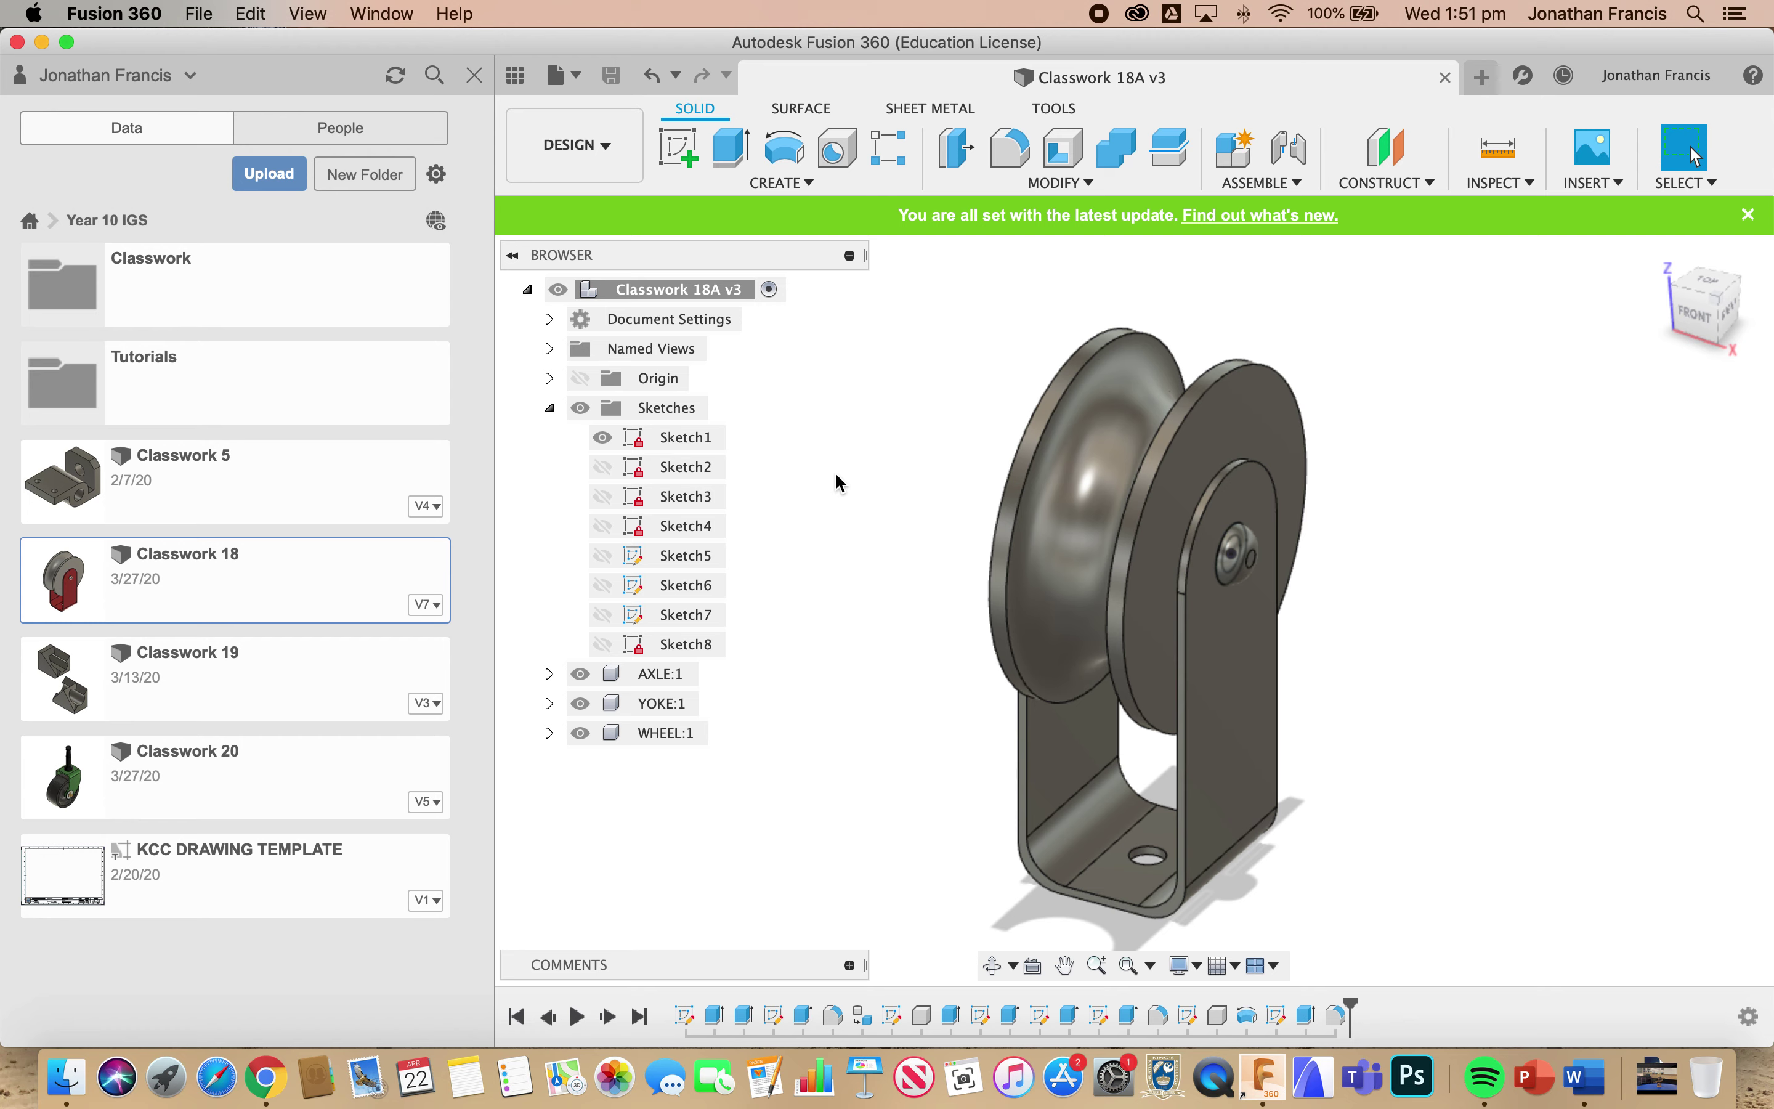
- Open the Tutorials folder and create a new drawing of the full assembly from the design, using KCC DRAWING TEMPLATE
left_click(165, 373)
double_click(165, 371)
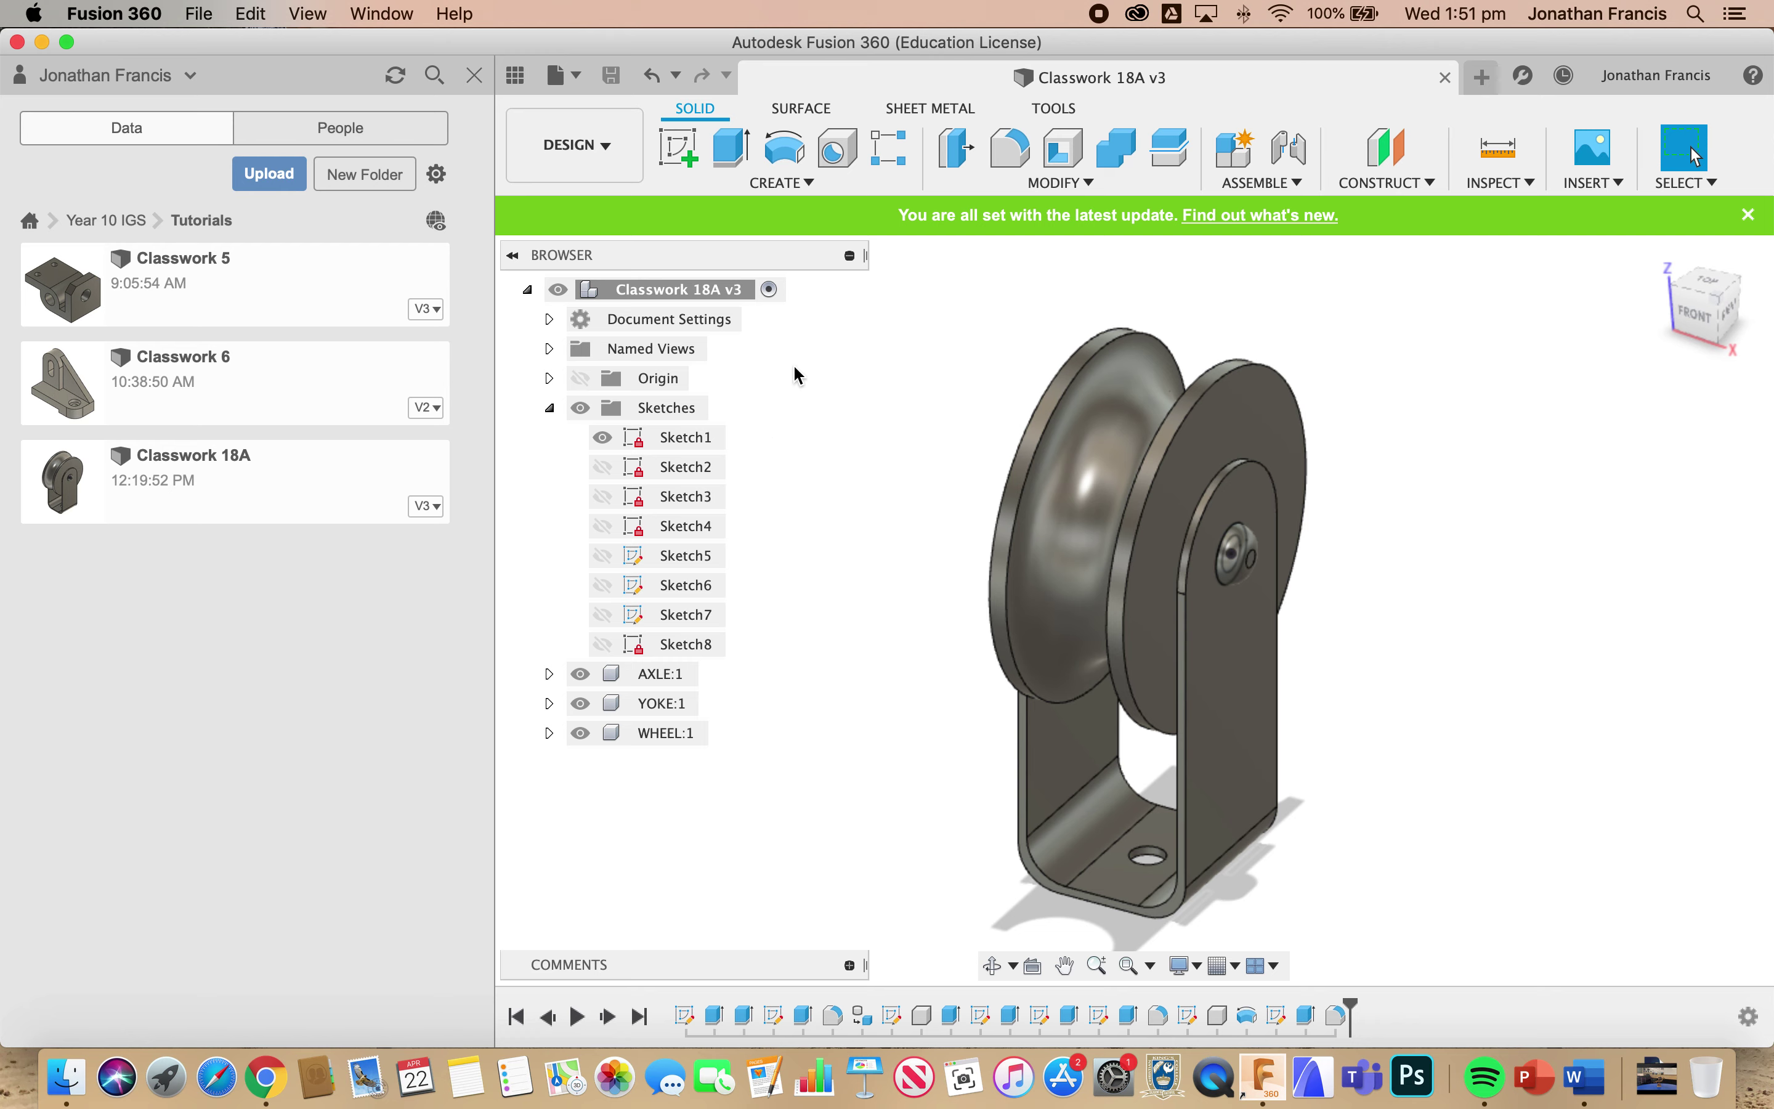
left_click(574, 76)
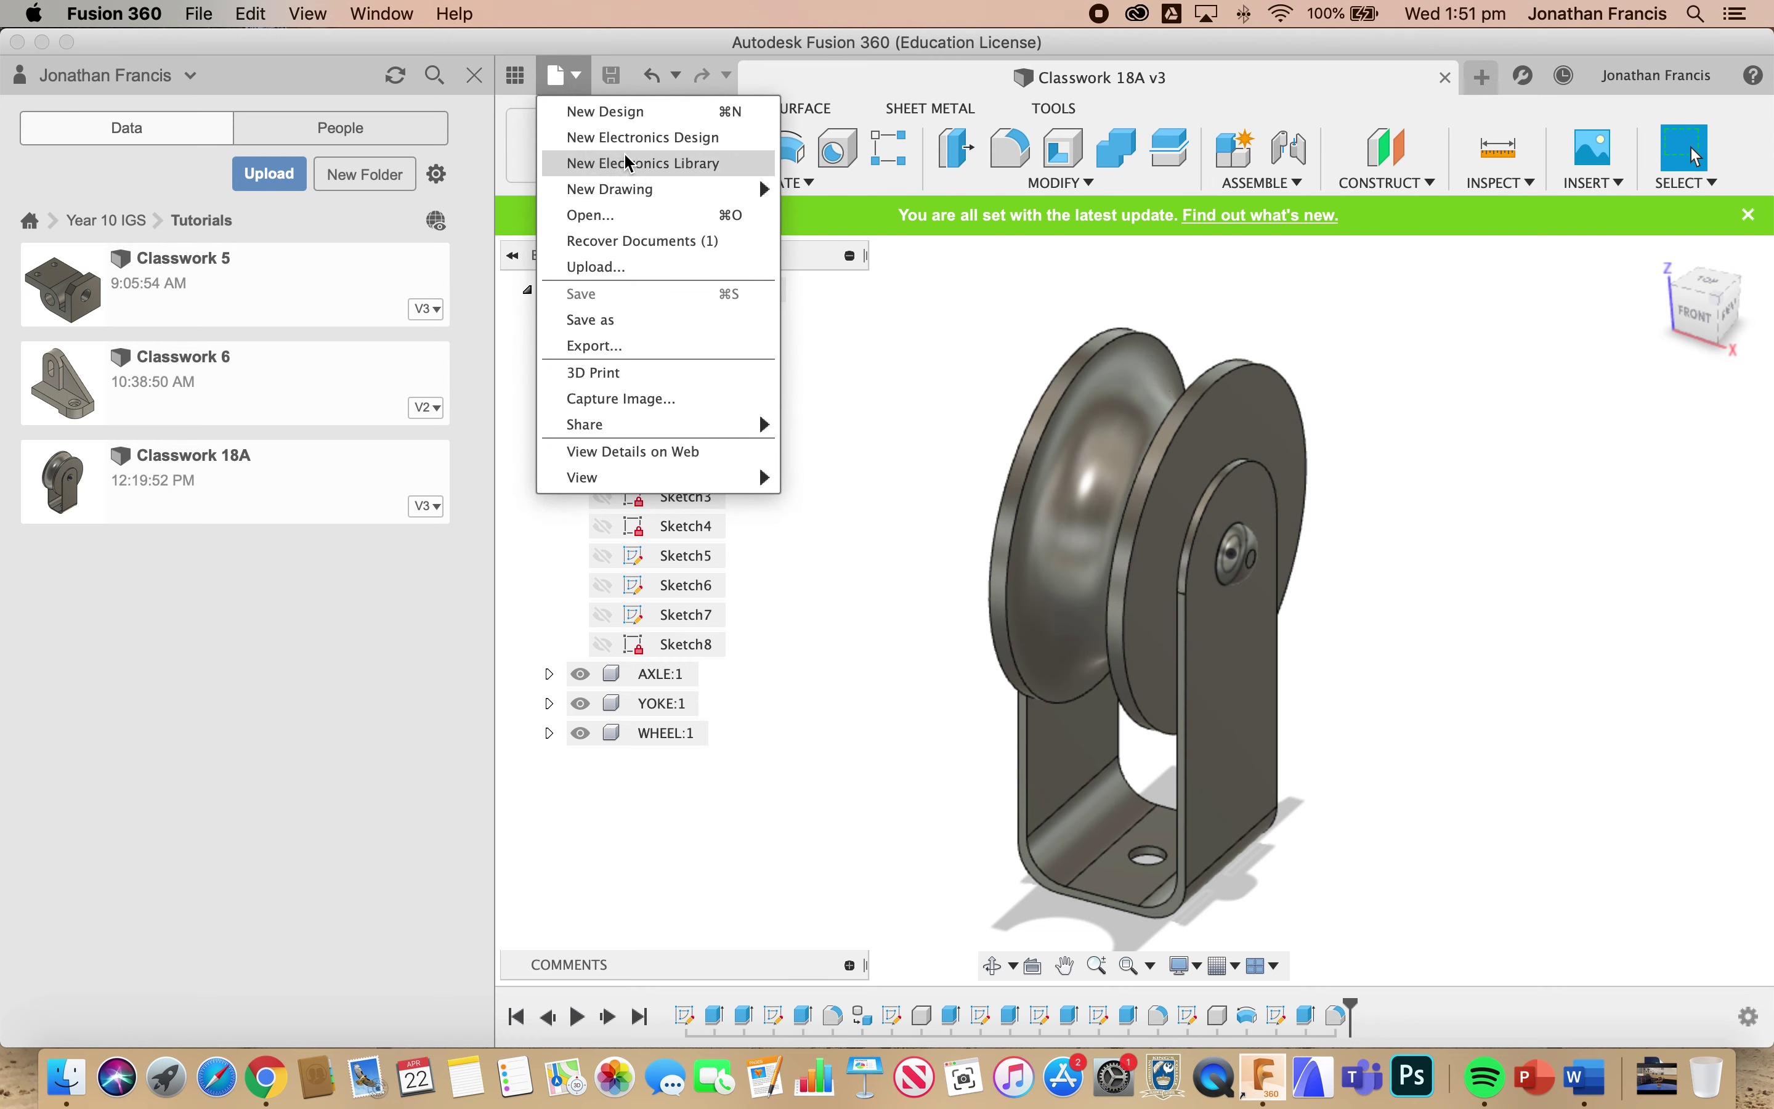
mouse_move(645, 189)
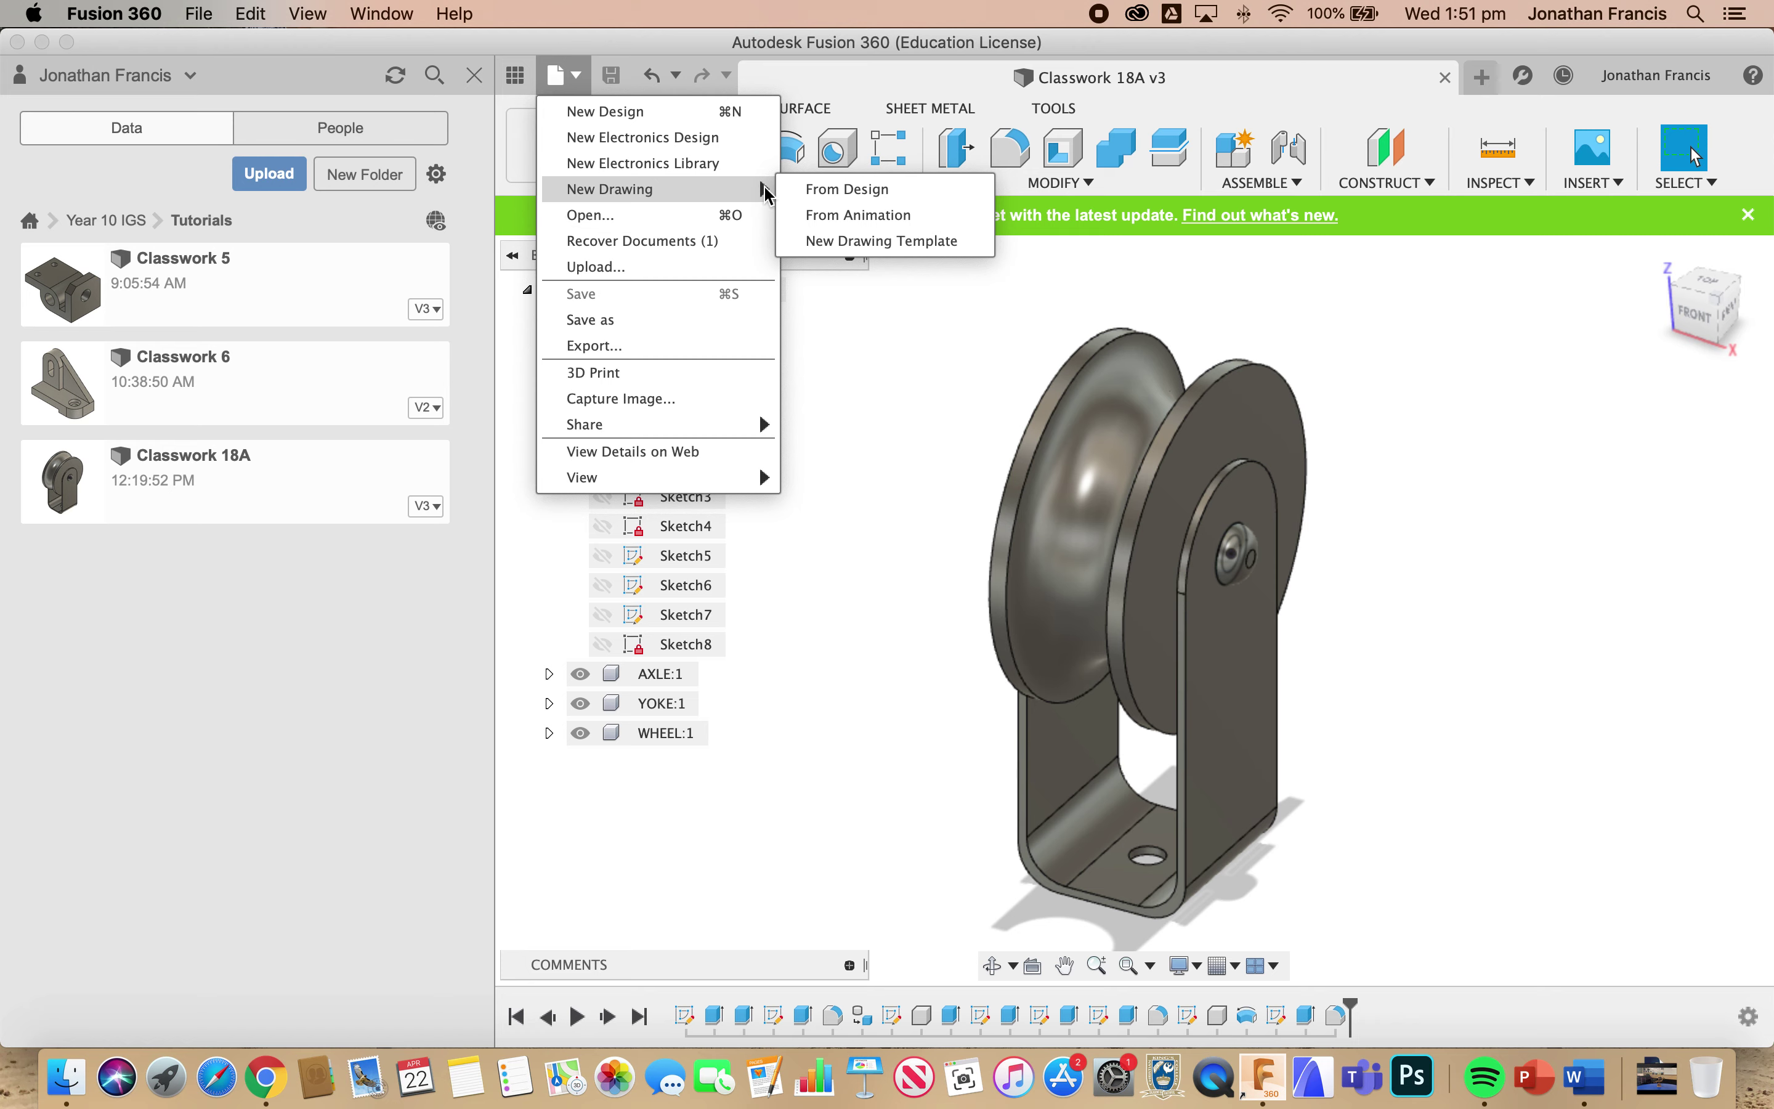
left_click(837, 192)
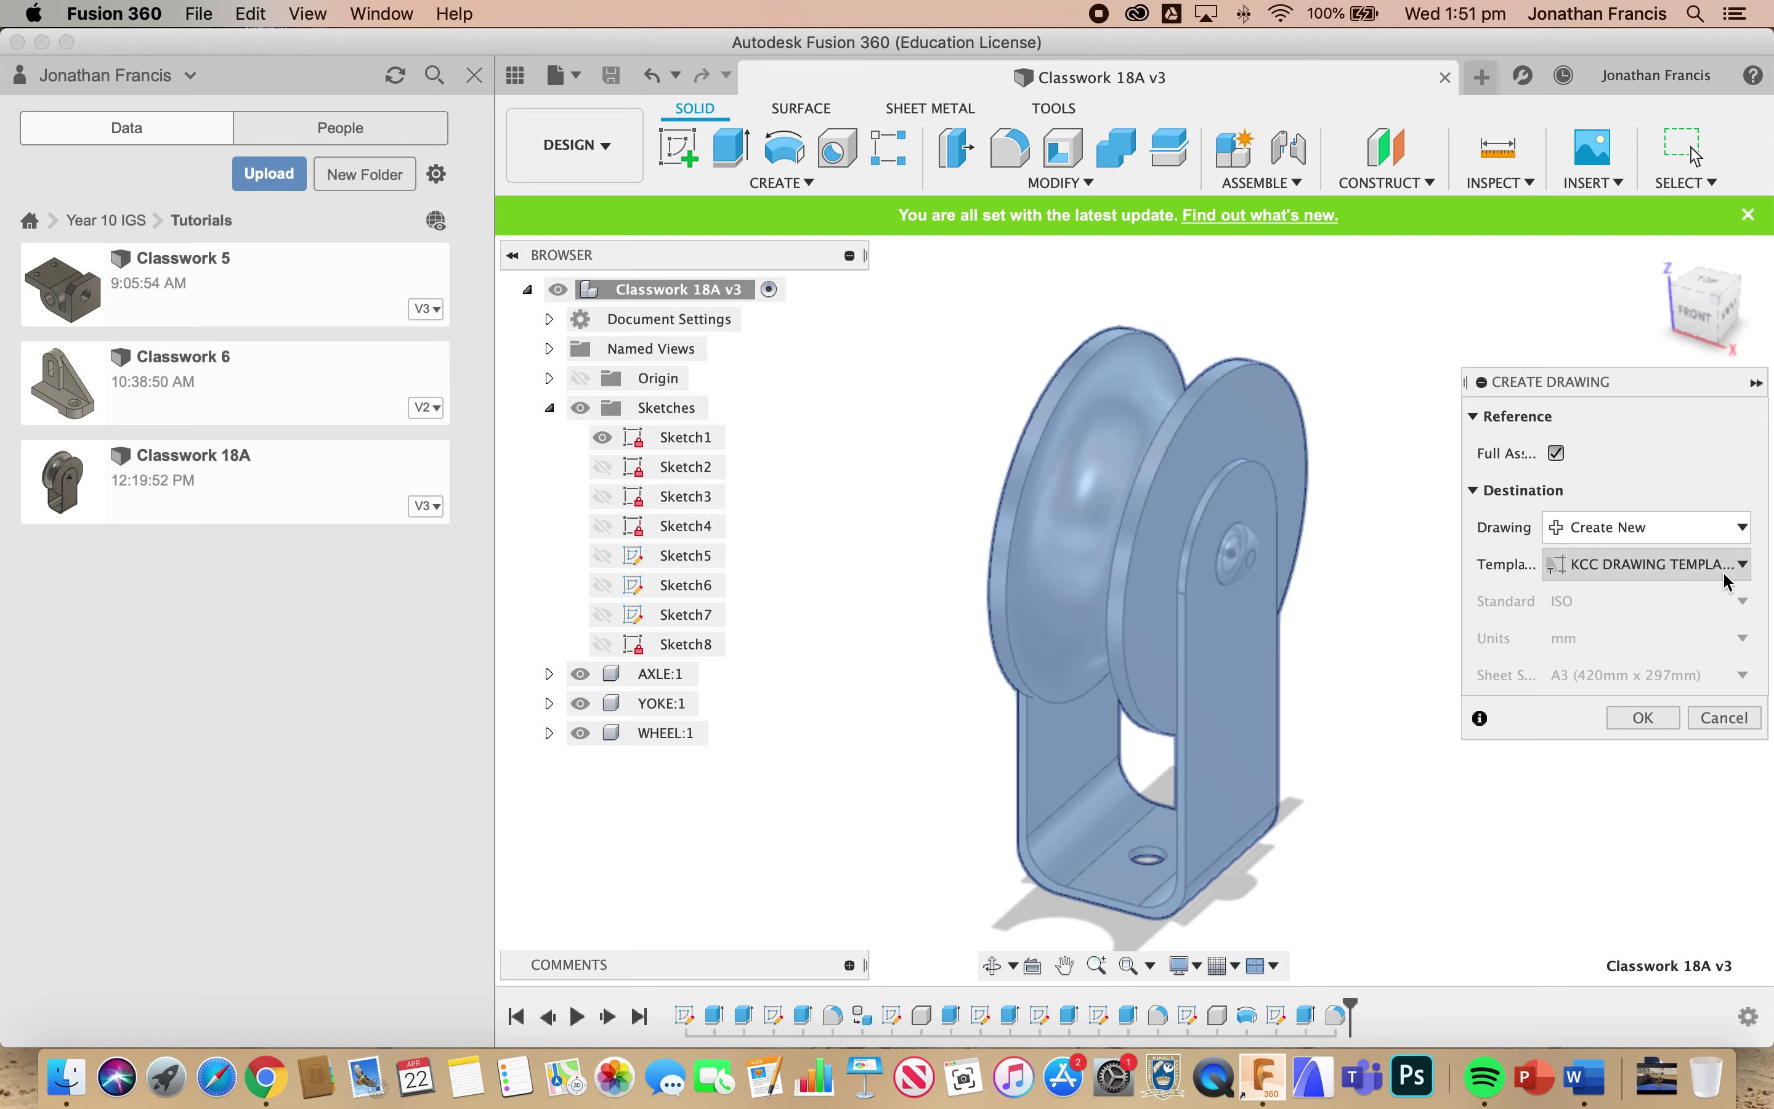
left_click(1743, 565)
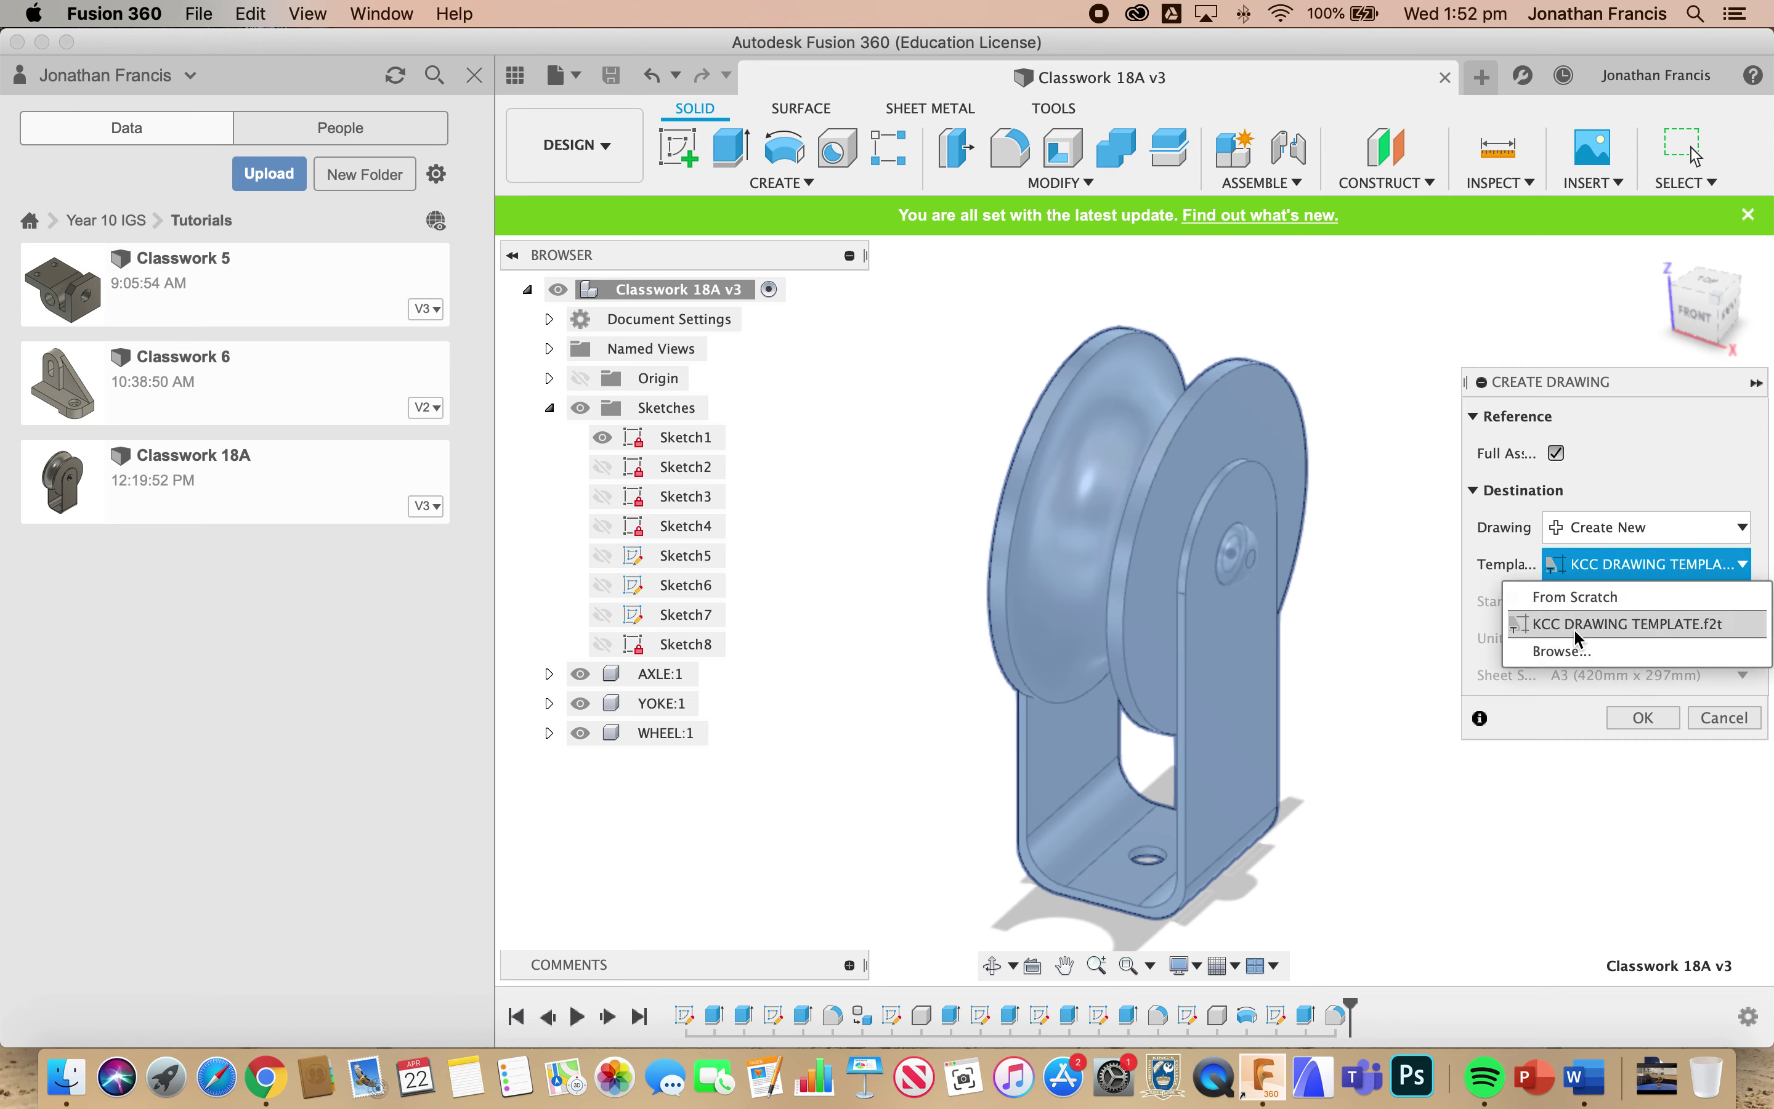
left_click(1630, 629)
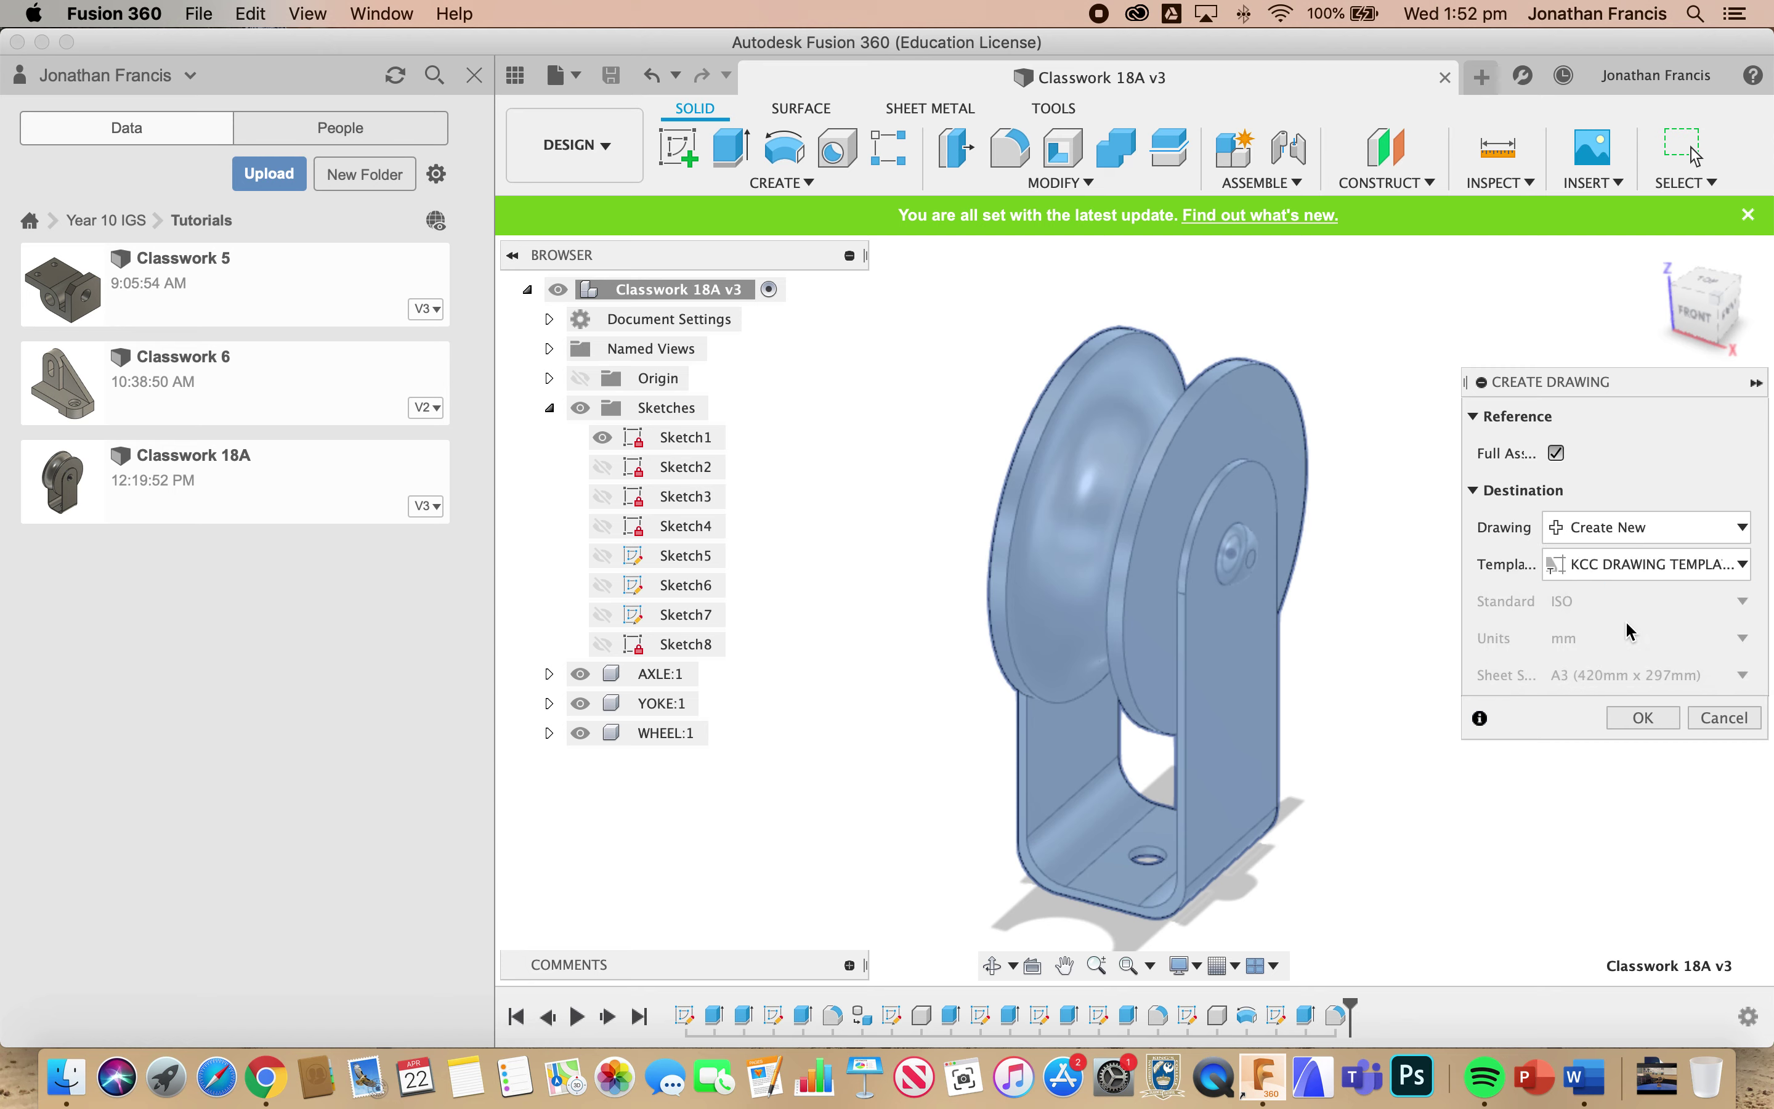
left_click(1645, 718)
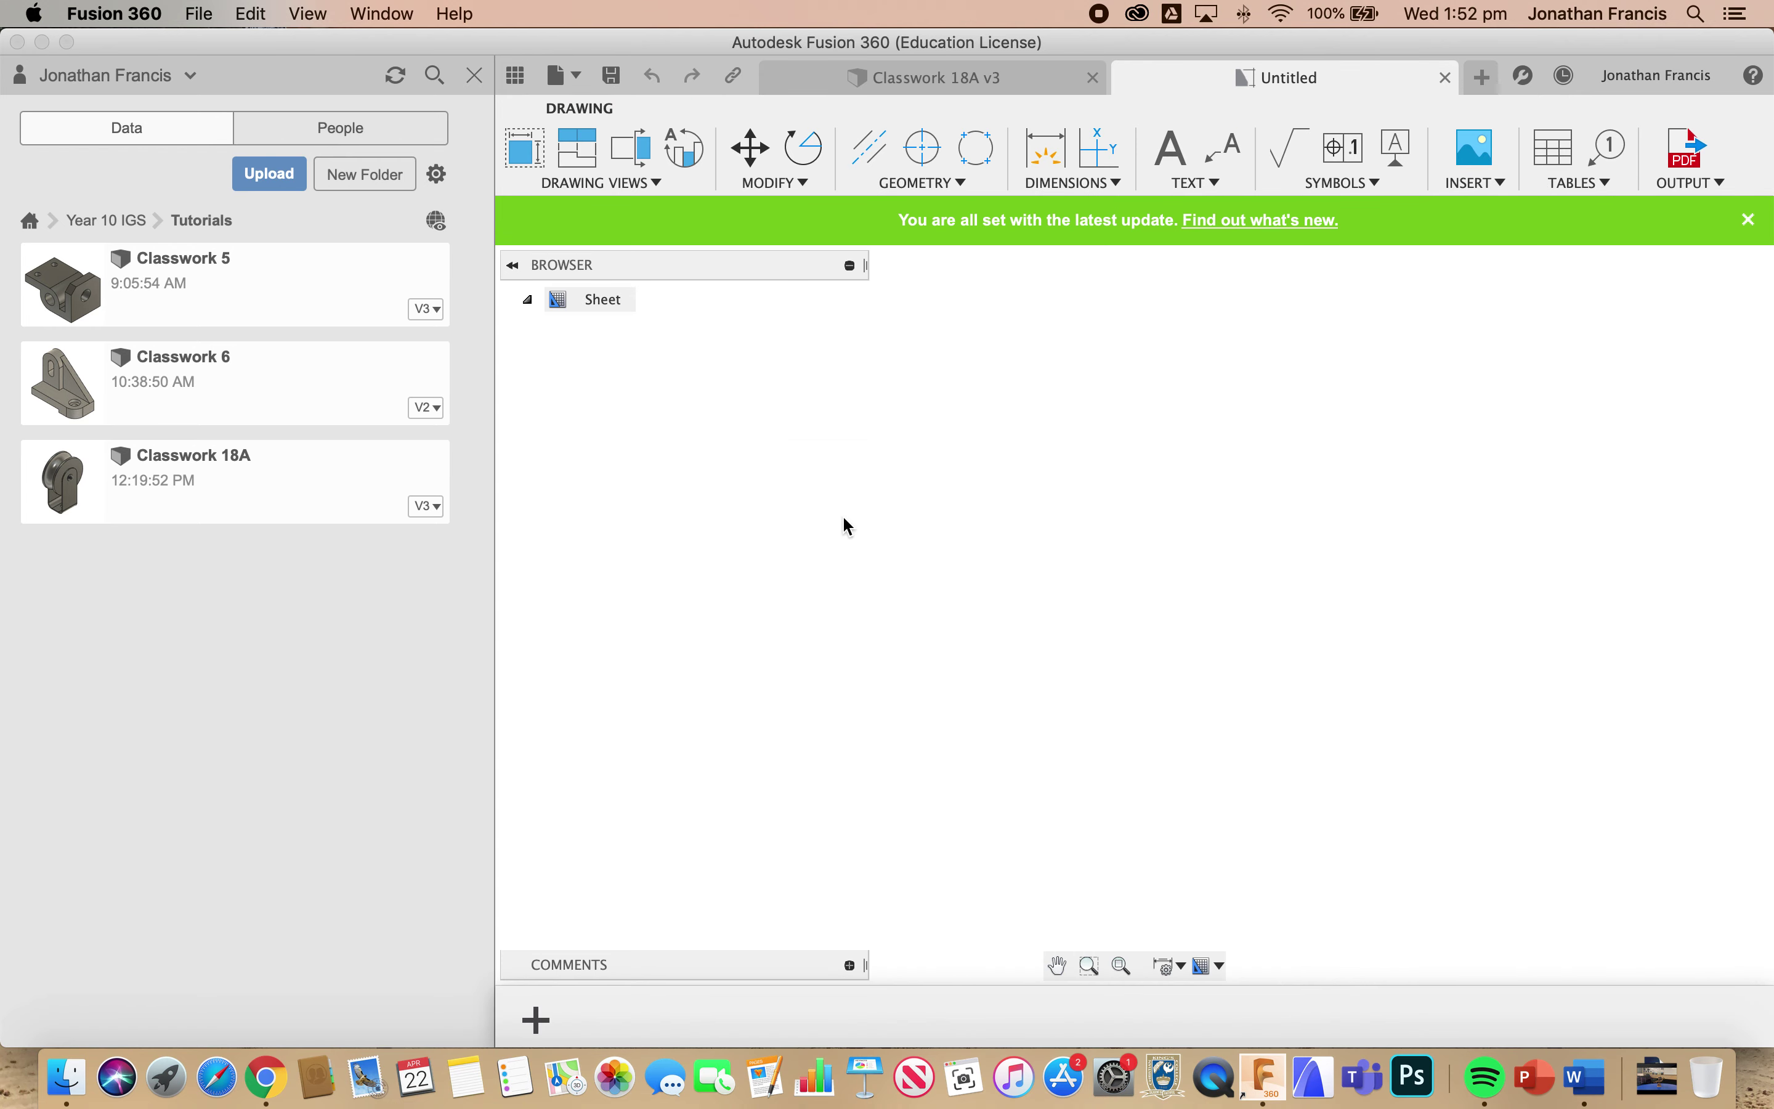
- Place the front base view at 1:1 in the lower-left area of the sheet, using the Shaded style
left_click(474, 76)
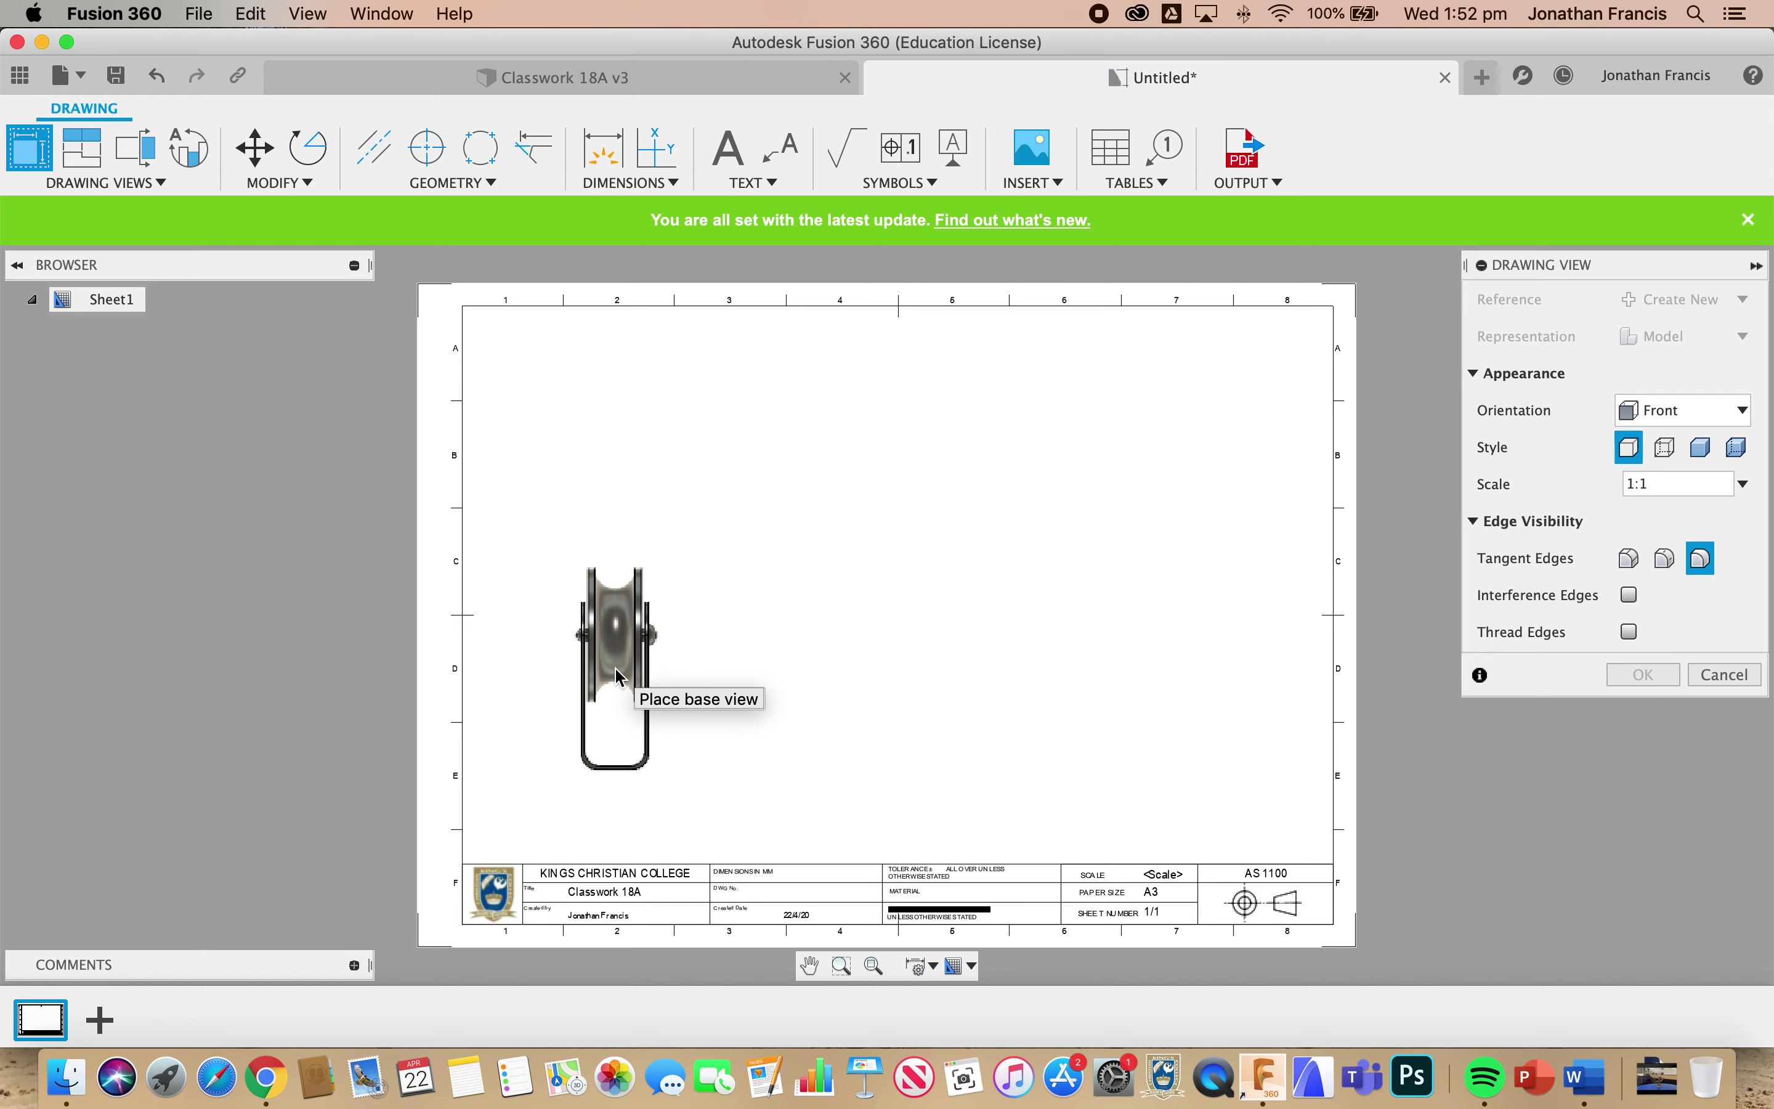
left_click(614, 671)
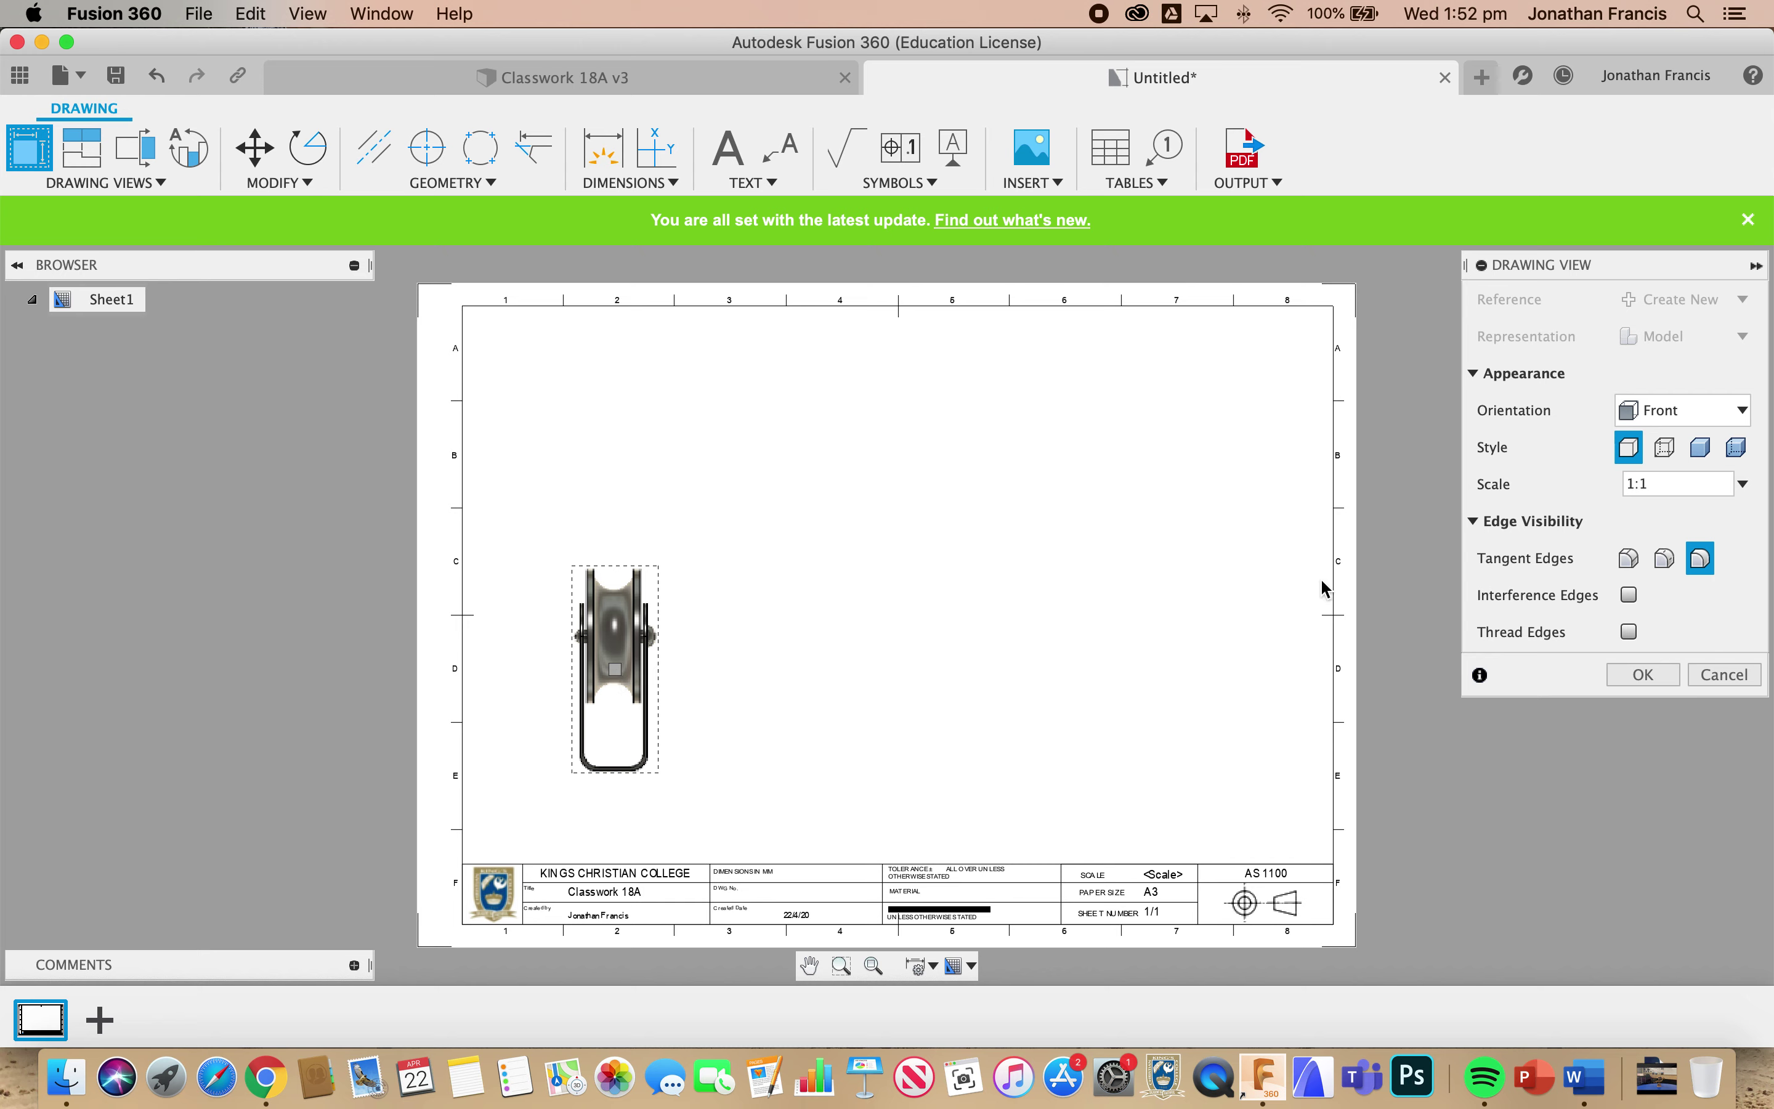
left_click(1700, 448)
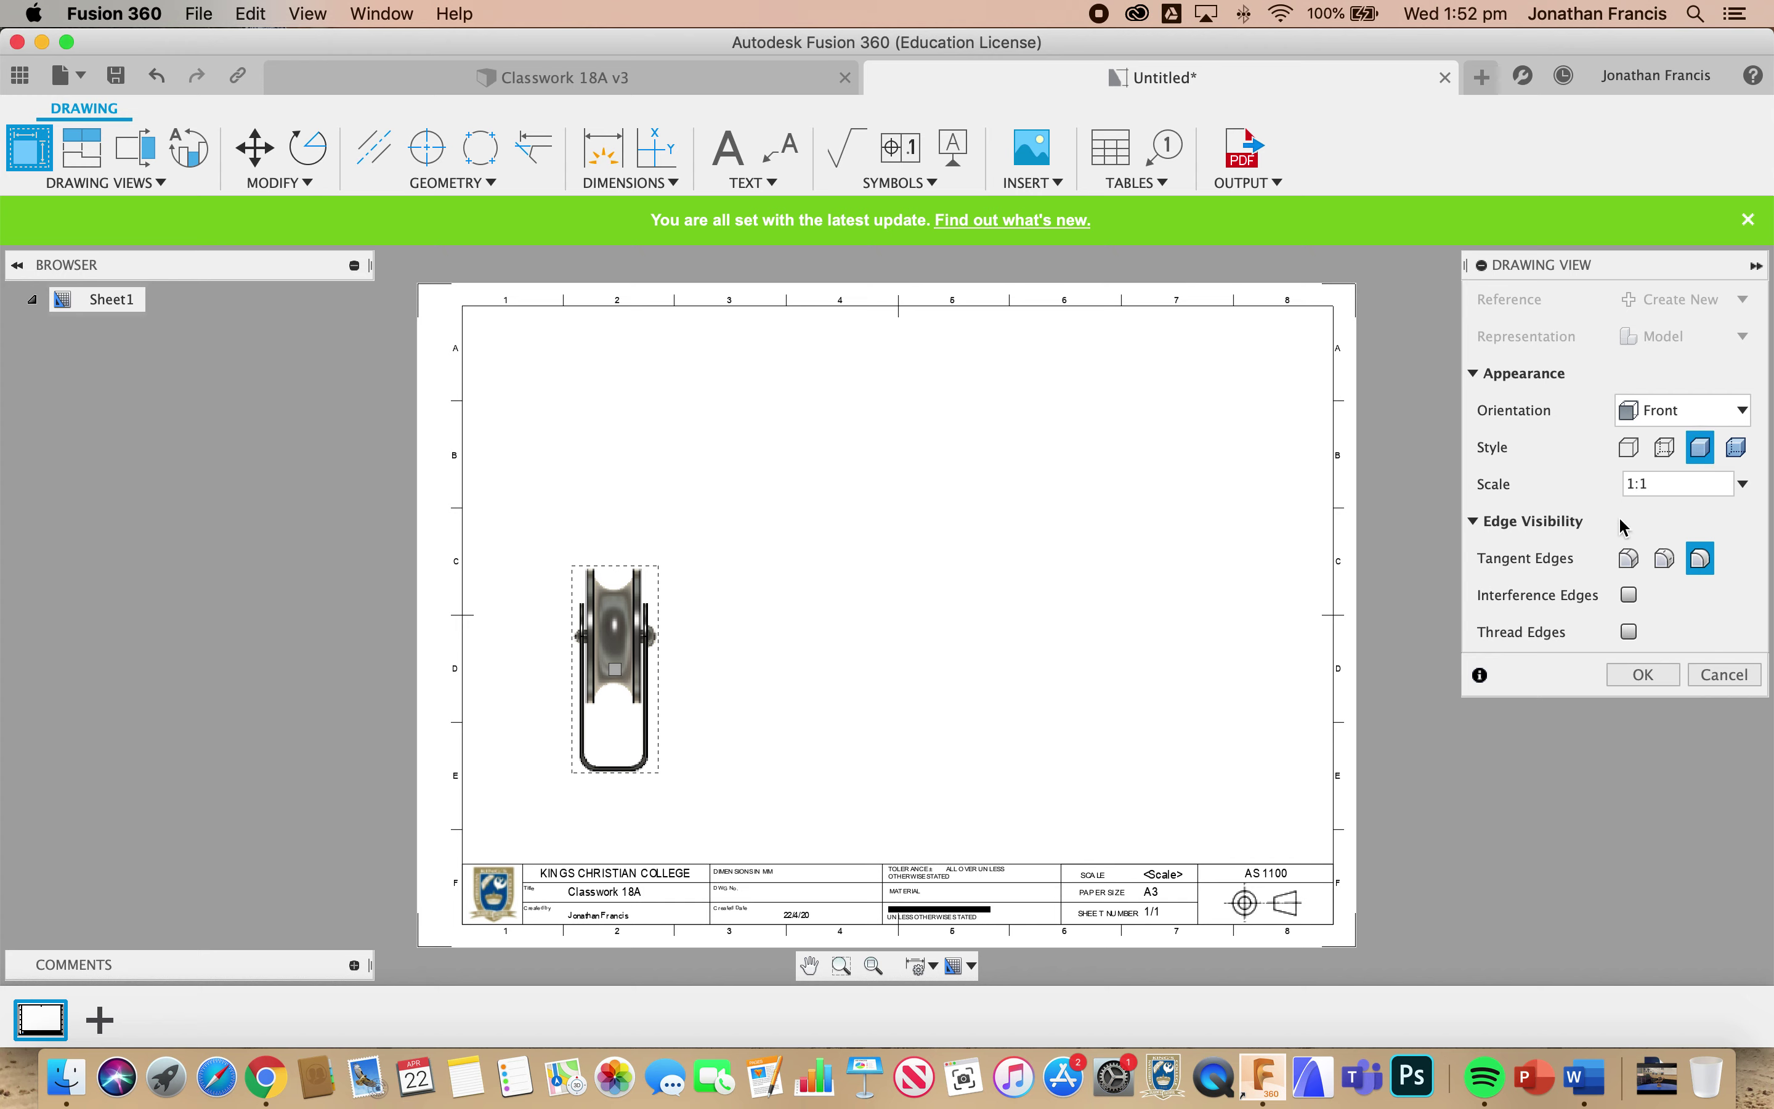
left_click(1643, 674)
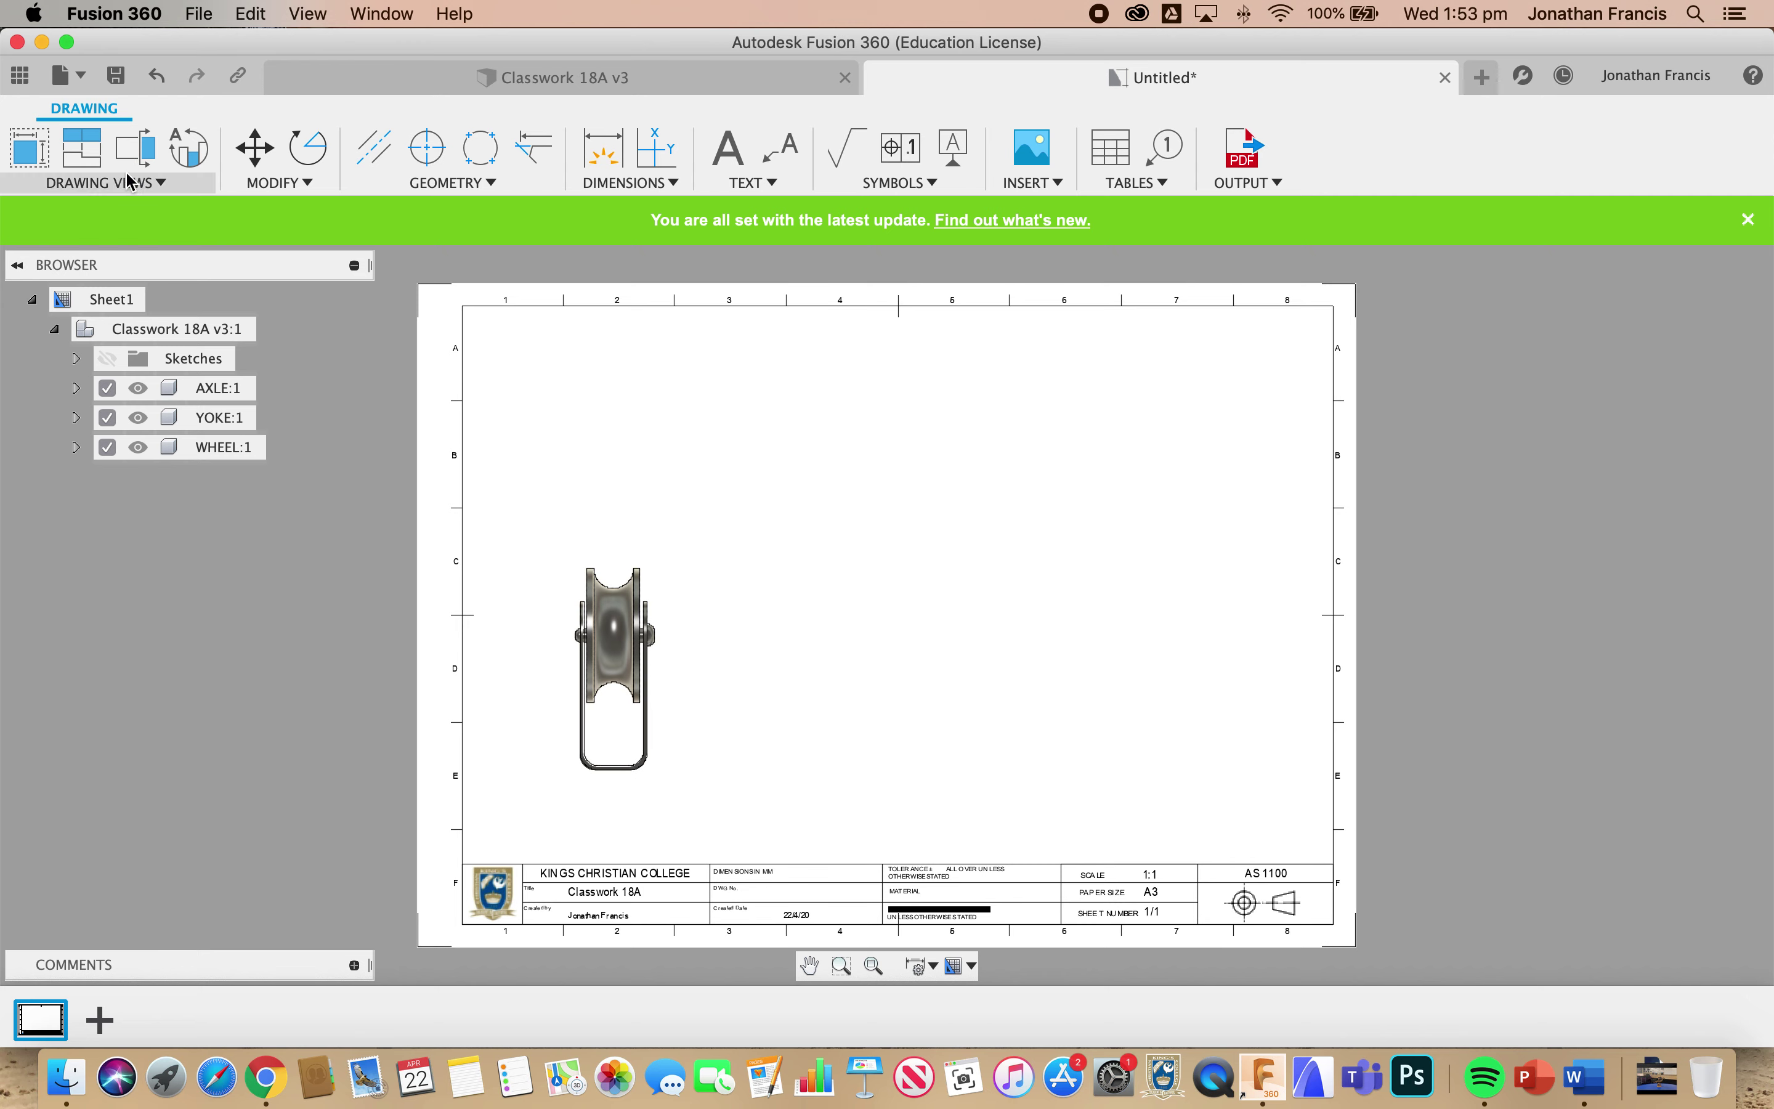
- Create projected views from the front view: a top view above it, a side view beside it and an isometric view diagonally above
left_click(89, 161)
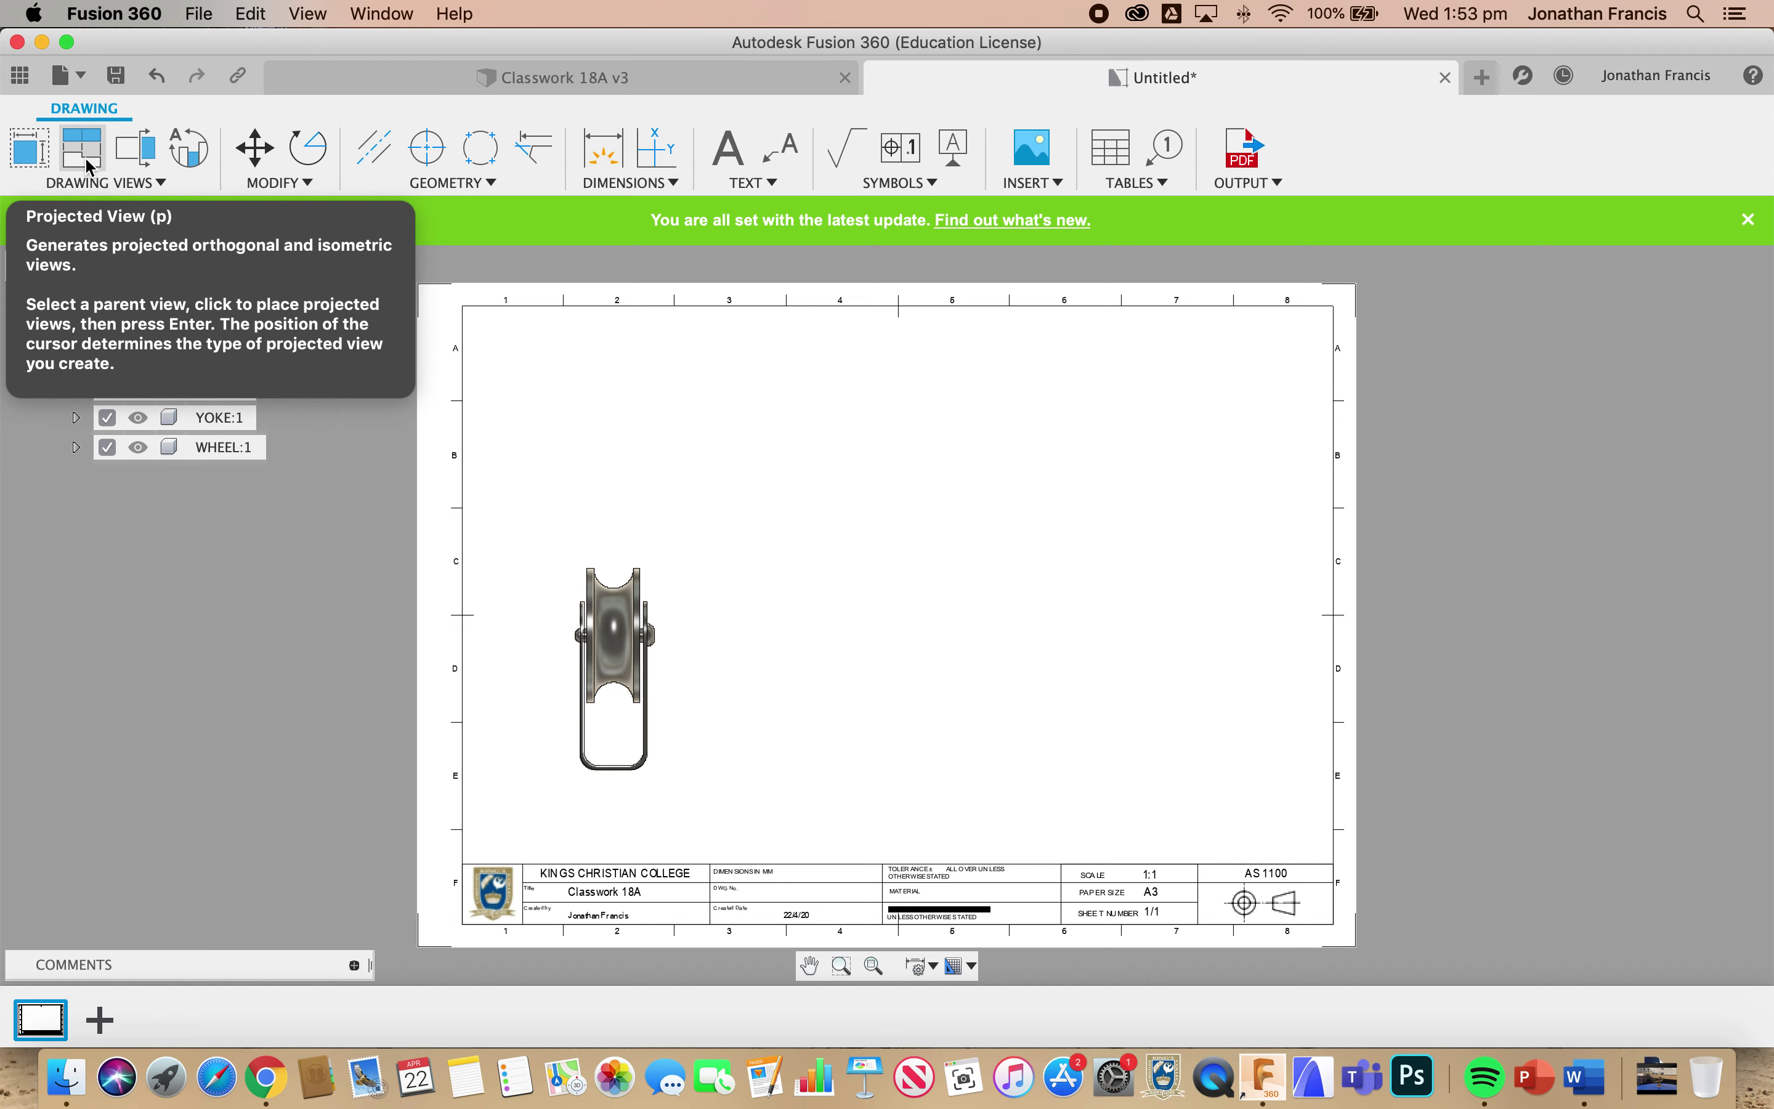
left_click(86, 163)
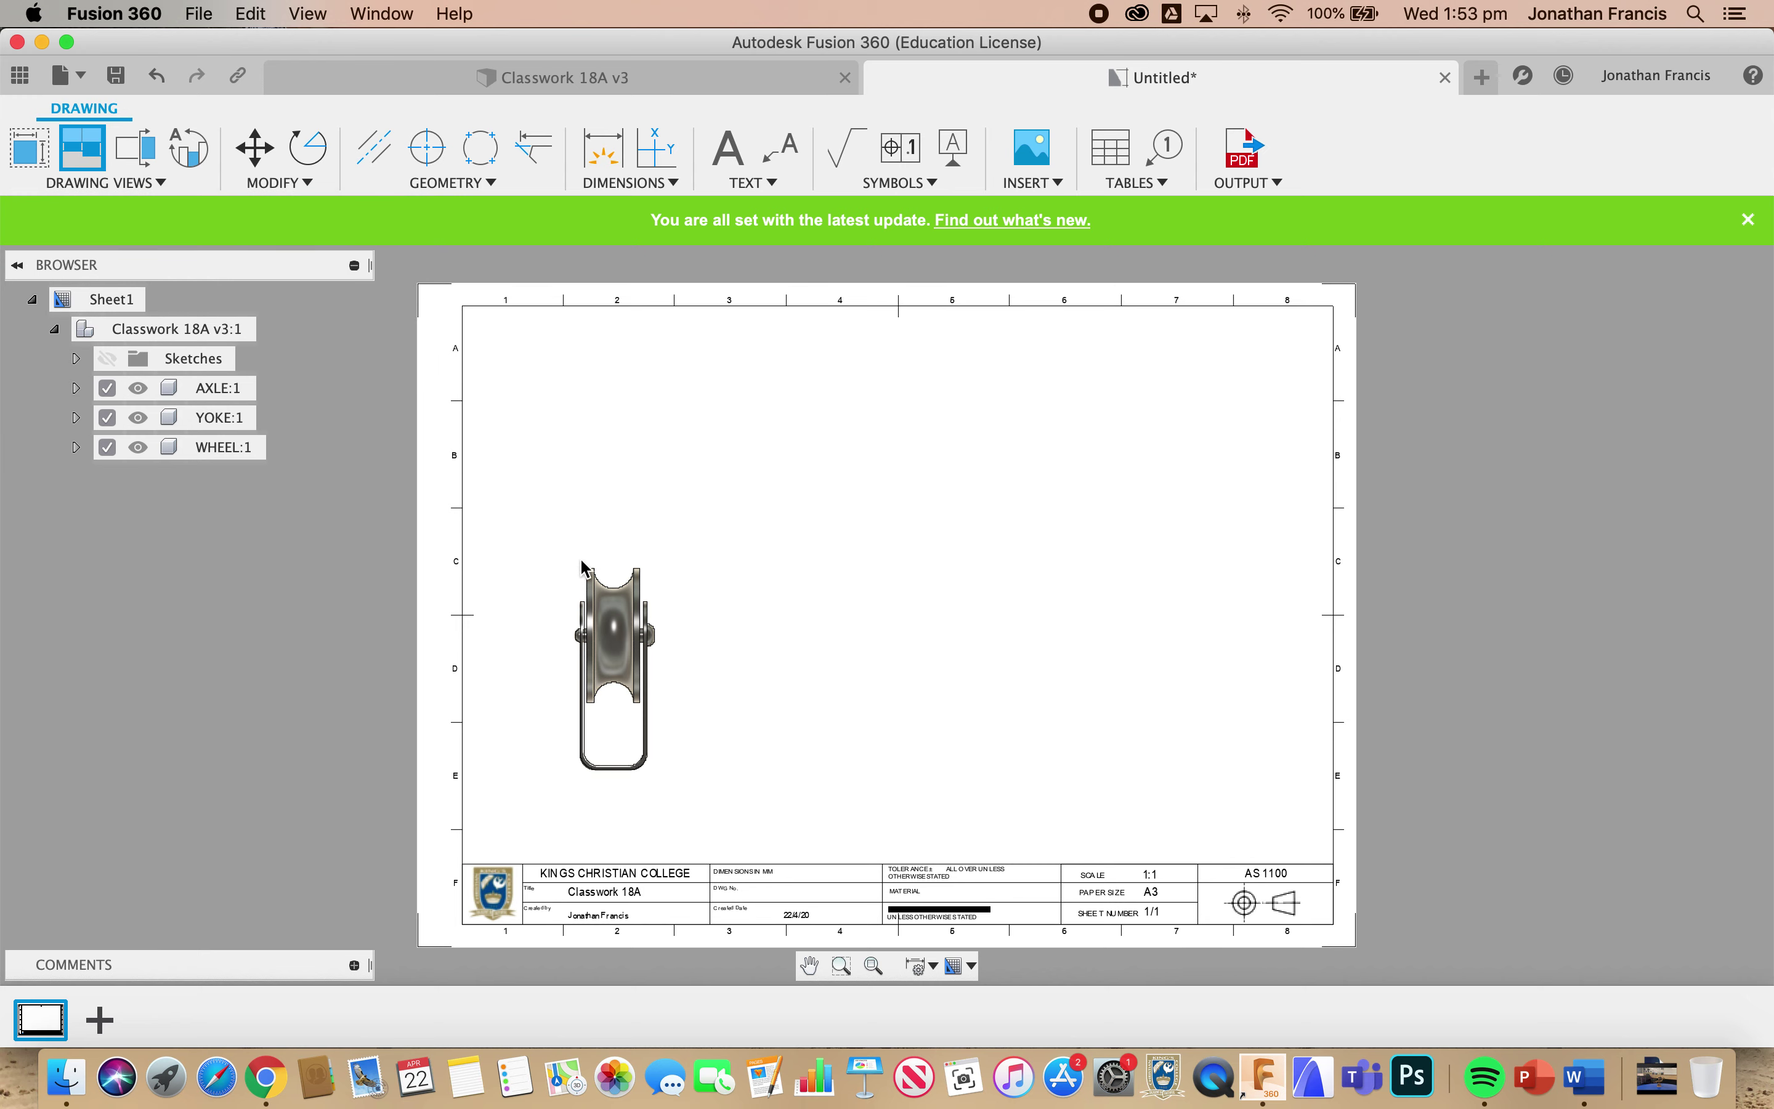
left_click(617, 667)
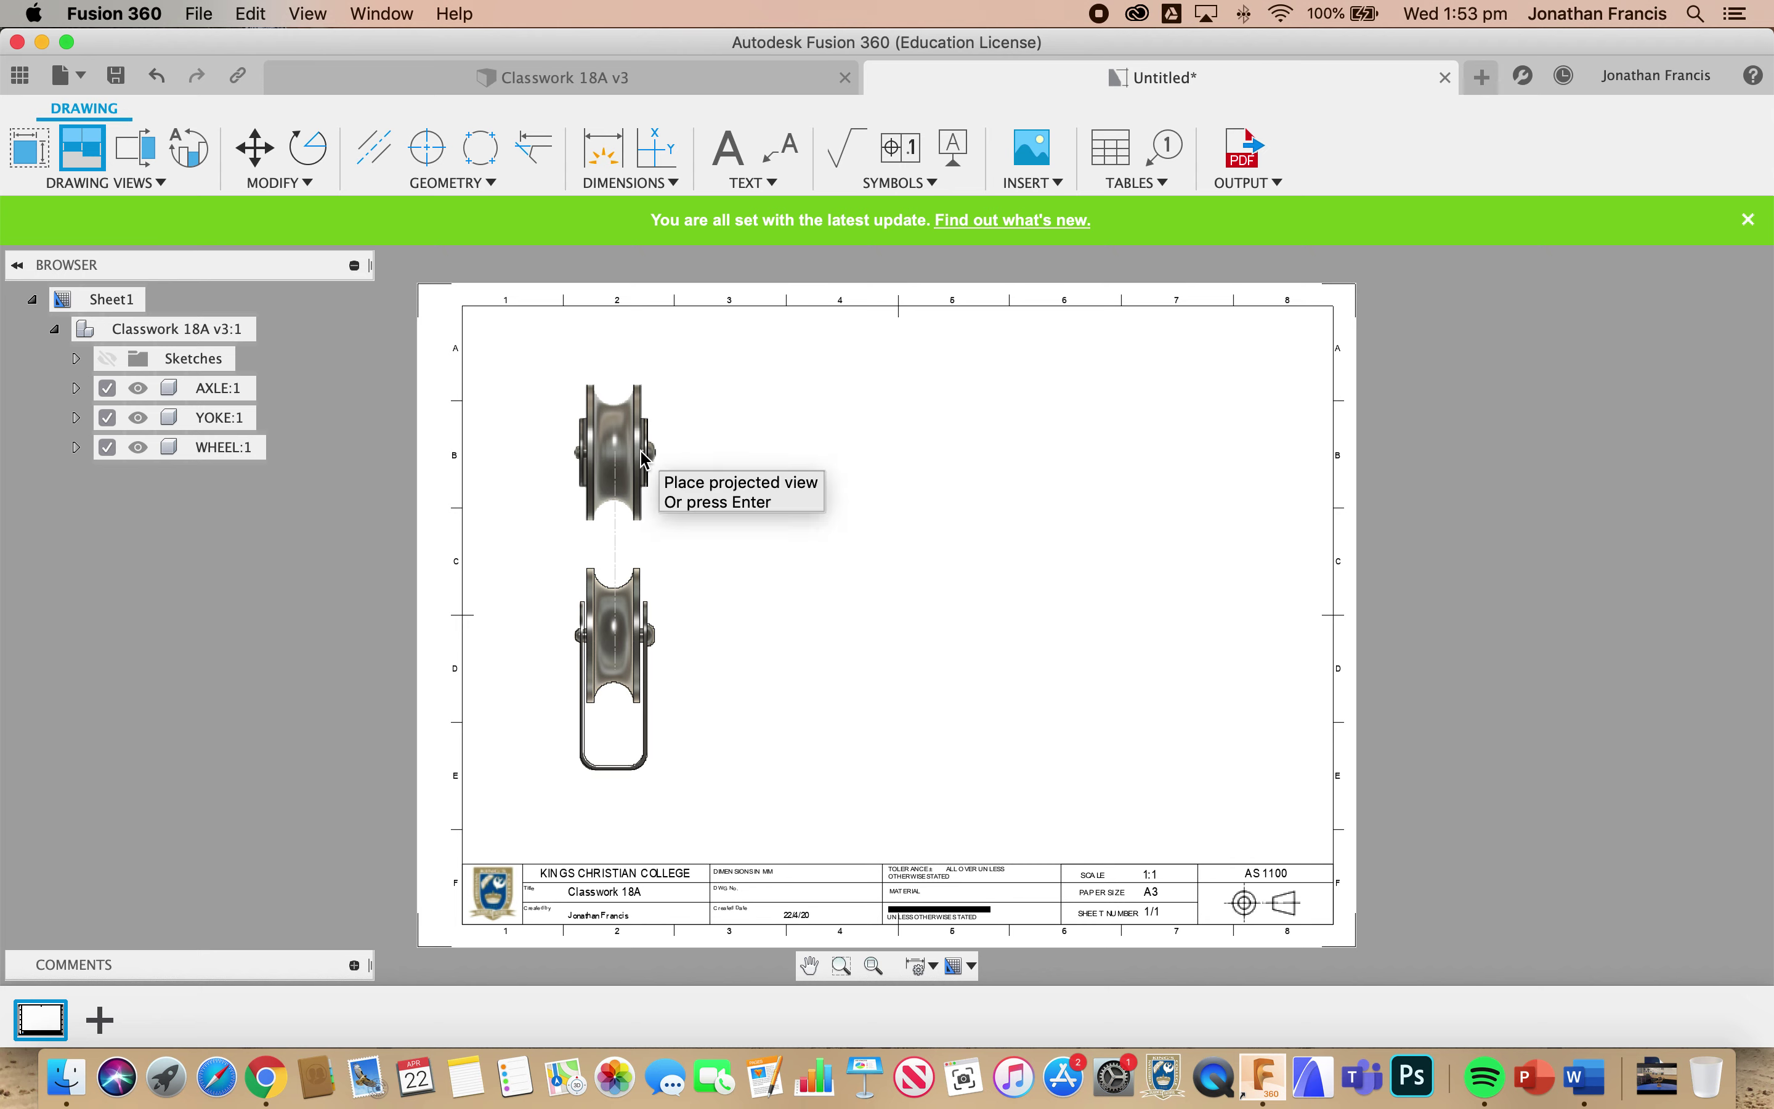
left_click(643, 461)
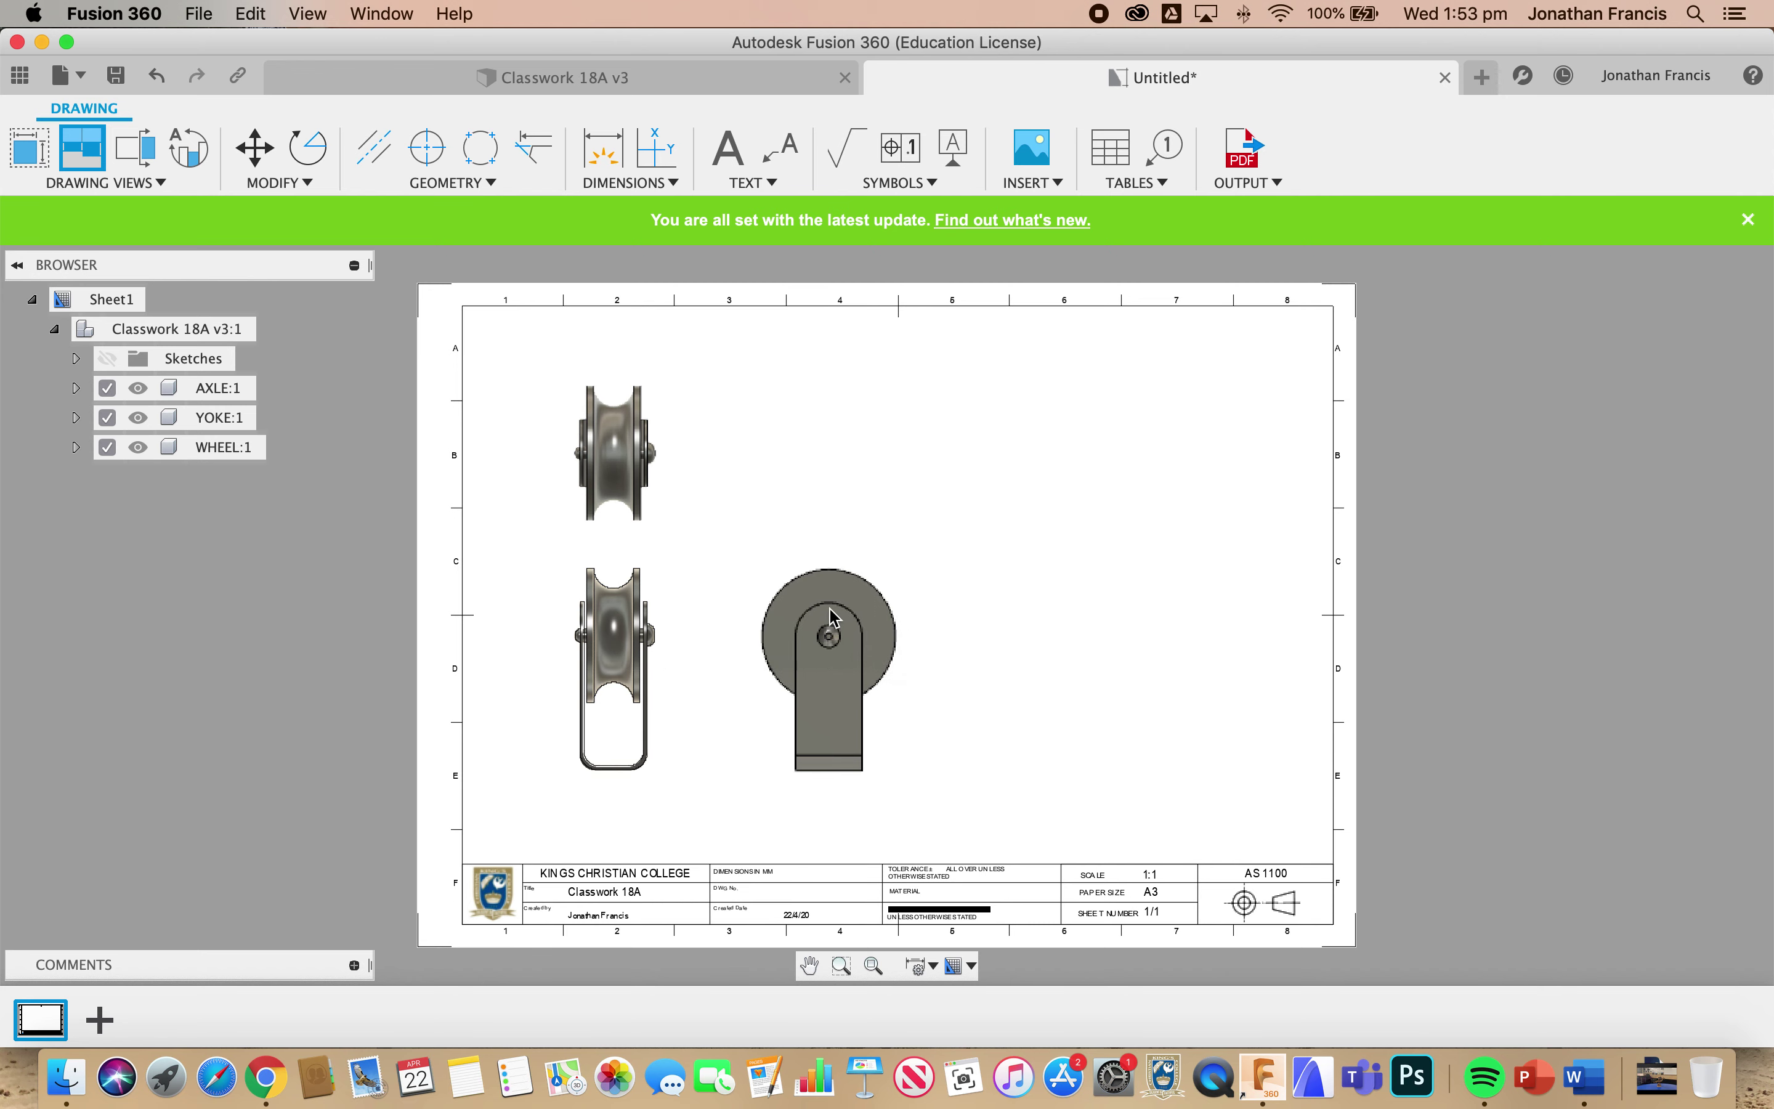
left_click(841, 612)
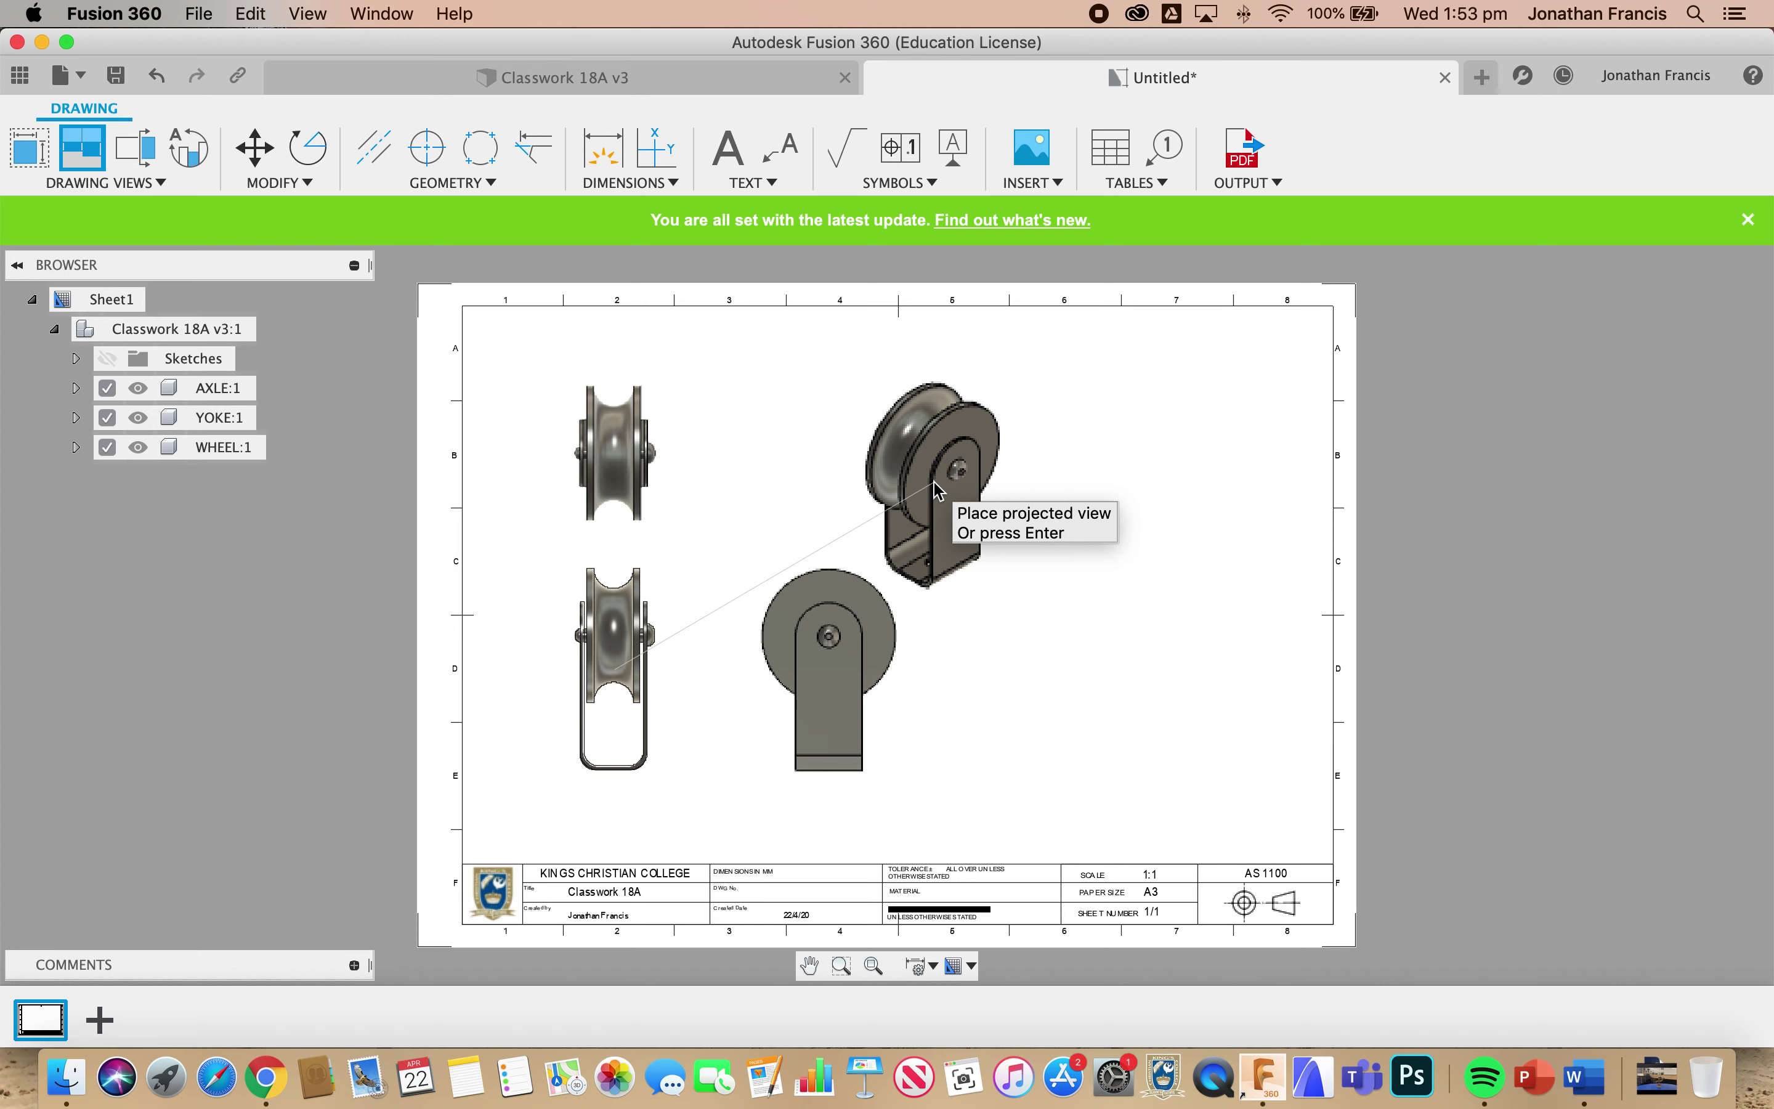
left_click(934, 483)
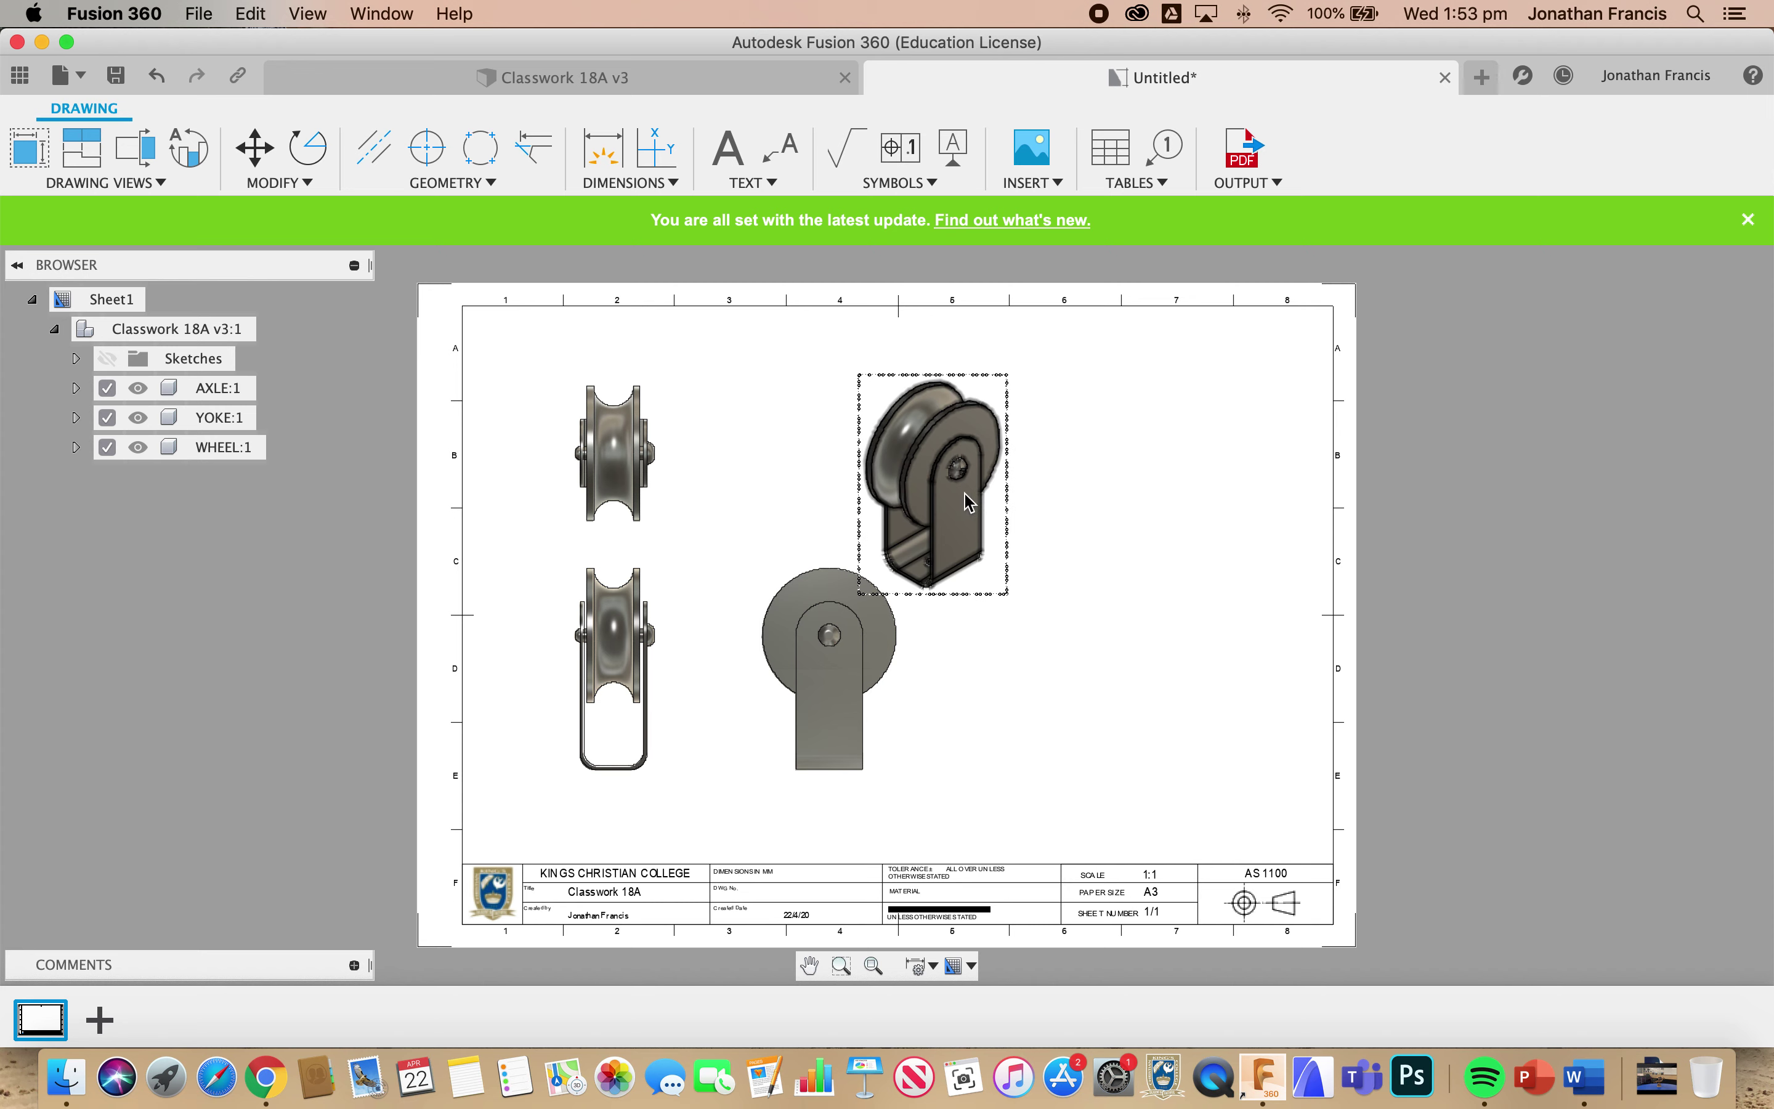
- Space out the views: isometric toward the sheet's upper right, front view slightly down and right, side view slightly right
left_click(932, 484)
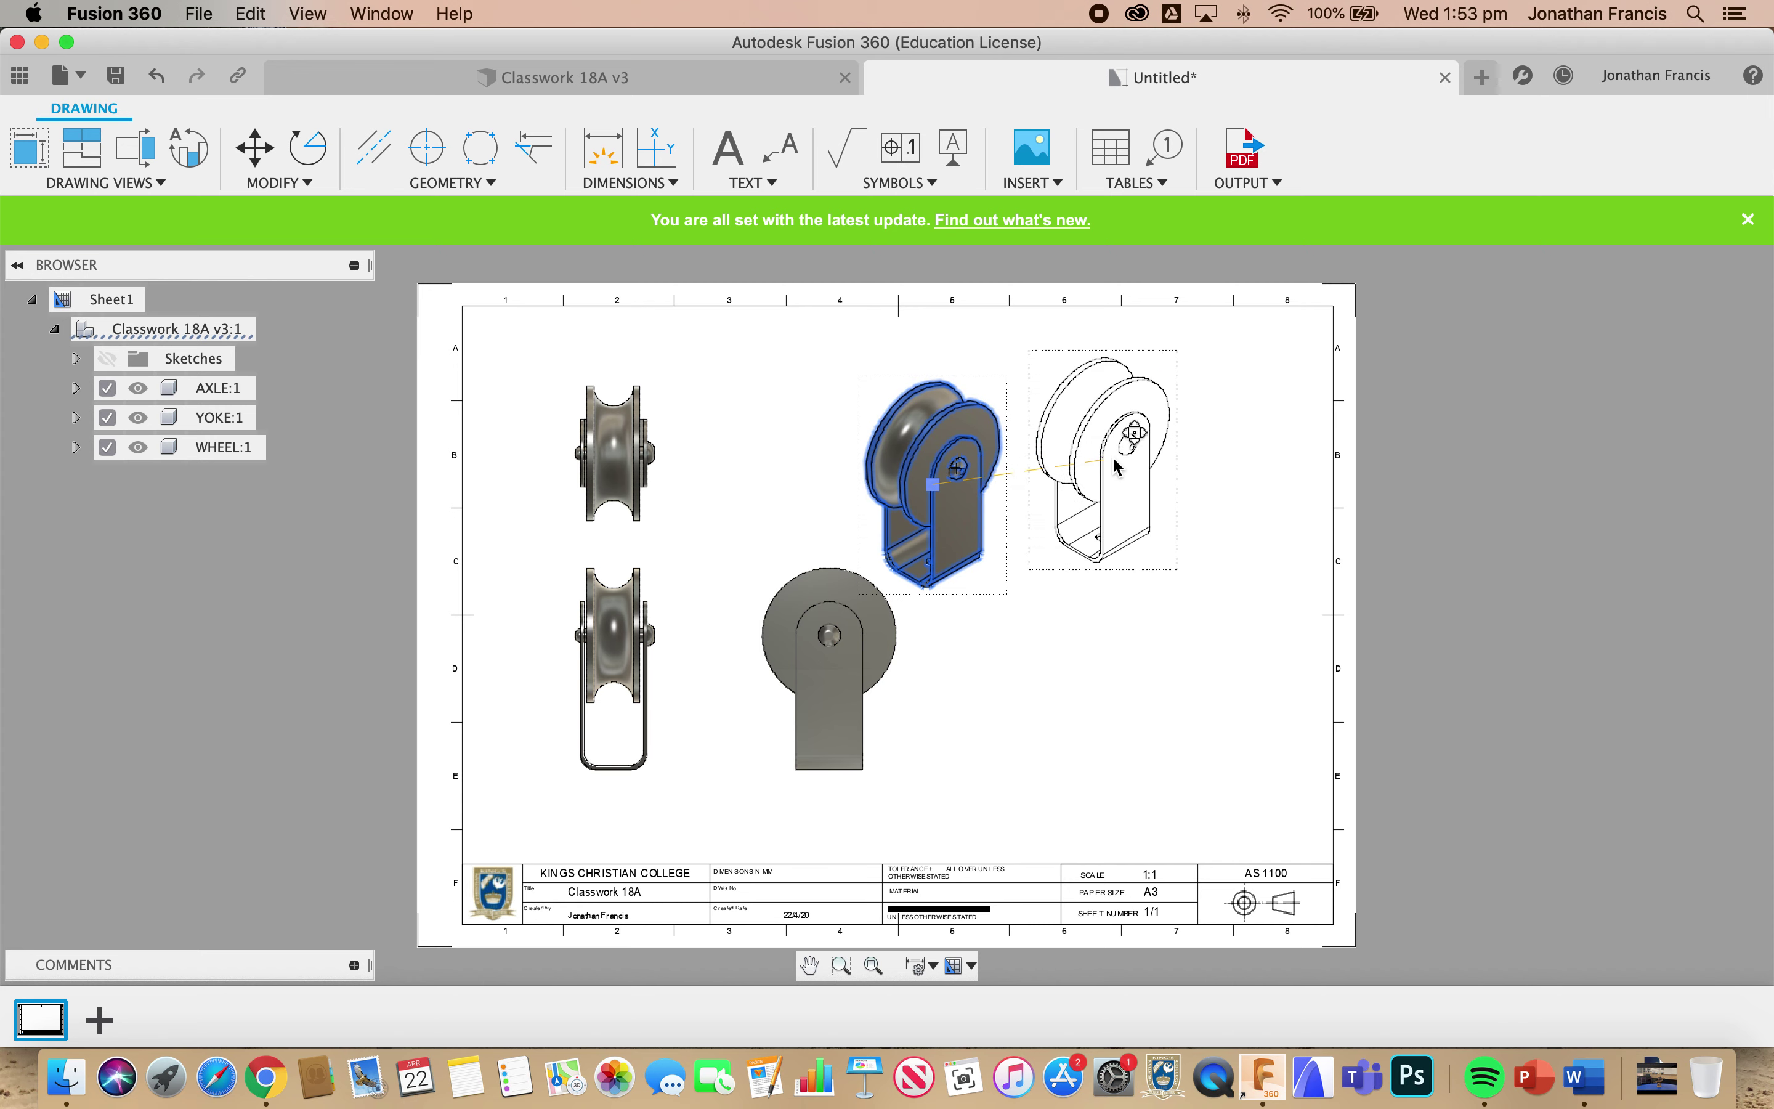
left_click(1145, 463)
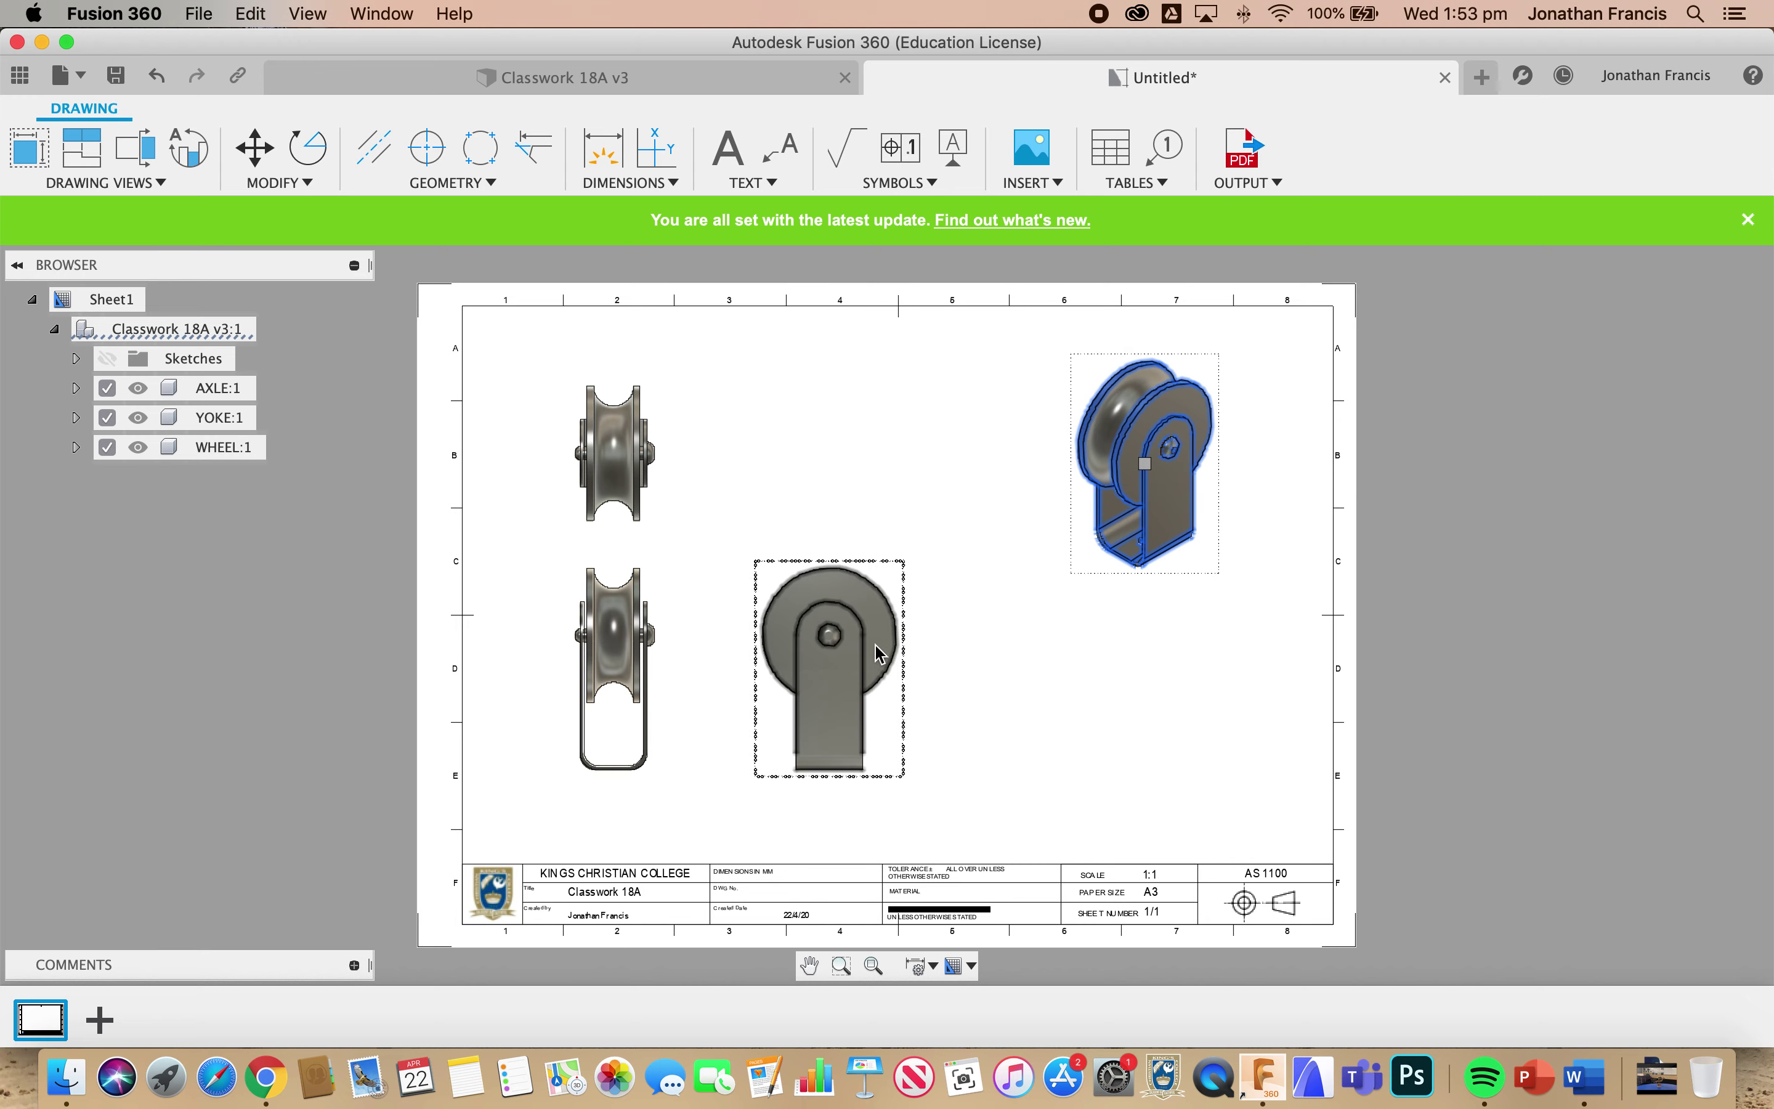
left_click(615, 673)
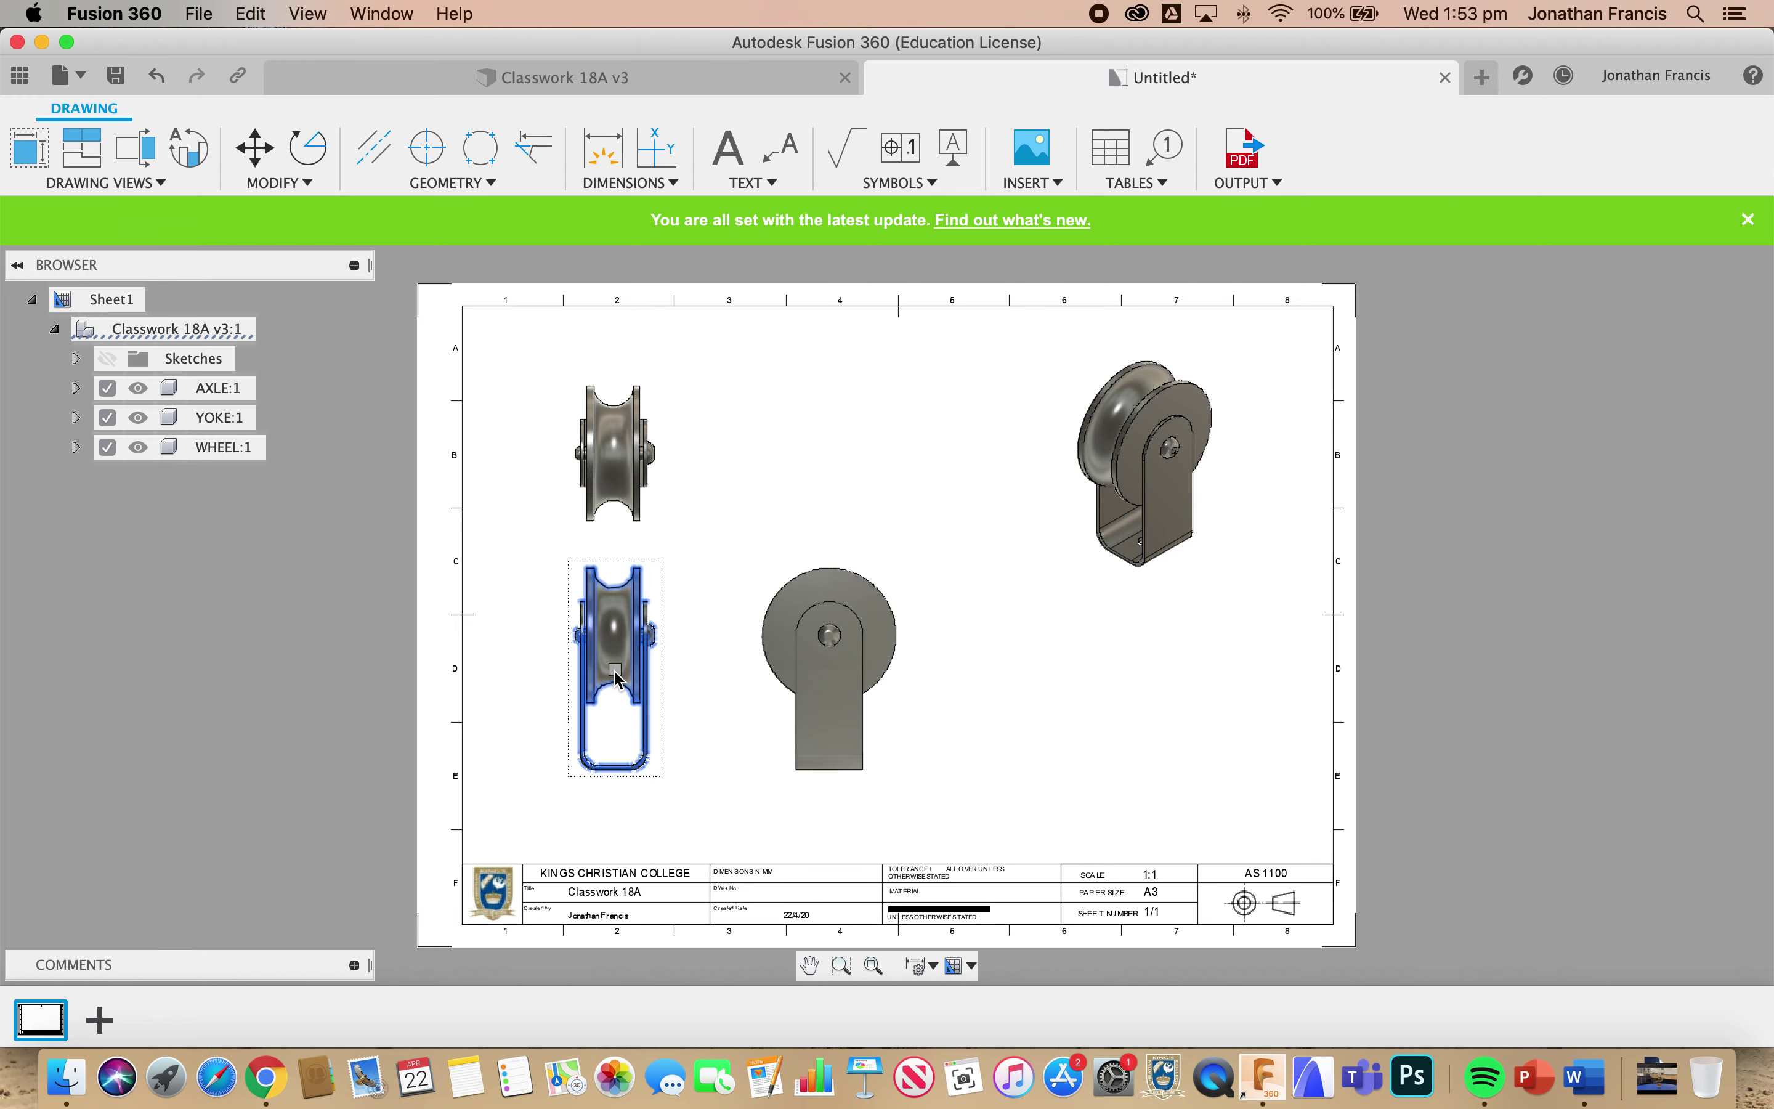
left_click(614, 669)
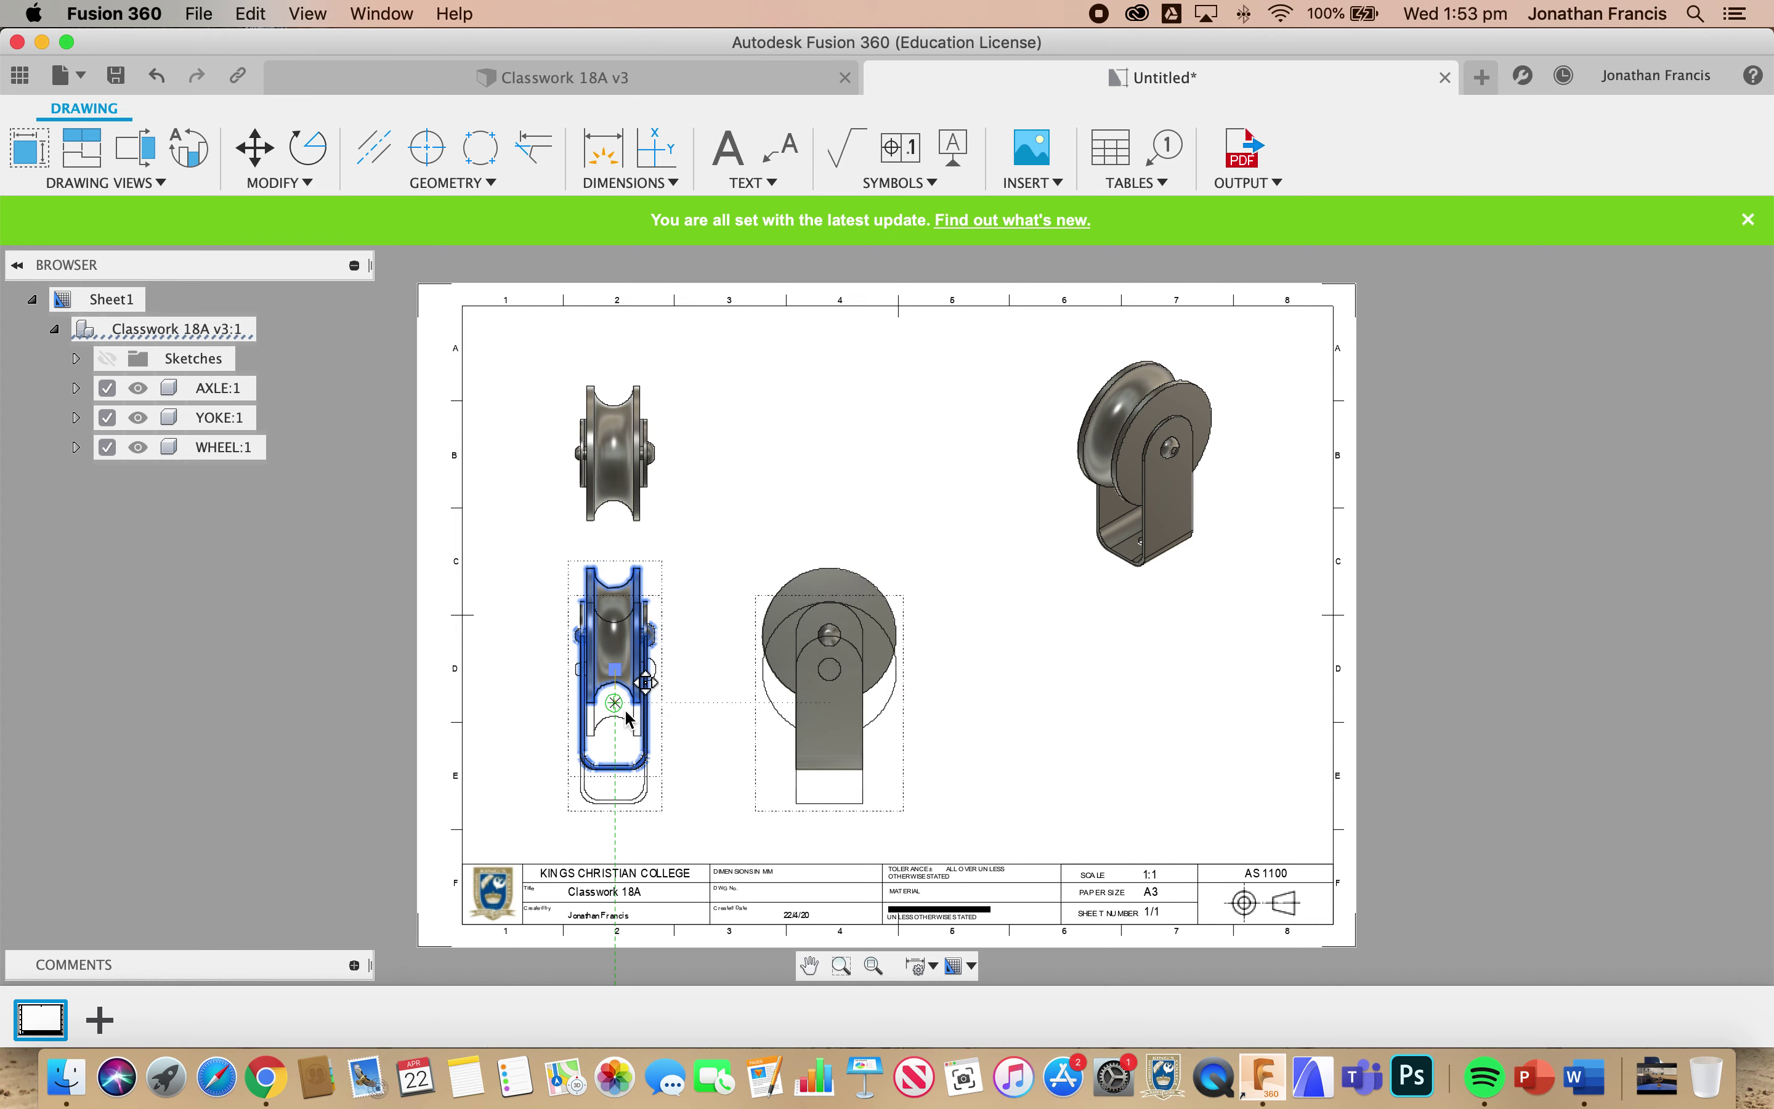
left_click(630, 717)
left_click(839, 720)
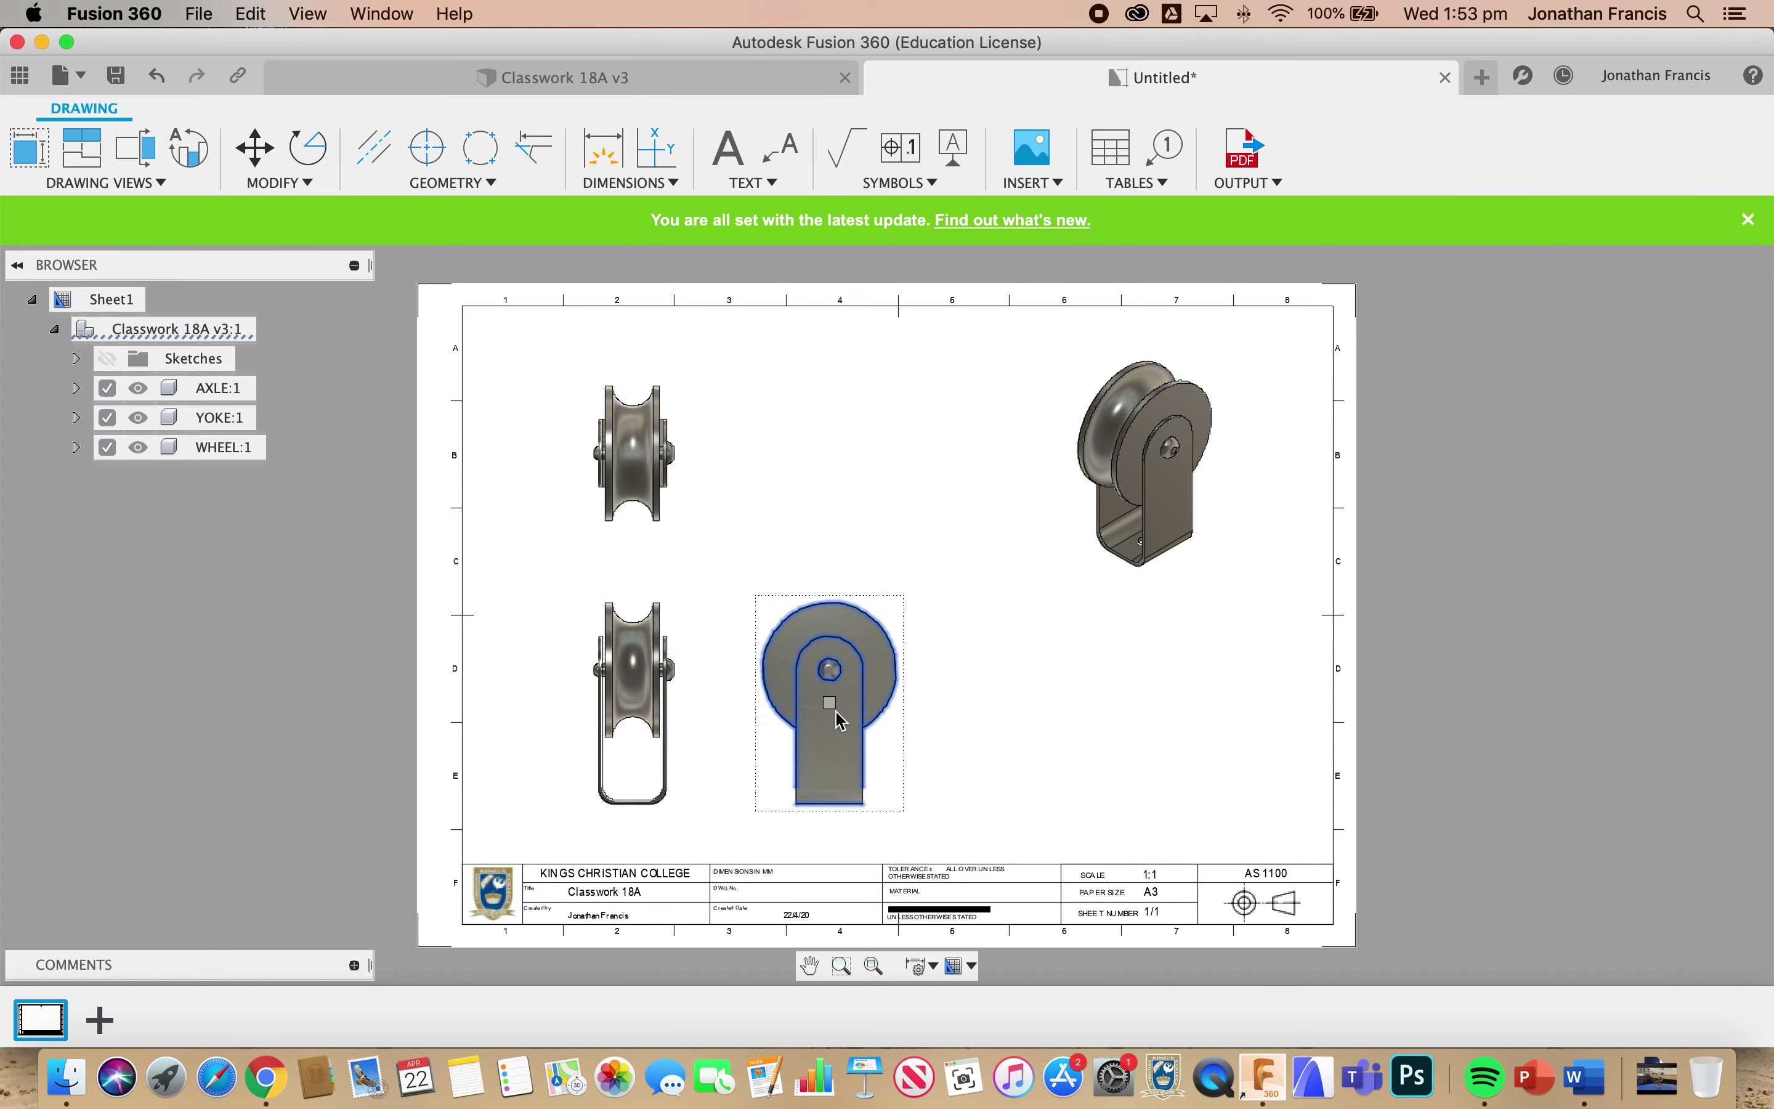
left_click(829, 702)
left_click(870, 702)
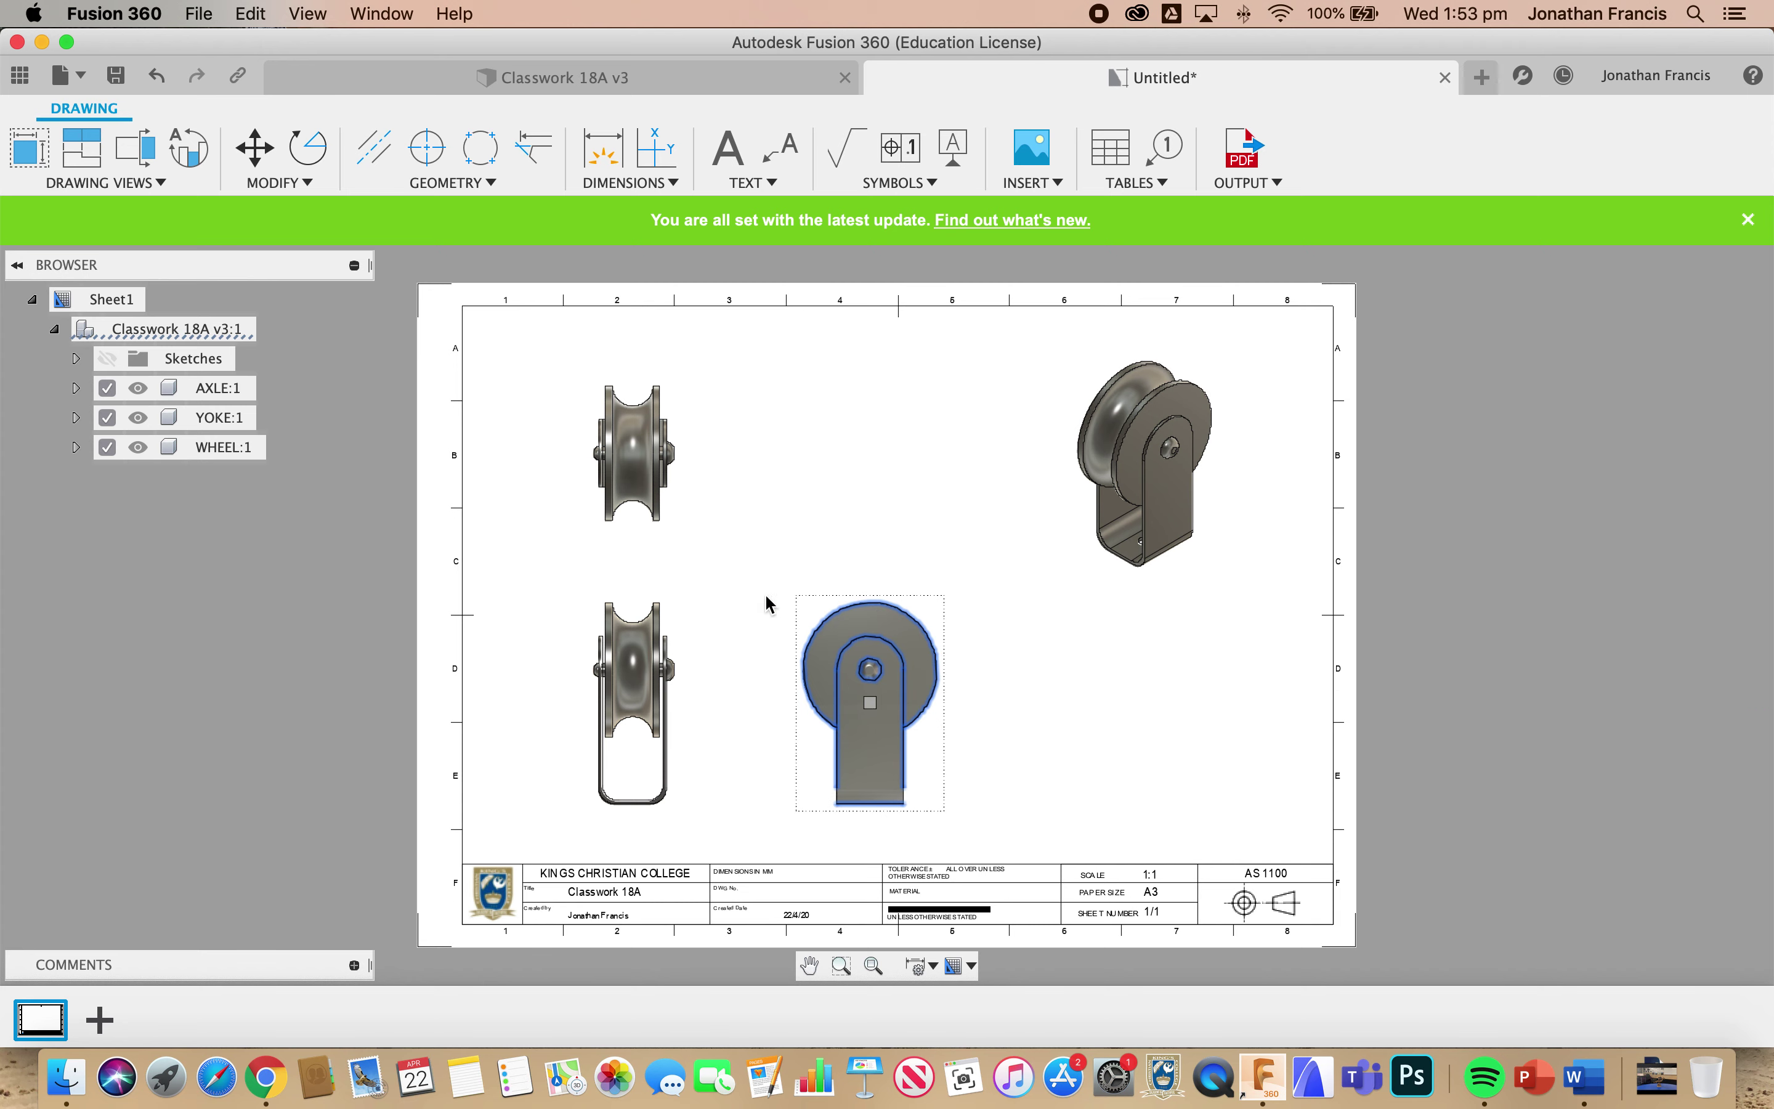
left_click(1107, 686)
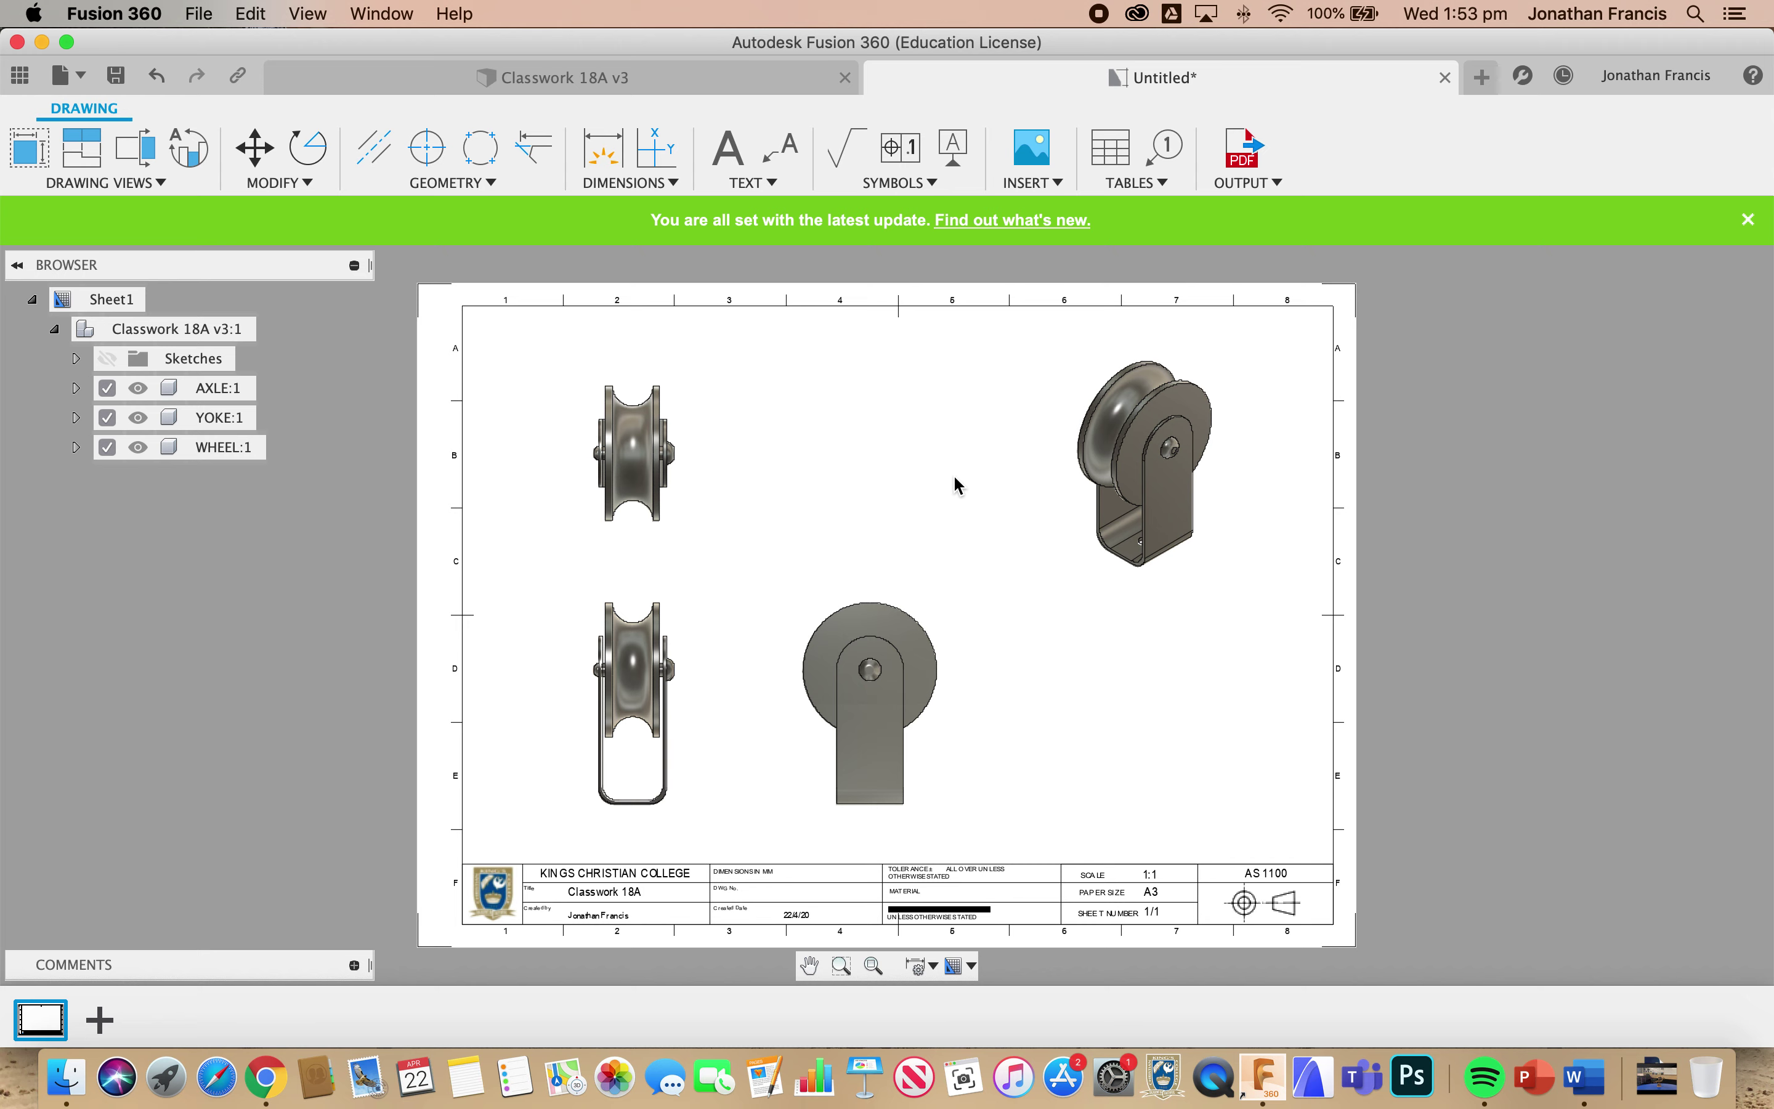
- Add a parts list table with balloons for the isometric view and align its lower-right corner with the title block's upper-right corner
left_click(1111, 151)
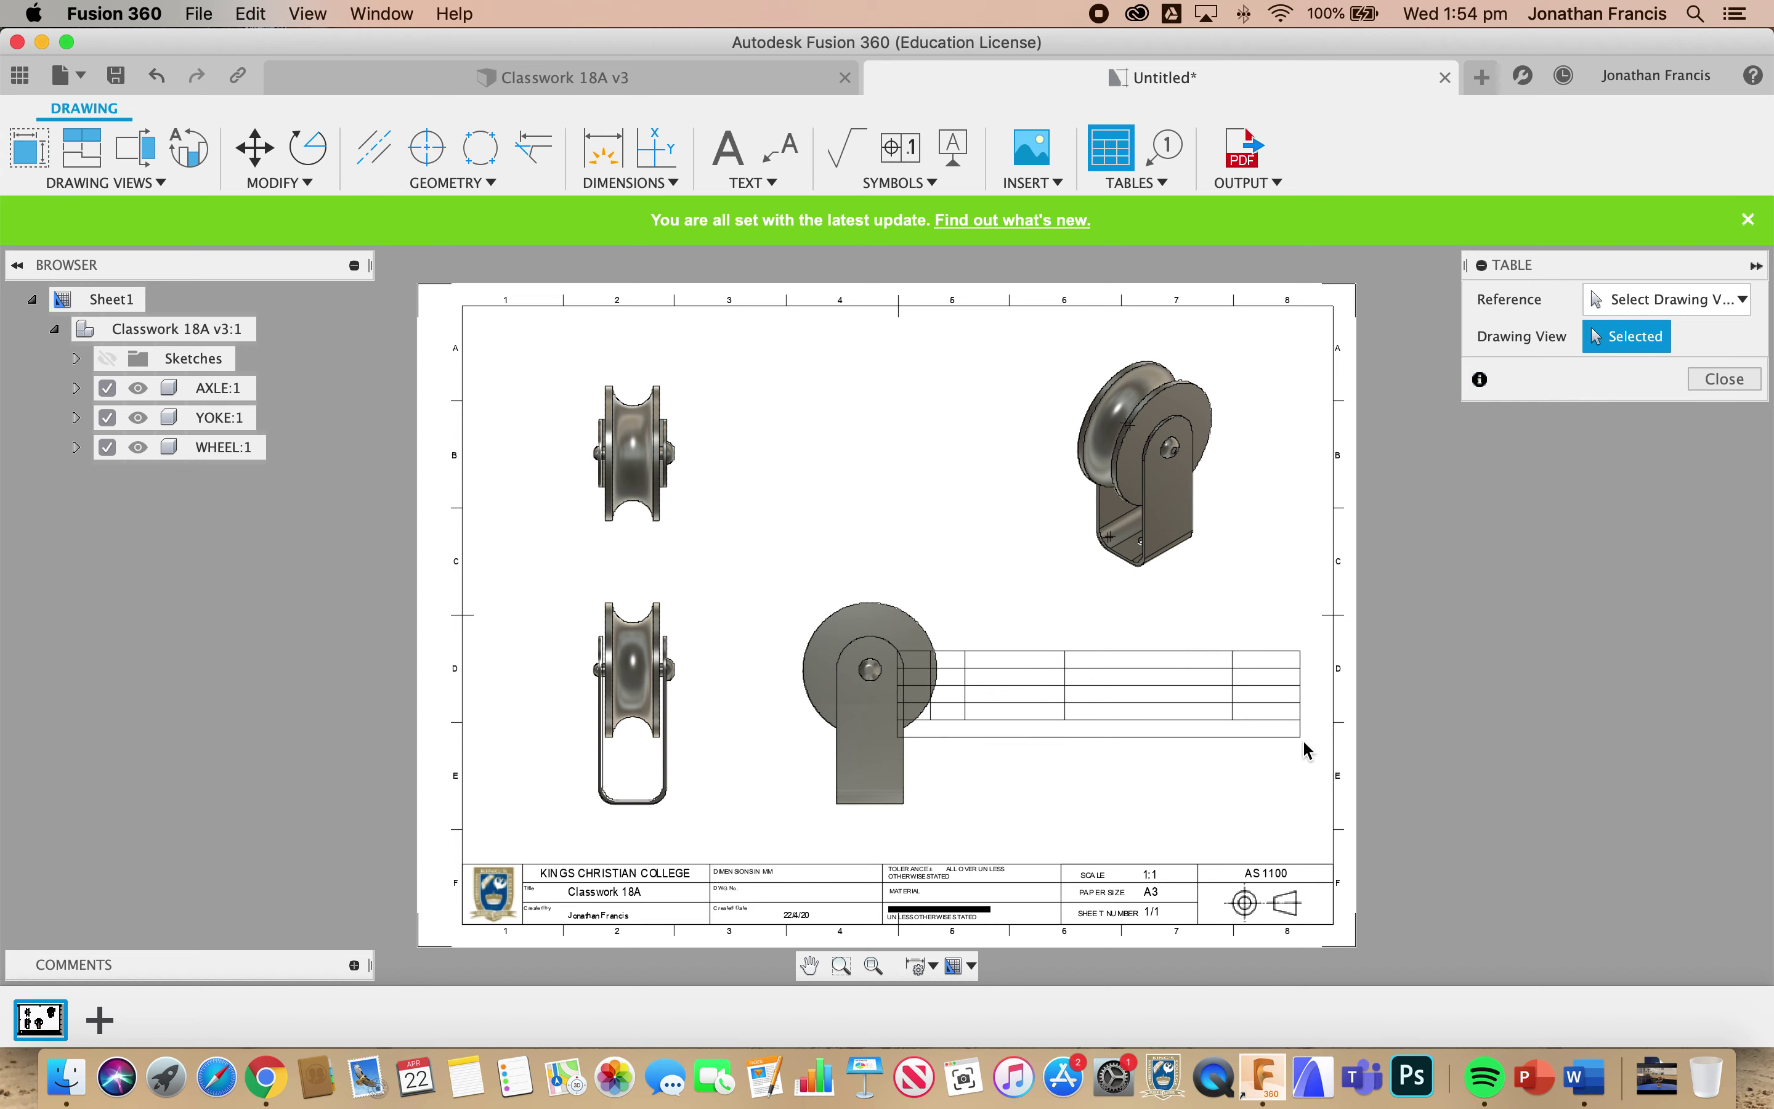
left_click(1312, 792)
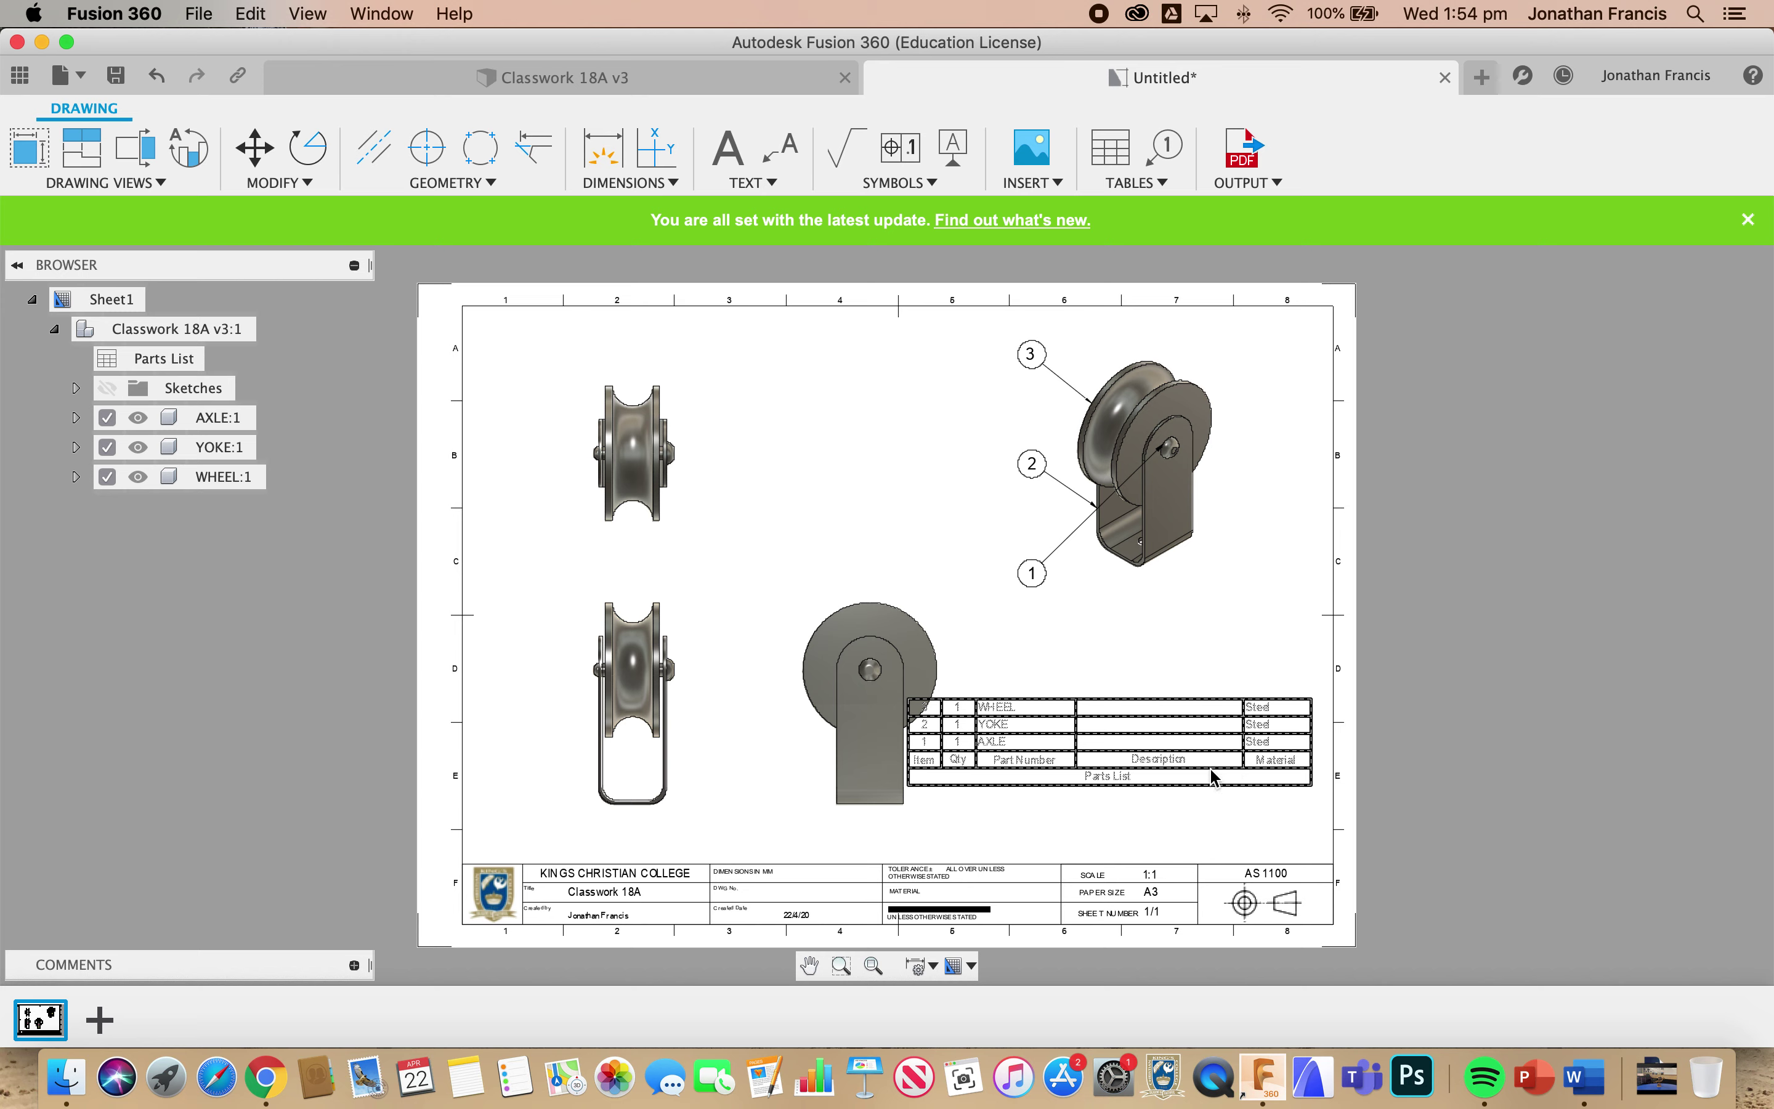
left_click(1292, 776)
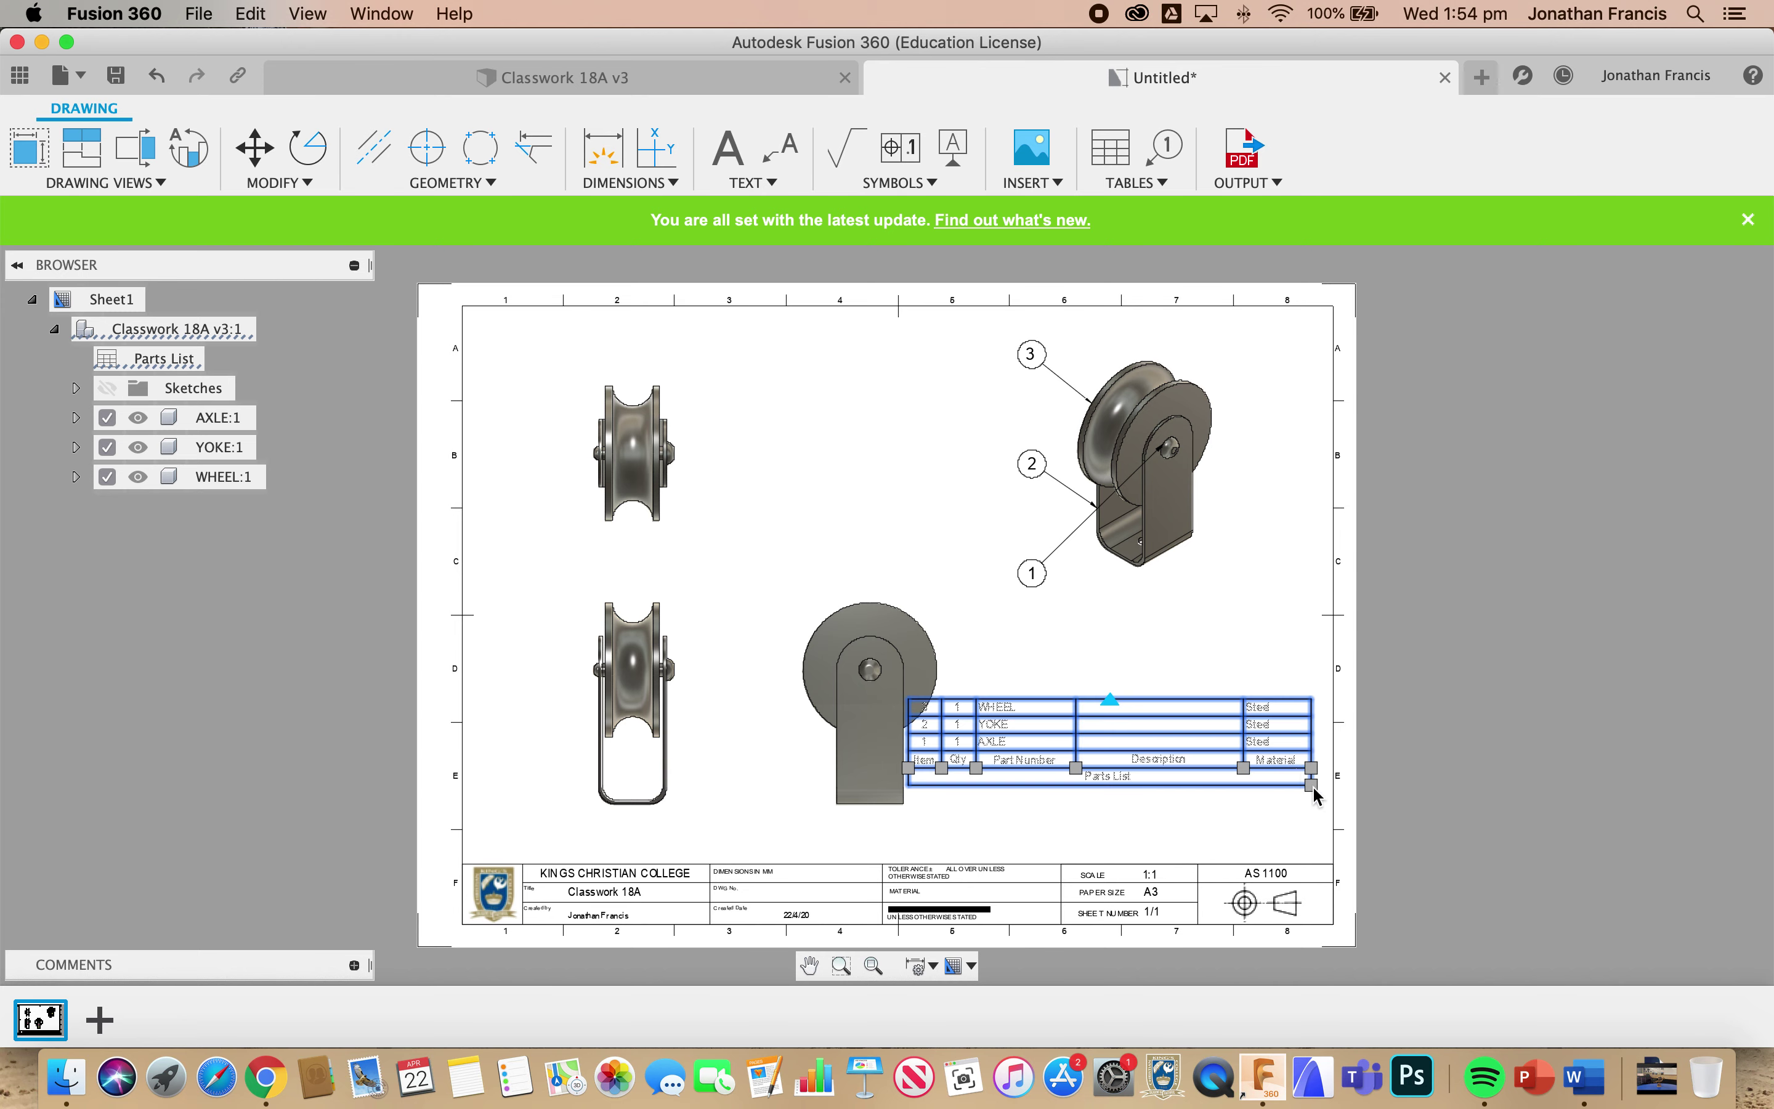
left_click_drag(1311, 786, 1334, 867)
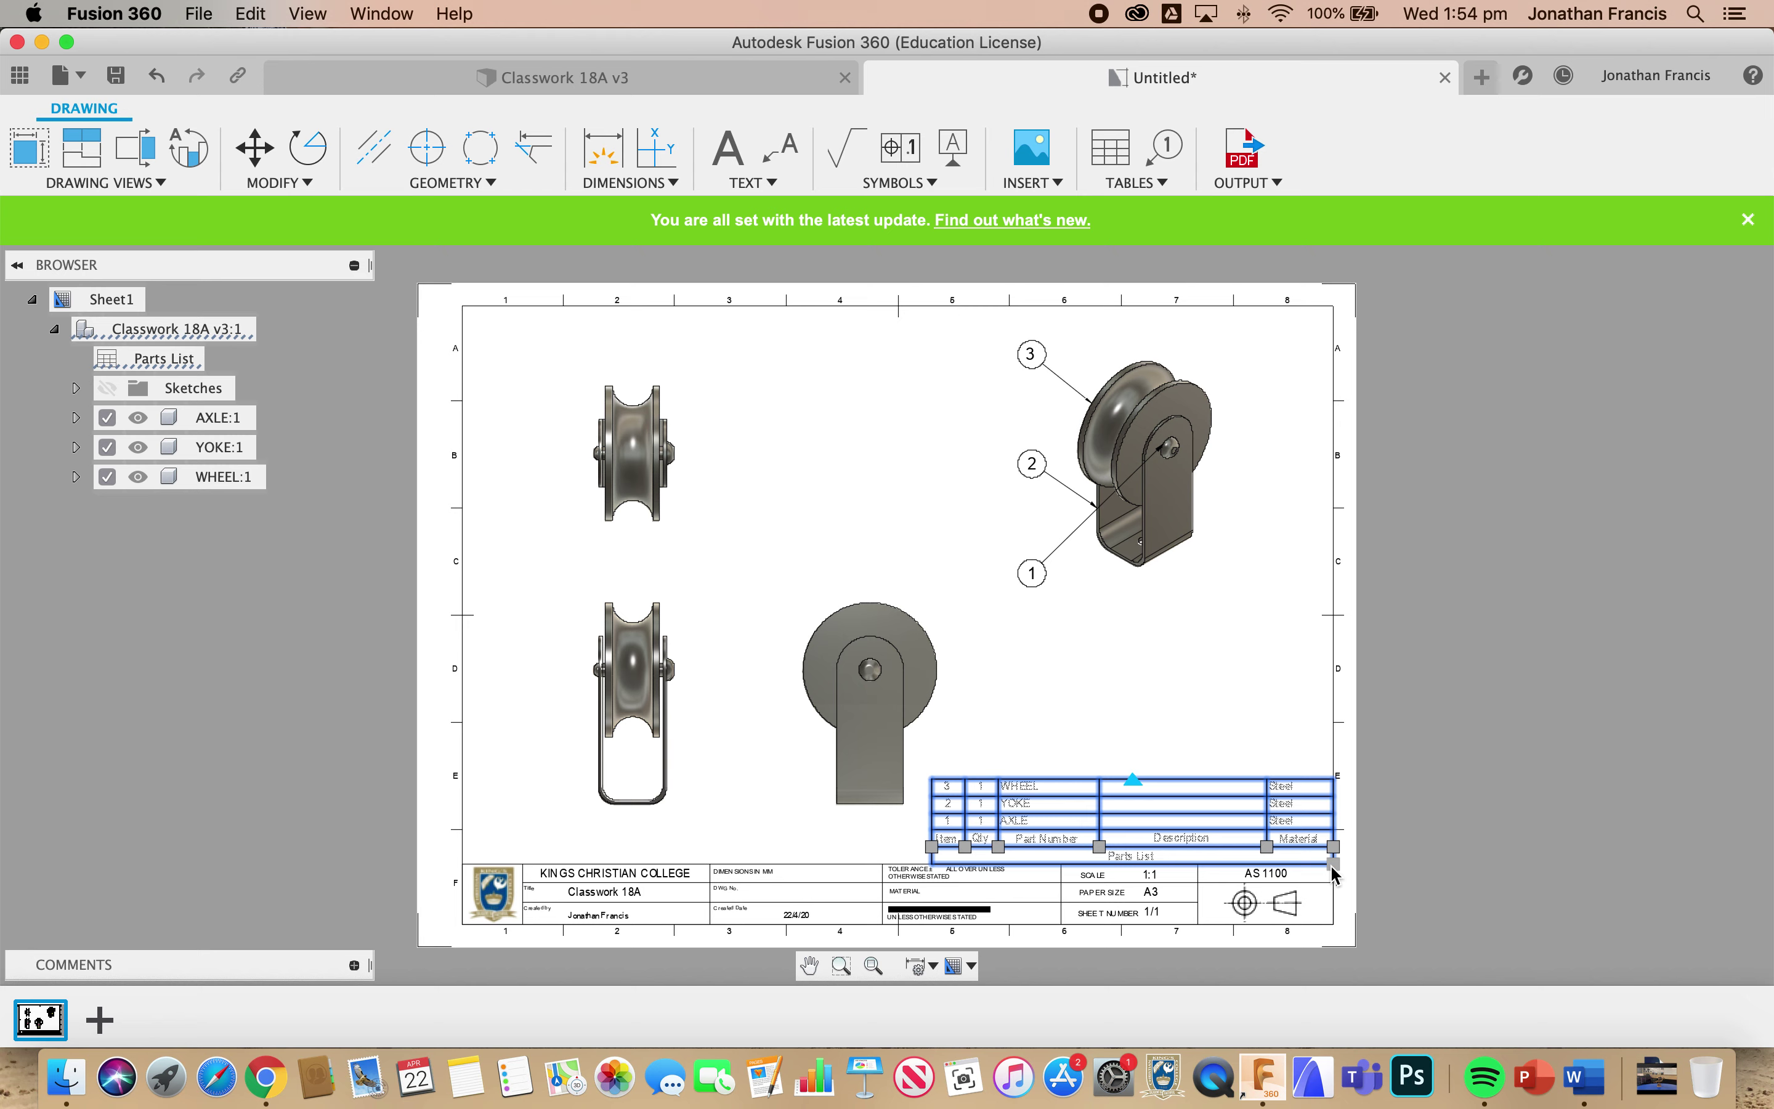
- Set the parts list's table direction to Down and remove its Description column
double_click(1227, 820)
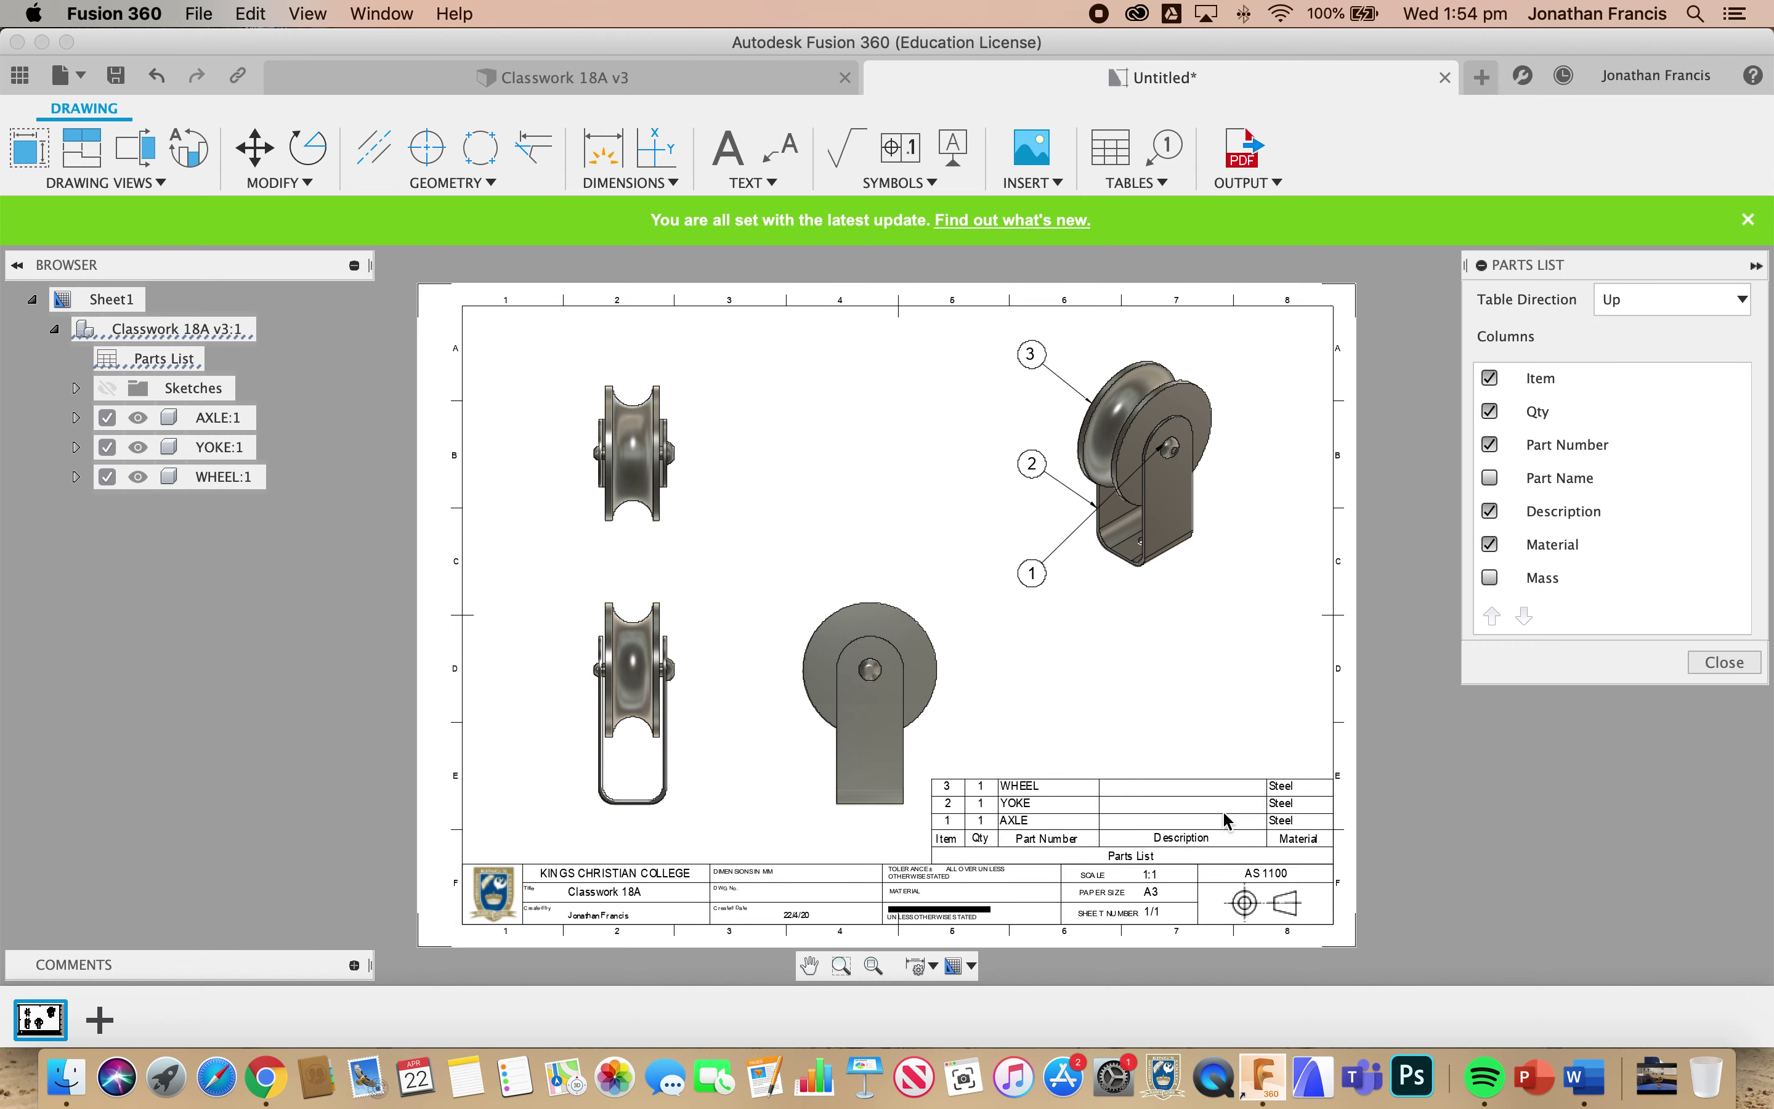
left_click(1728, 314)
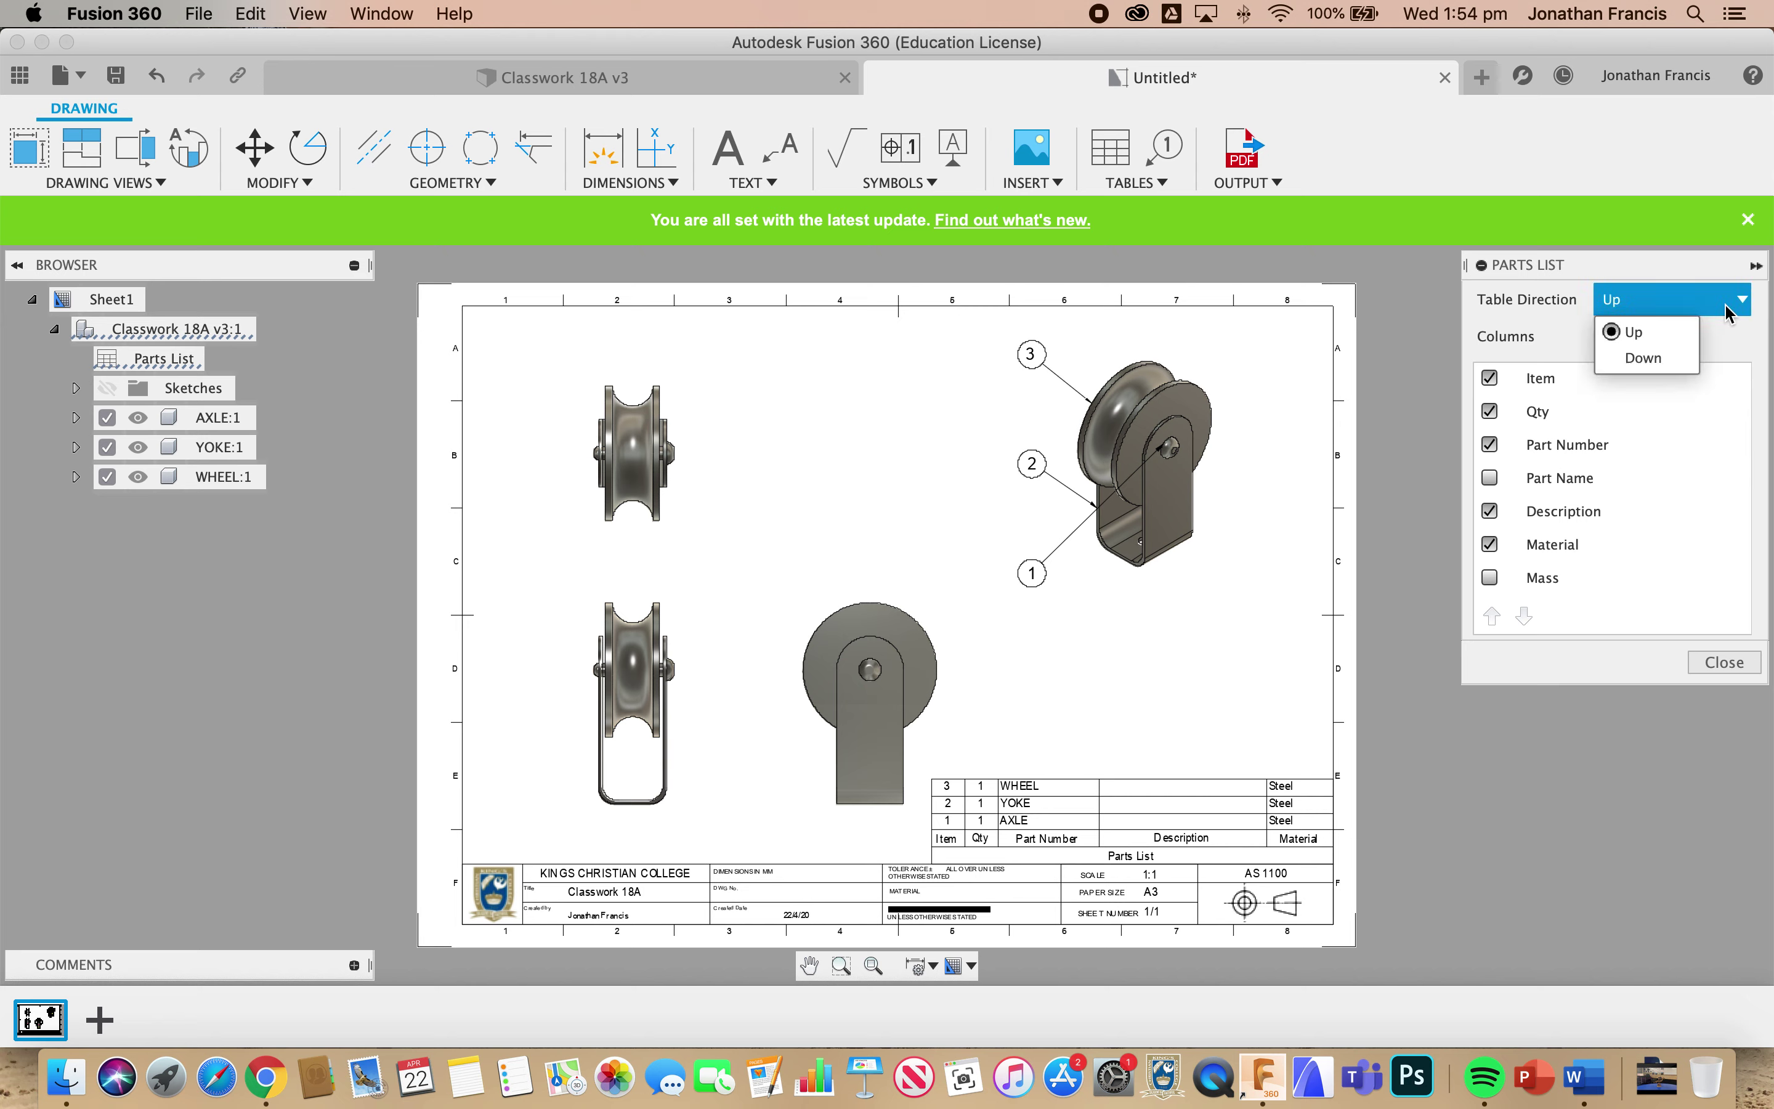
left_click(1649, 358)
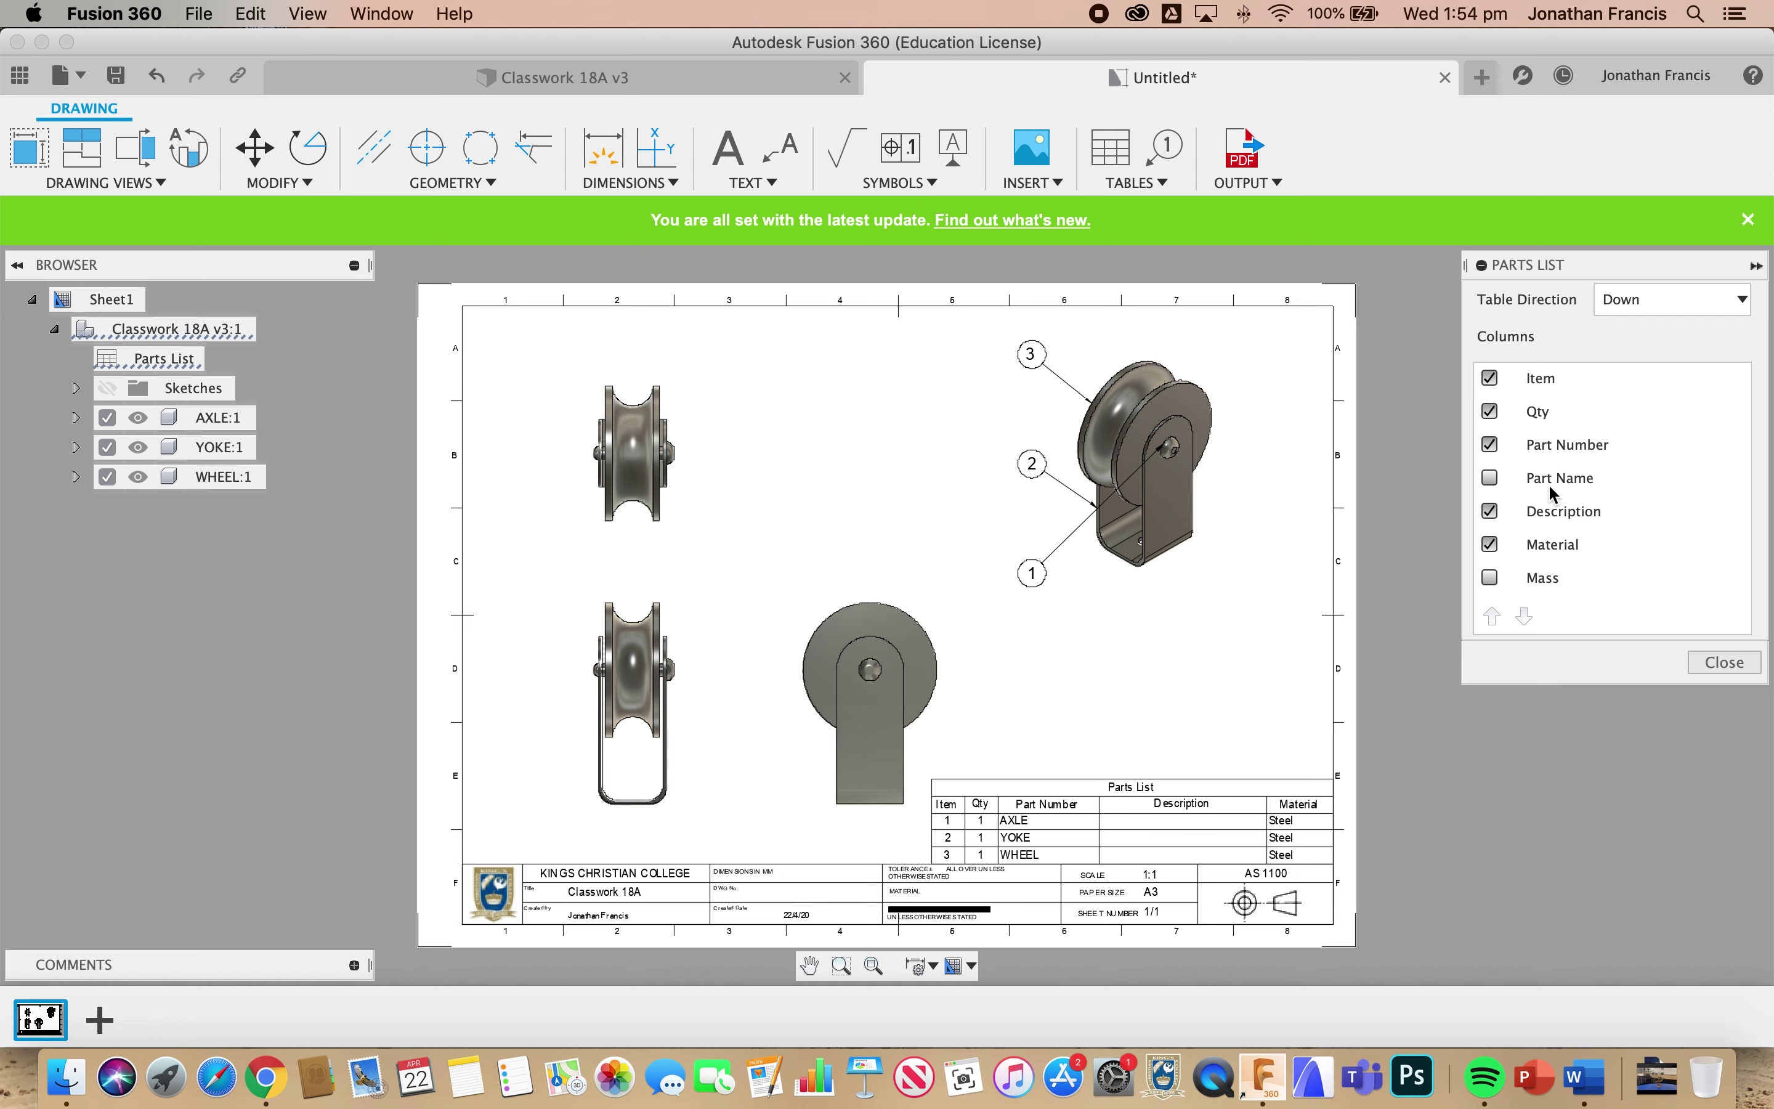
left_click(1491, 511)
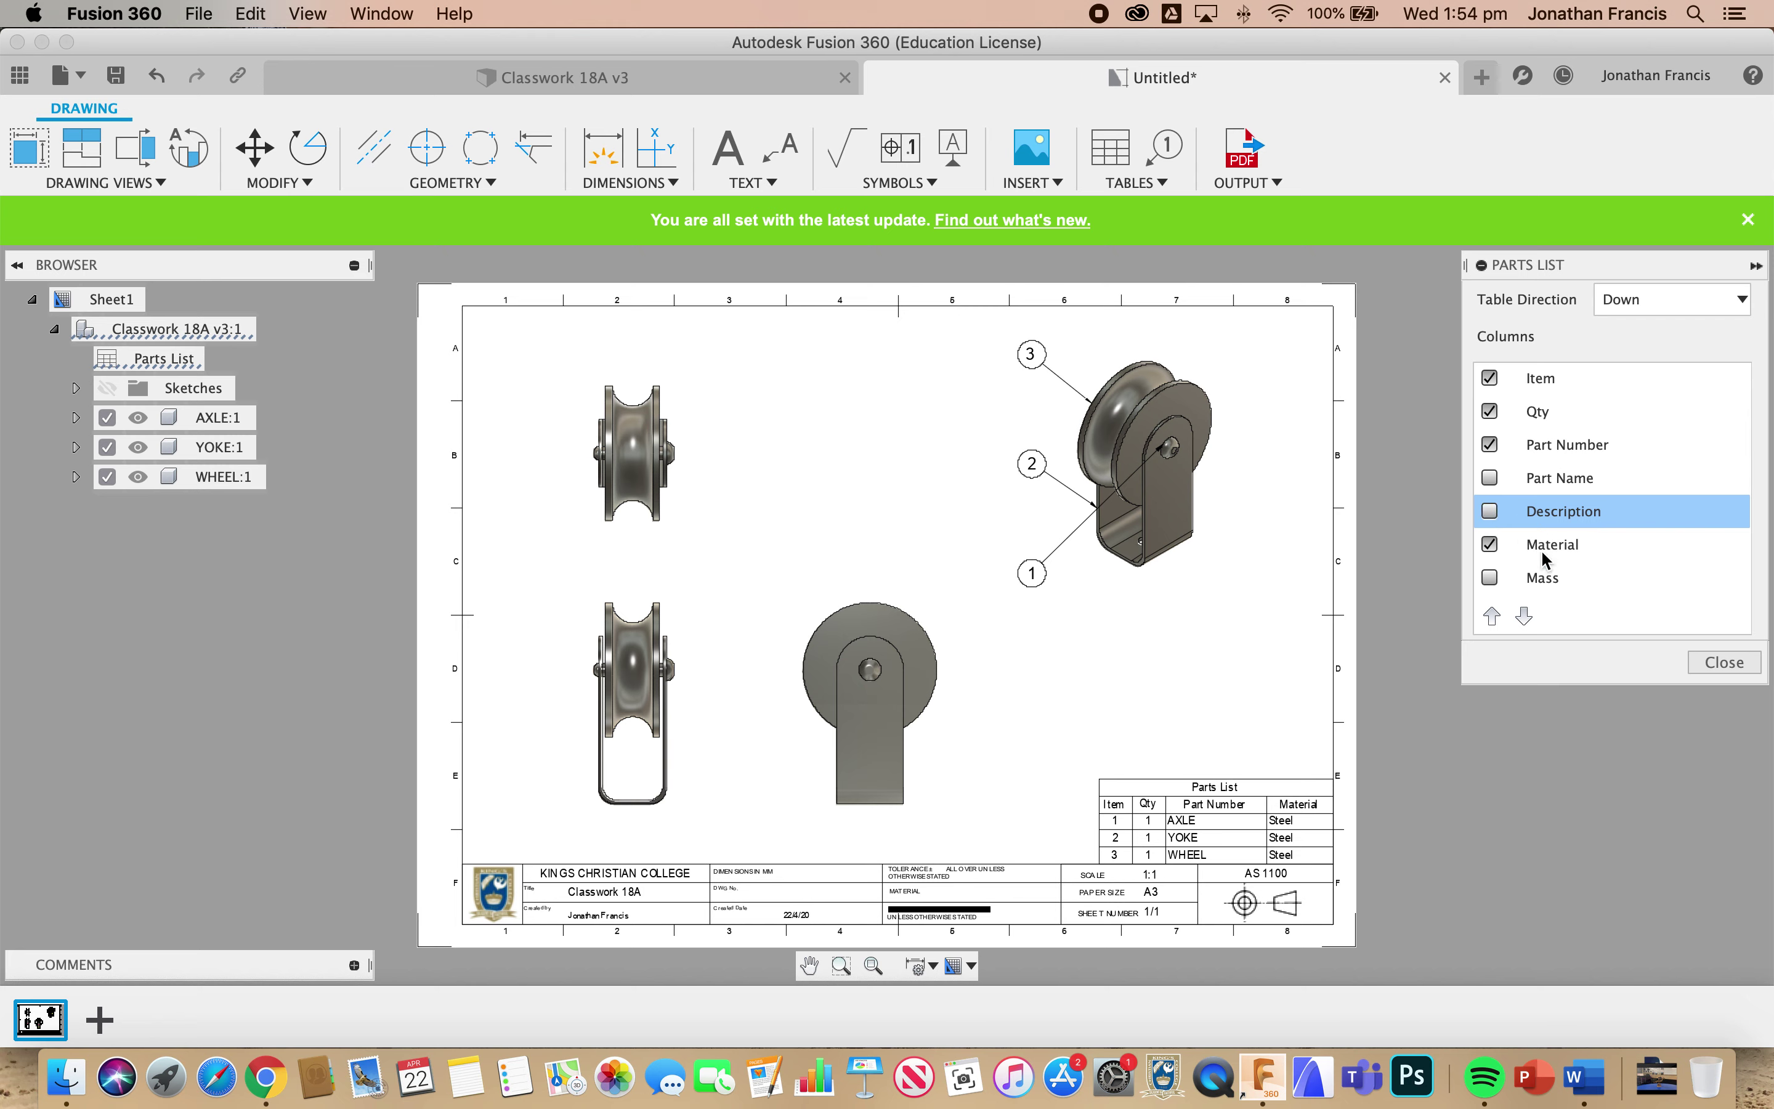
left_click(1715, 662)
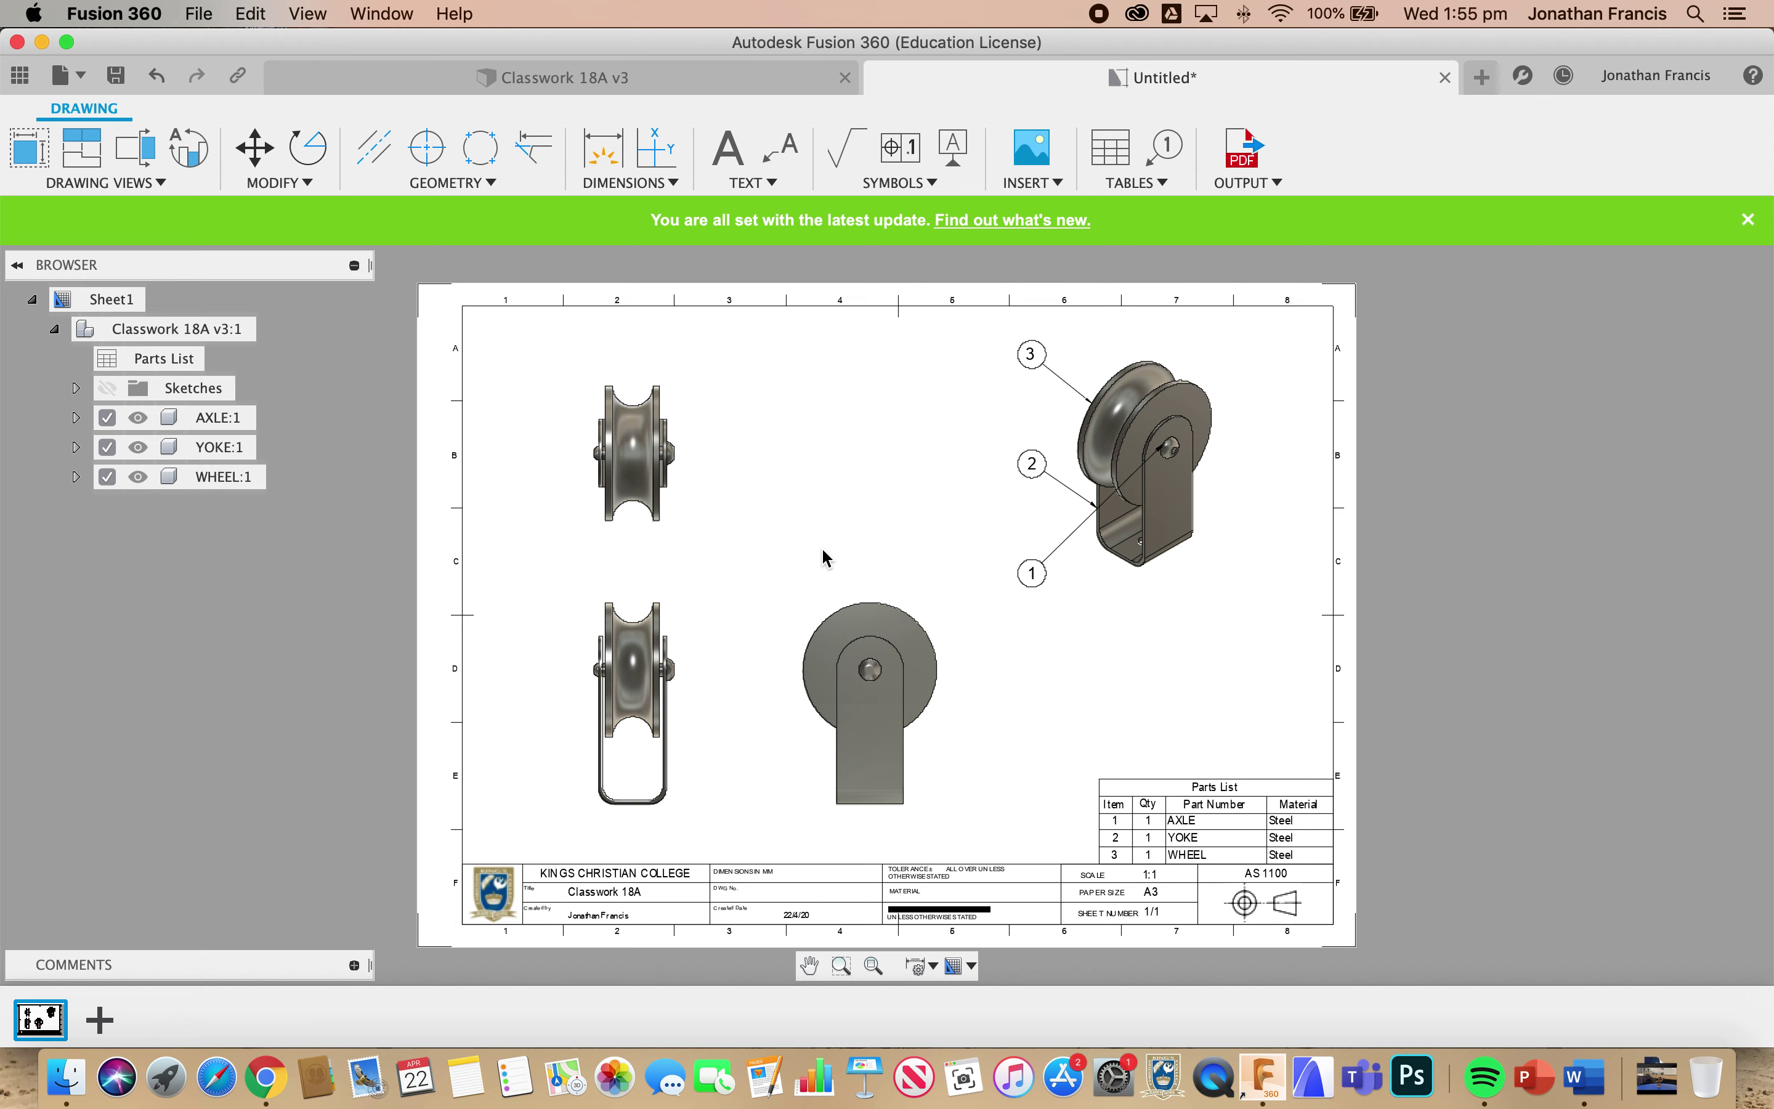
- Save the drawing under the name "Classwork 18 A and B Detailed Drawings"
left_click(123, 90)
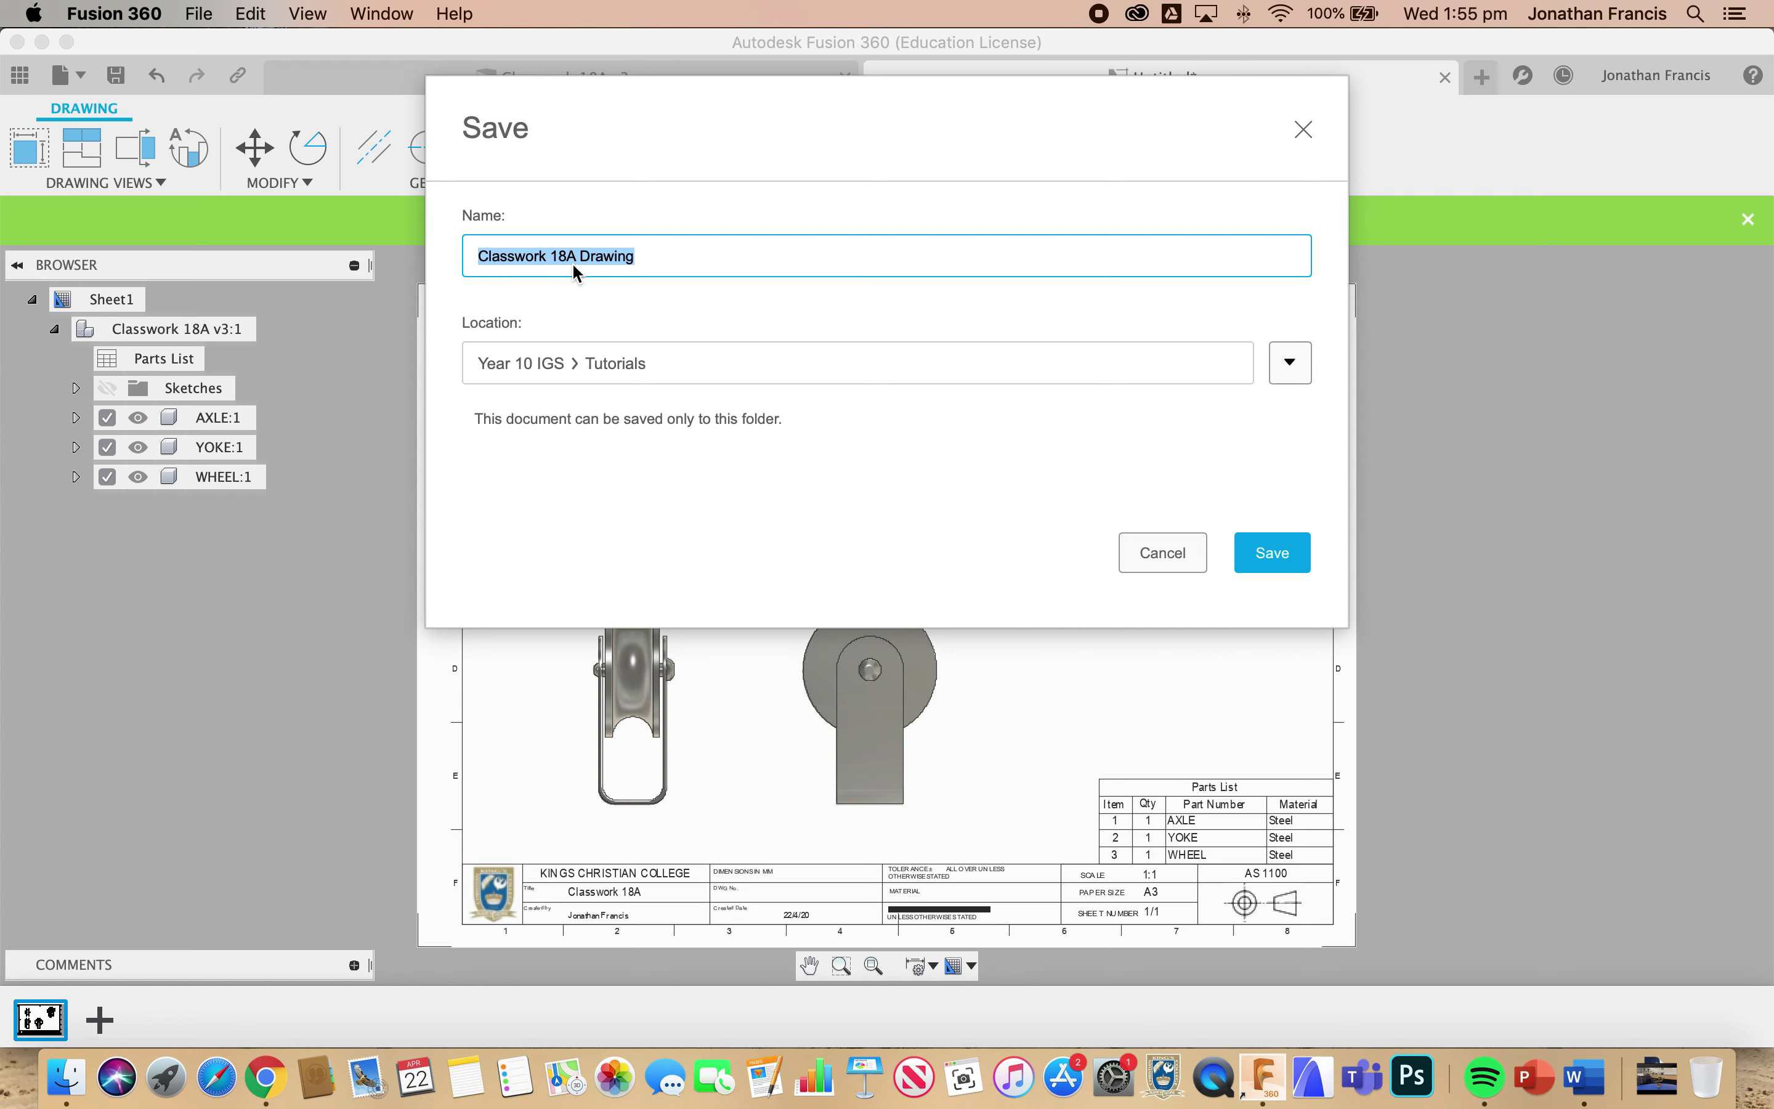
left_click(590, 258)
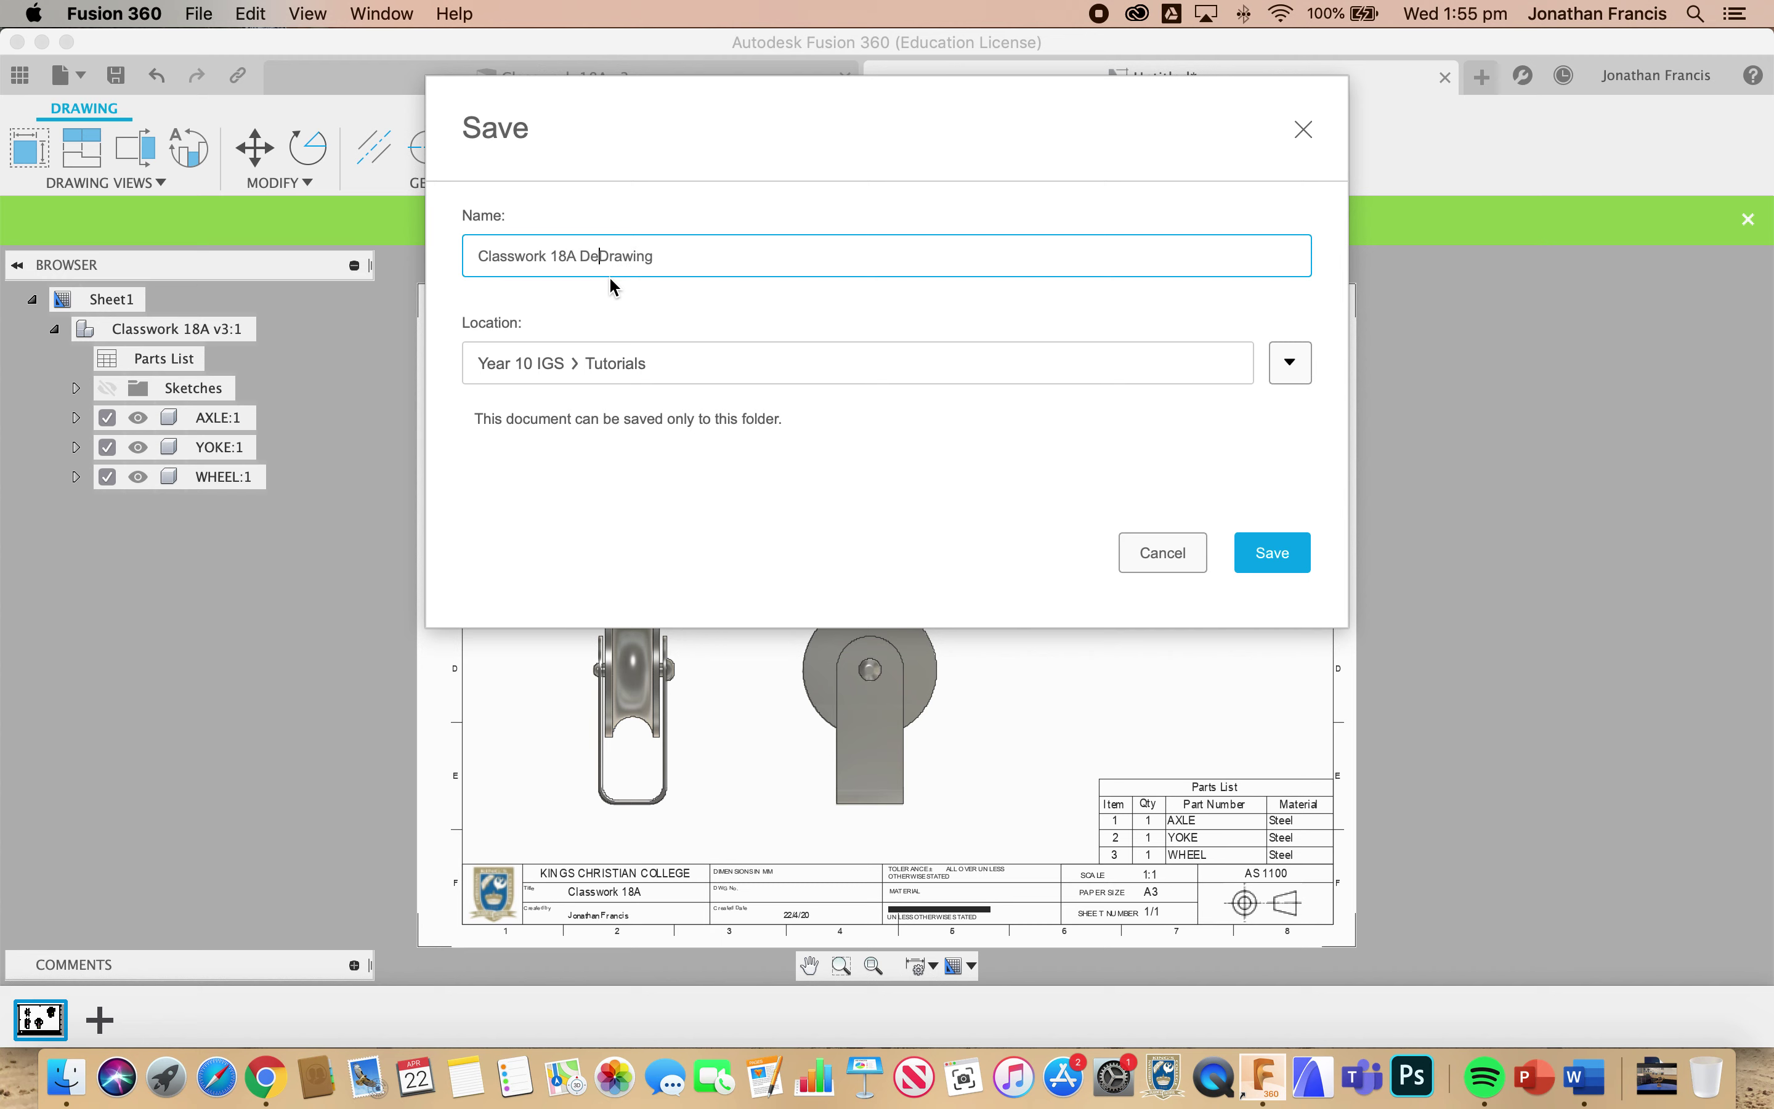
type("Detailed Drawings")
type(" a")
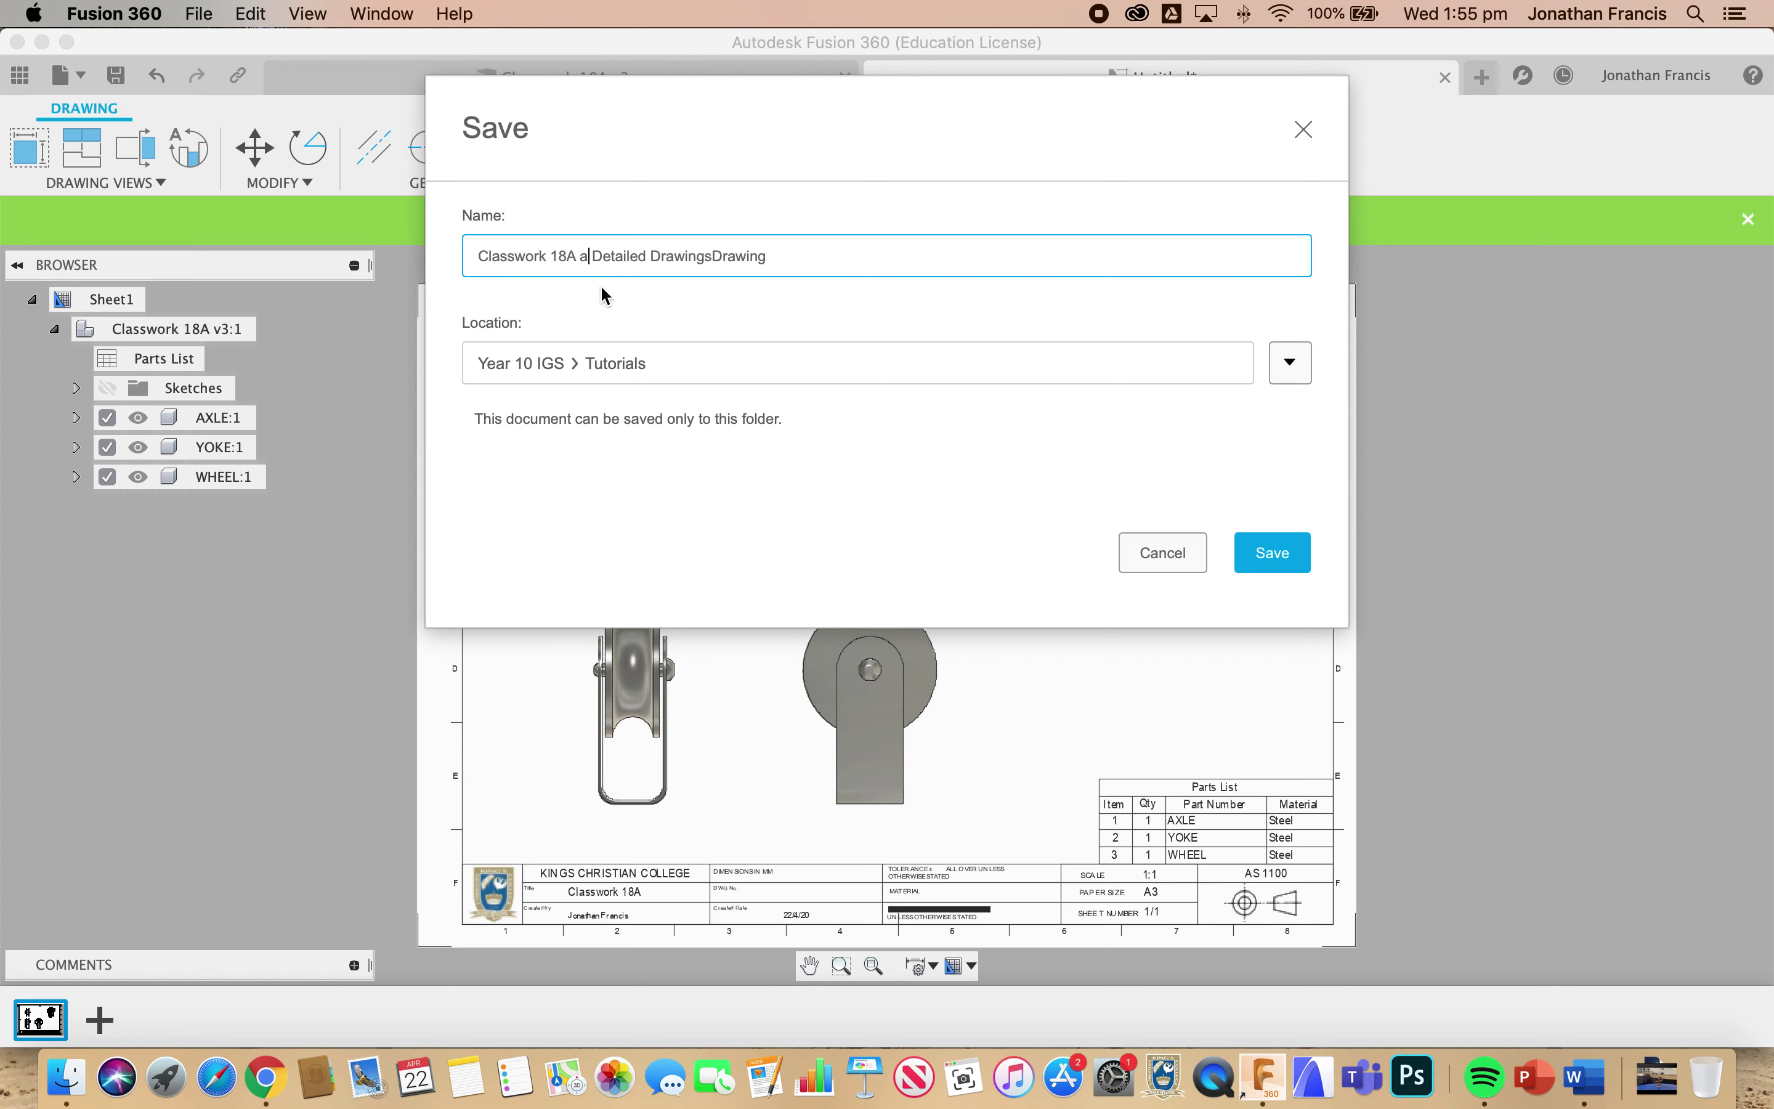
type("nd B")
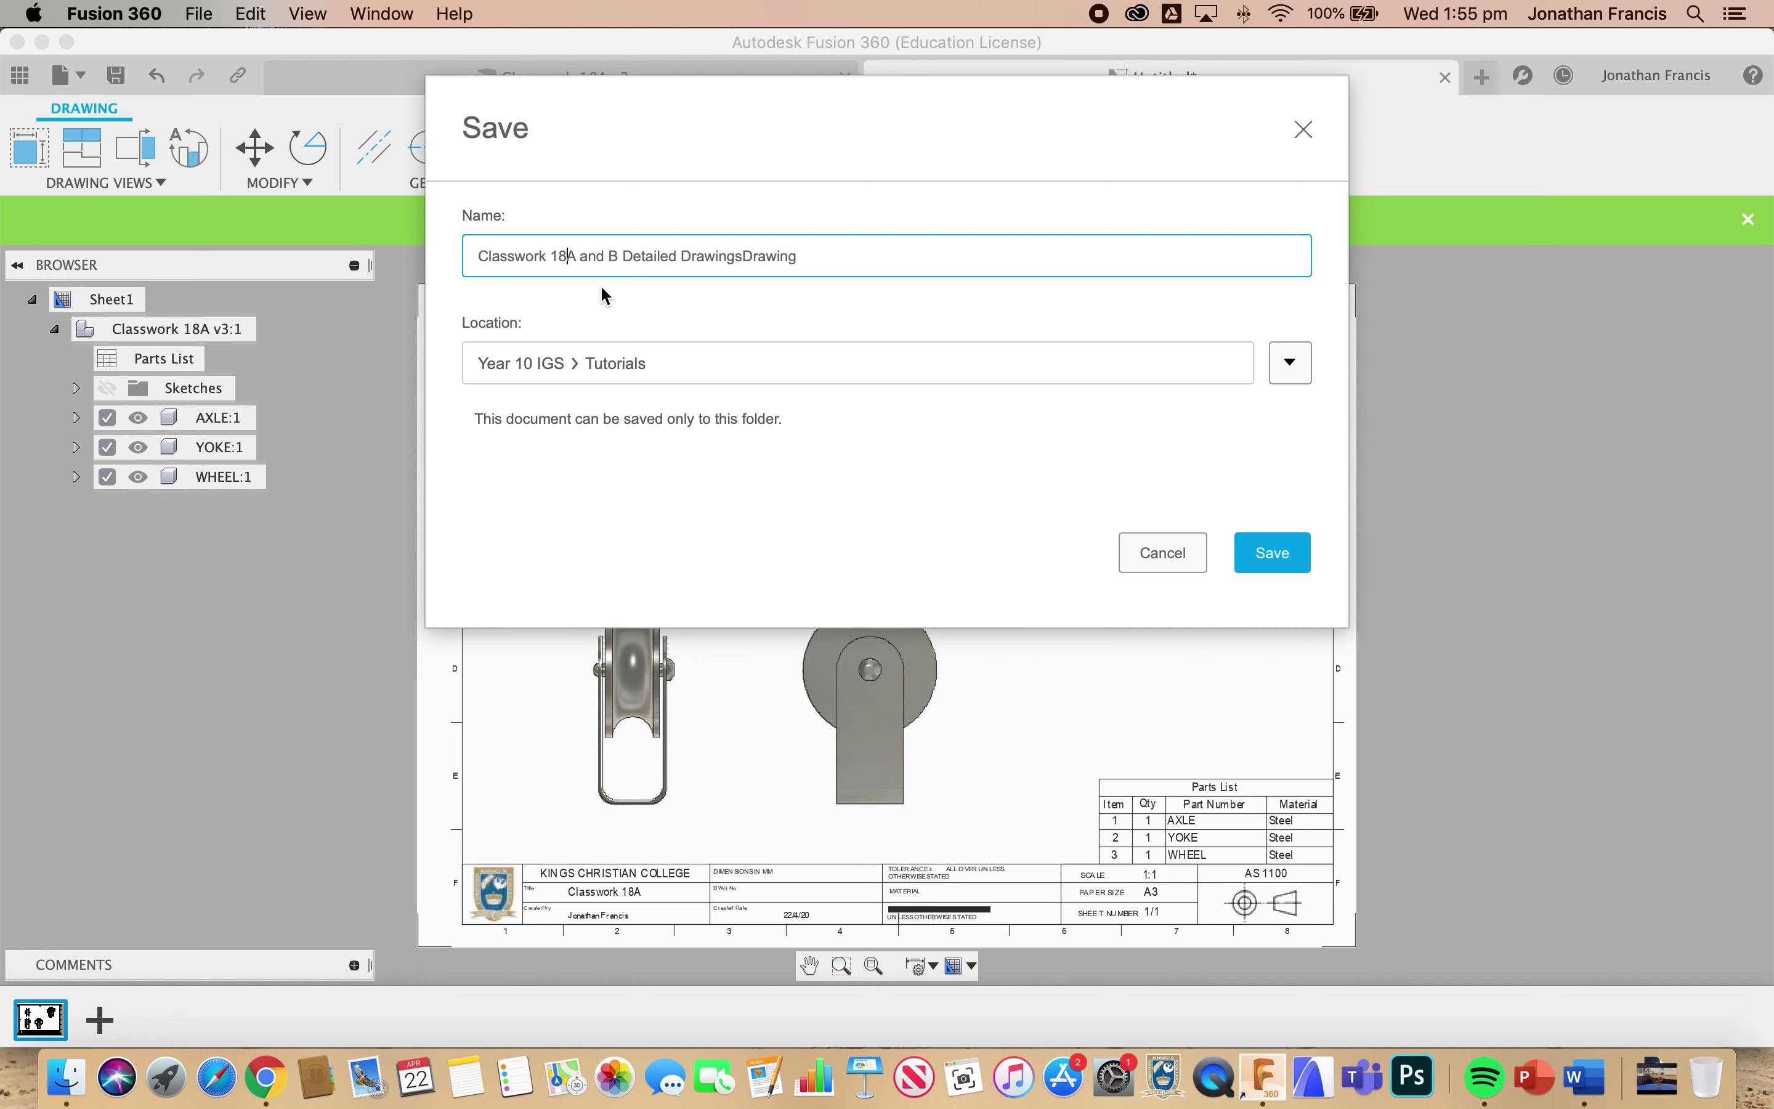
key("Left")
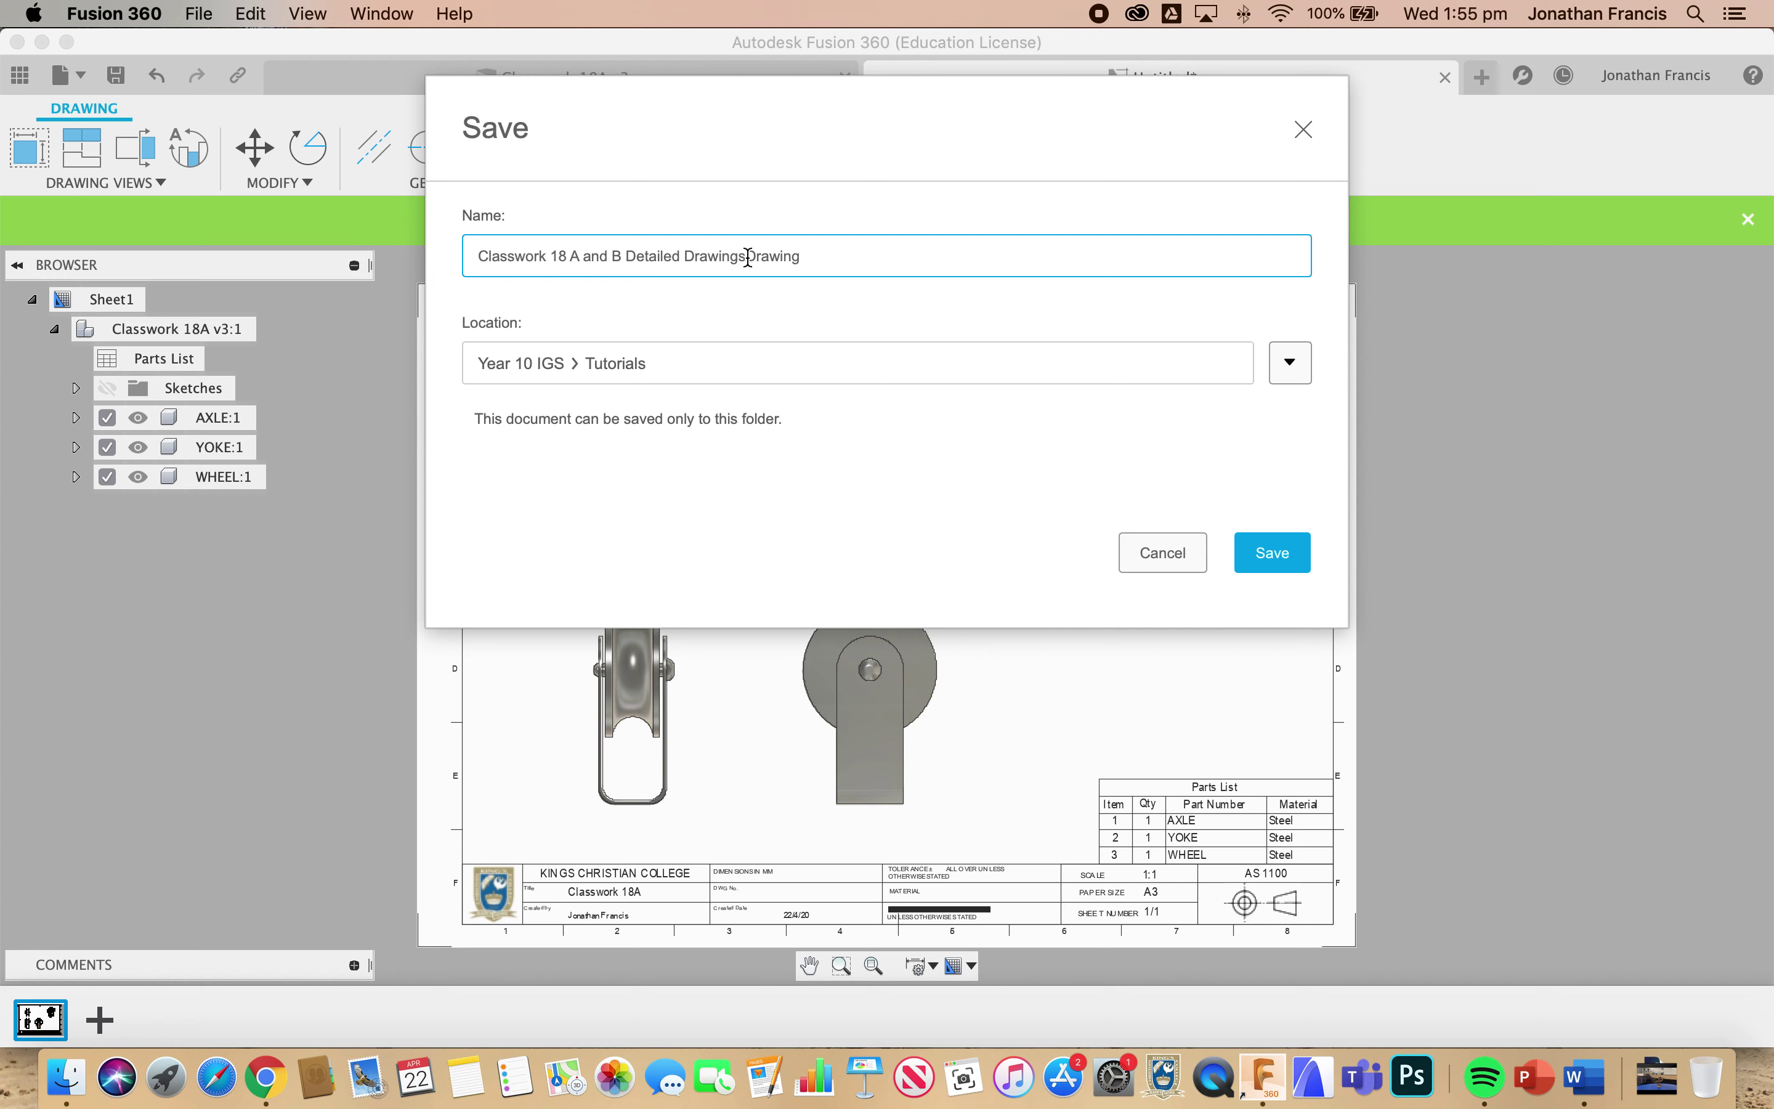
key("BackSpace")
key("BackSpace")
key("BackSpace")
key("BackSpace")
key("BackSpace")
key("BackSpace")
key("BackSpace")
key("BackSpace")
type("s")
left_click(1270, 550)
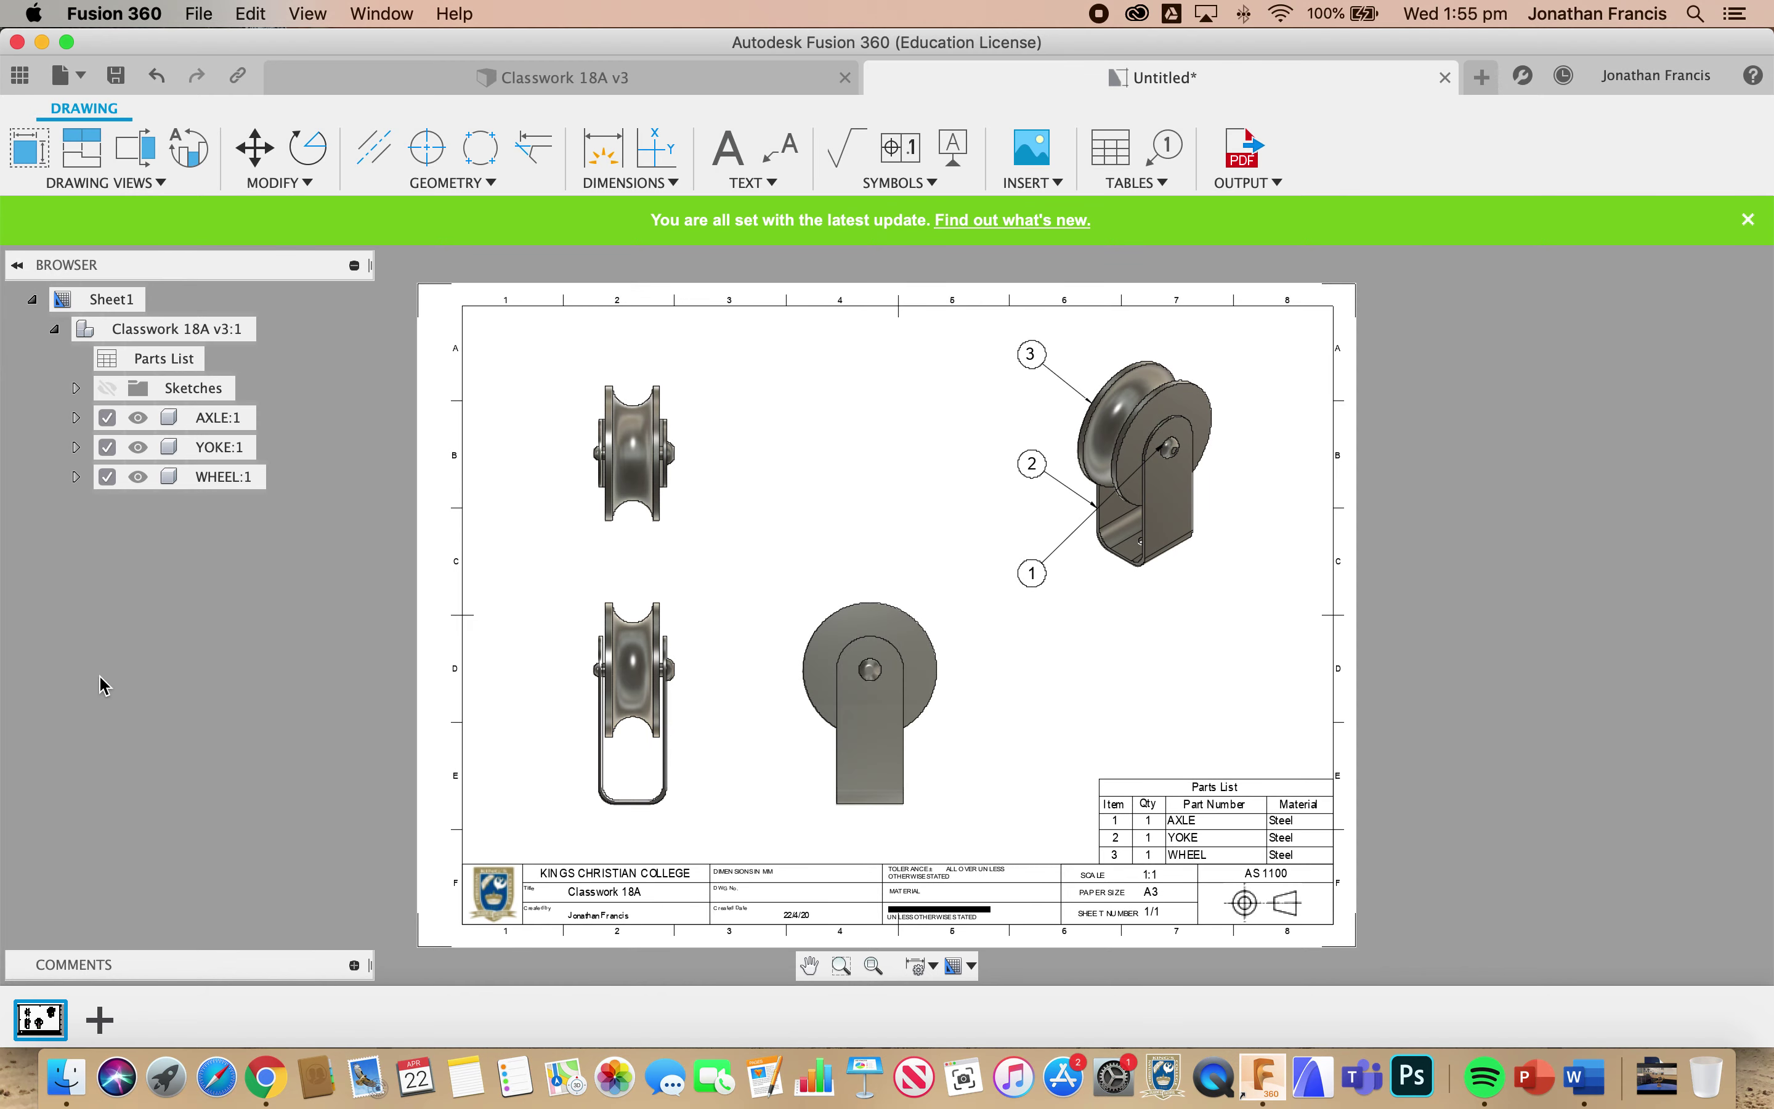
- Add a second sheet and place a shaded NE Isometric base view at 1:1 scale in its upper-left area
left_click(110, 1027)
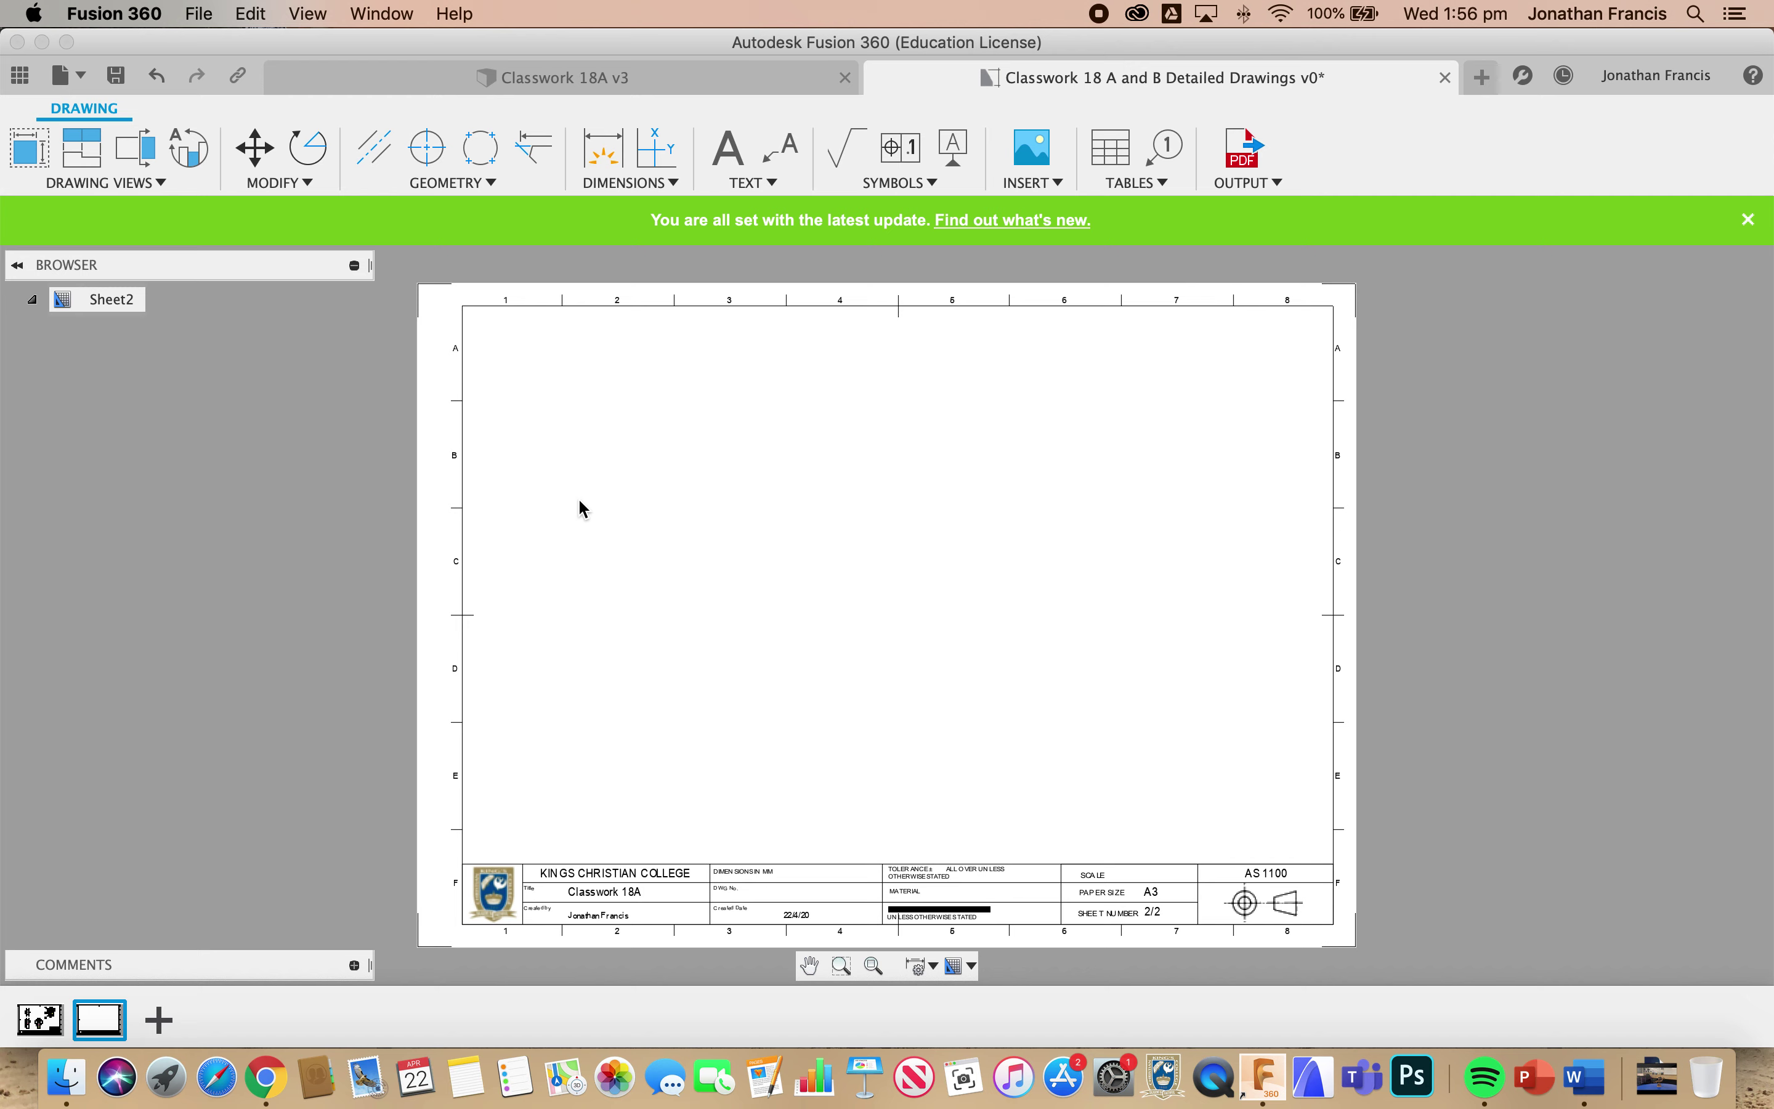
left_click(34, 159)
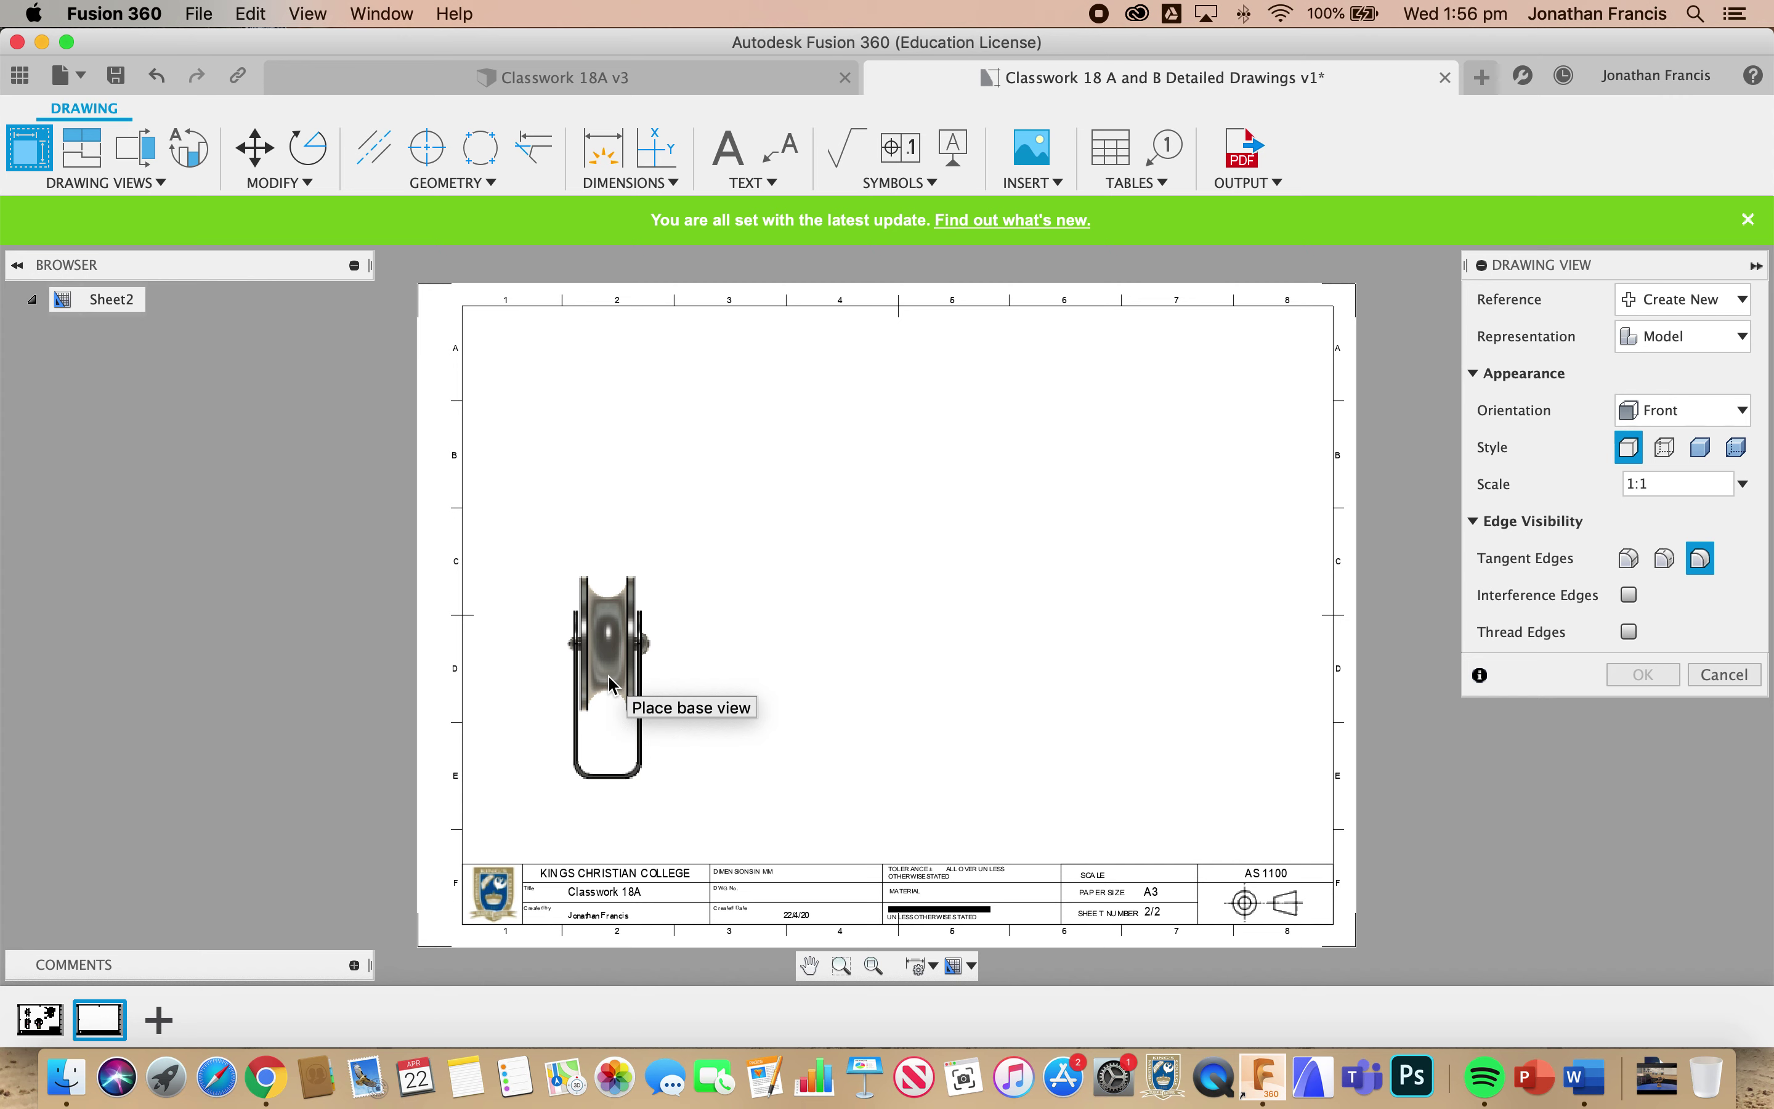
left_click(1722, 410)
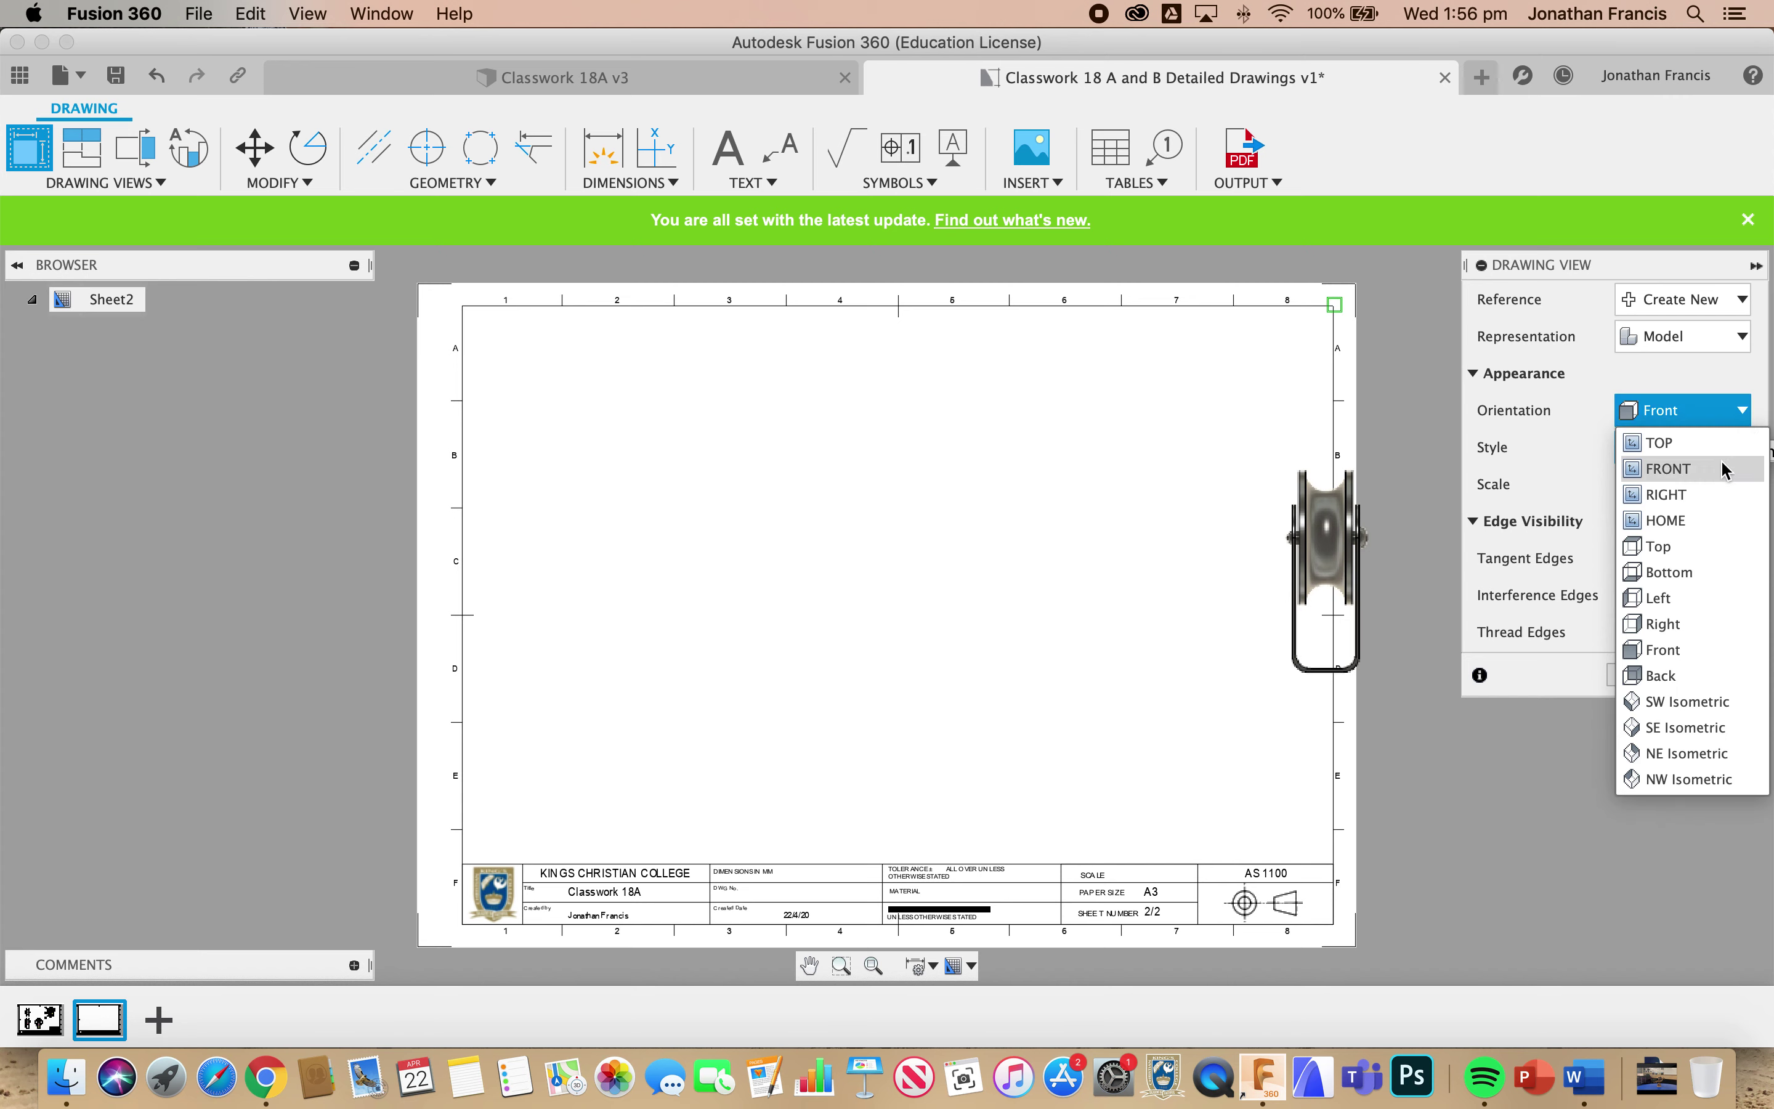
left_click(1669, 752)
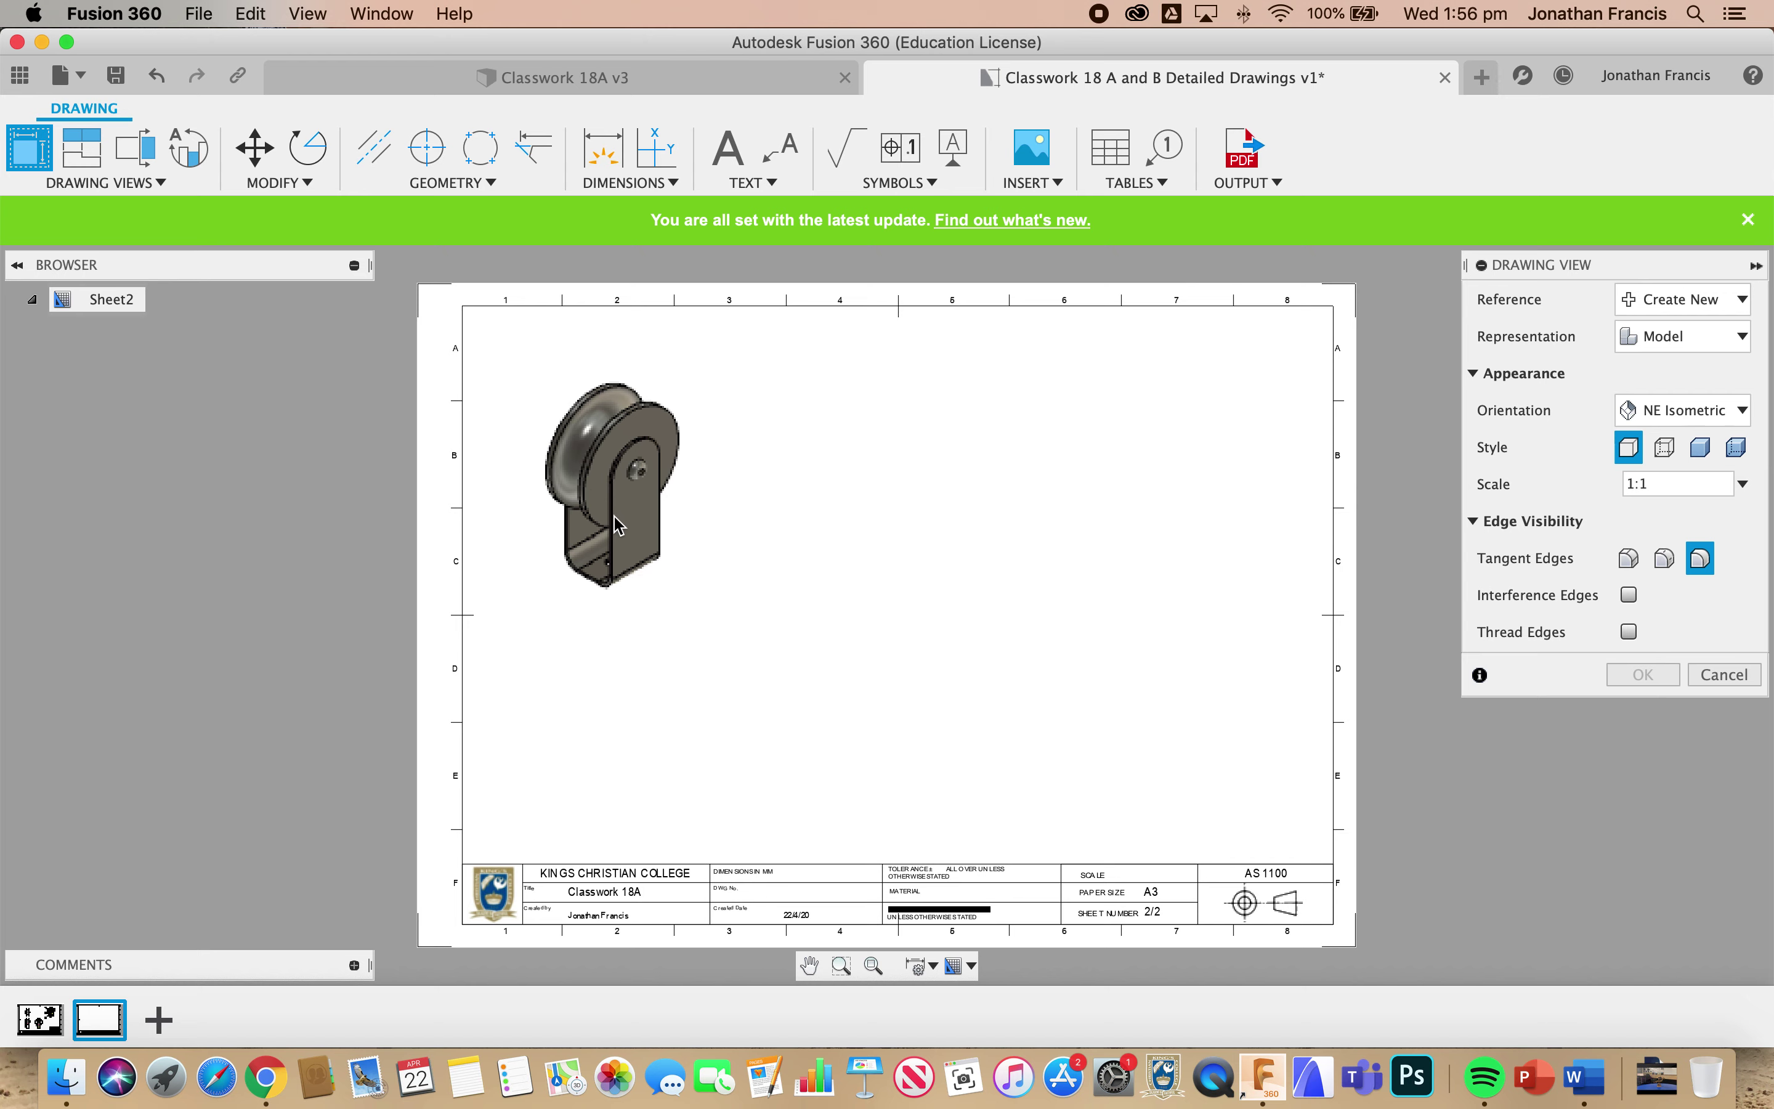
left_click(614, 463)
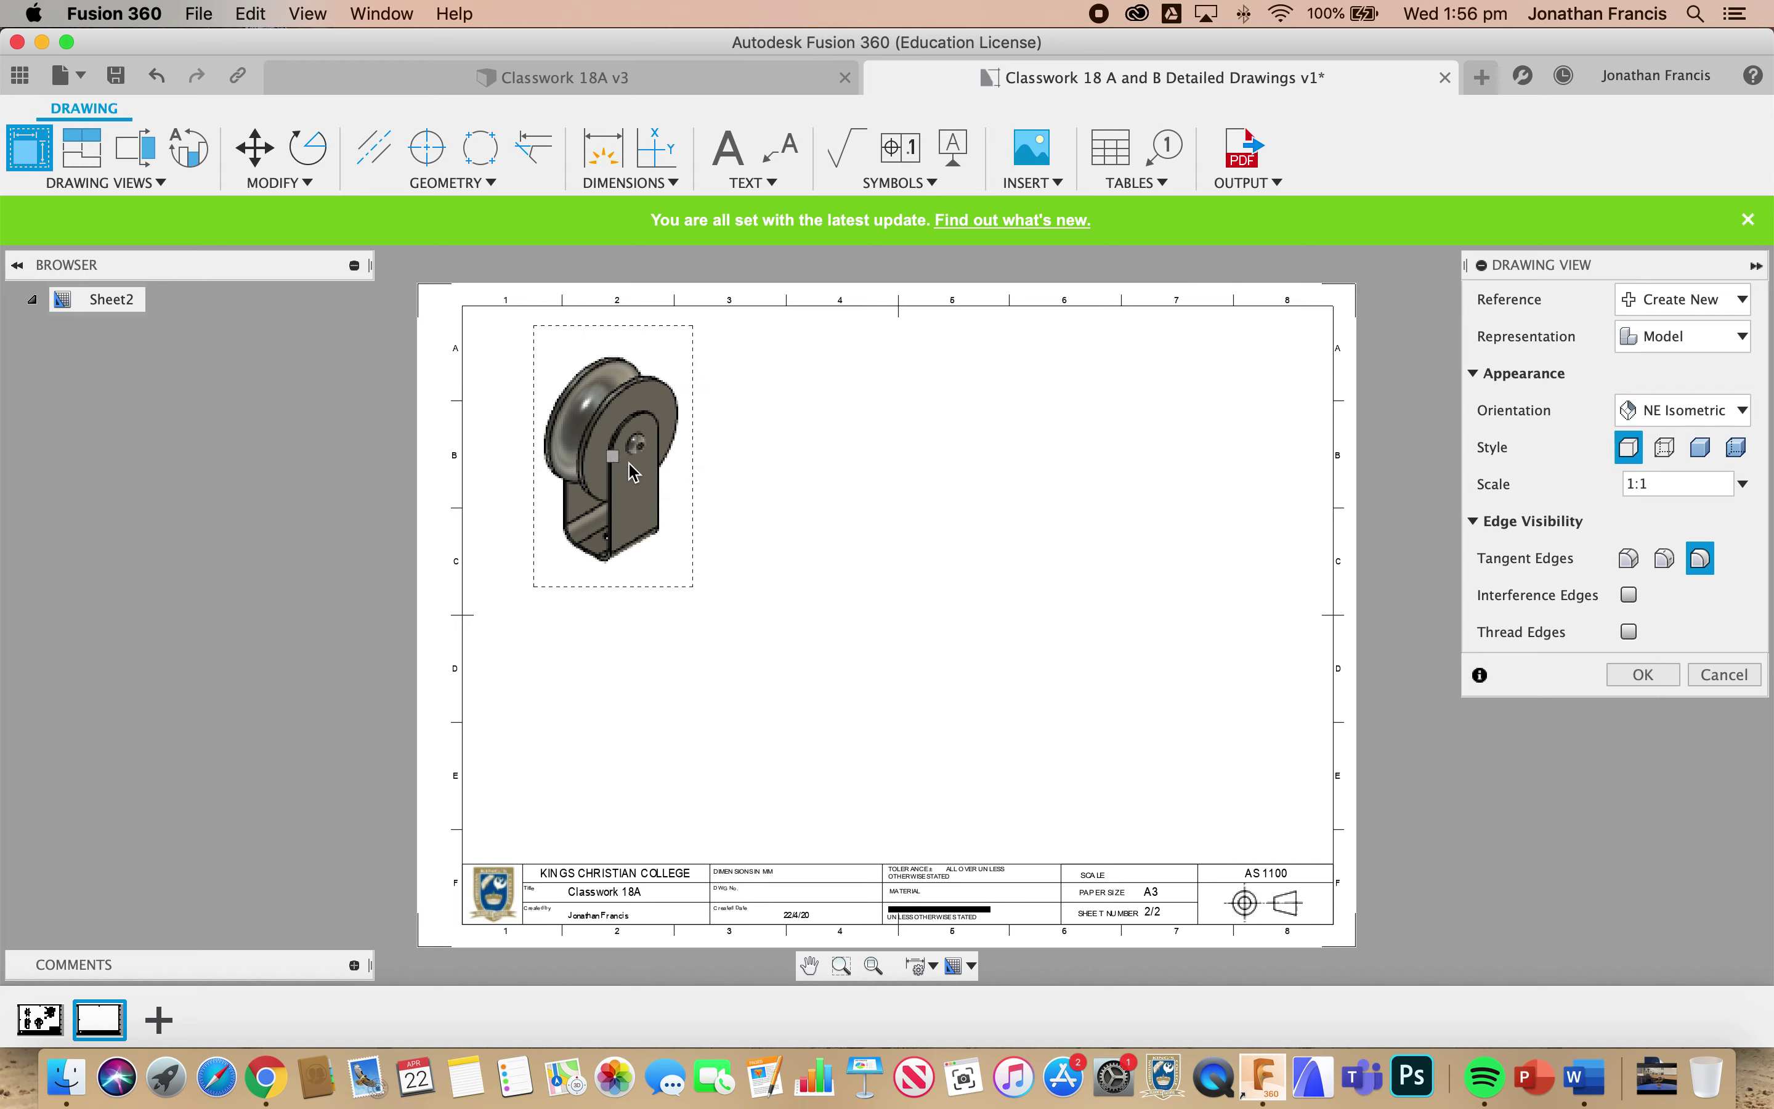
left_click(1701, 448)
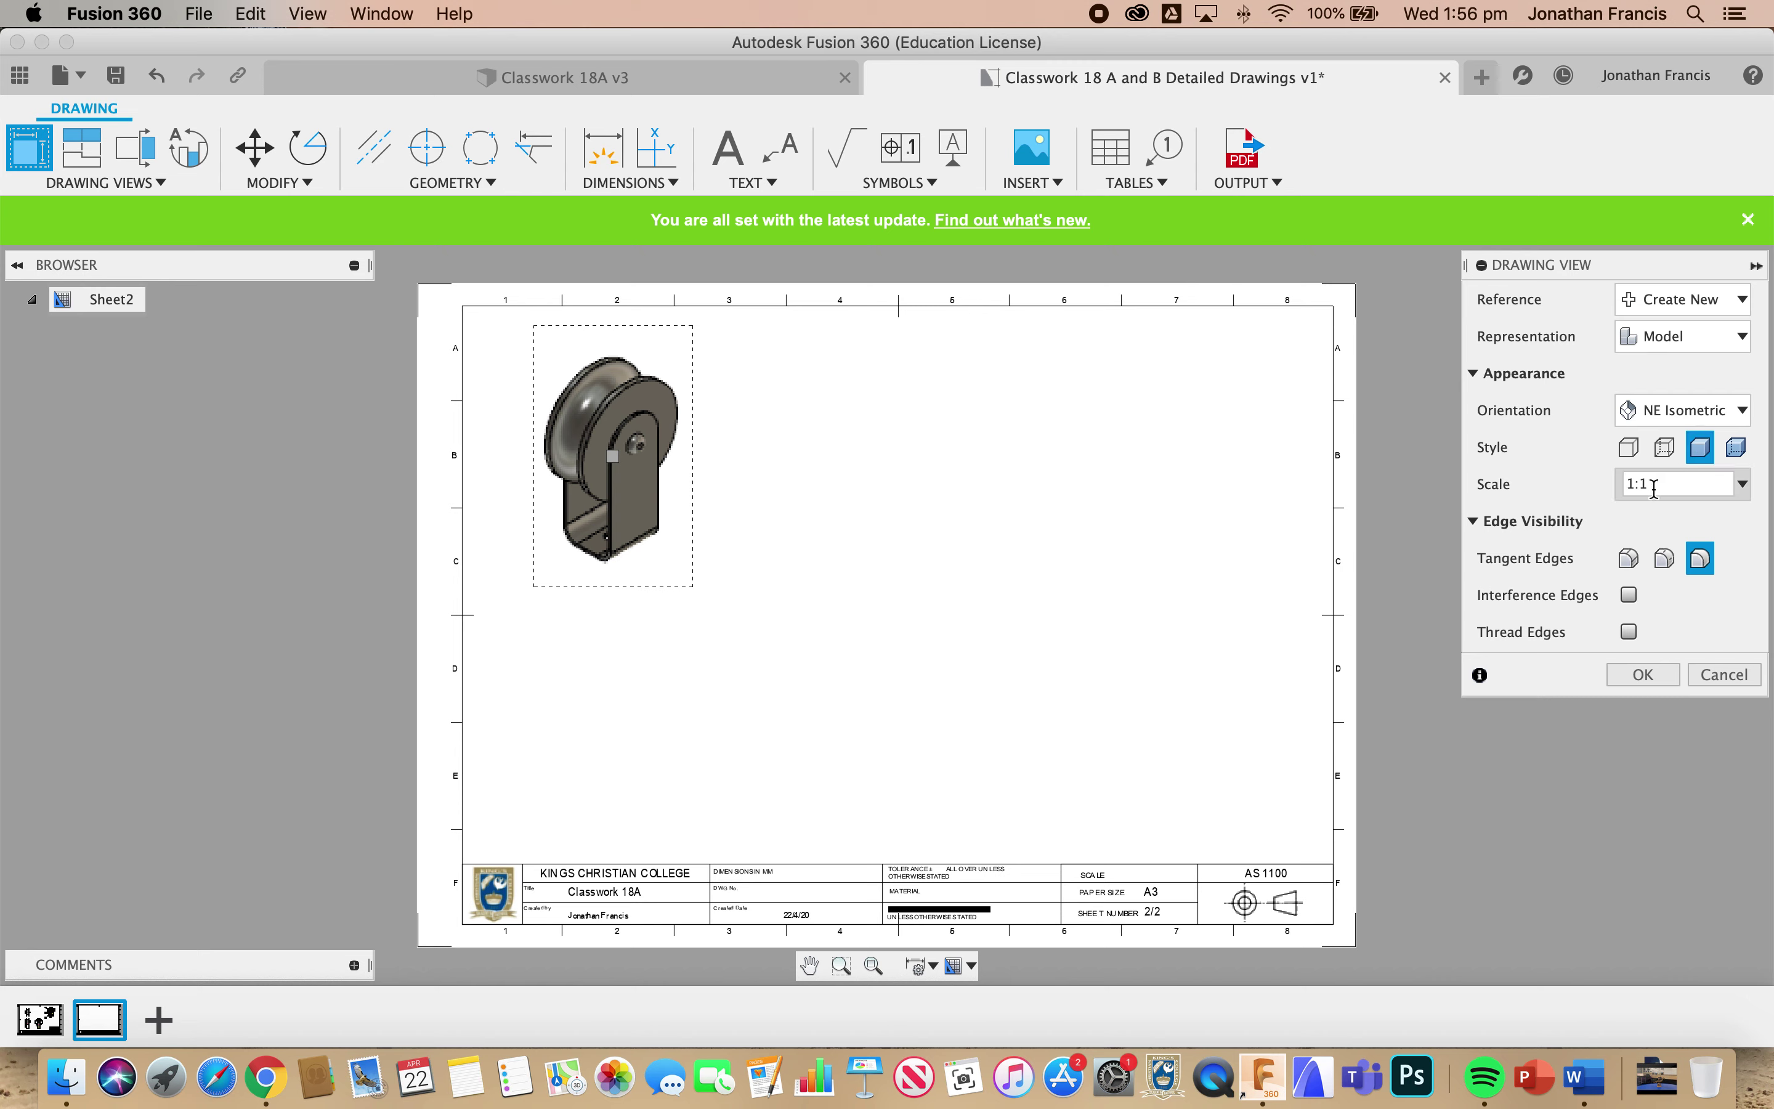
left_click(1642, 678)
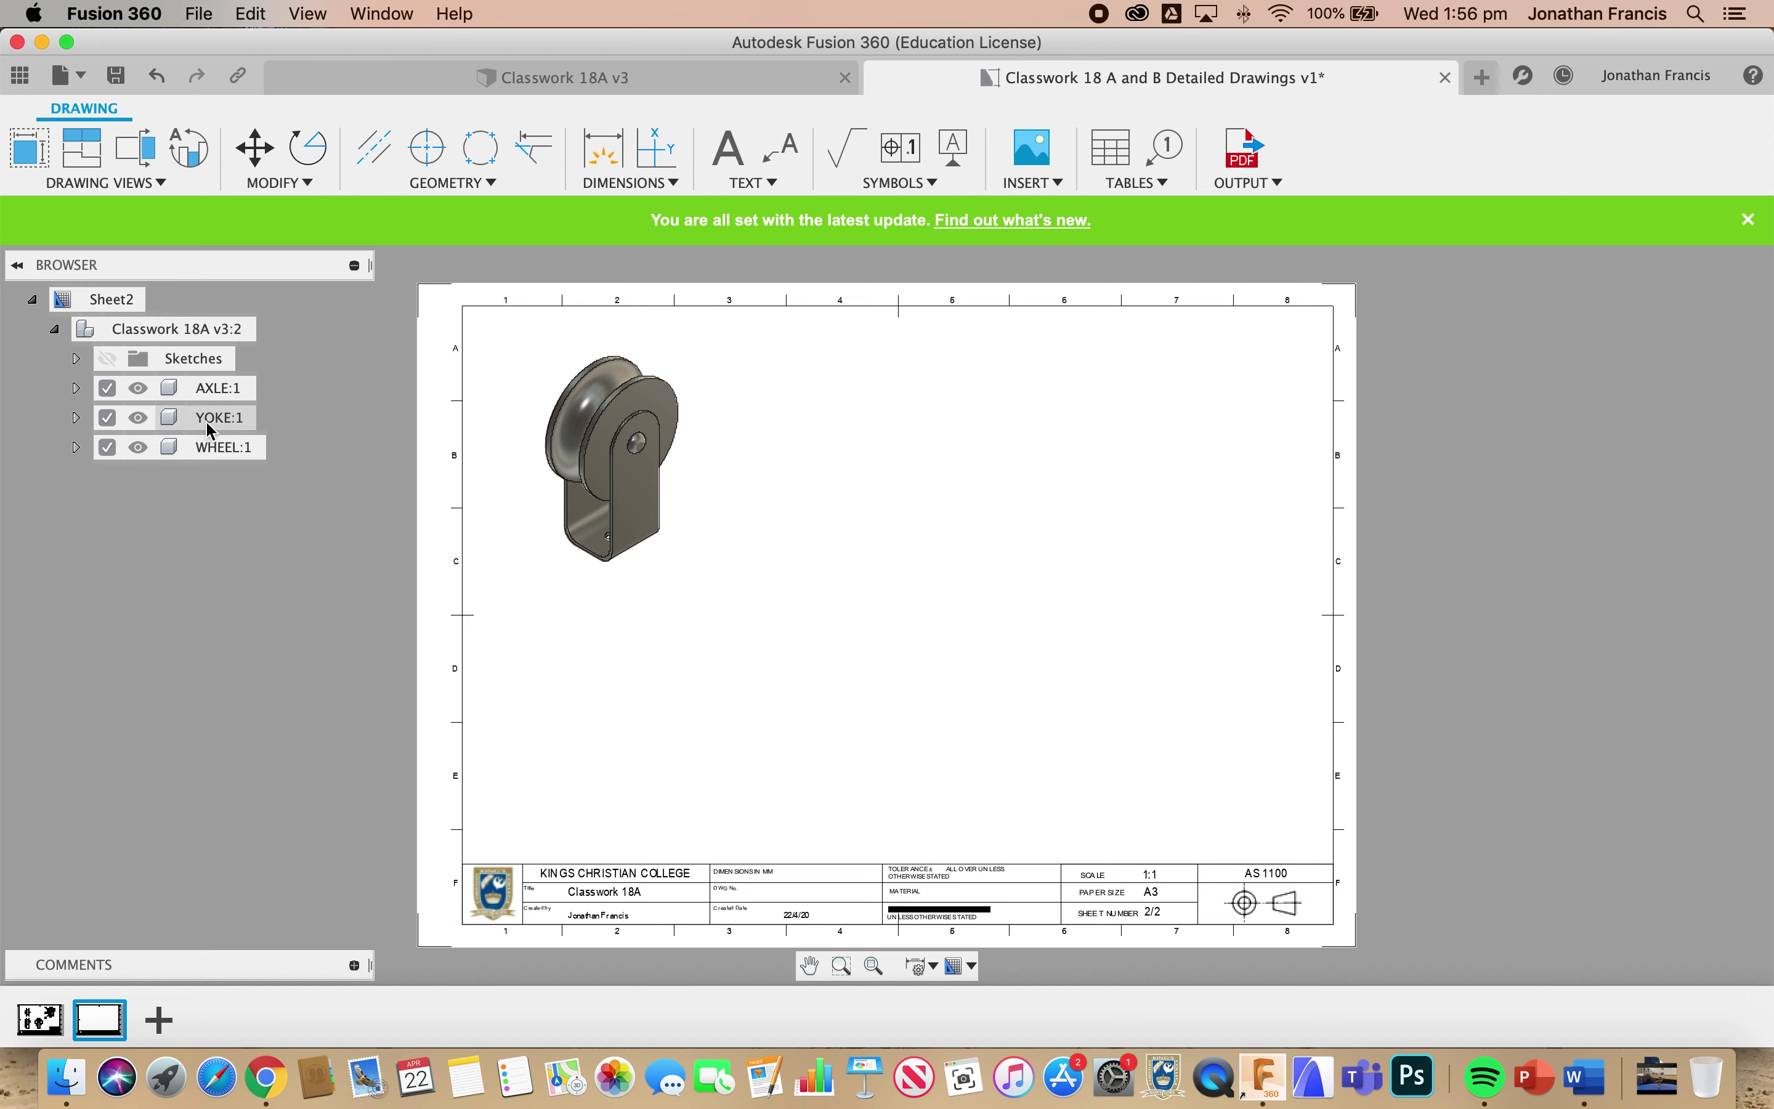
- Suppress the YOKE and AXLE components in the isometric view, leaving only the WHEEL
left_click(109, 417)
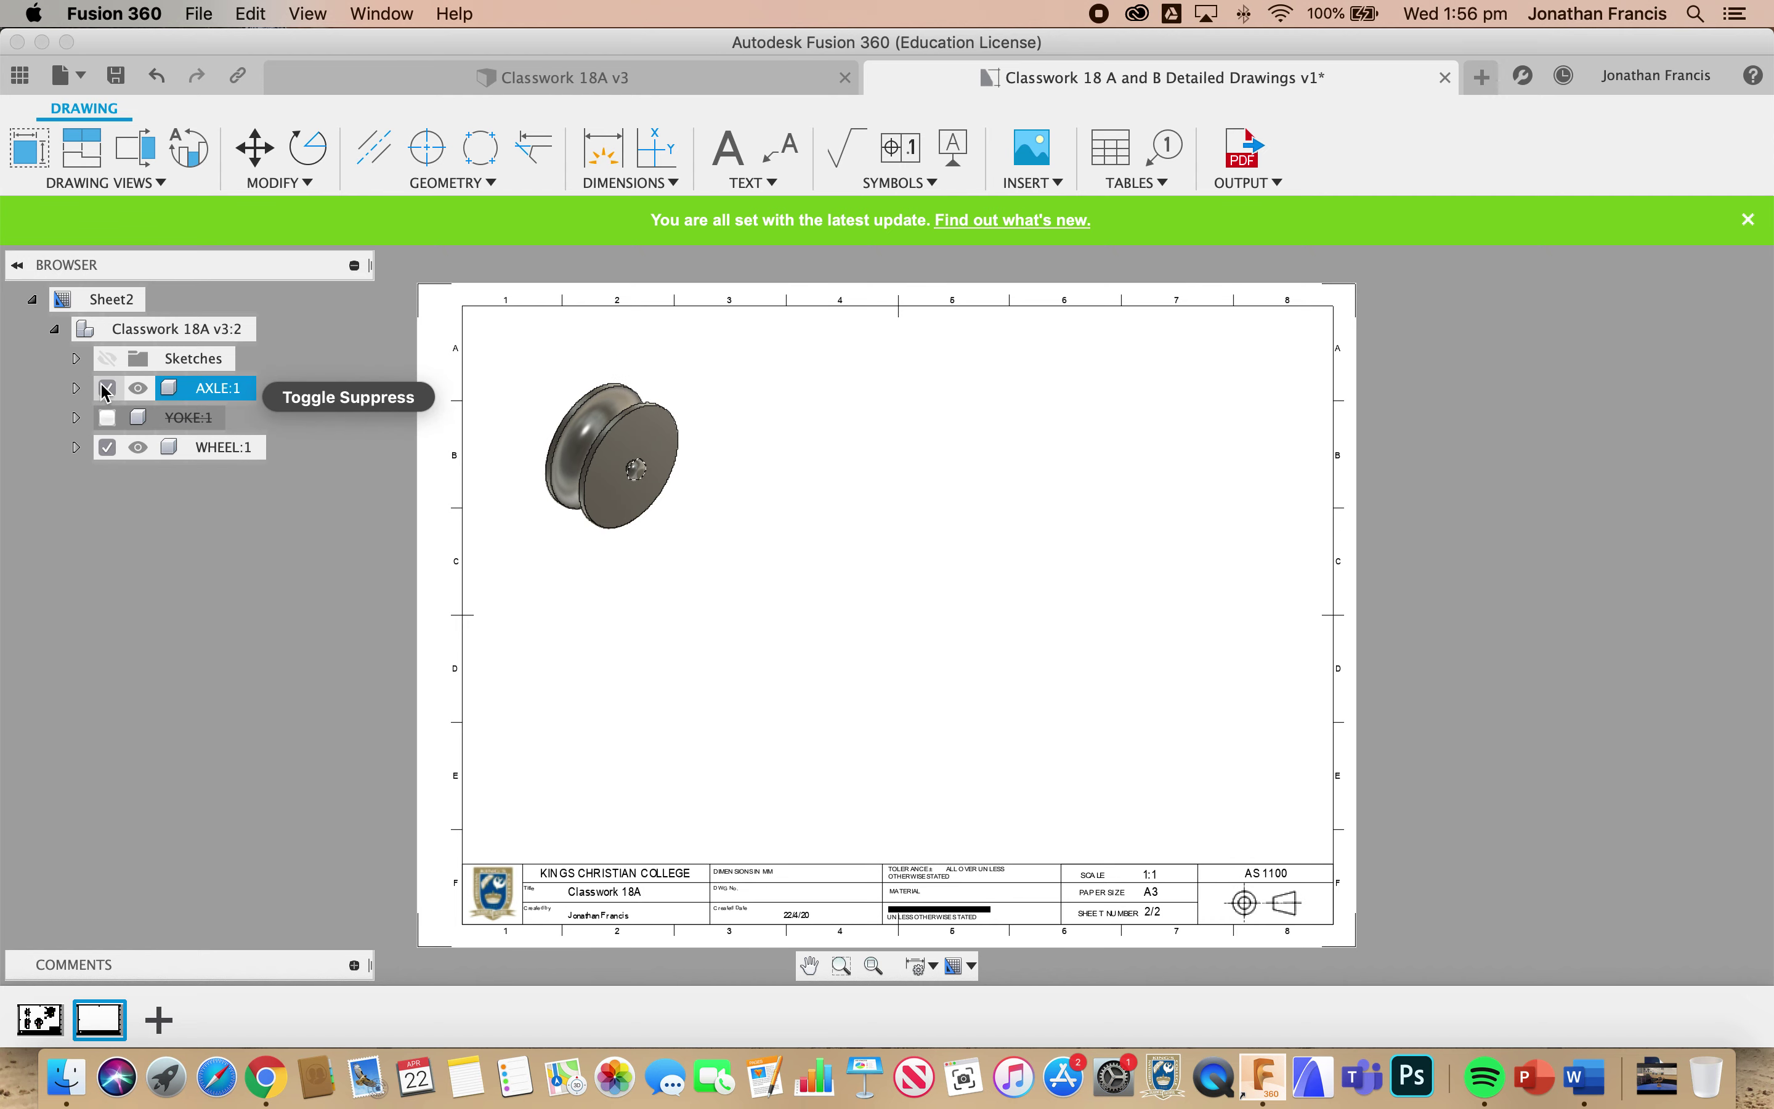
left_click(107, 389)
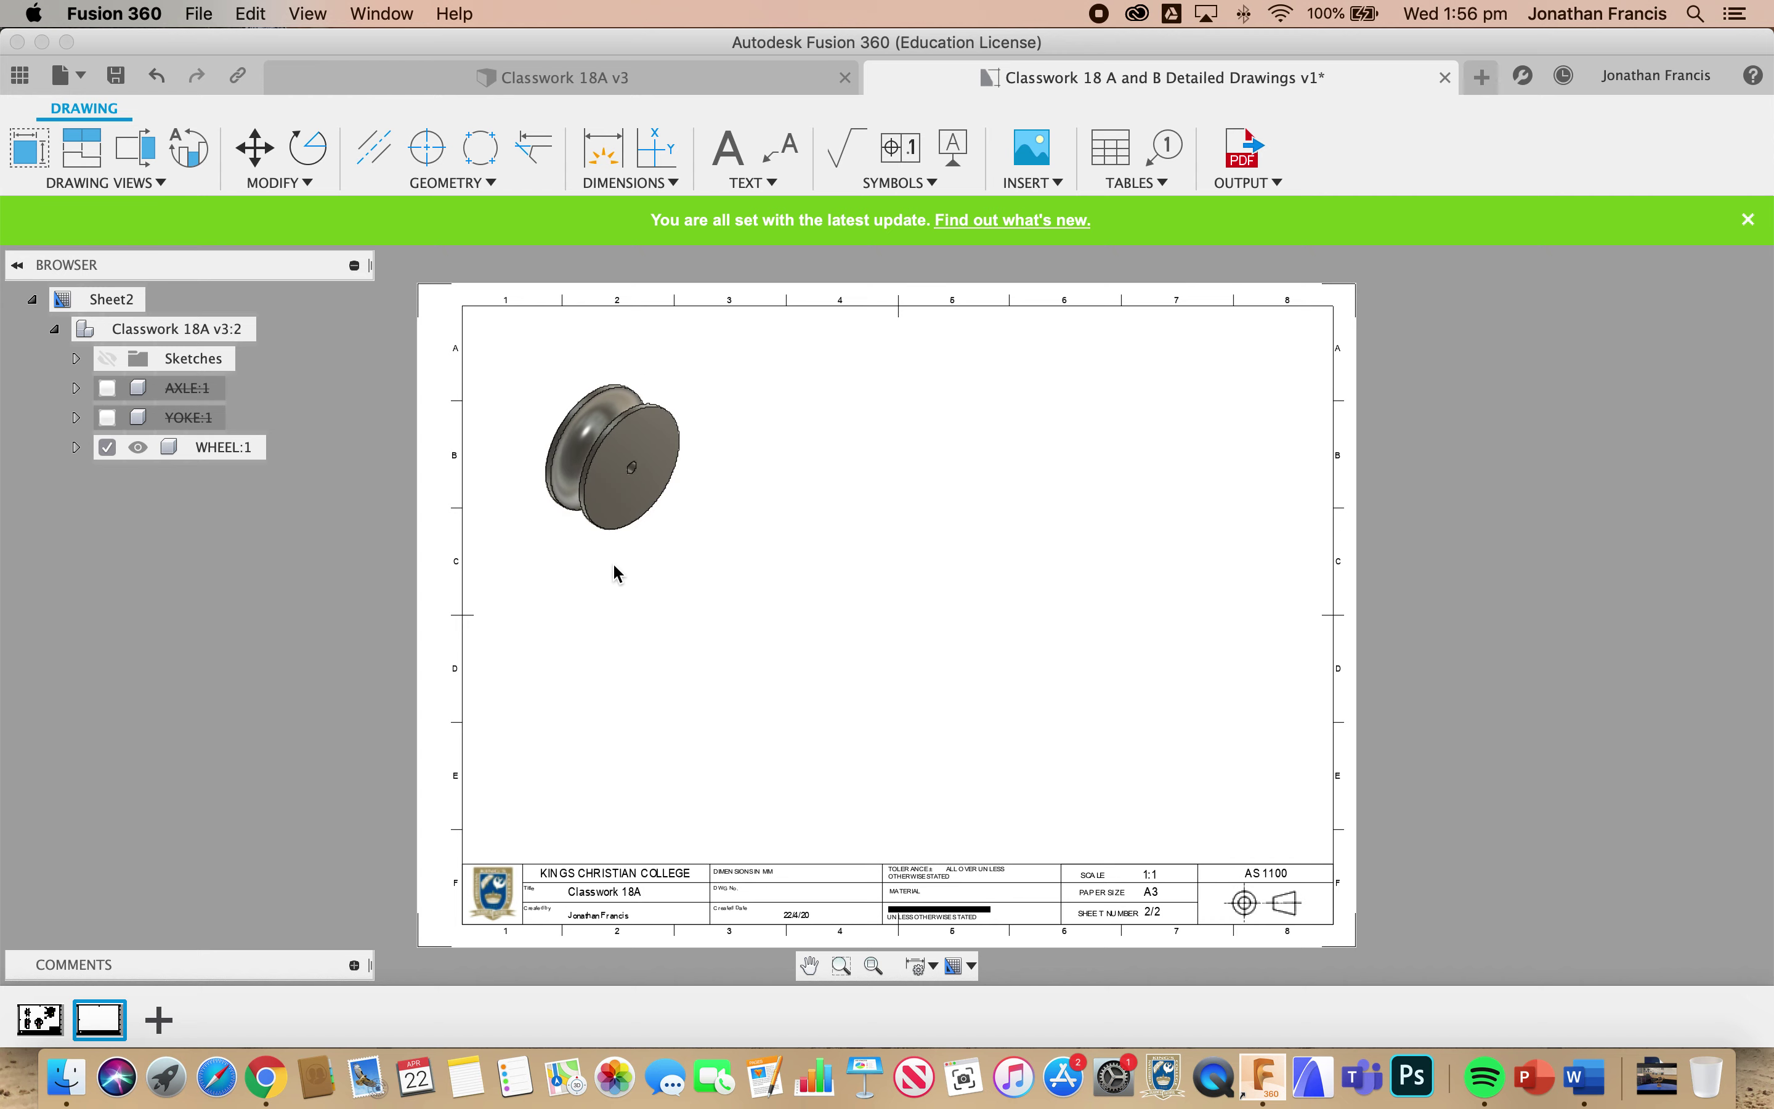
left_click(81, 149)
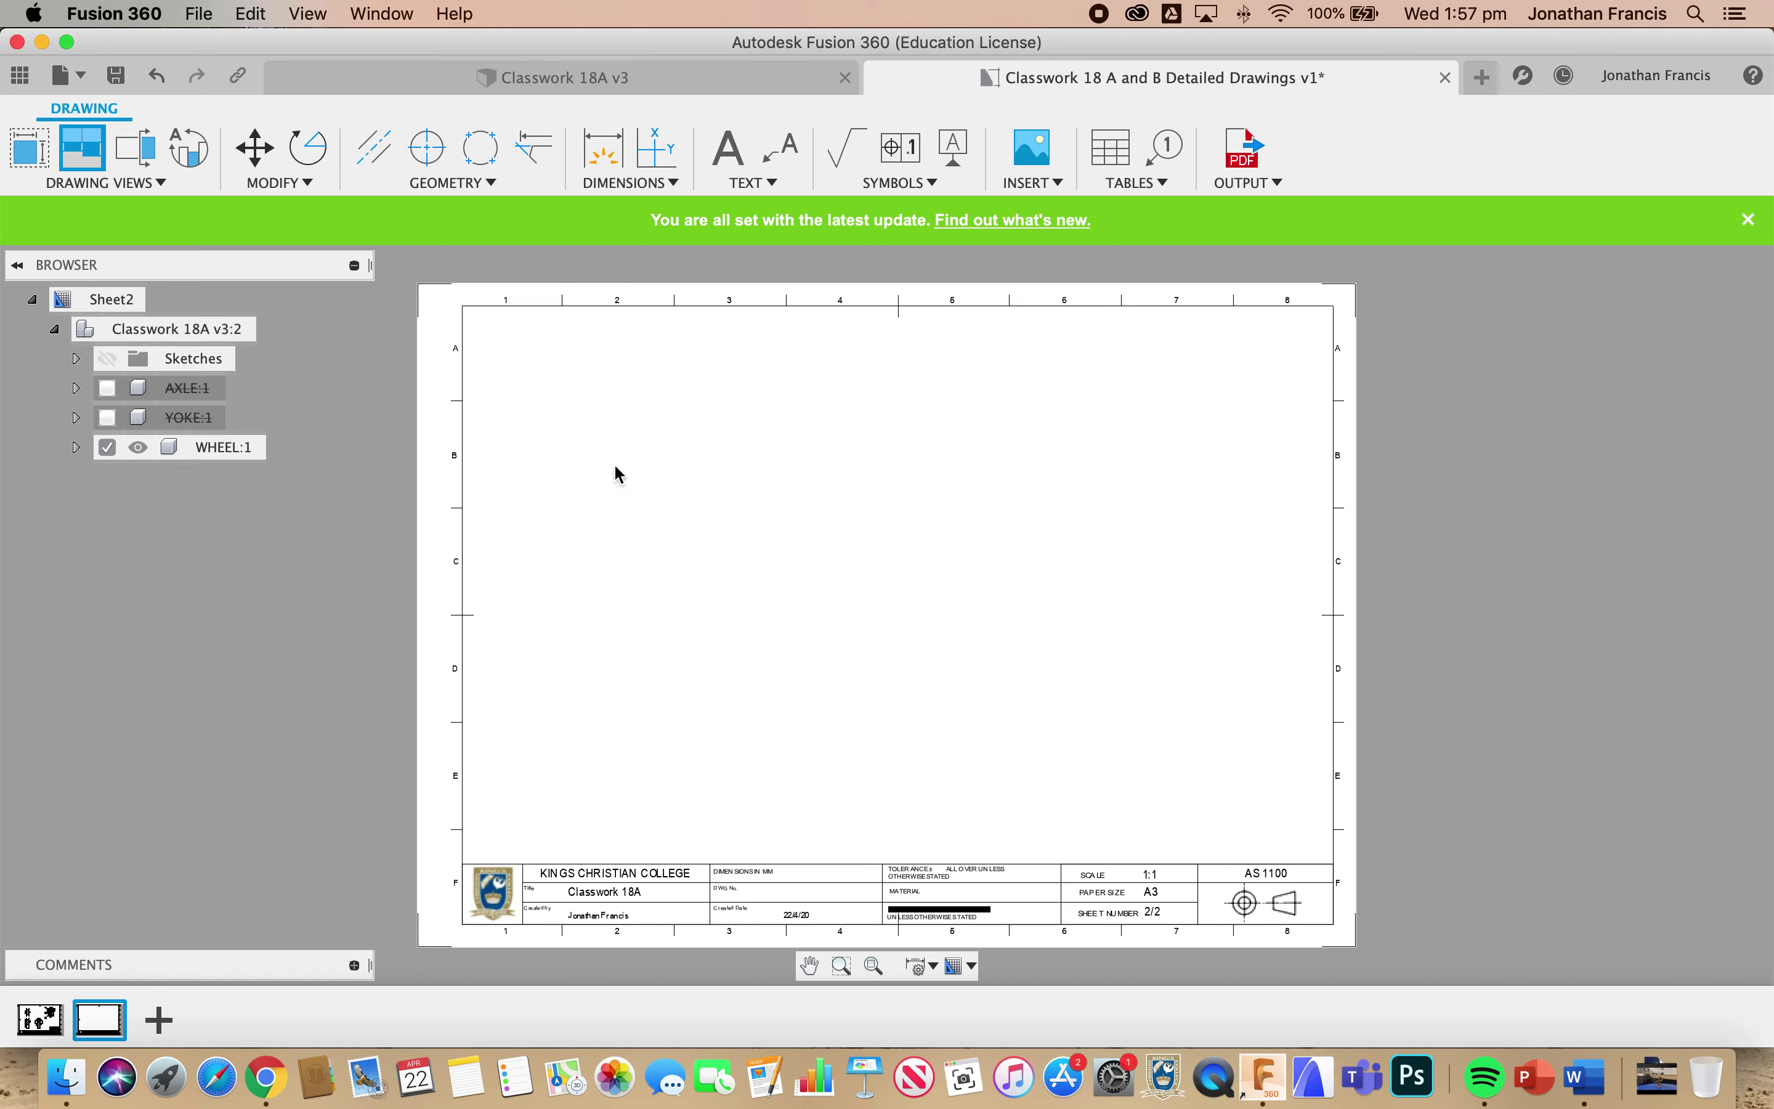
key("Escape")
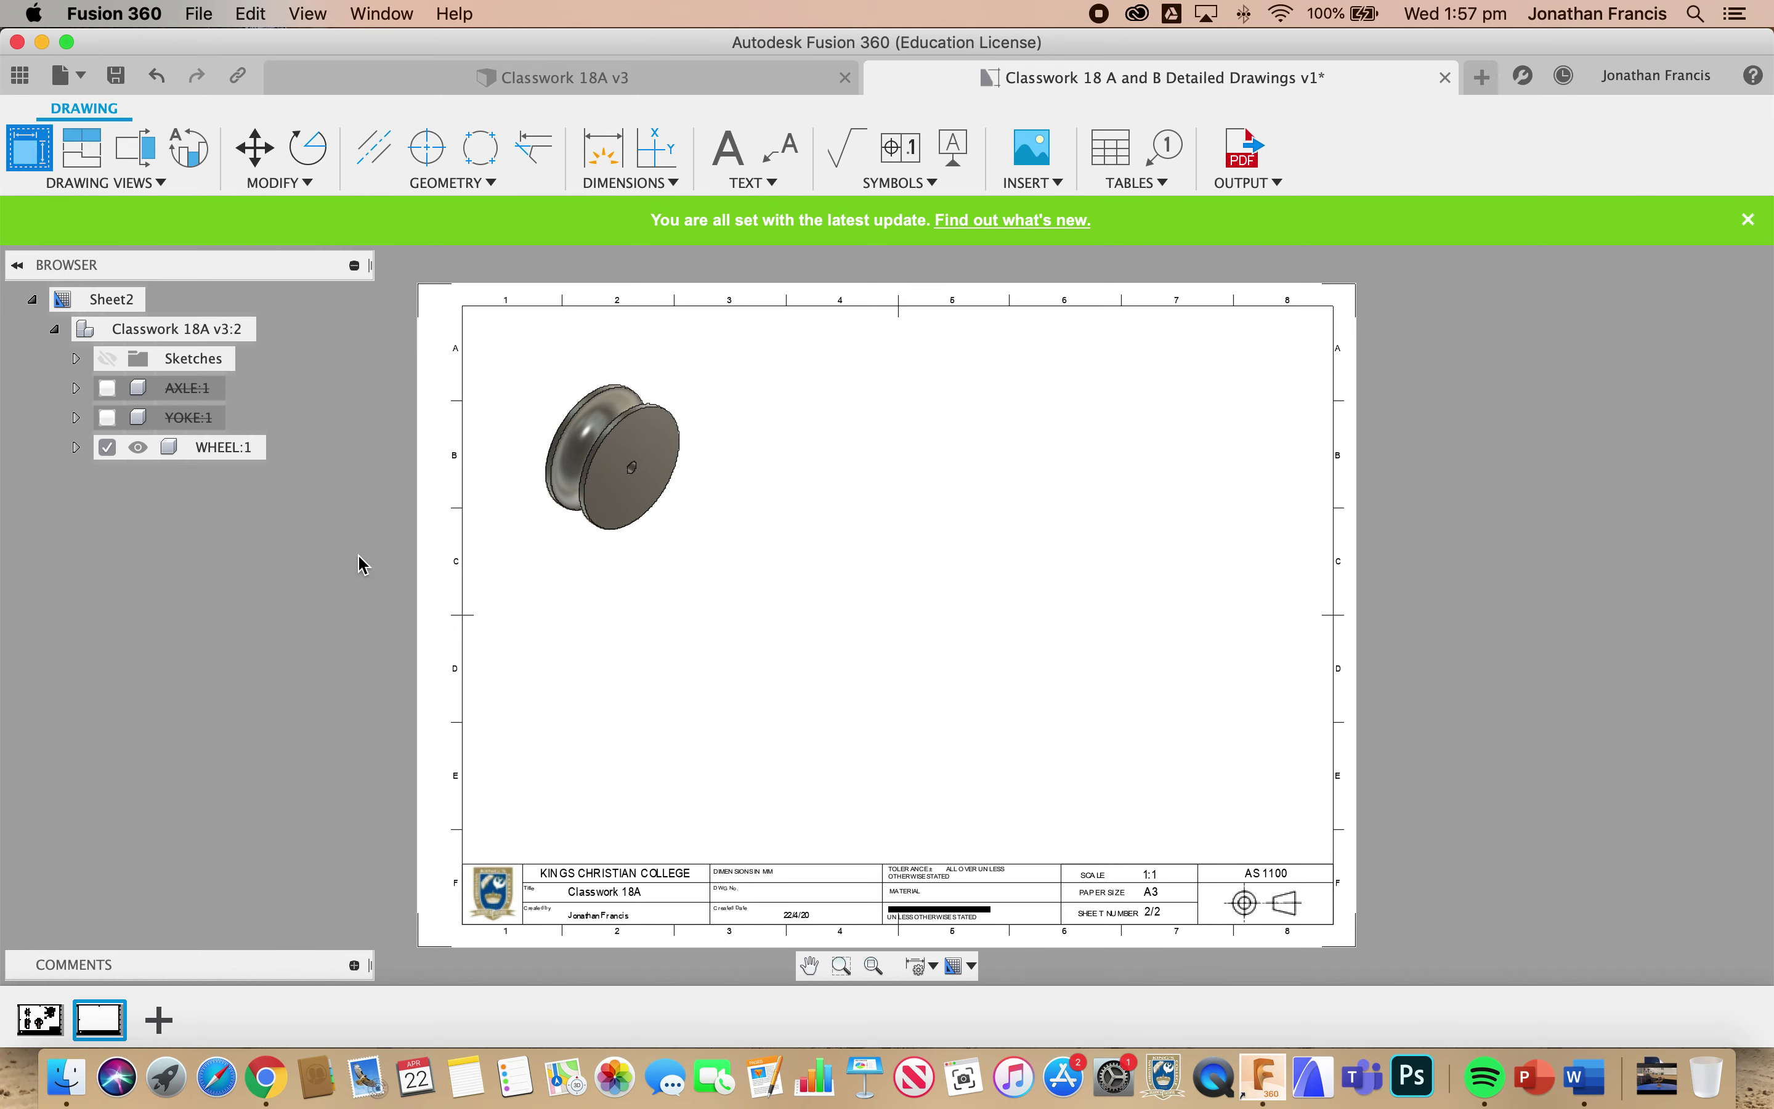
- Place a RIGHT base view with visible and hidden edges below the isometric view, and suppress its YOKE and AXLE components
key("Return")
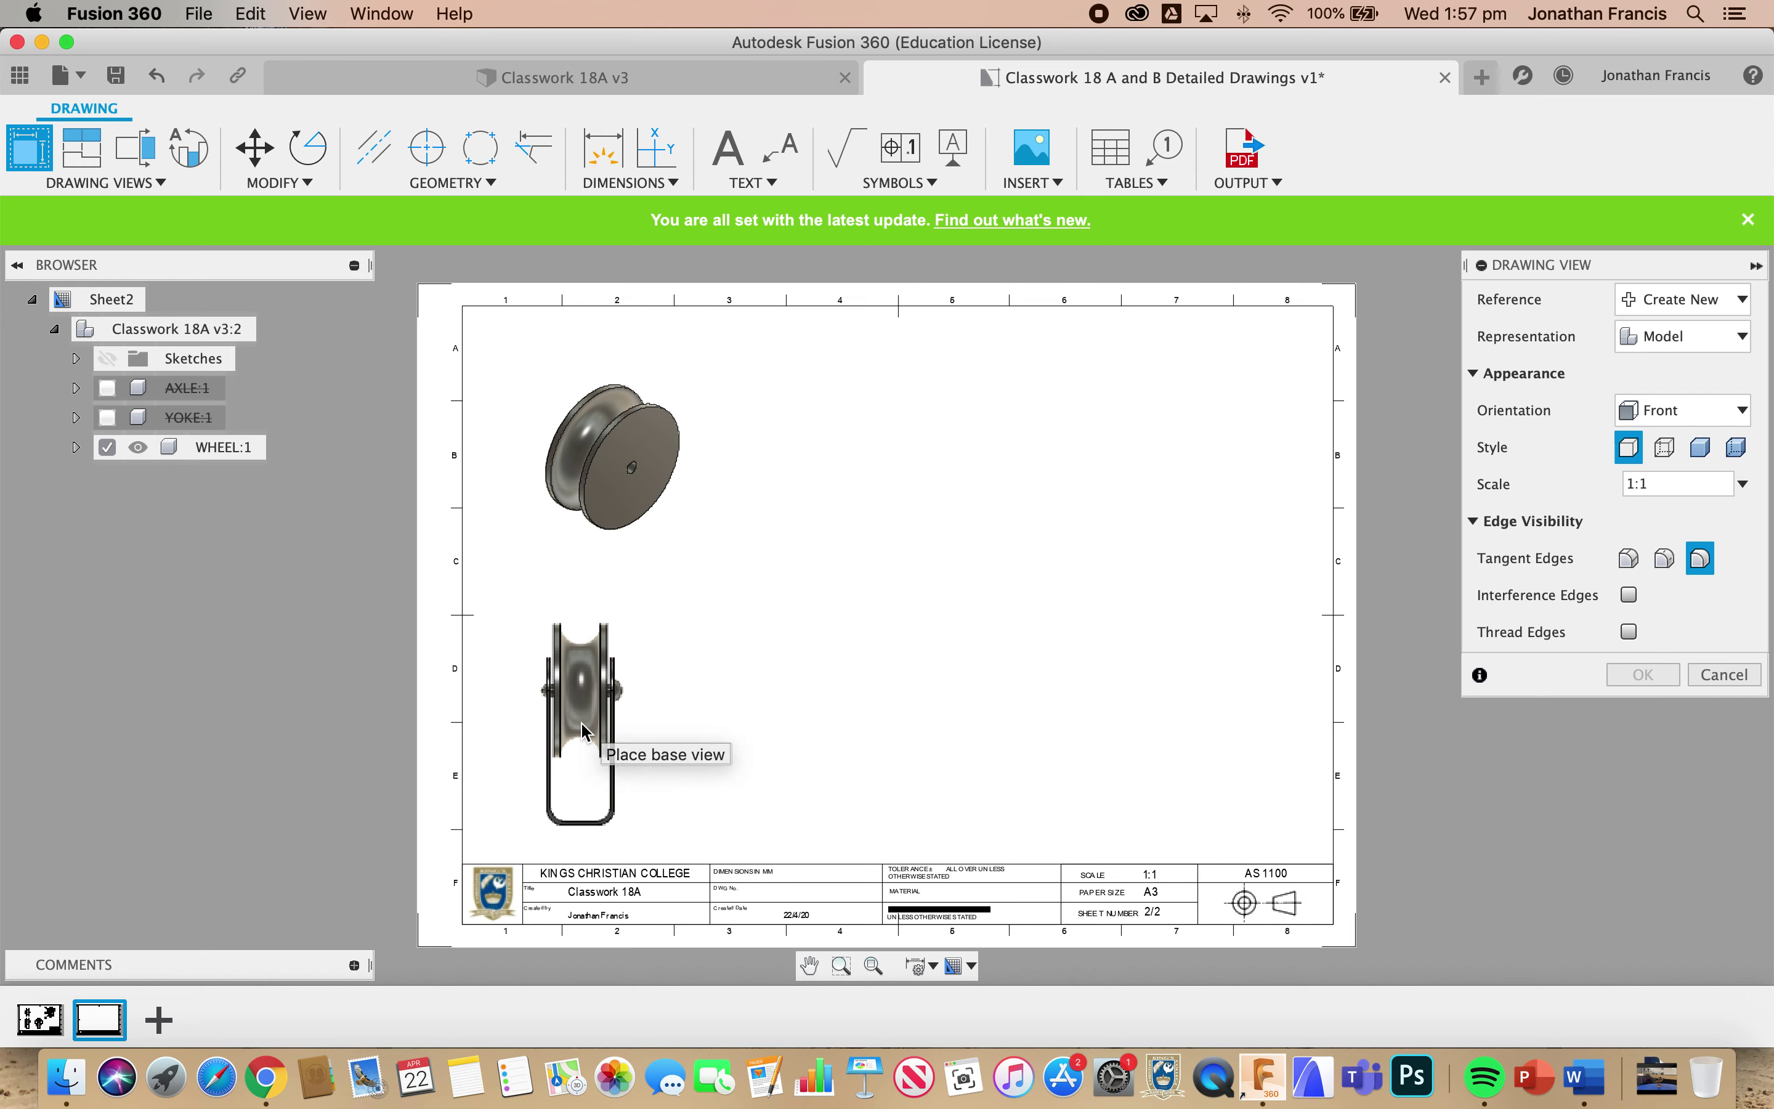
left_click(1221, 619)
left_click(1739, 409)
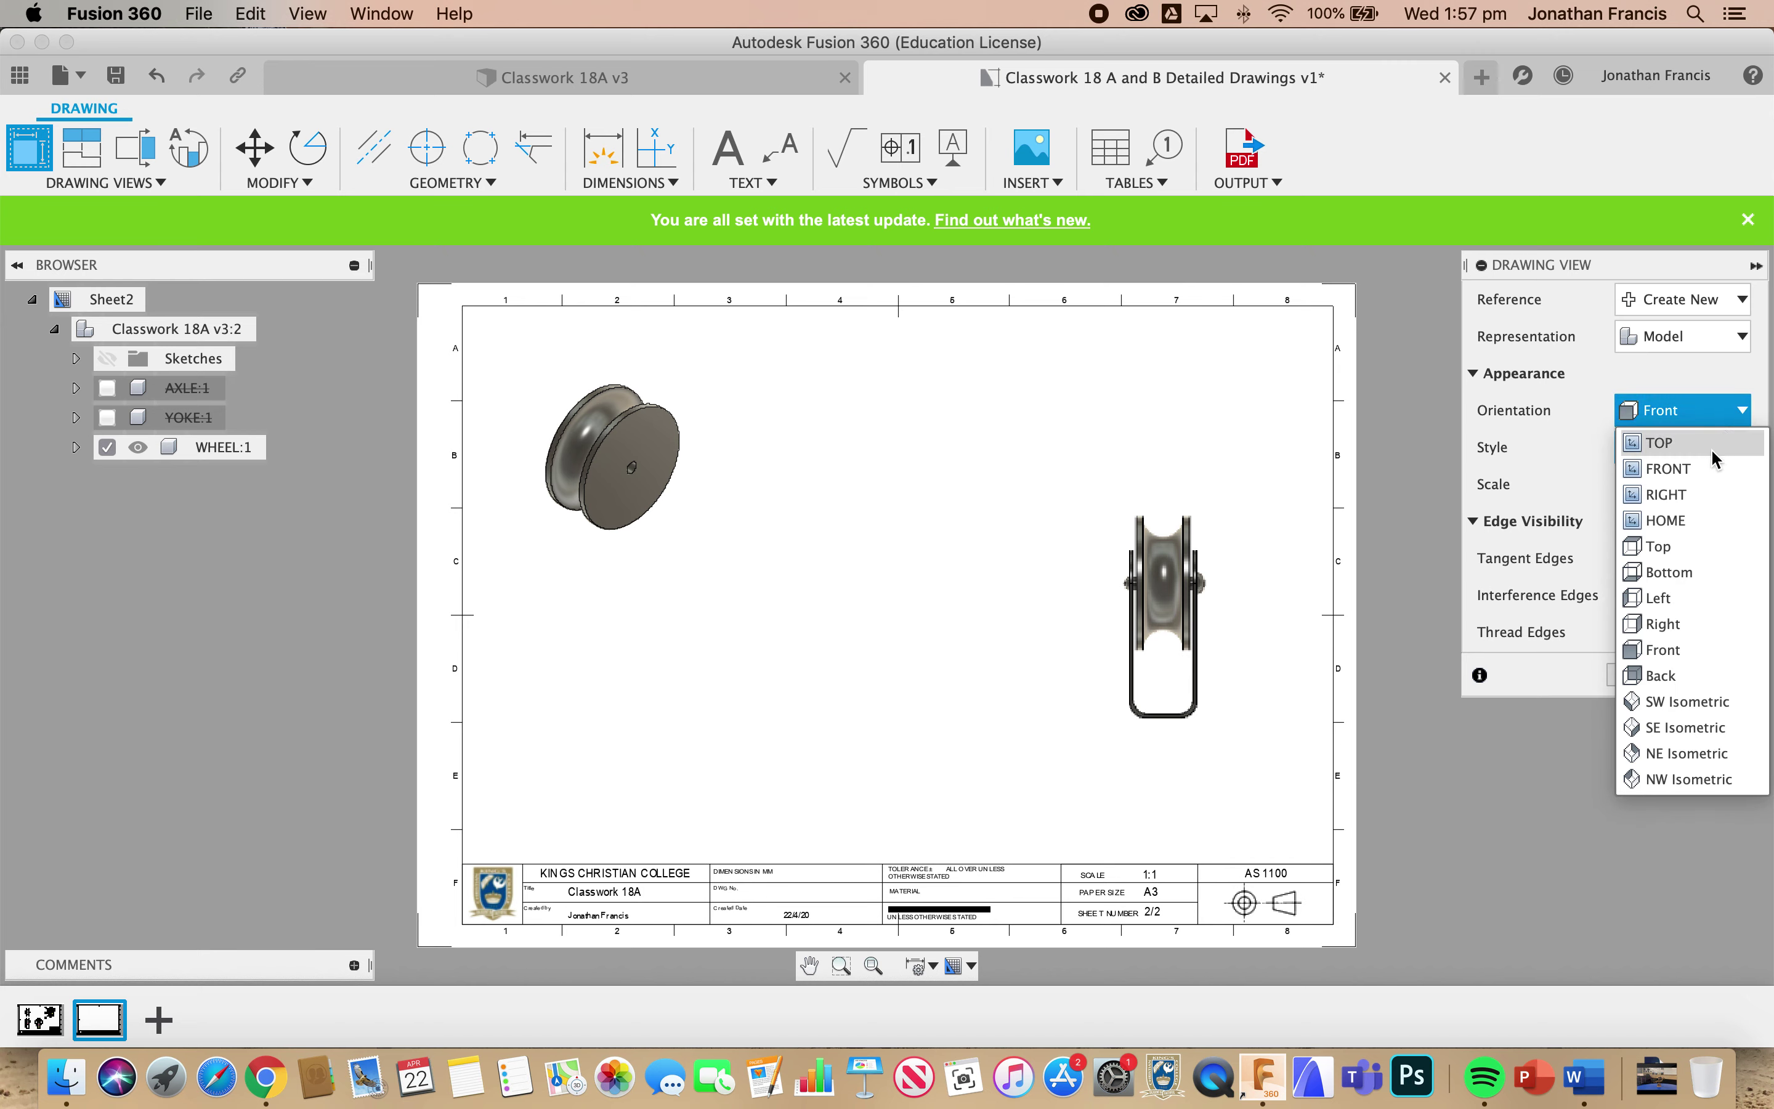
left_click(1679, 494)
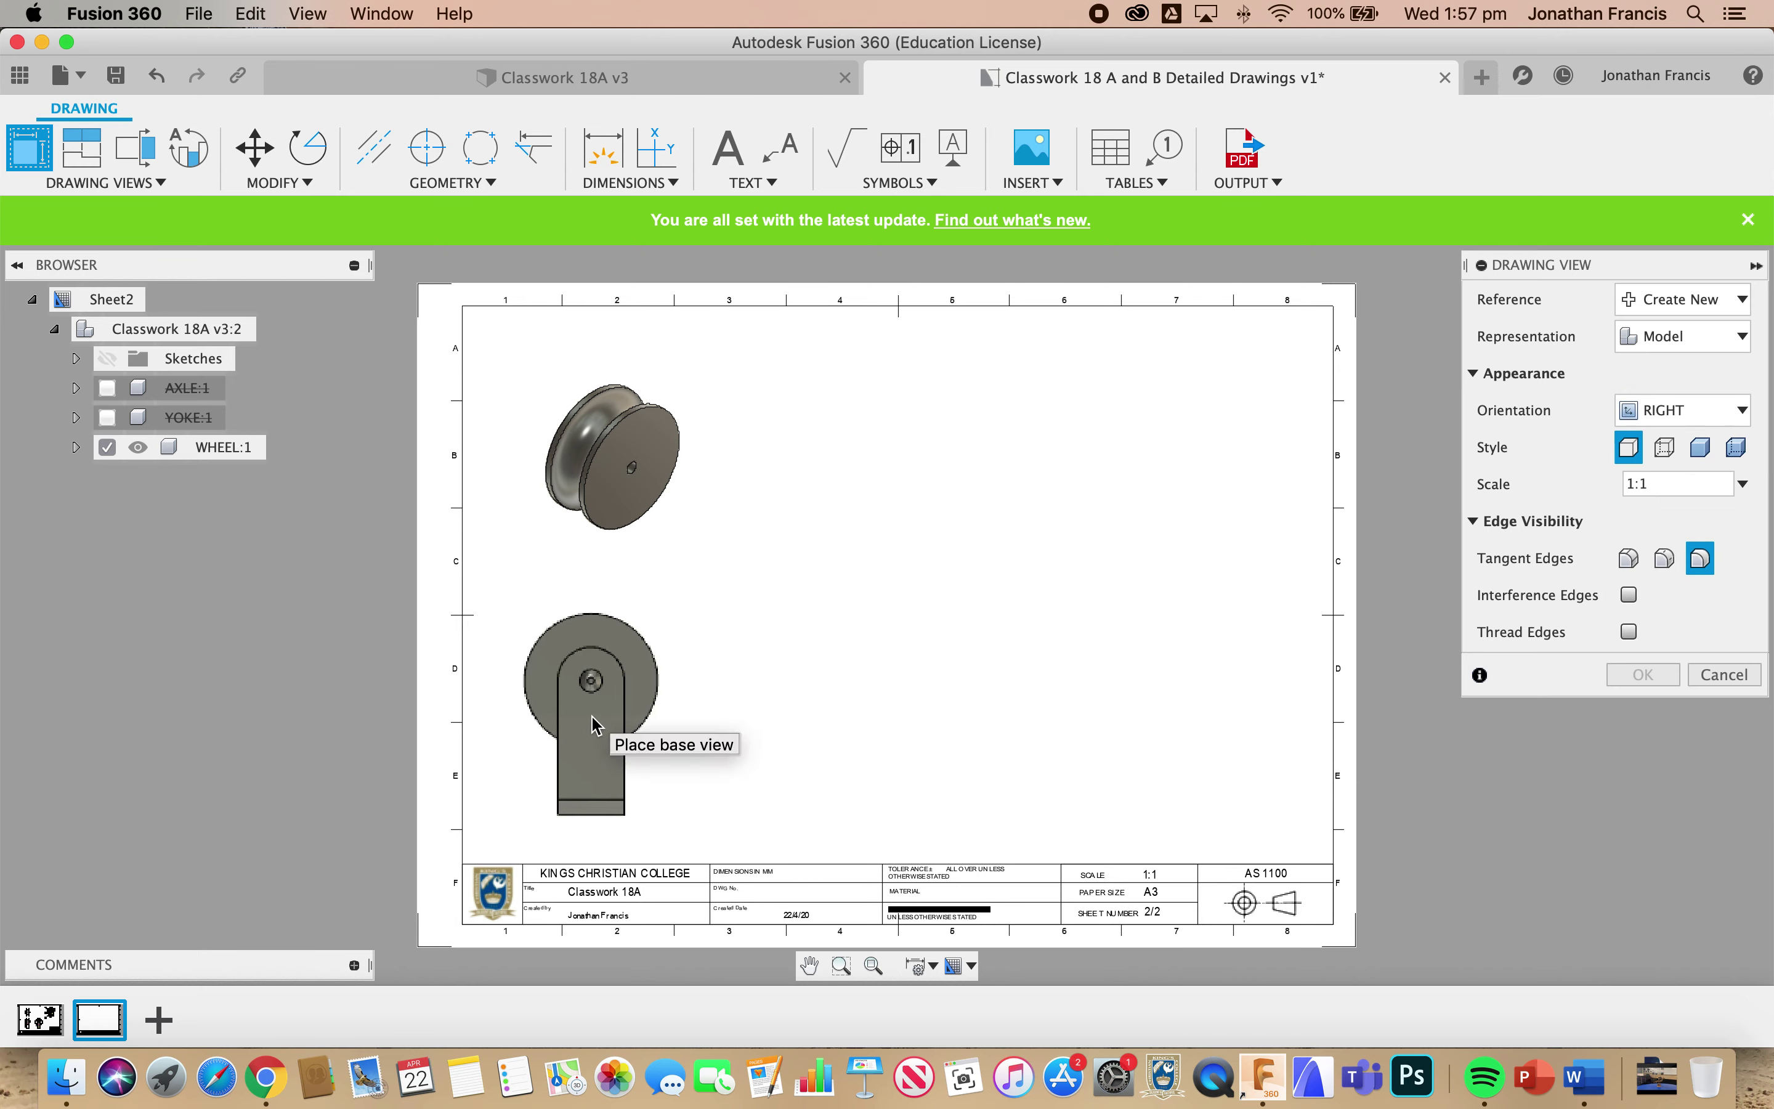
left_click(593, 735)
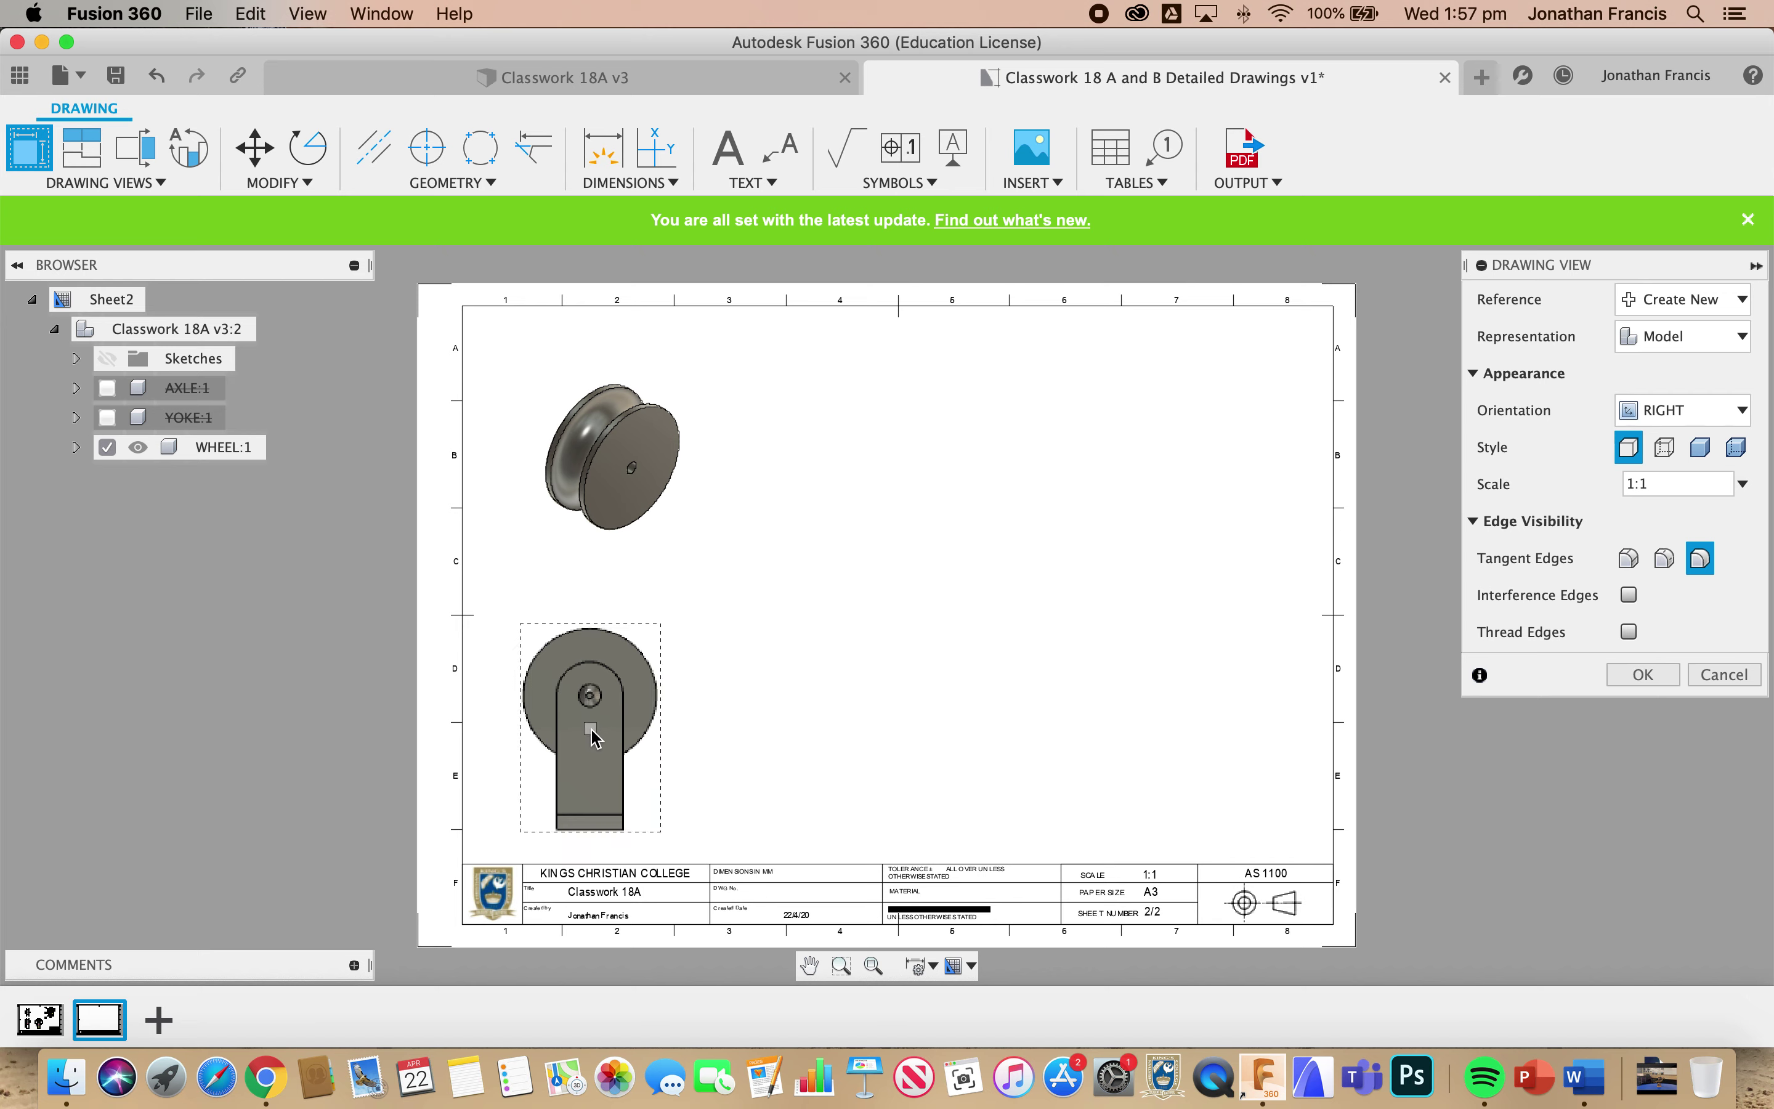
left_click(1665, 447)
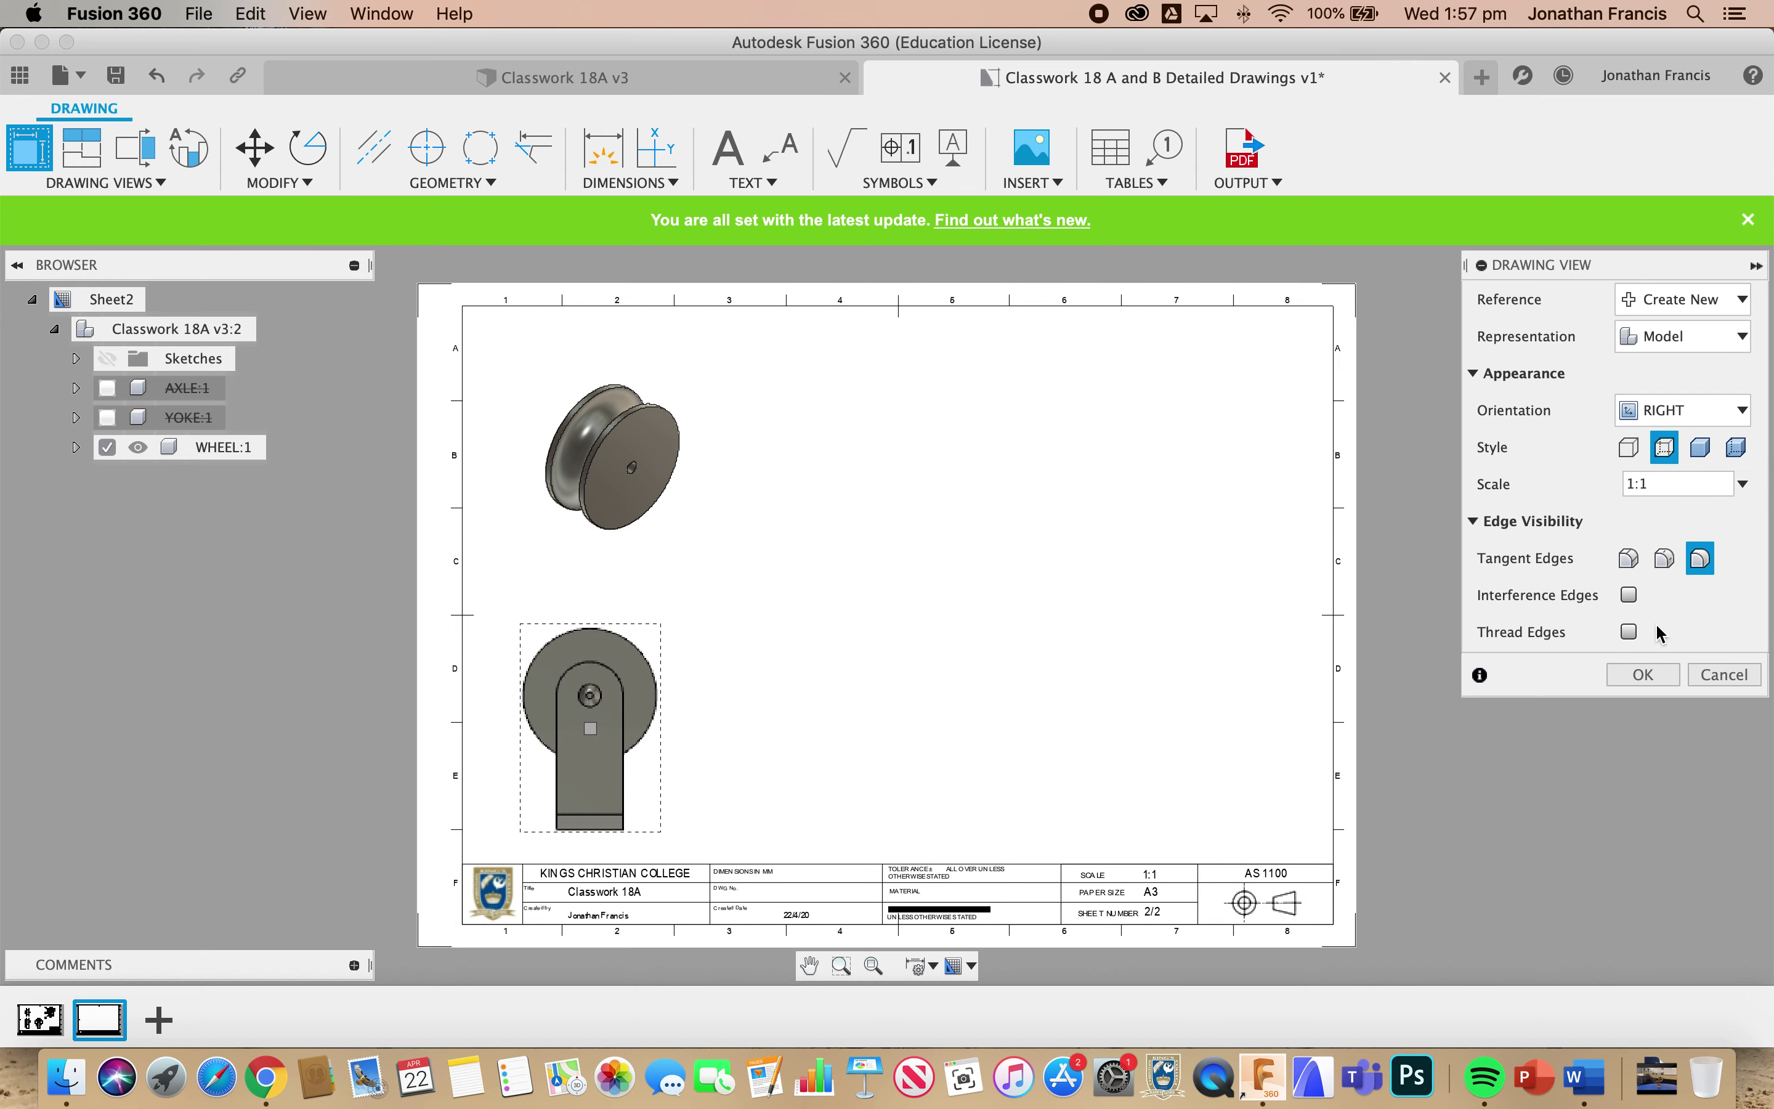
left_click(1651, 676)
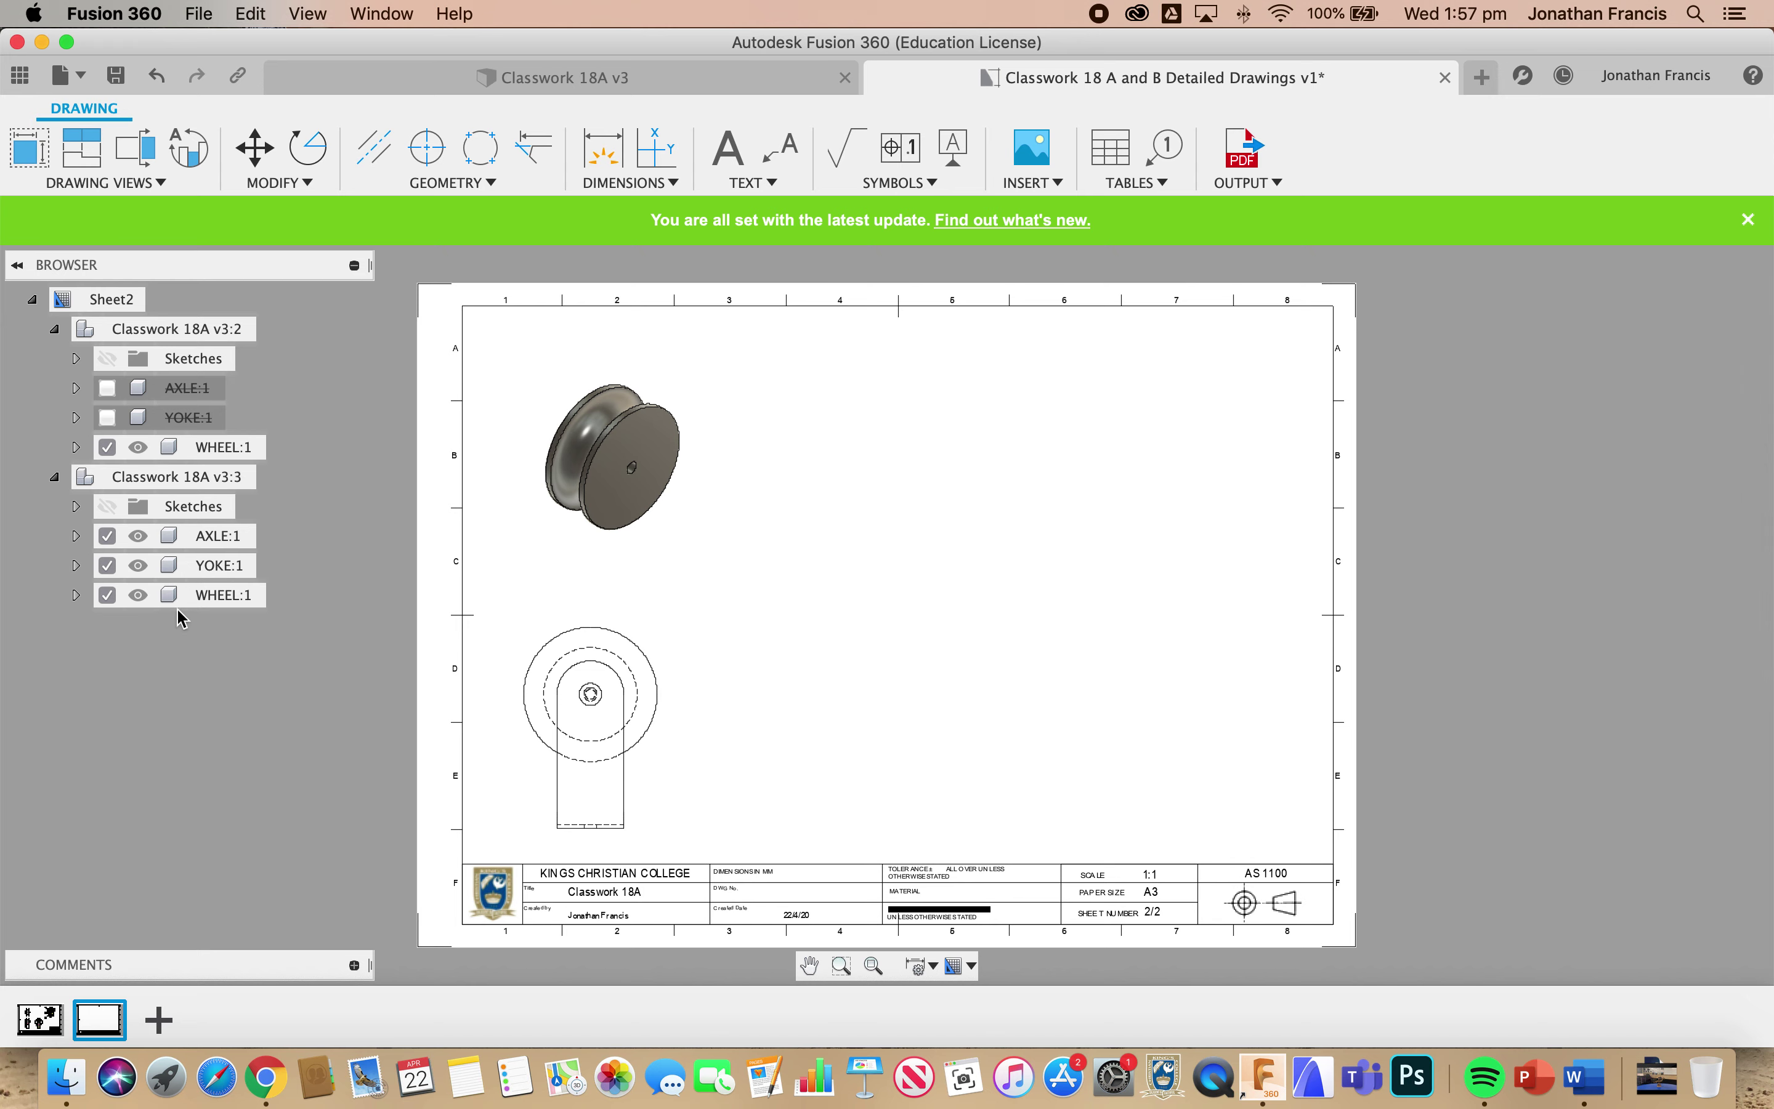
left_click(108, 566)
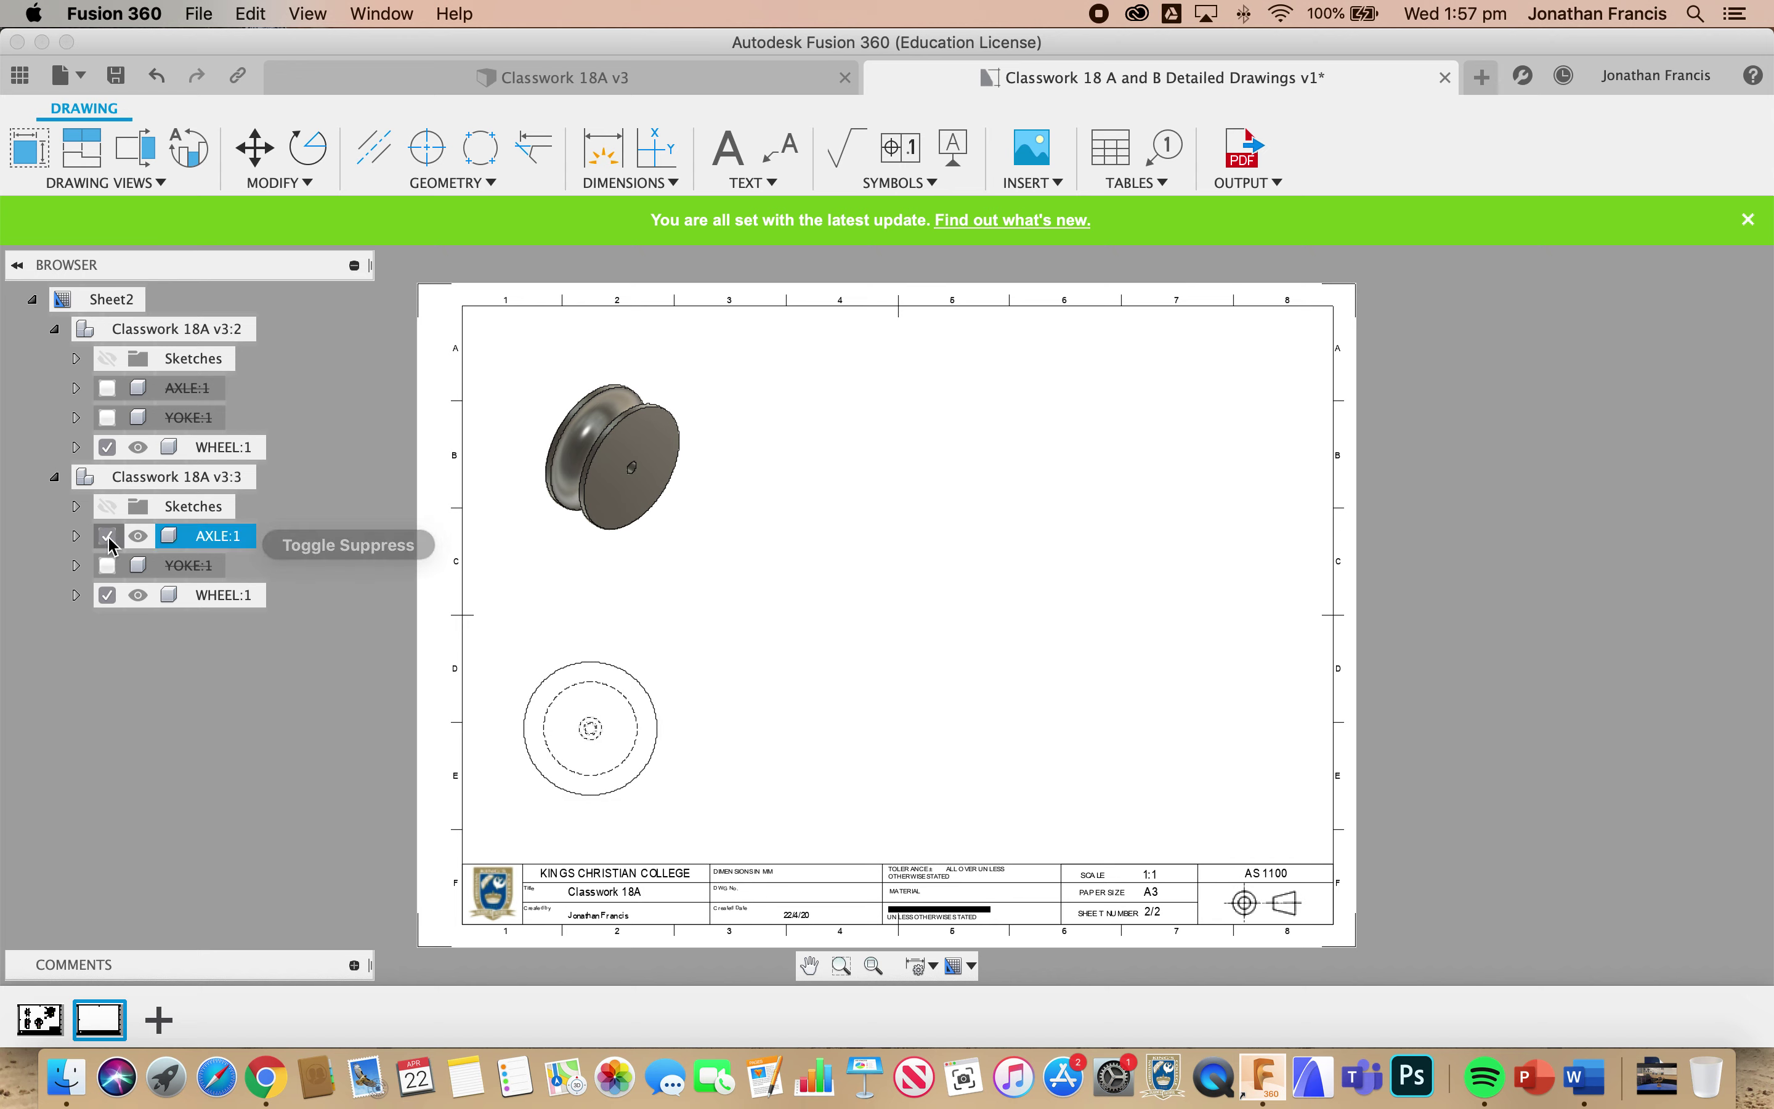
left_click(107, 536)
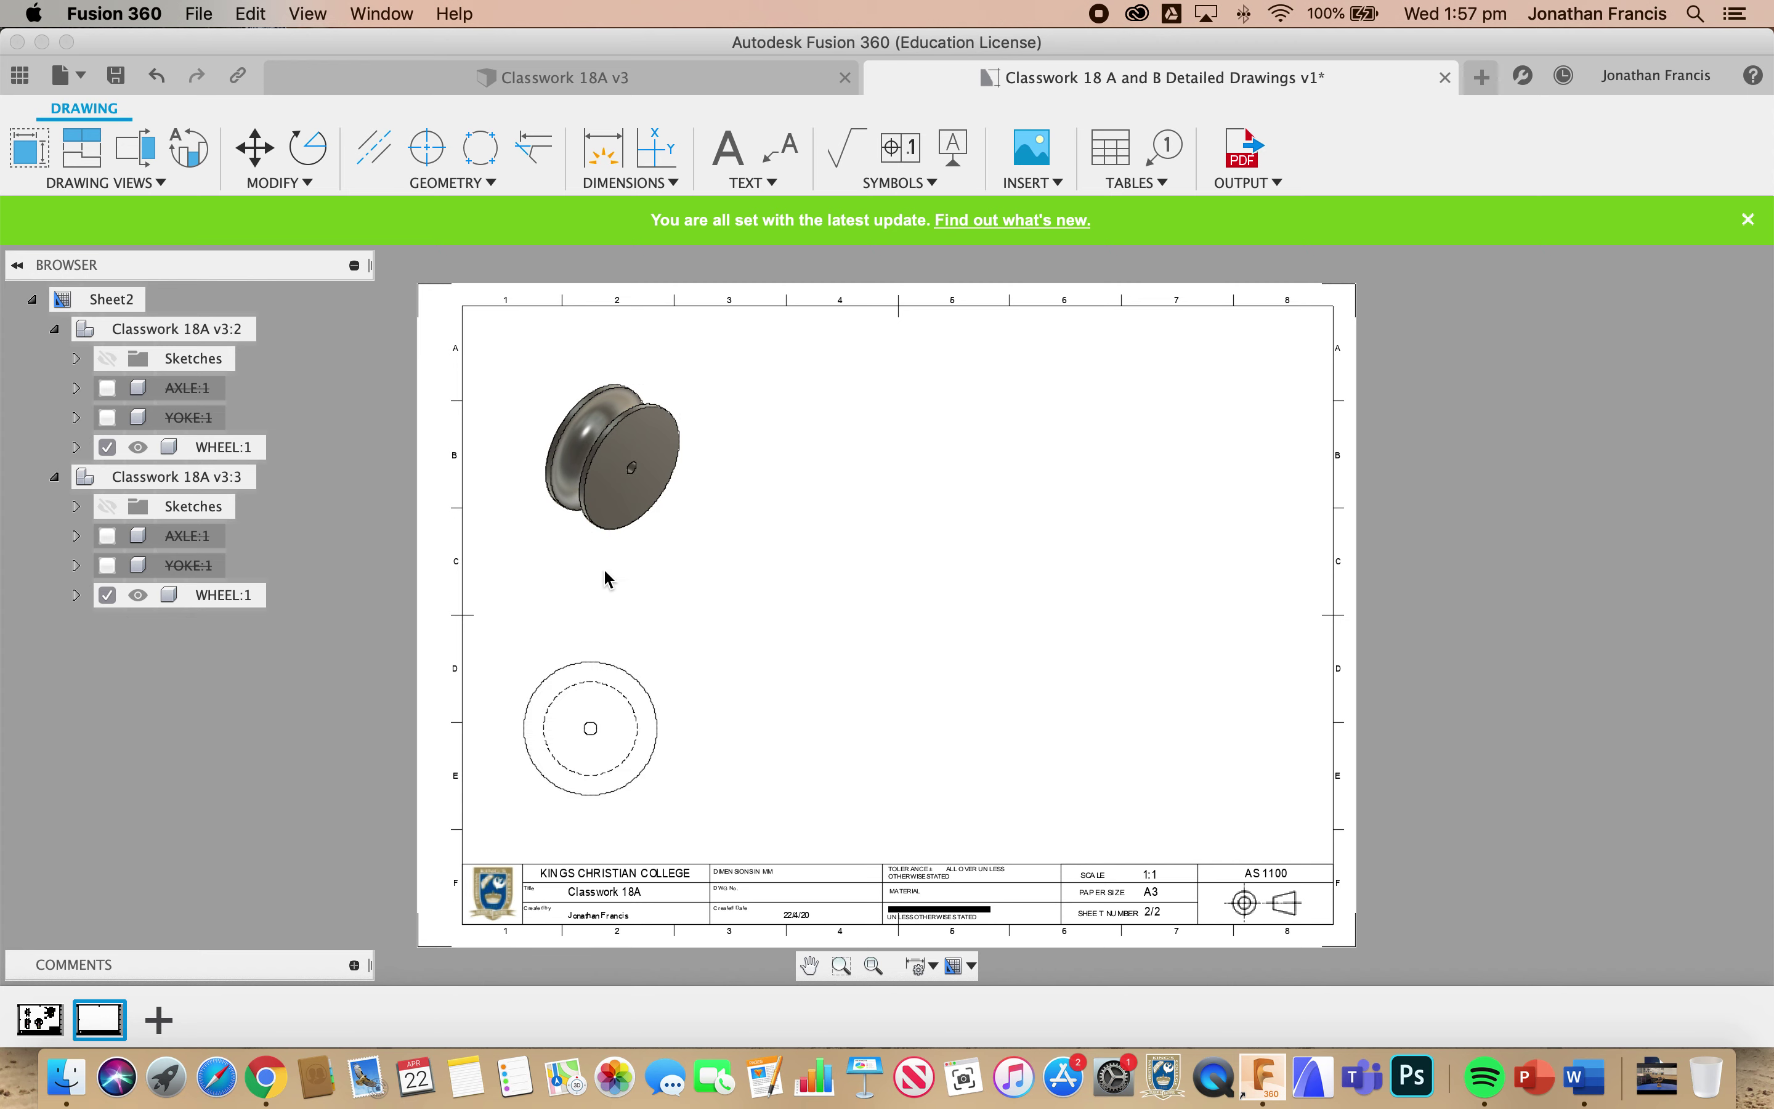
- Create a section view of the wheel along a vertical line through its centre and place it beside the circular view
left_click(144, 169)
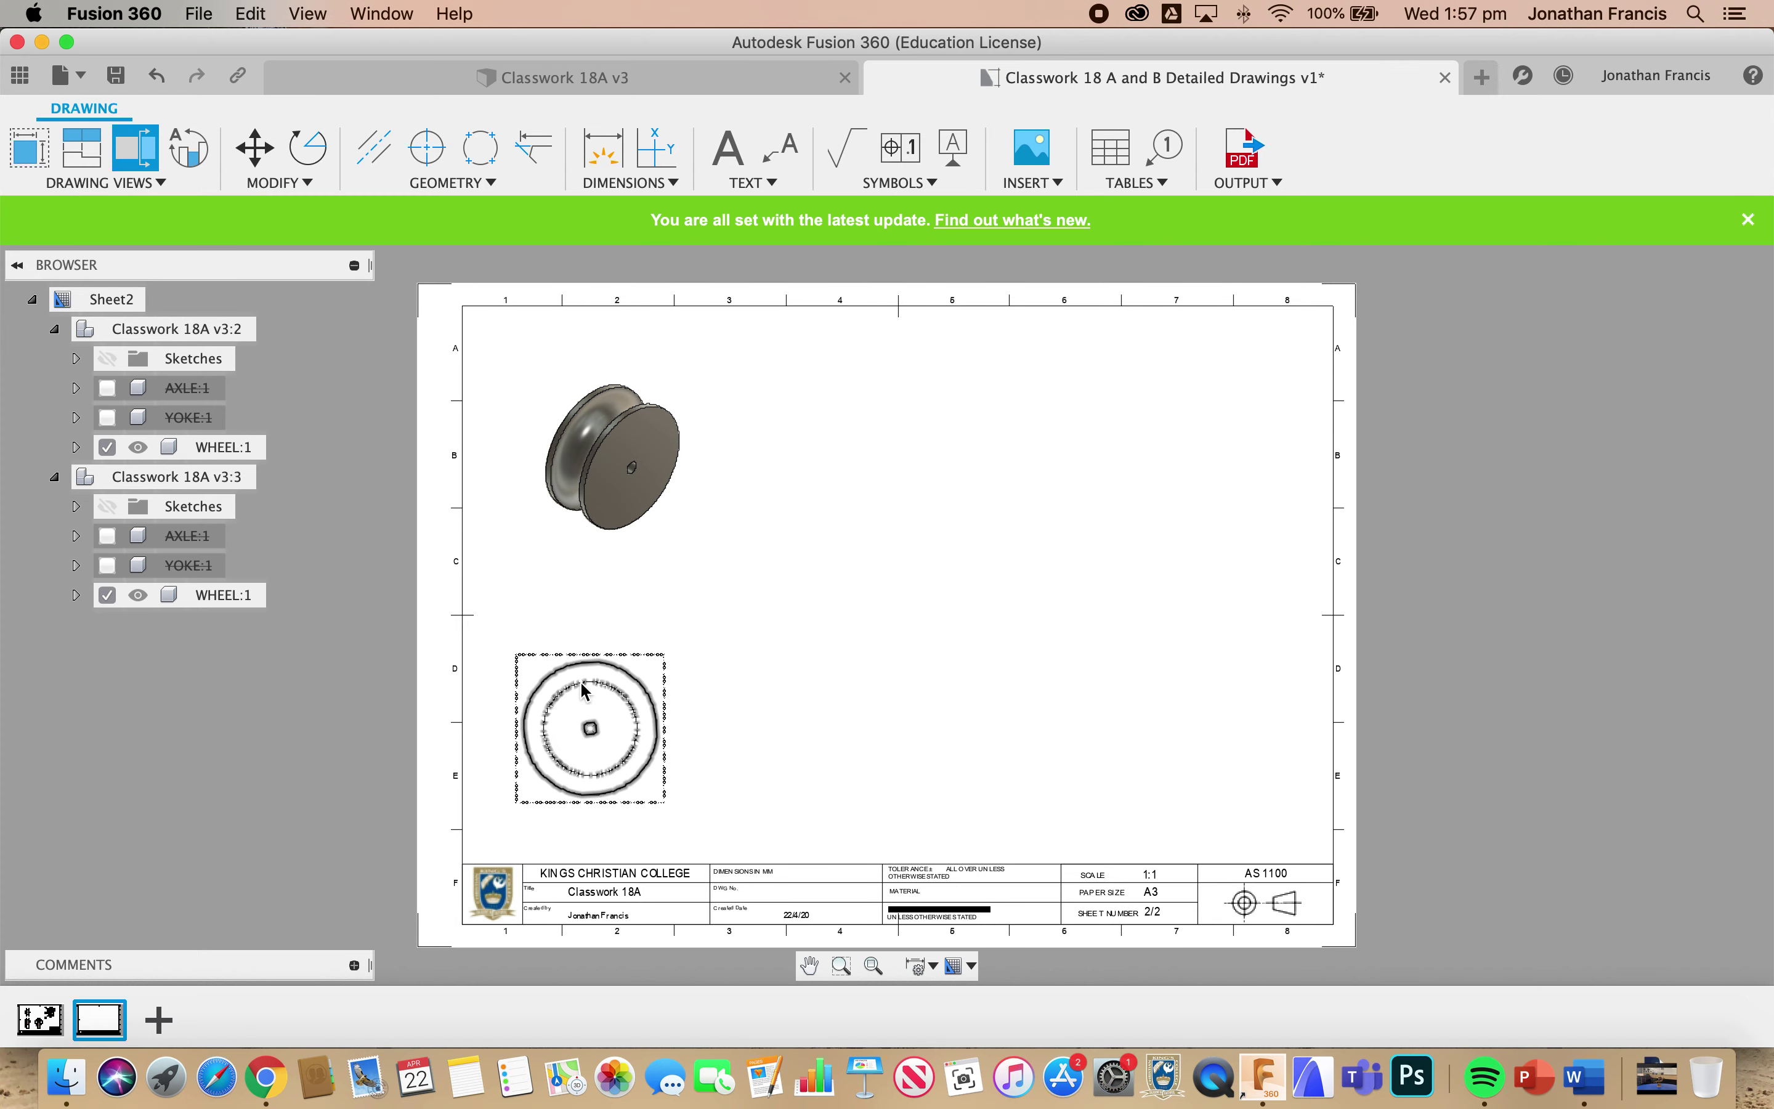
left_click(592, 731)
left_click(591, 728)
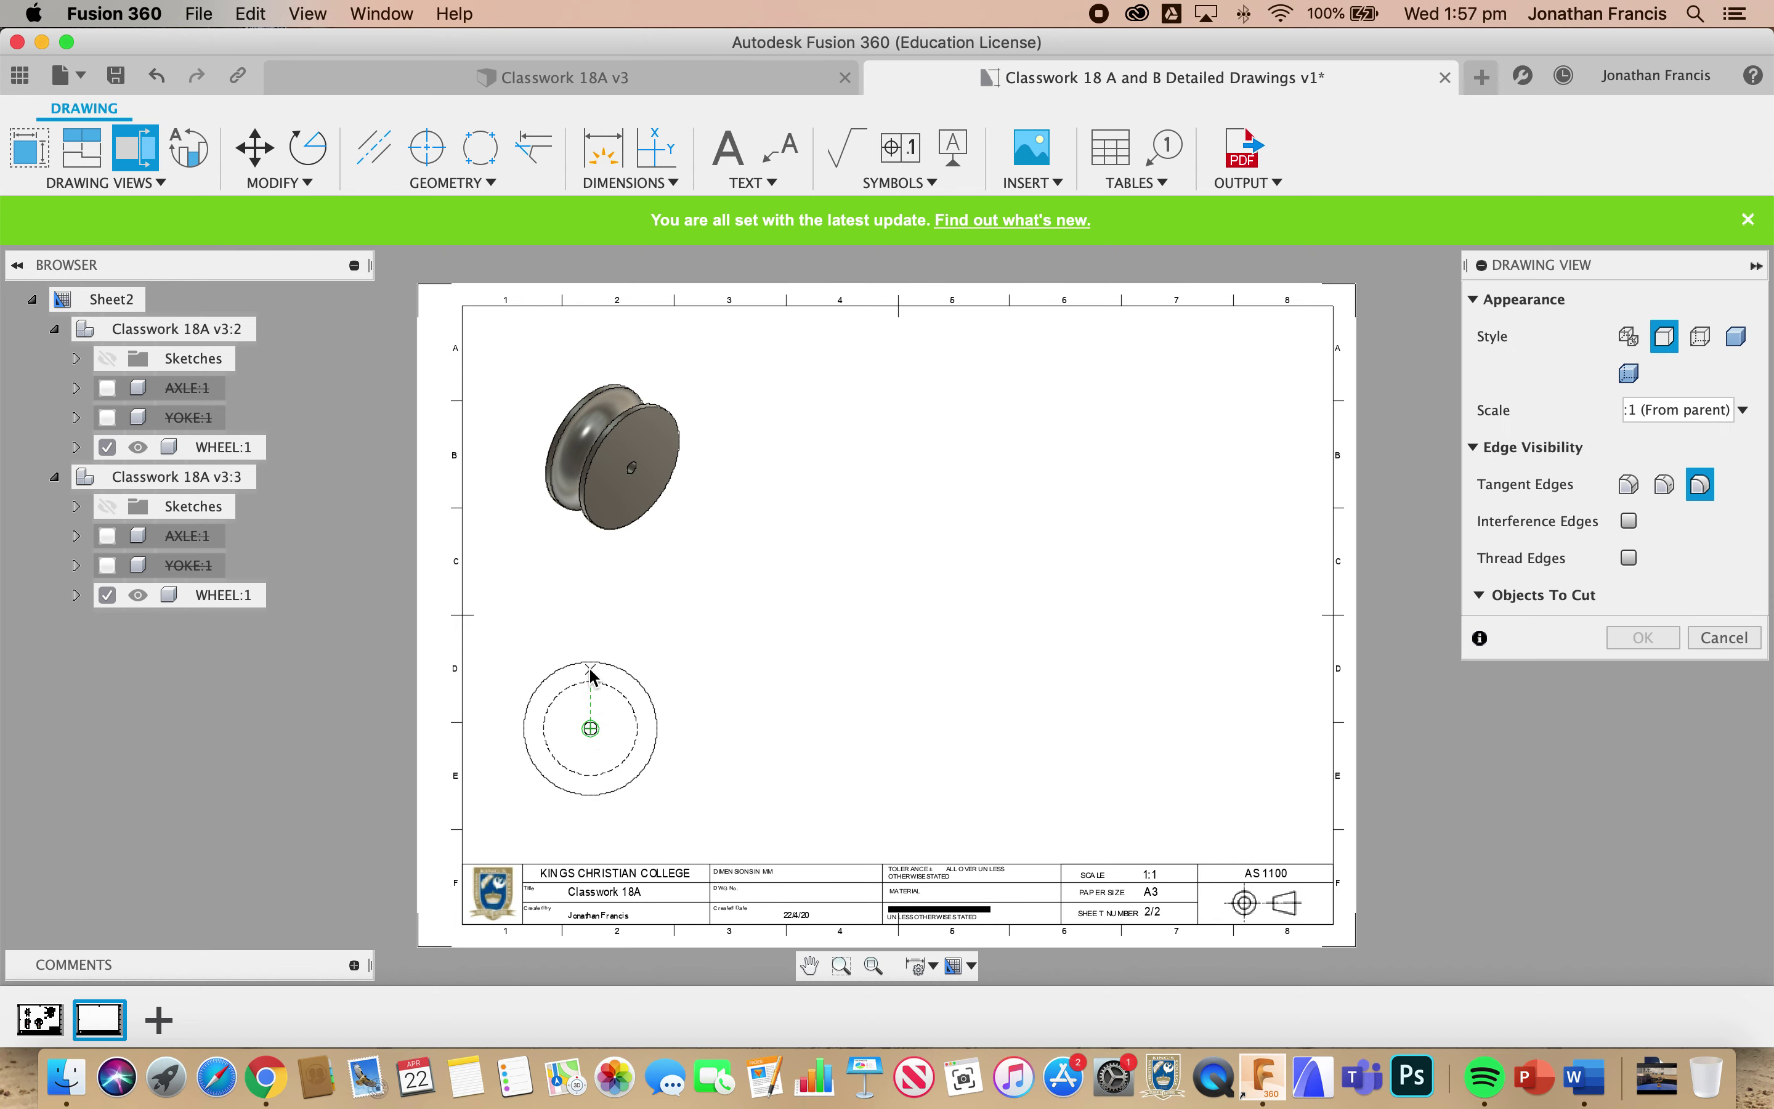
left_click(591, 643)
key("Return")
left_click(591, 808)
left_click(593, 815)
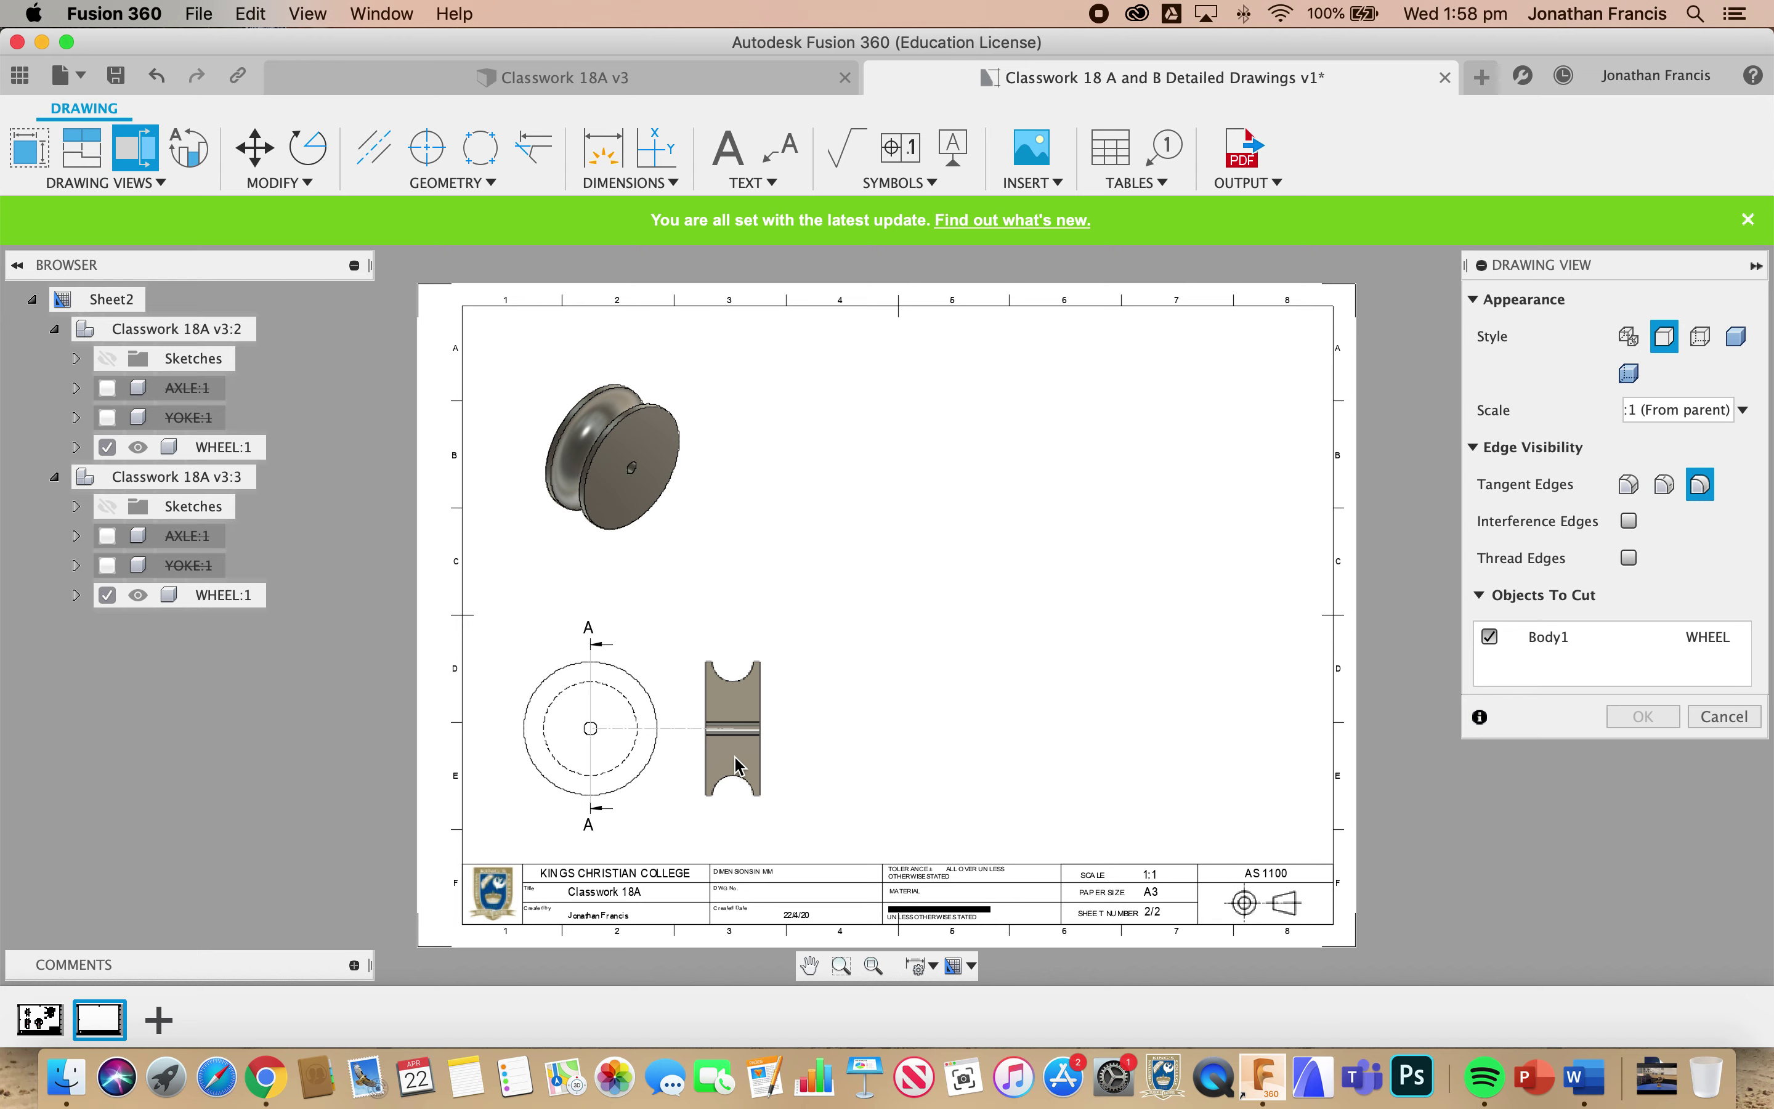
left_click(740, 765)
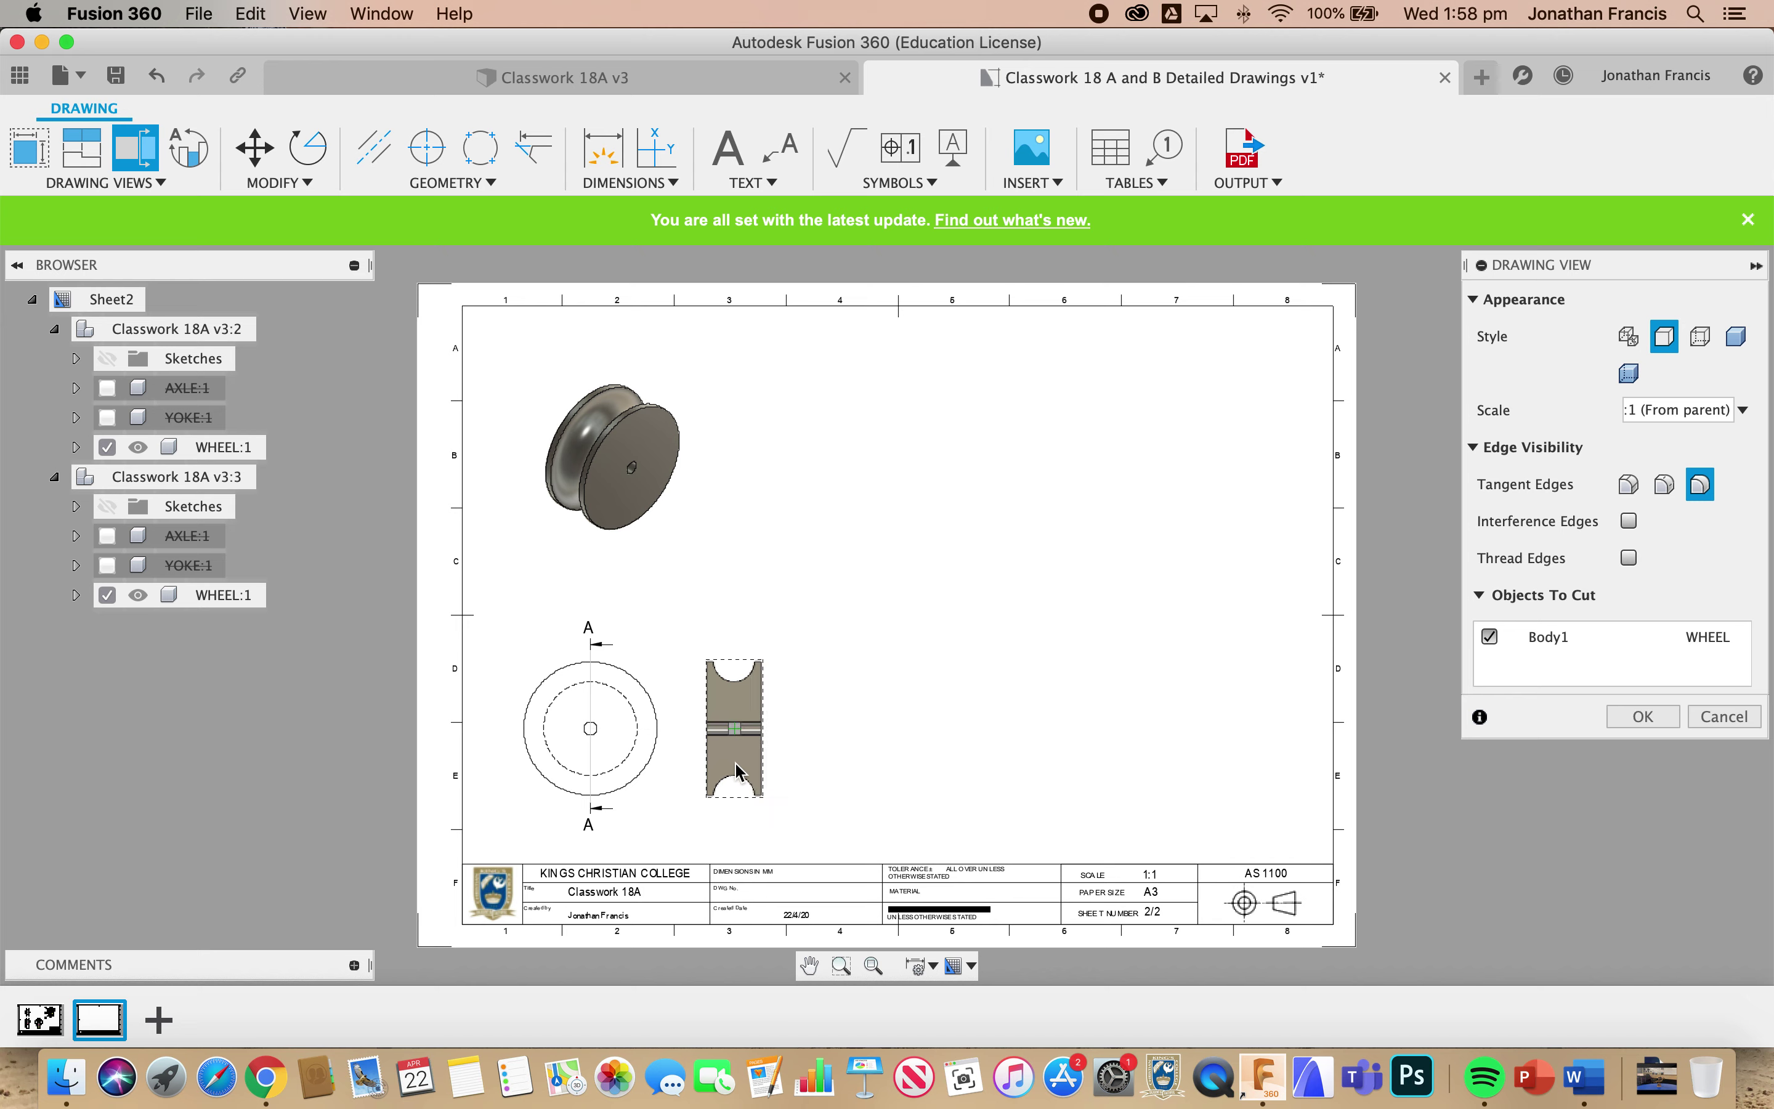
key("Return")
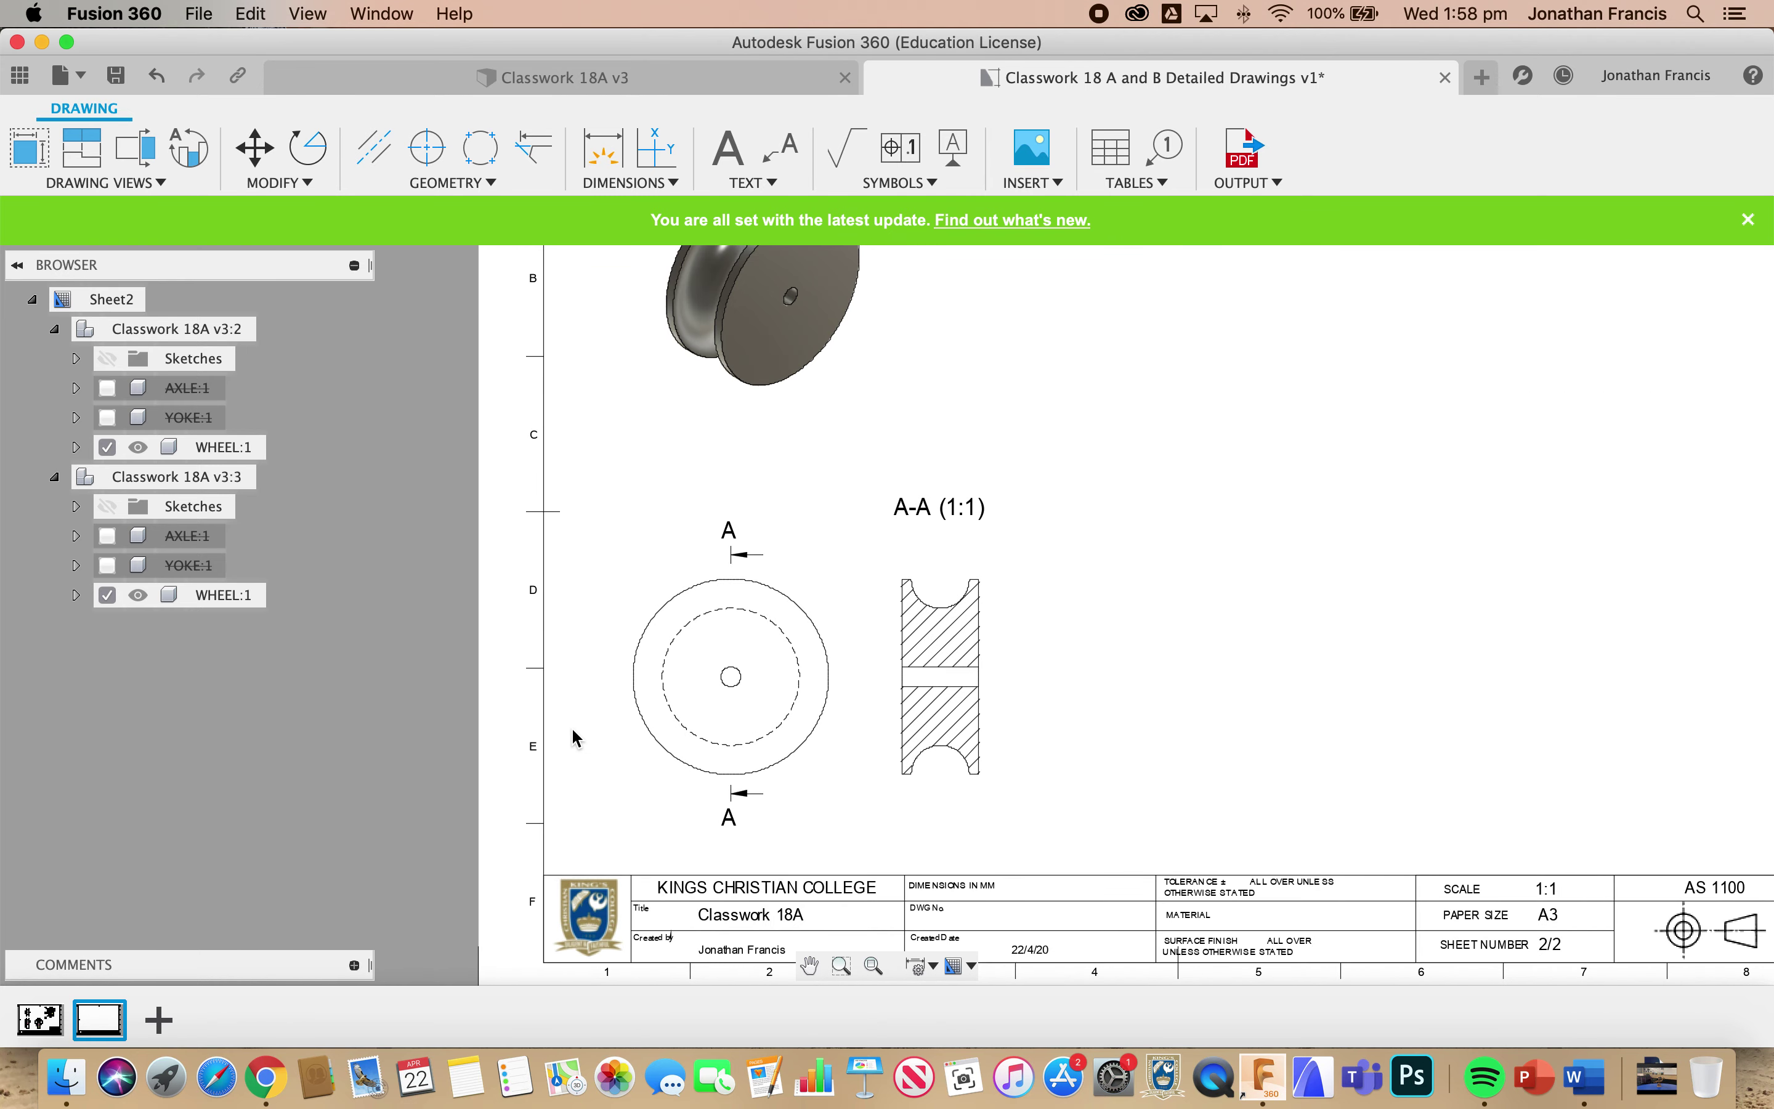
- Add a diameter dimension to the wheel's centre hole, with its text outside the upper-right of the circle
left_click(630, 184)
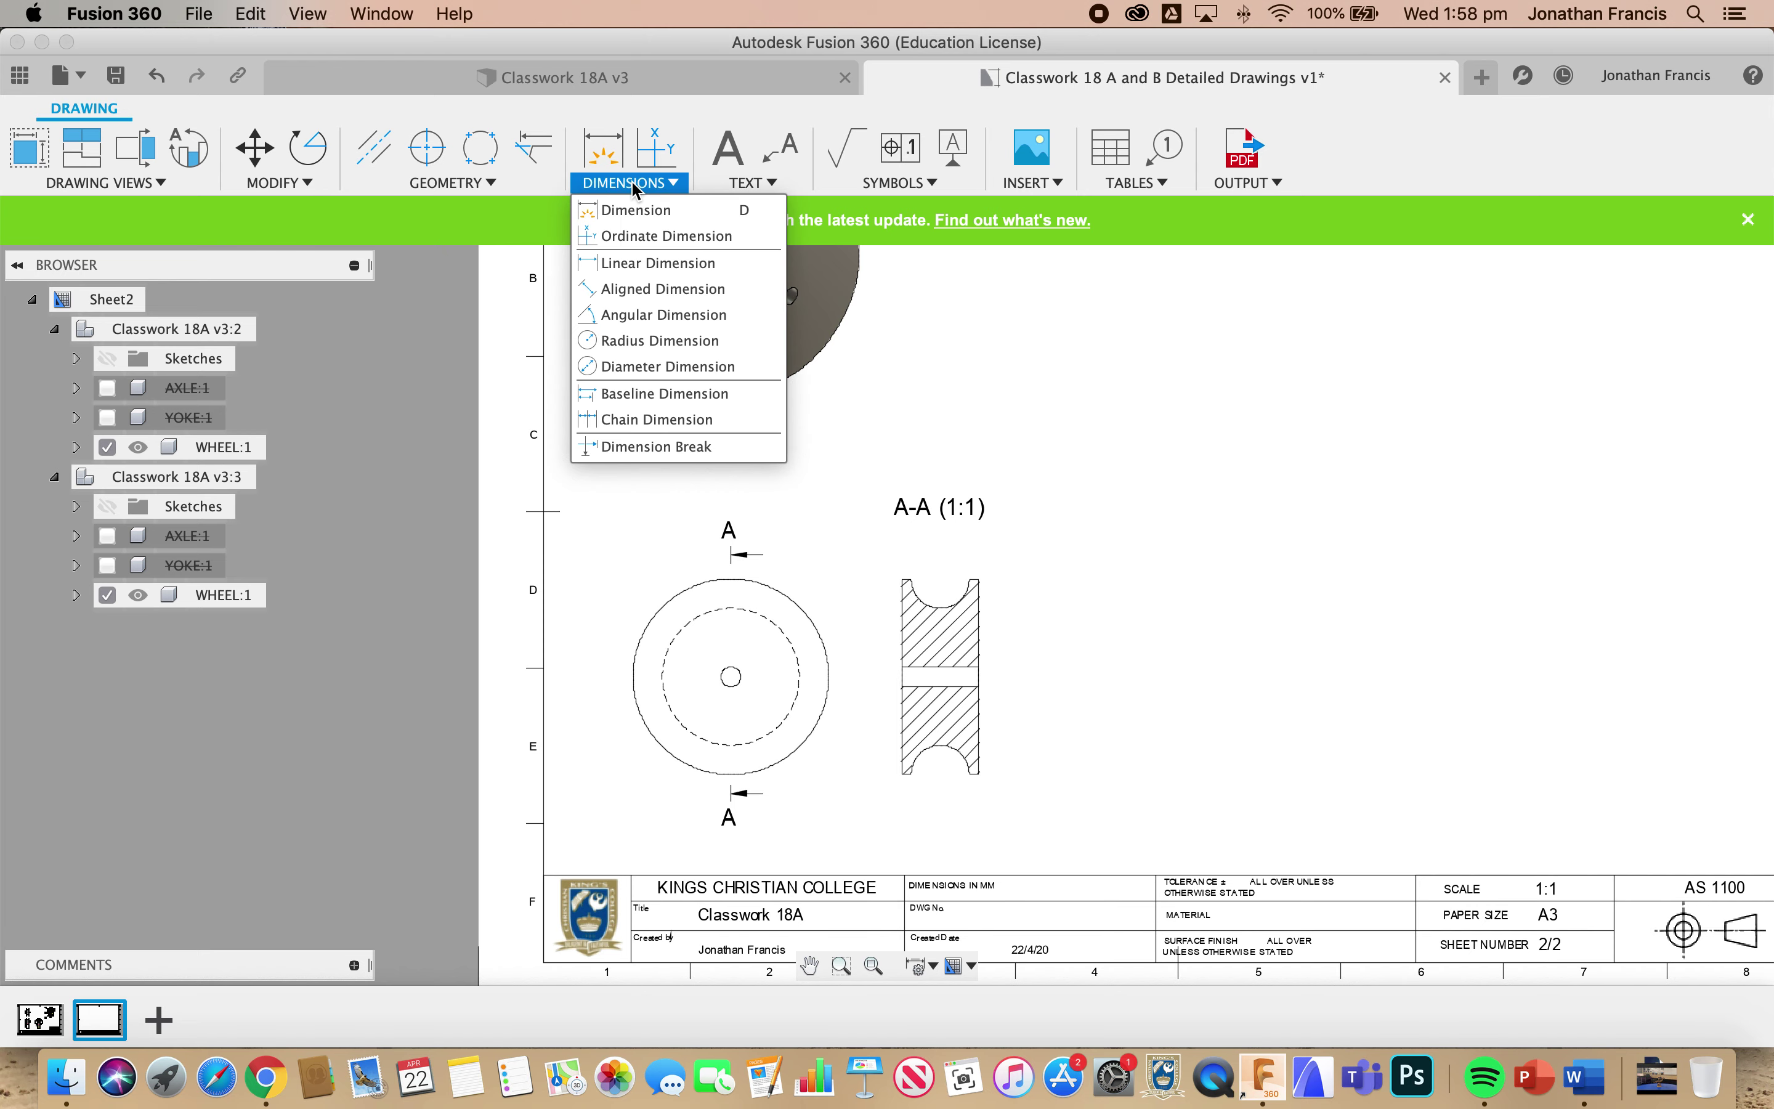
left_click(632, 369)
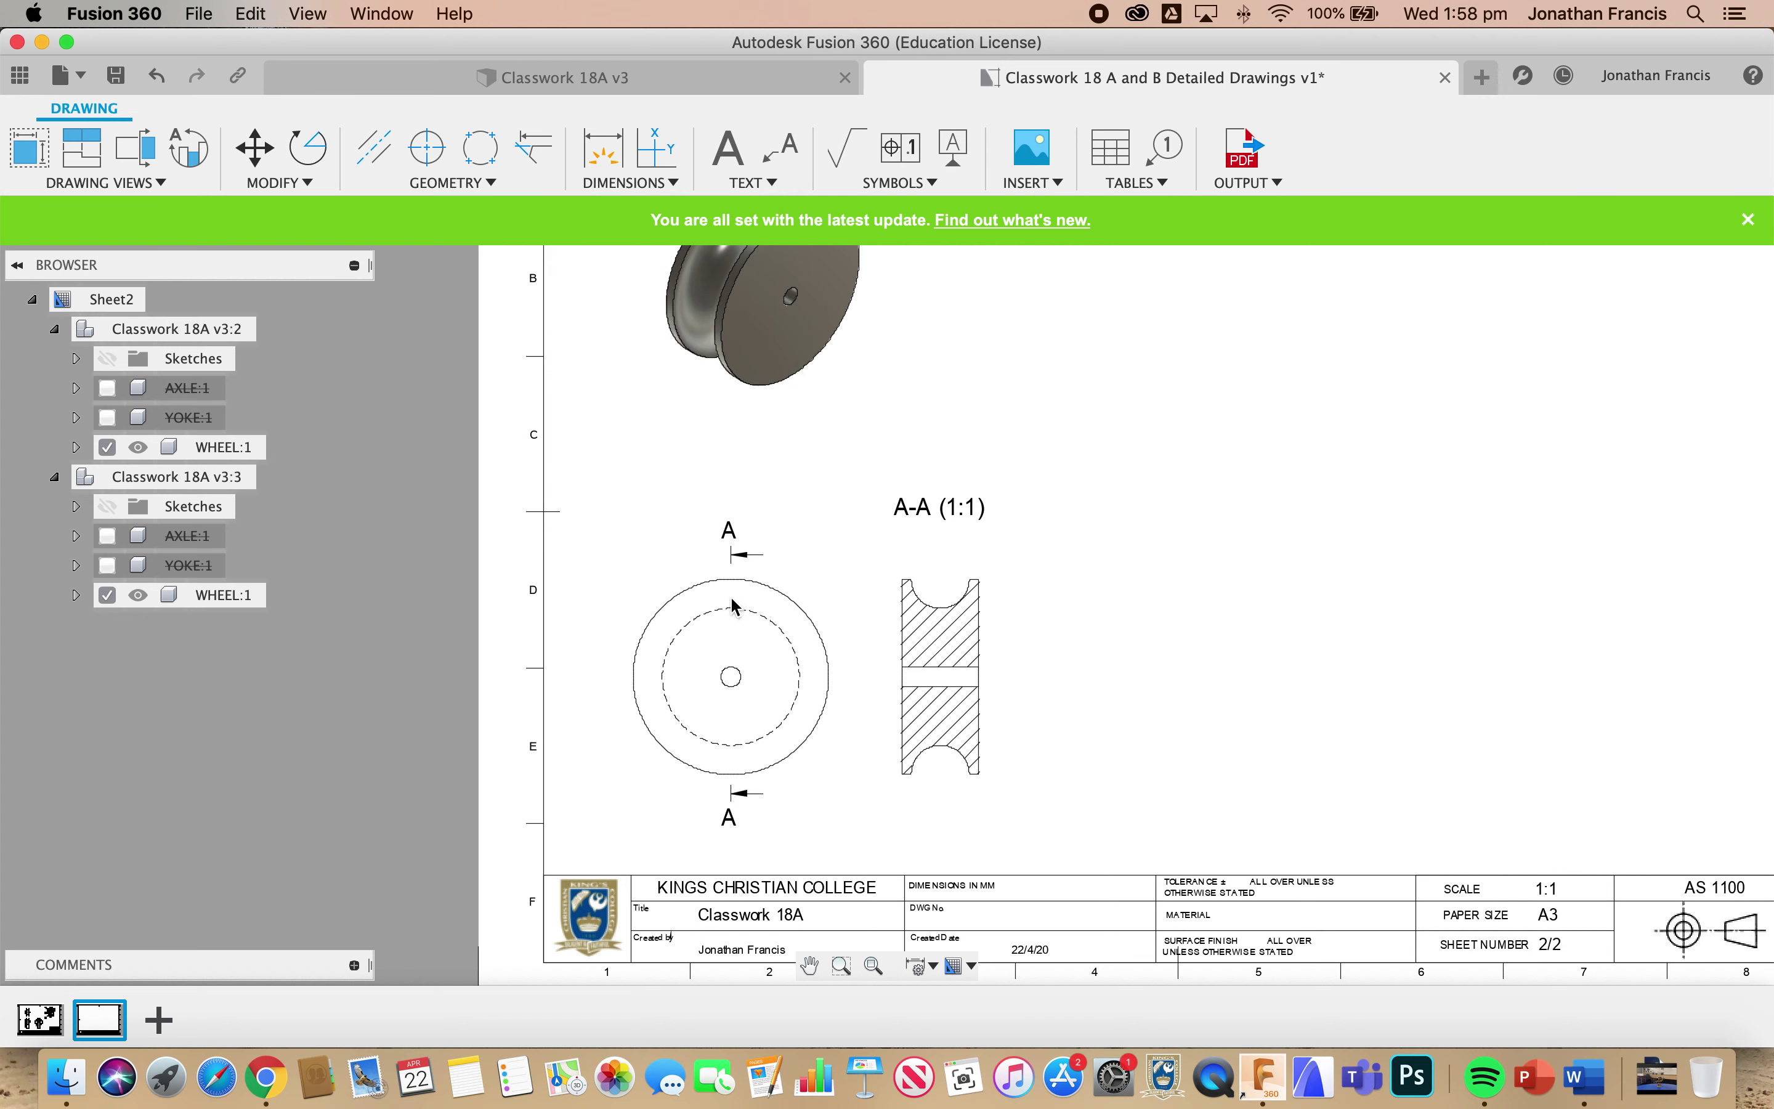
left_click(740, 673)
left_click(804, 550)
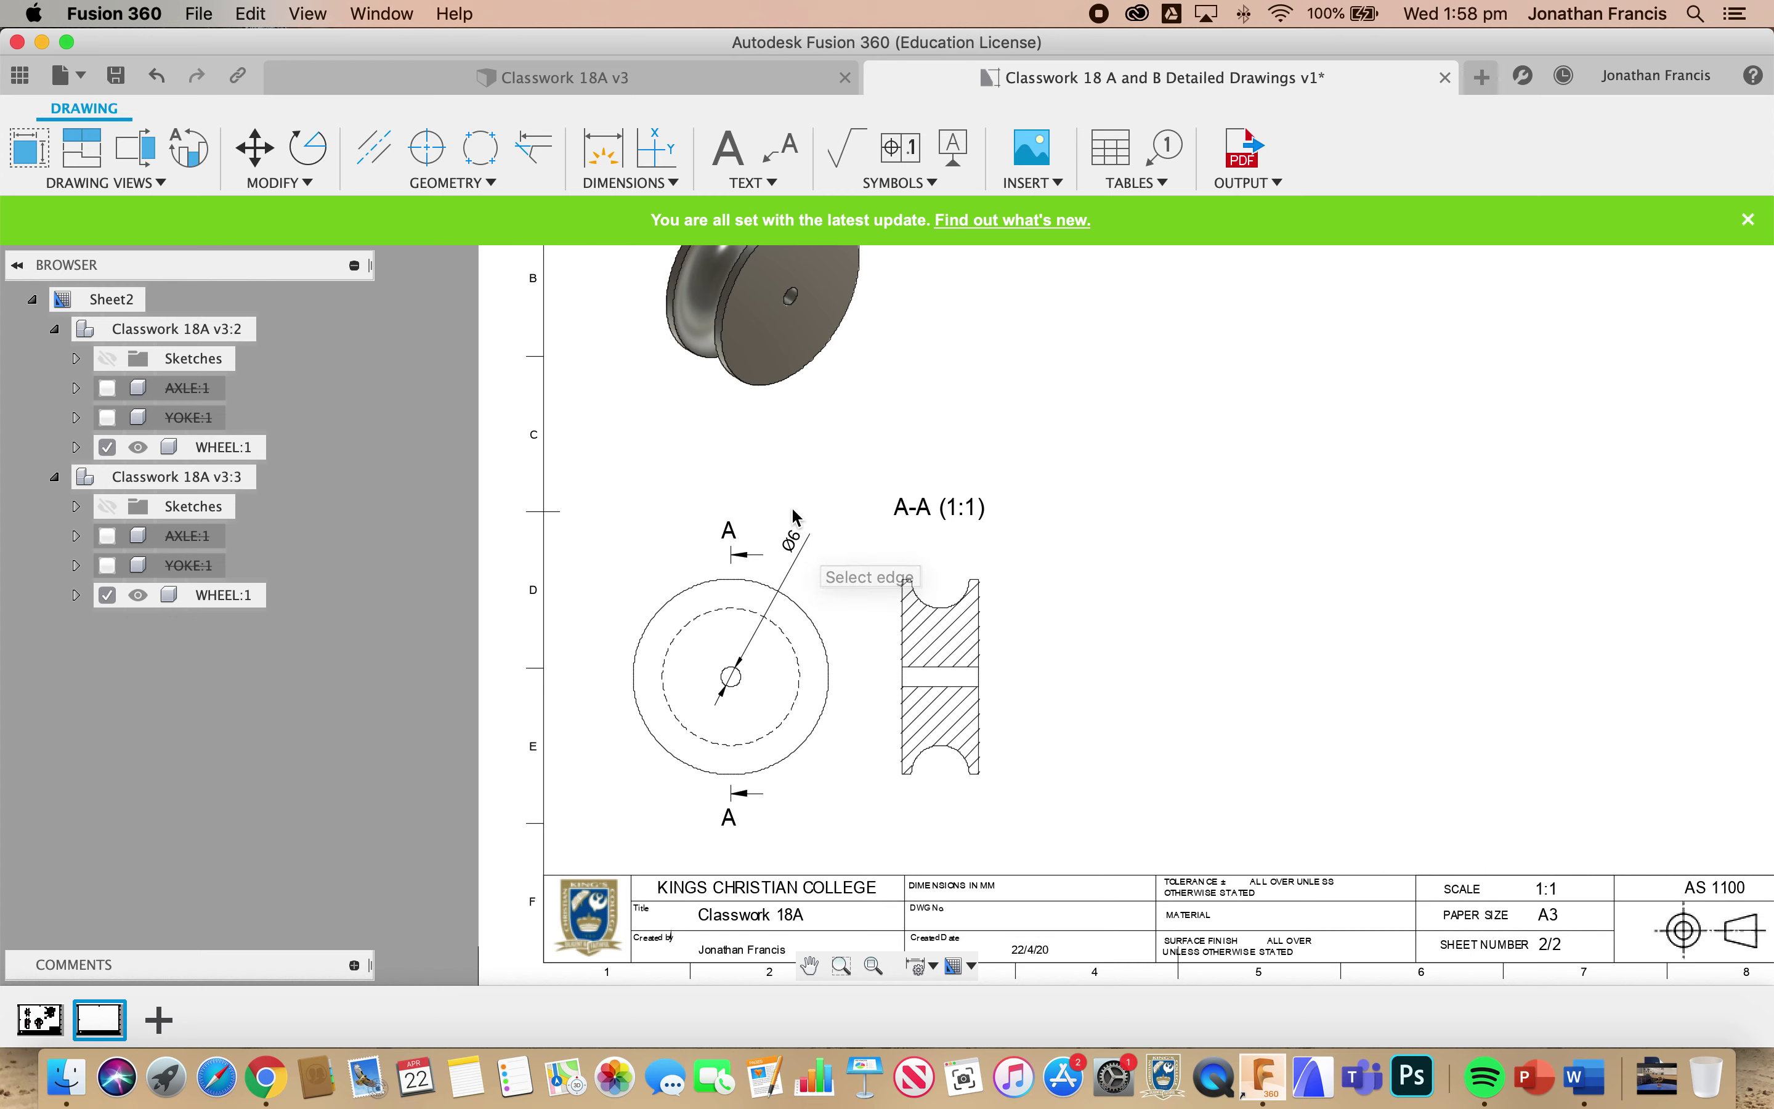
- Add a diameter dimension to the wheel's outer circle, with its text outside the circle's upper-right edge
left_click(619, 181)
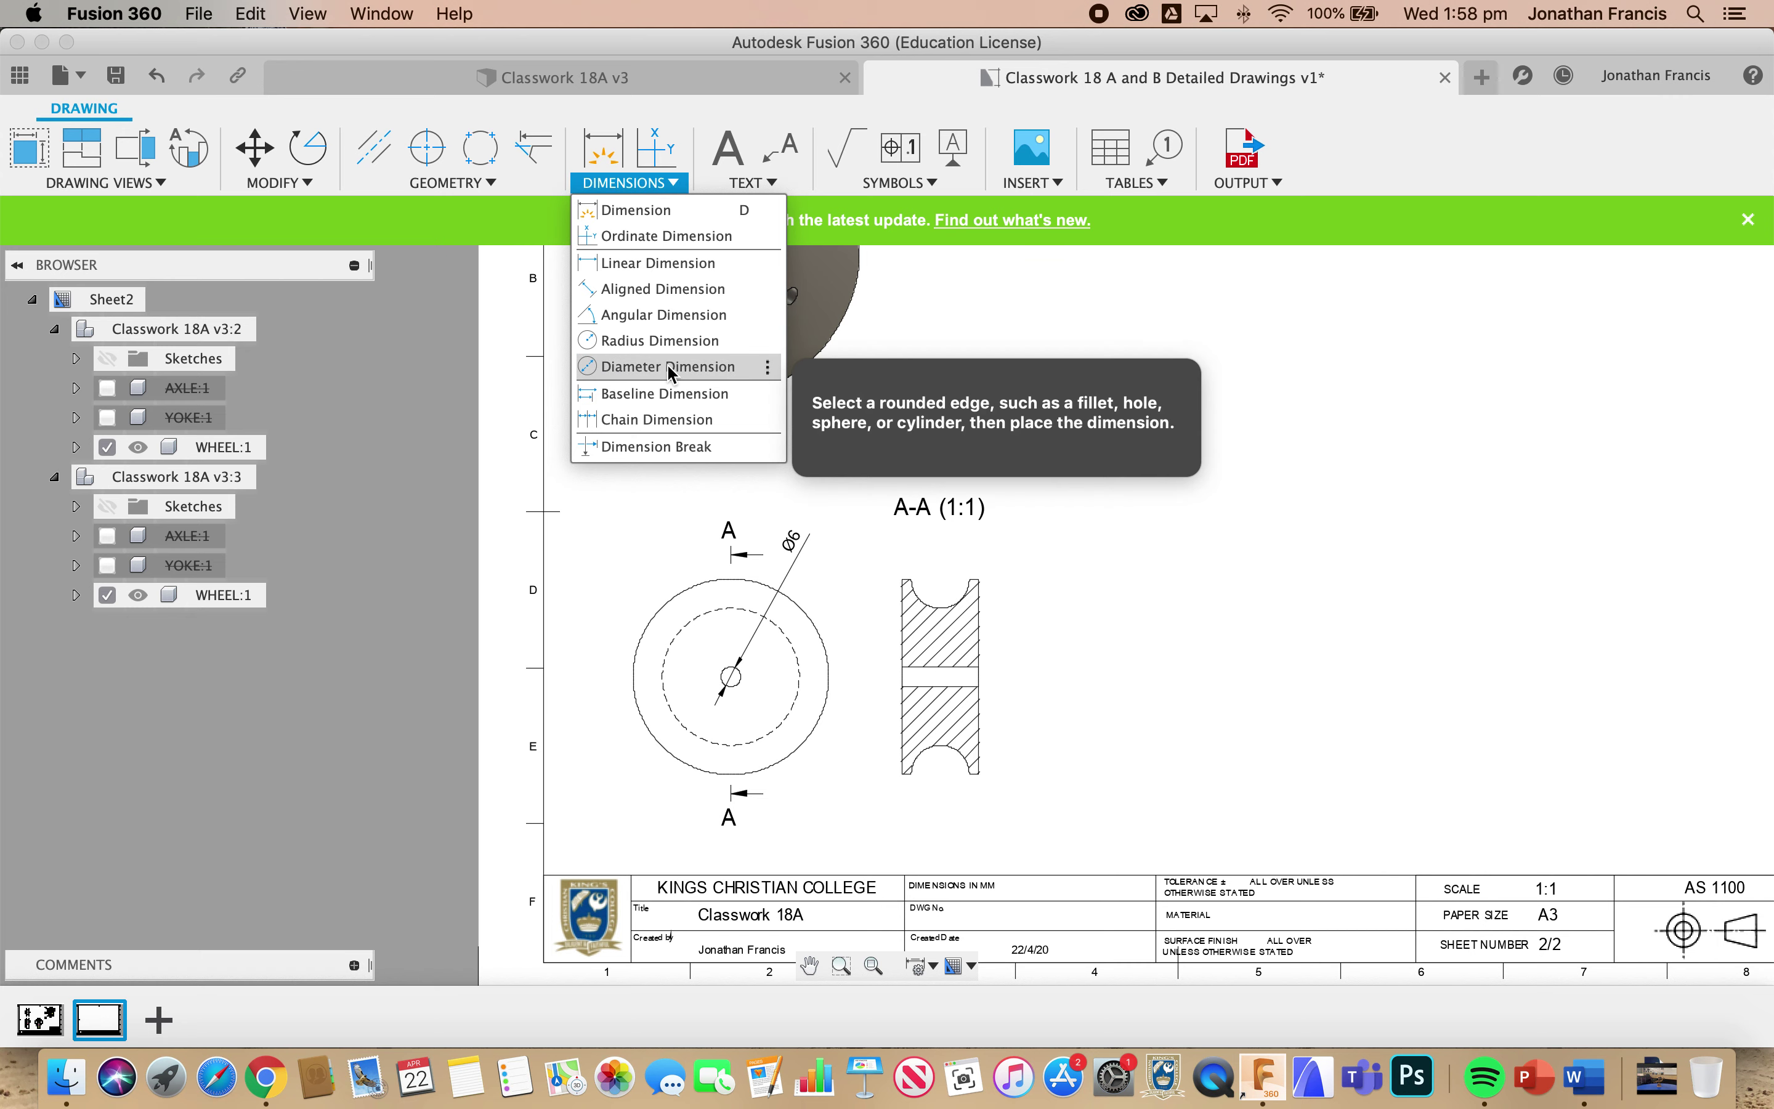
left_click(670, 368)
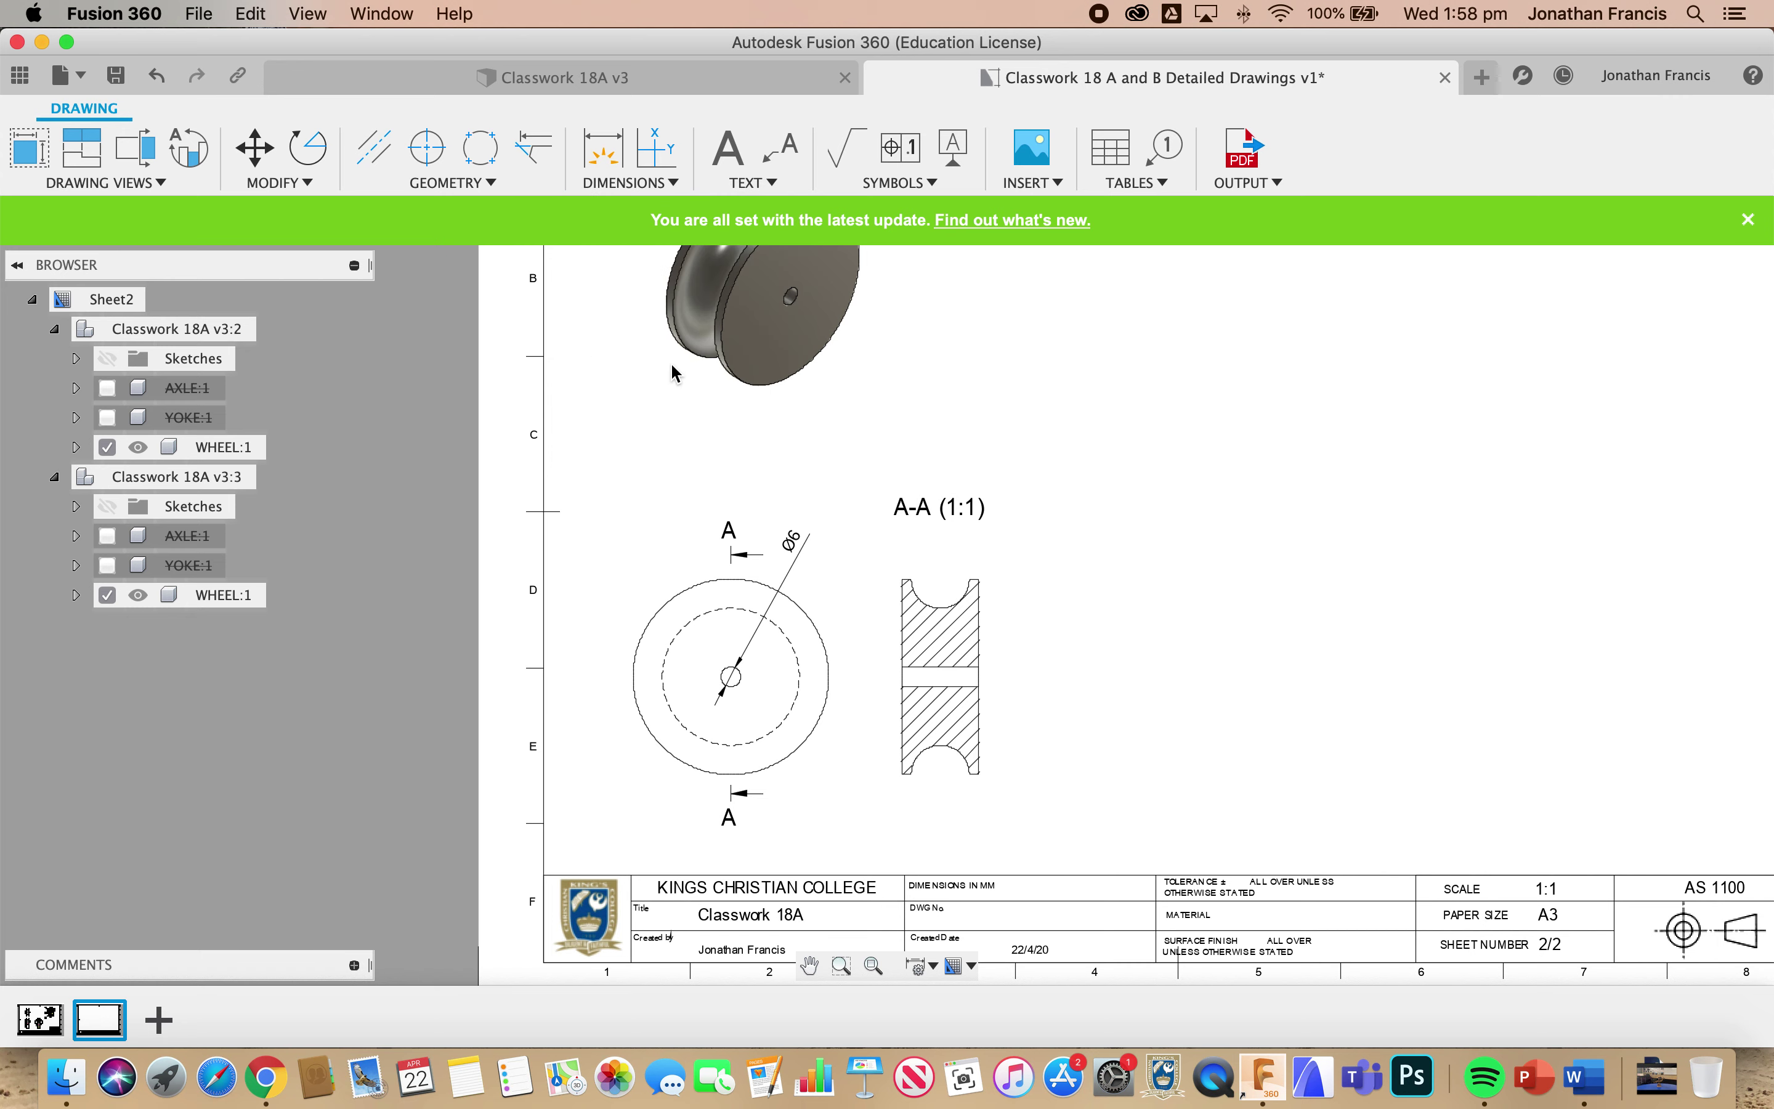
left_click(805, 617)
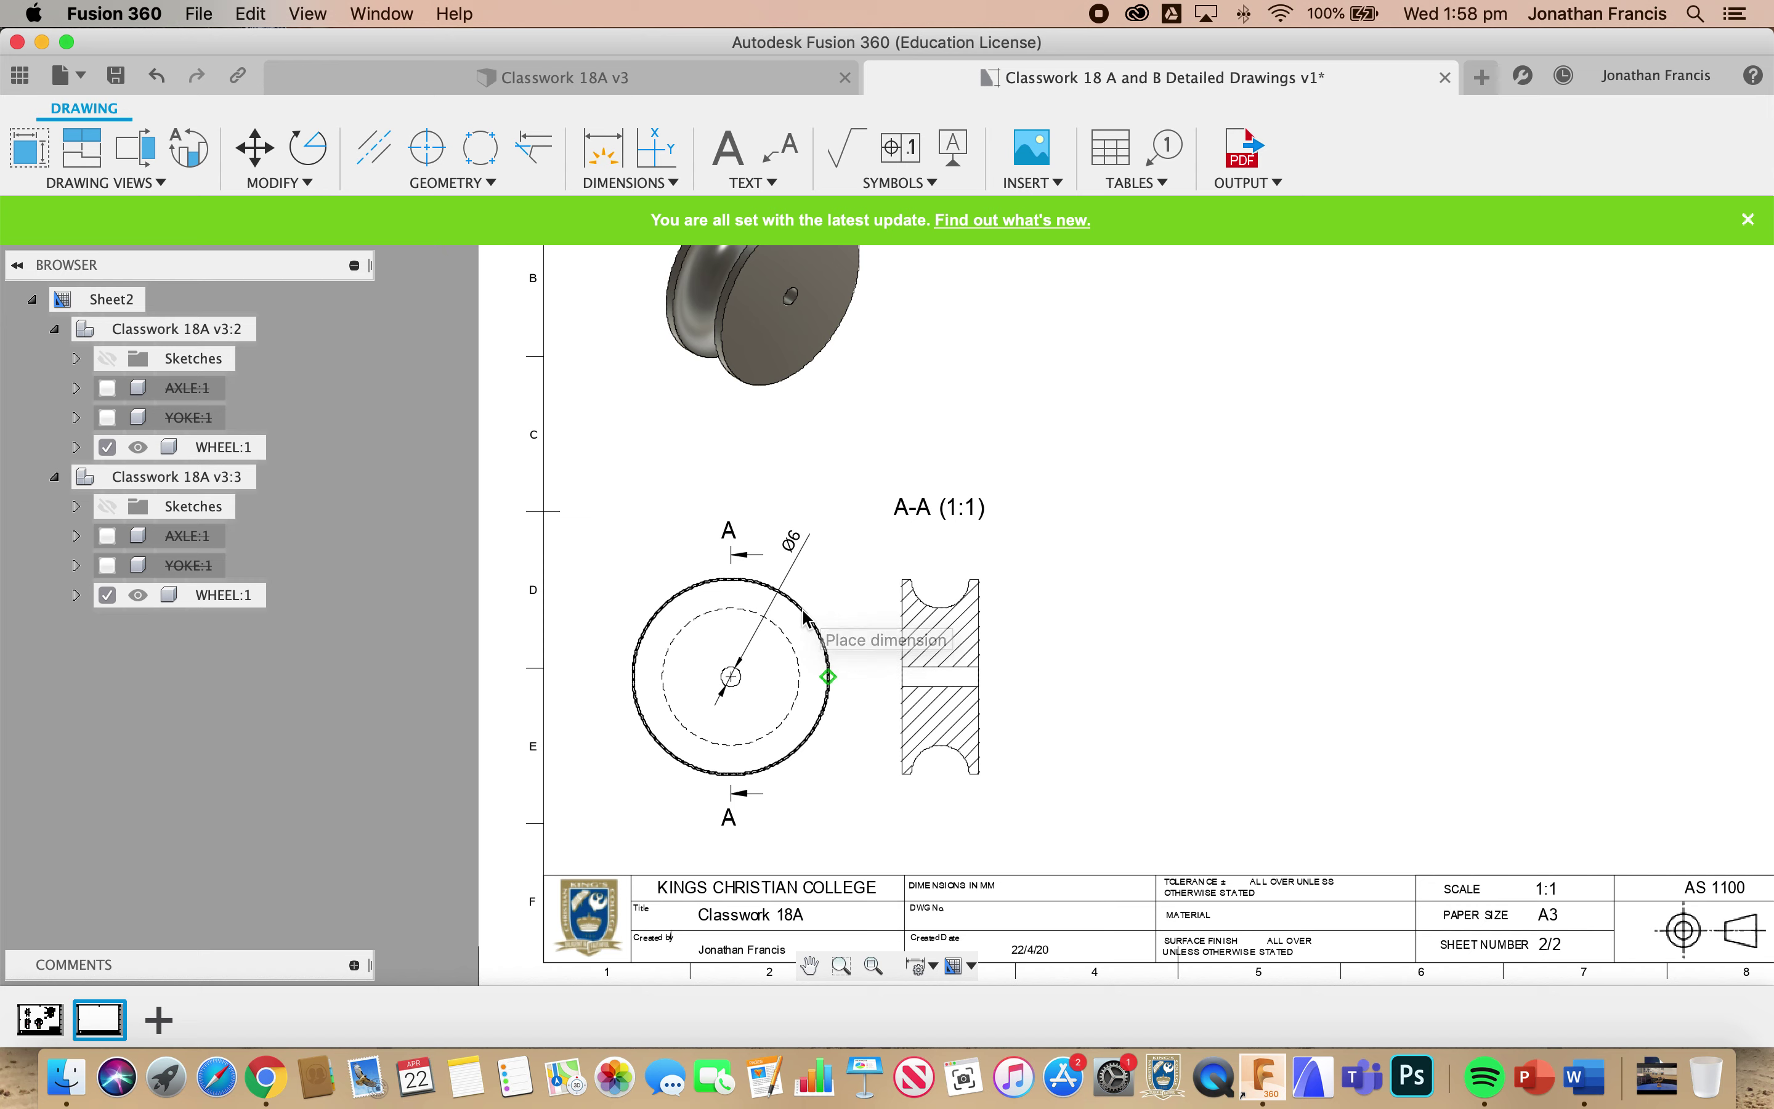
left_click(843, 613)
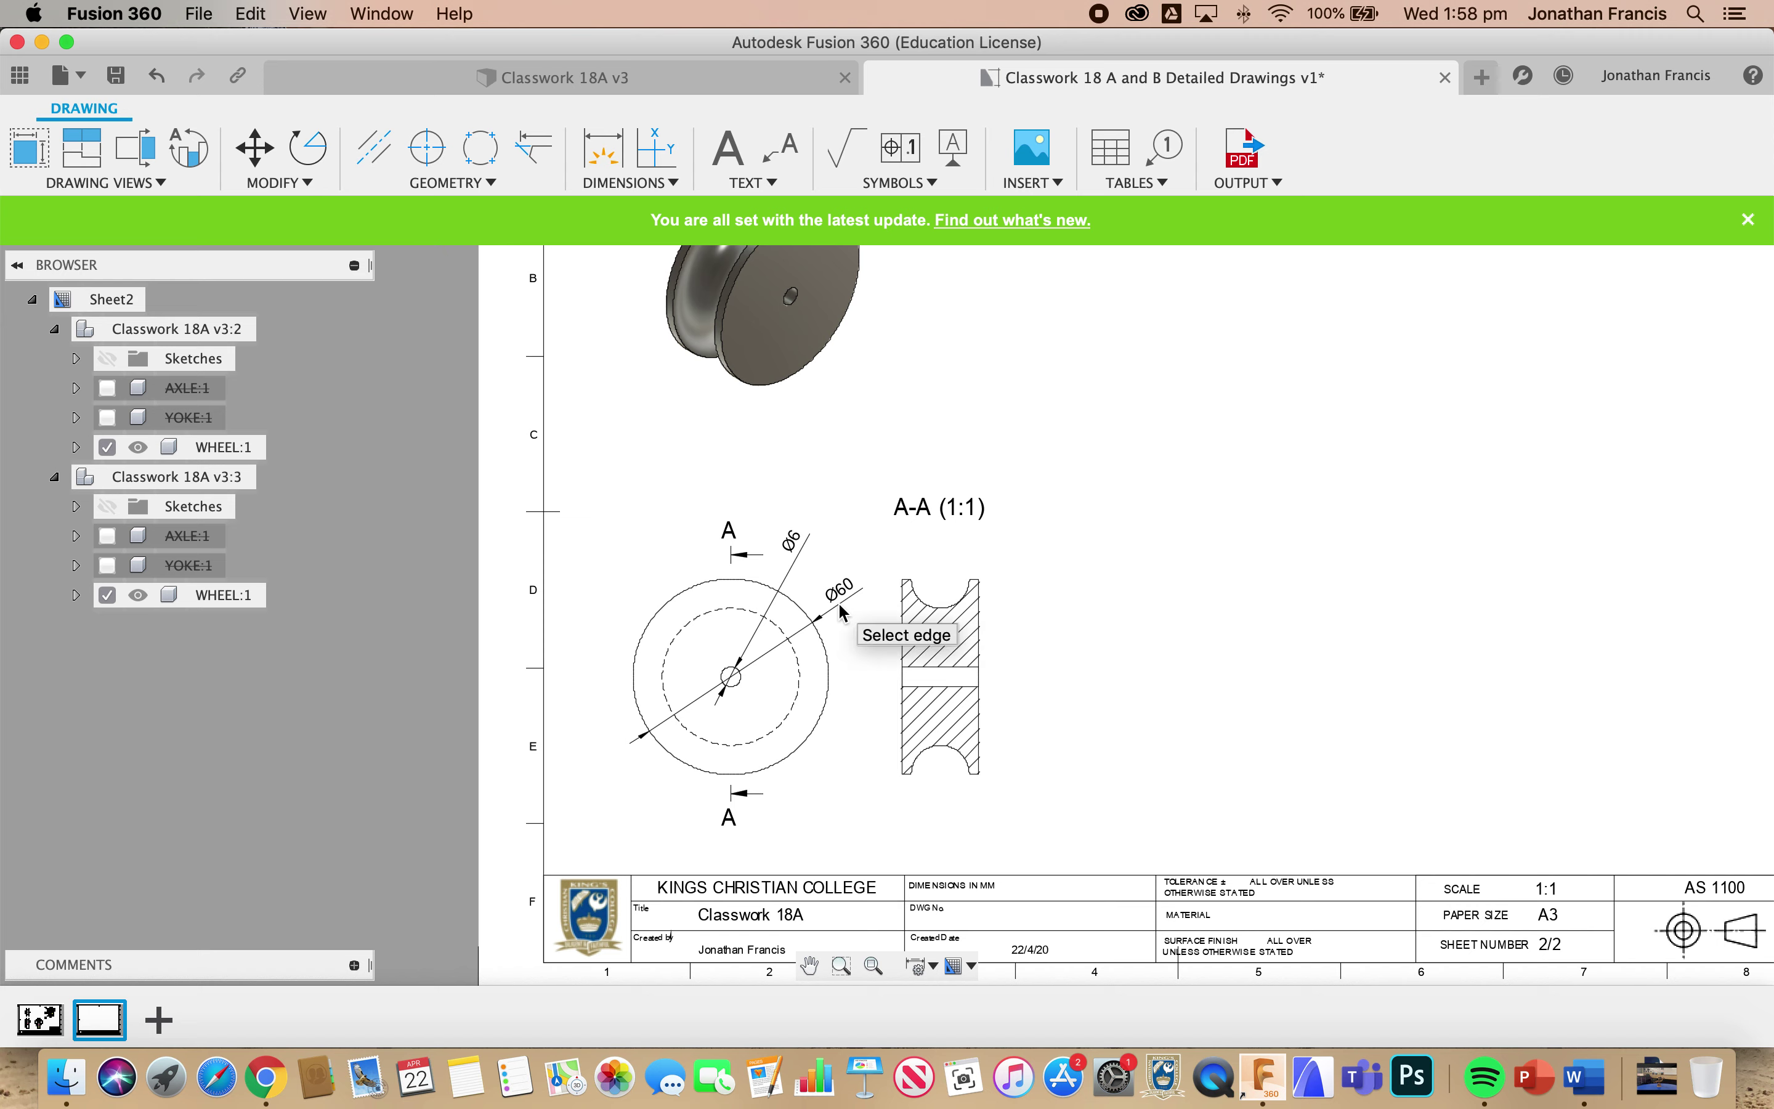
- Dimension the wheel's overall width across the upper corners of section view A-A, with the dimension above the section
left_click(602, 150)
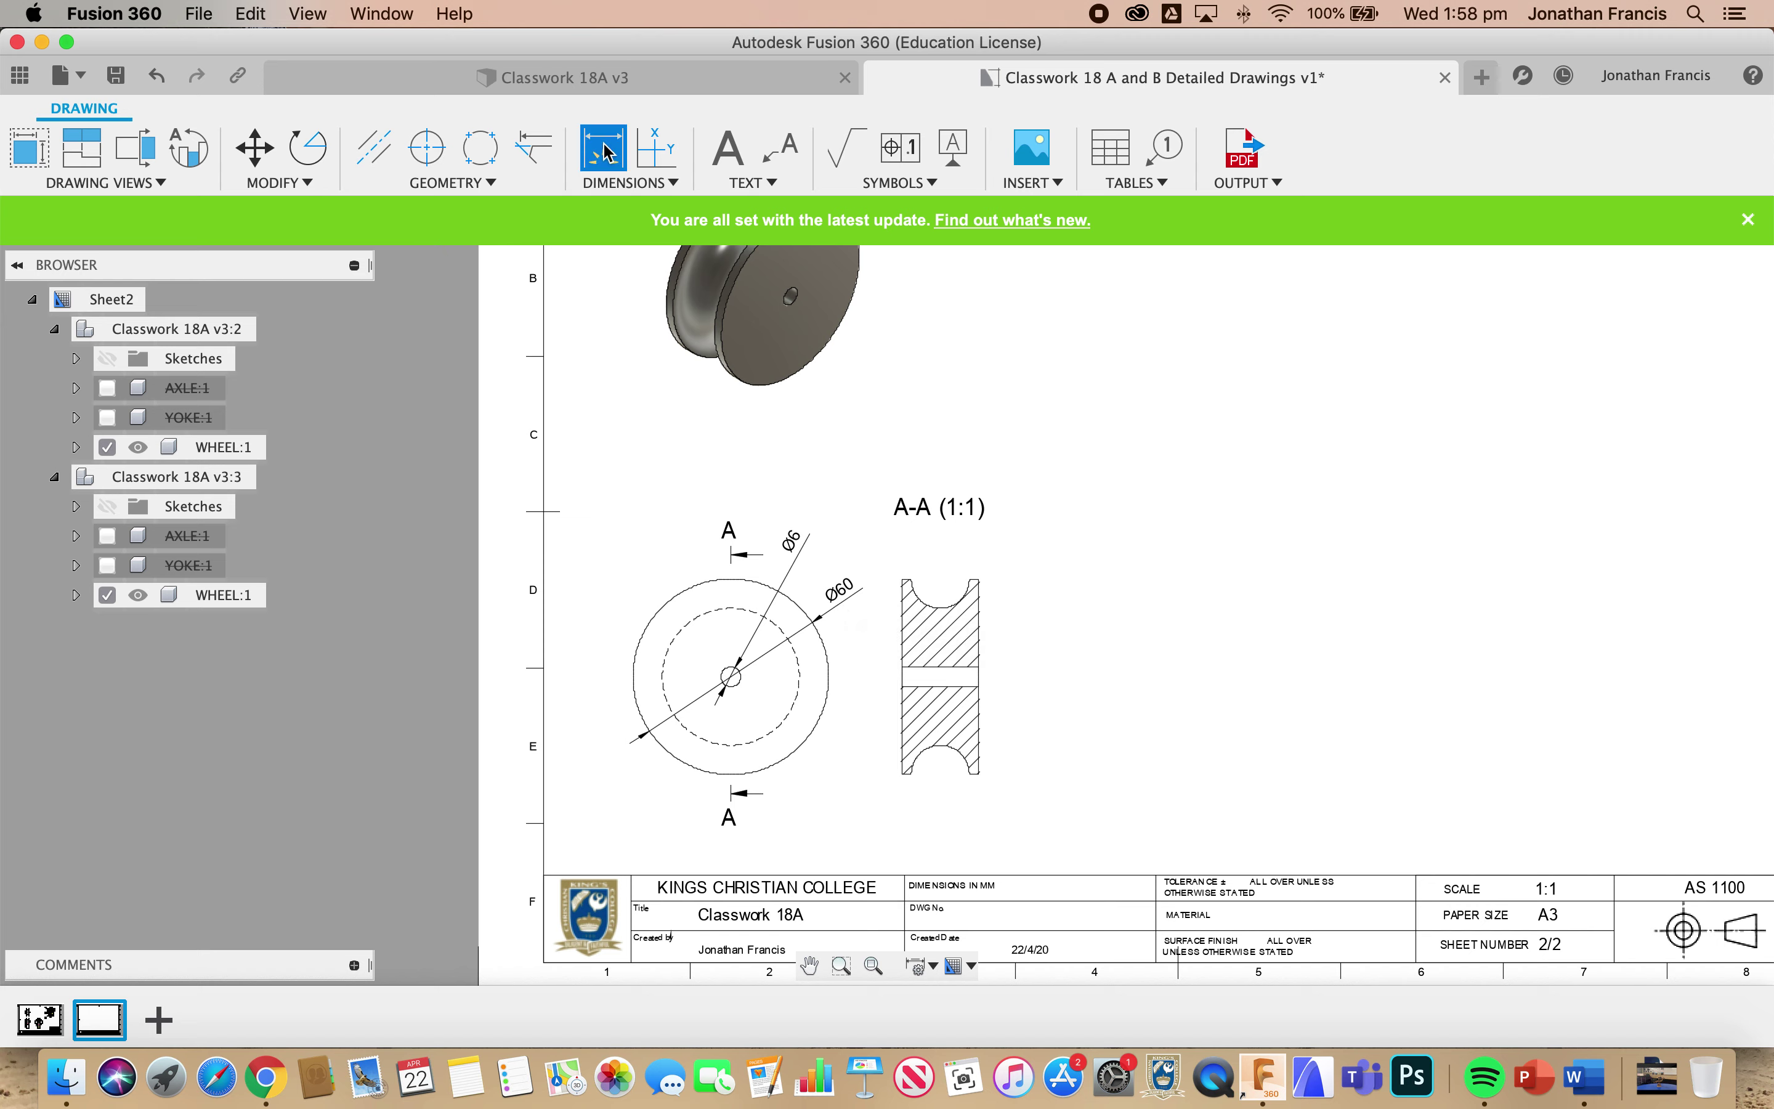
left_click(903, 580)
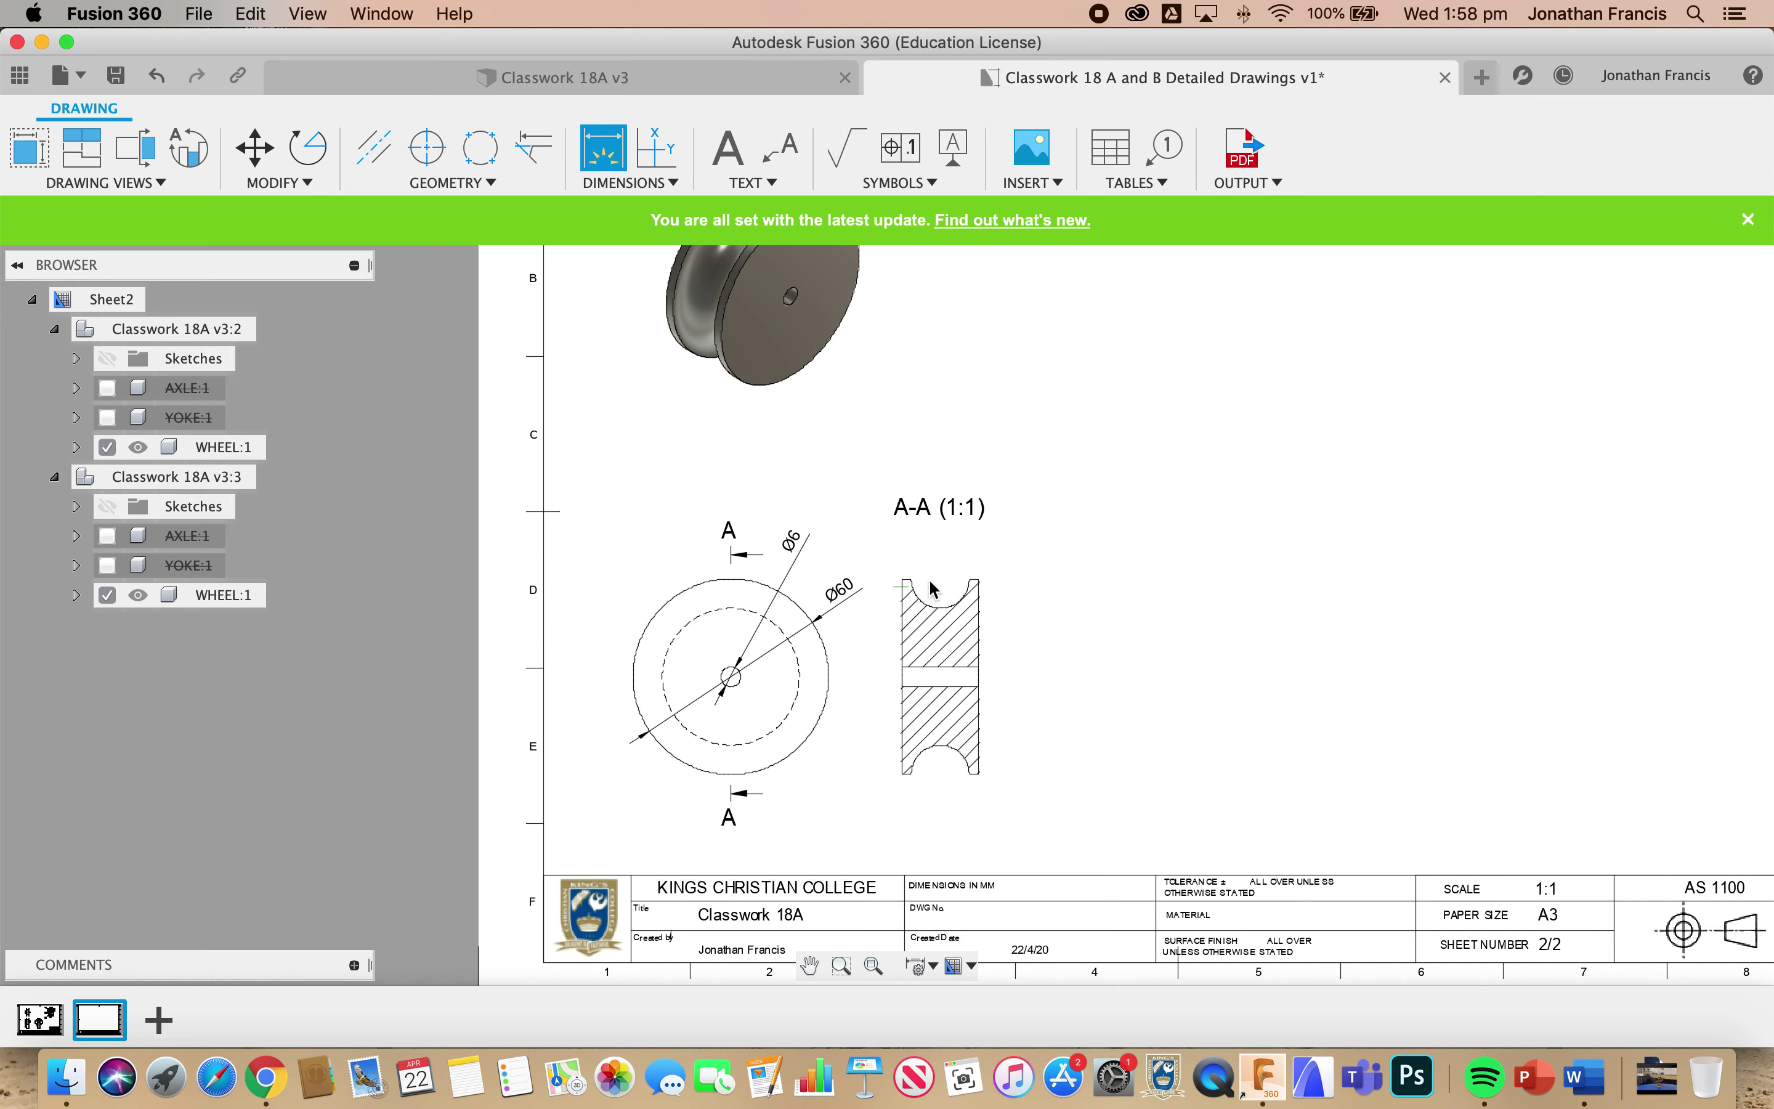
left_click(978, 581)
left_click(979, 563)
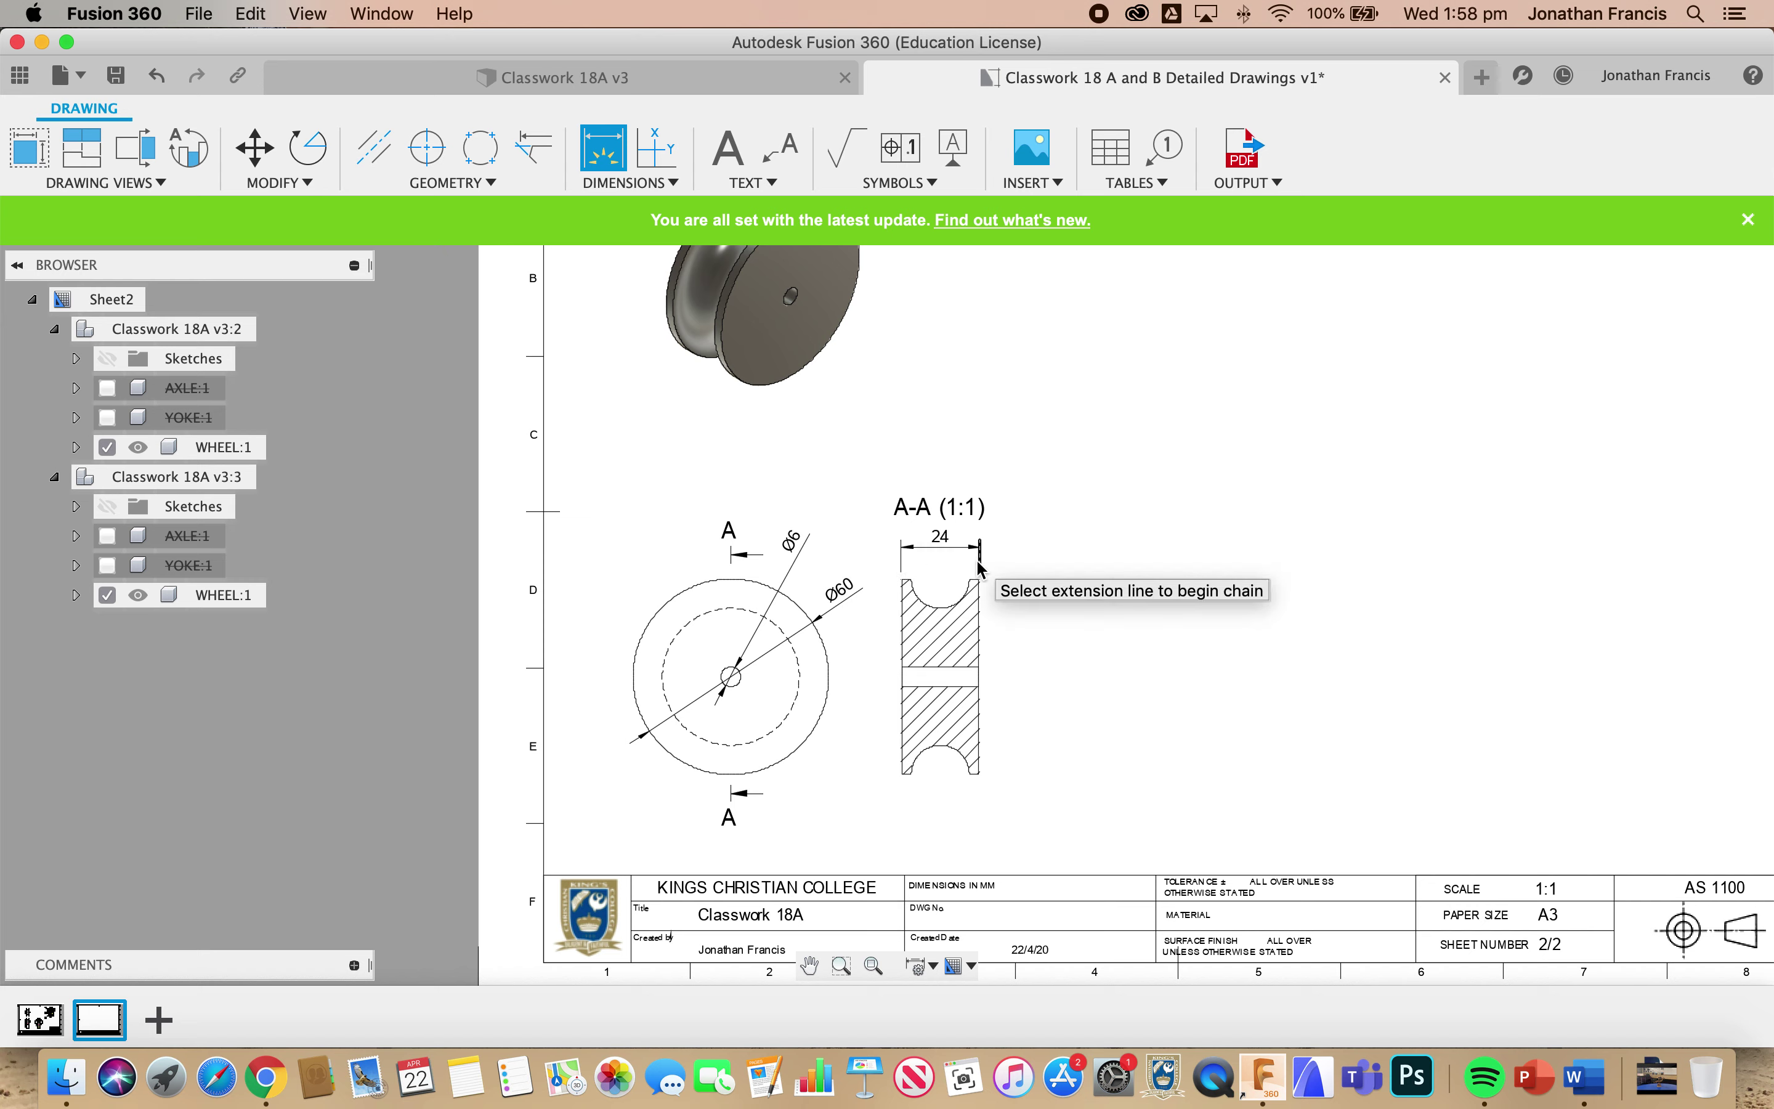
- Add a radius dimension to the upper groove arc in section view A-A, with its text beyond the section's right side
left_click(629, 182)
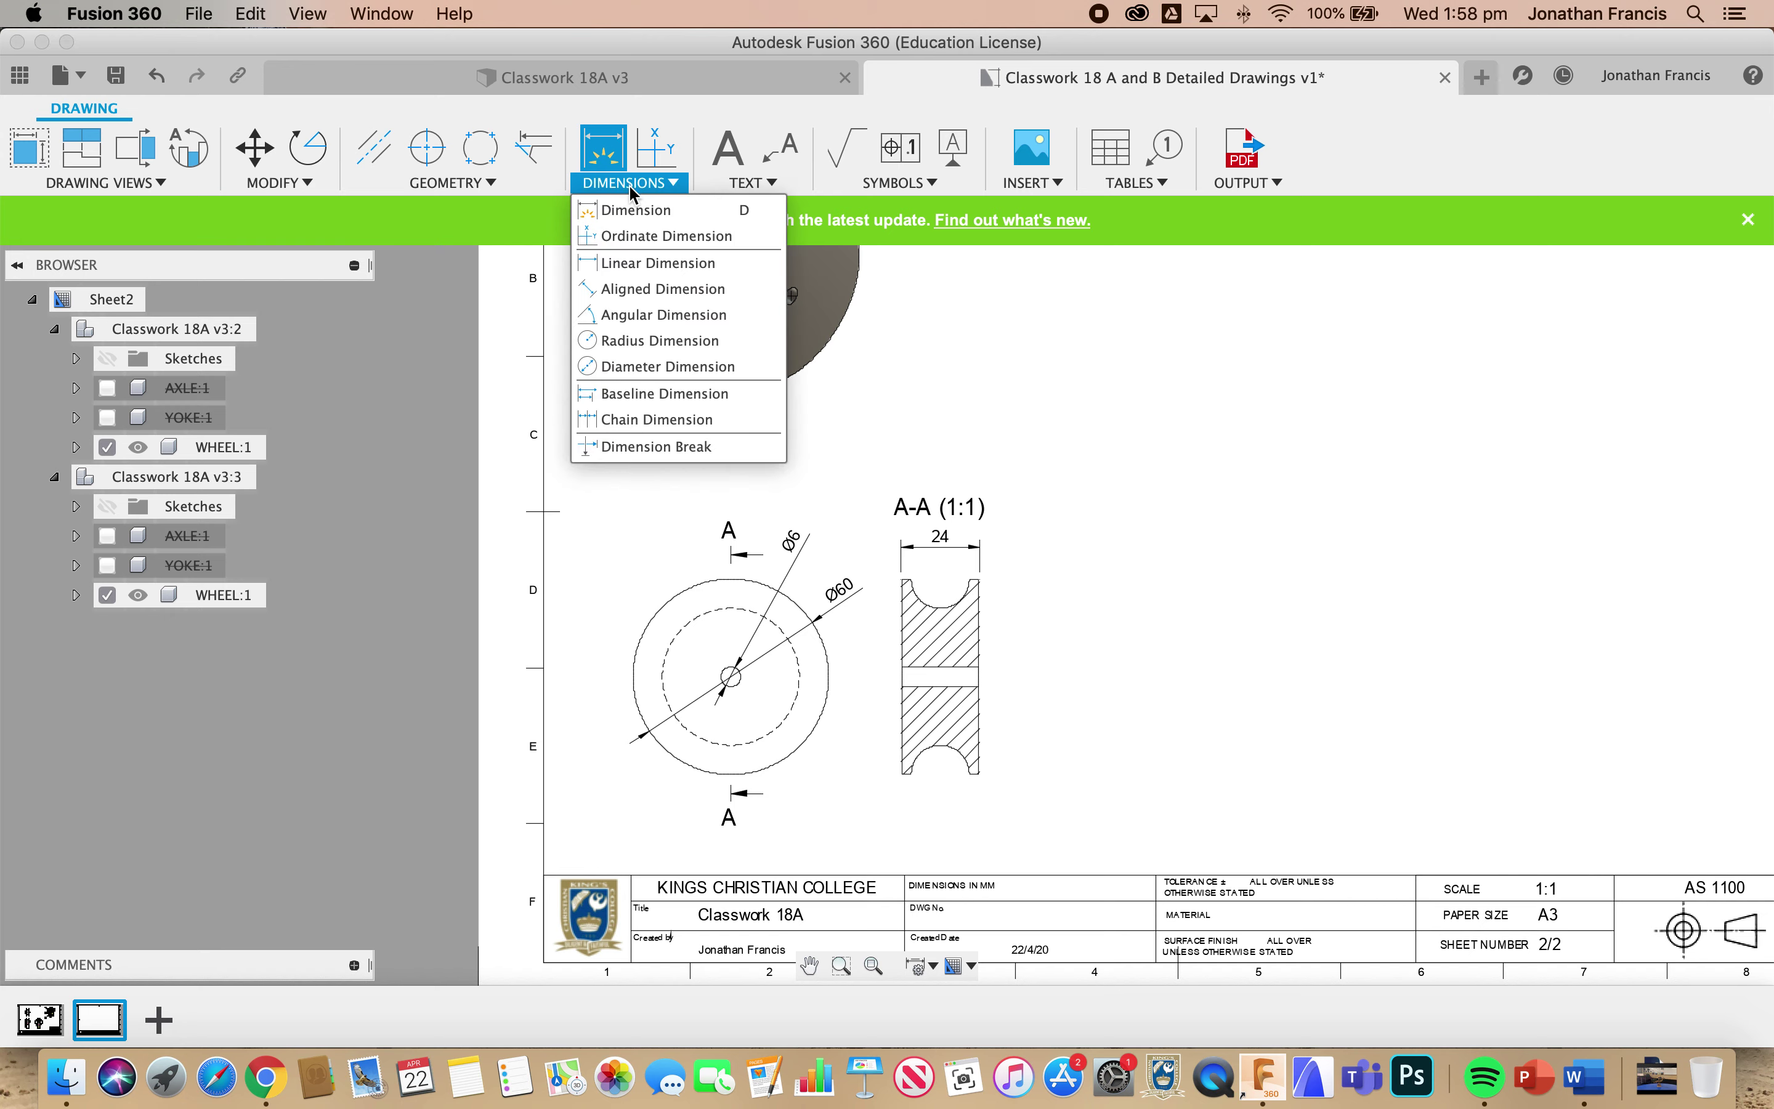
left_click(660, 340)
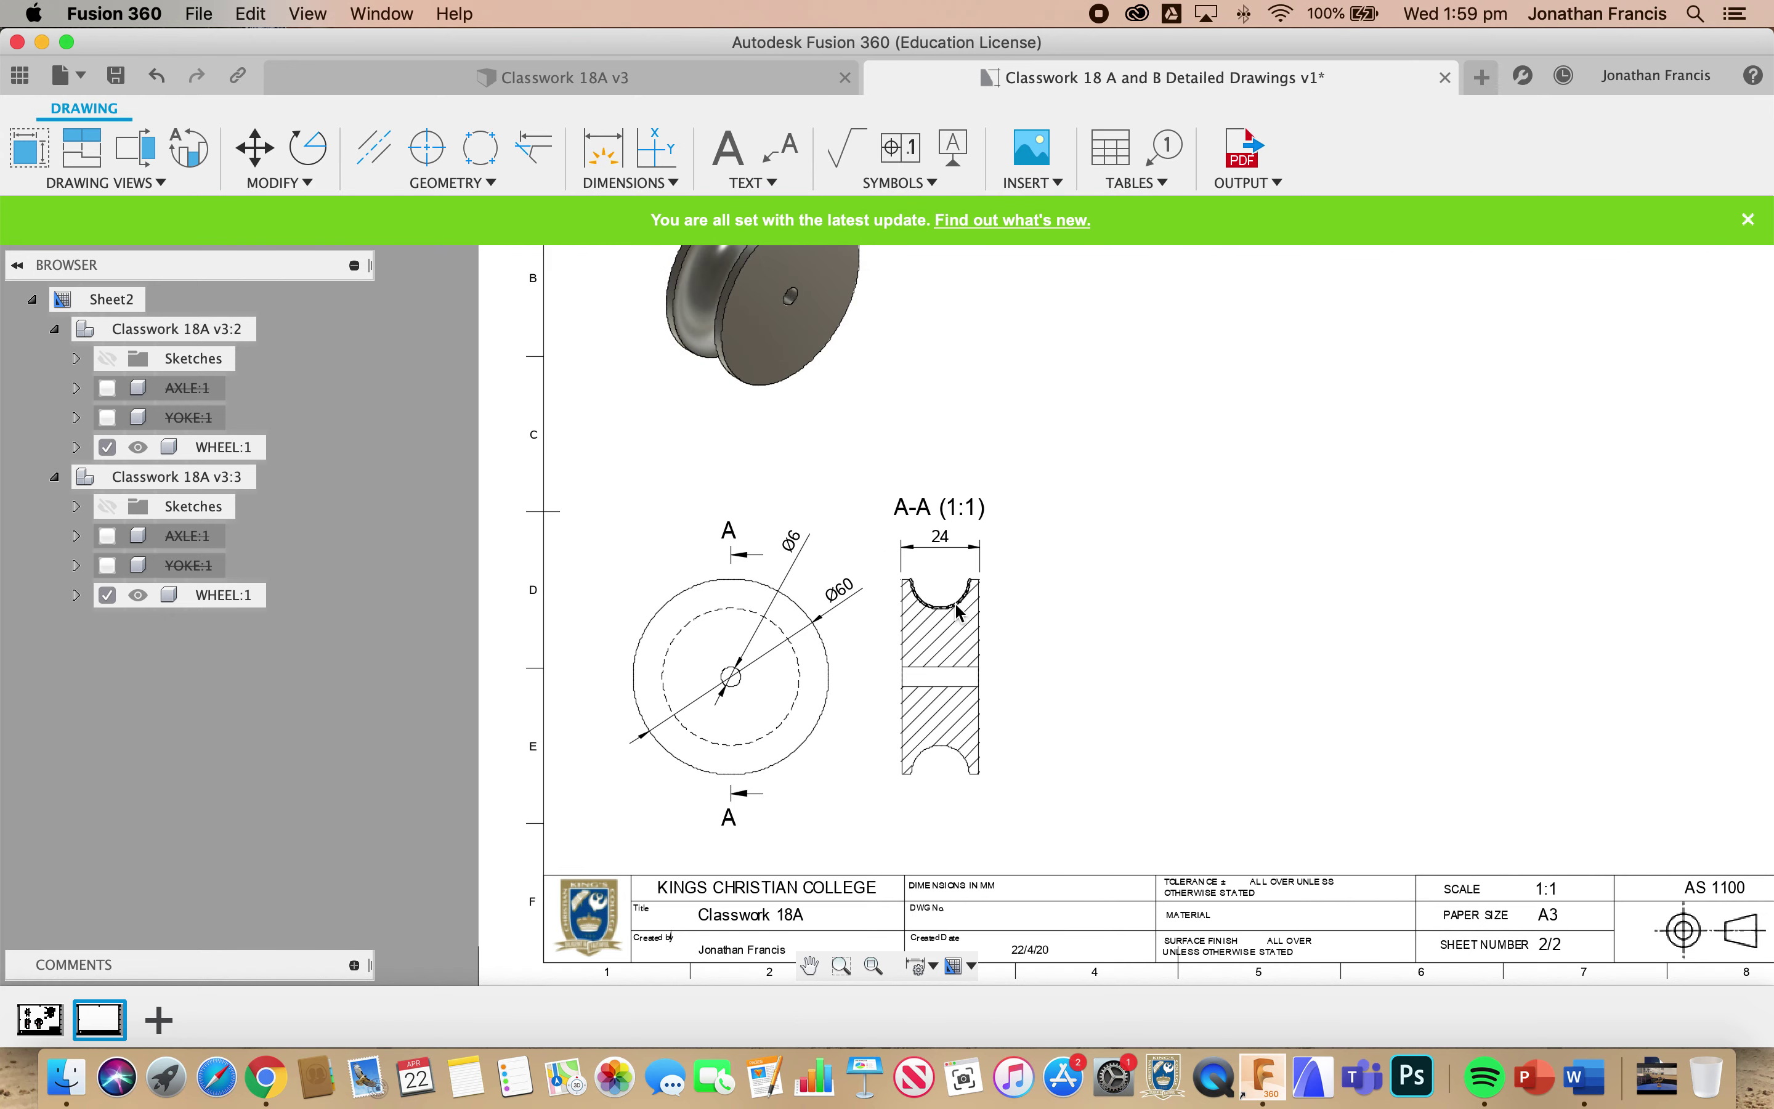
left_click(982, 617)
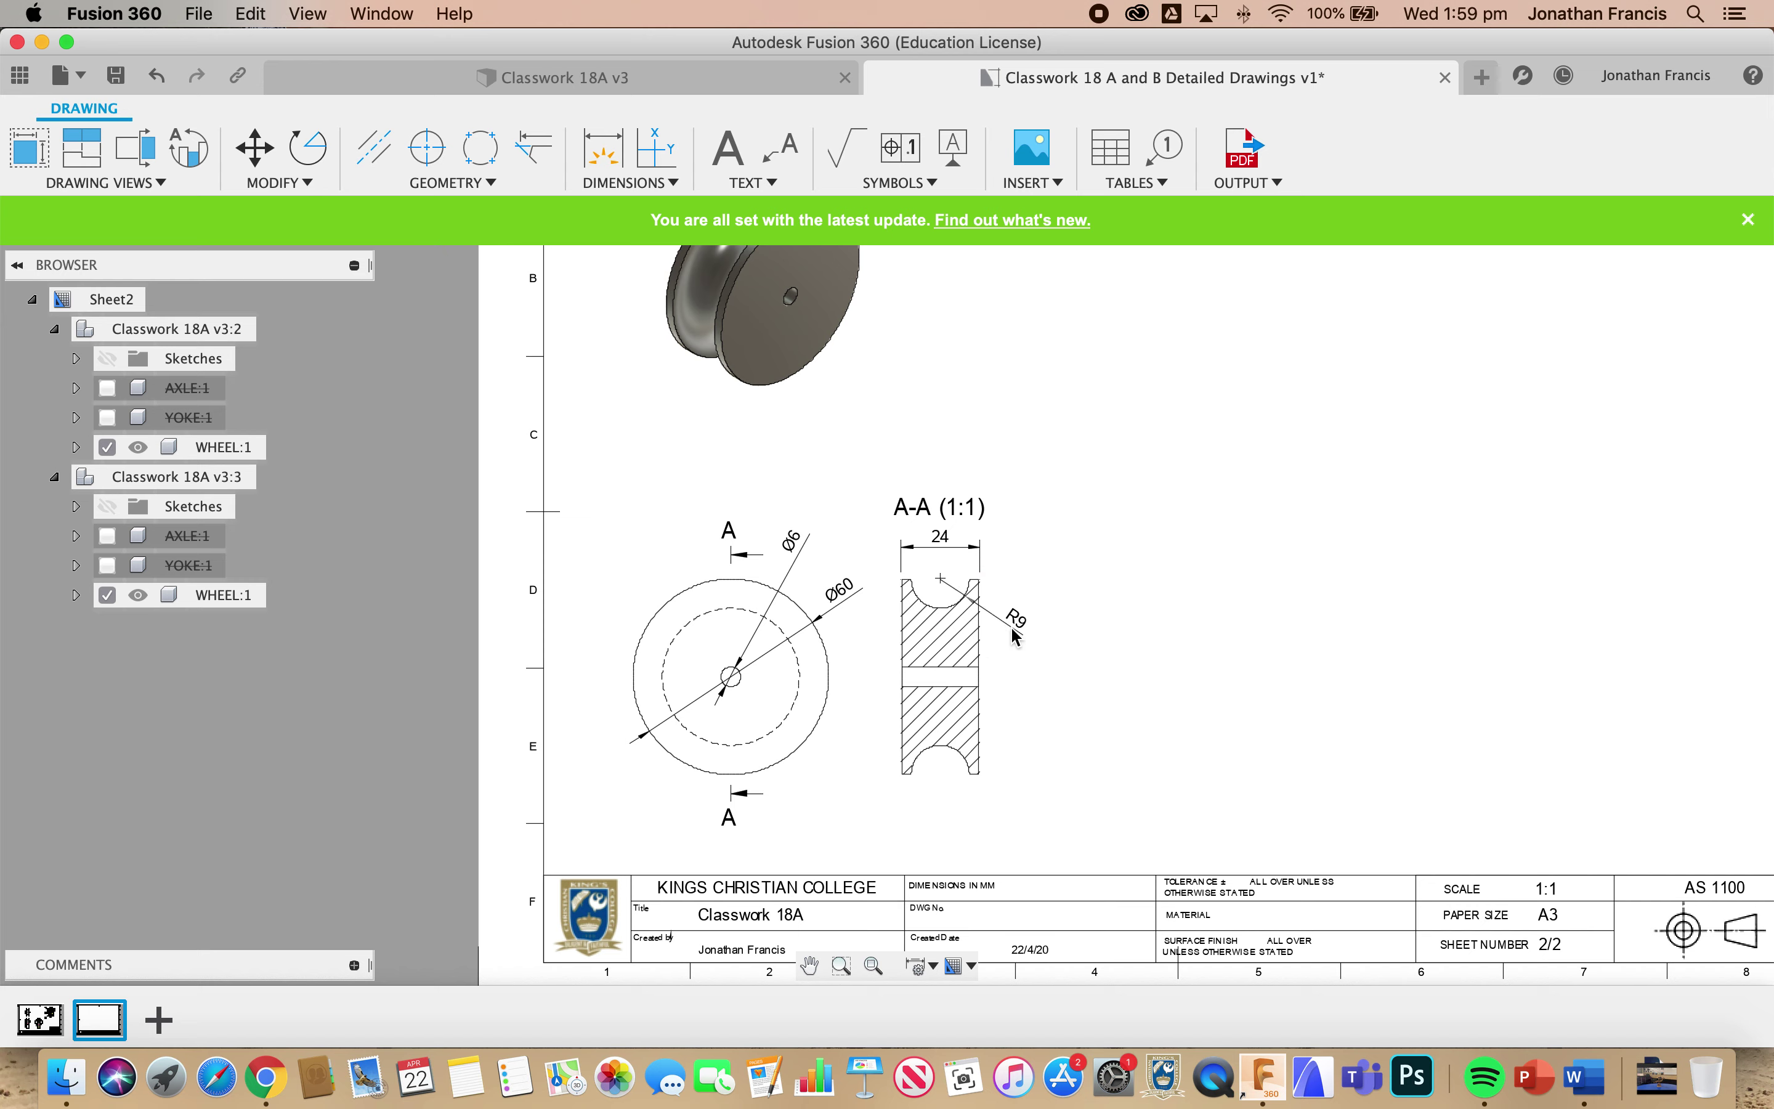
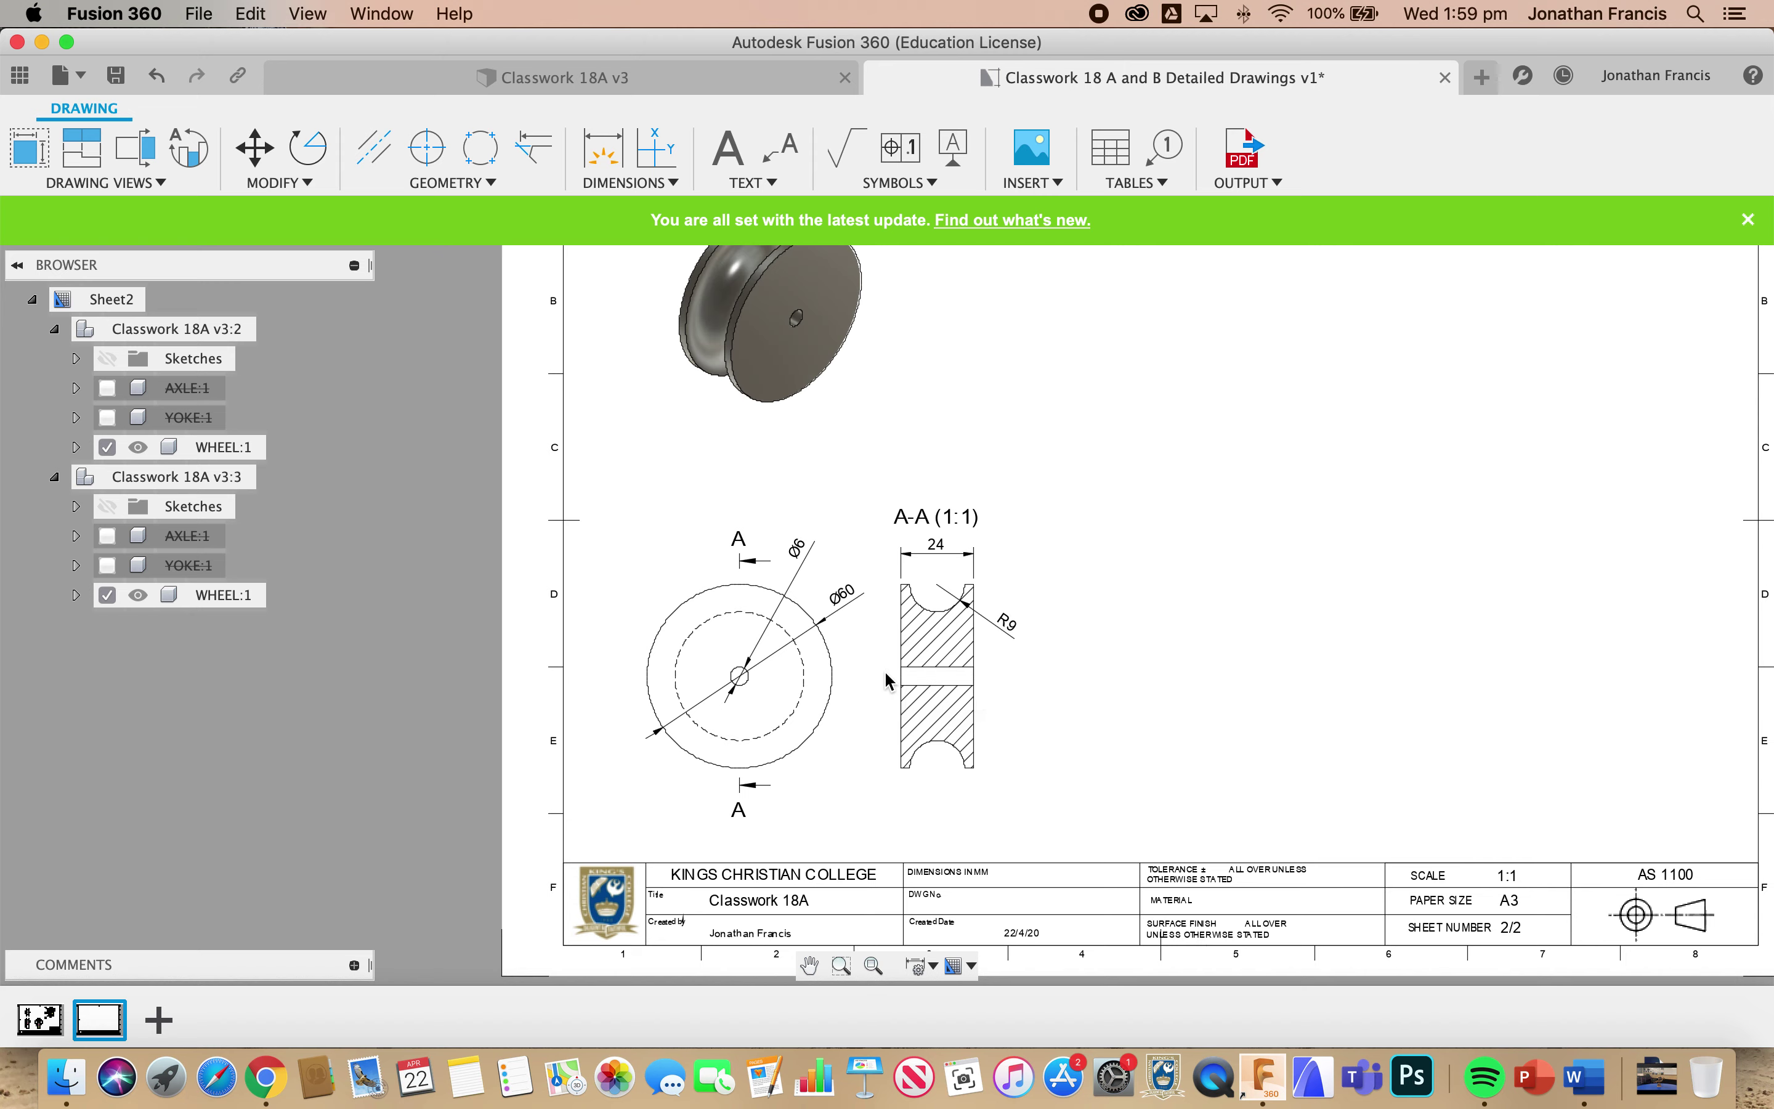
- Place a NE Isometric base view with visible and hidden edges to the right of the section view, and suppress its AXLE and WHEEL components
scroll(884, 671, "down", 2)
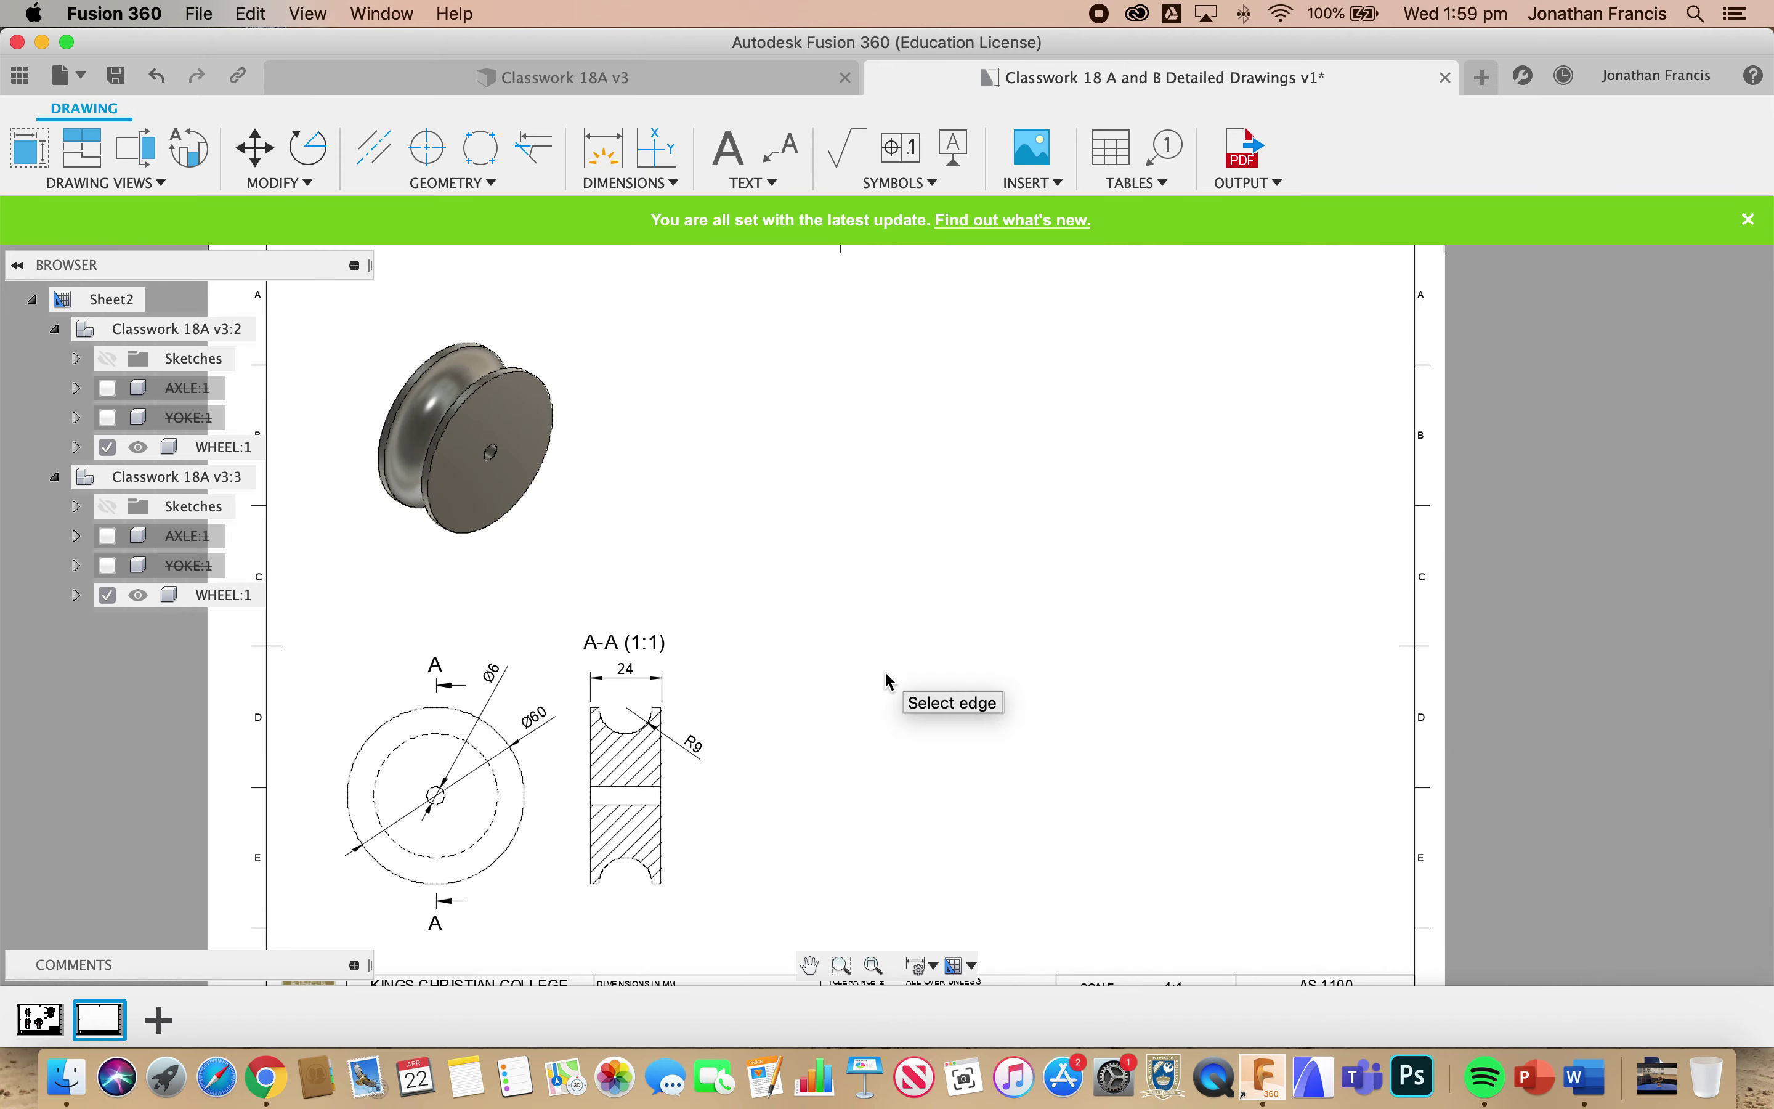
scroll(886, 693, "down", 2)
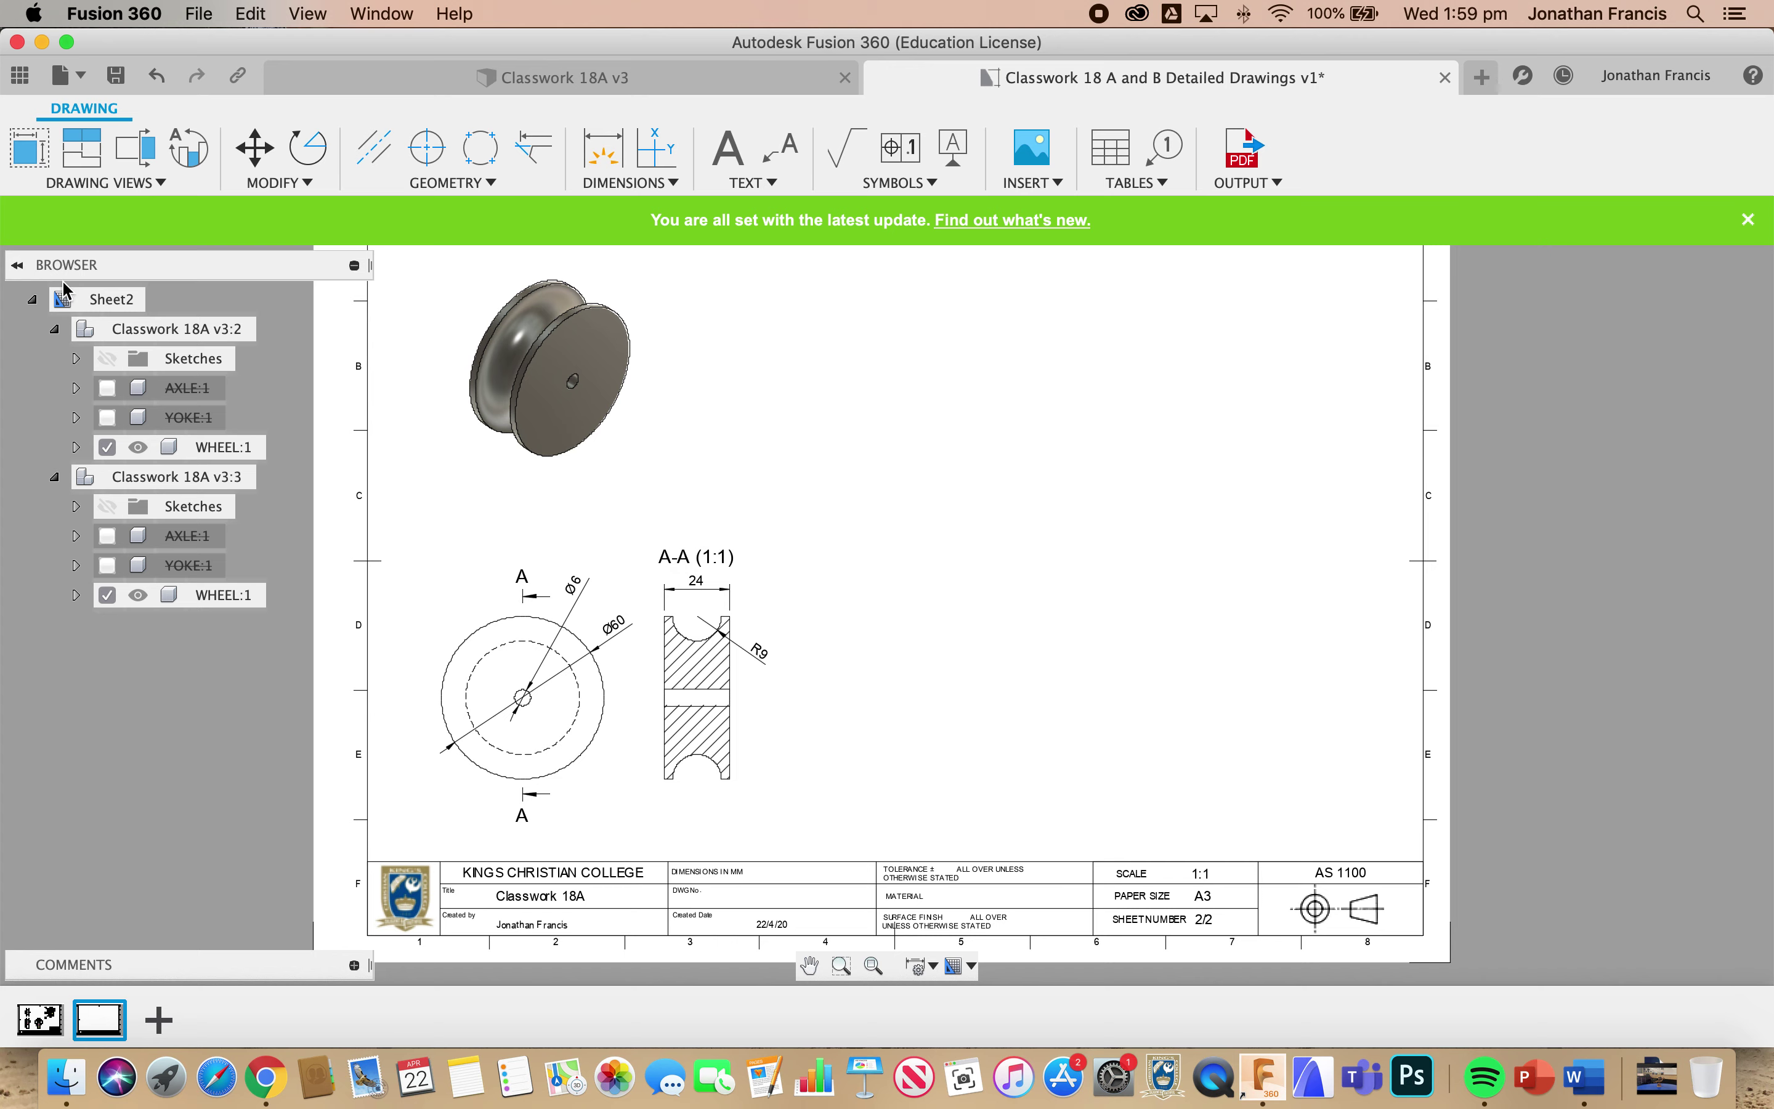
left_click(44, 156)
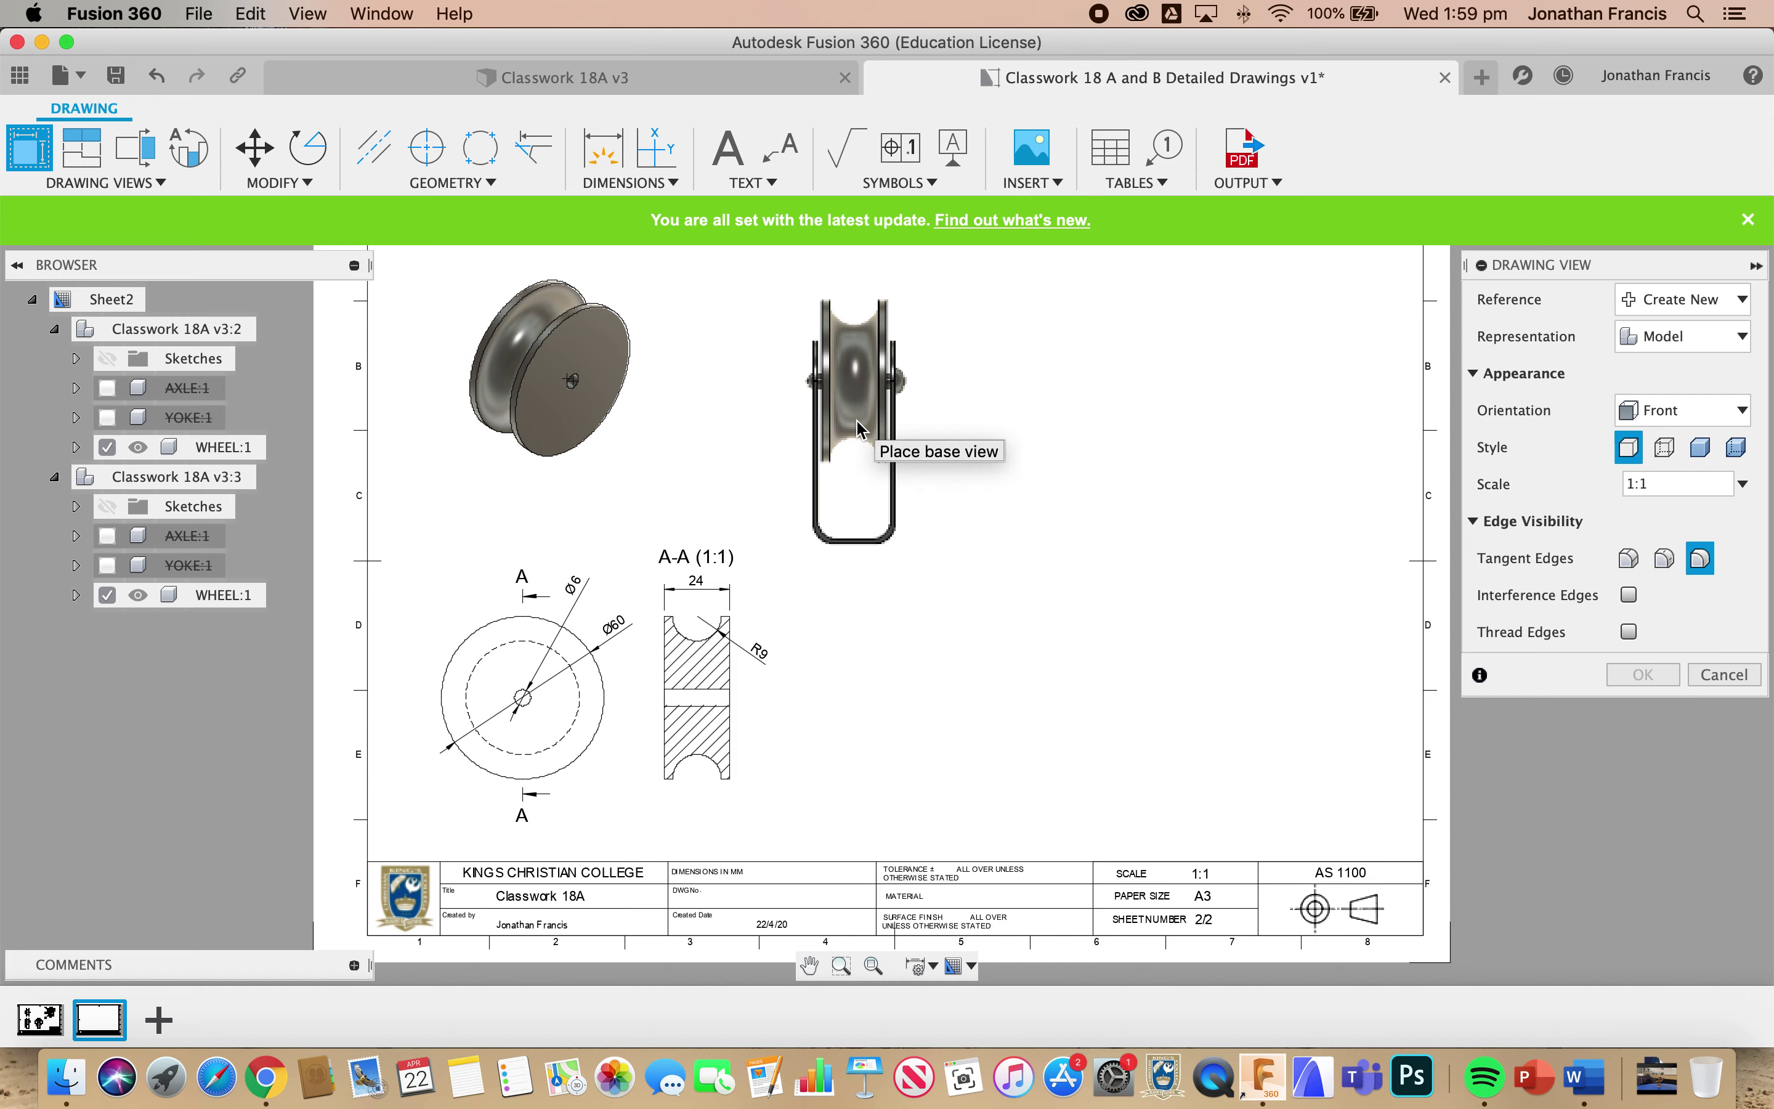
left_click(1719, 412)
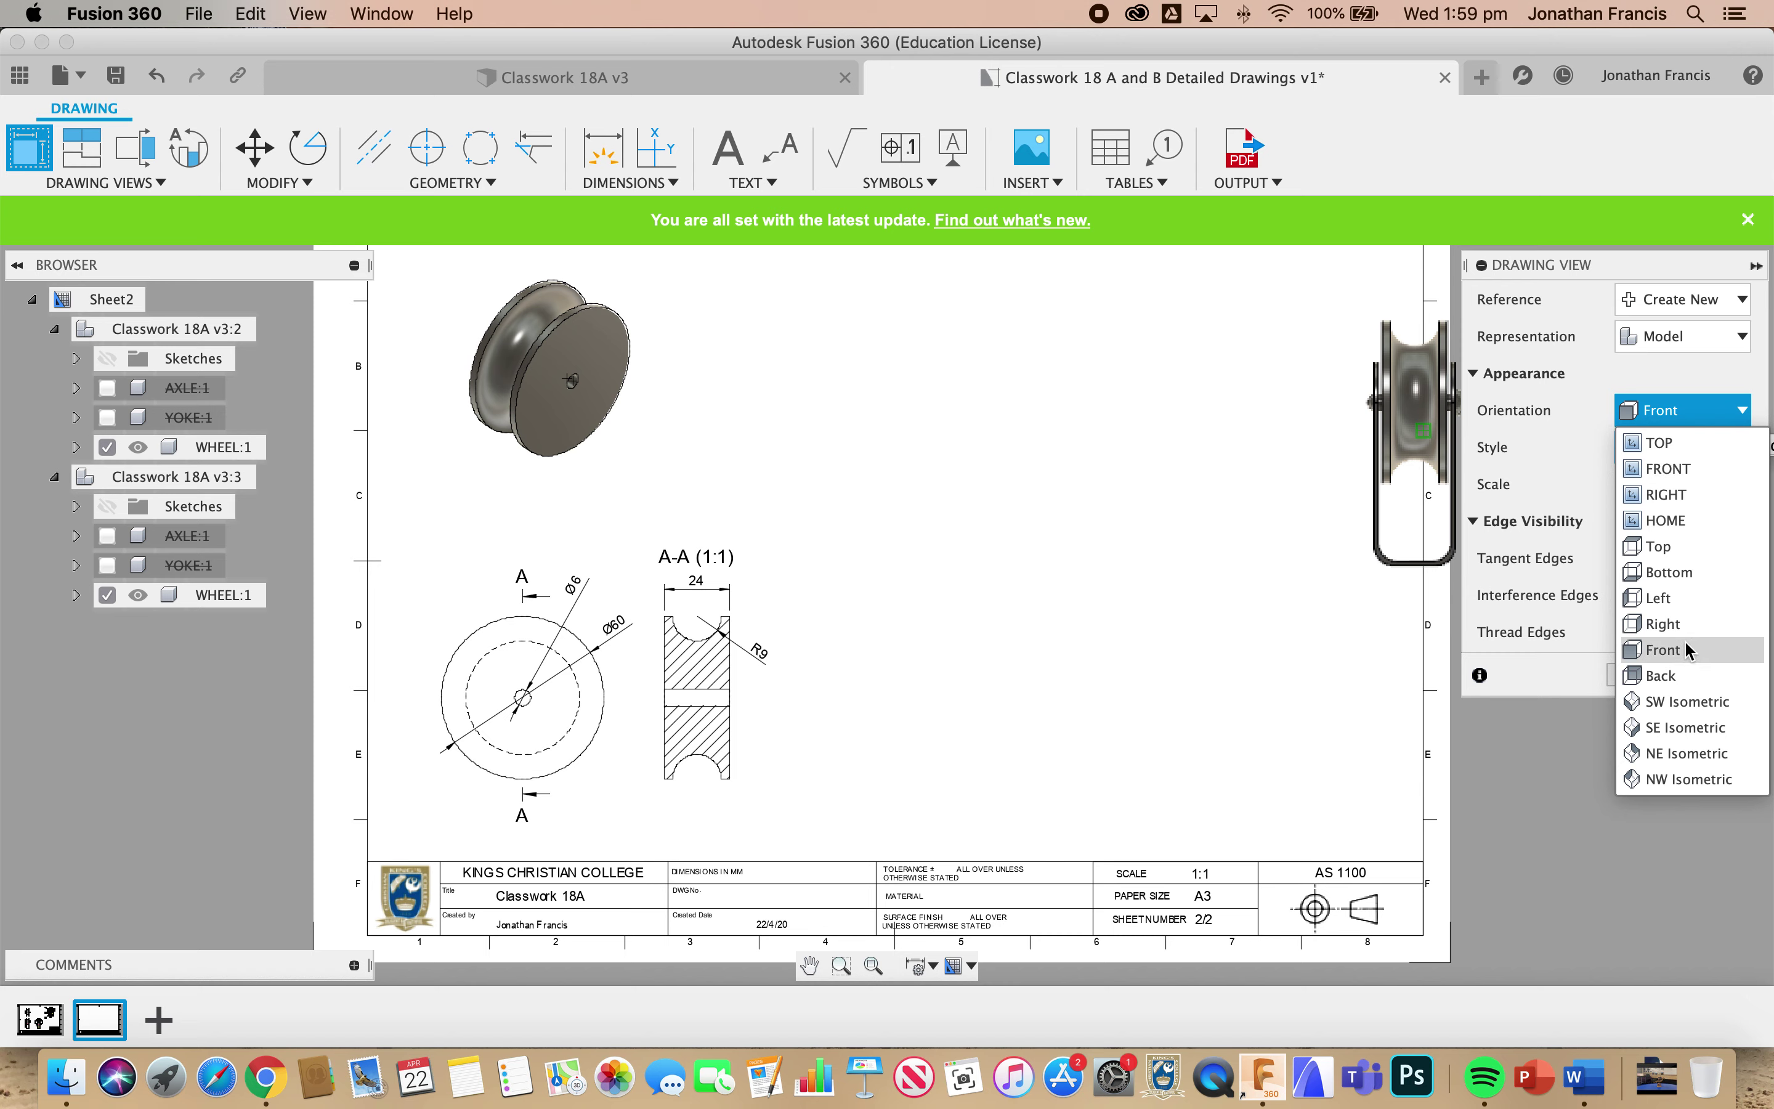
left_click(1704, 754)
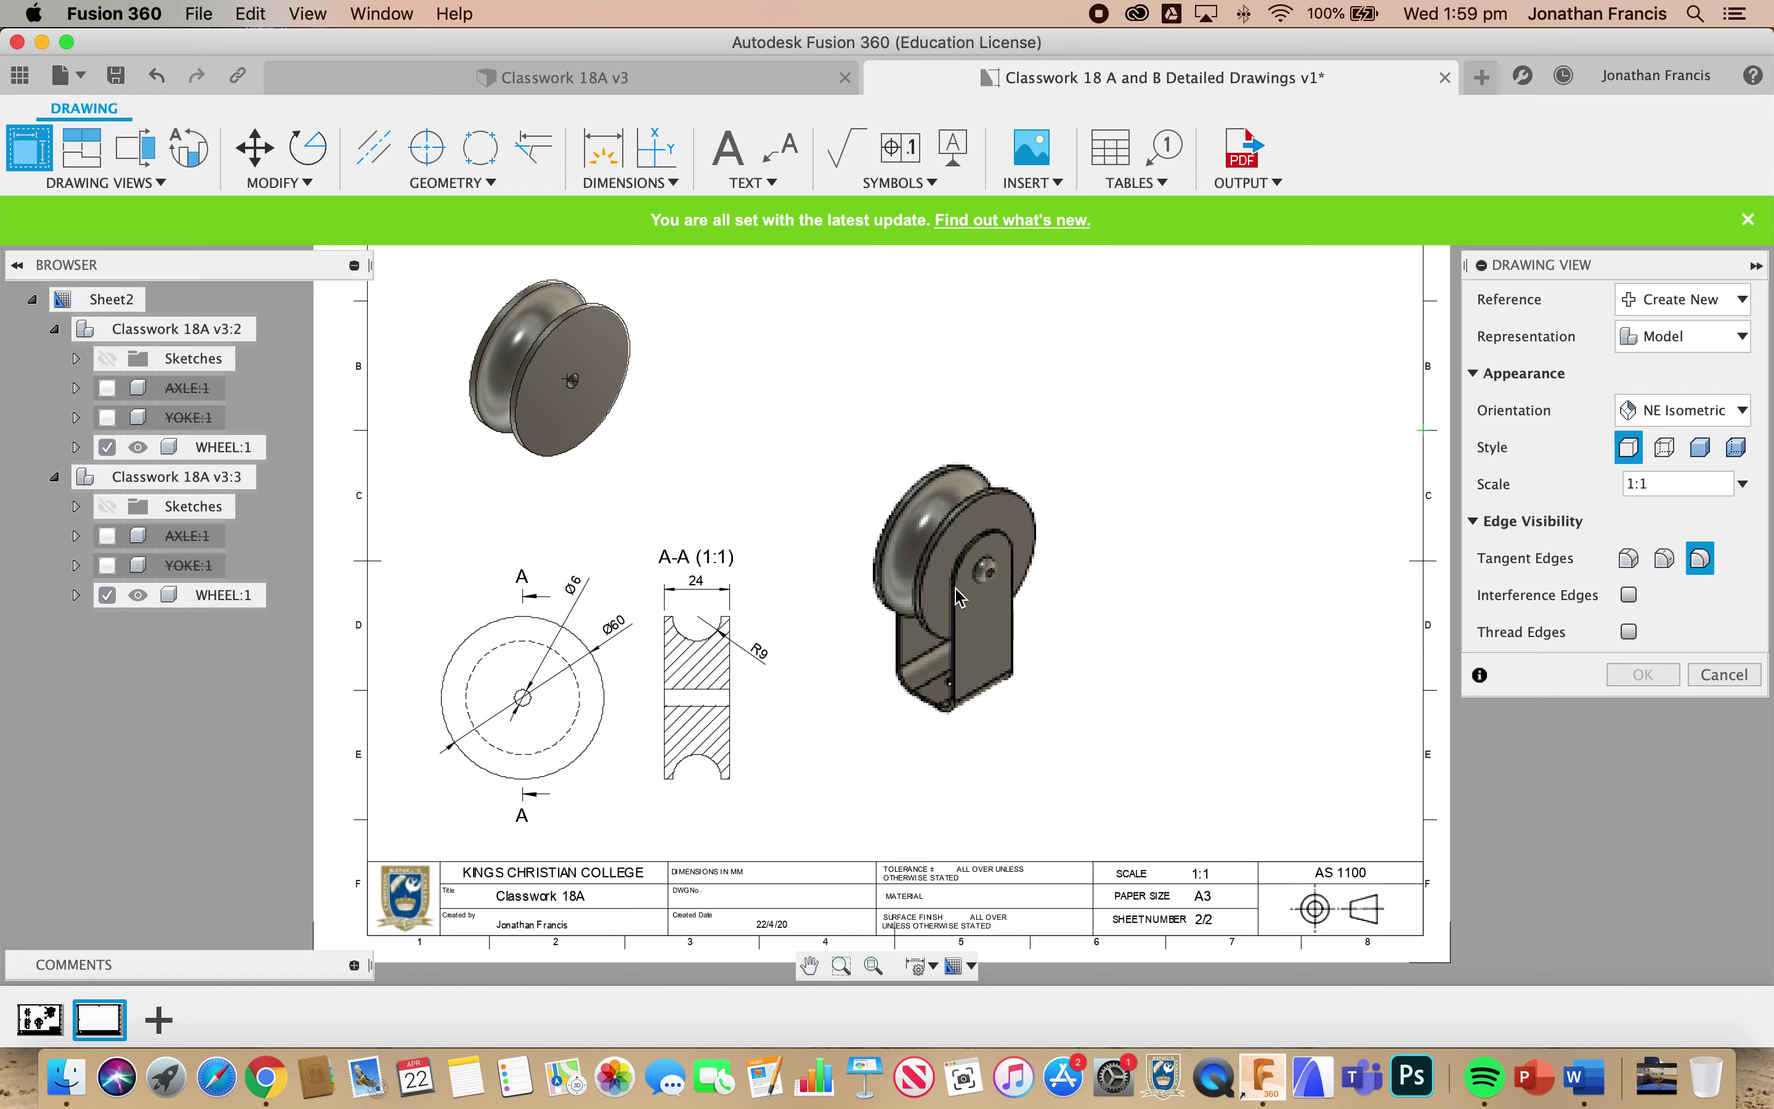
left_click(962, 586)
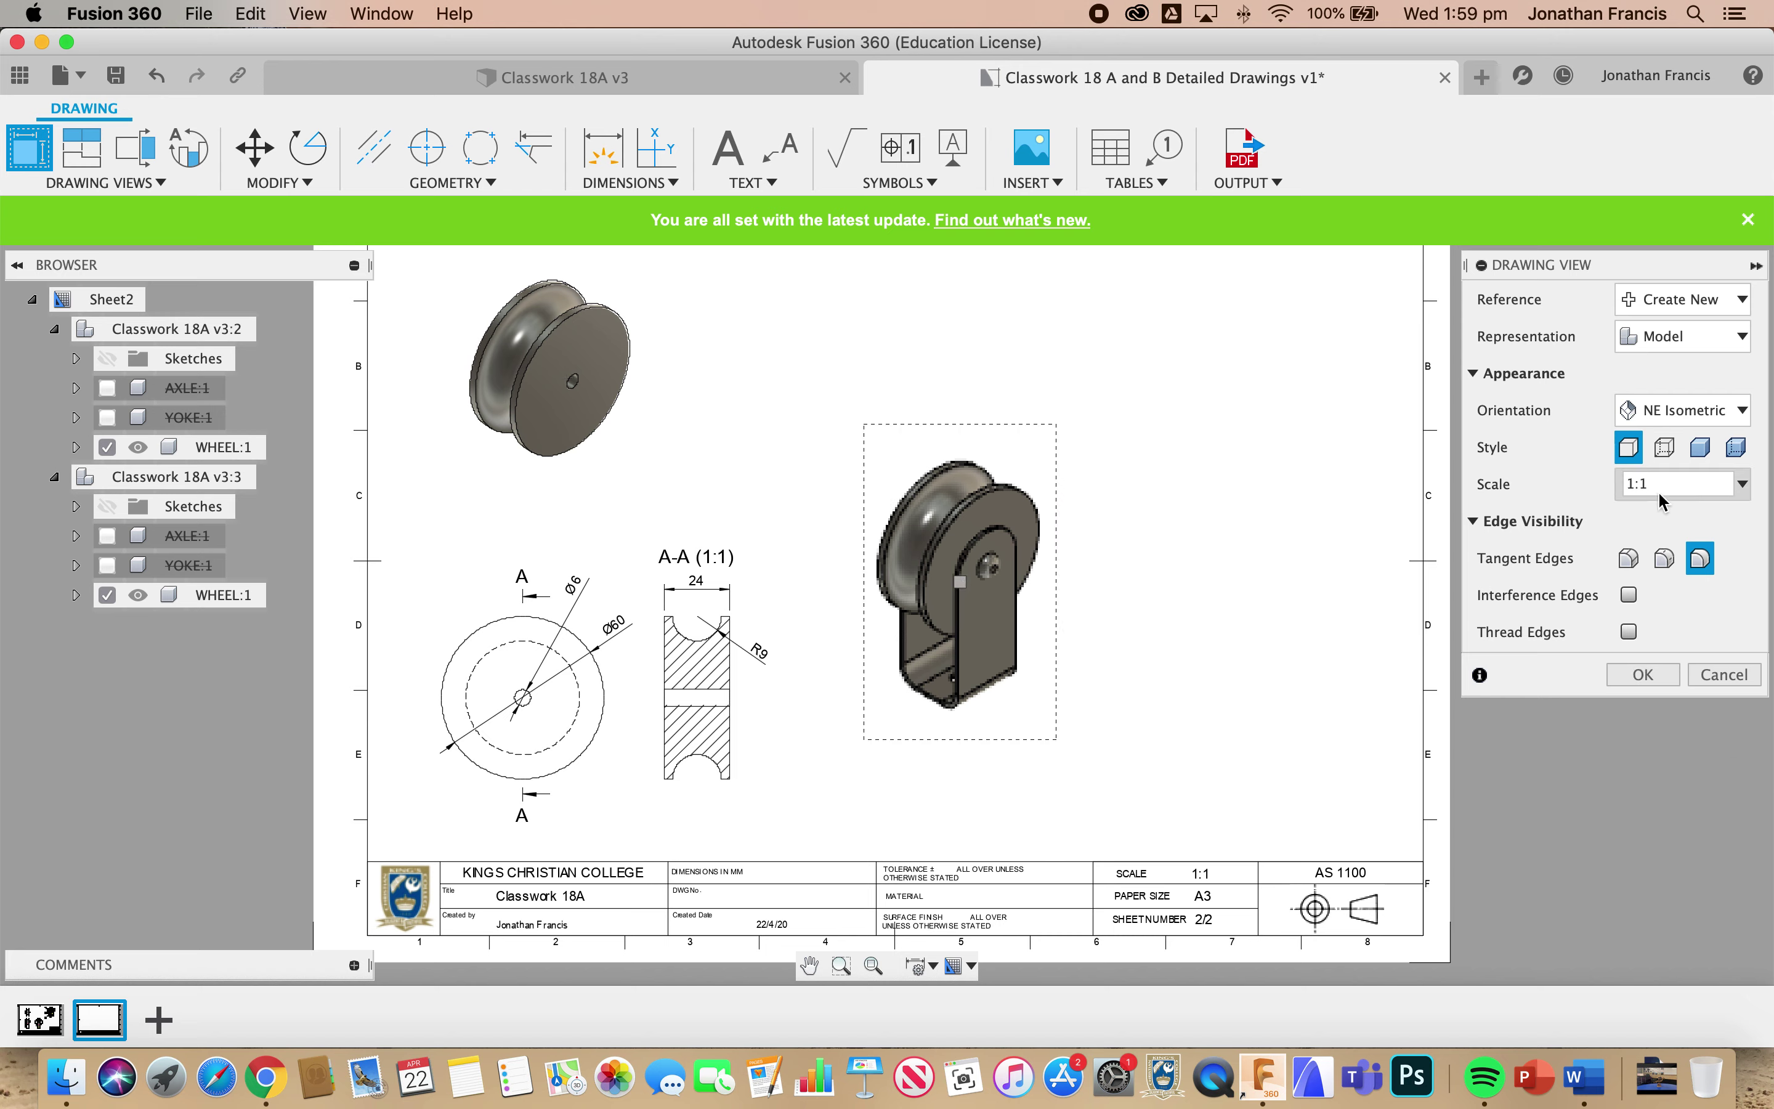
left_click(1662, 450)
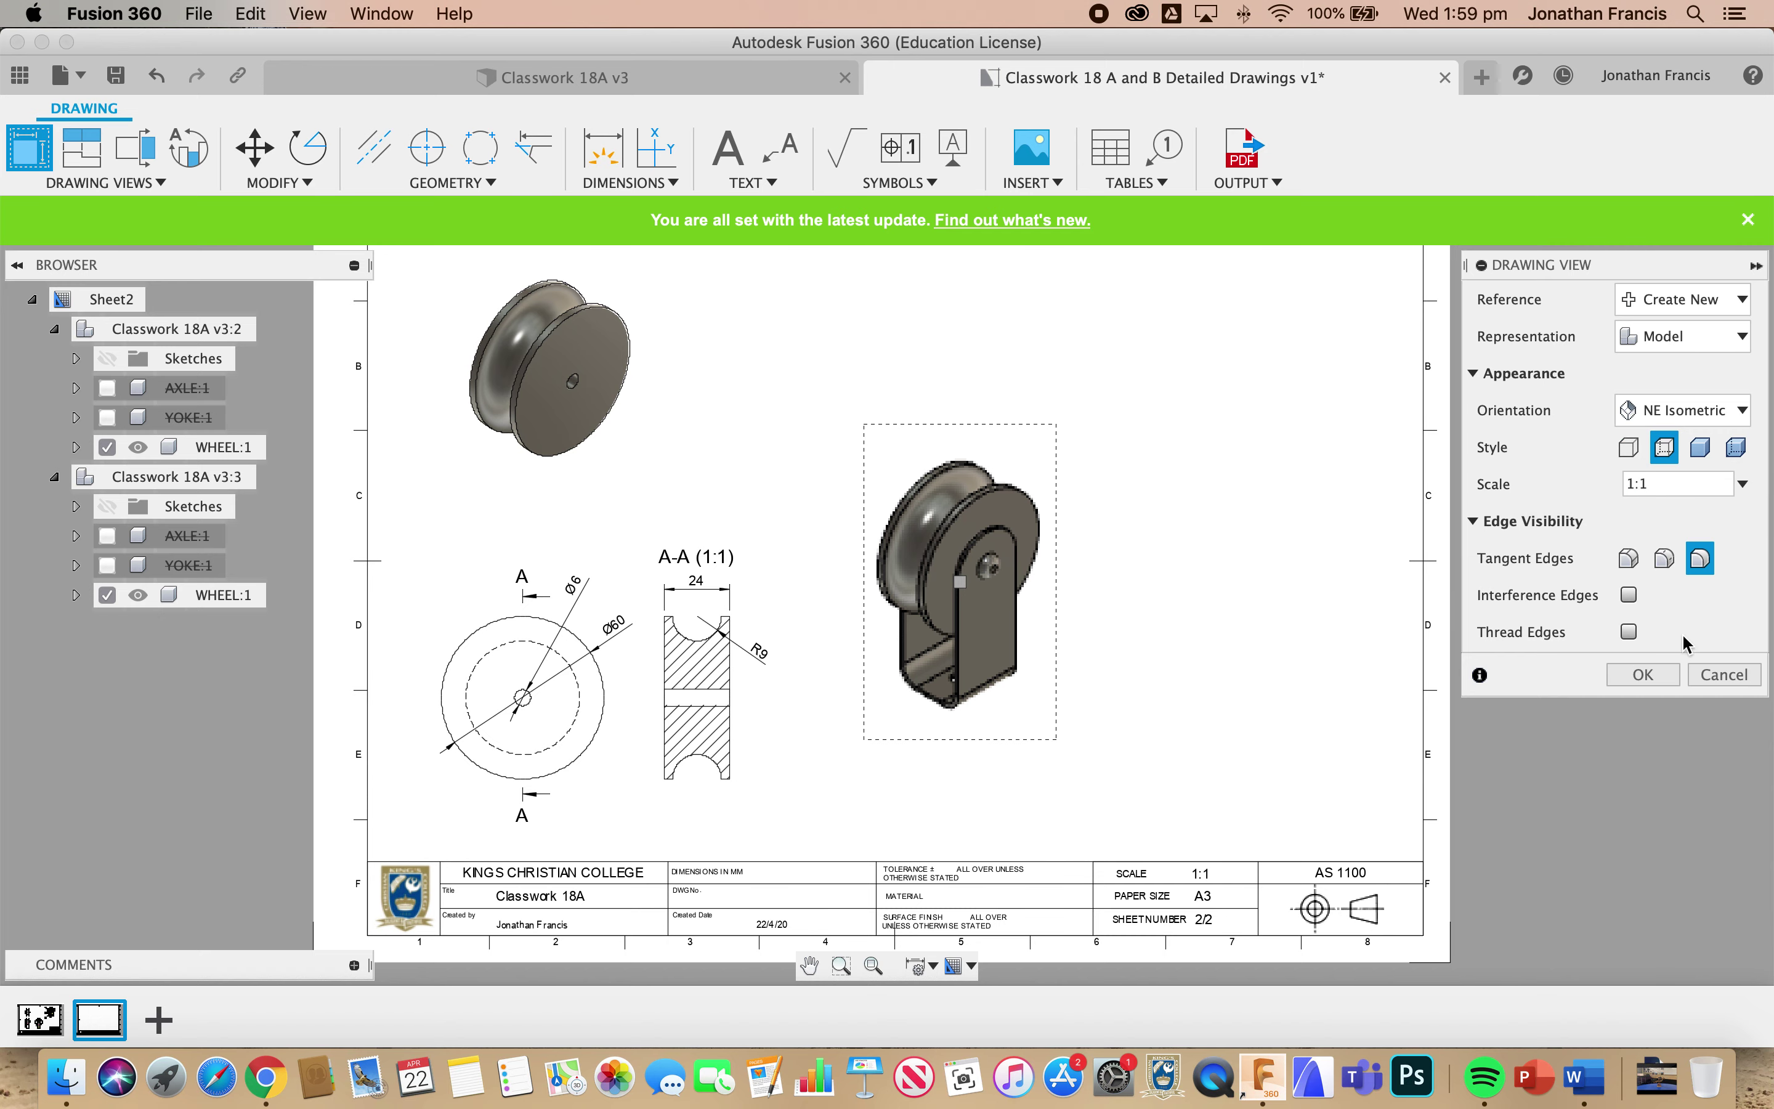
left_click(1658, 683)
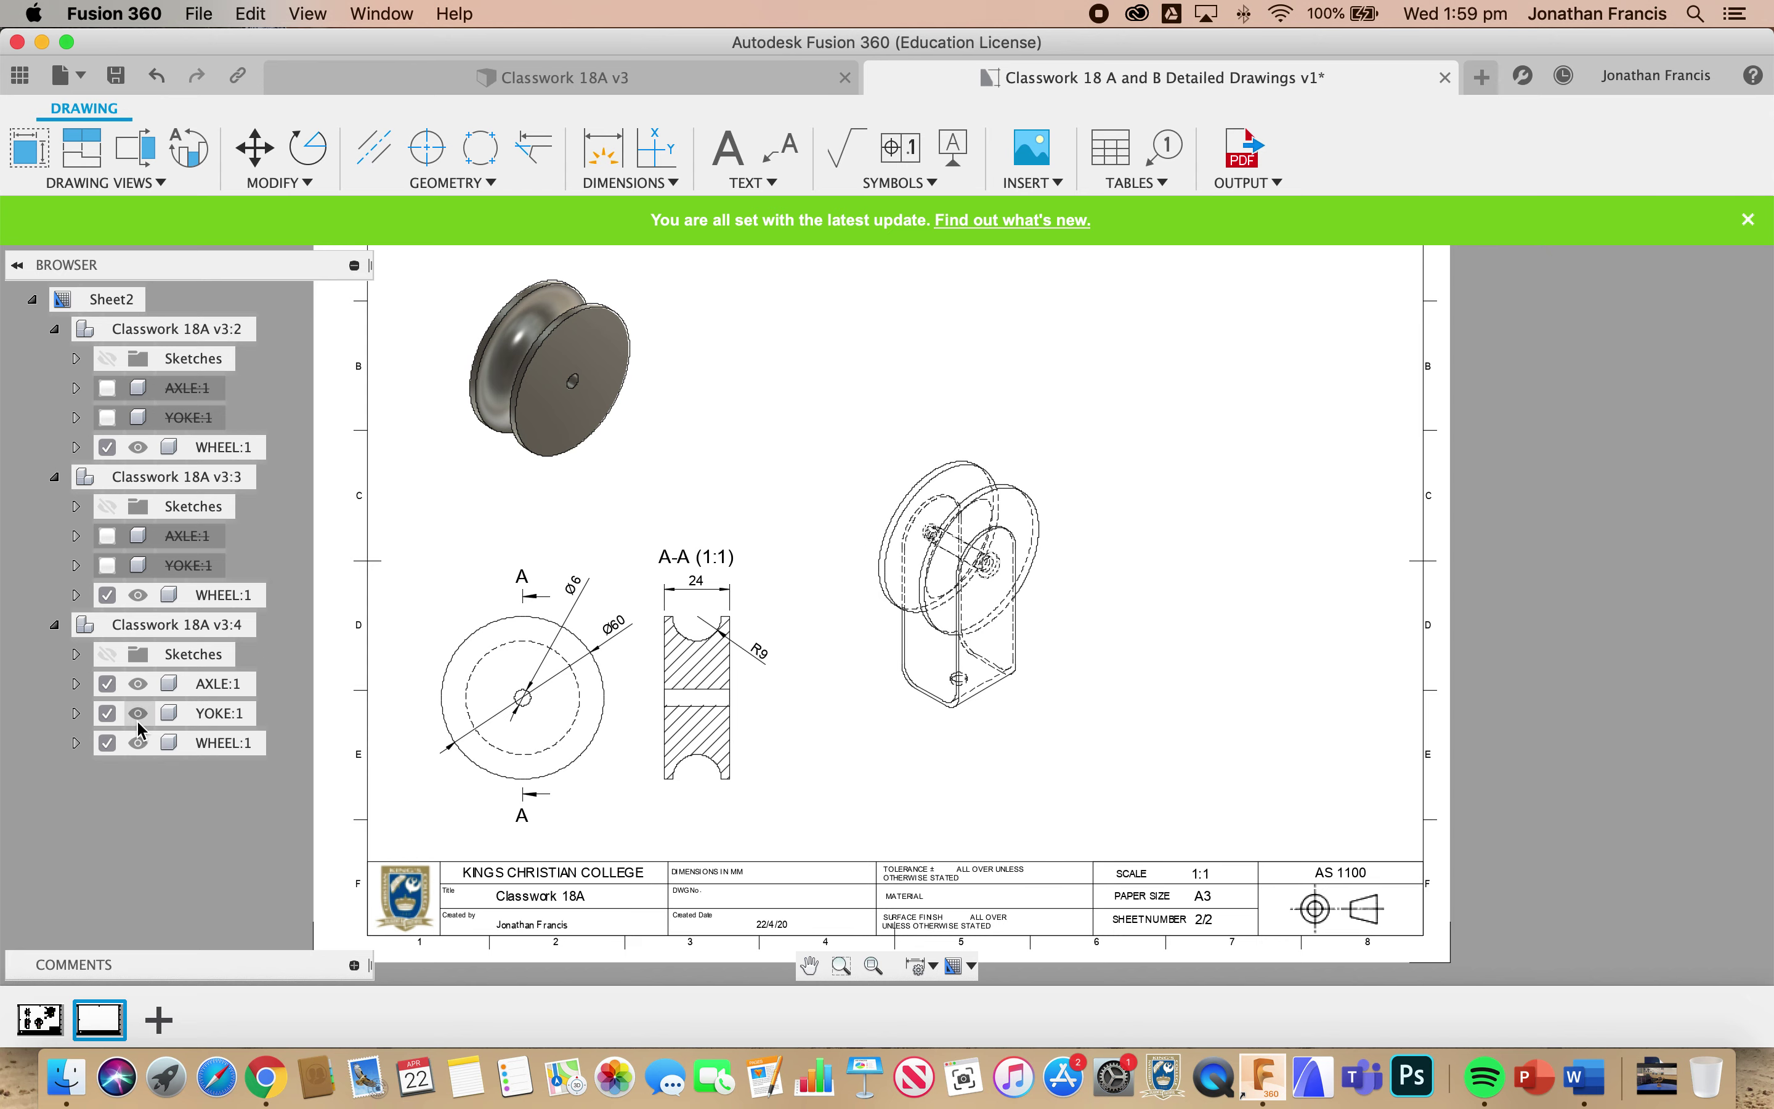
left_click(108, 684)
left_click(108, 743)
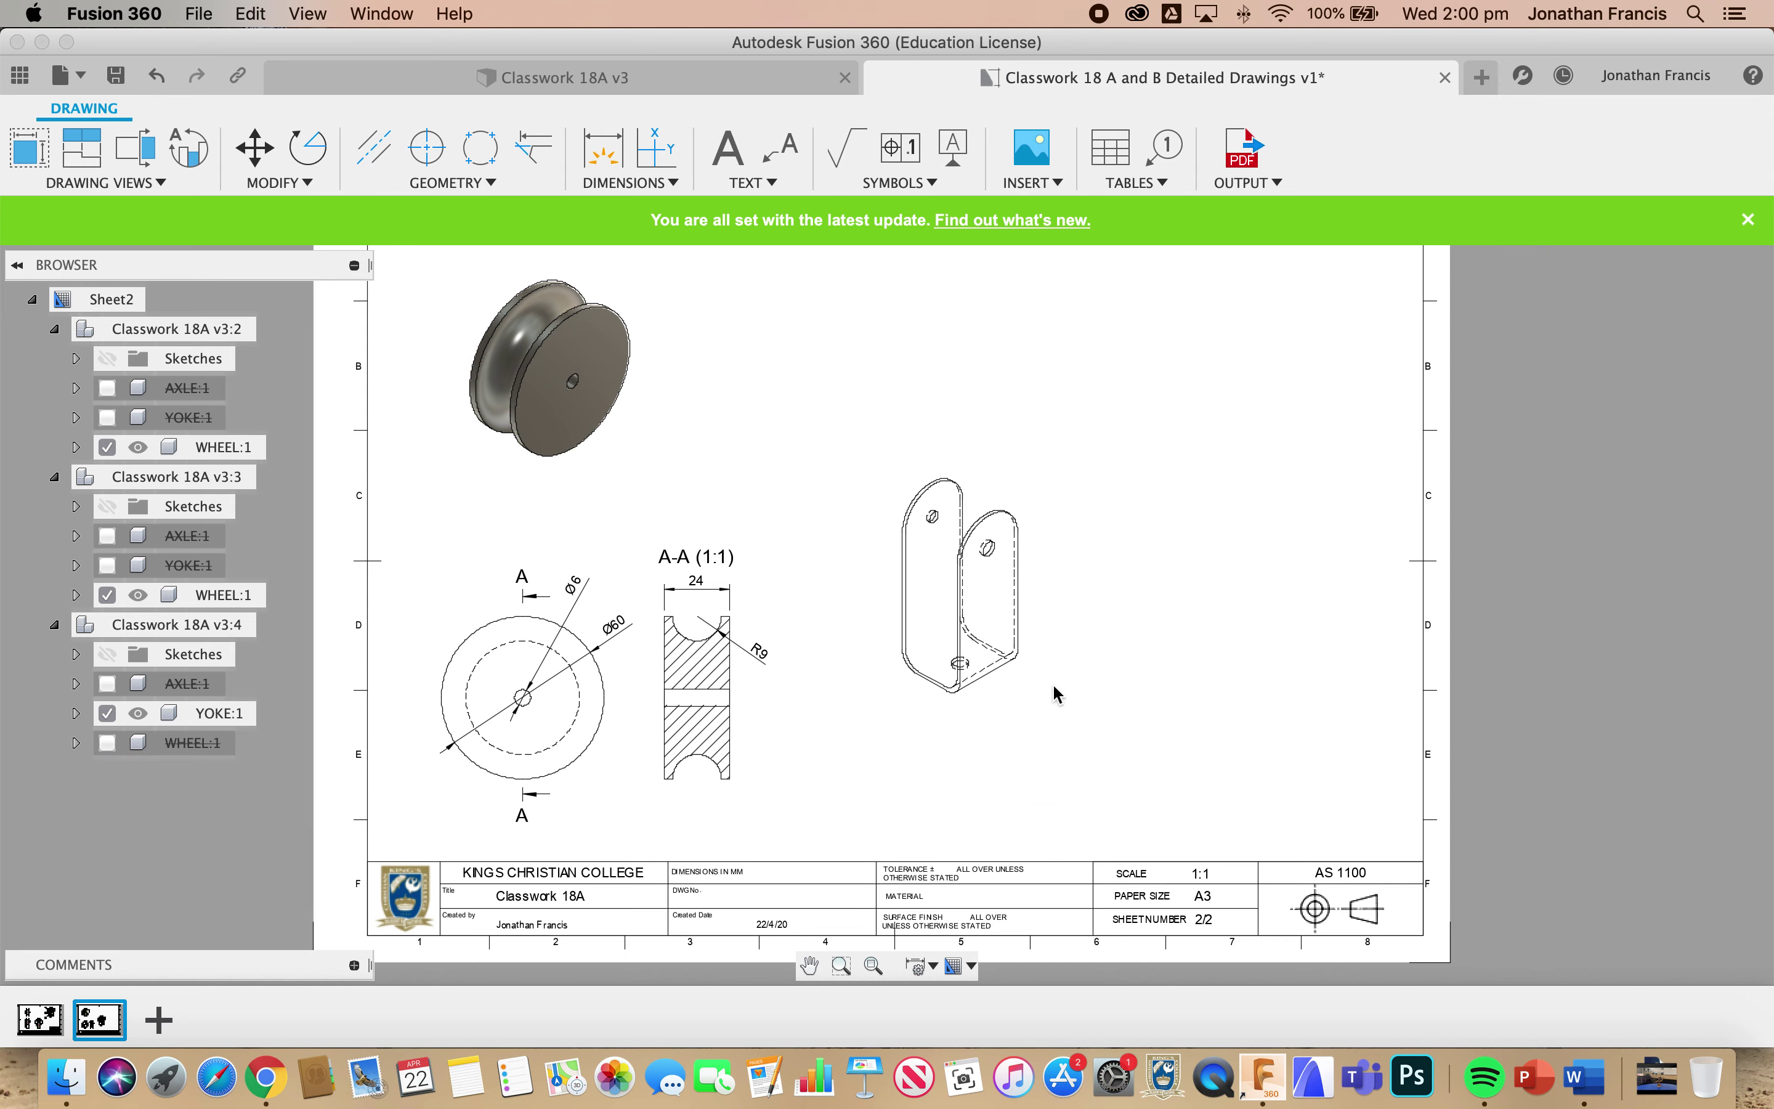
- Change the style of the yoke's isometric view to visible edges only
left_click(909, 712)
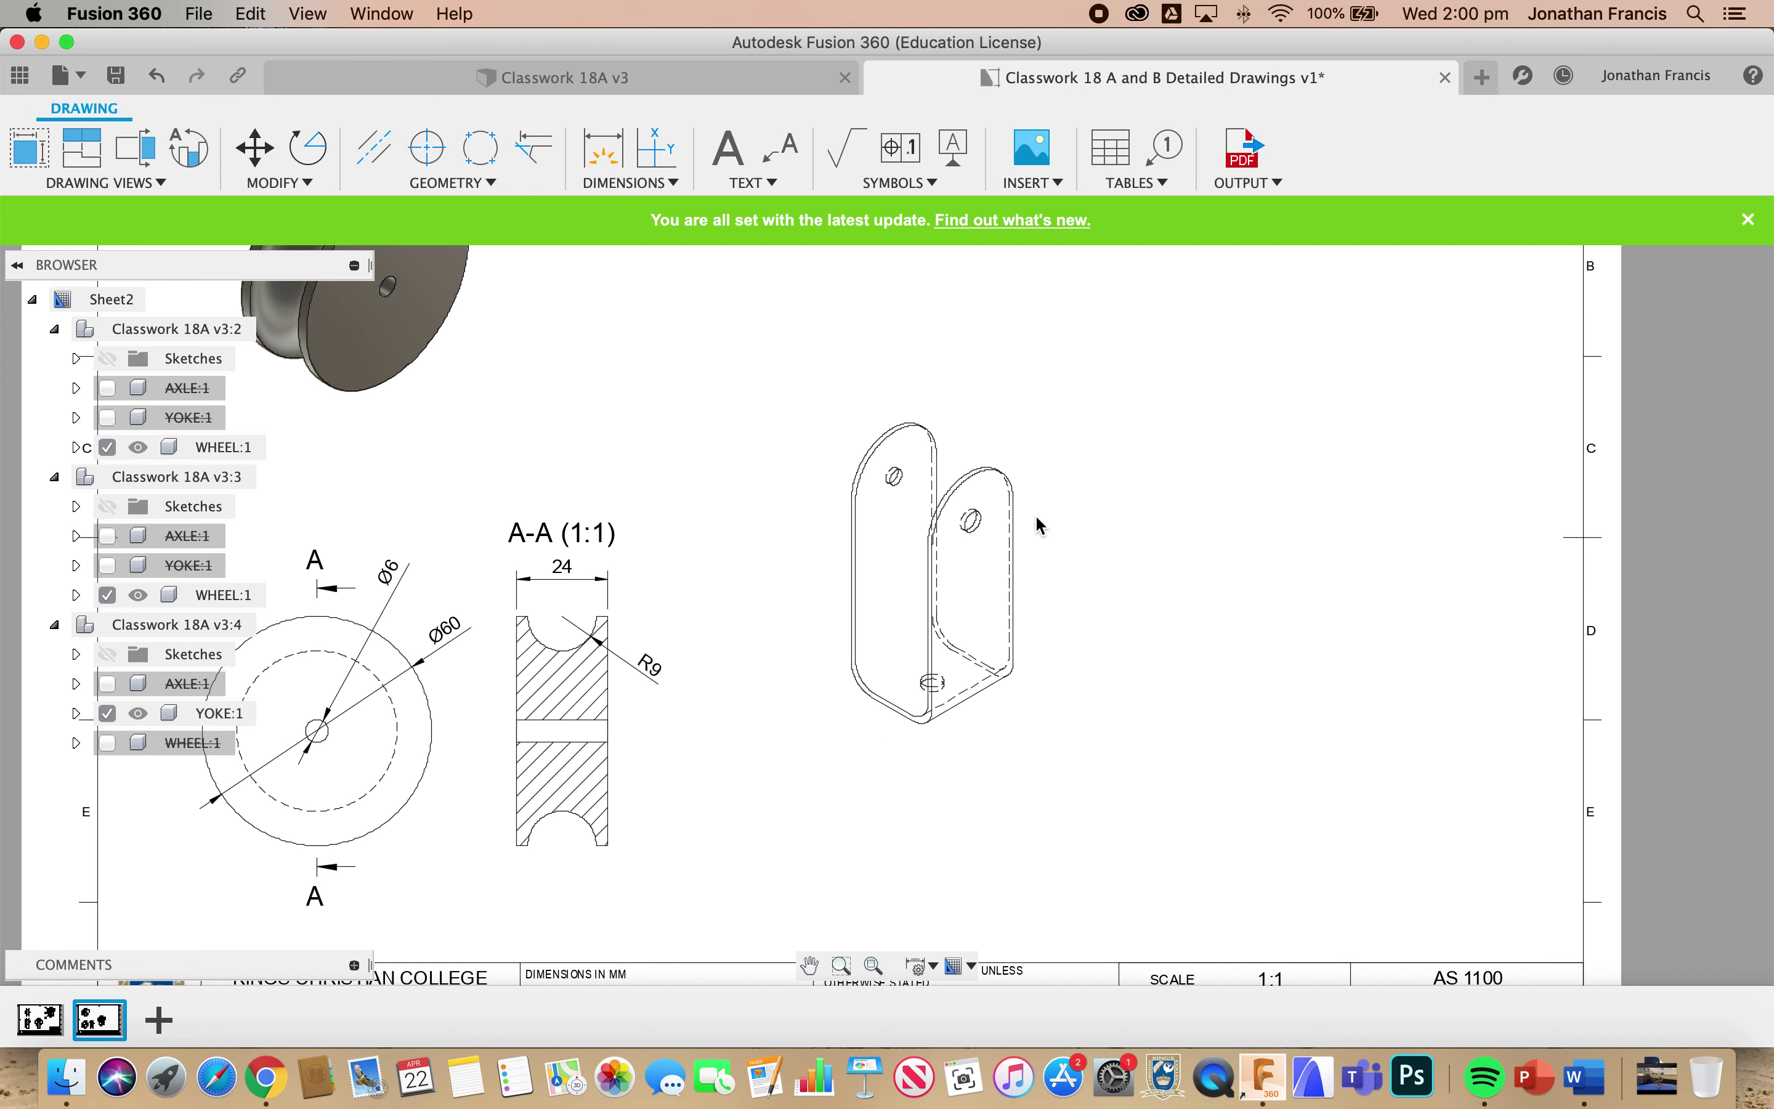
double_click(992, 571)
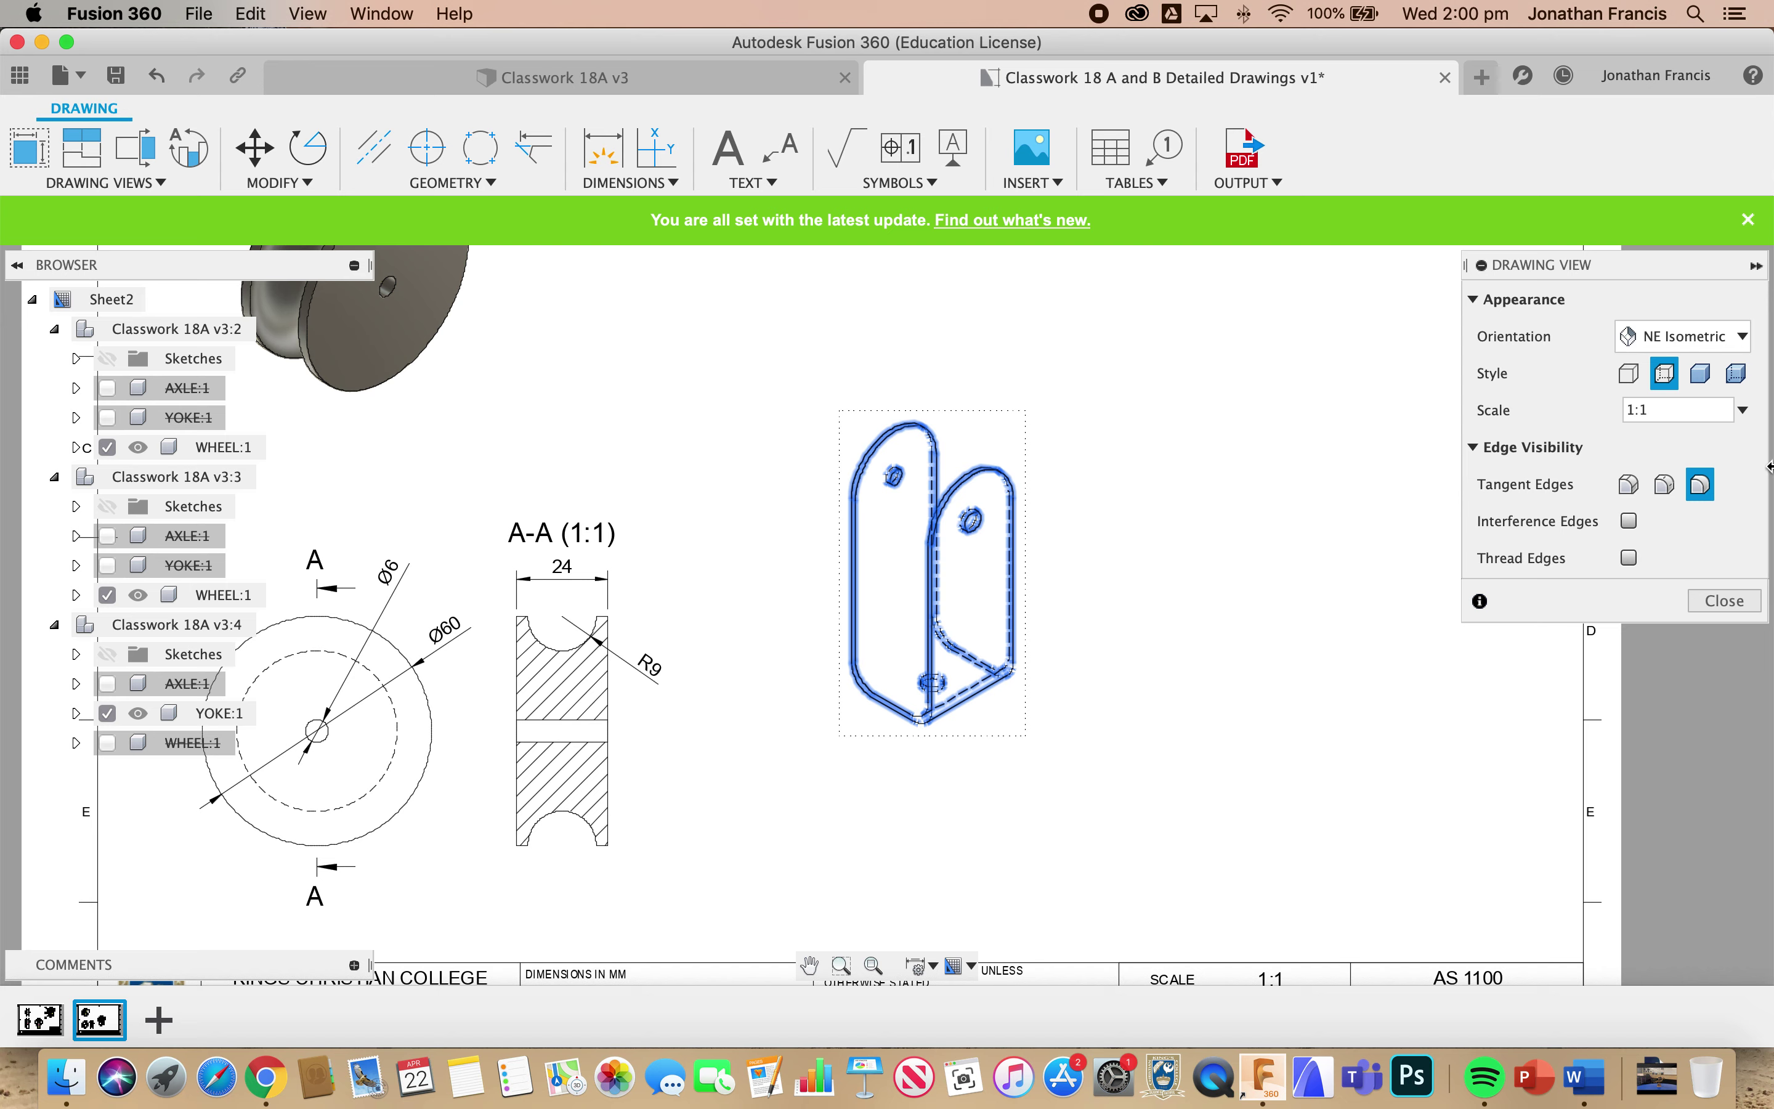
left_click(1629, 373)
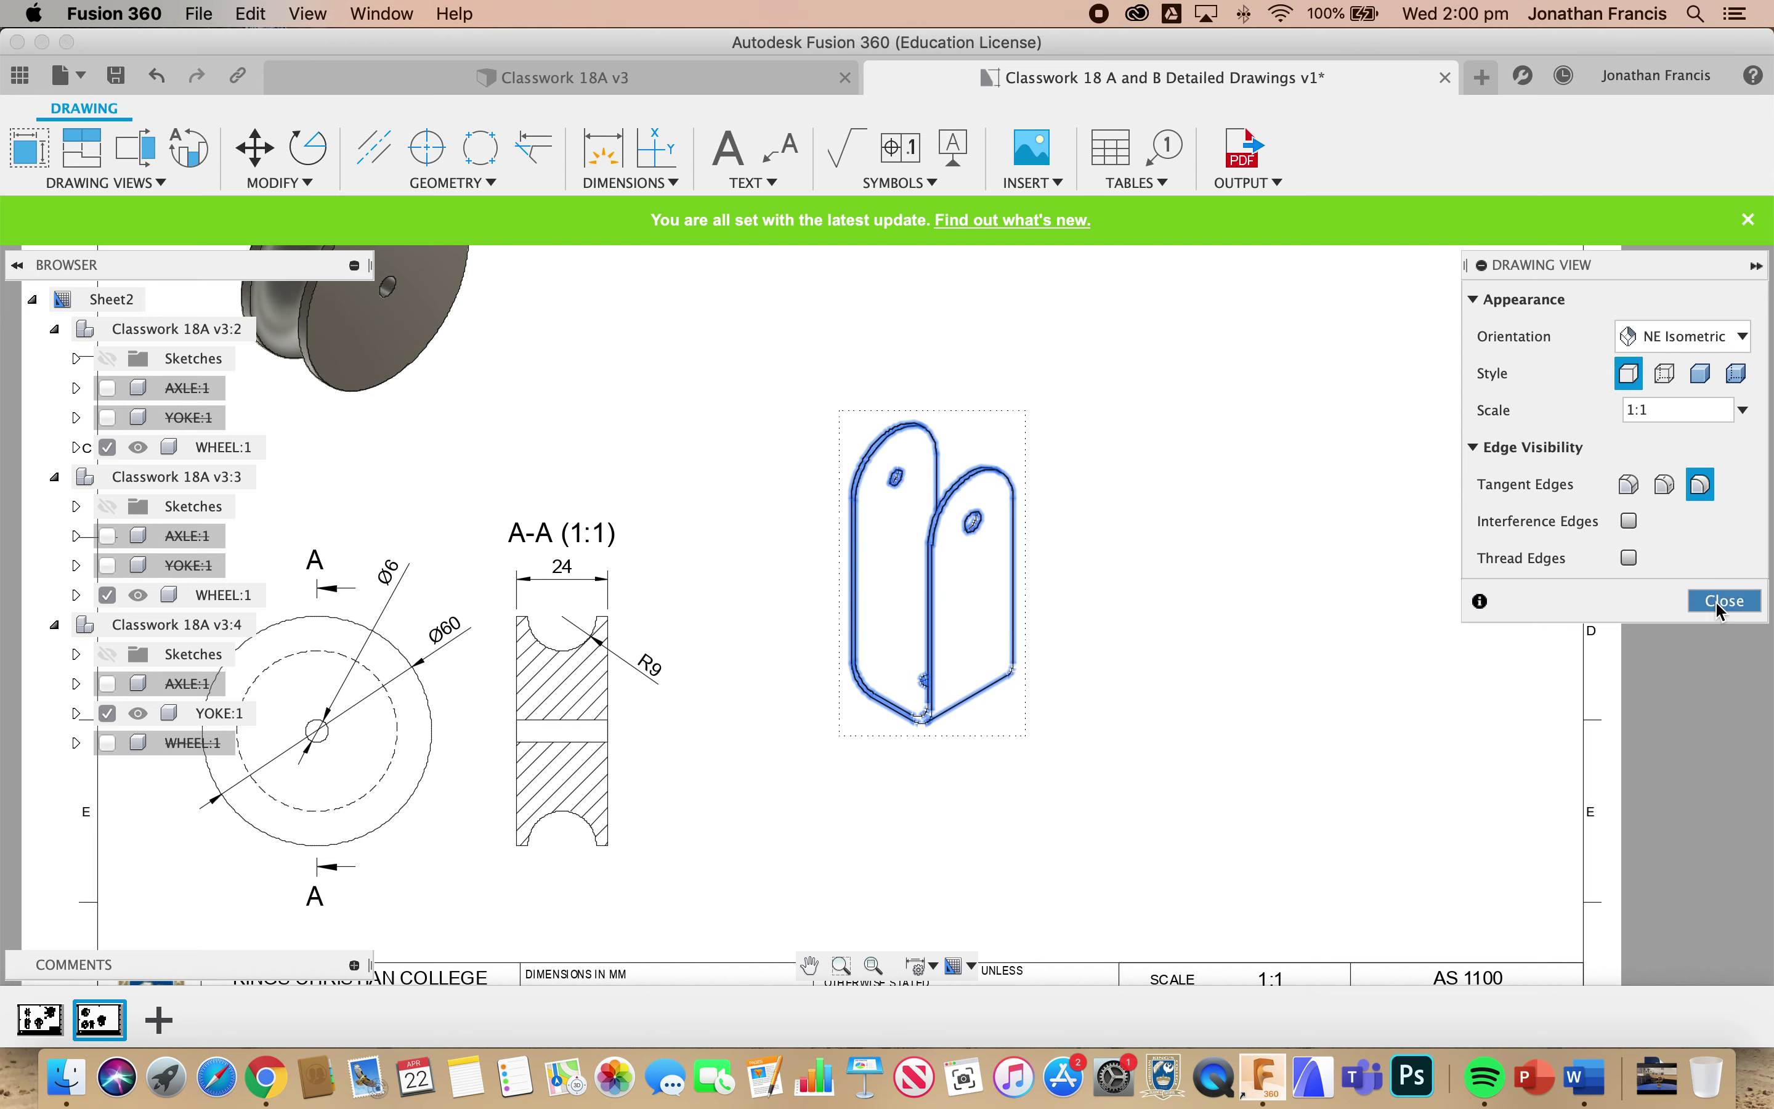
left_click(1724, 601)
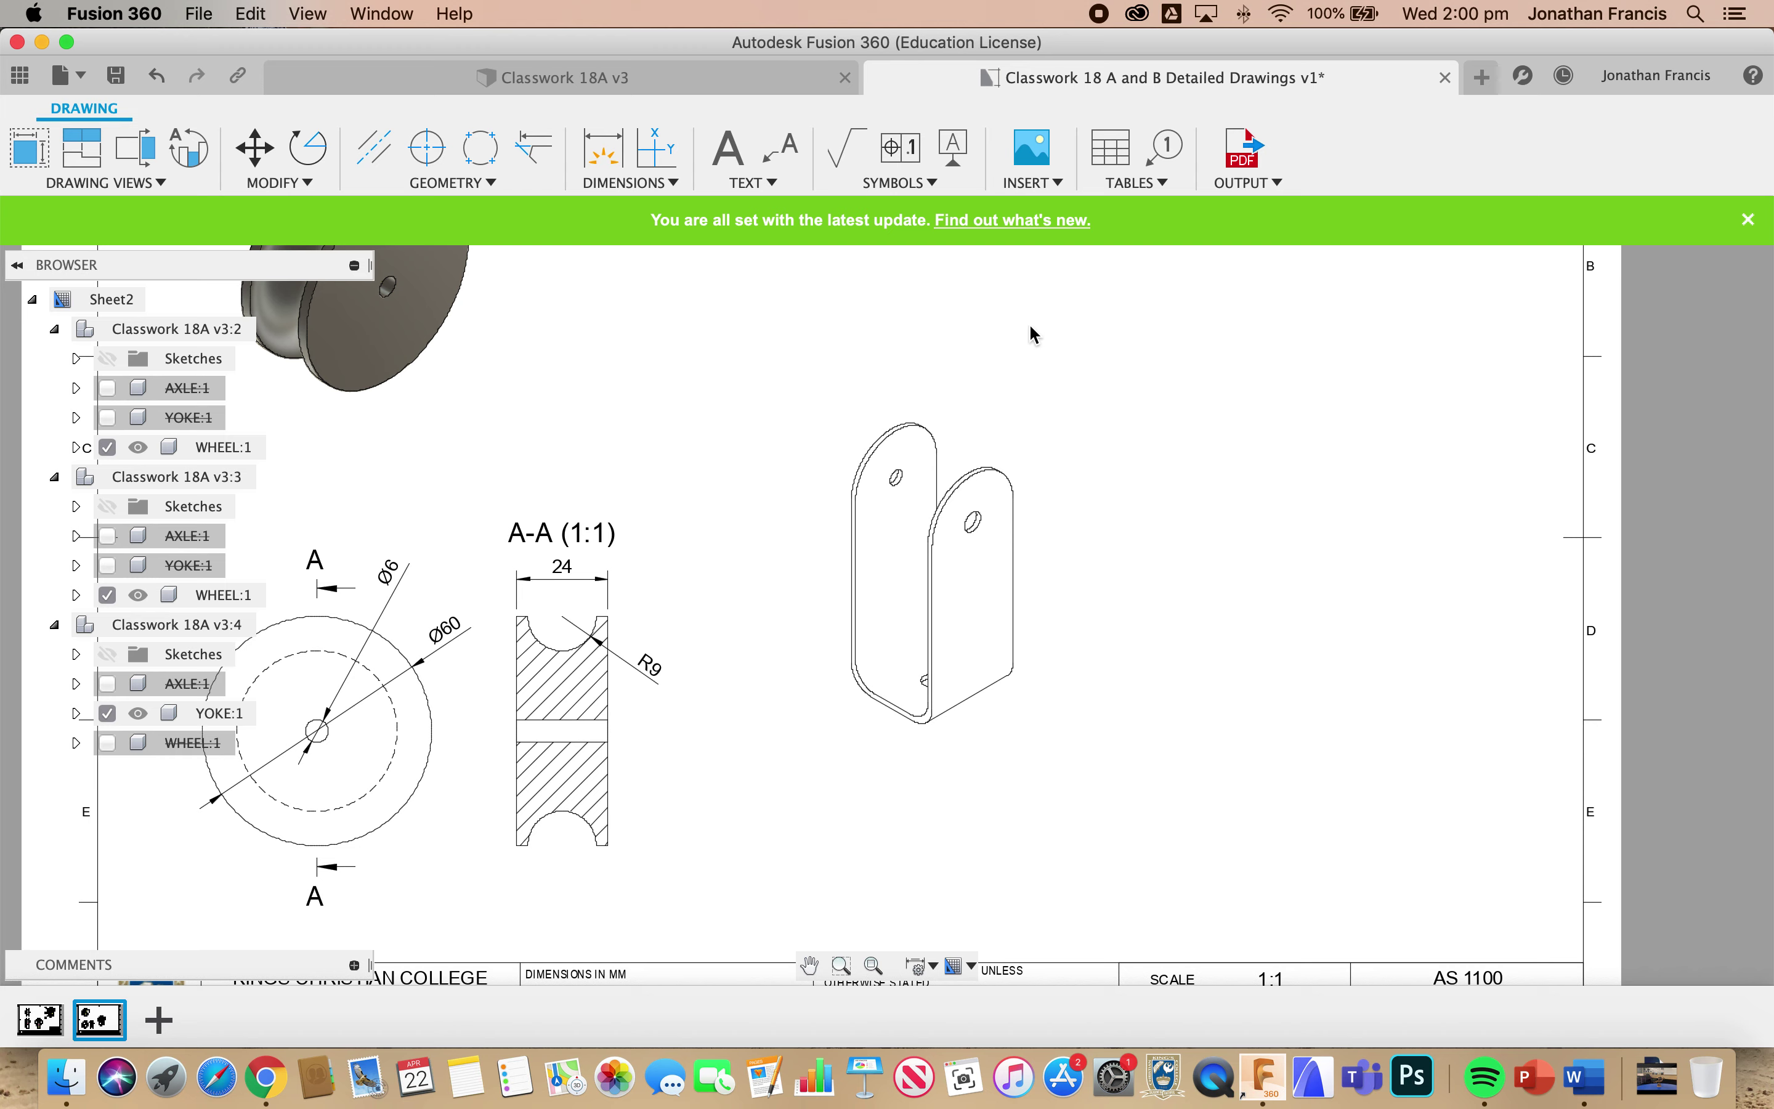
- Try to dimension the lower edge of the yoke in its isometric view
left_click(602, 147)
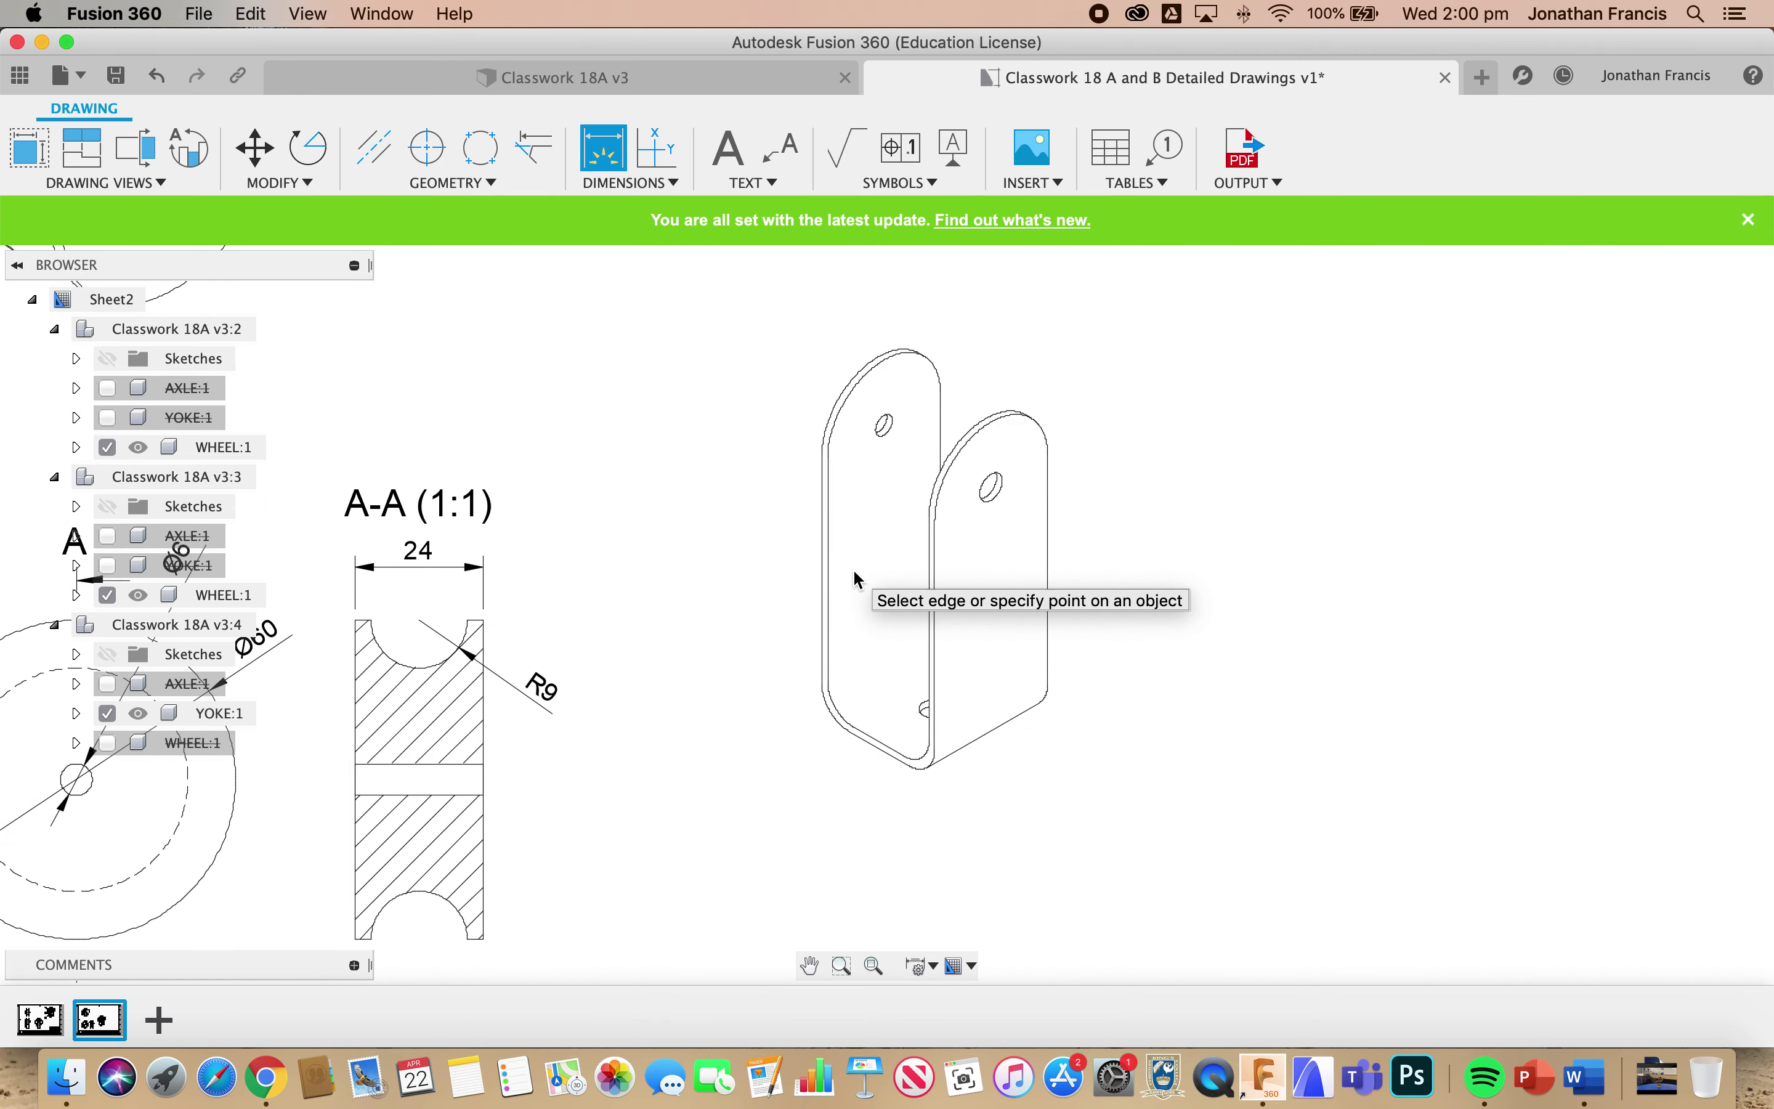
scroll(853, 576, "up", 5)
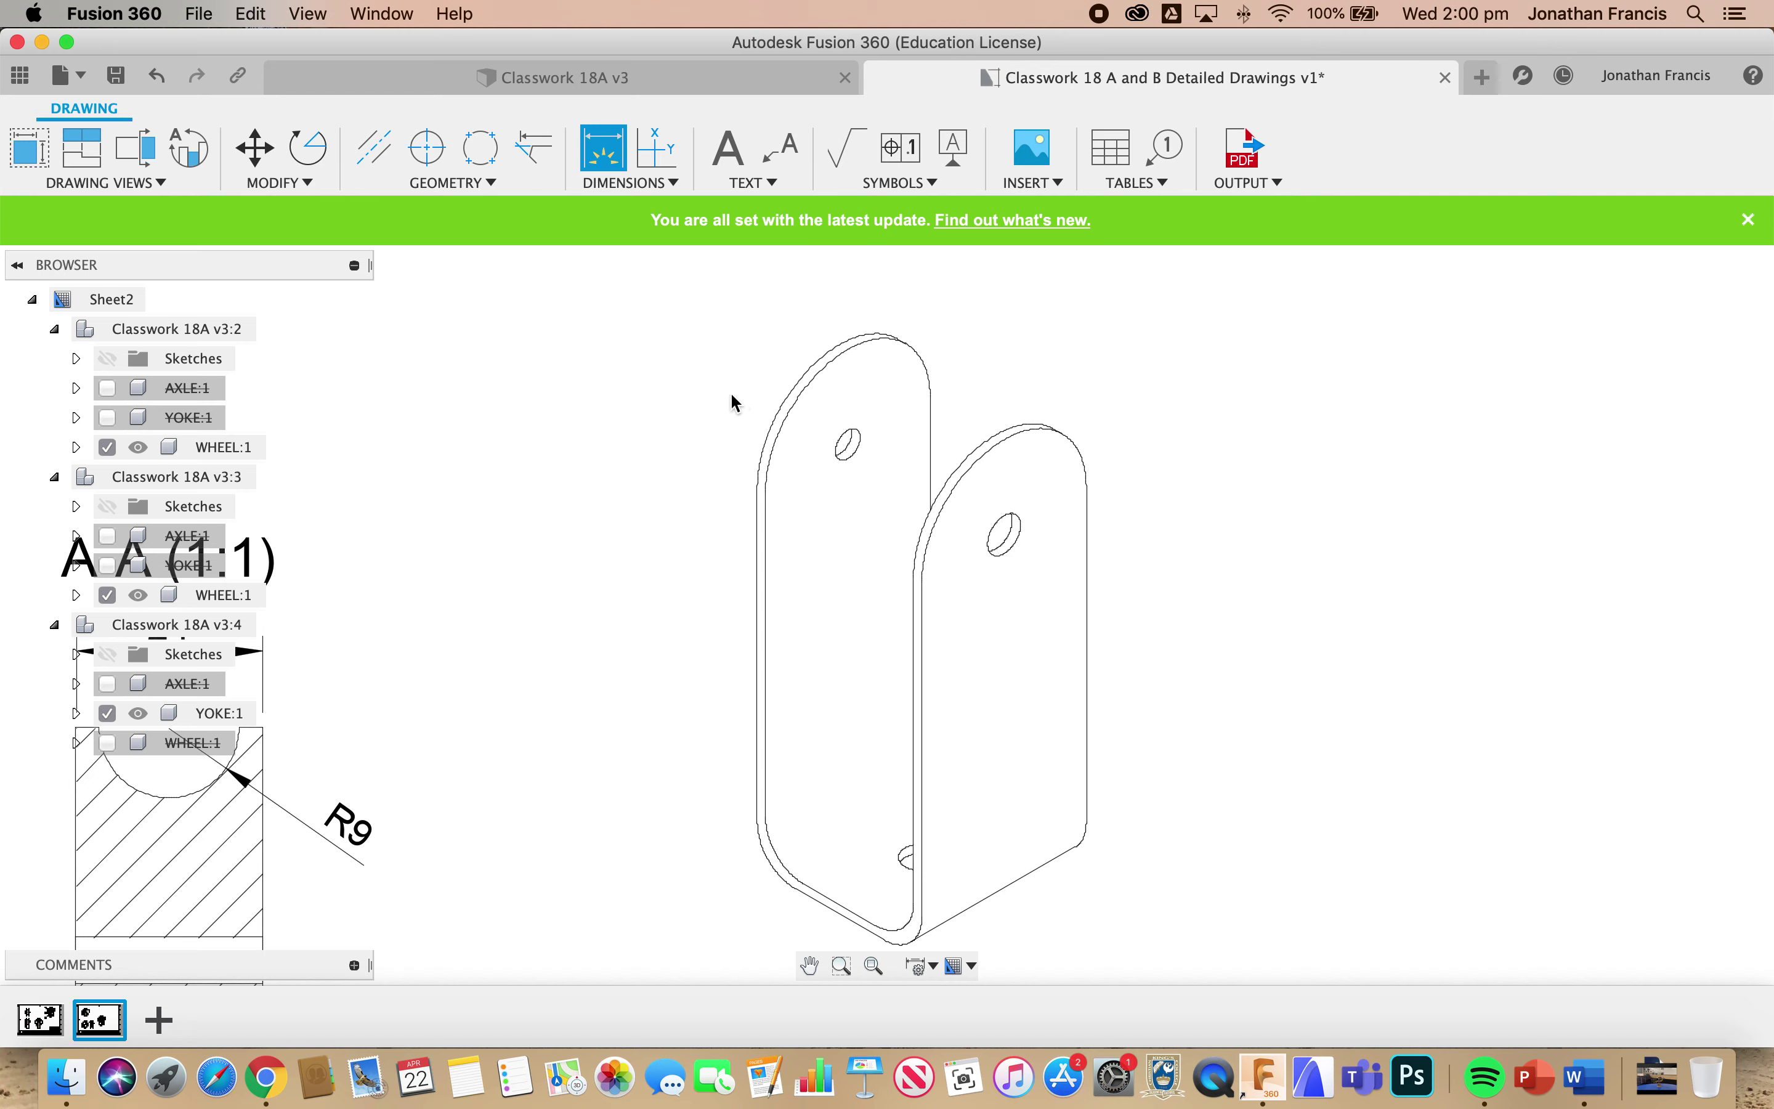
left_click(642, 183)
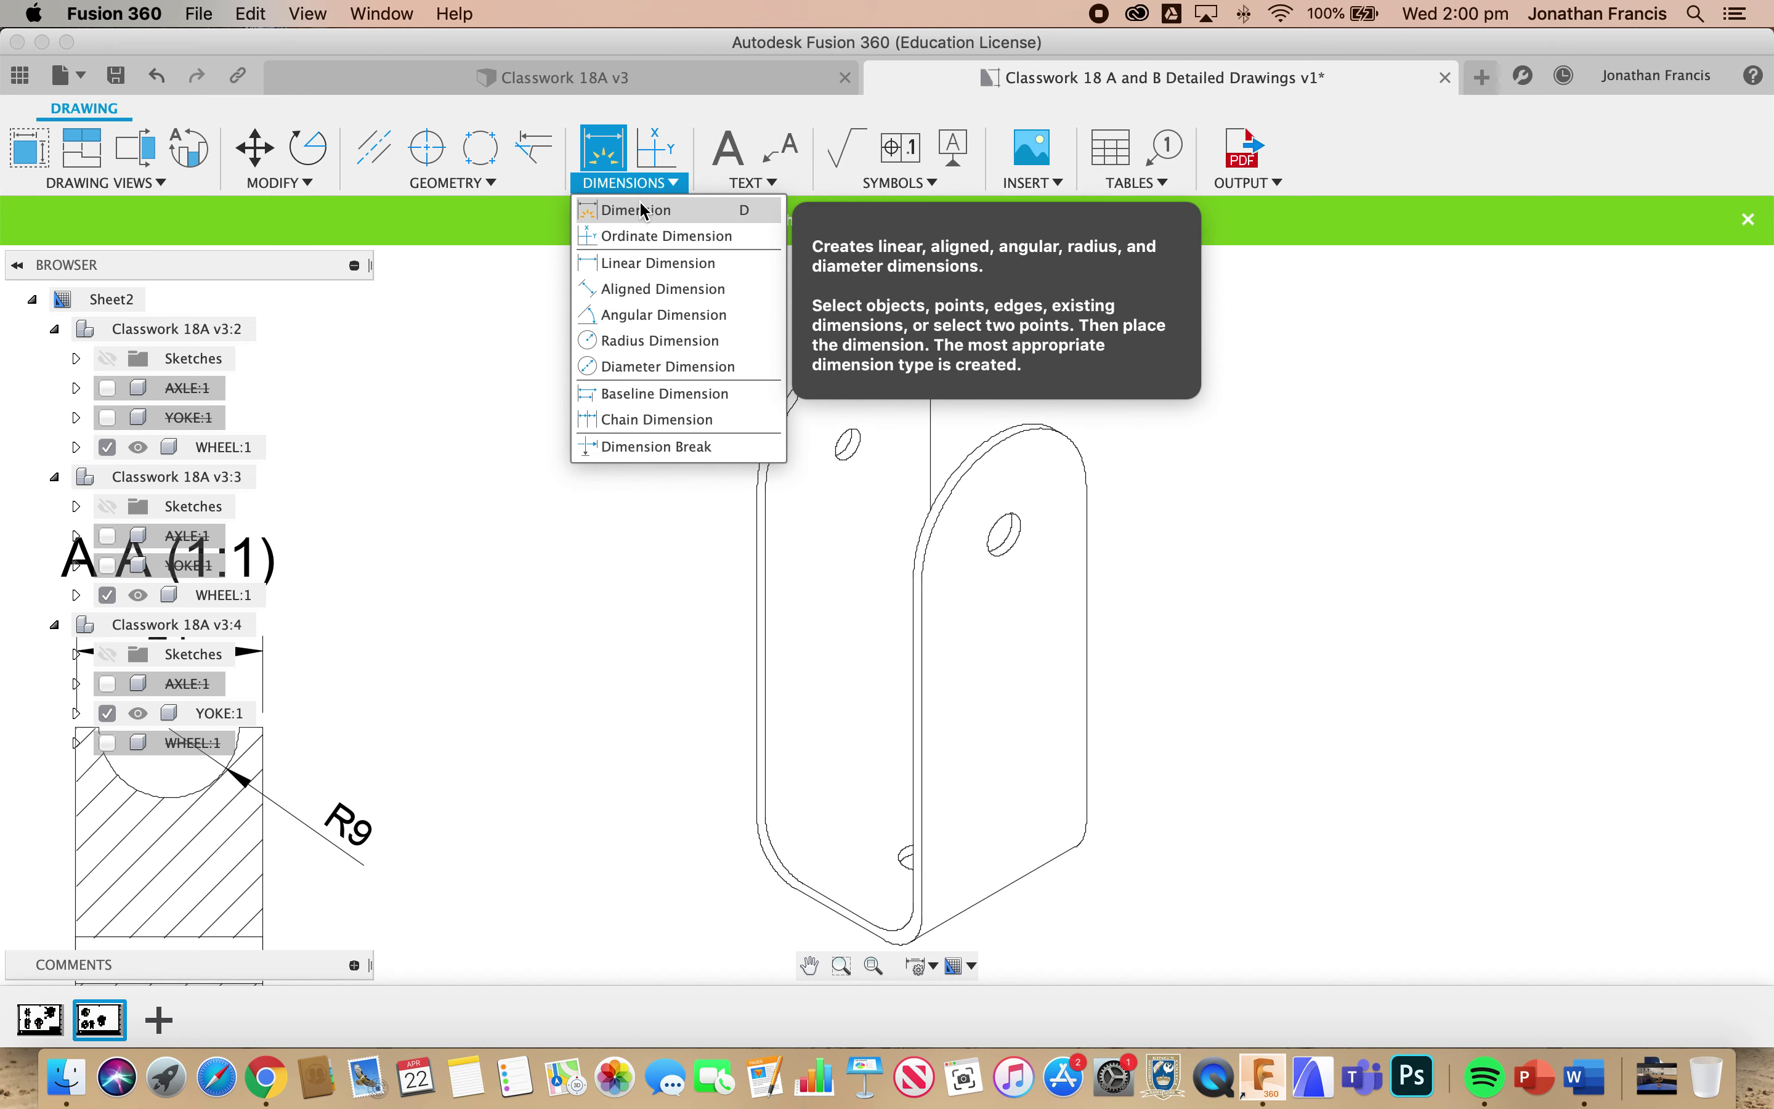
left_click(640, 203)
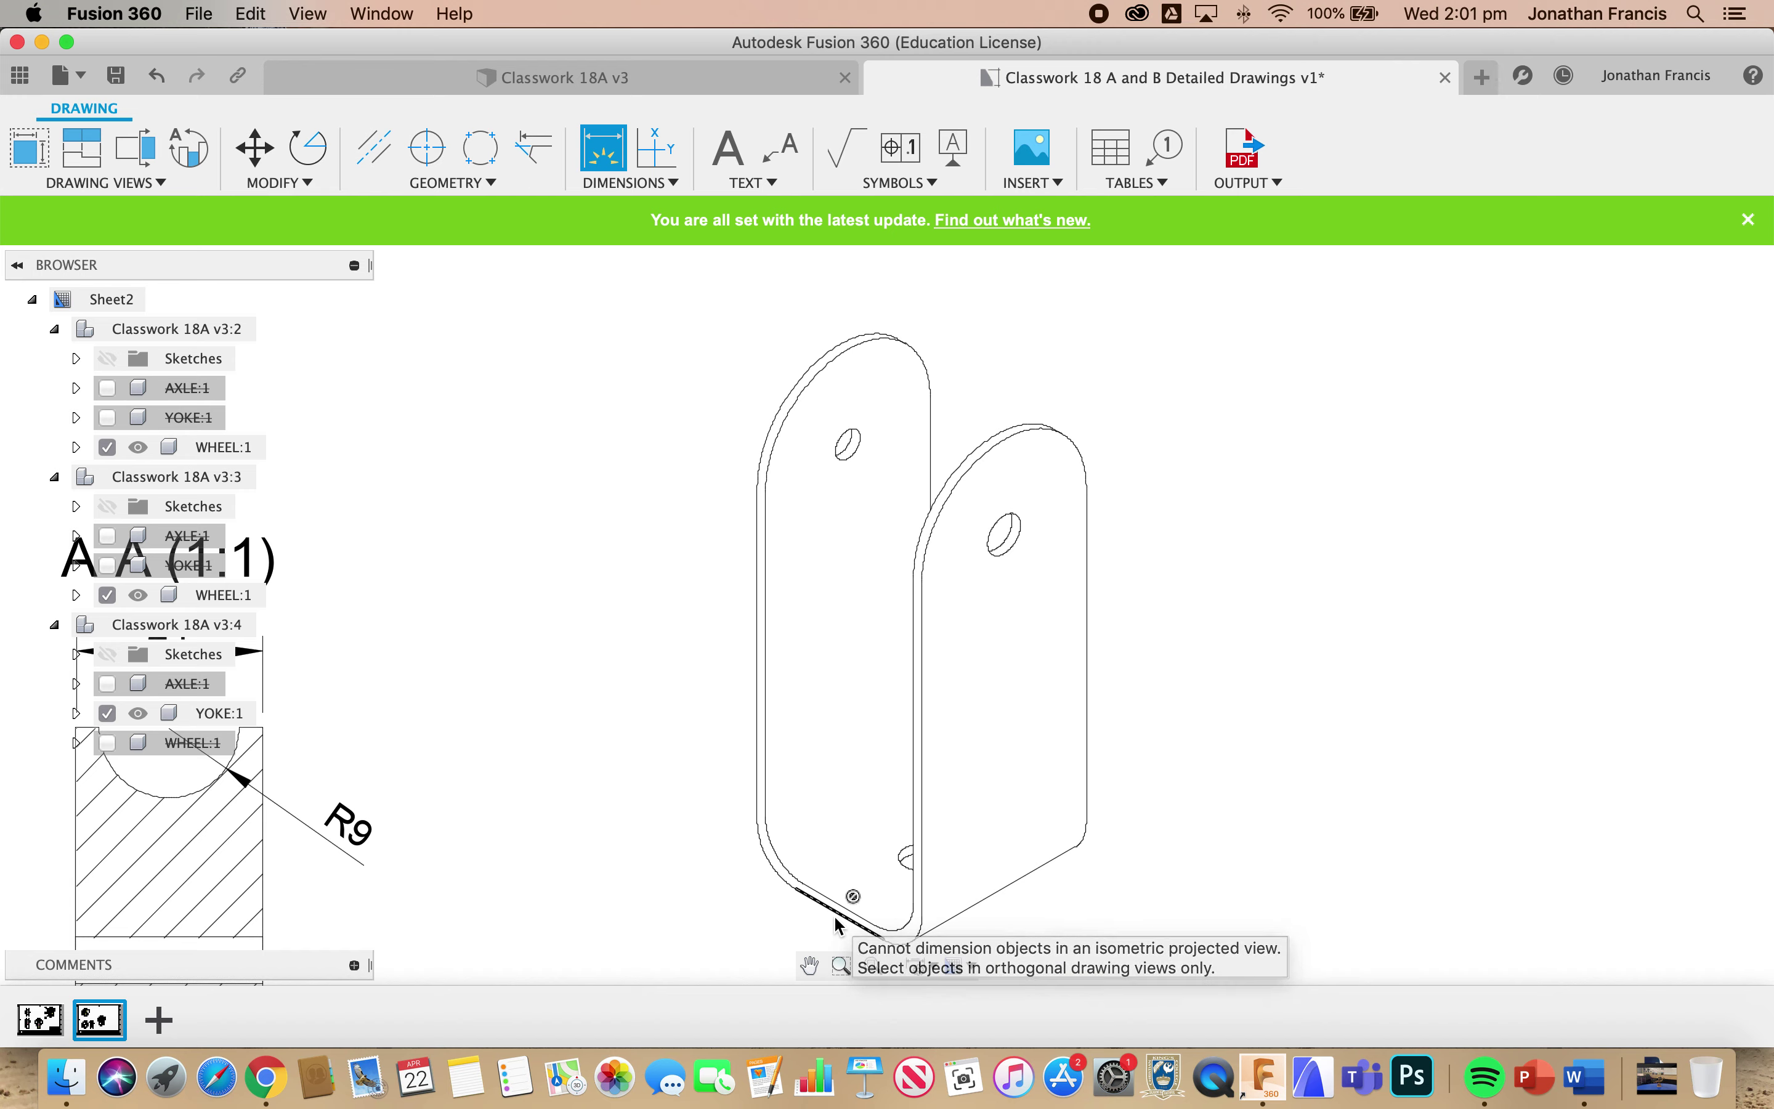
scroll(839, 924, "up", 3)
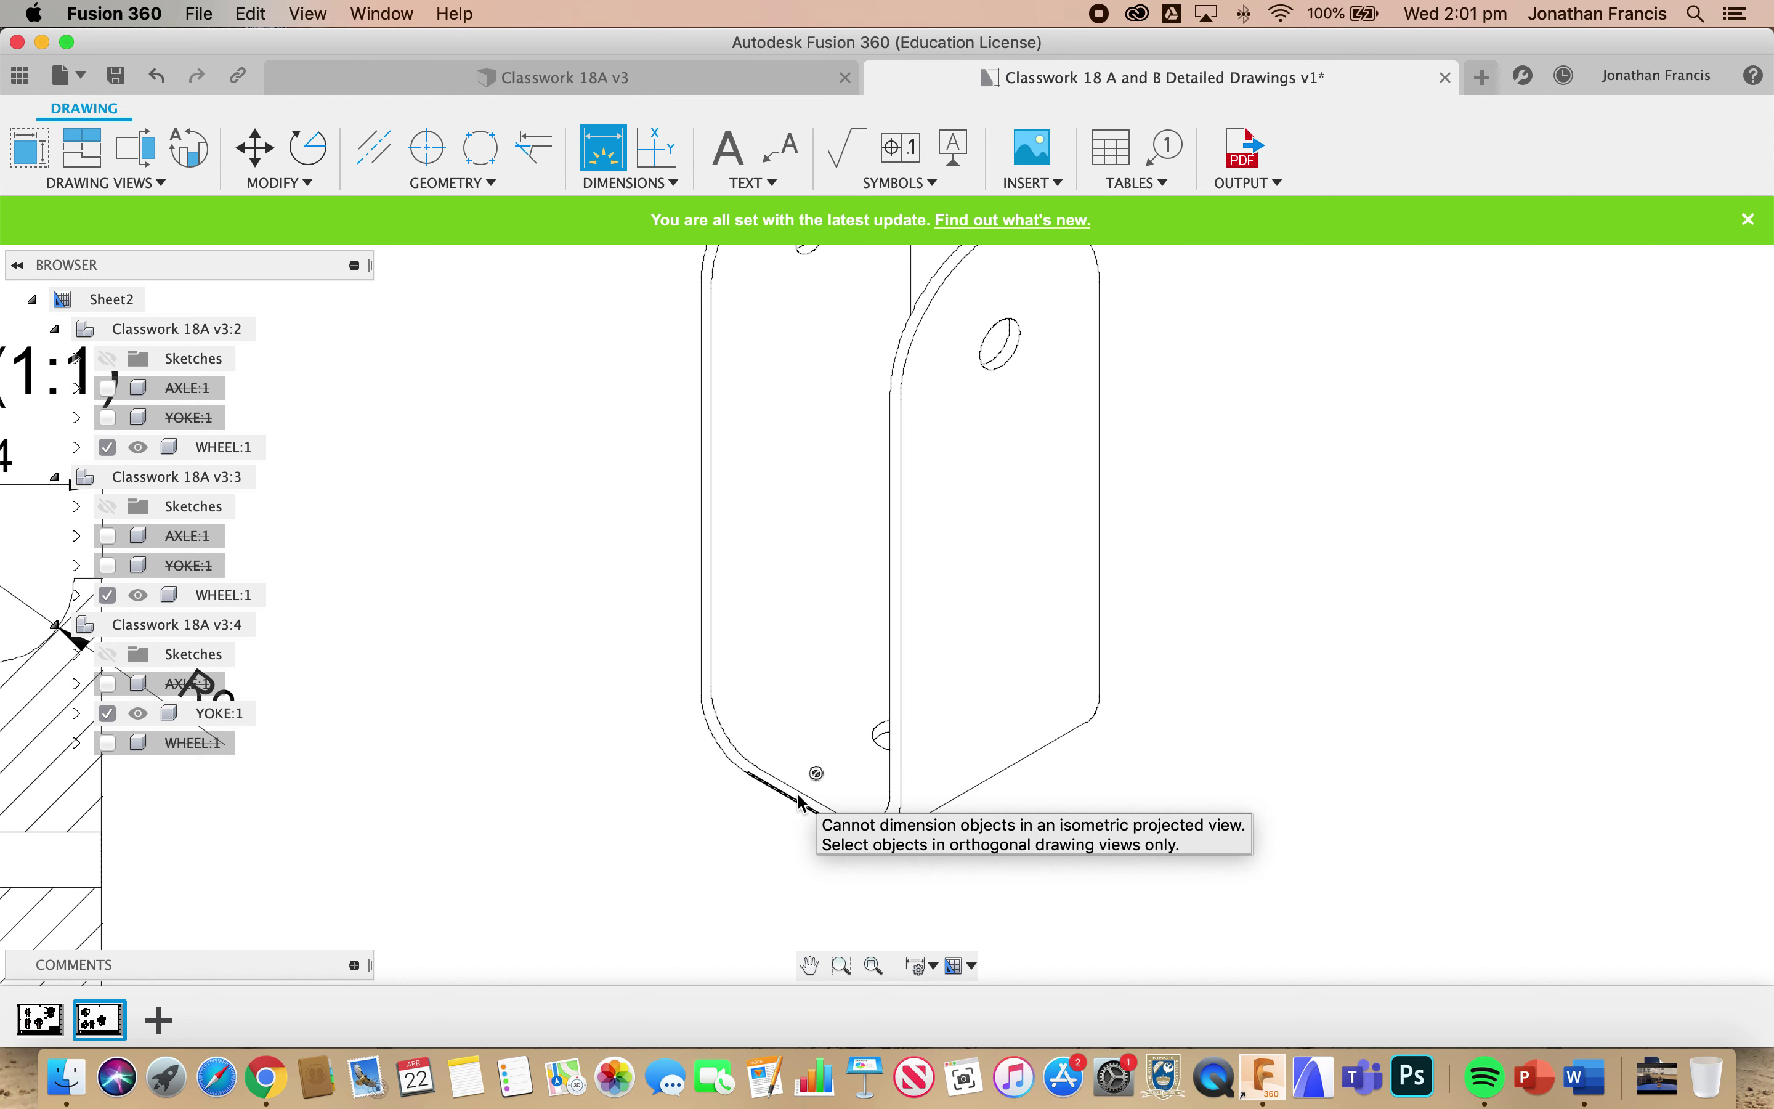
scroll(807, 814, "down", 2)
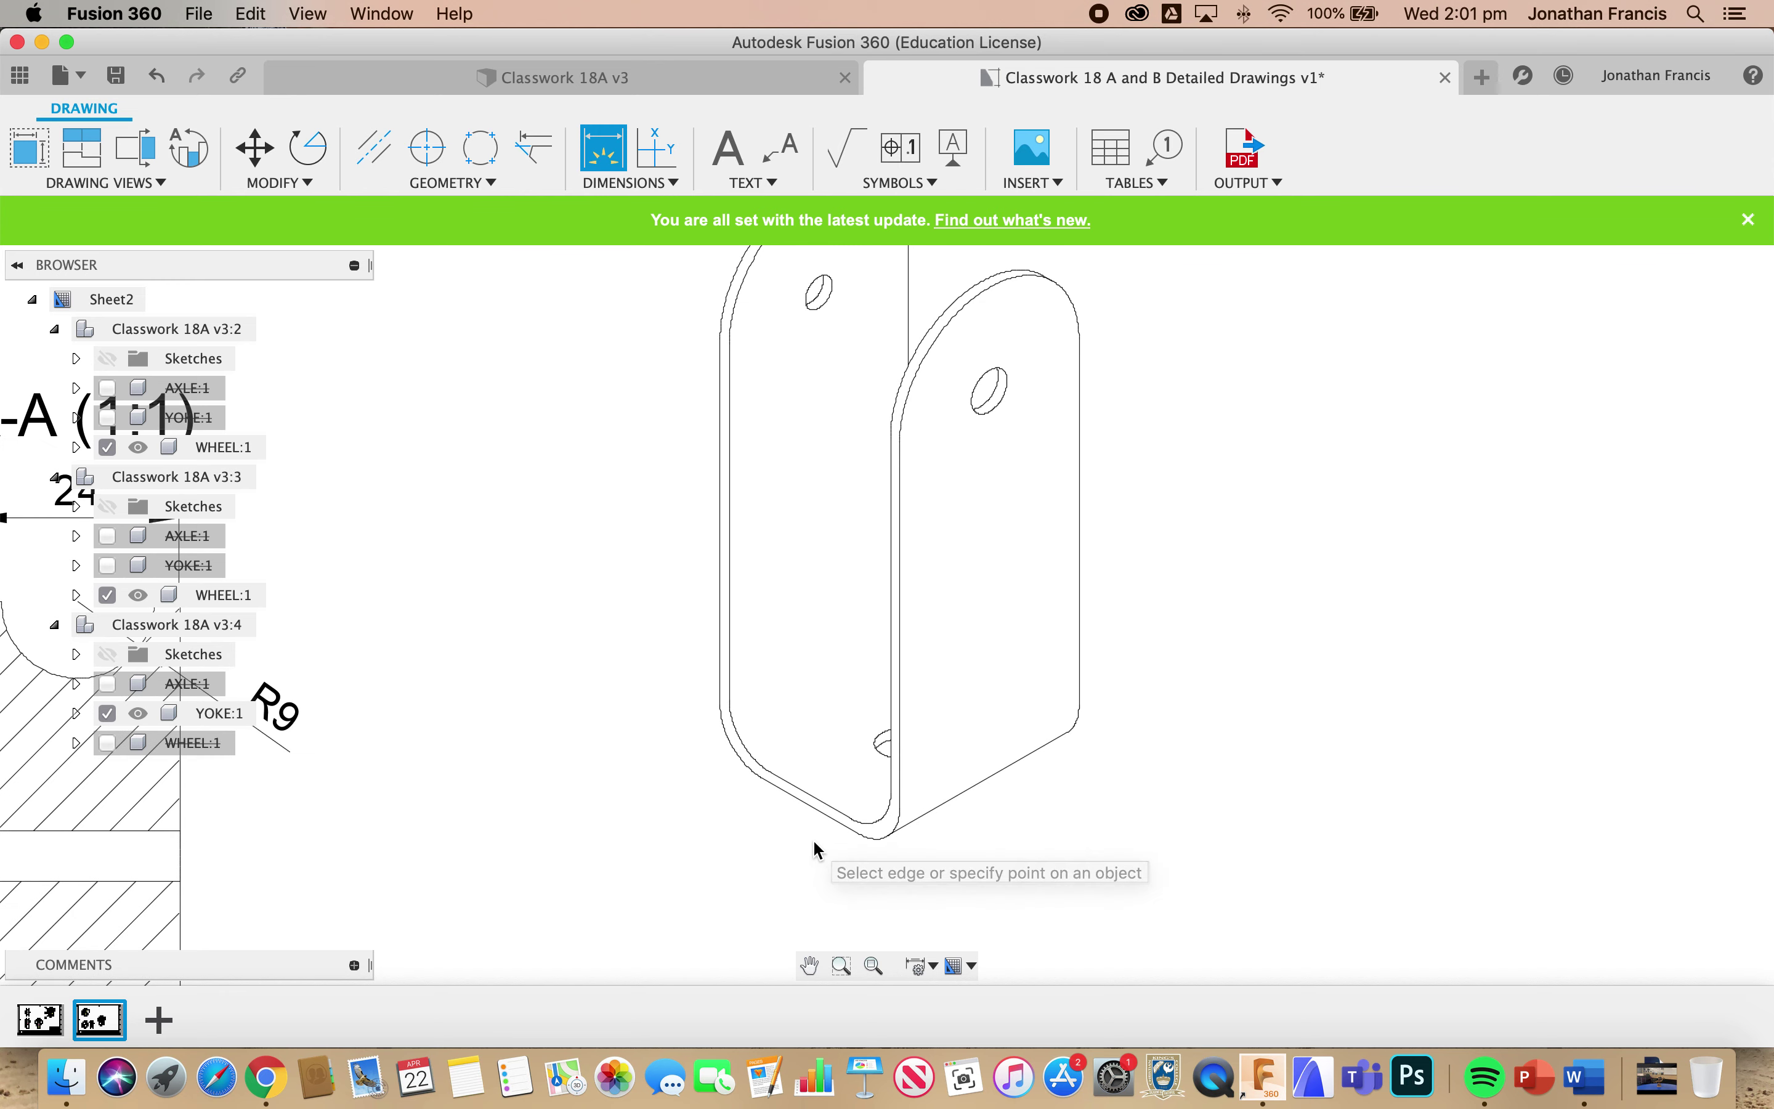
scroll(814, 851, "down", 1)
scroll(822, 850, "down", 4)
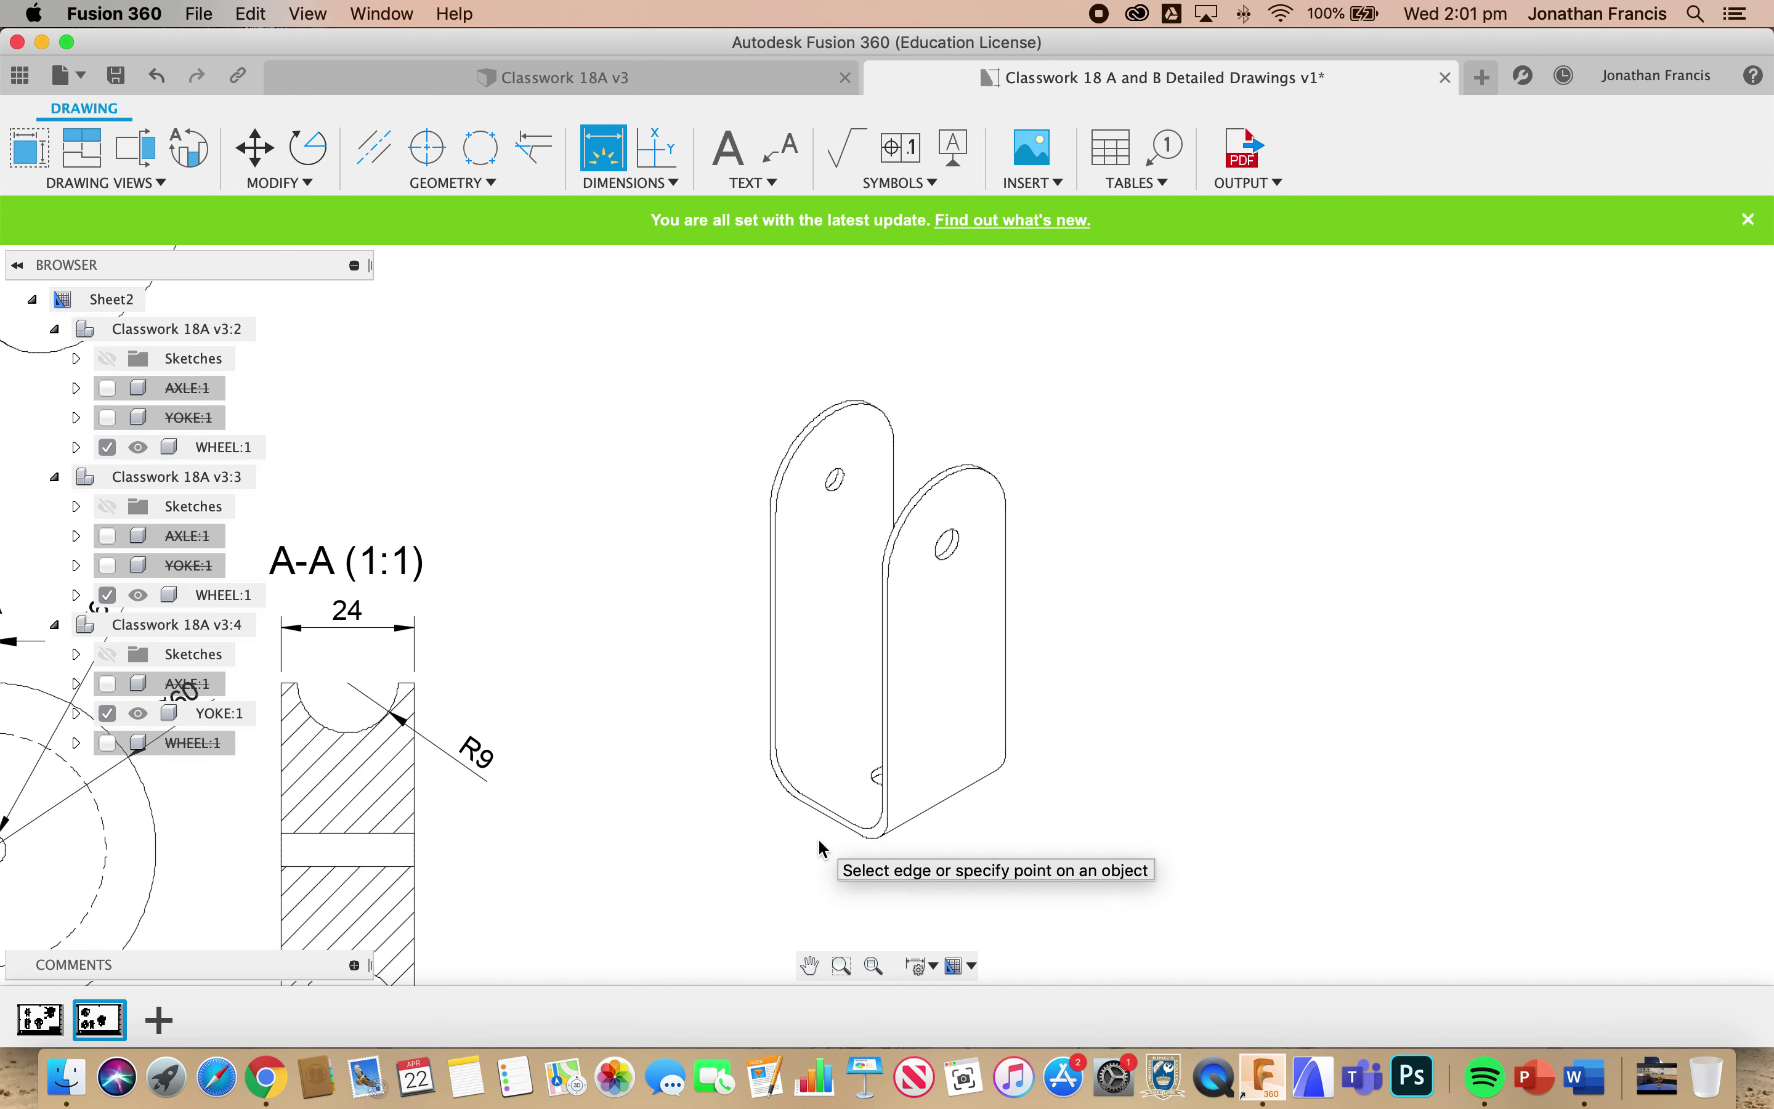
scroll(822, 850, "down", 3)
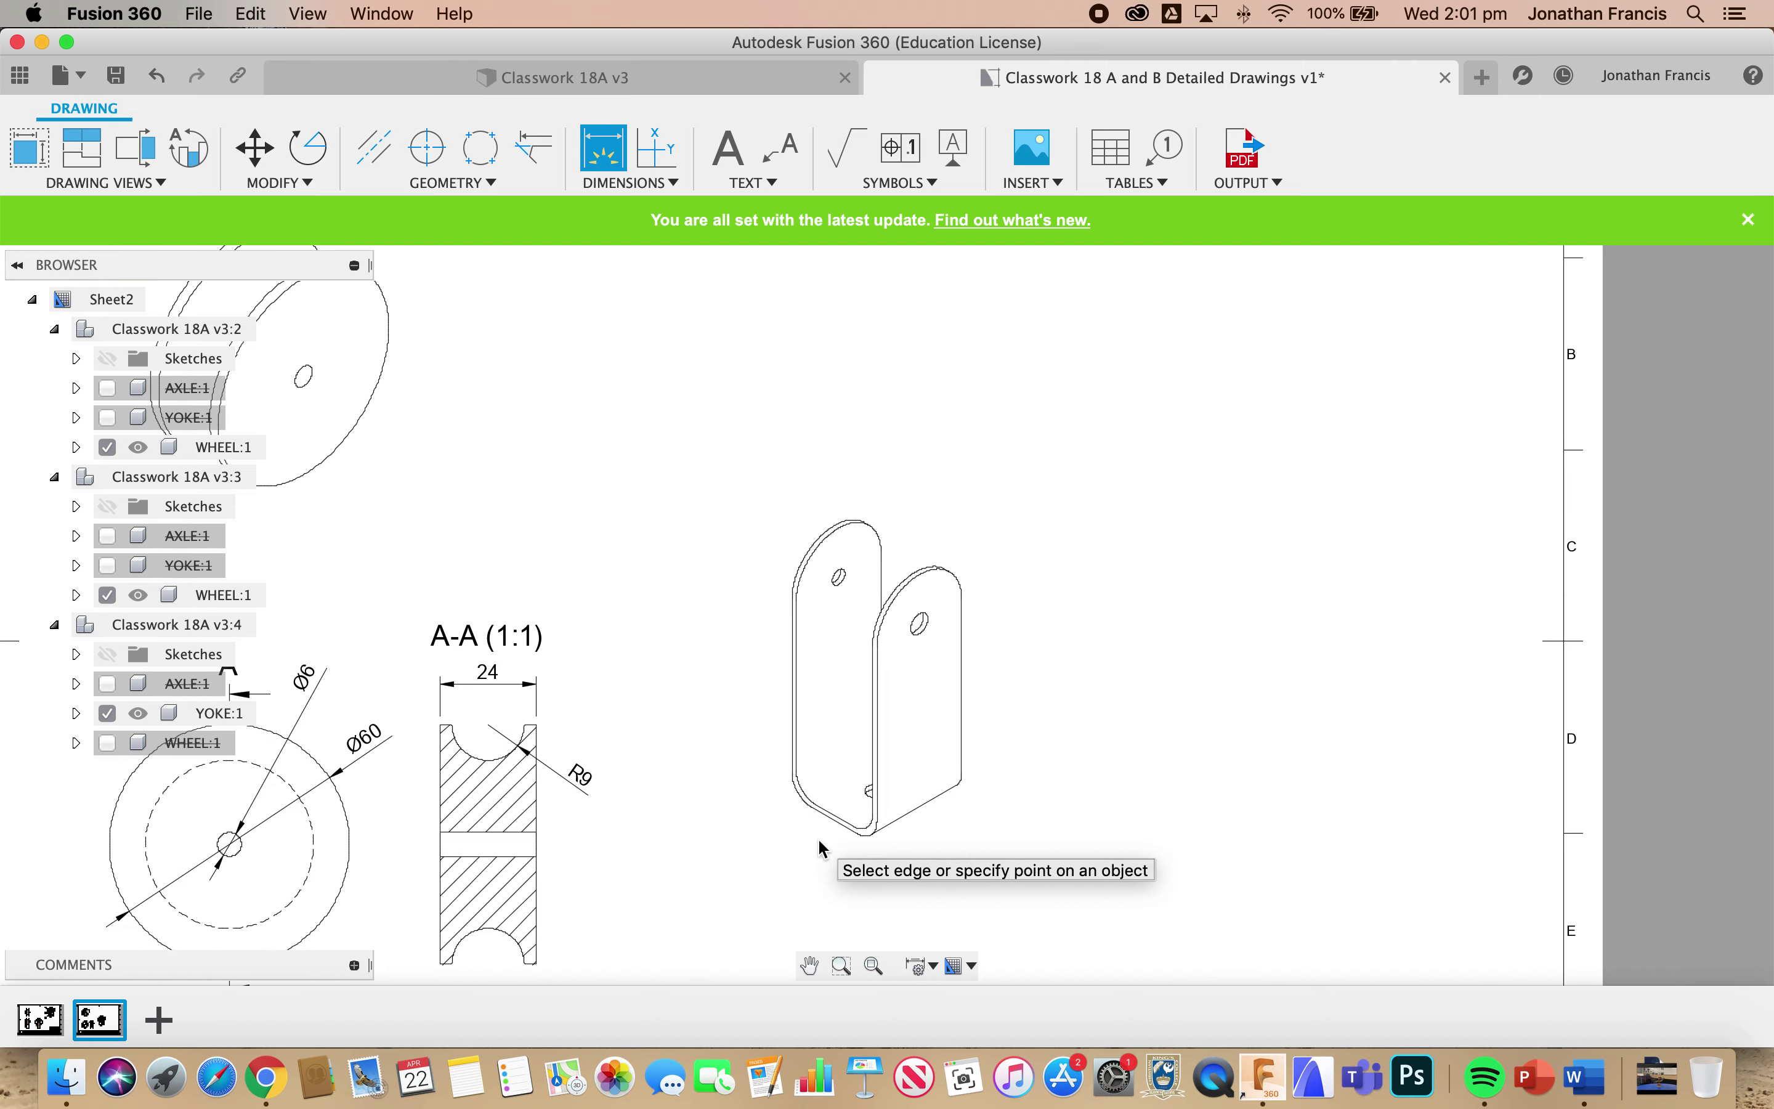
scroll(822, 849, "down", 3)
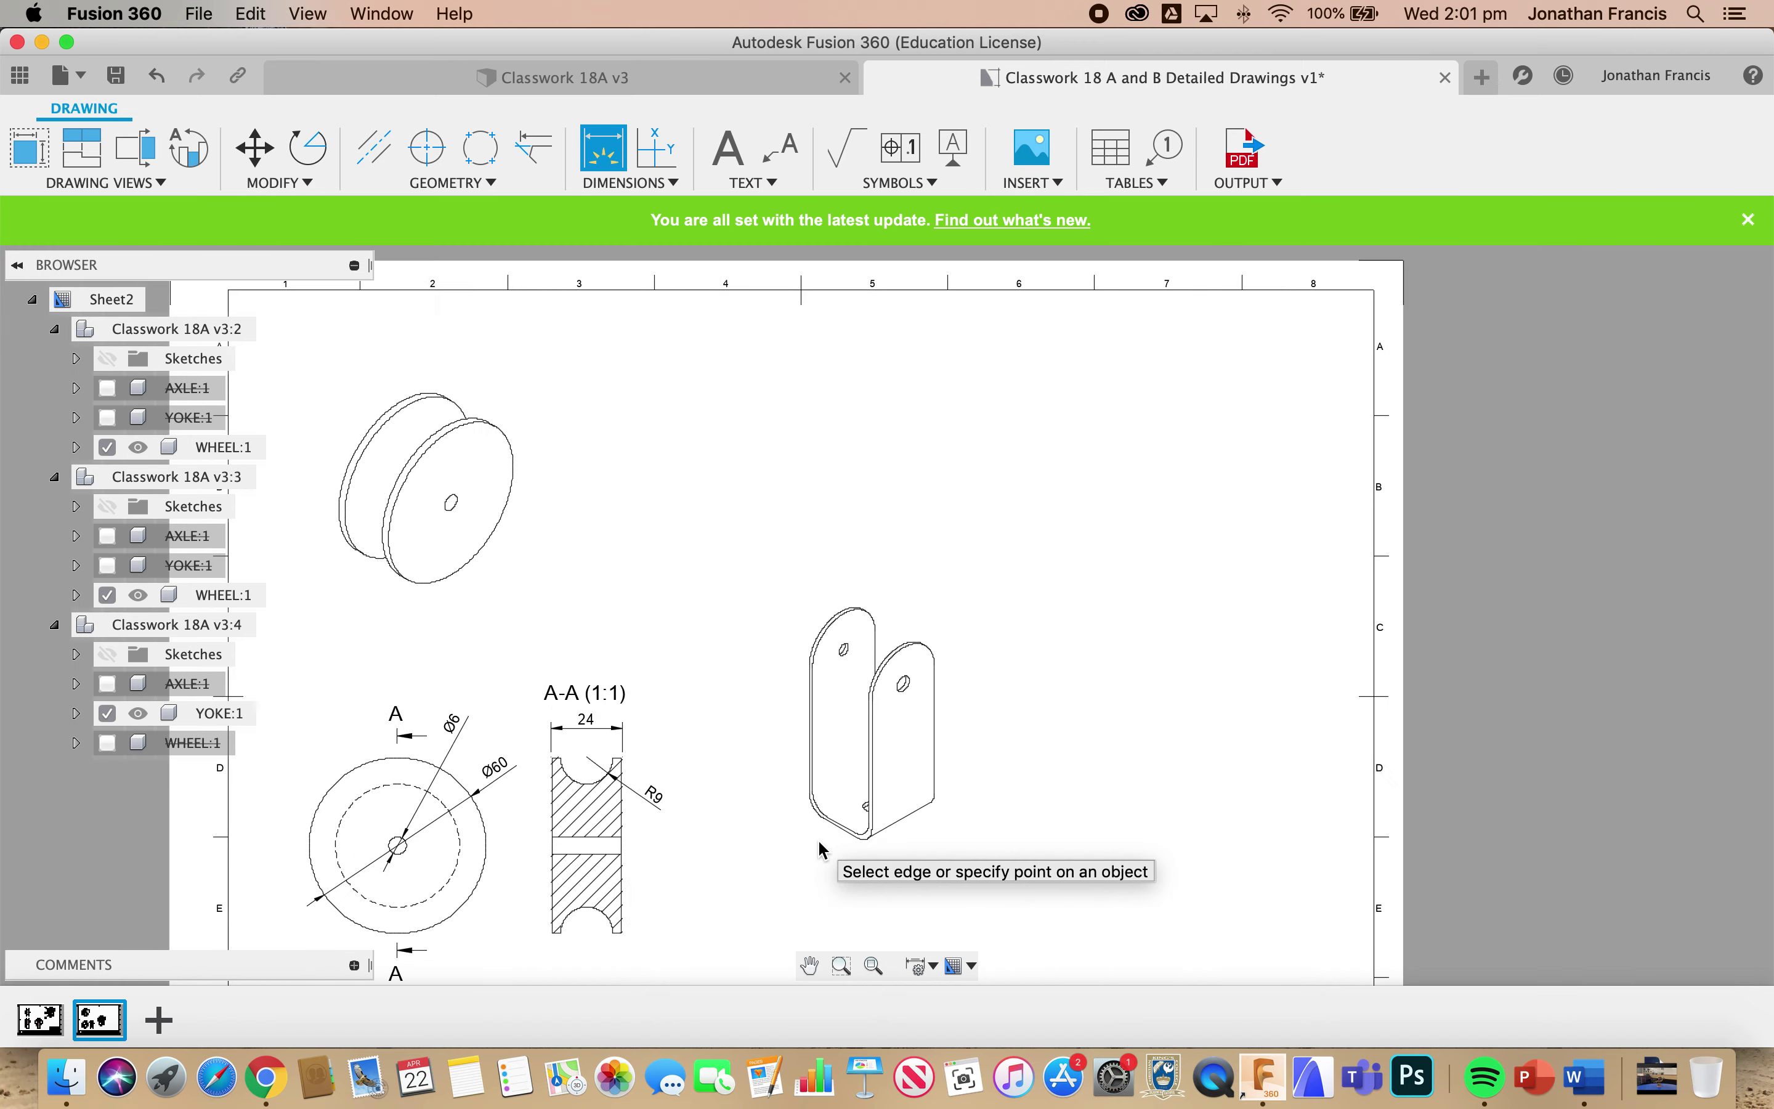
key("Escape")
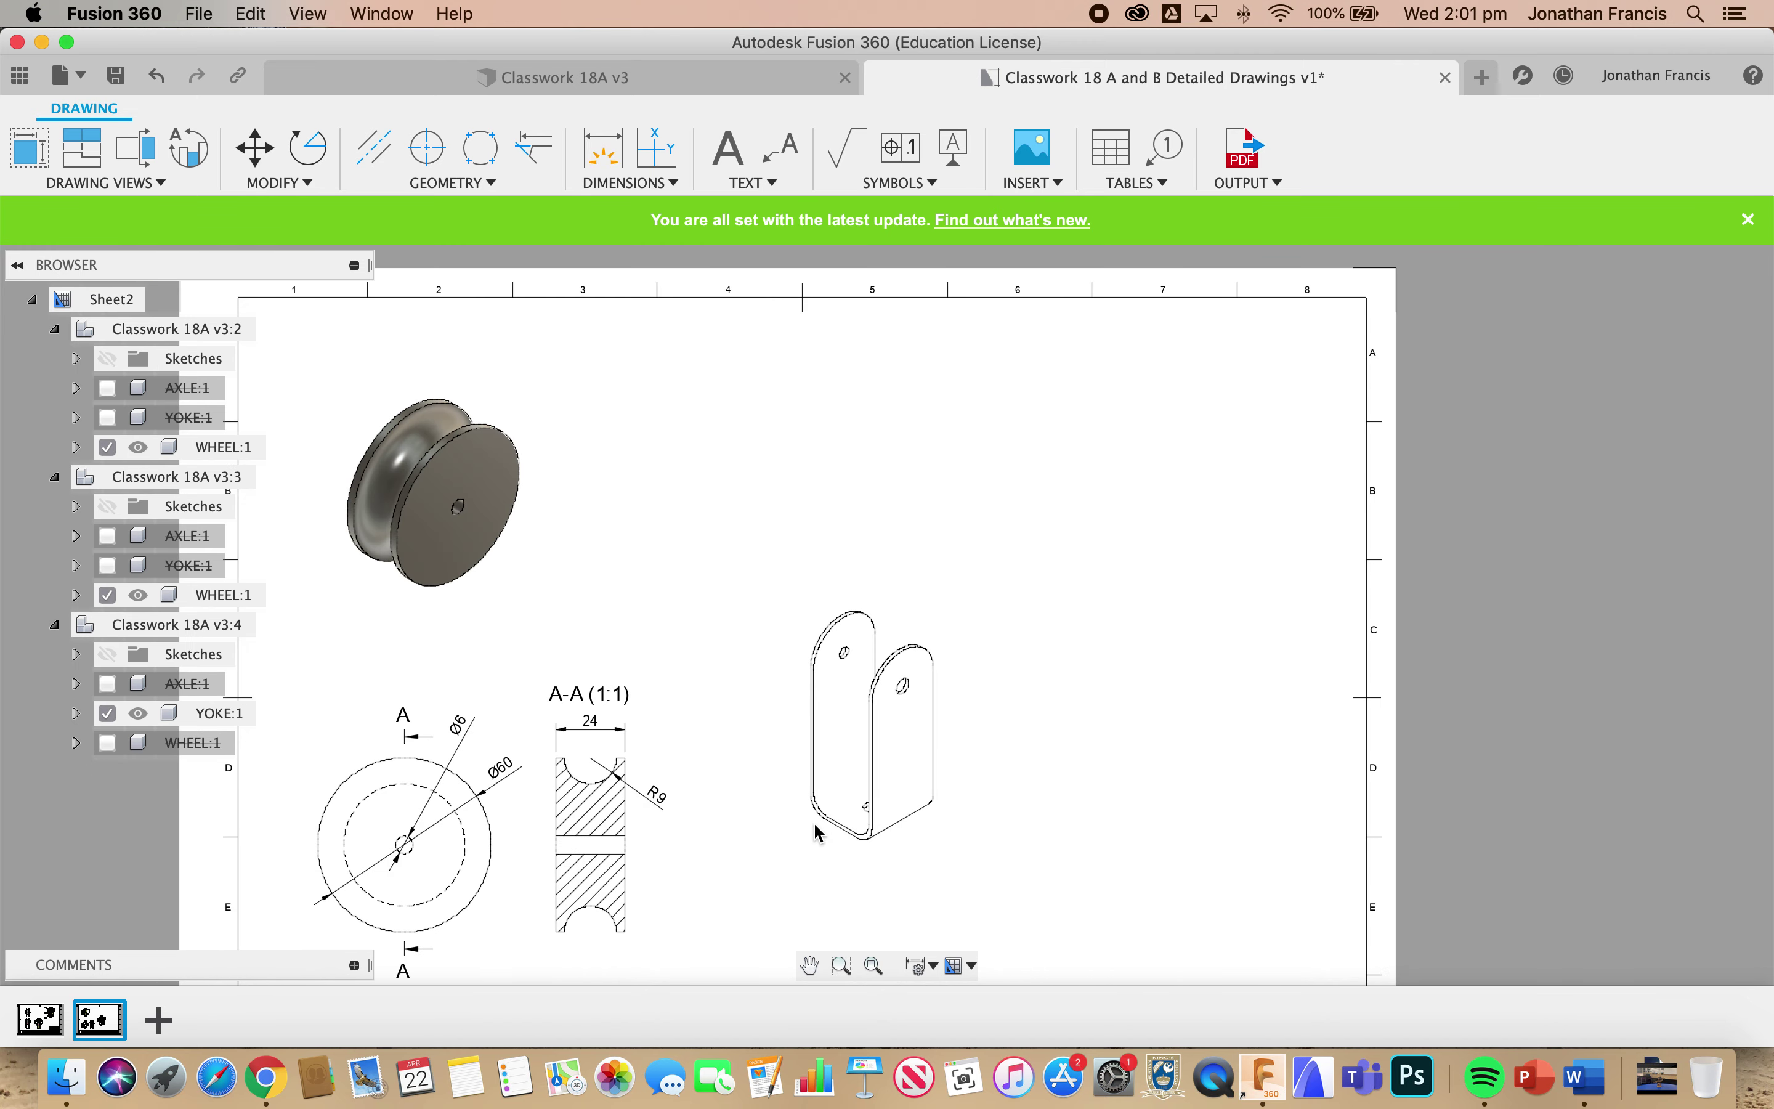
- Move the yoke's isometric view up level with the wheel's isometric view
left_click(874, 771)
left_click_drag(877, 730, 837, 465)
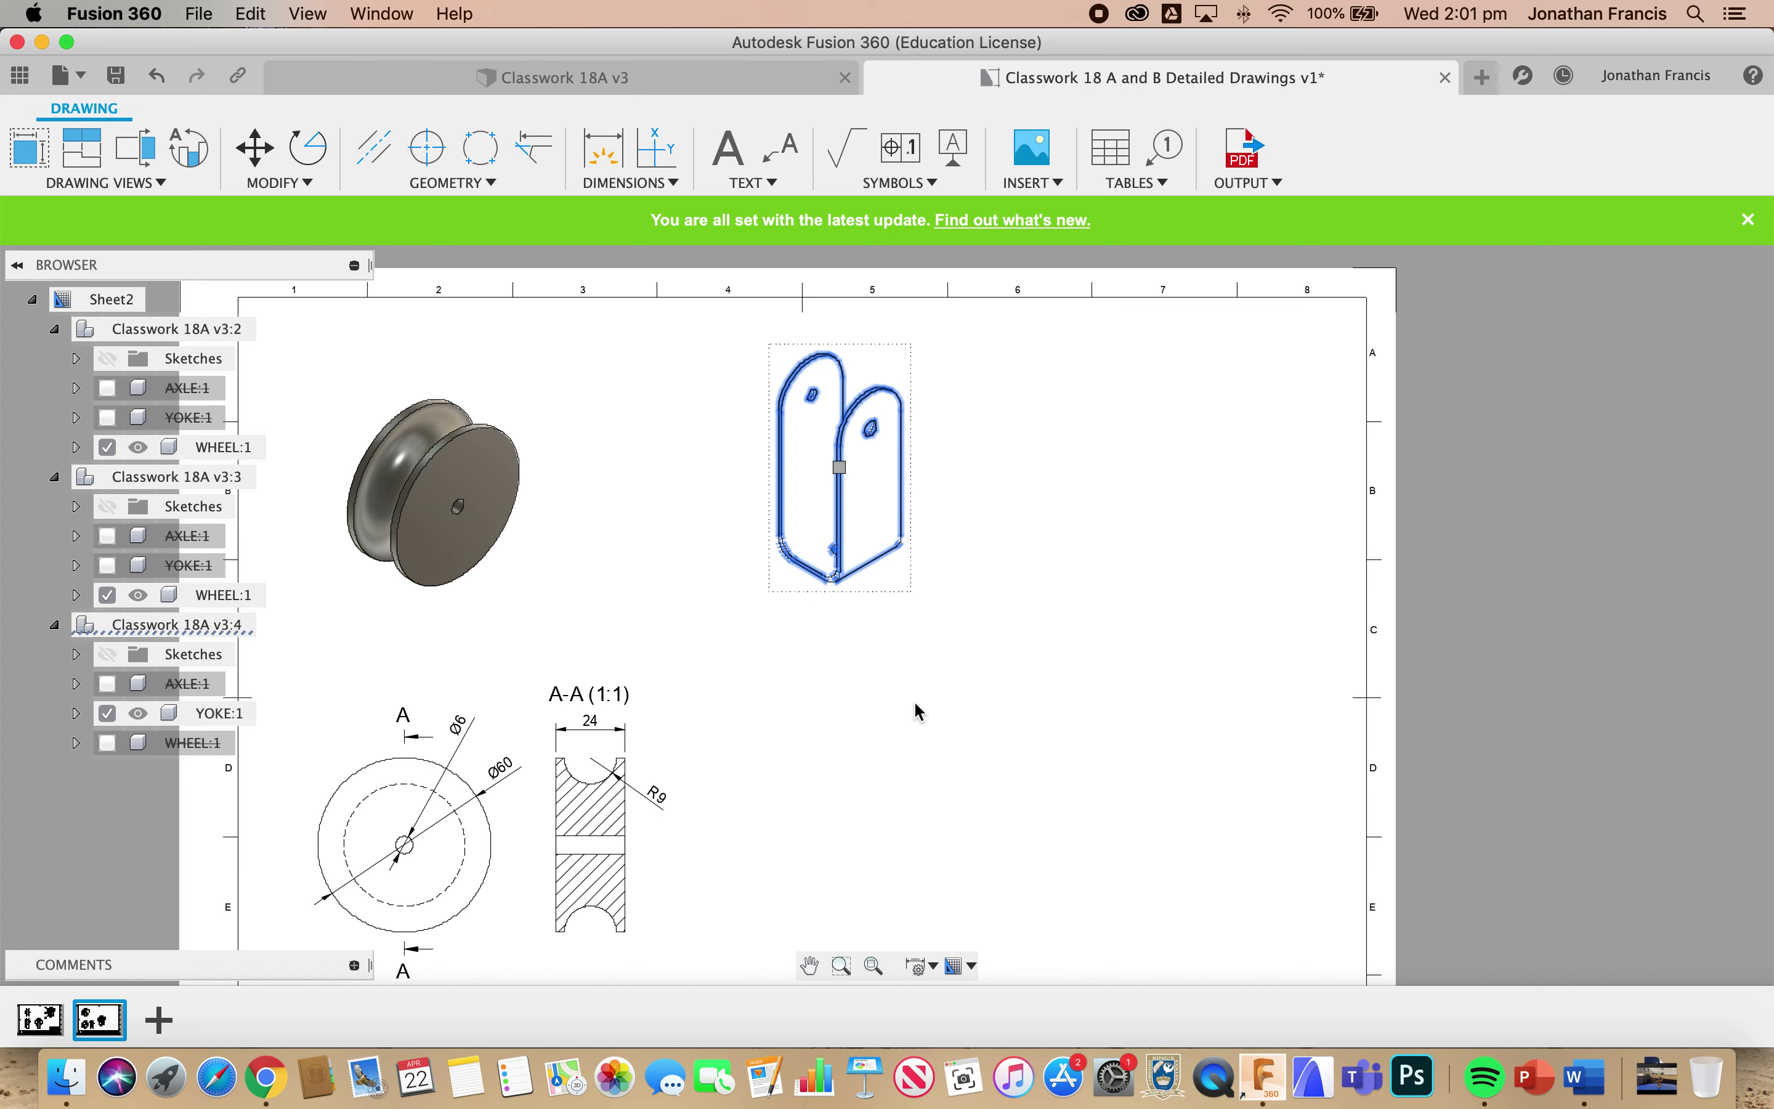
- Place a Front base view at 1:1 below the yoke's isometric view, with visible and hidden edges shown
left_click(841, 694)
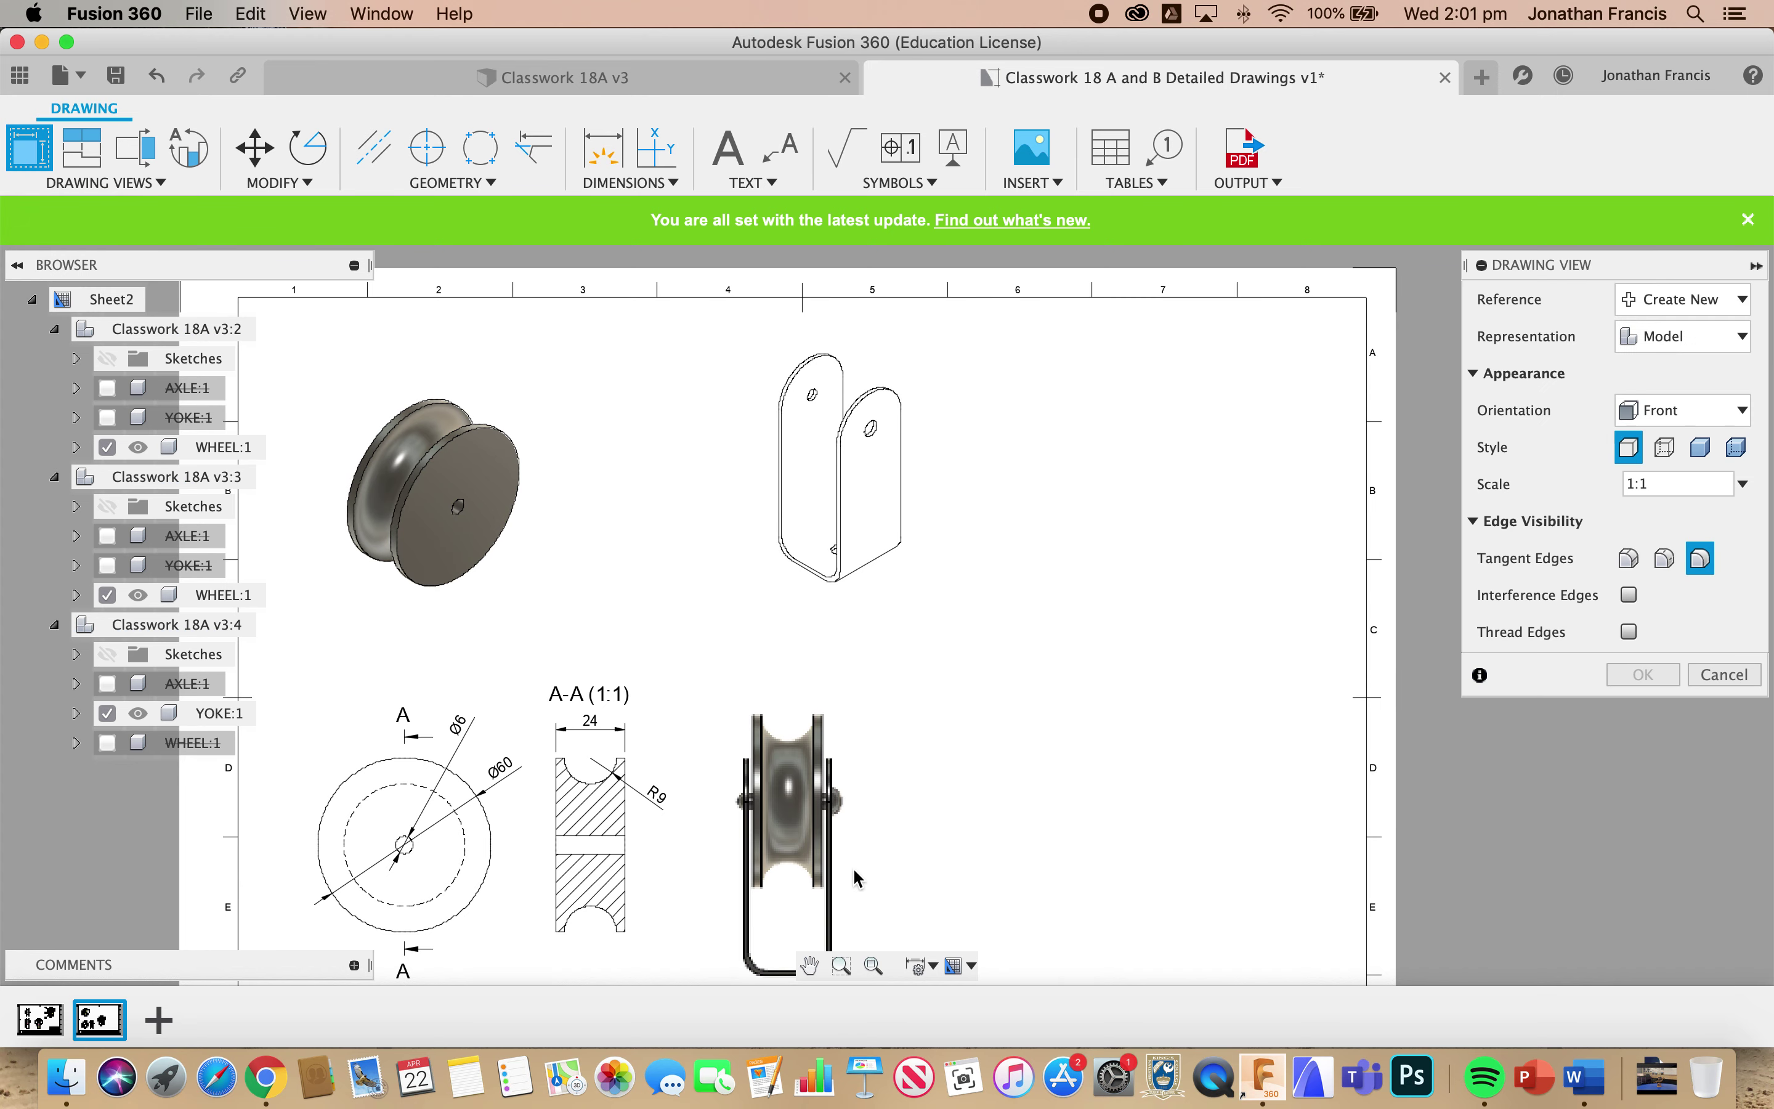
left_click(814, 809)
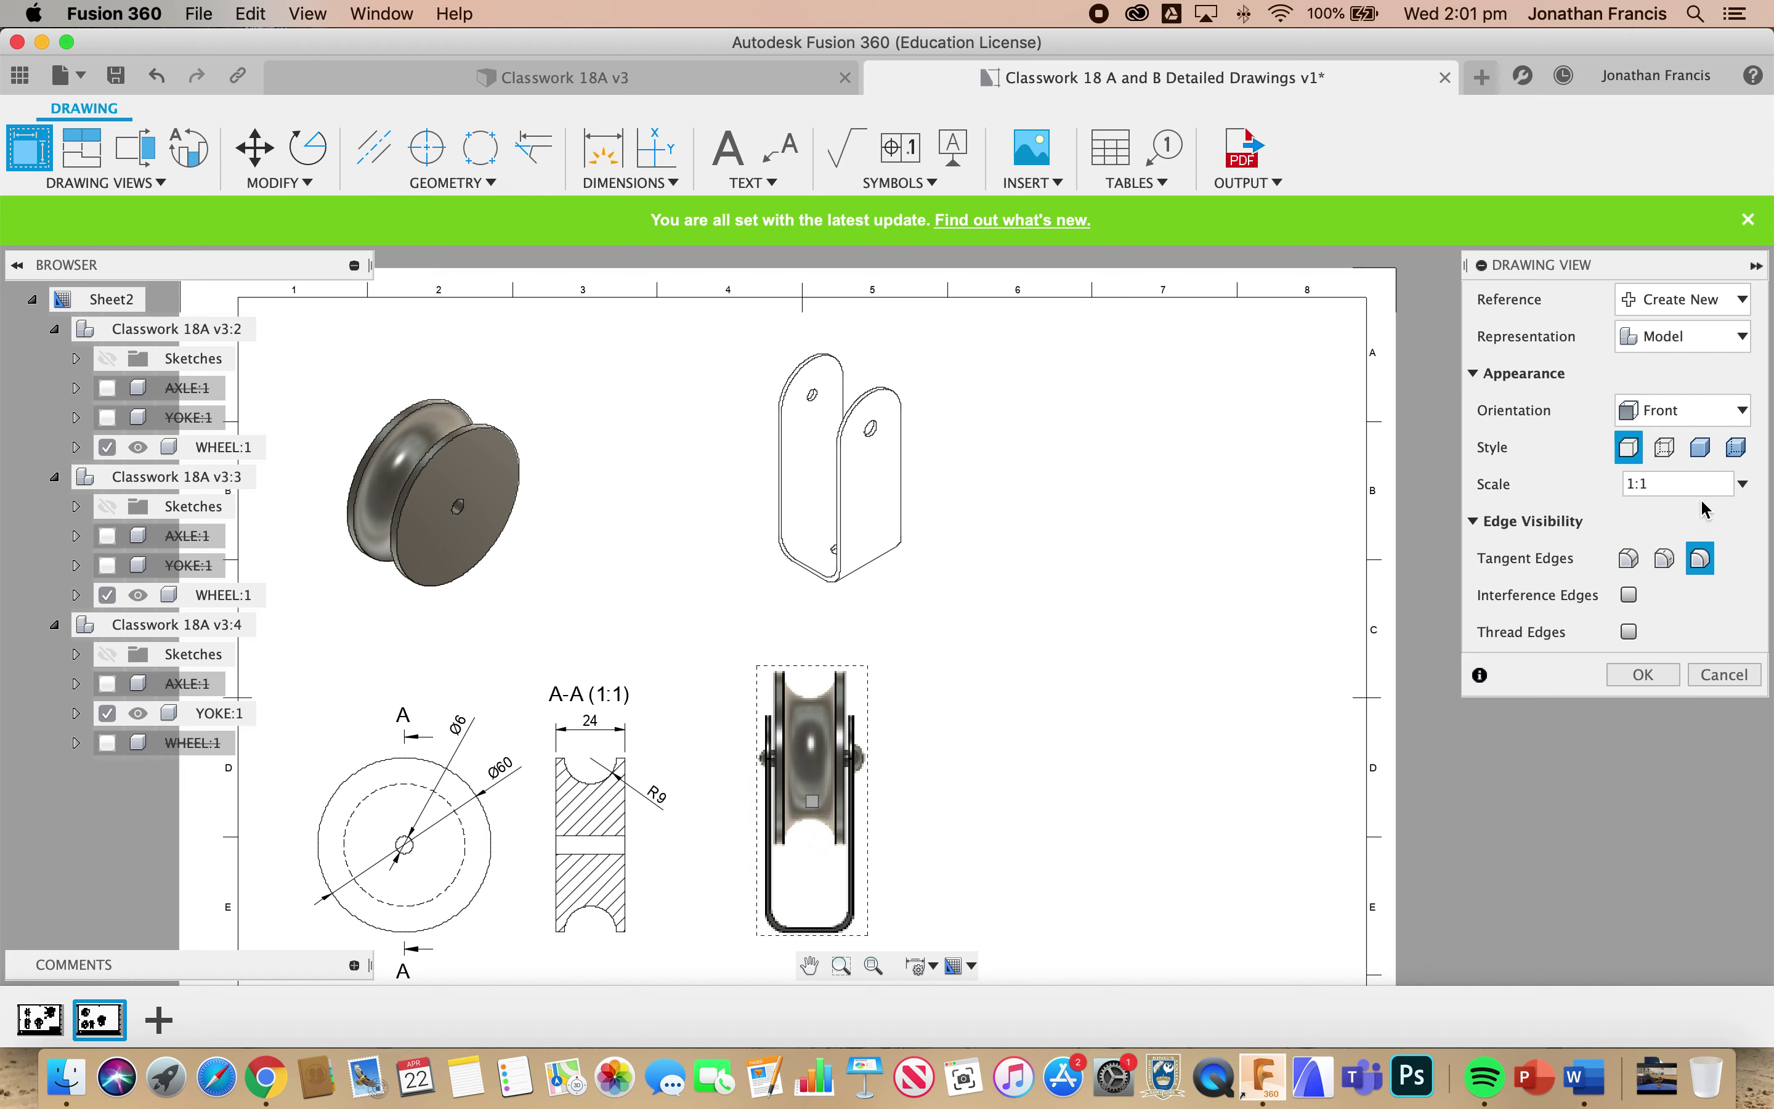
left_click(1664, 447)
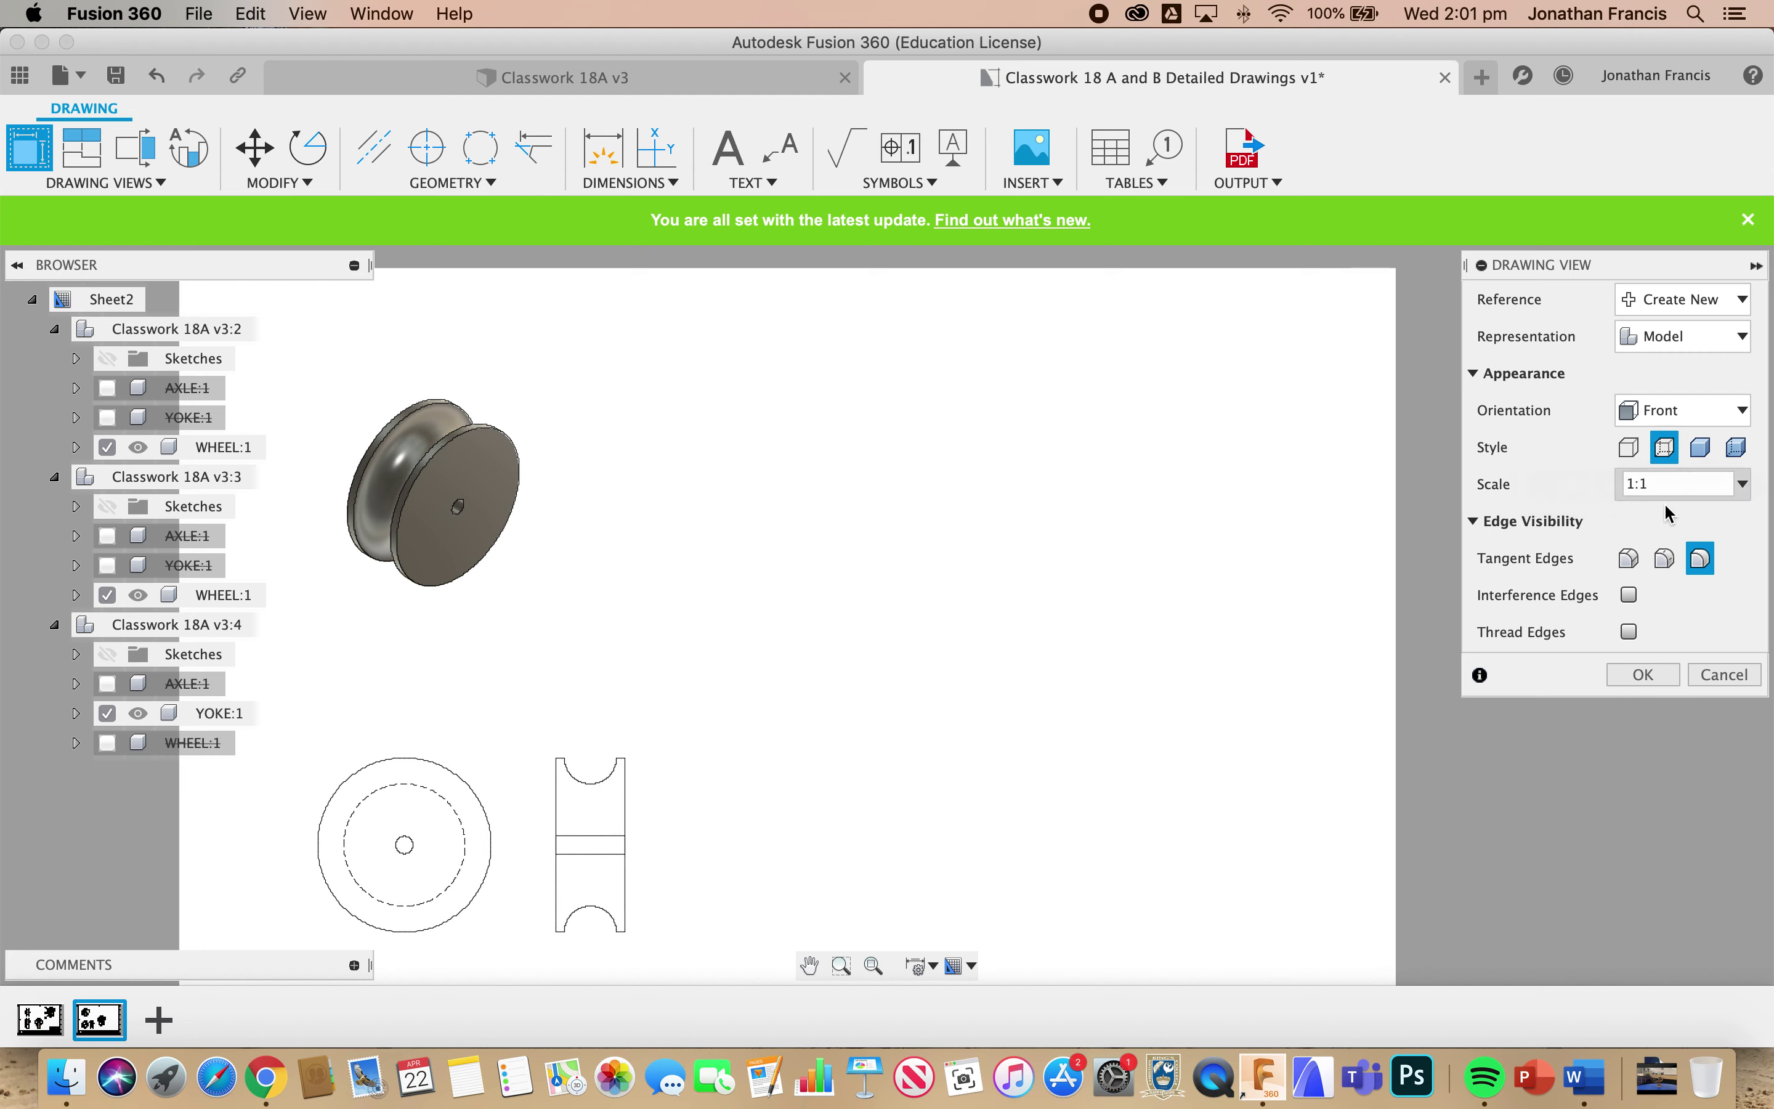
left_click(1649, 675)
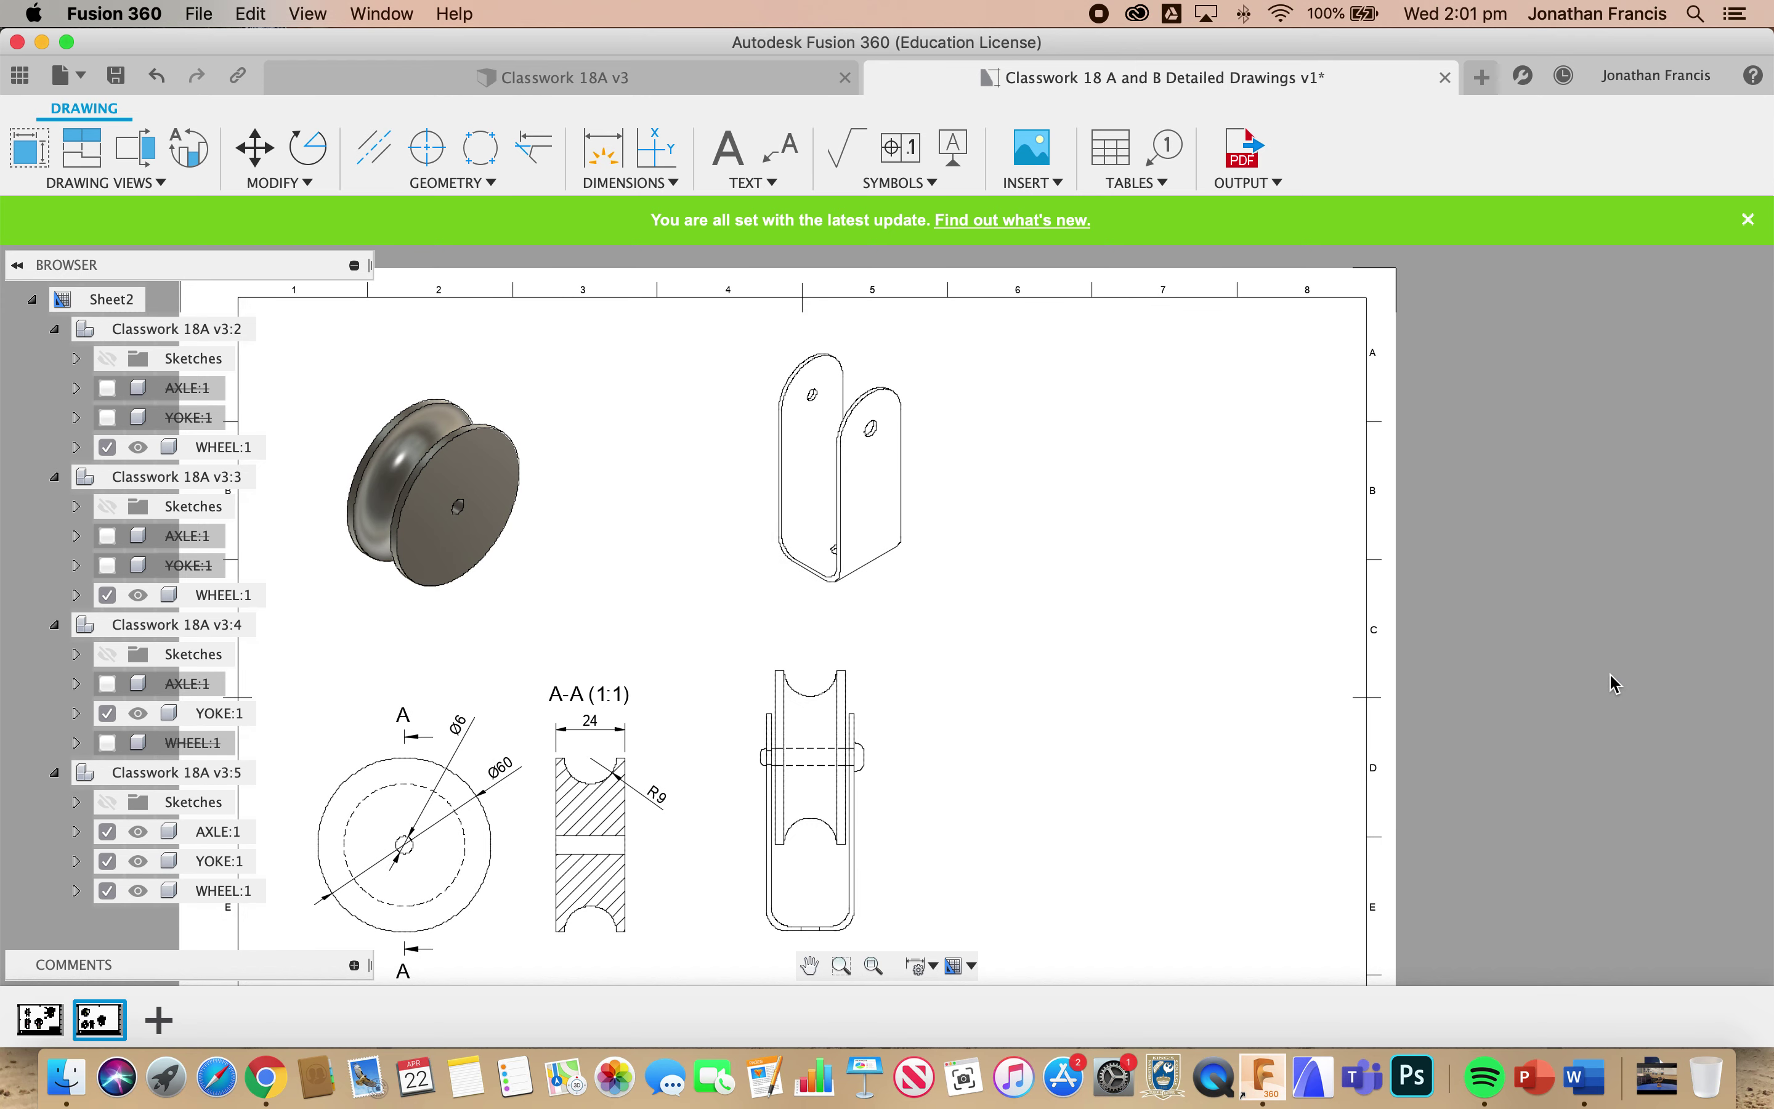
- Project a side view from the new front view, placing it beside that view on its right
left_click(82, 146)
left_click(924, 854)
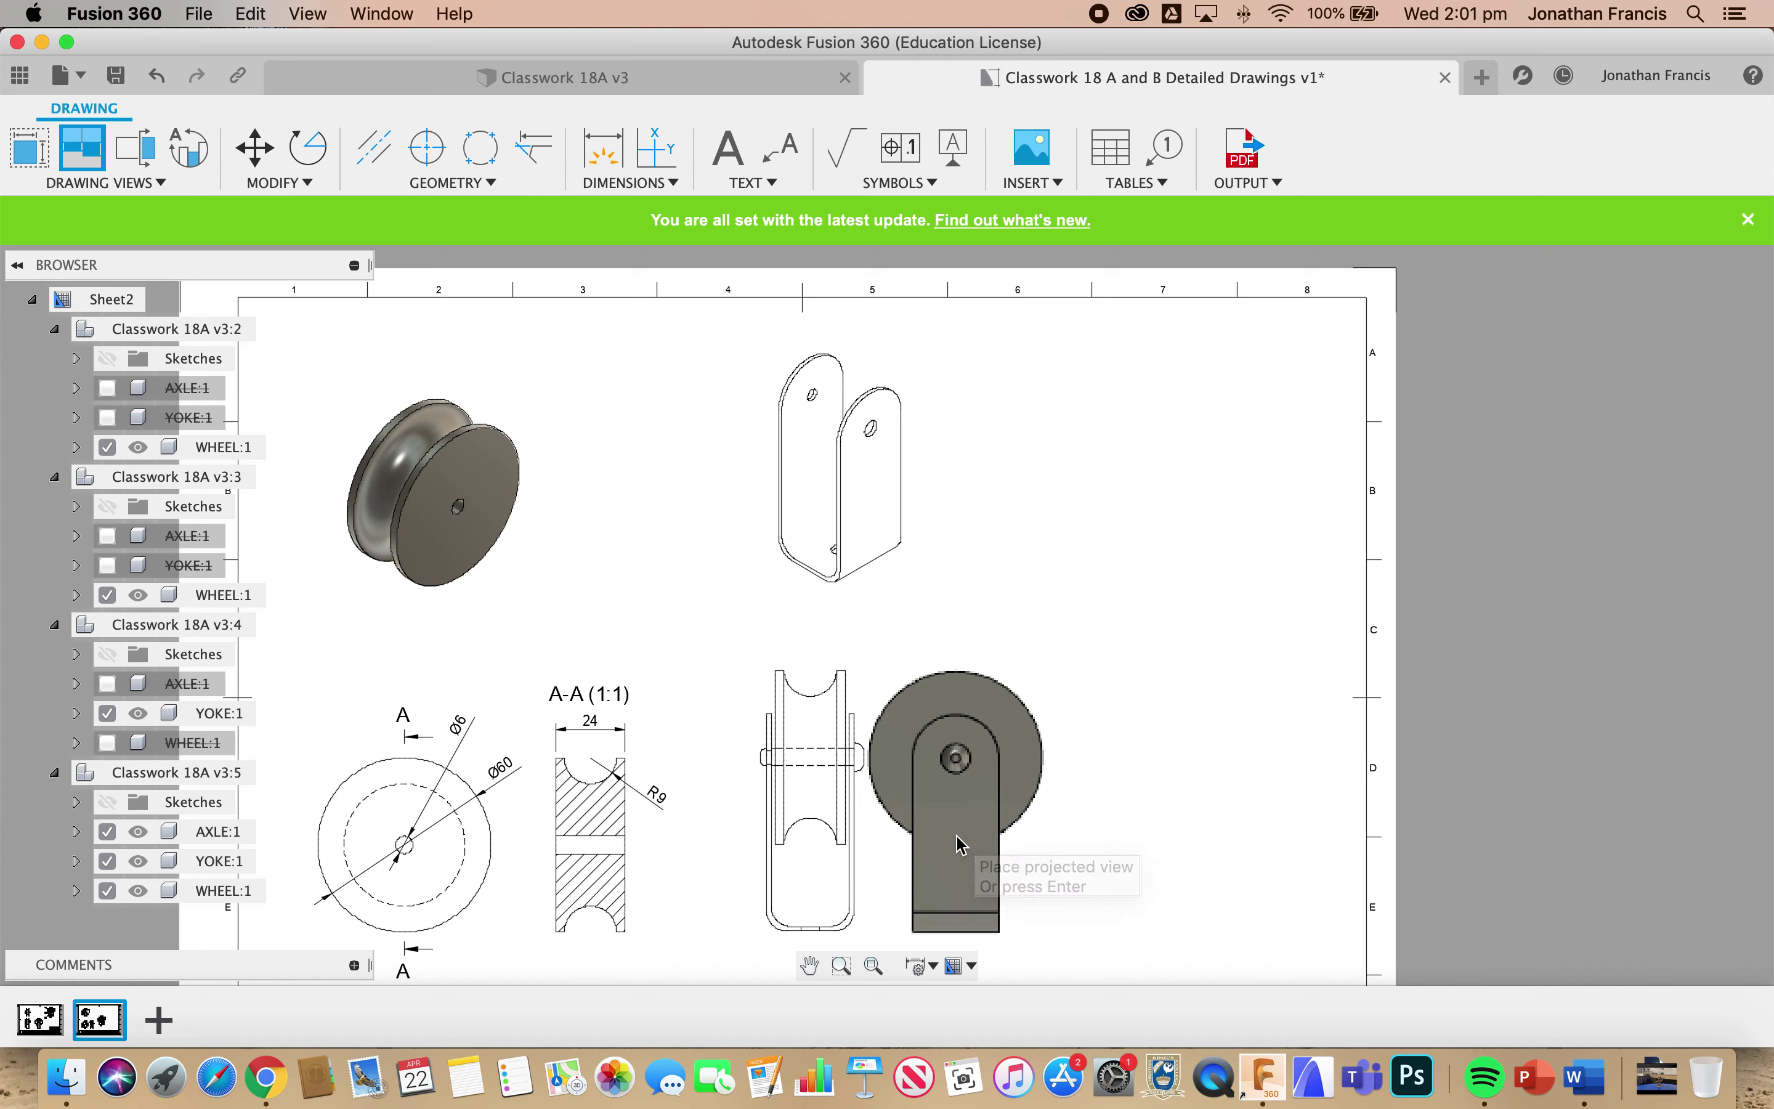
key("Escape")
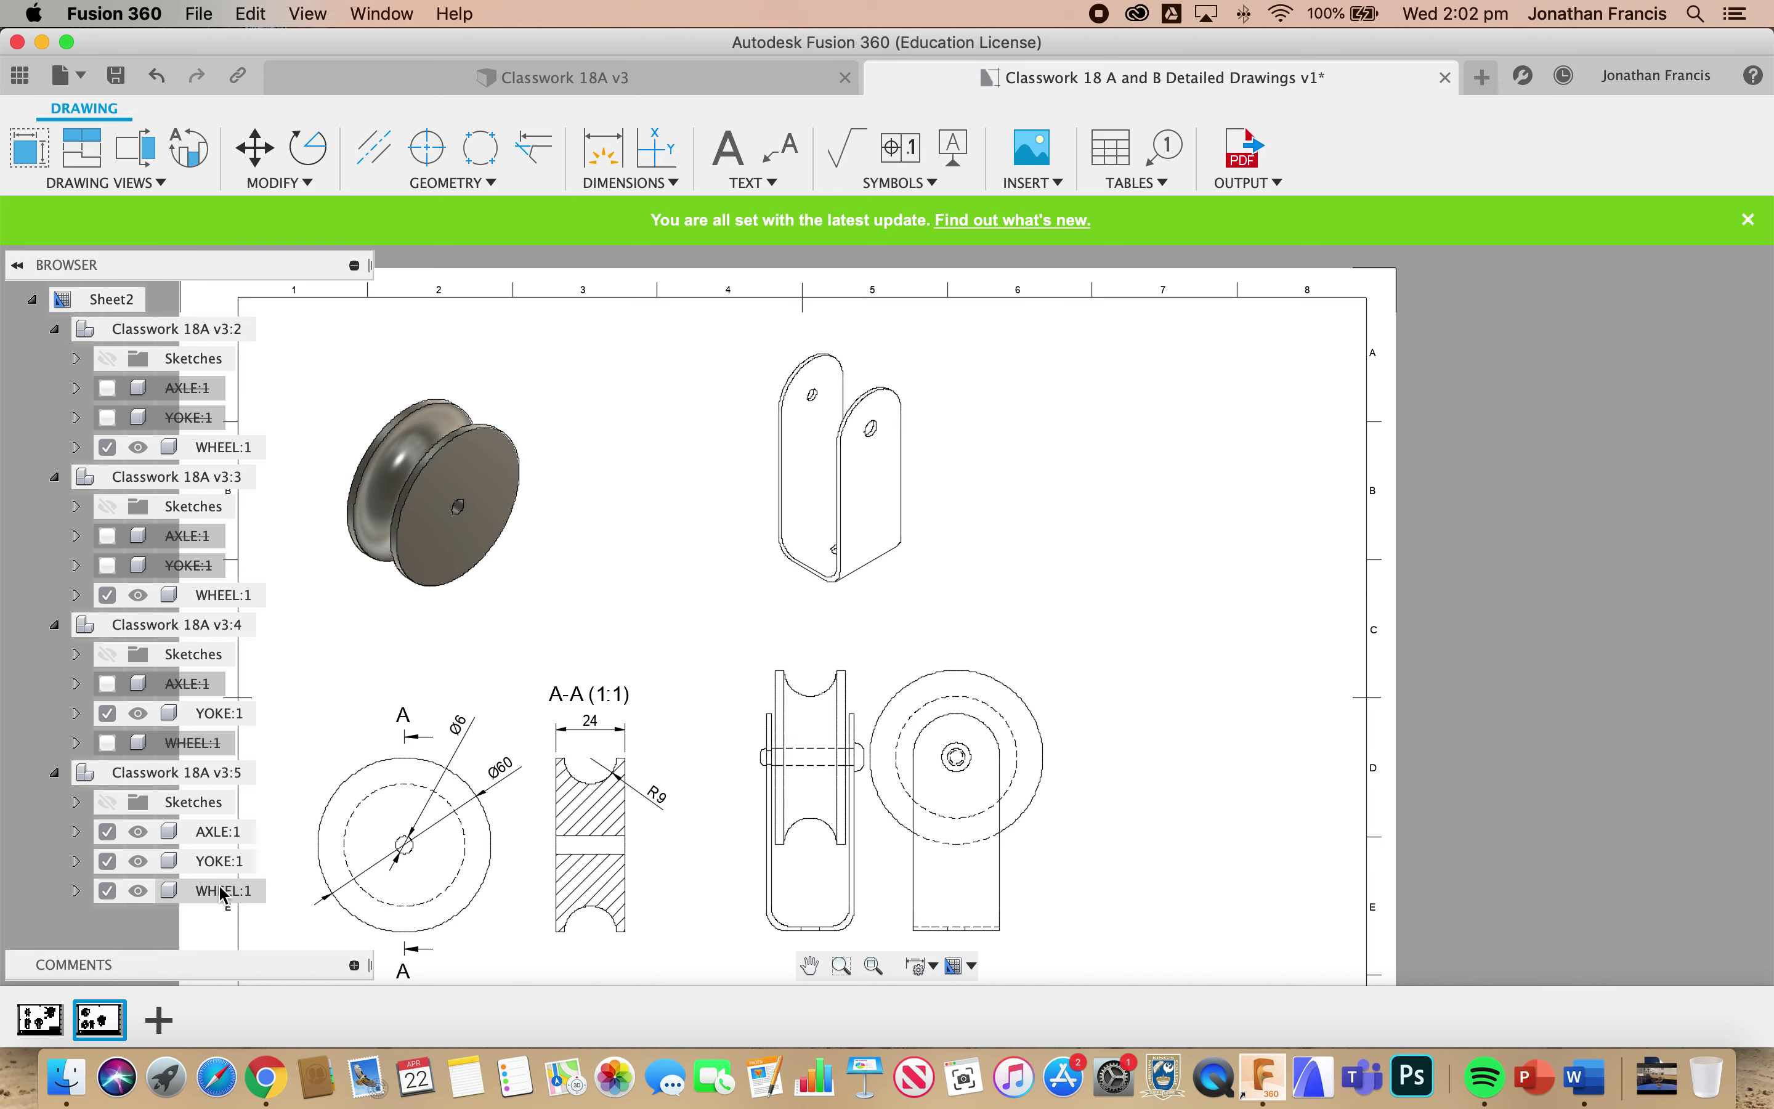
- Suppress the WHEEL and AXLE components in the new front view and its projected side view
left_click(108, 890)
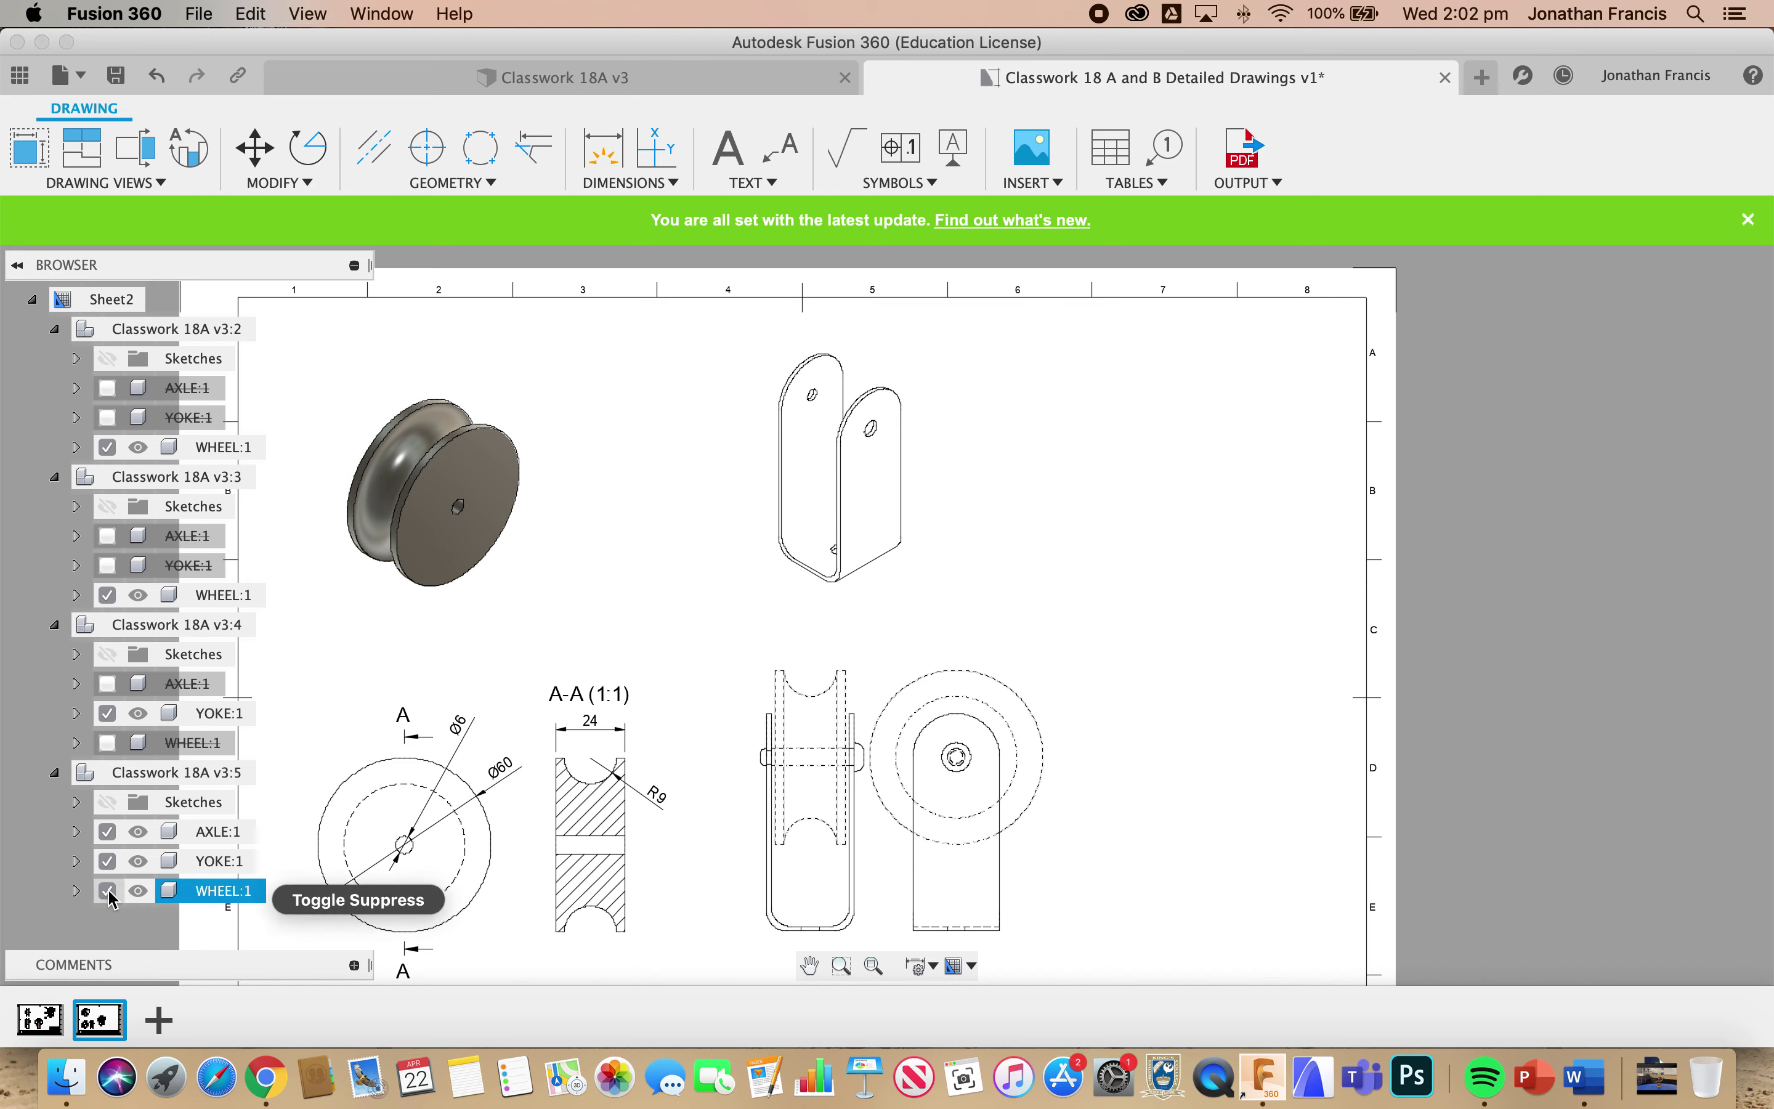
left_click(107, 831)
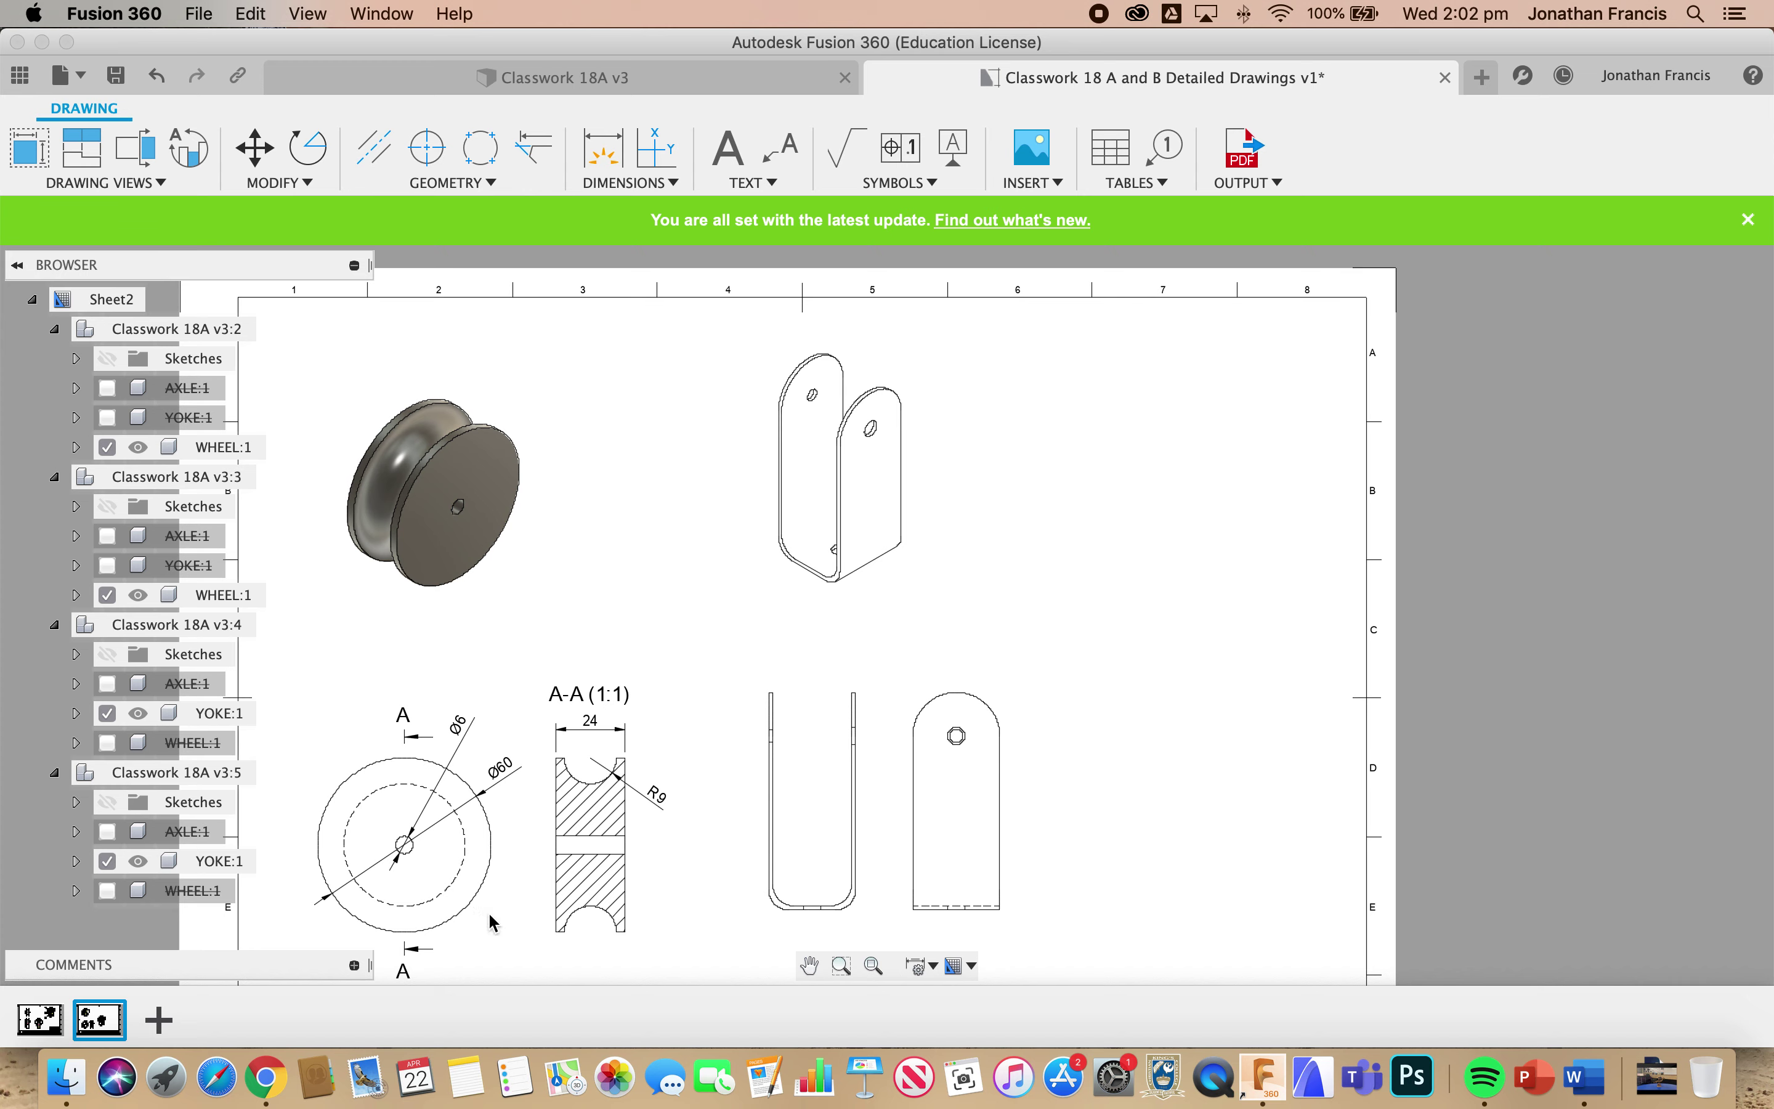
left_click(1054, 806)
- Dimension the thickness of the yoke's left arm in the front view, placing the dimension above the arm
scroll(1053, 807, "up", 3)
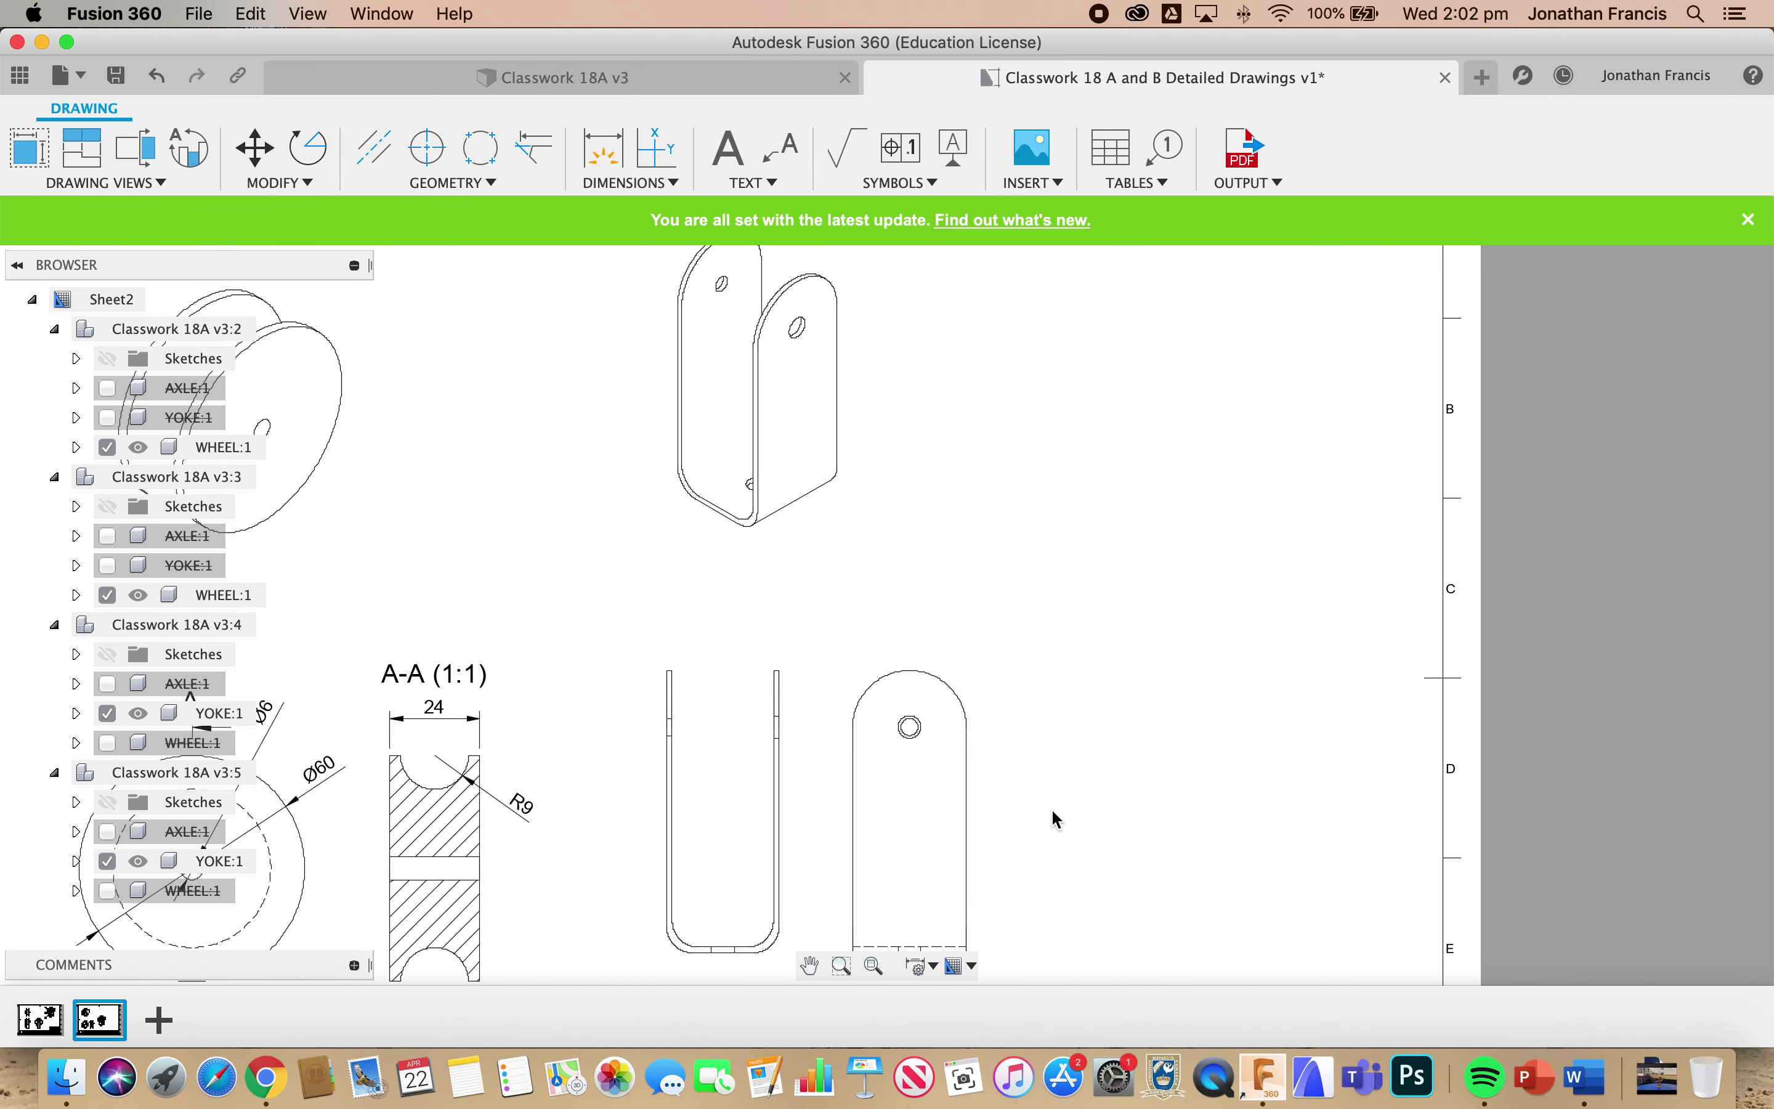
scroll(1052, 811, "down", 3)
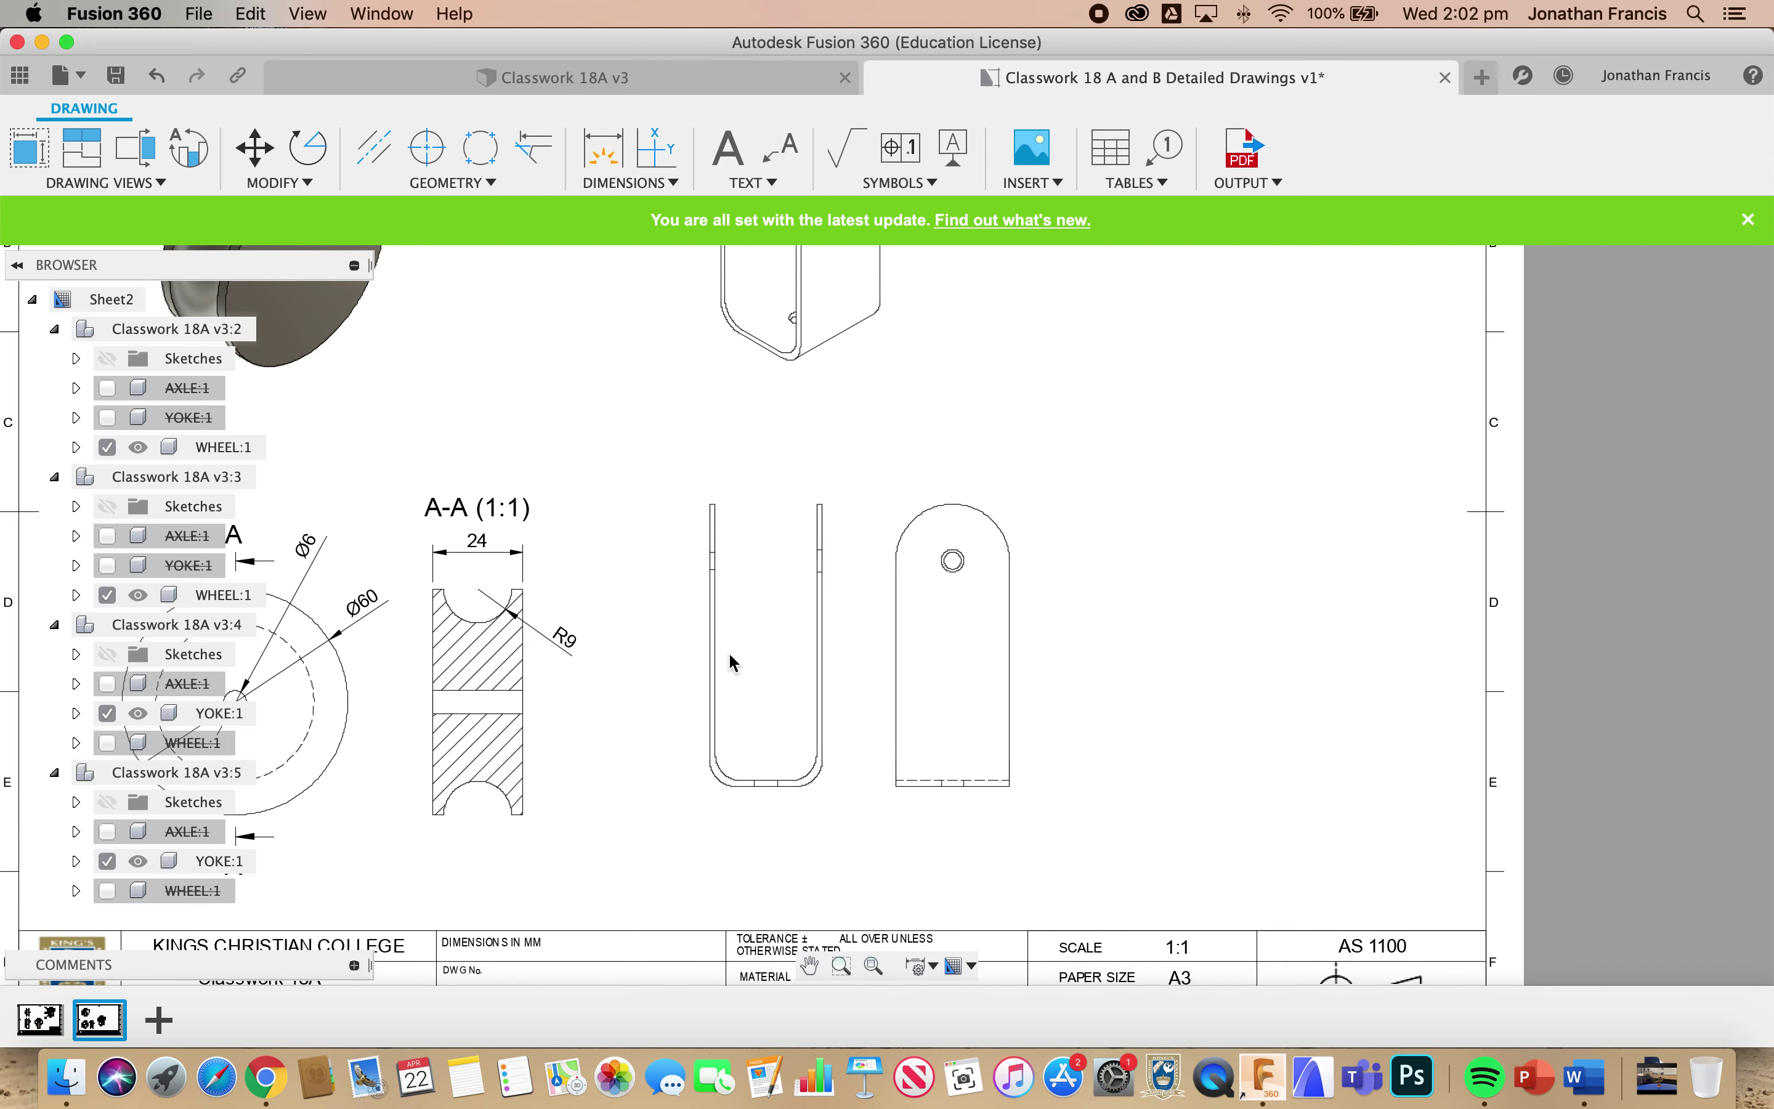
scroll(732, 656, "up", 3)
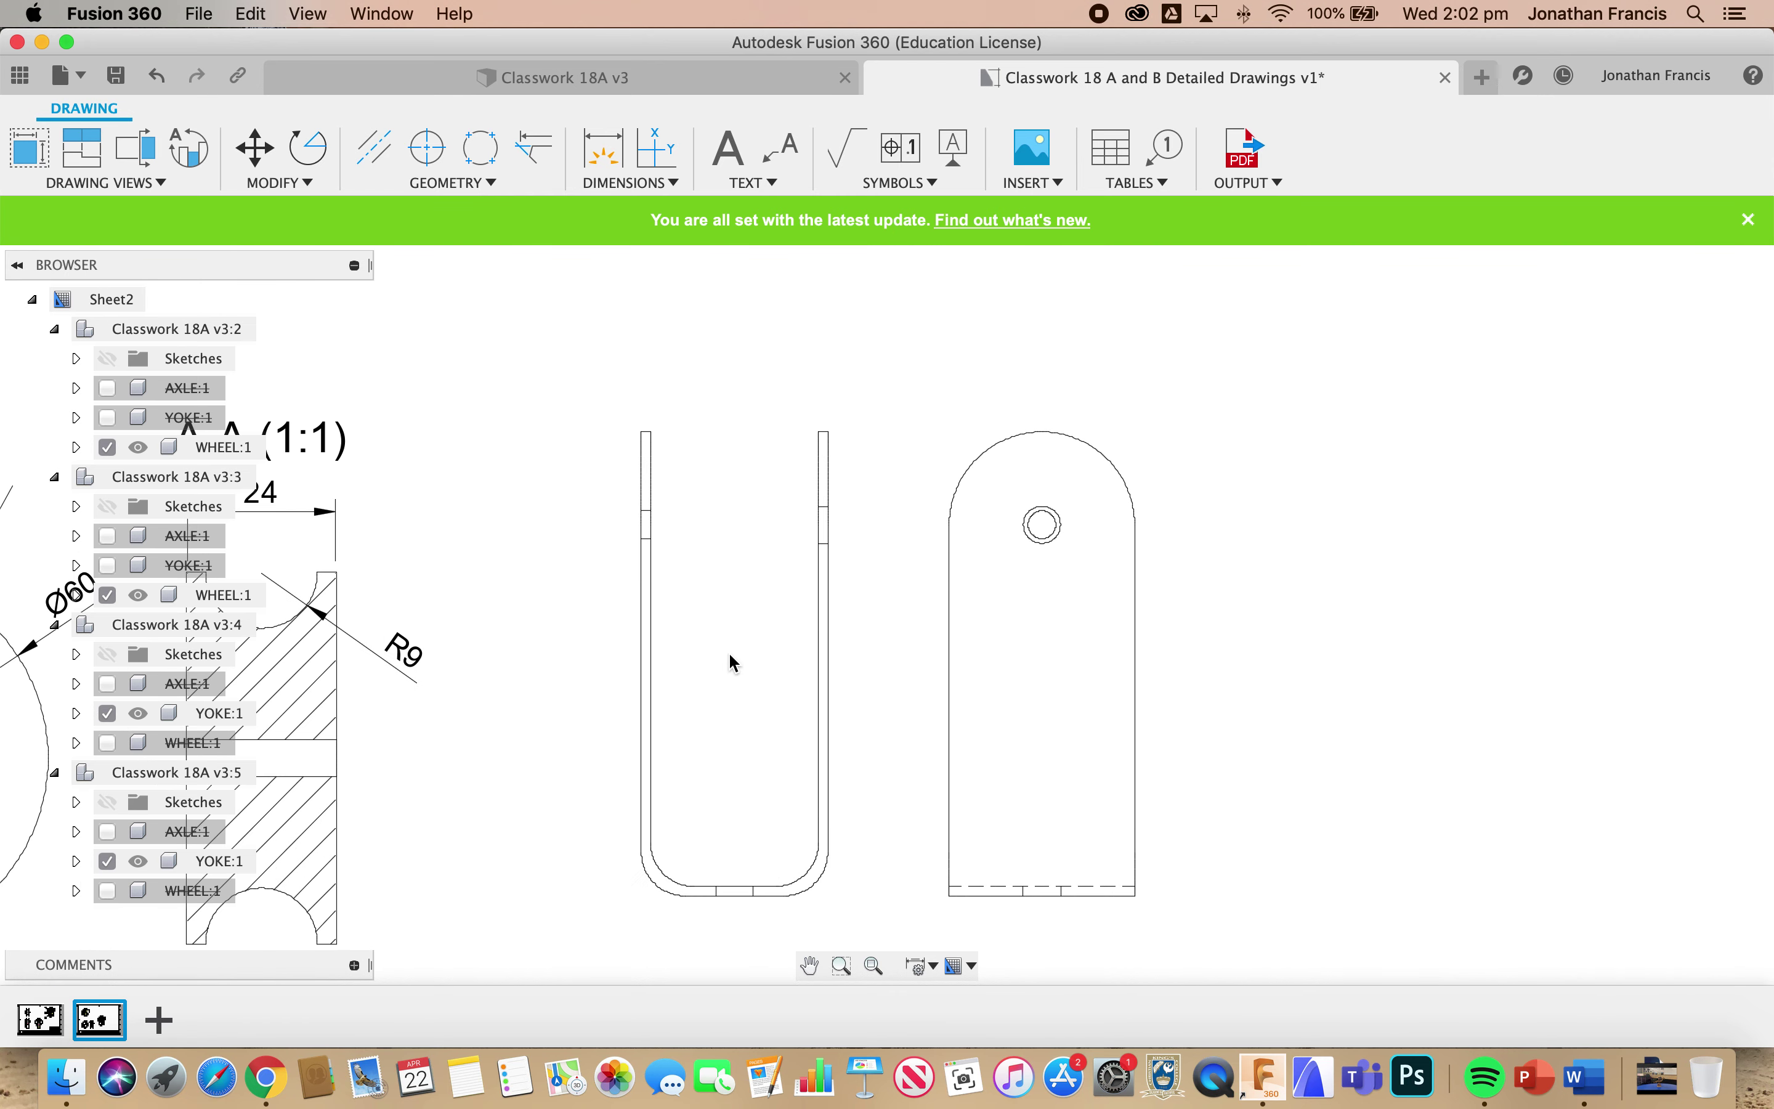
left_click(602, 149)
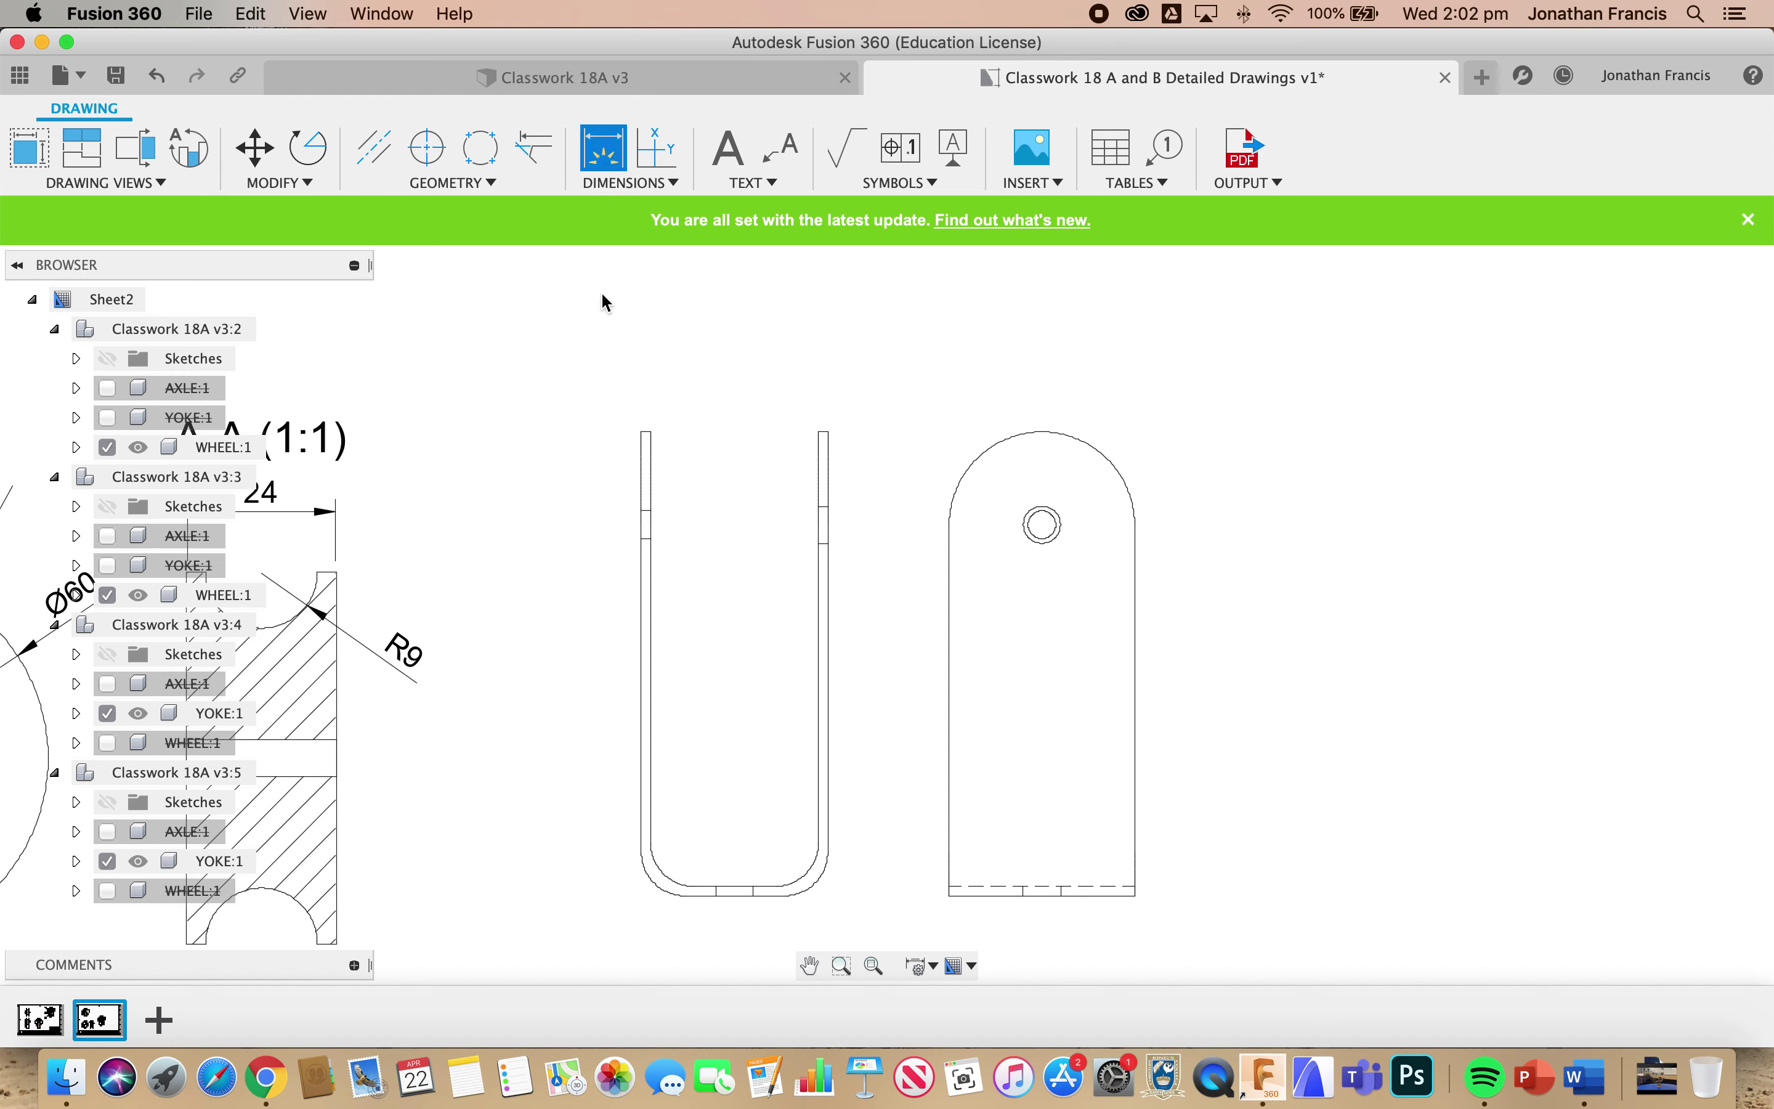
left_click(638, 484)
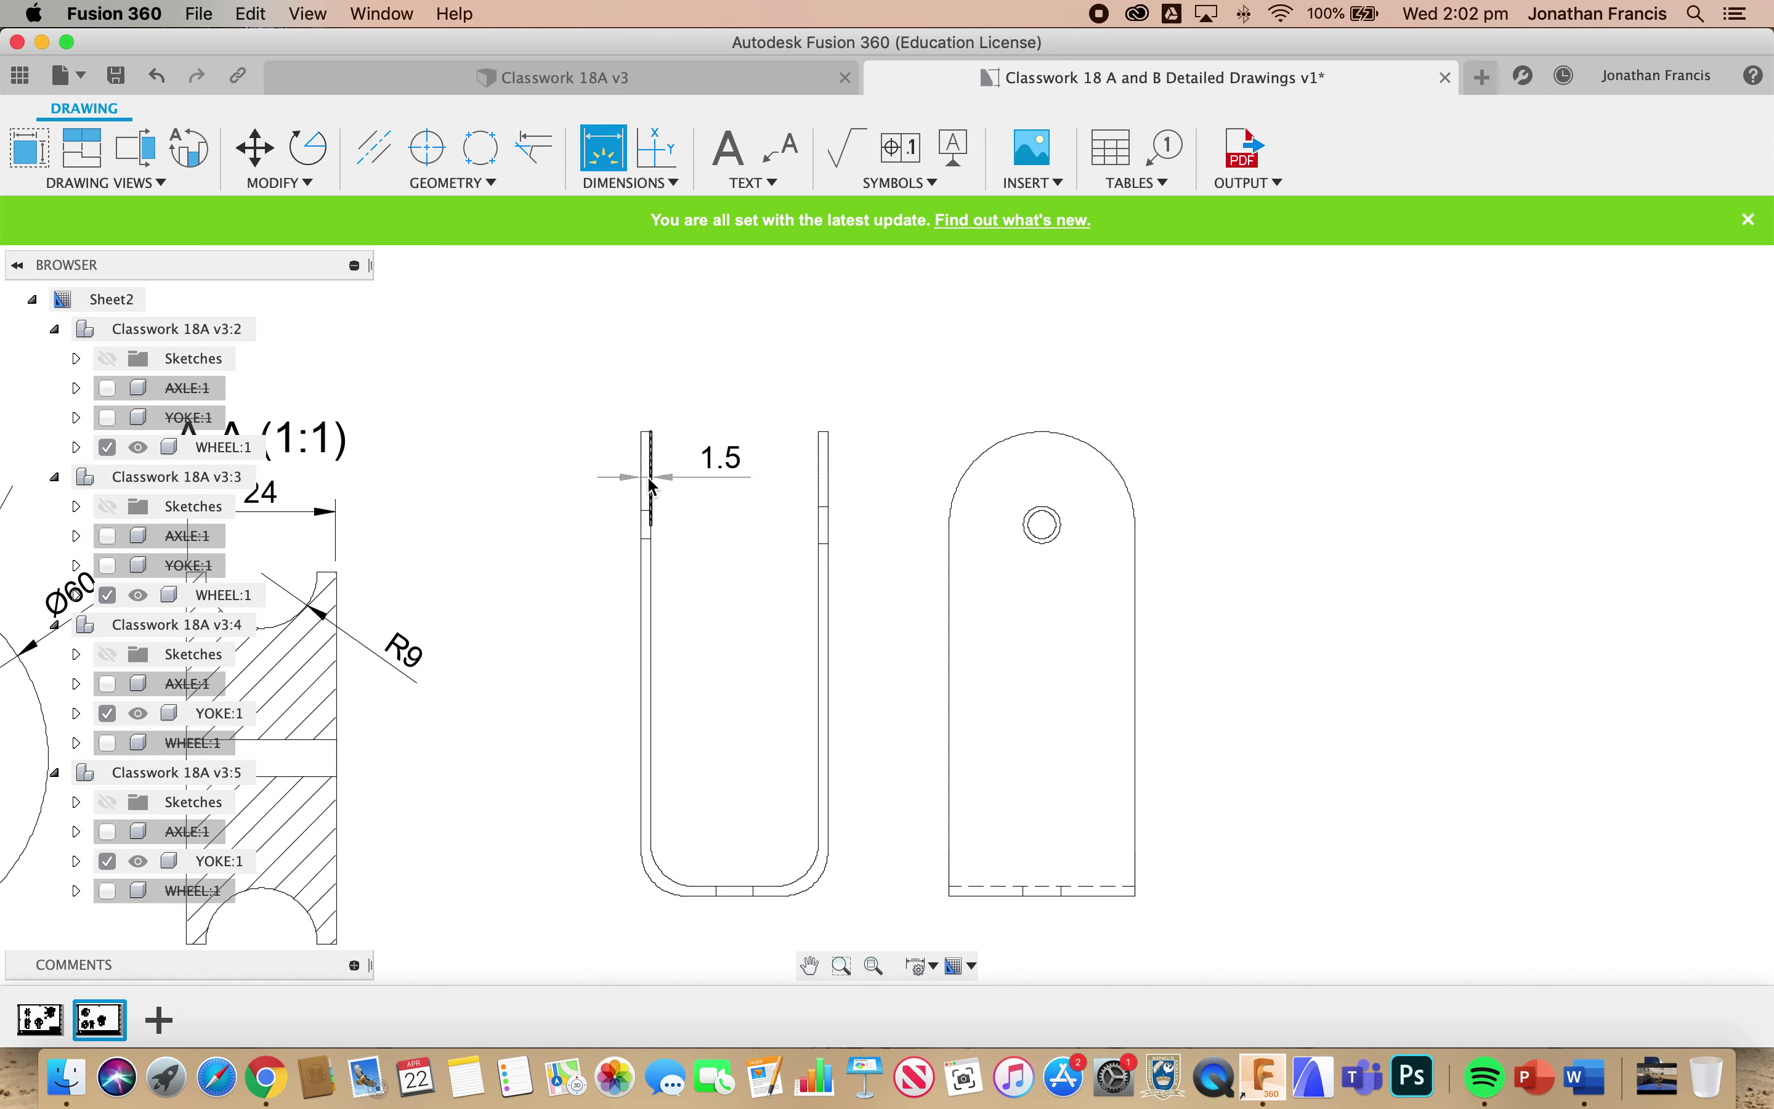
left_click(669, 401)
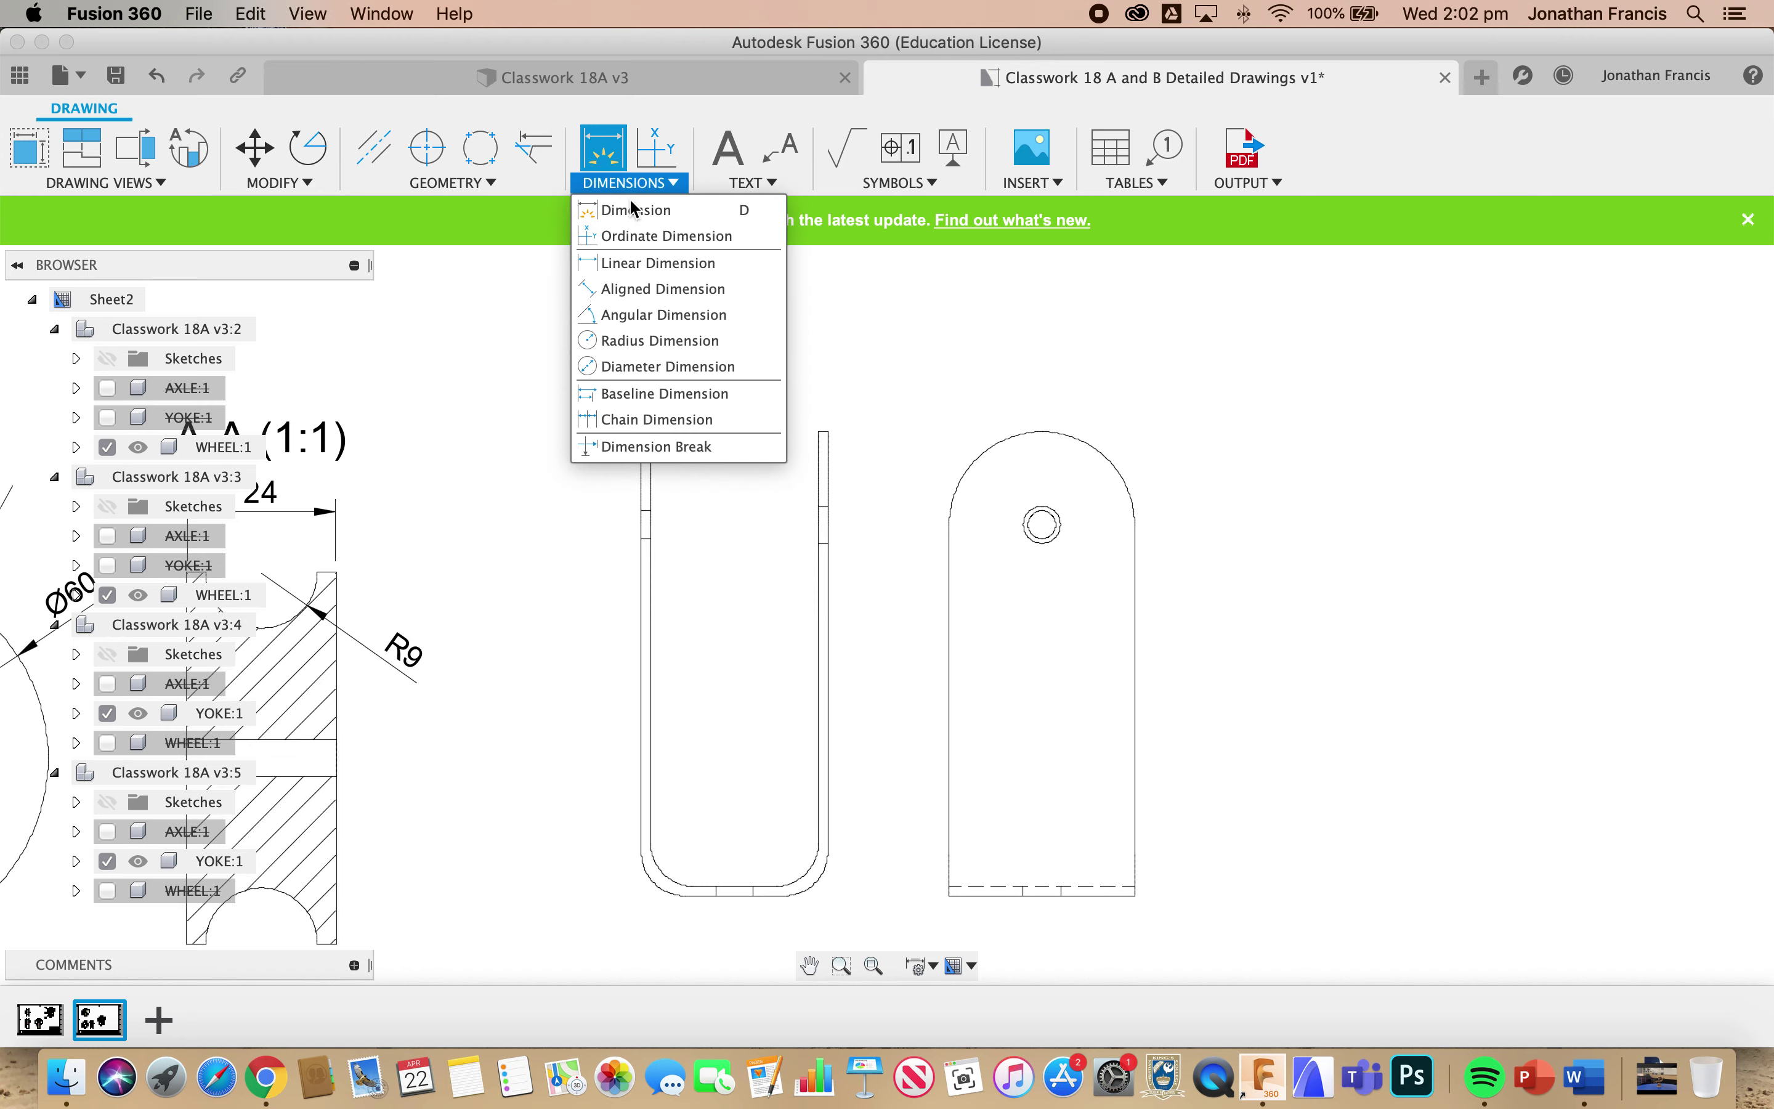
- Add a diameter dimension to the inner hole circle in the yoke's side view, placed to the upper left
left_click(656, 367)
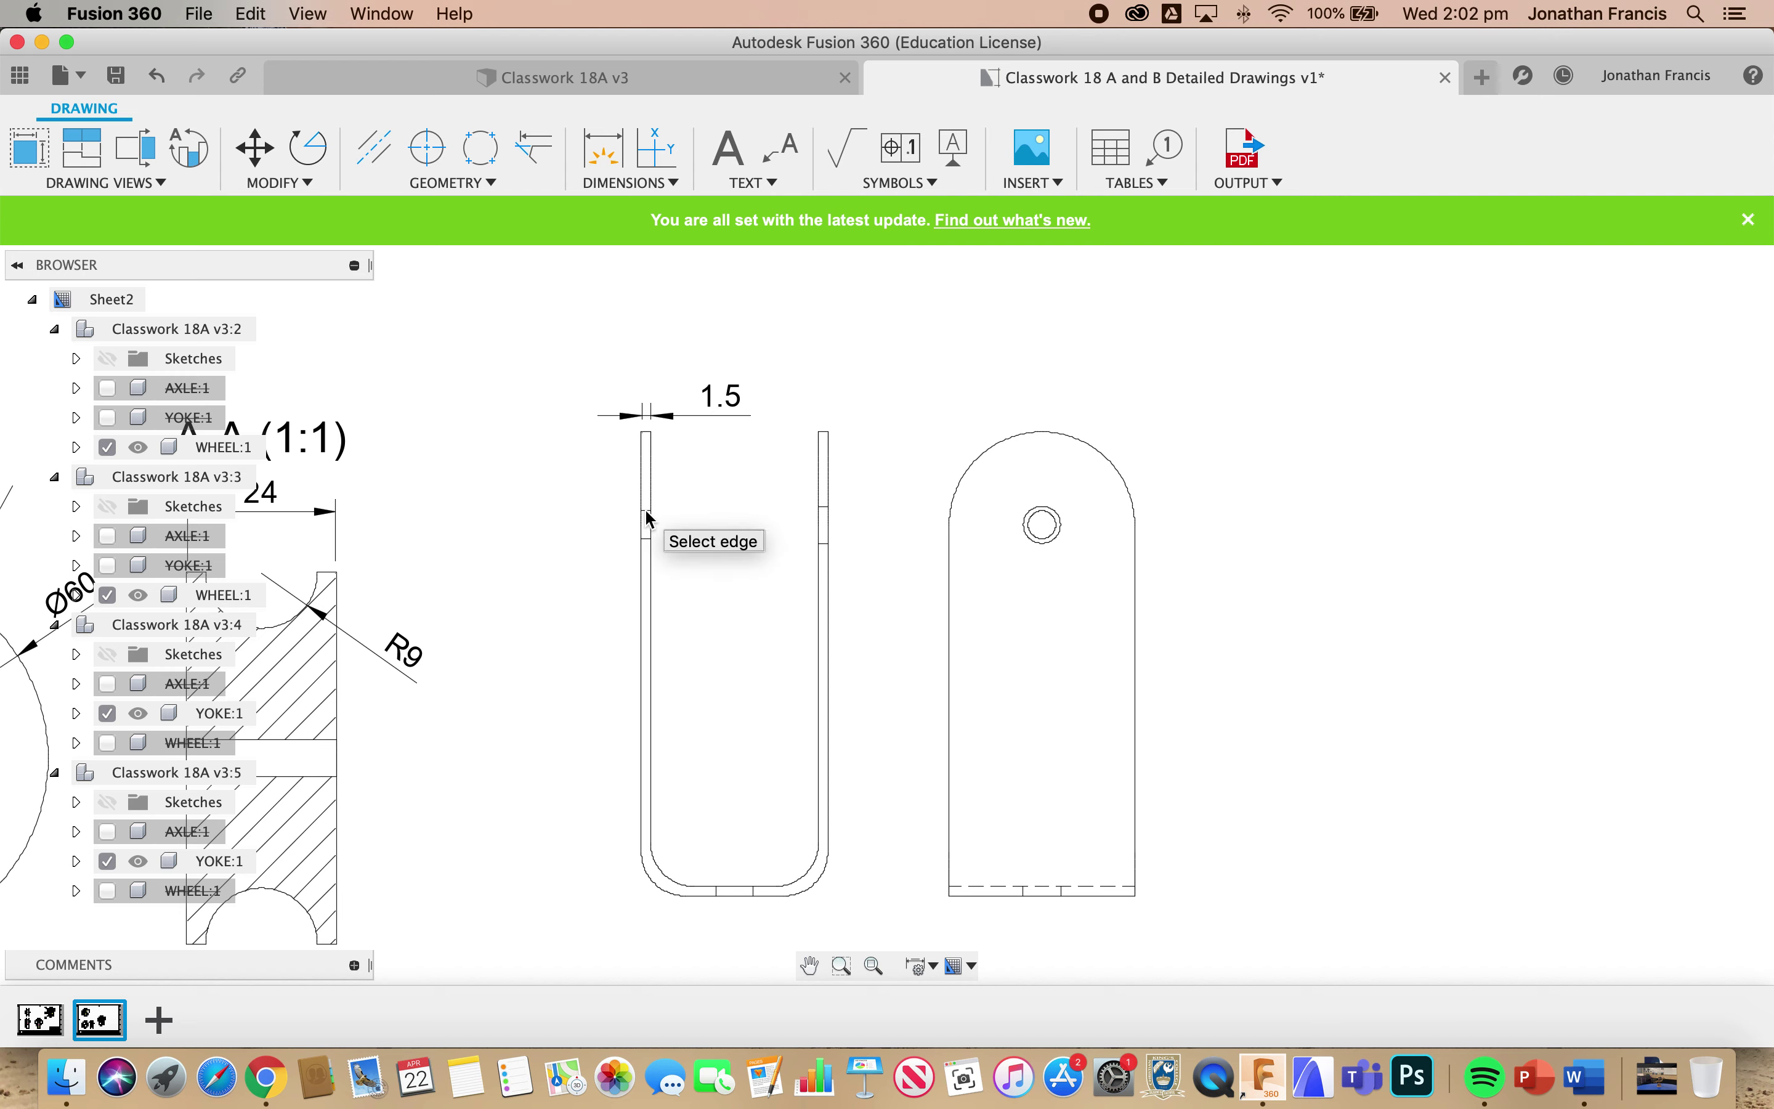
left_click(1052, 522)
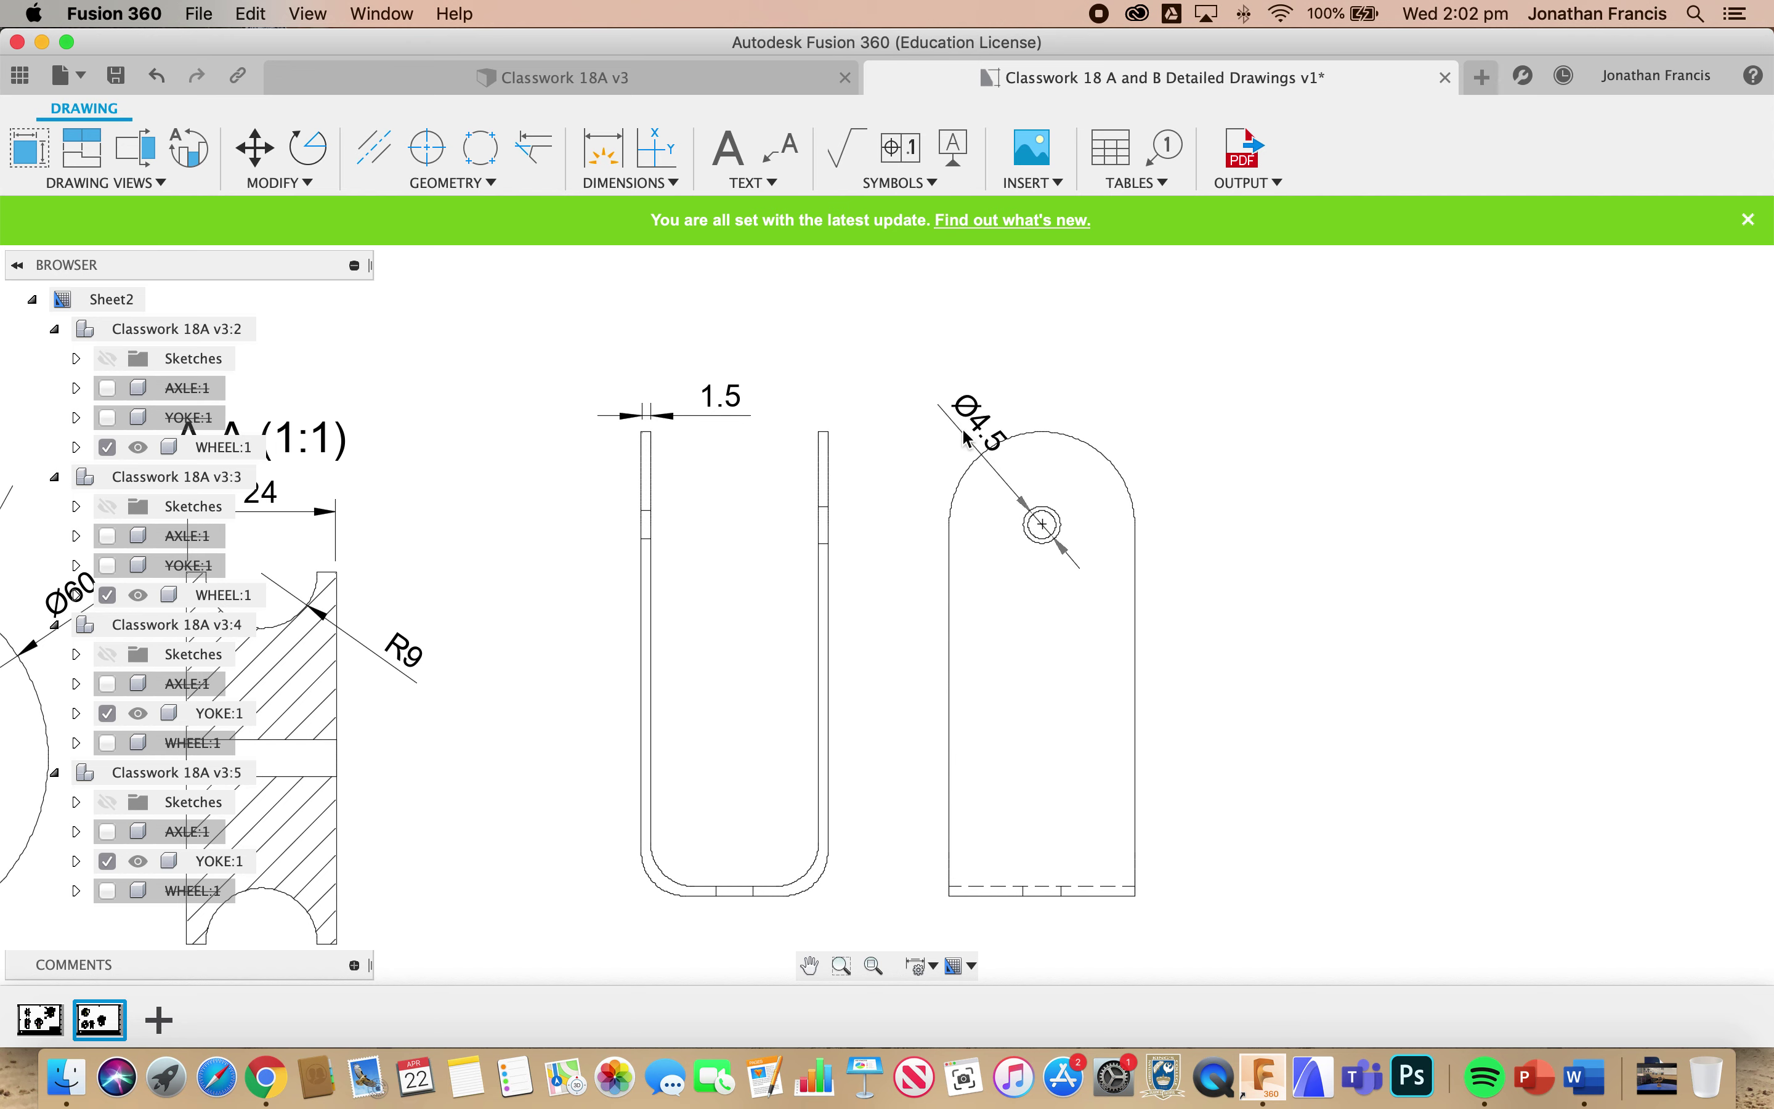
left_click(949, 416)
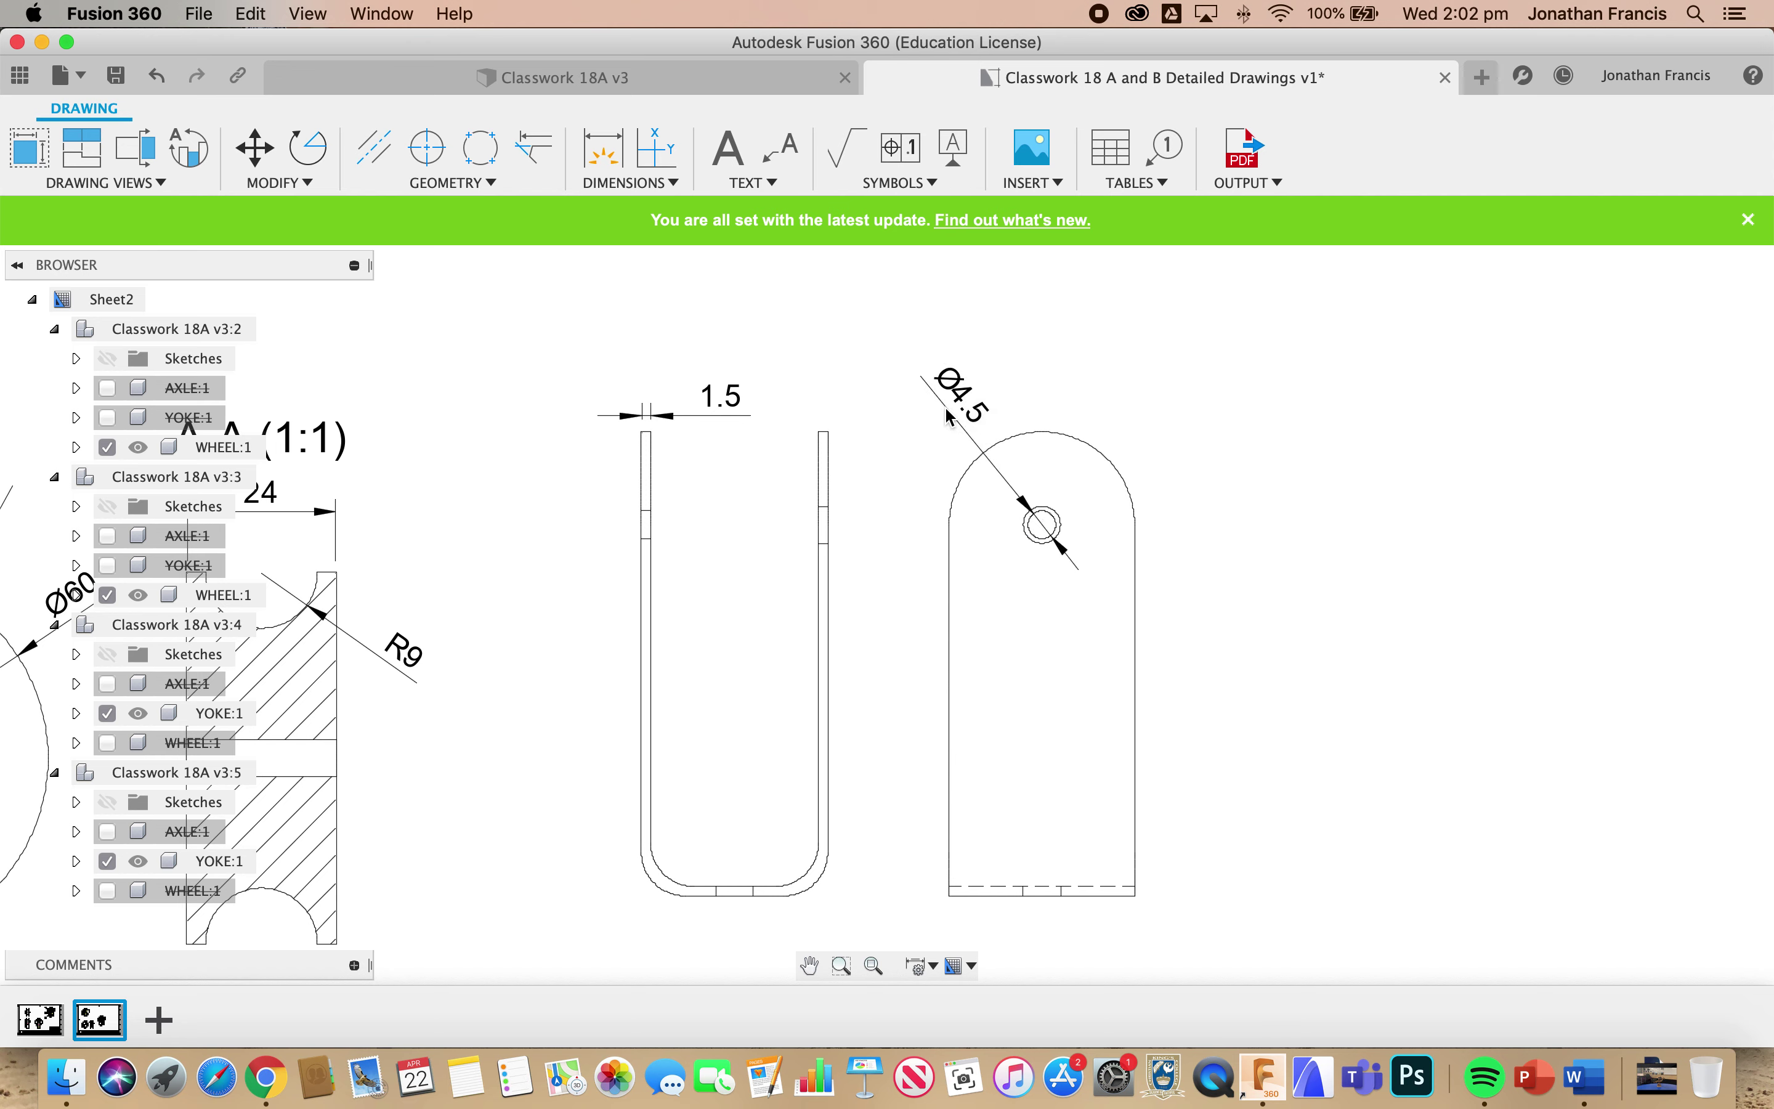
left_click(629, 182)
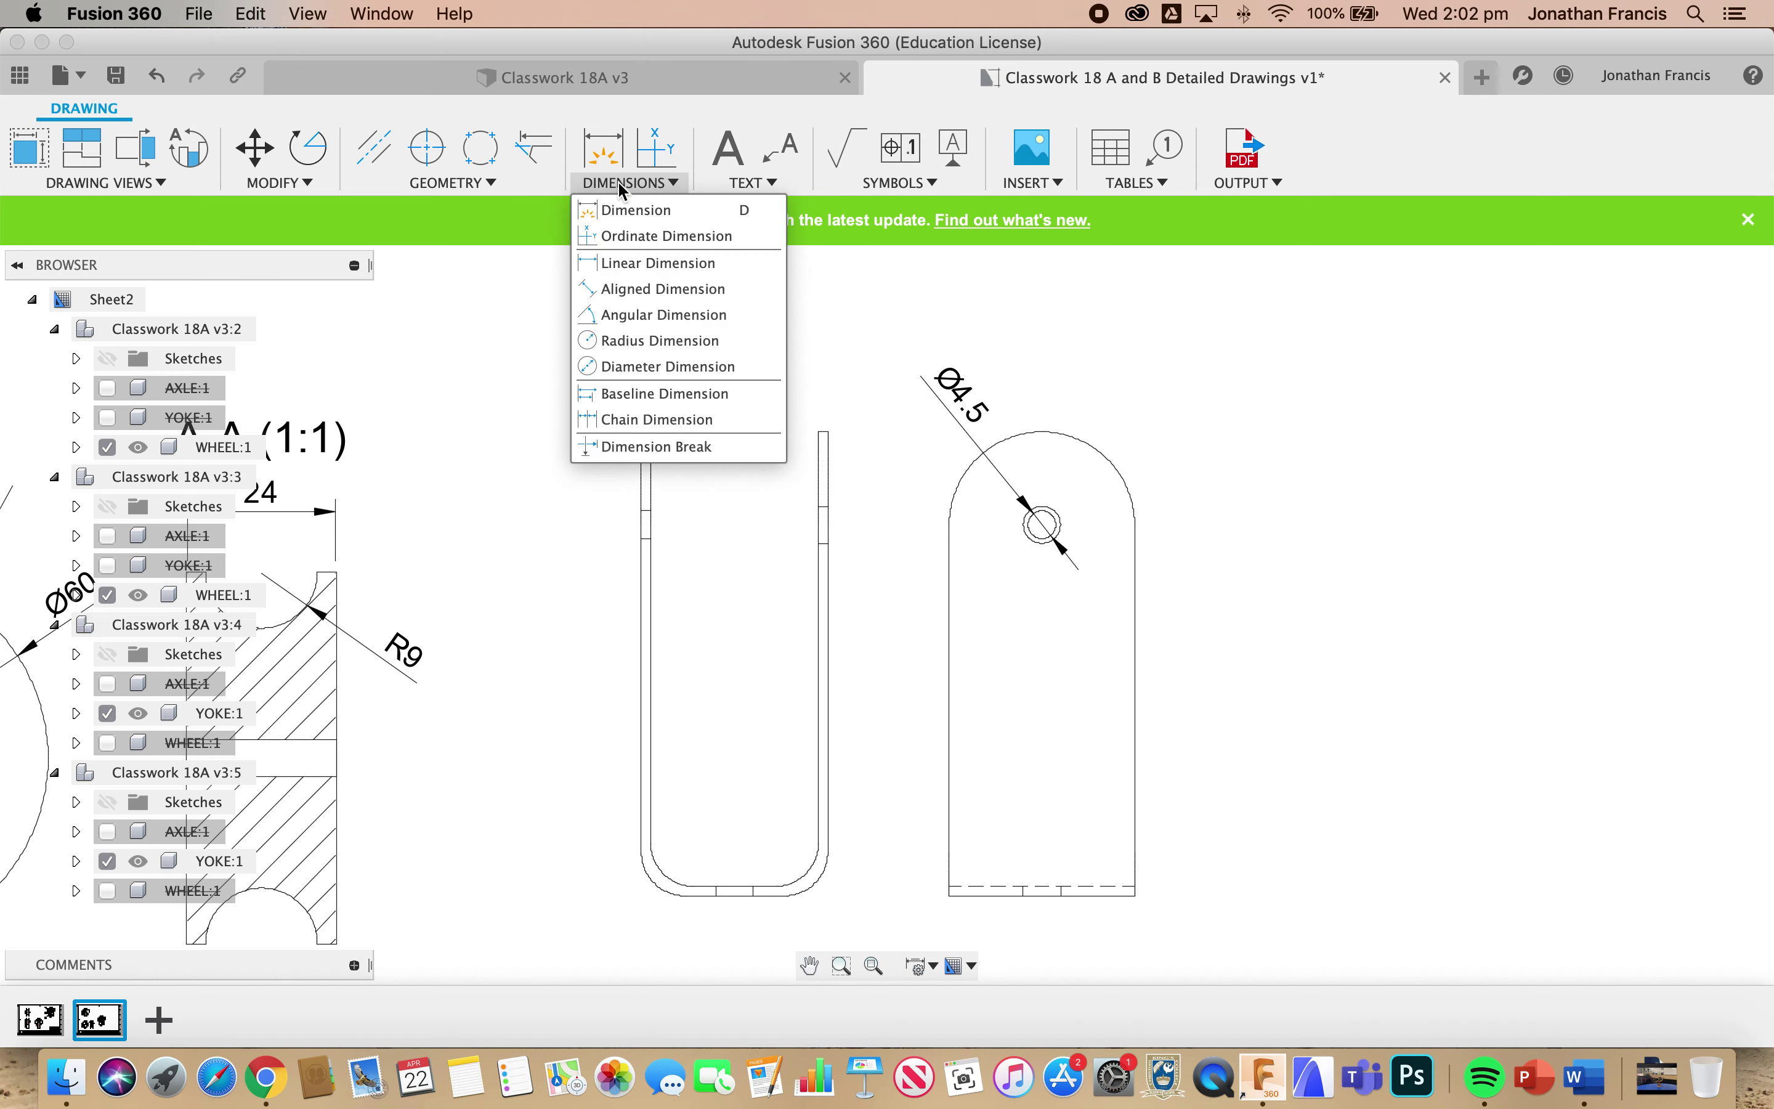
left_click(655, 367)
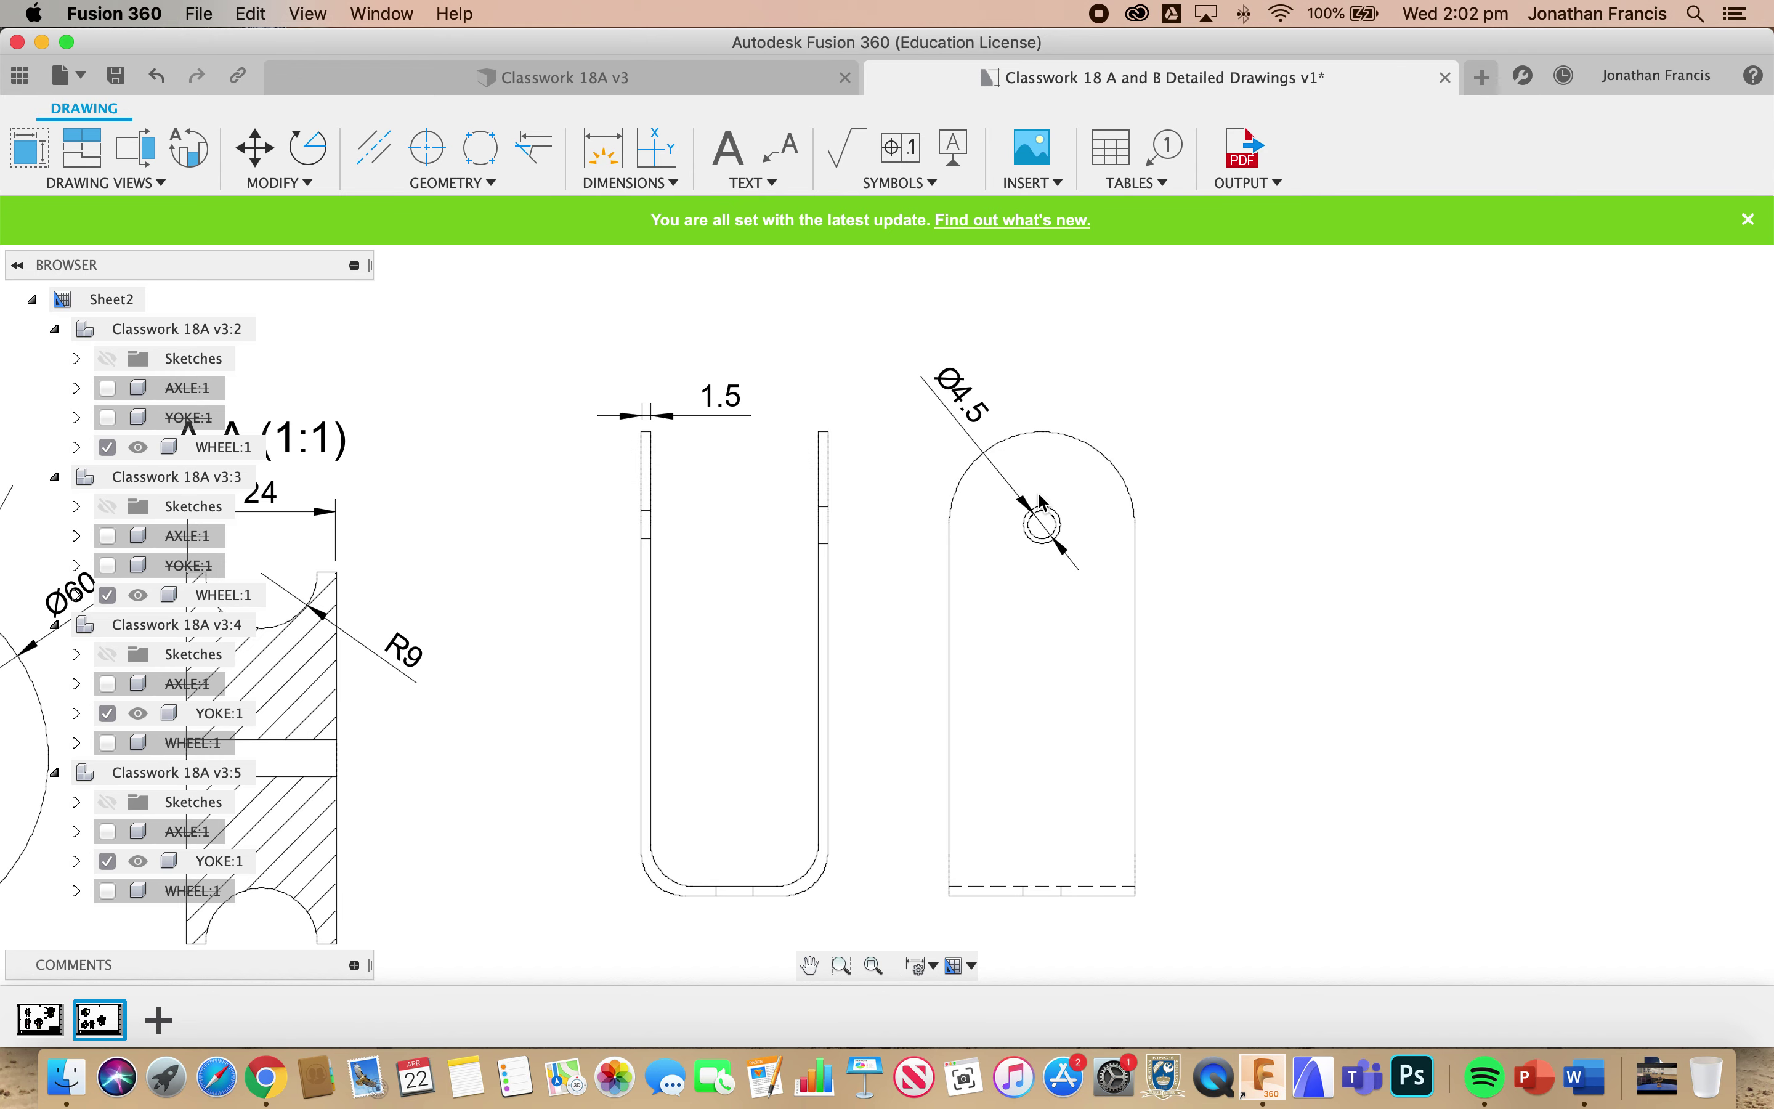
left_click(1061, 522)
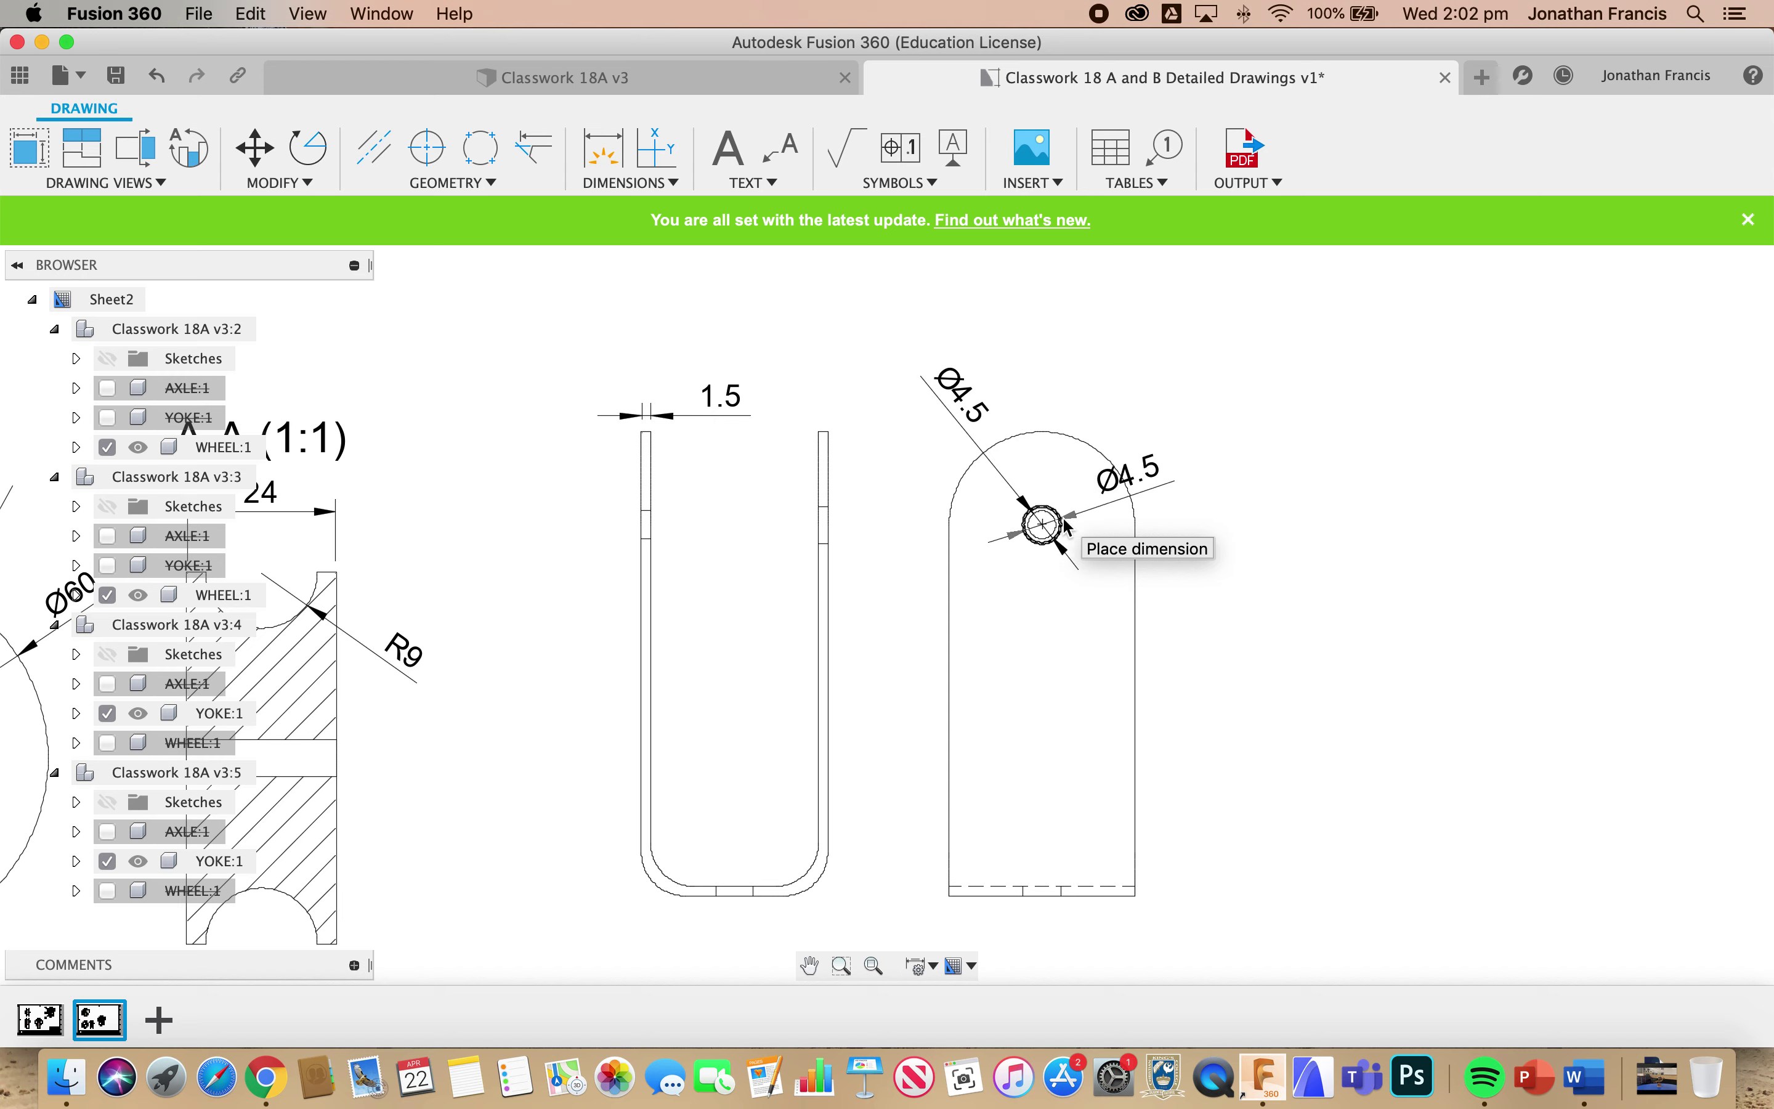
key("Escape")
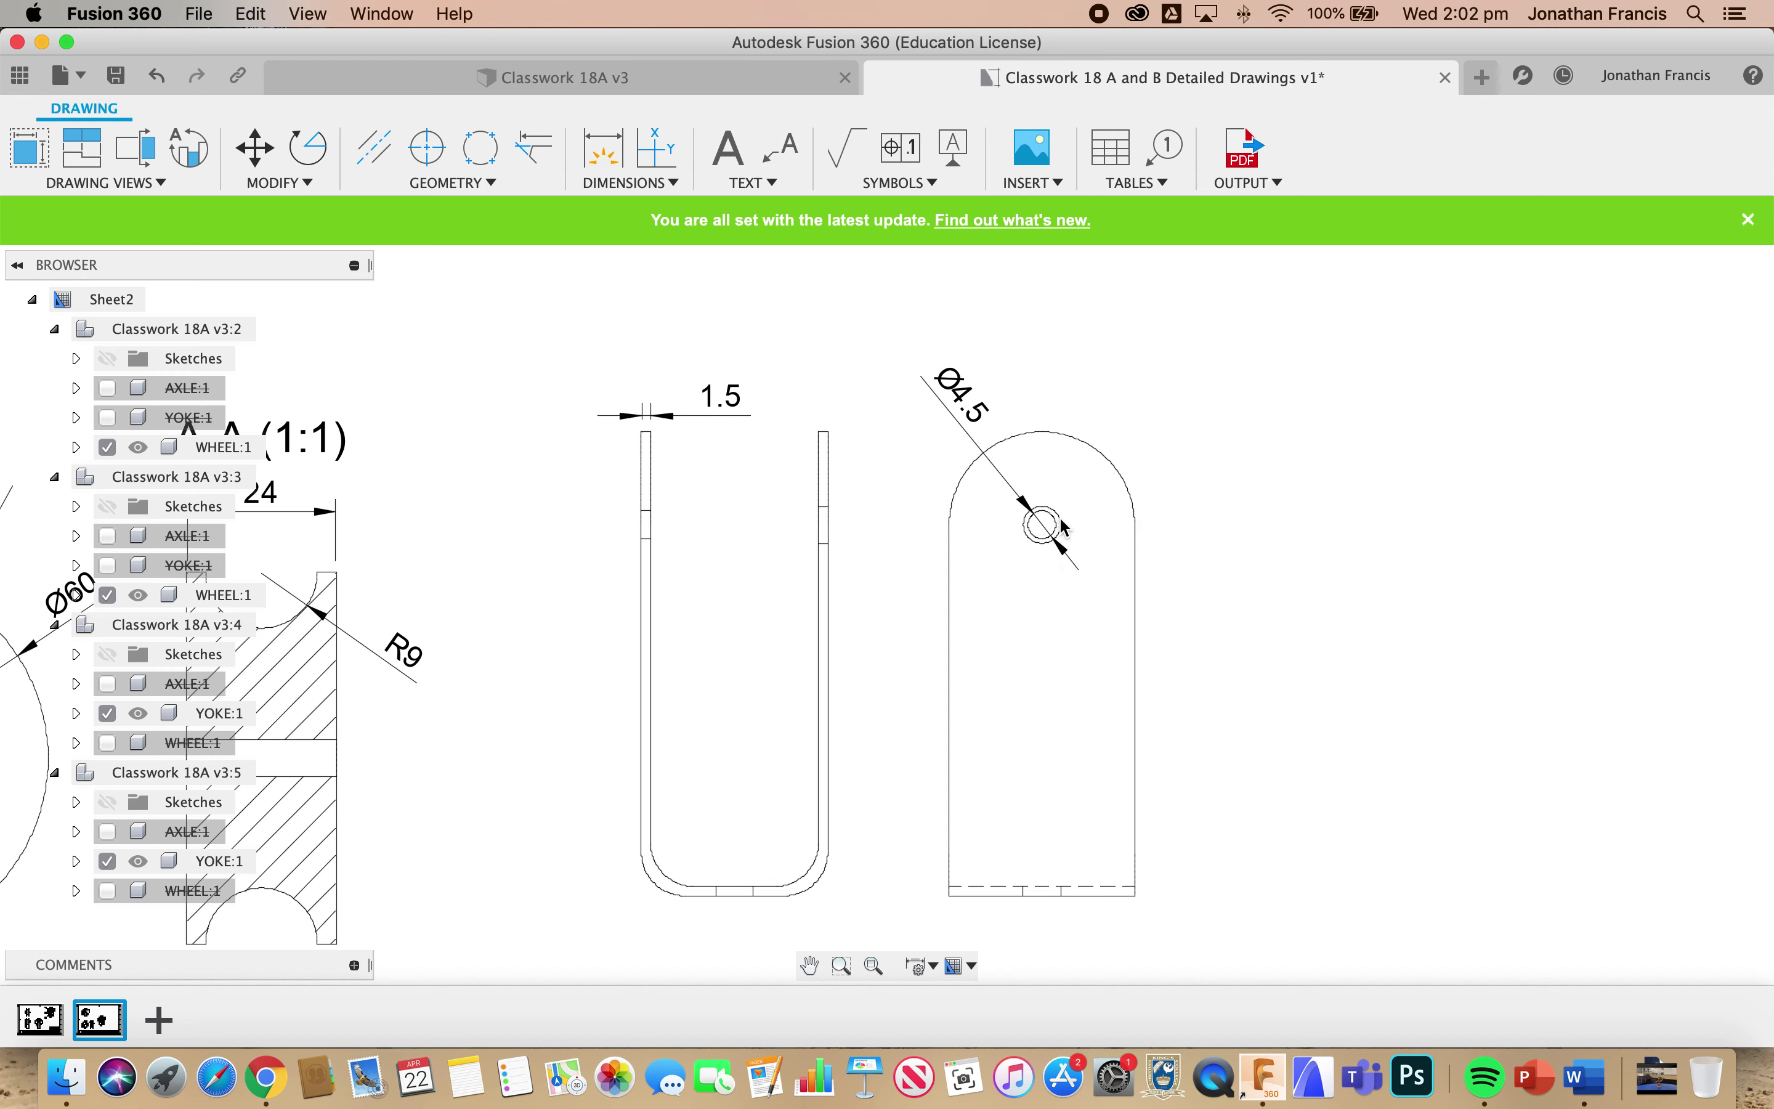
- Add a diameter dimension to the outer hole circle in the yoke's side view, placed to the upper right
left_click(629, 182)
left_click(668, 366)
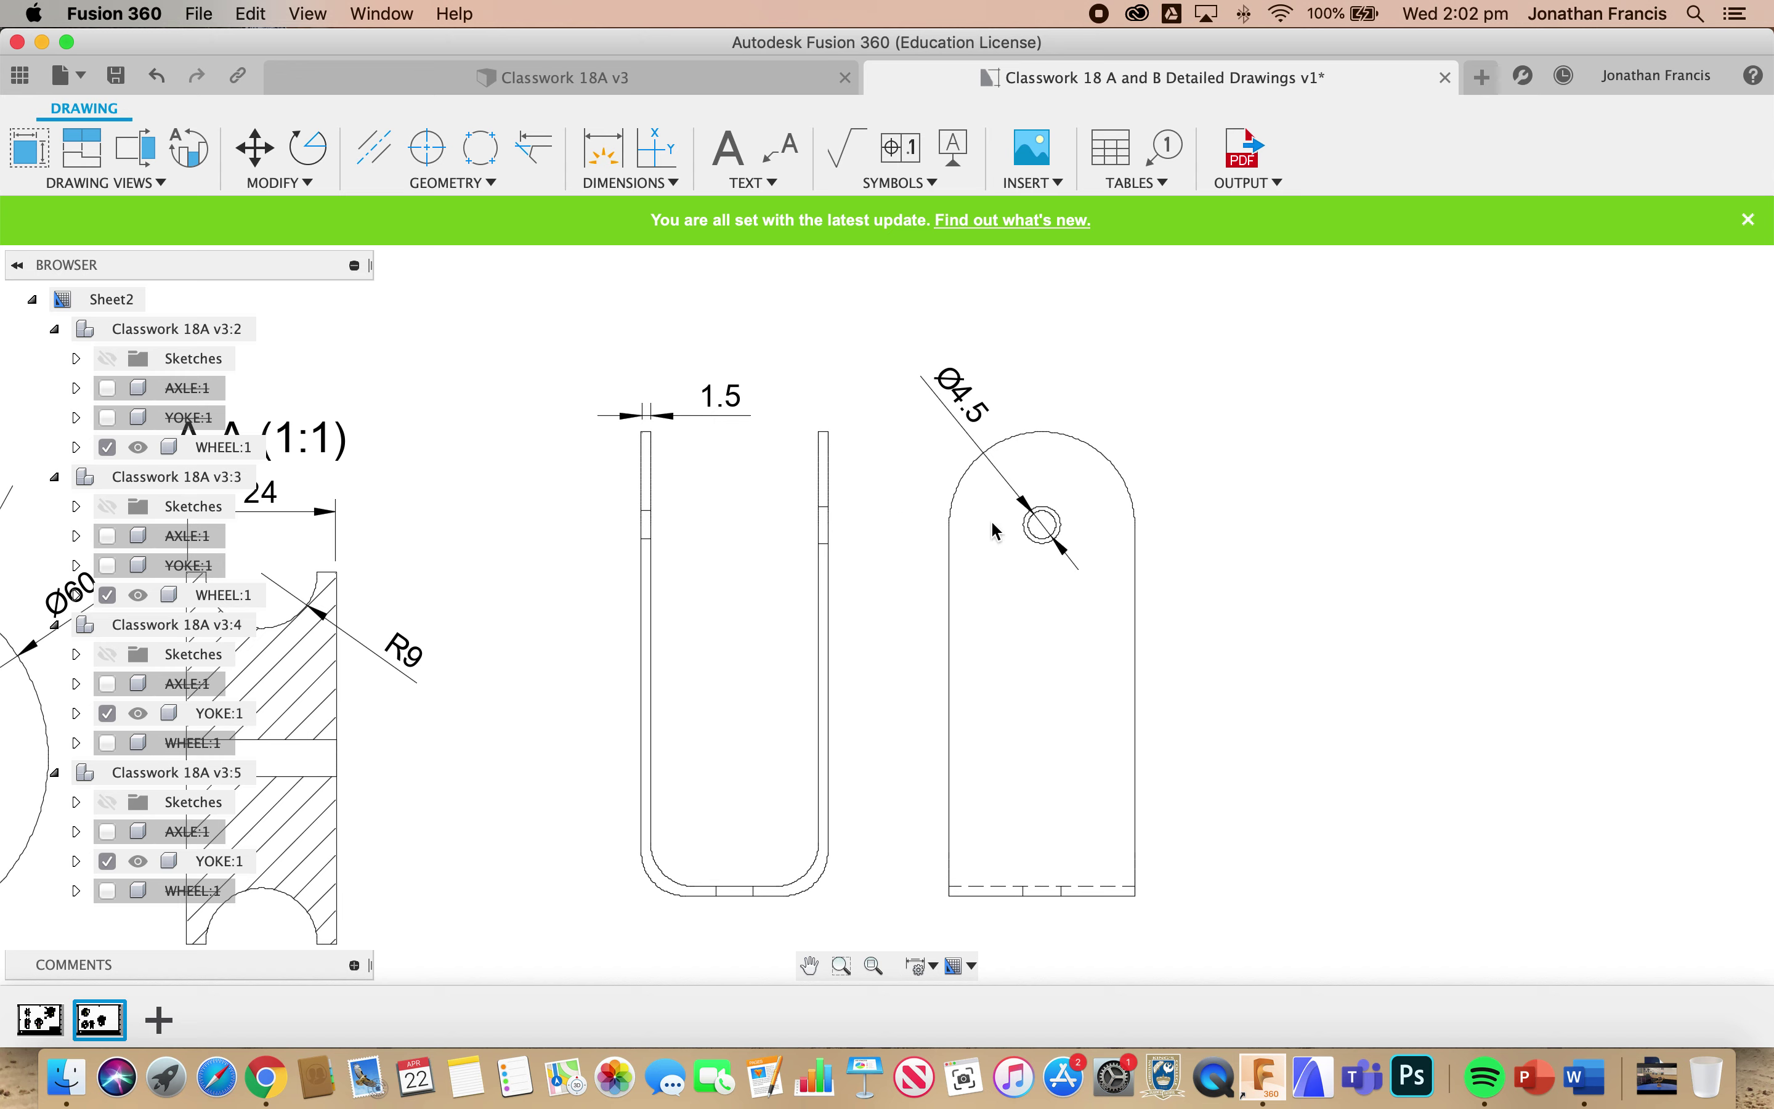
left_click(1063, 517)
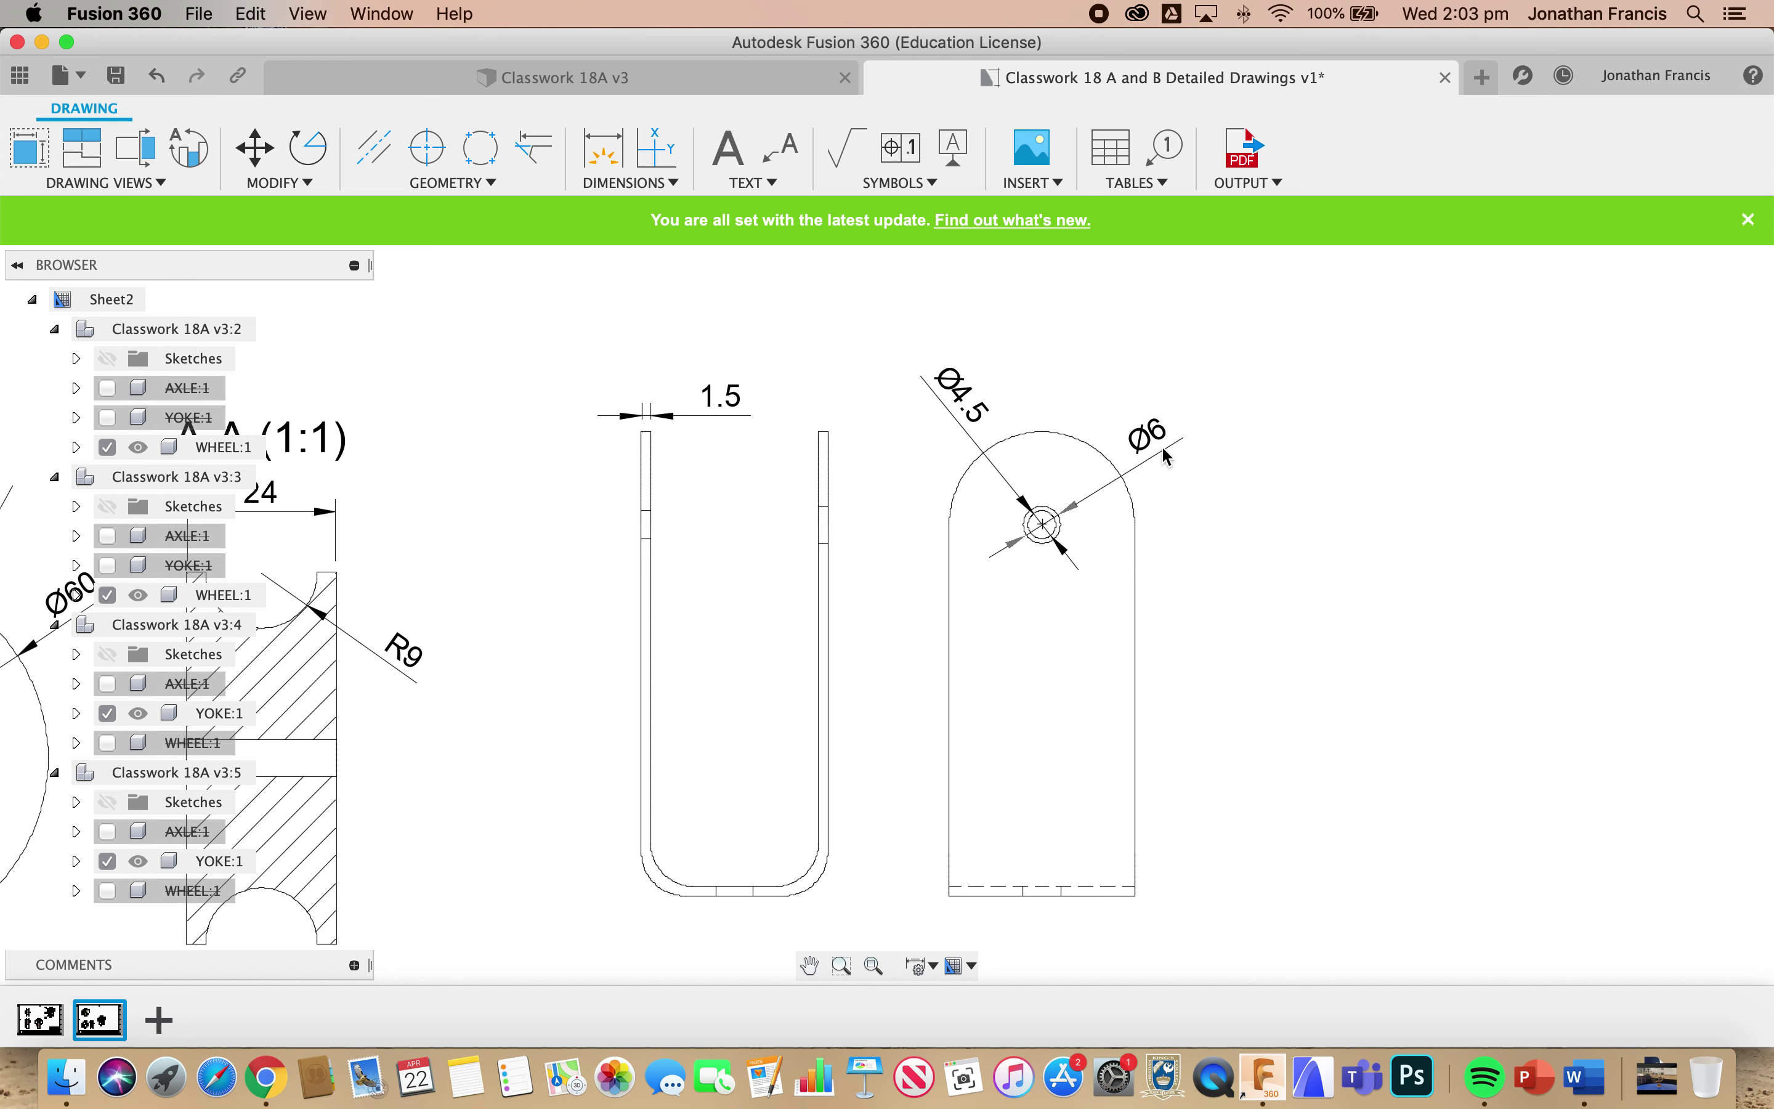
left_click(1169, 450)
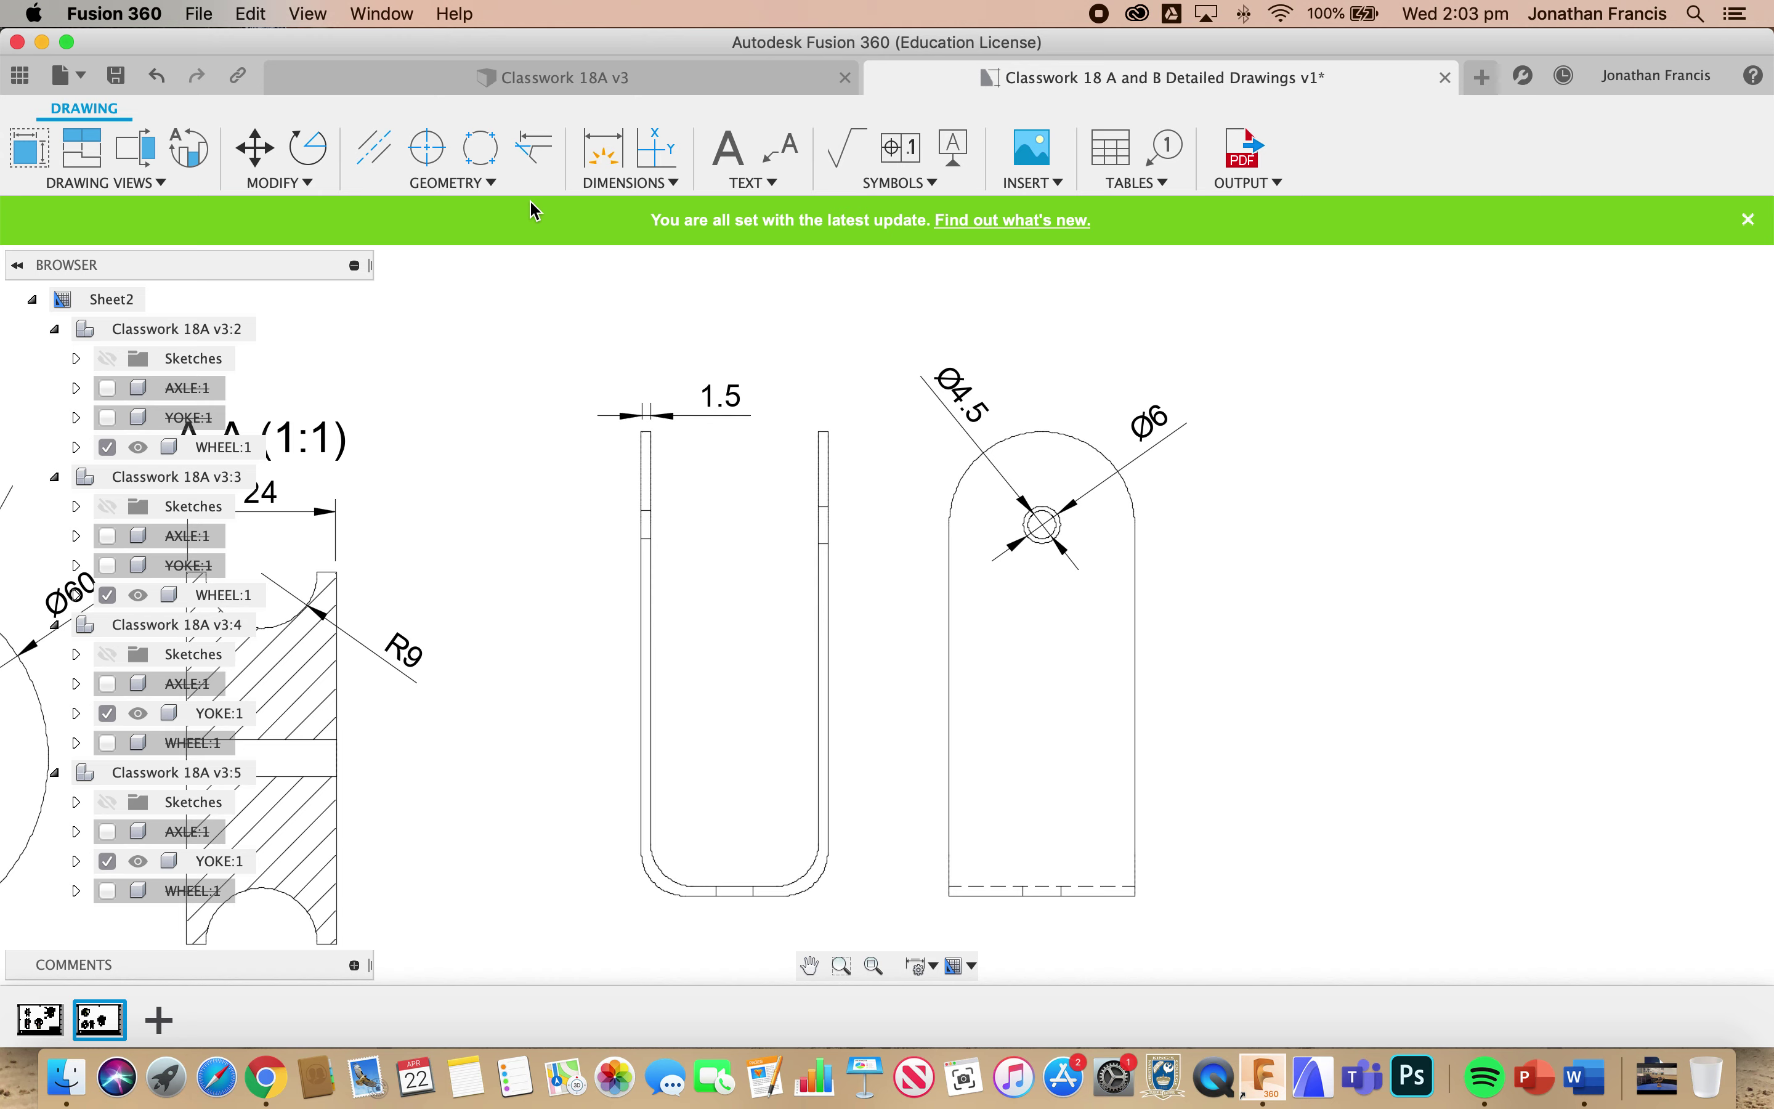
- Dimension the width of the hole in the yoke's base in the front view, placing it below the base
left_click(642, 184)
left_click(674, 367)
left_click(603, 148)
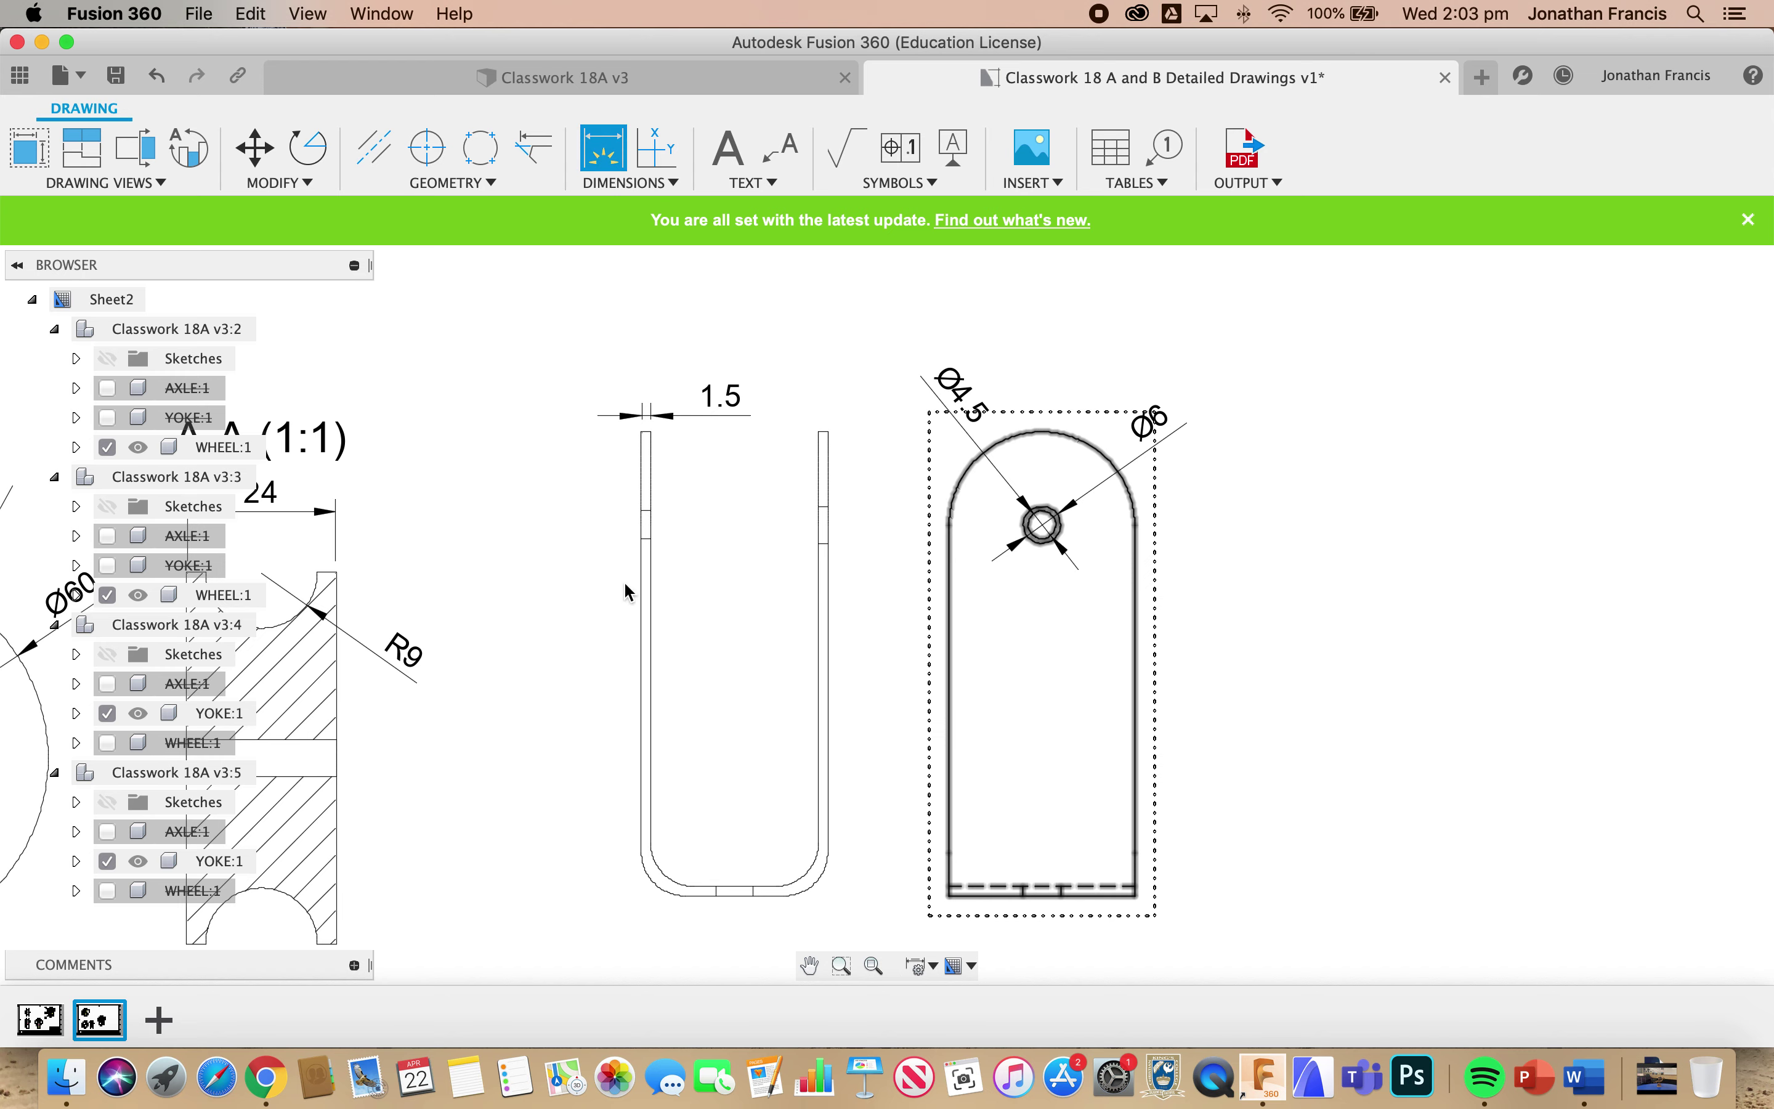
left_click(718, 898)
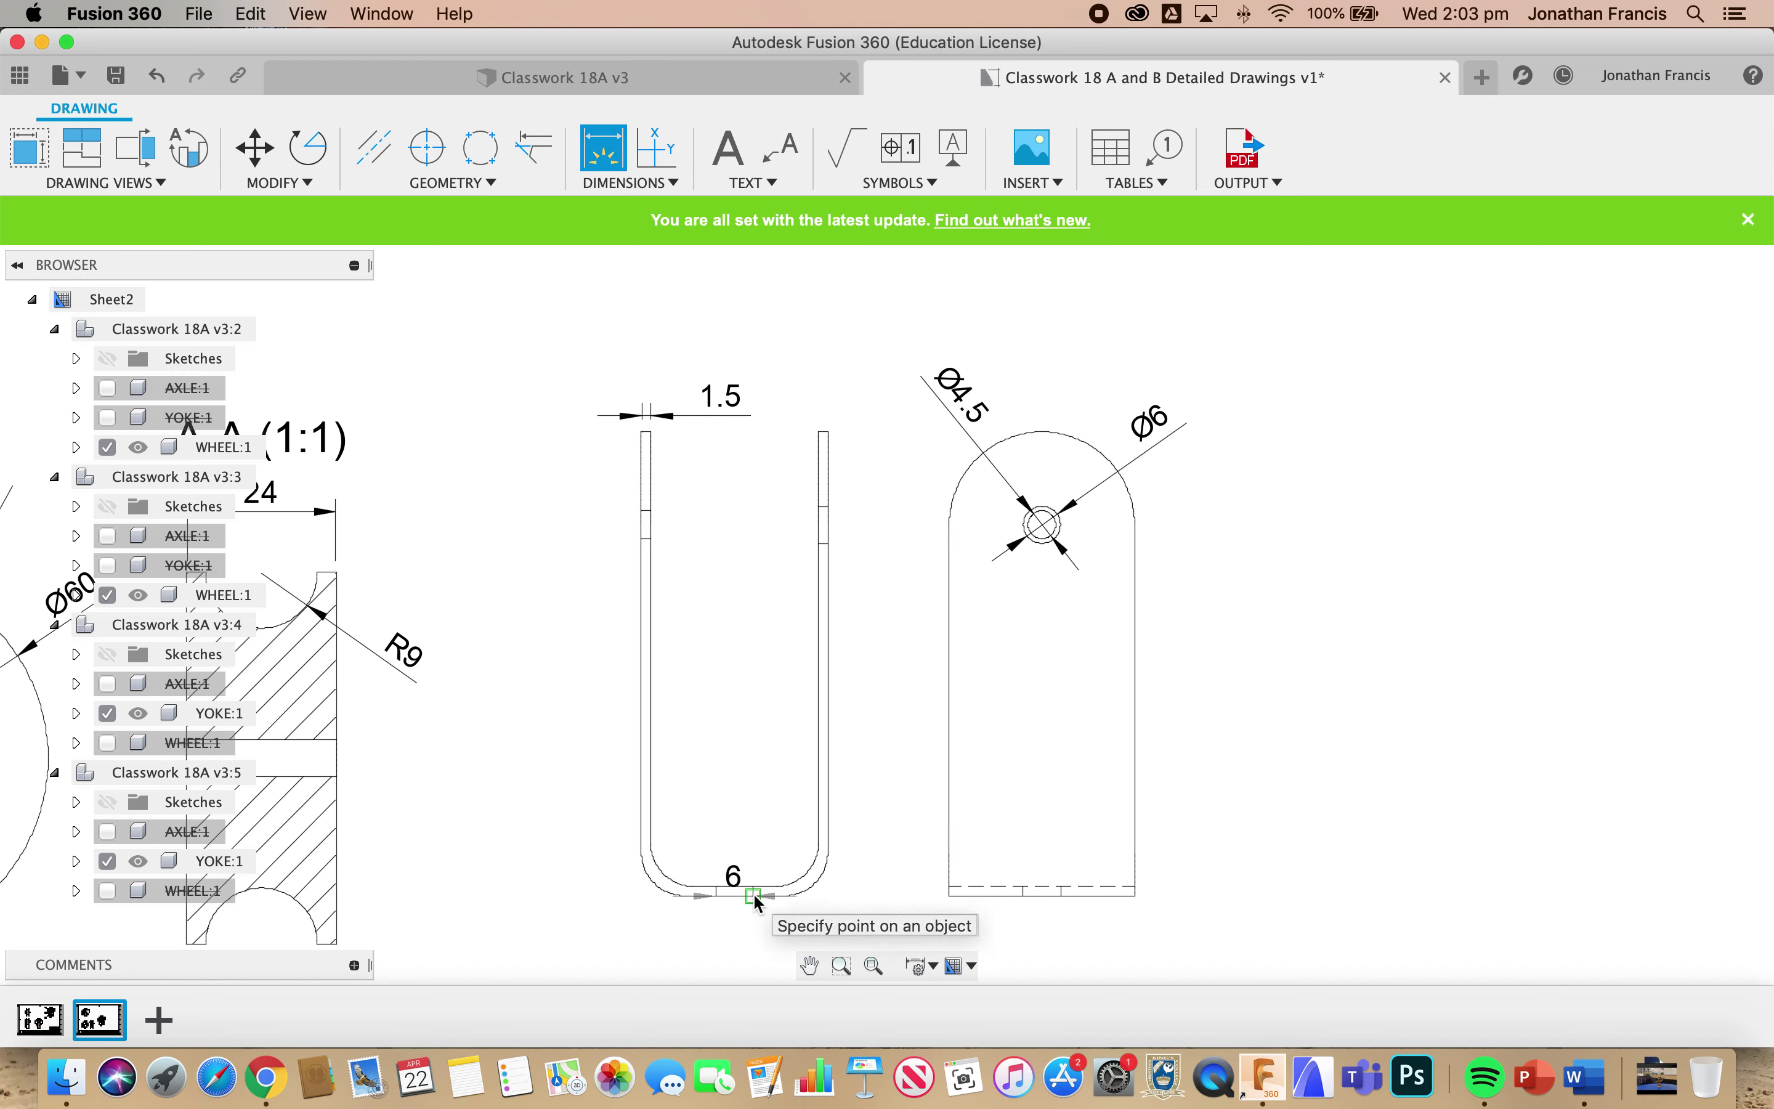
left_click(756, 898)
left_click(759, 931)
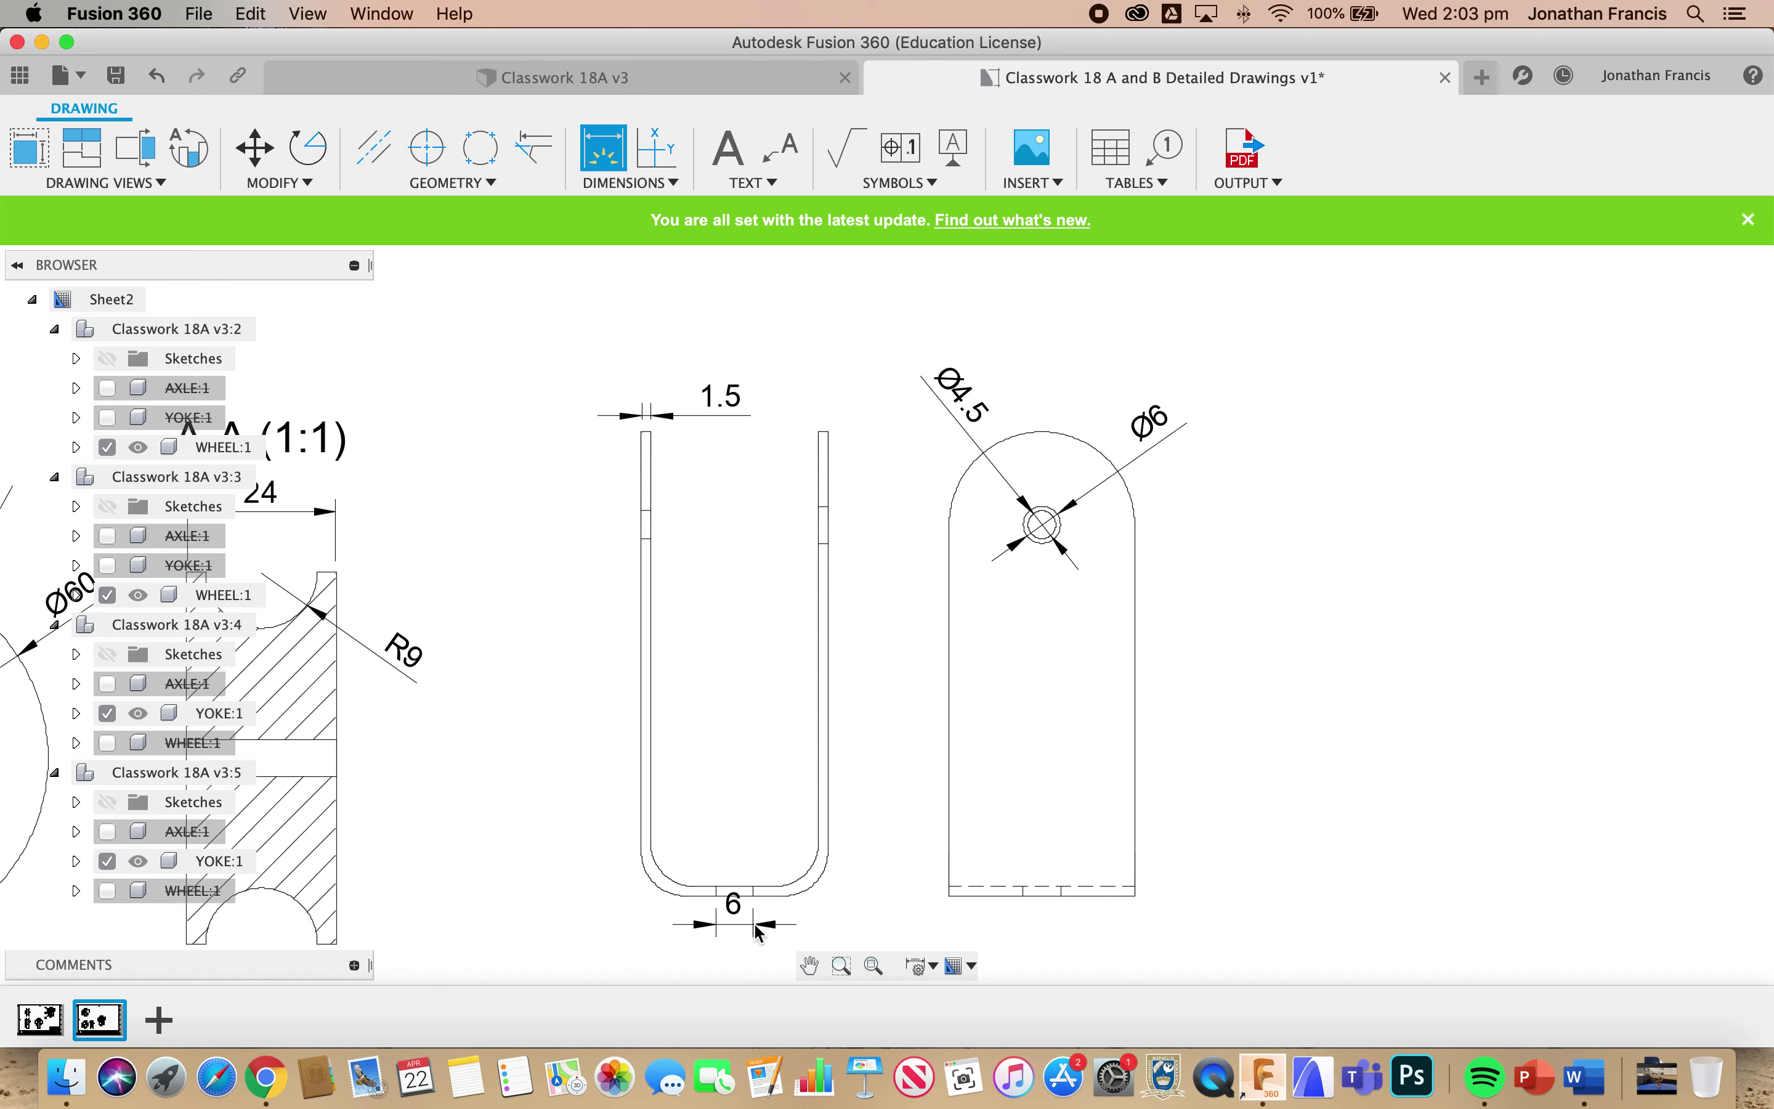
- Move the base hole's dimension slightly farther below the yoke in the front view
scroll(762, 935, "down", 3)
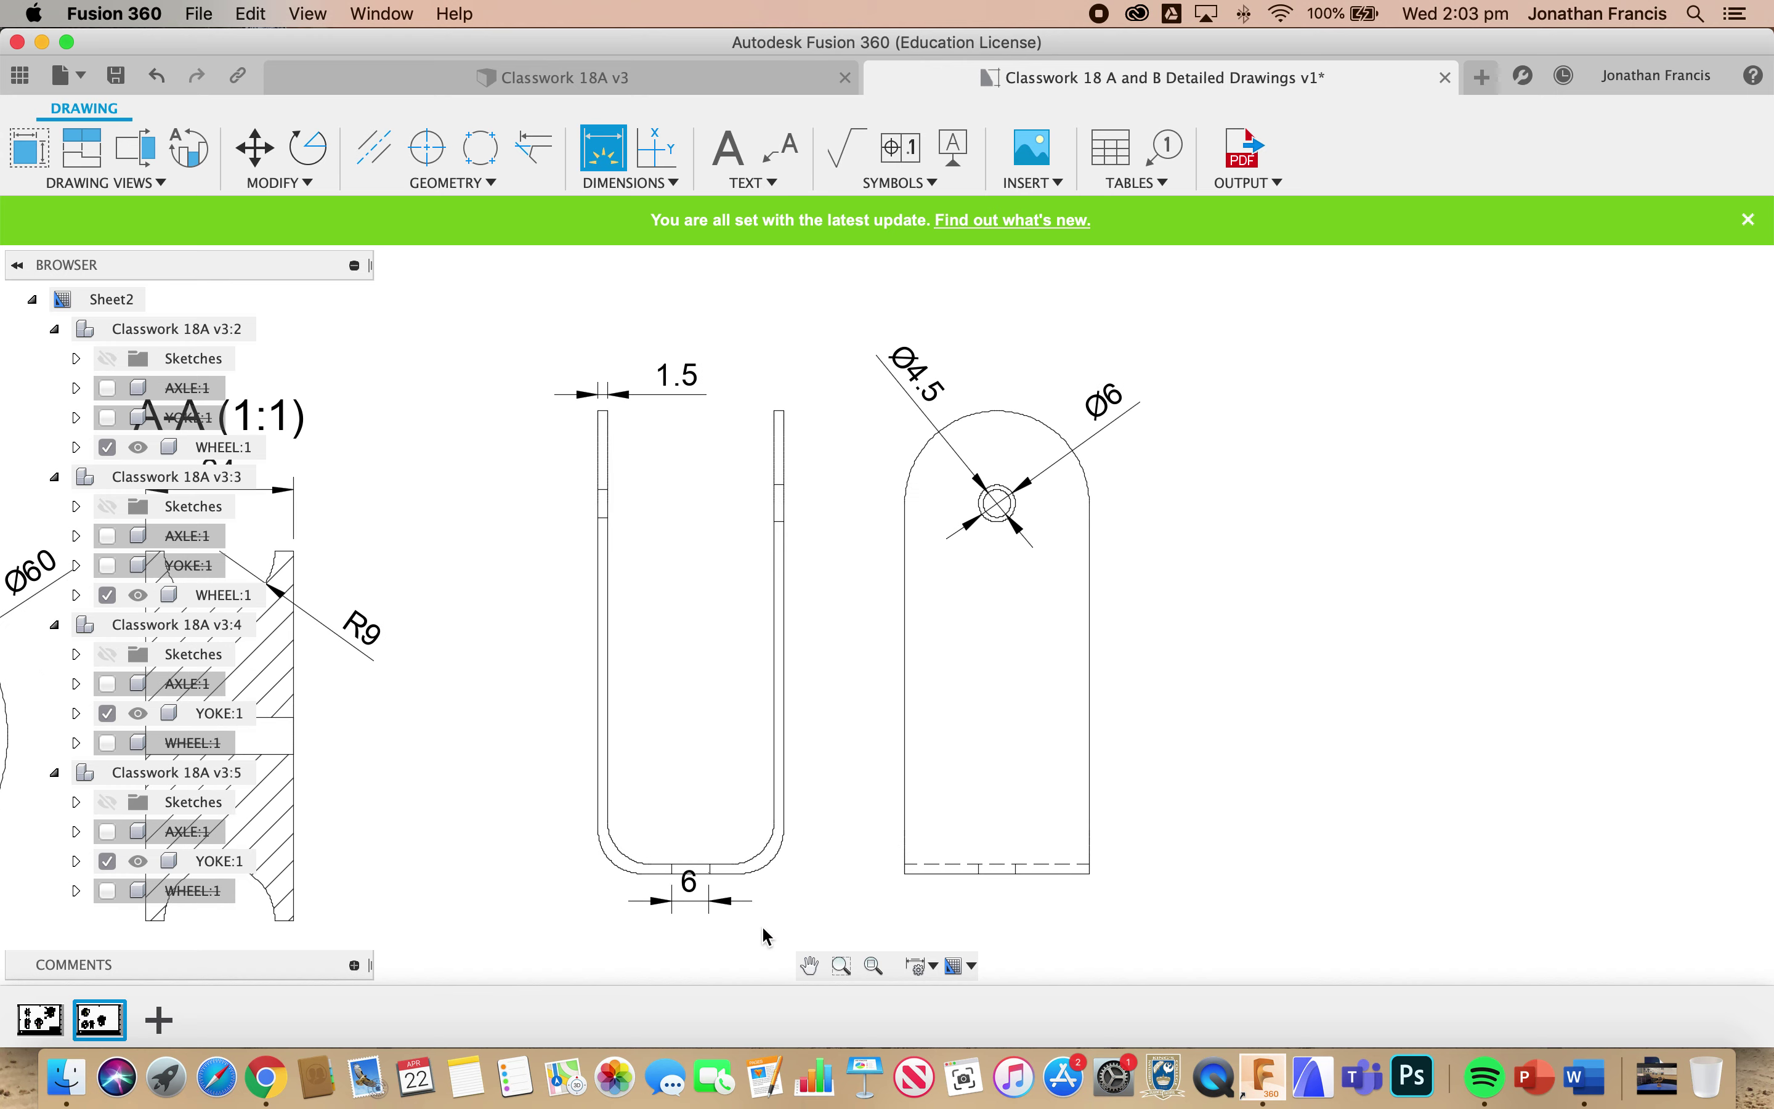
key("Escape")
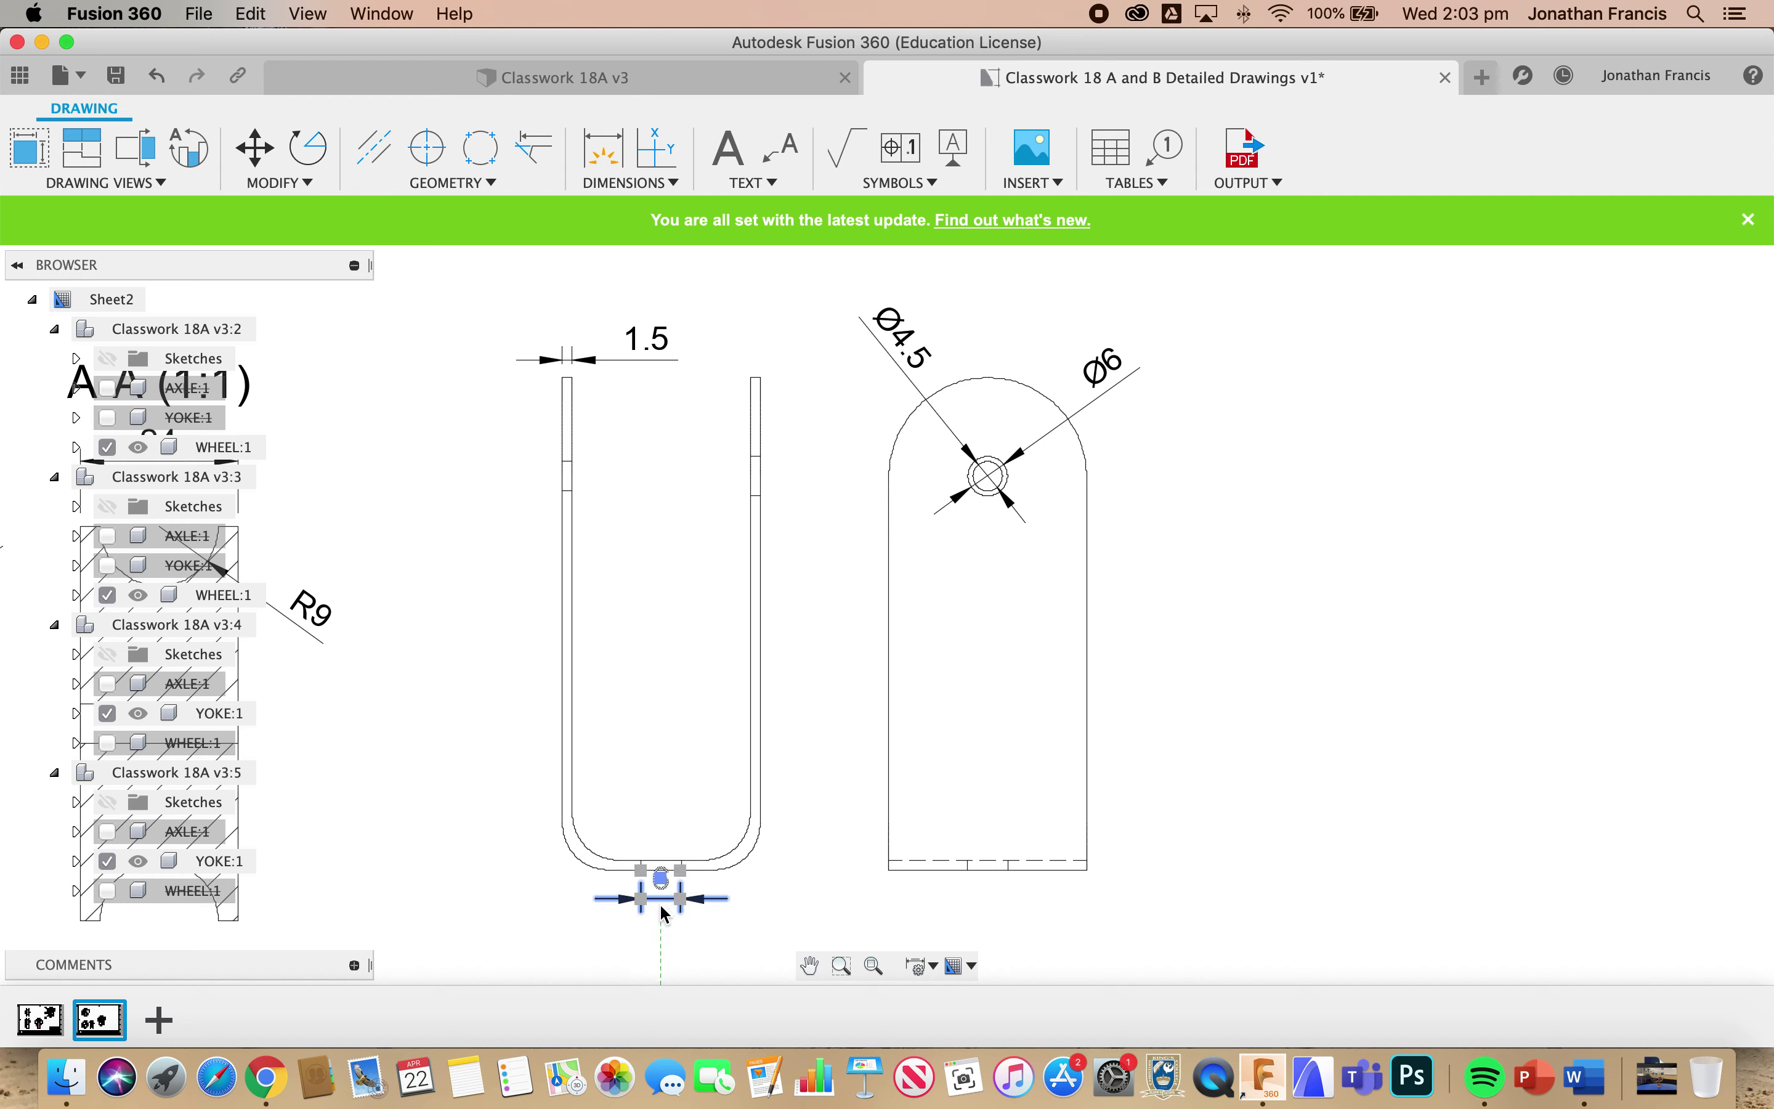
left_click_drag(660, 912, 662, 925)
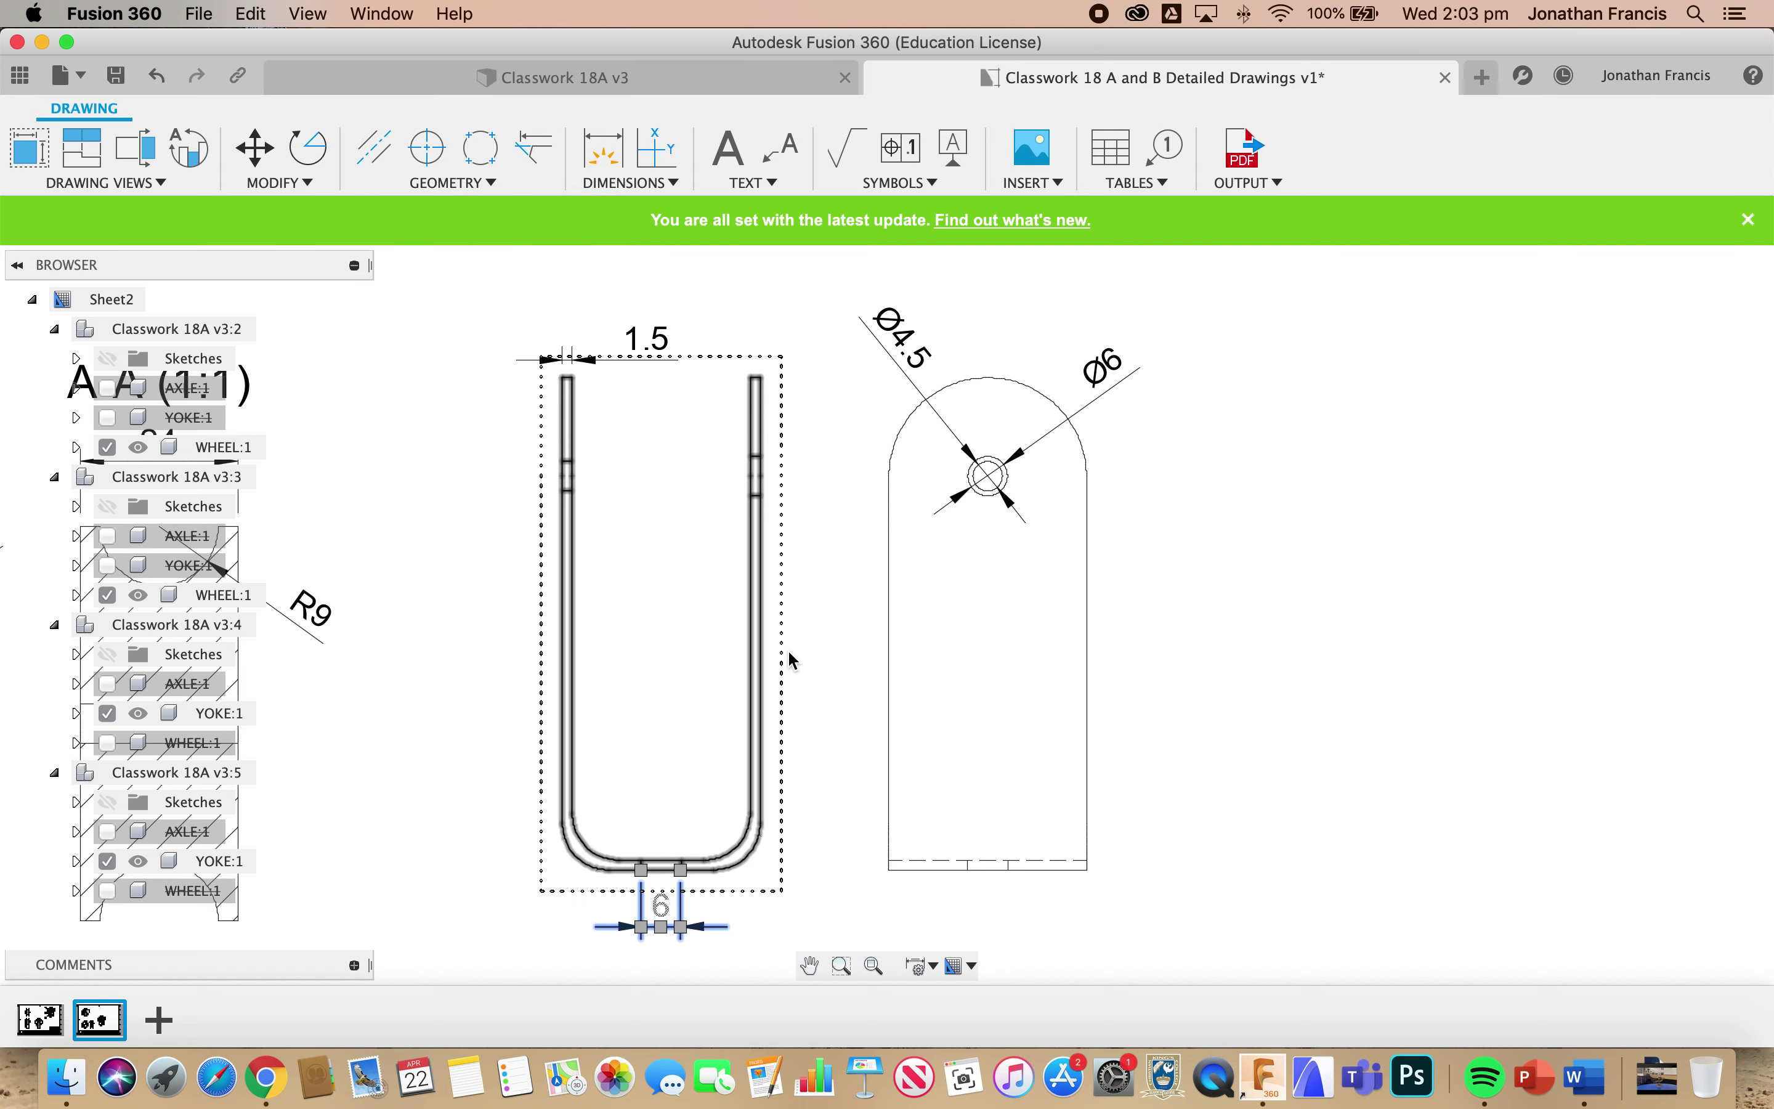
- Dimension the overall width of the yoke's side view, placing the dimension below its base
left_click(602, 149)
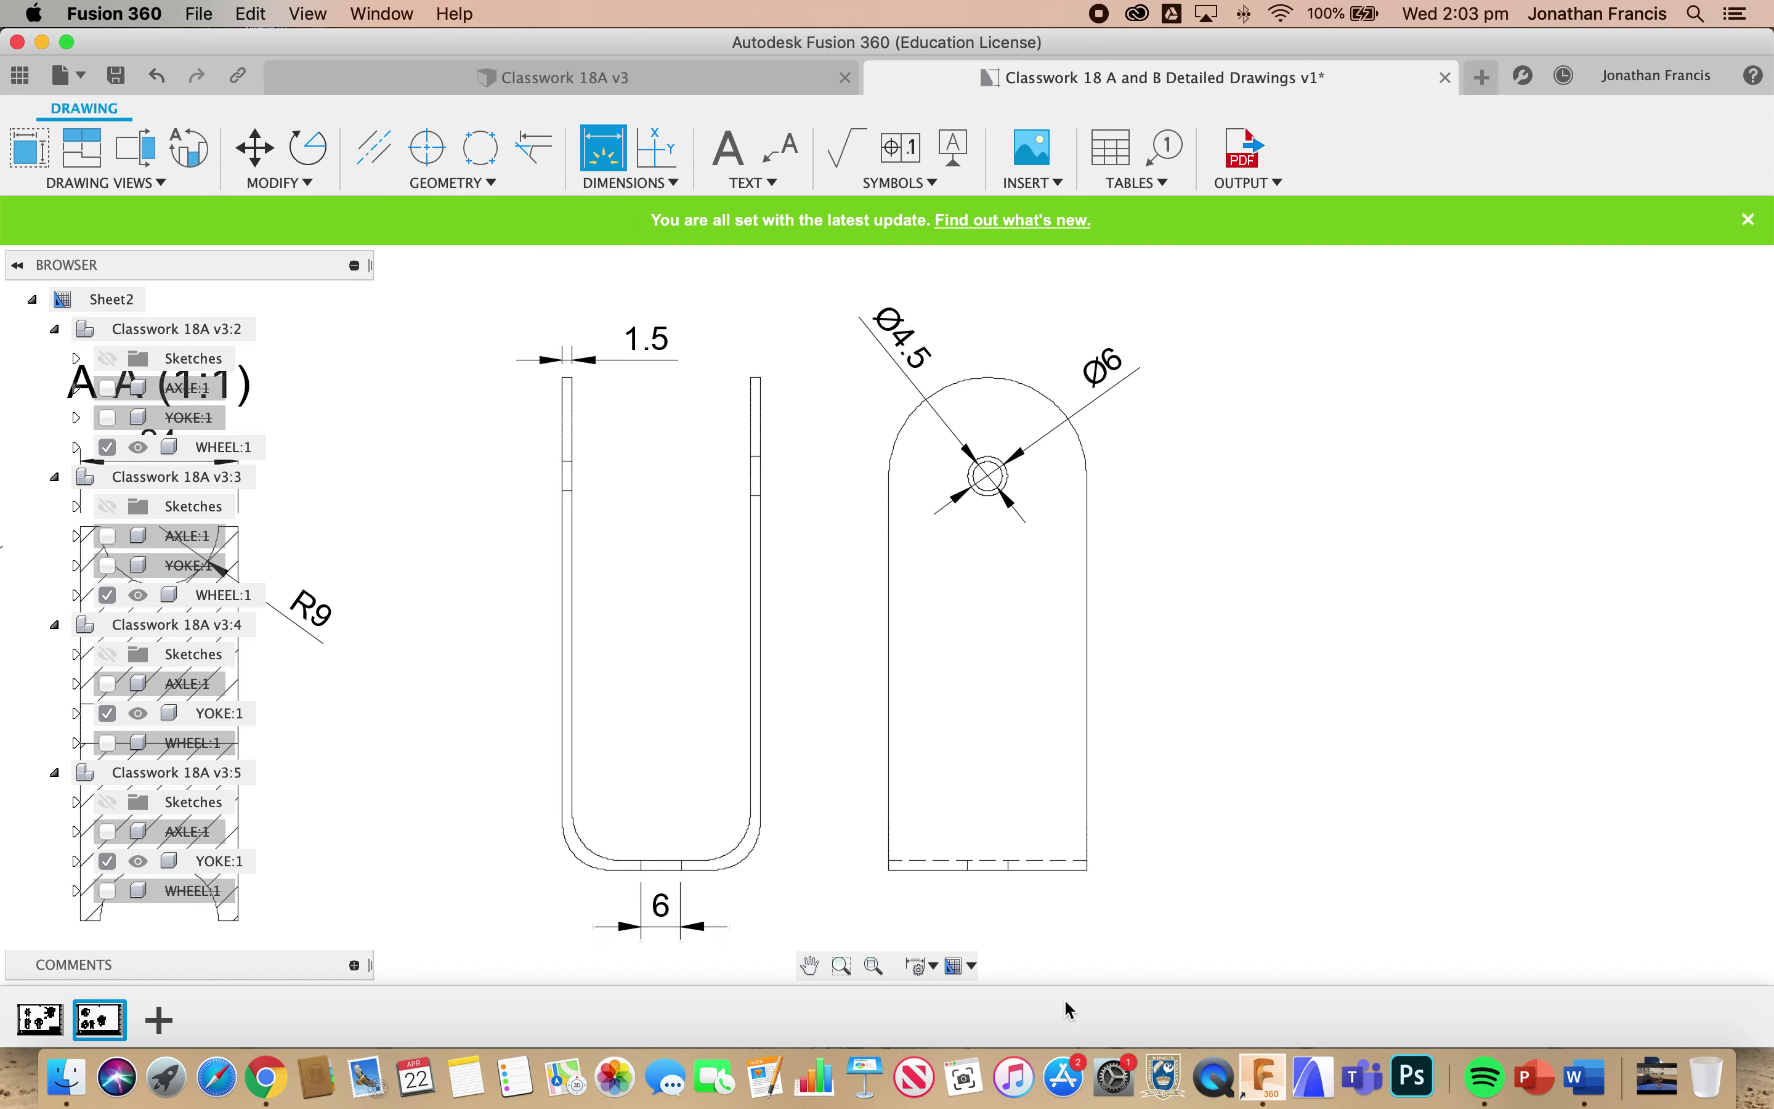
left_click(891, 870)
left_click(1086, 869)
left_click(1099, 933)
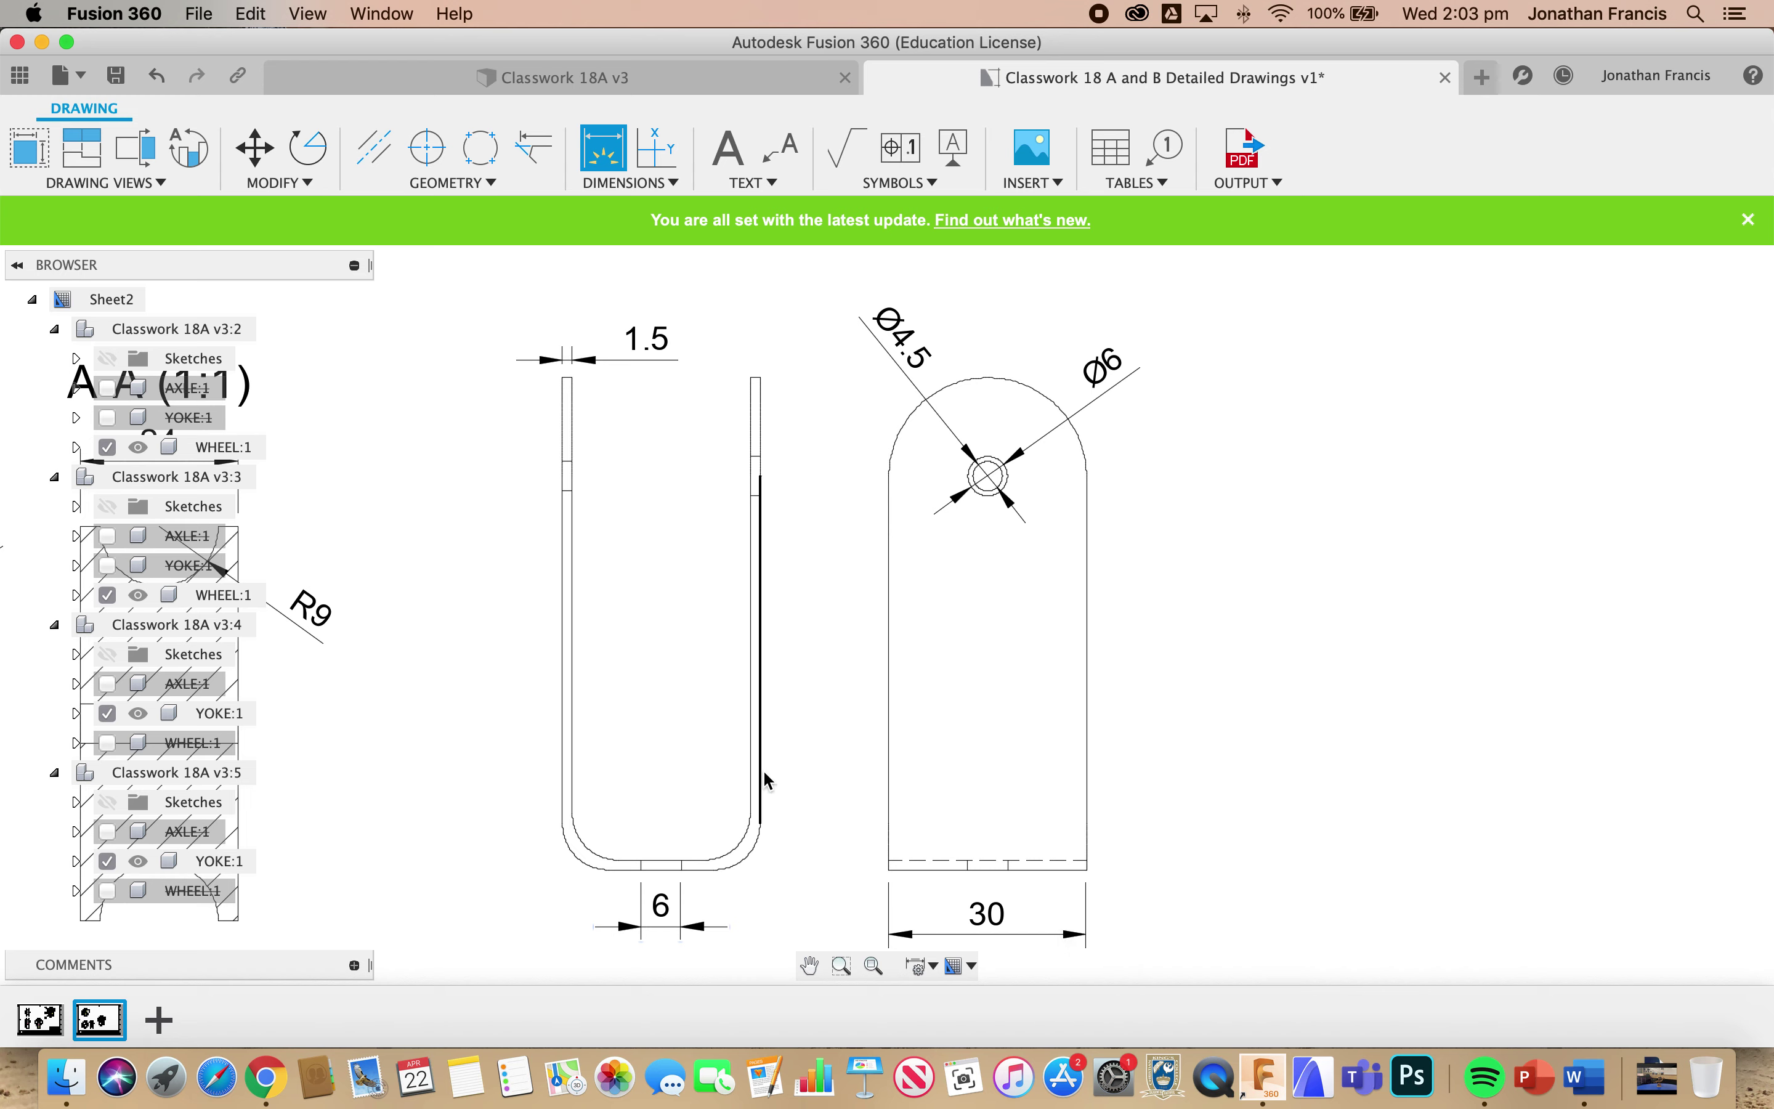
- Dimension the overall outside width of the yoke's front view, placing it below the base hole's dimension
left_click(756, 646)
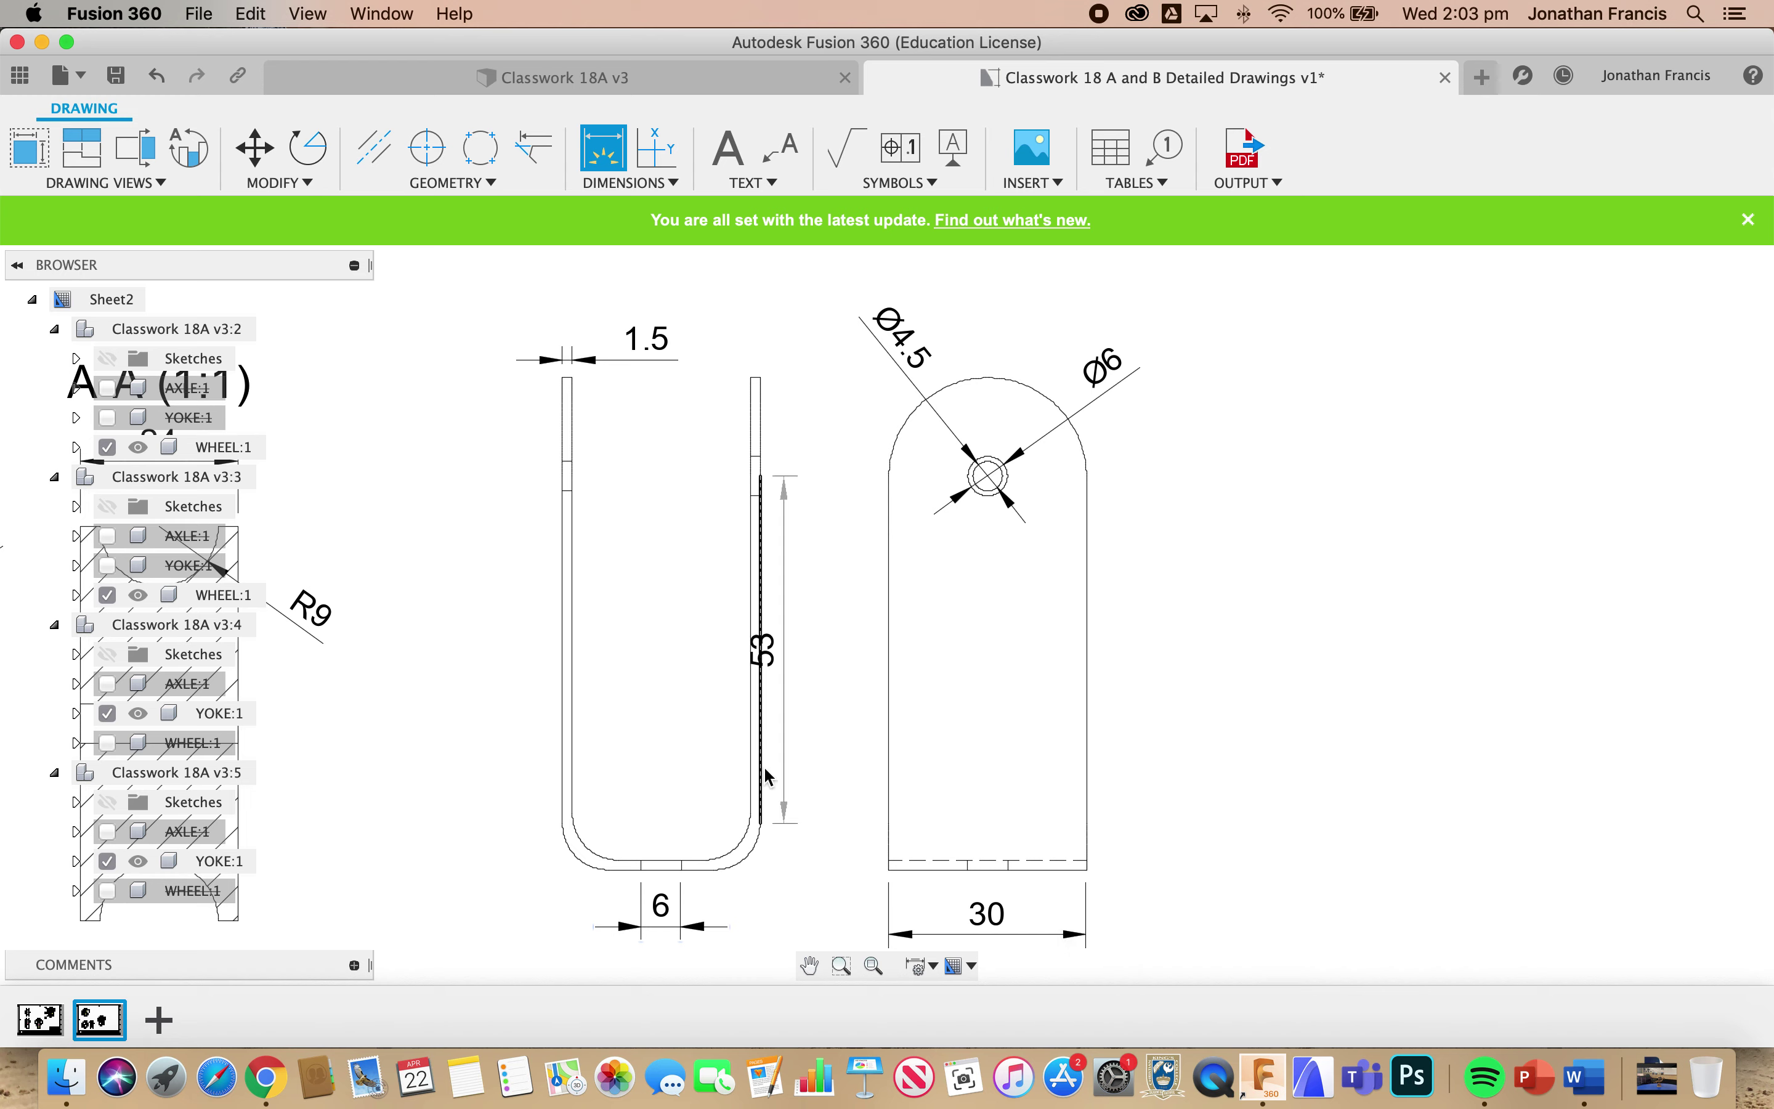
left_click(566, 770)
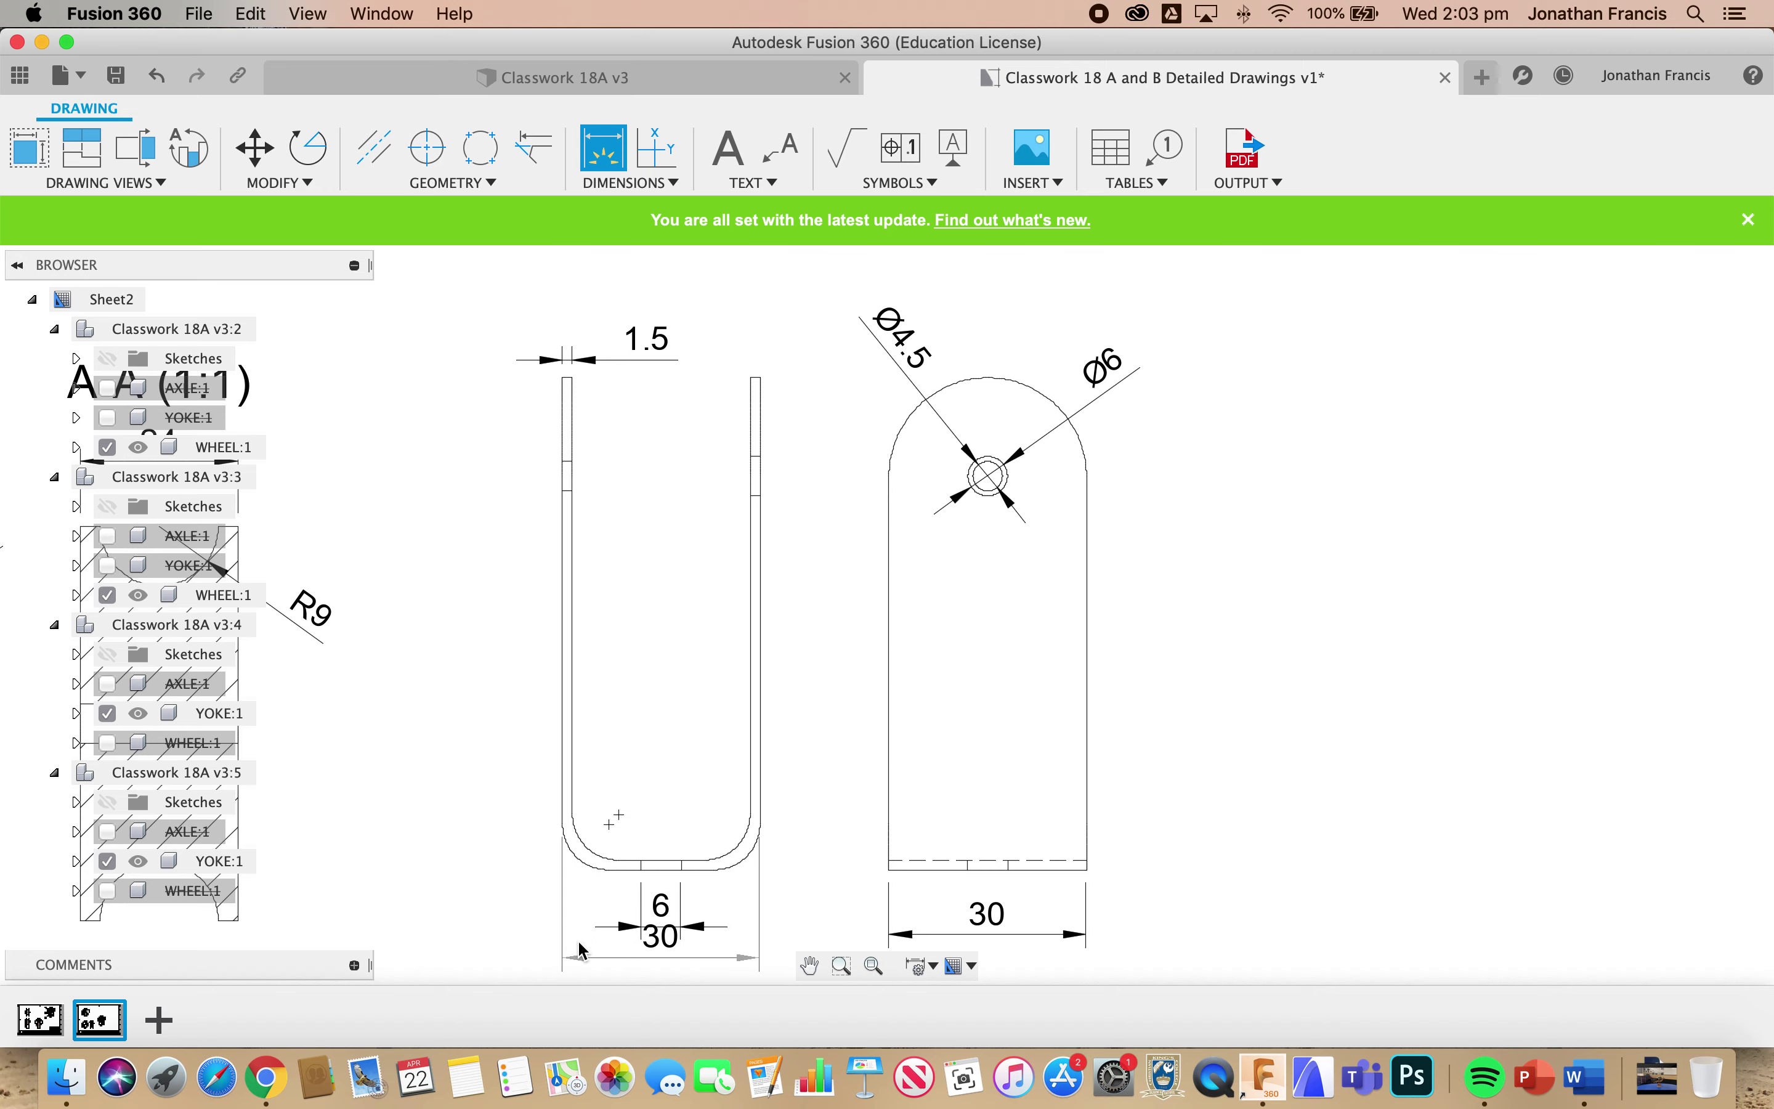
scroll(582, 946, "down", 5)
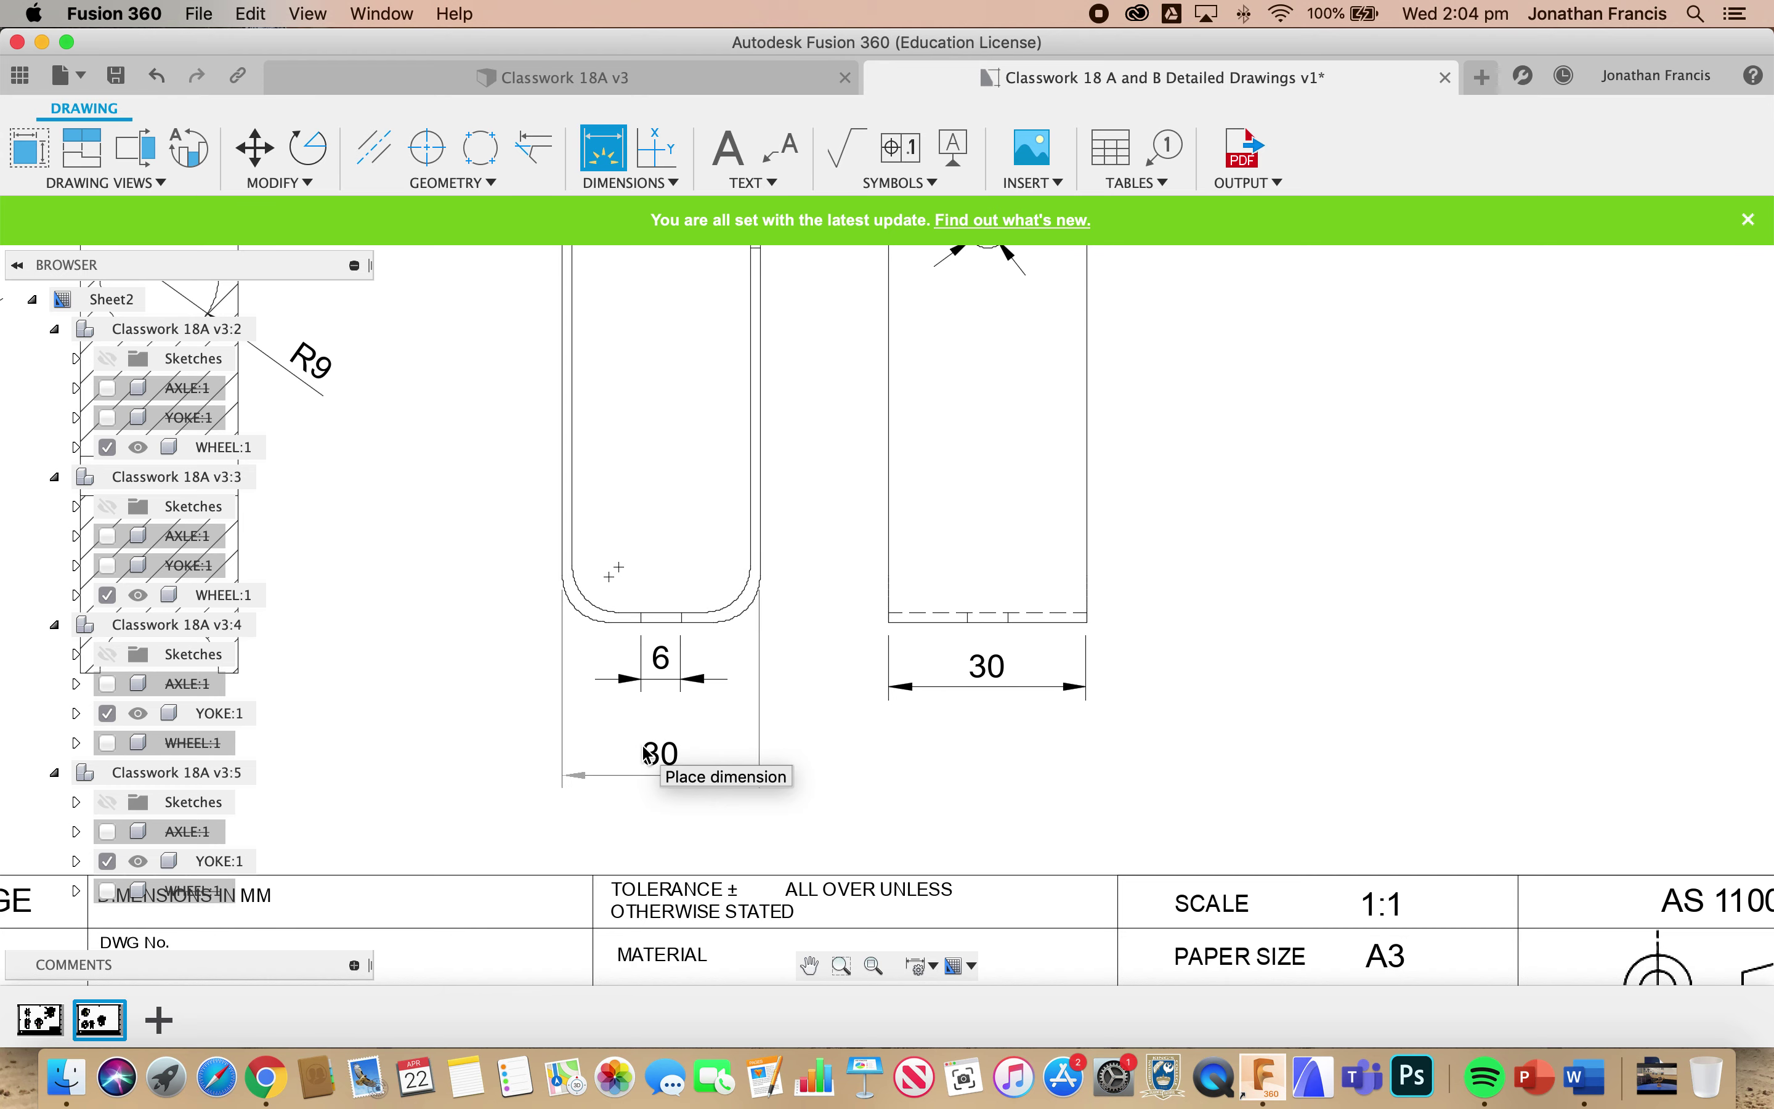
left_click(648, 755)
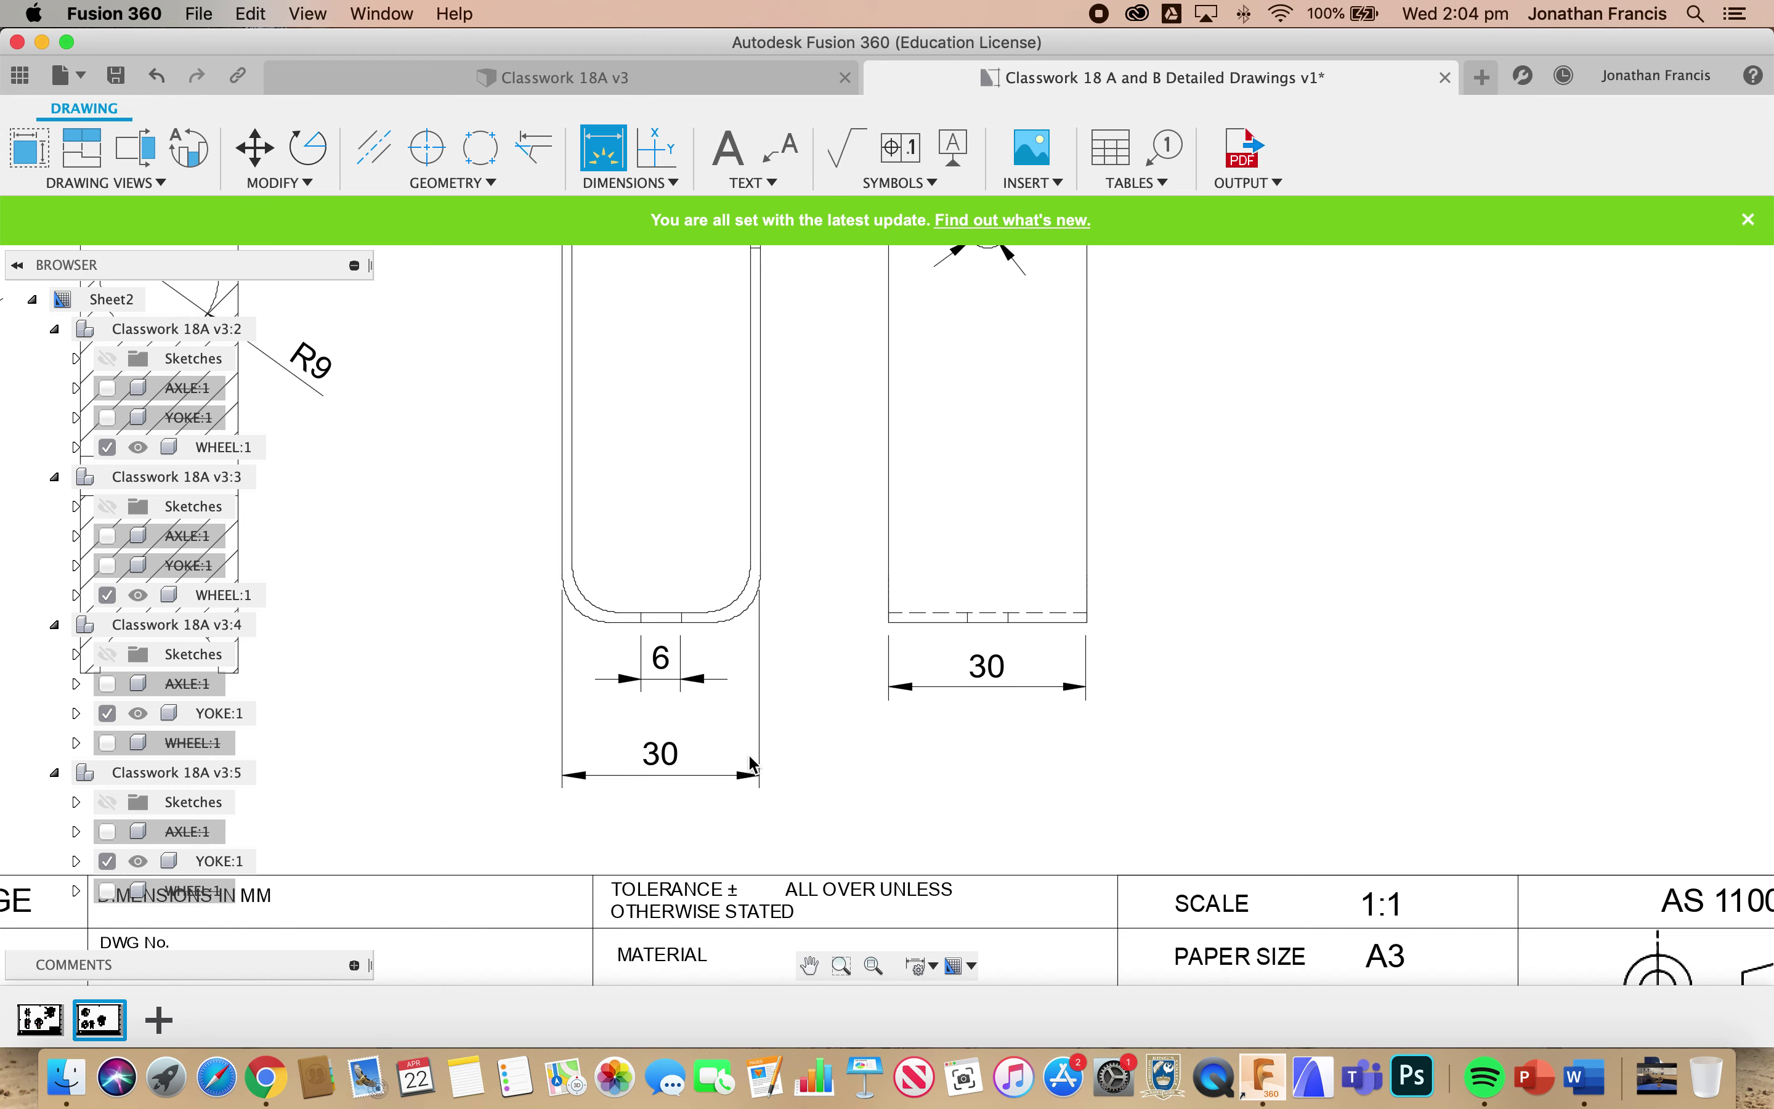
- Add a center mark to the axle hole in the yoke's side view
middle_click_drag(864, 578, 926, 671)
scroll(882, 657, "down", 2)
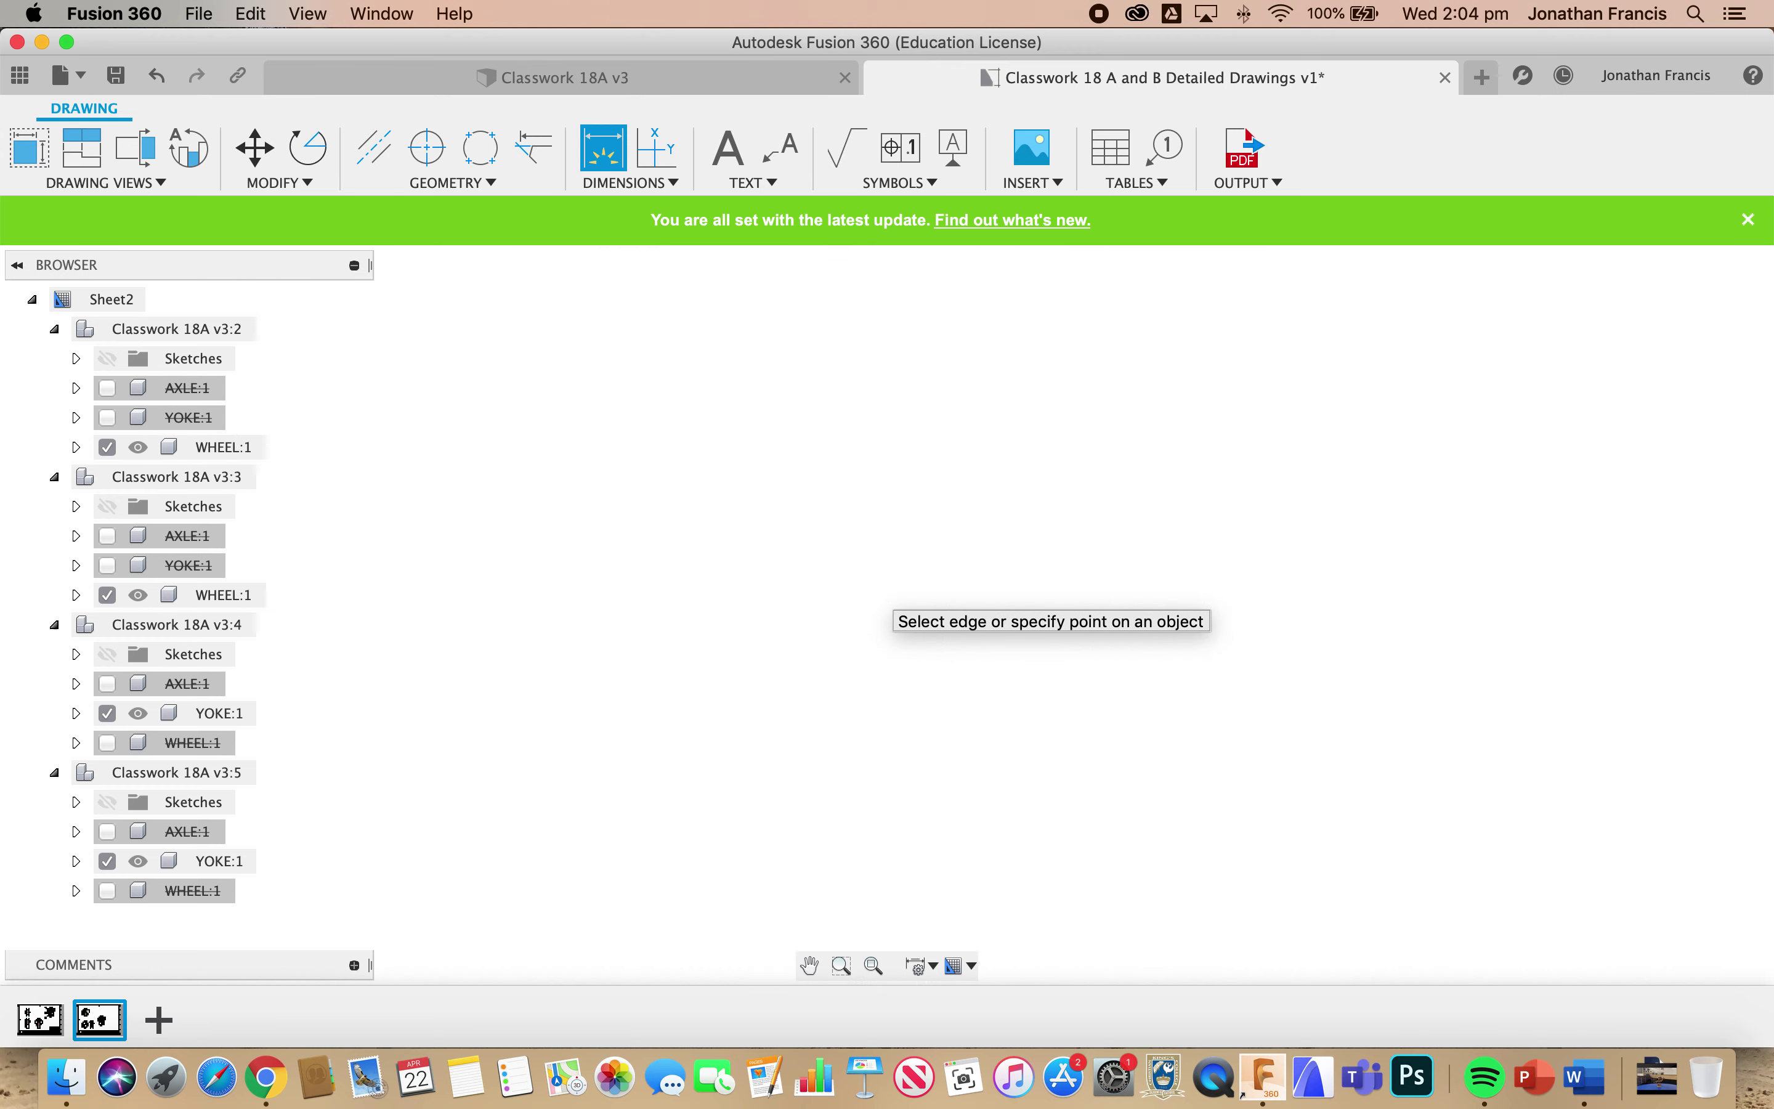
middle_click_drag(956, 503, 871, 586)
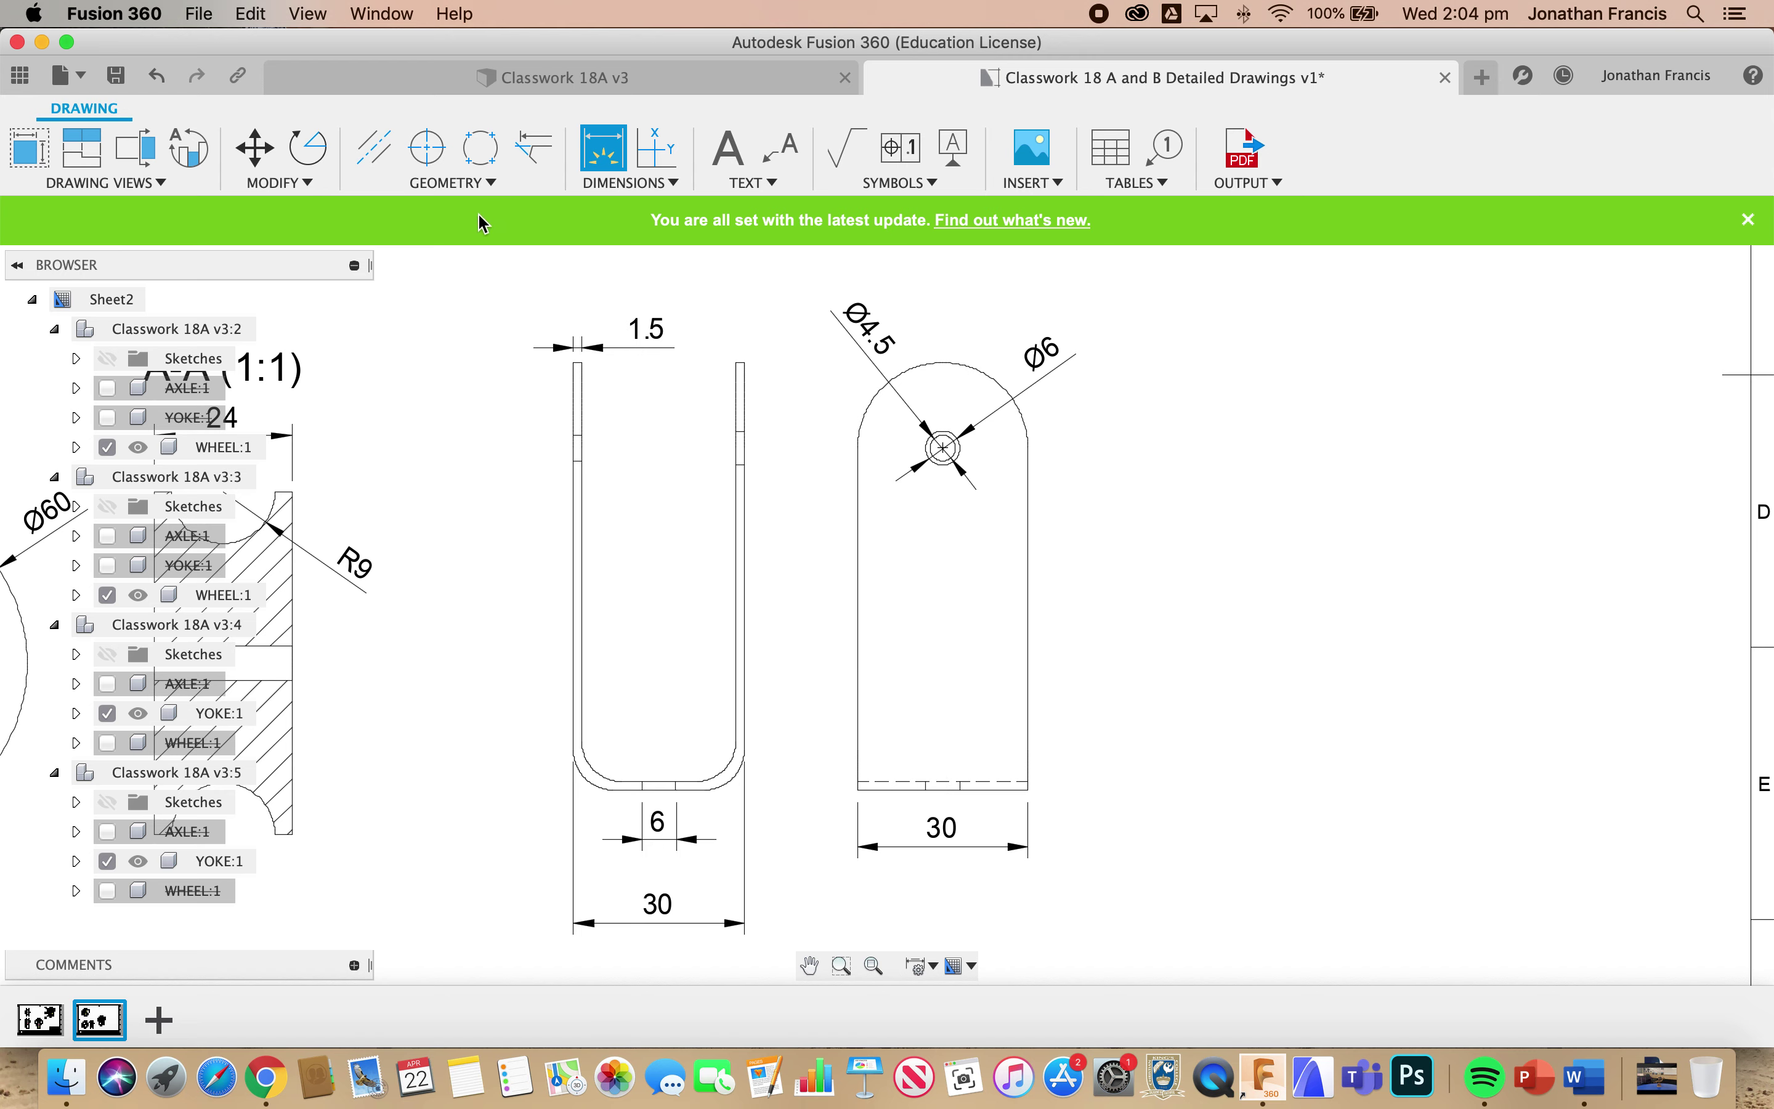
left_click(453, 182)
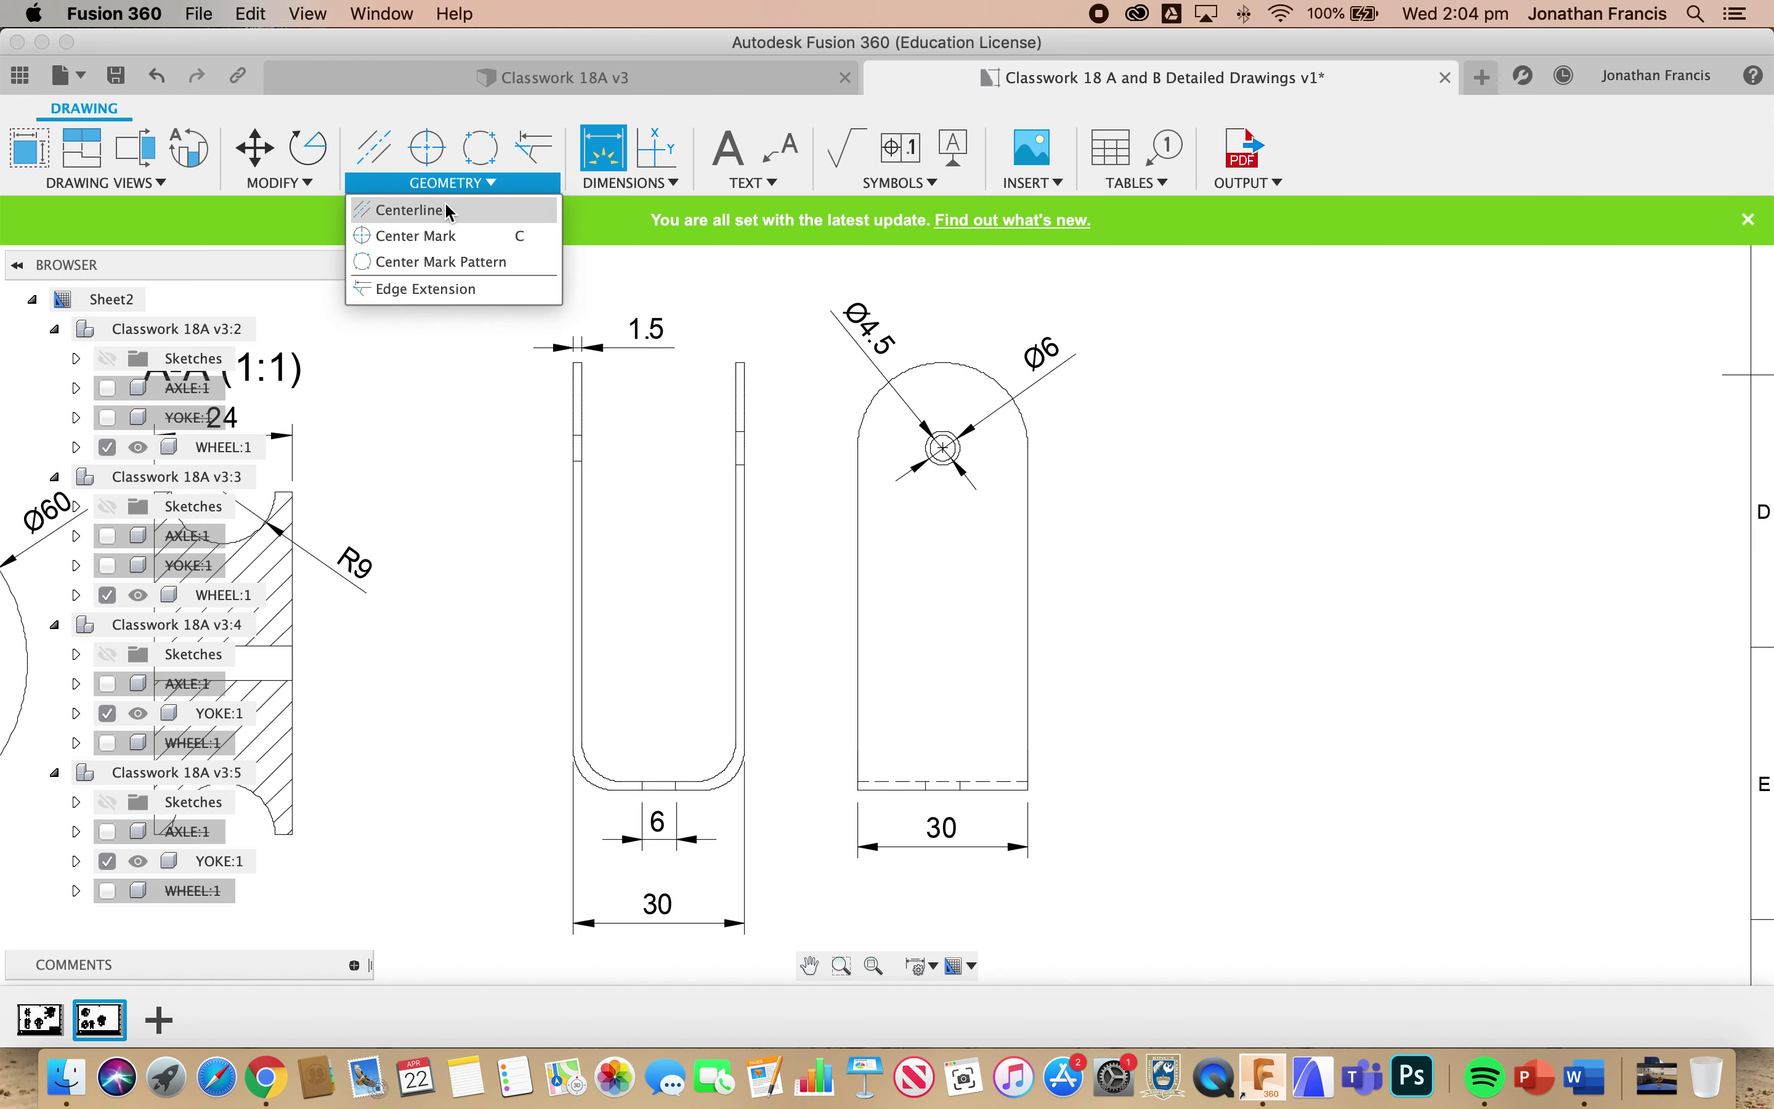
left_click(435, 235)
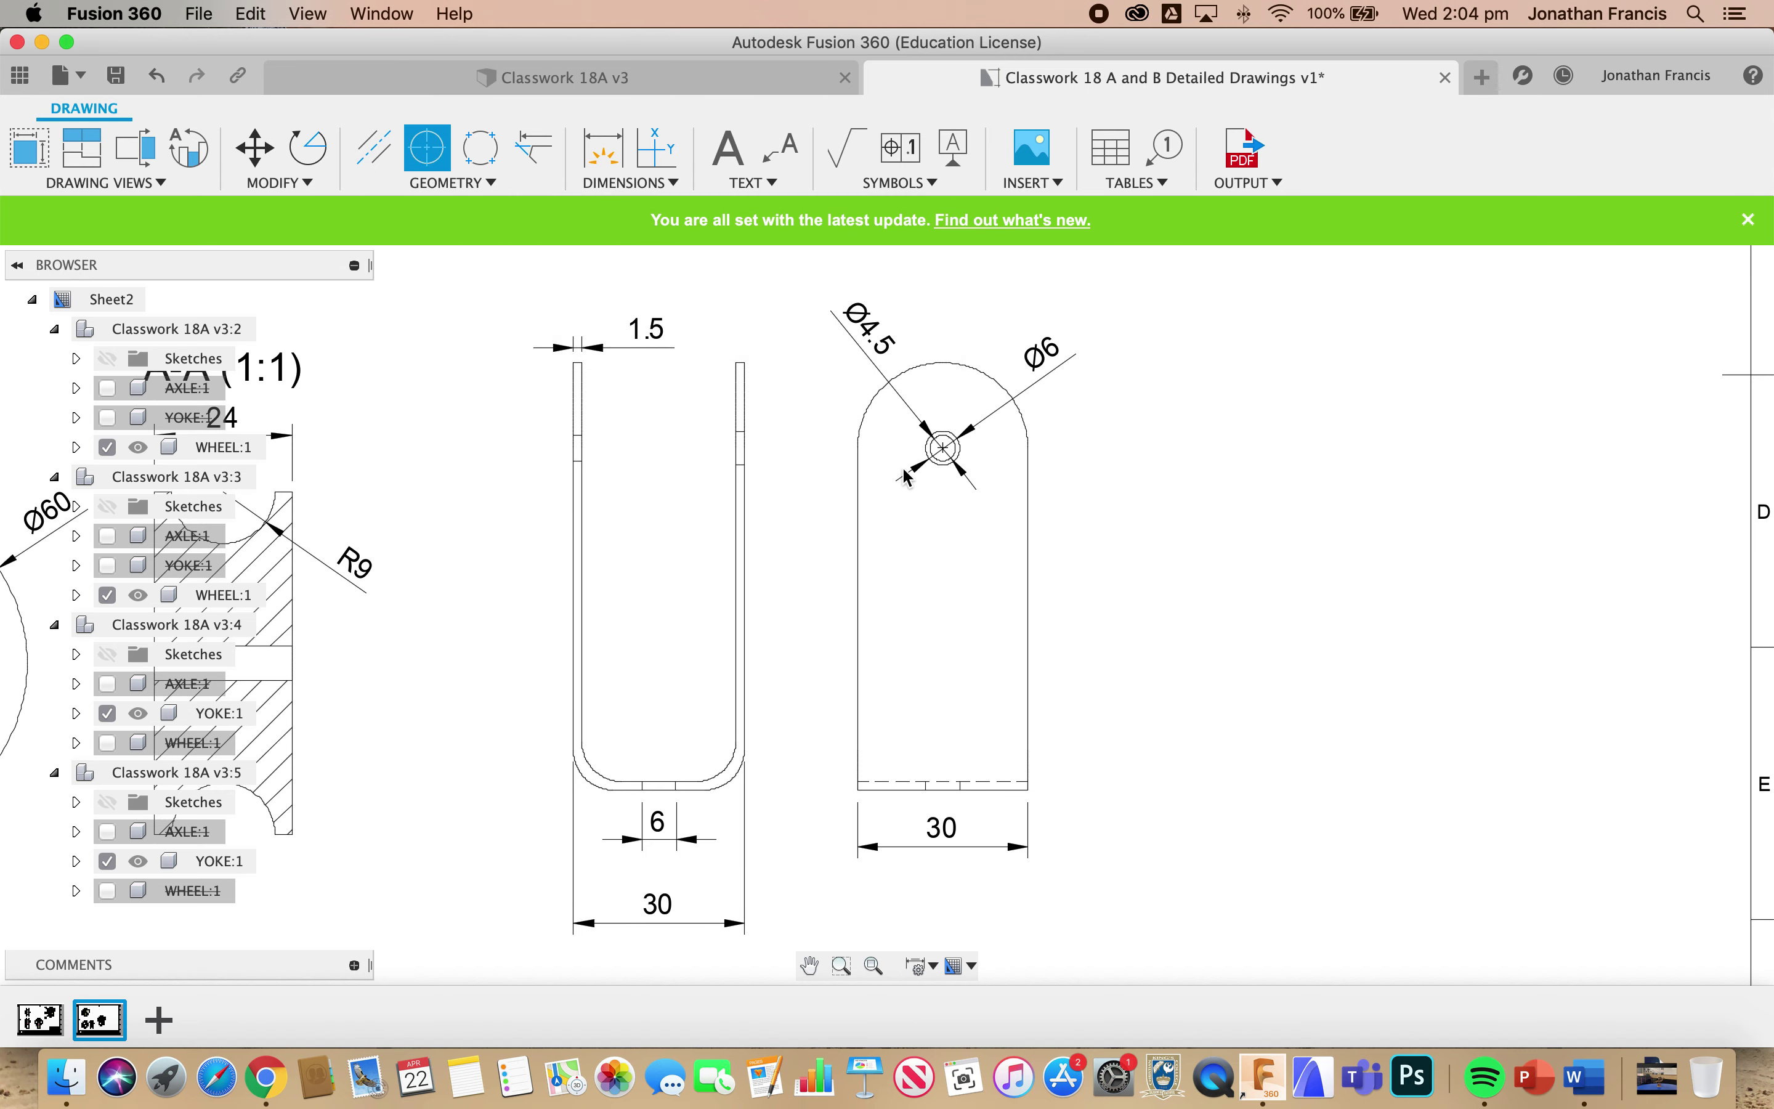
left_click(944, 448)
- Dimension the vertical distance from the axle hole's centre to the base in the yoke's side view, placing it to the right
left_click(614, 158)
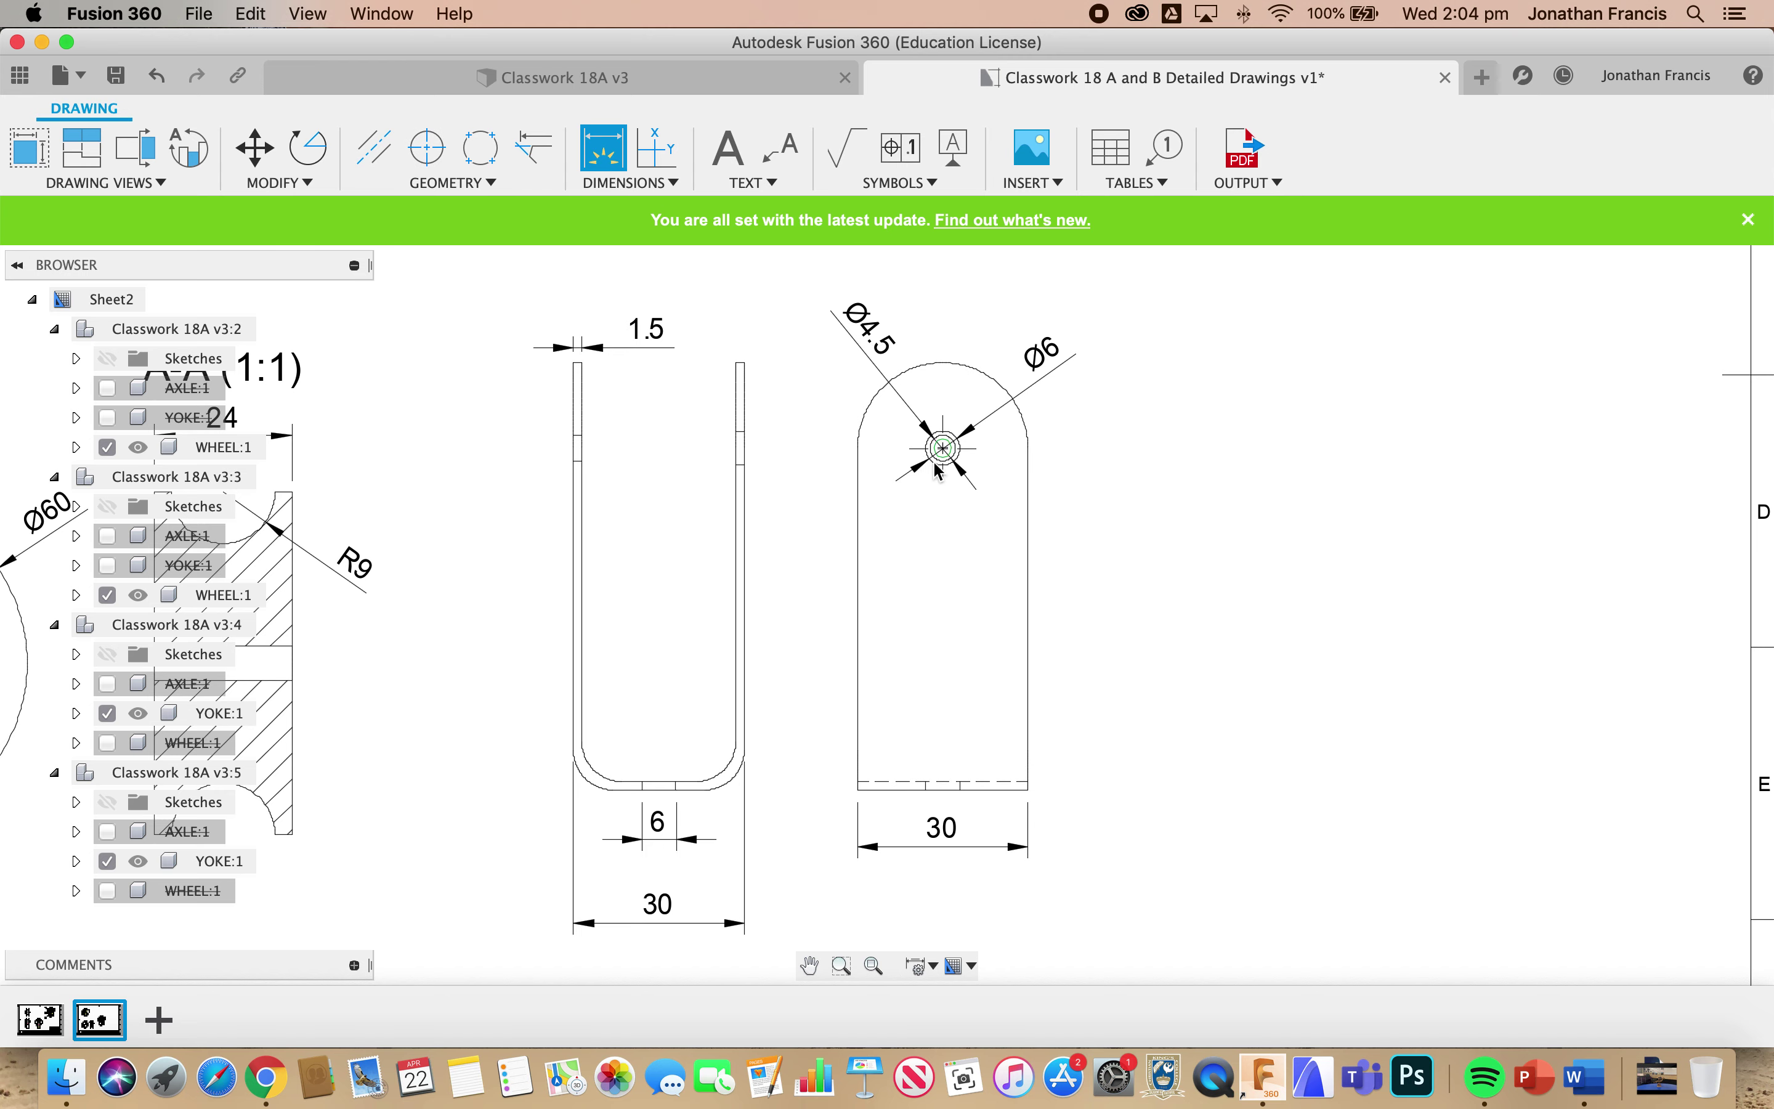
left_click(945, 451)
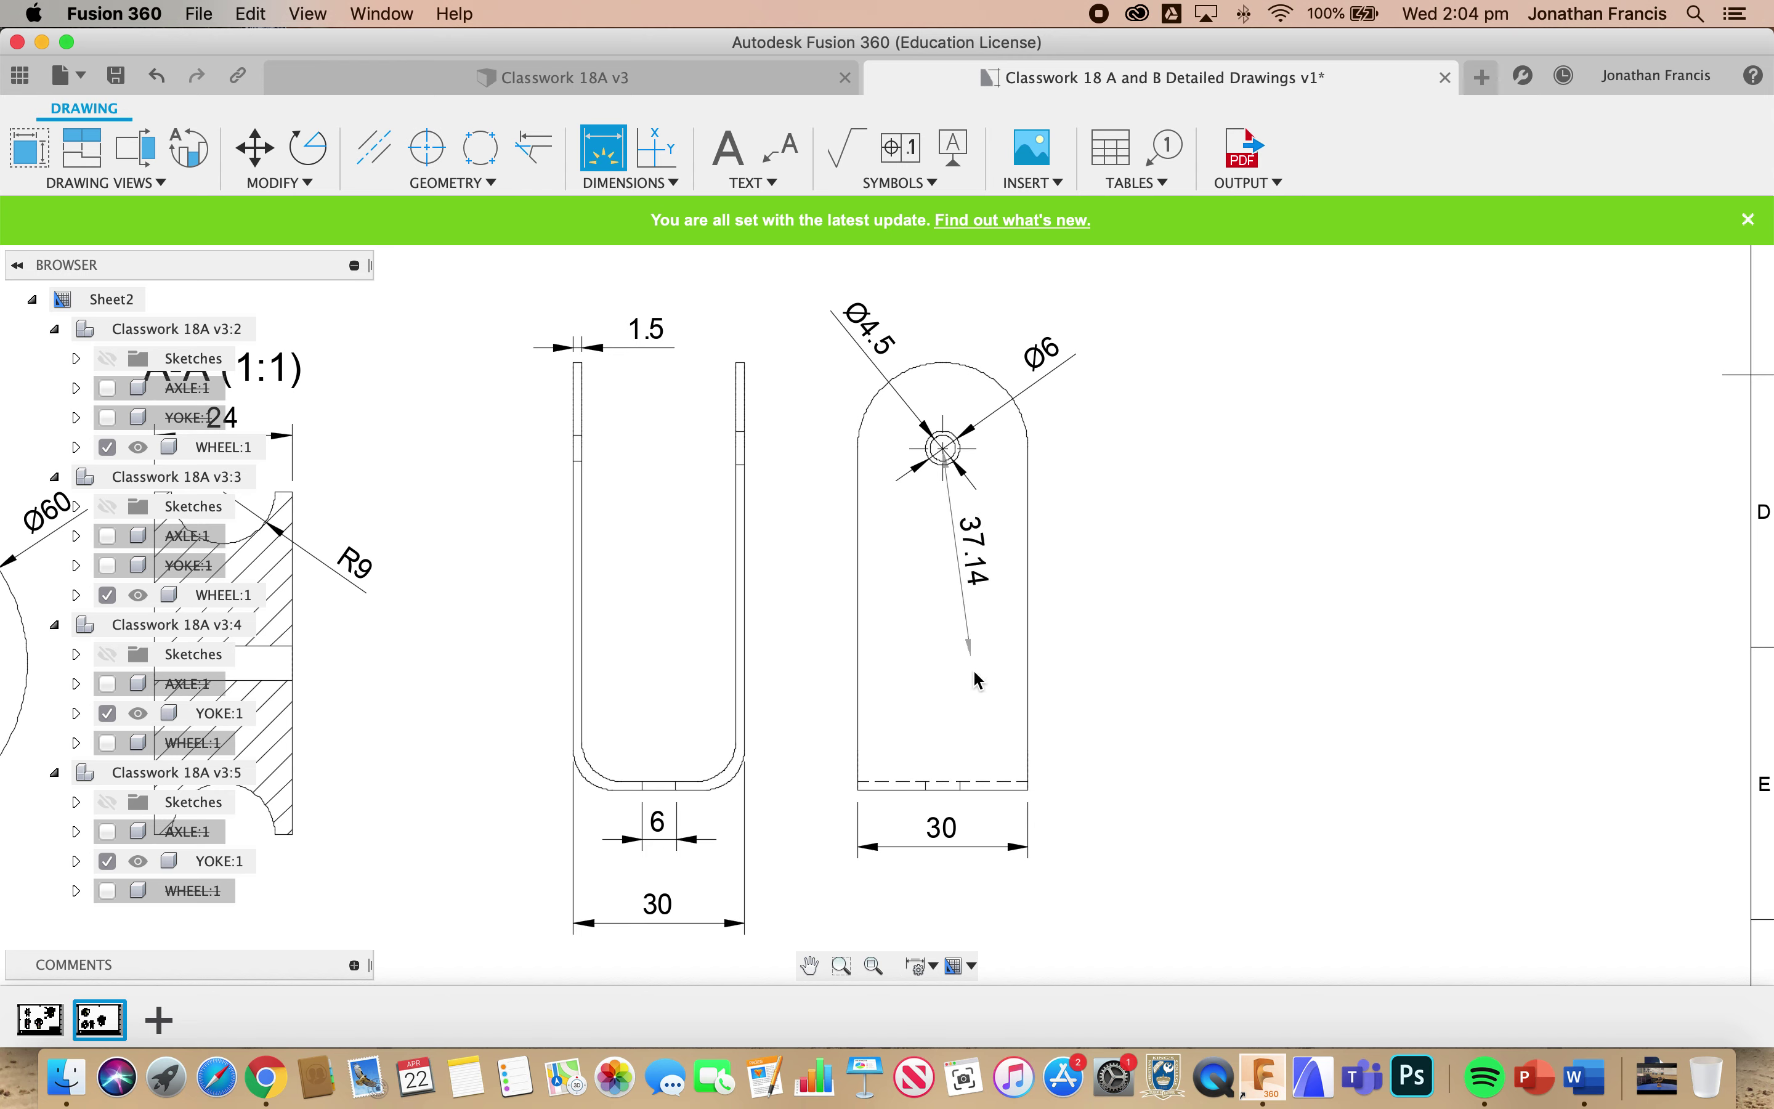
left_click(947, 792)
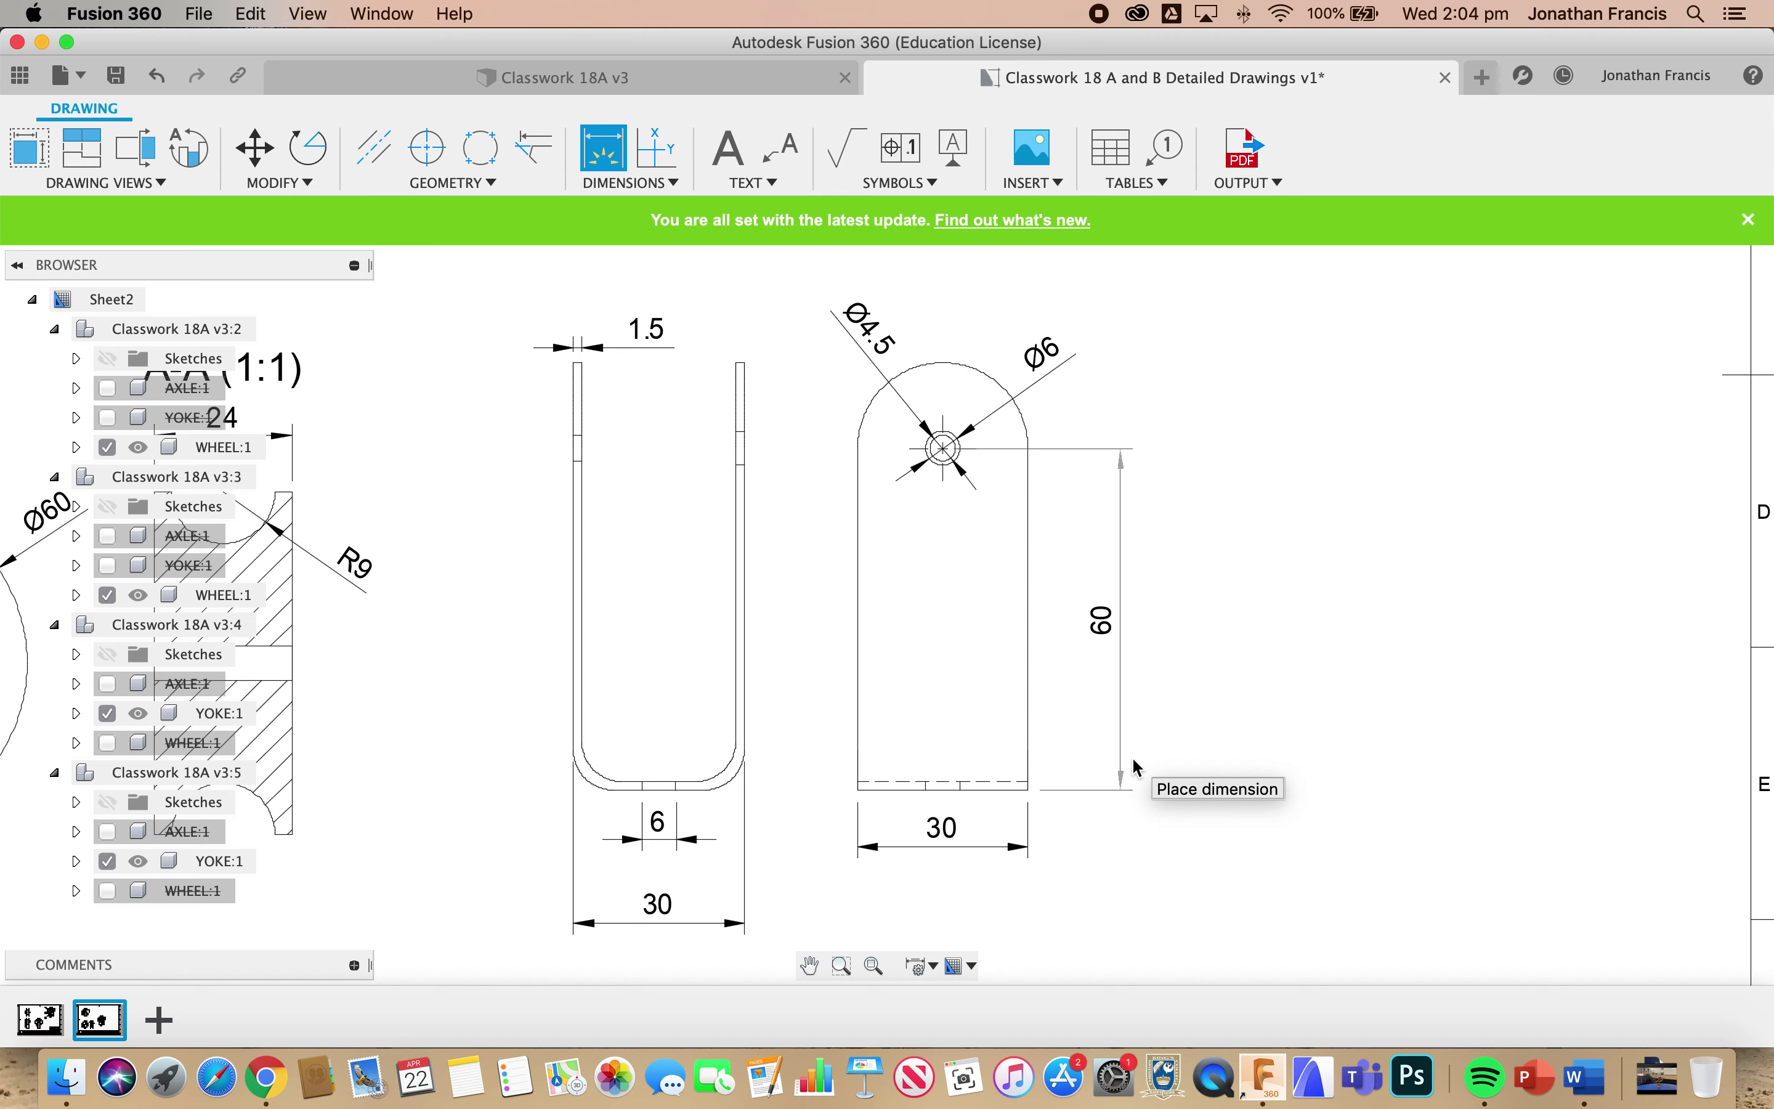
left_click(1111, 757)
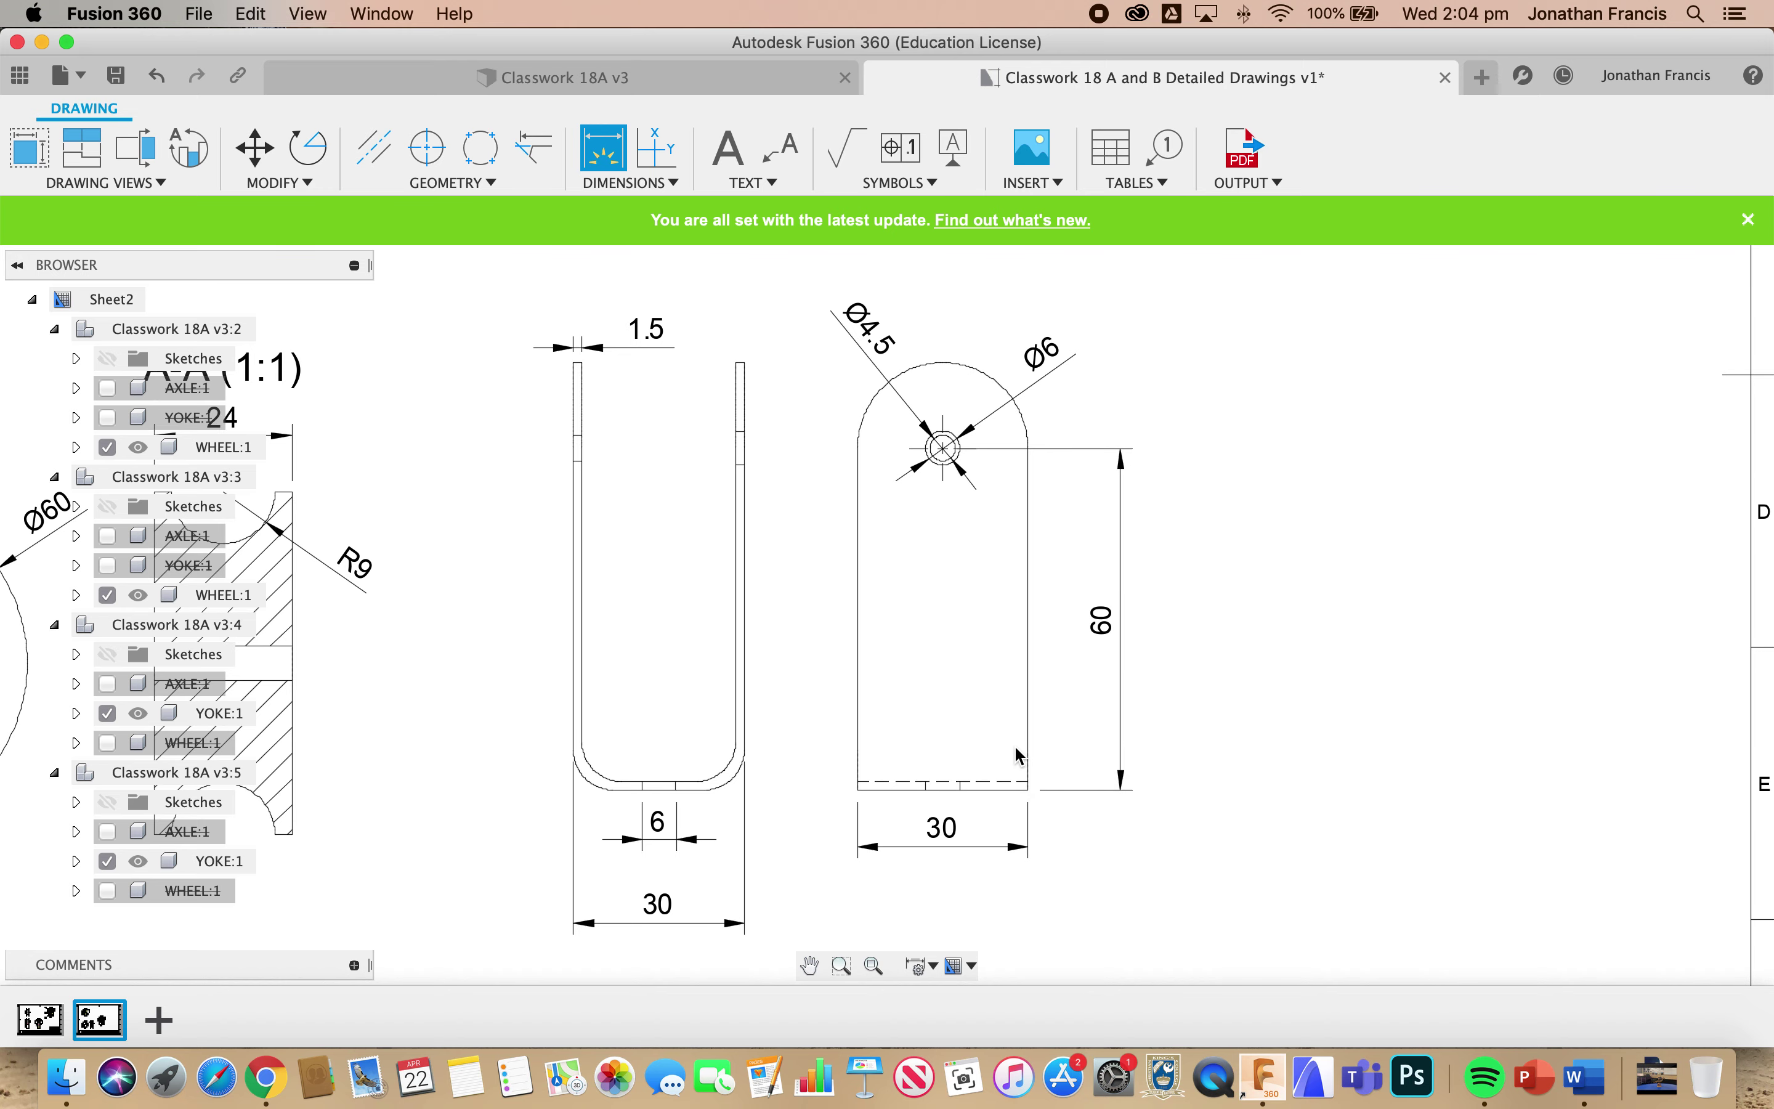
scroll(849, 619, "down", 5)
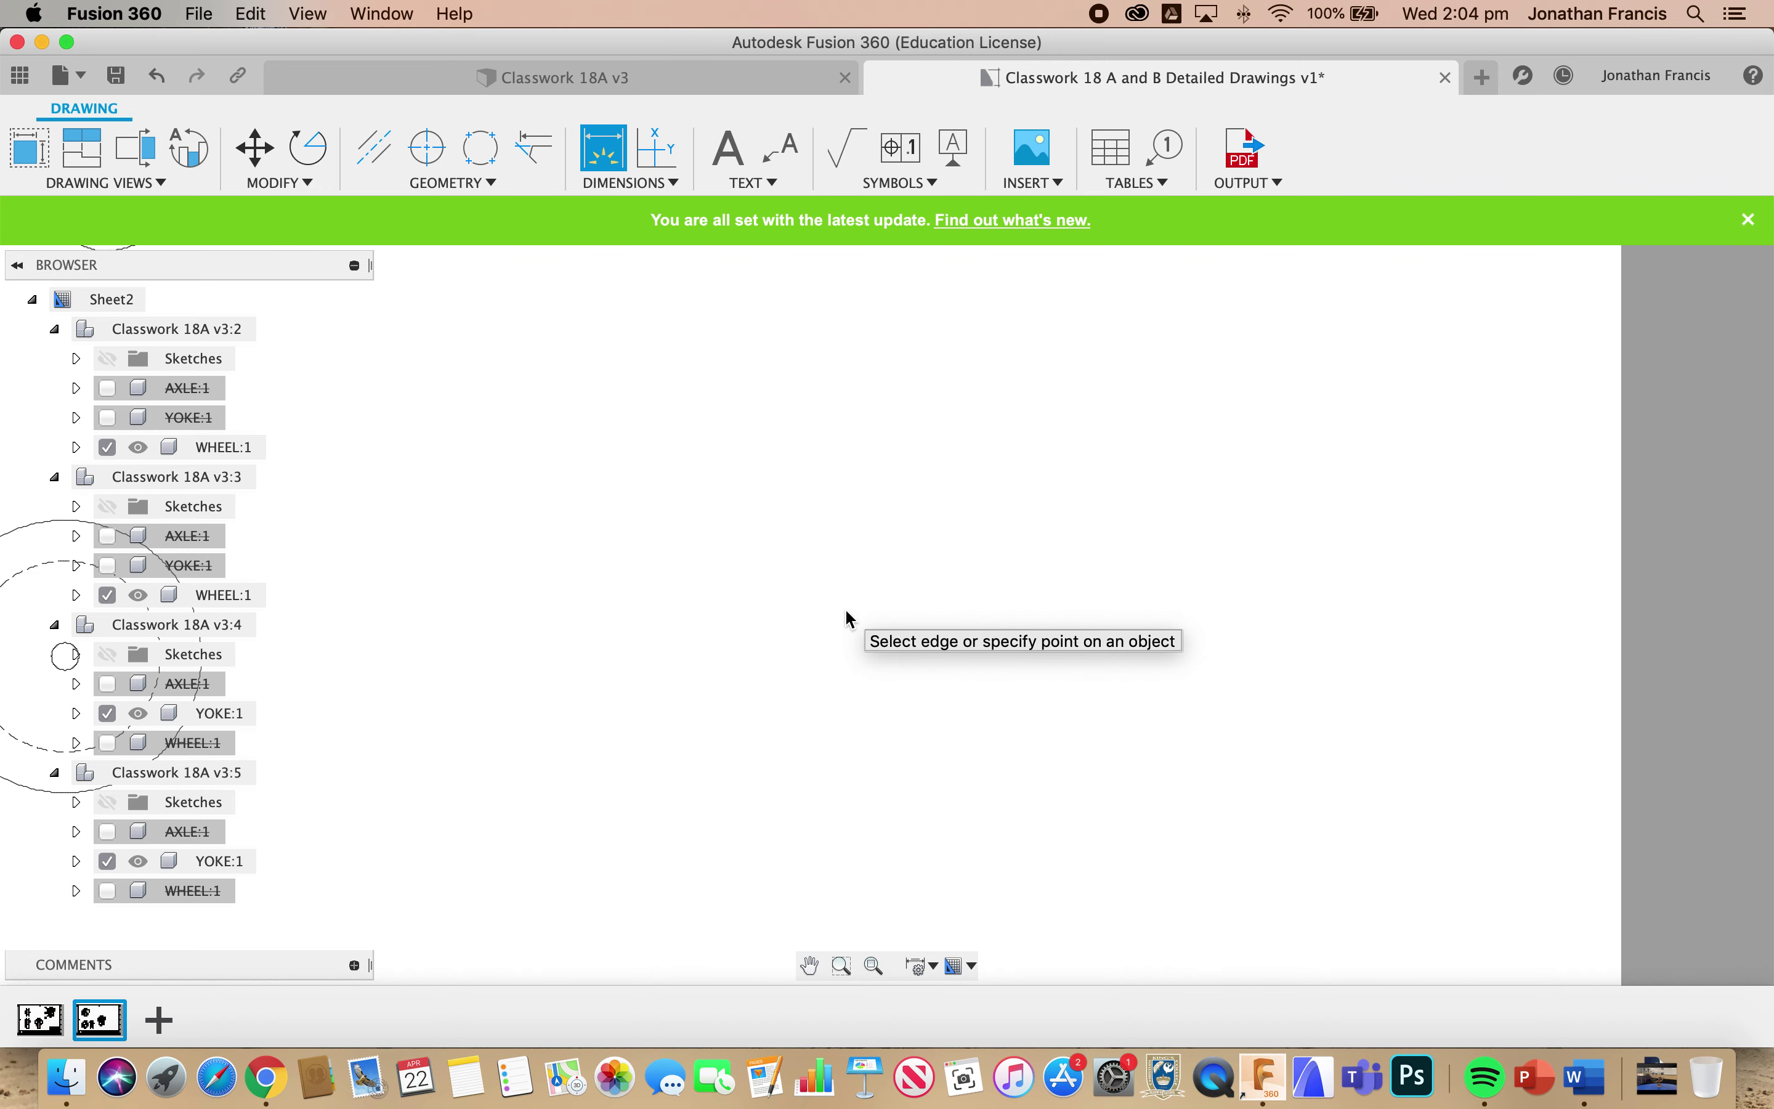
scroll(850, 607, "down", 3)
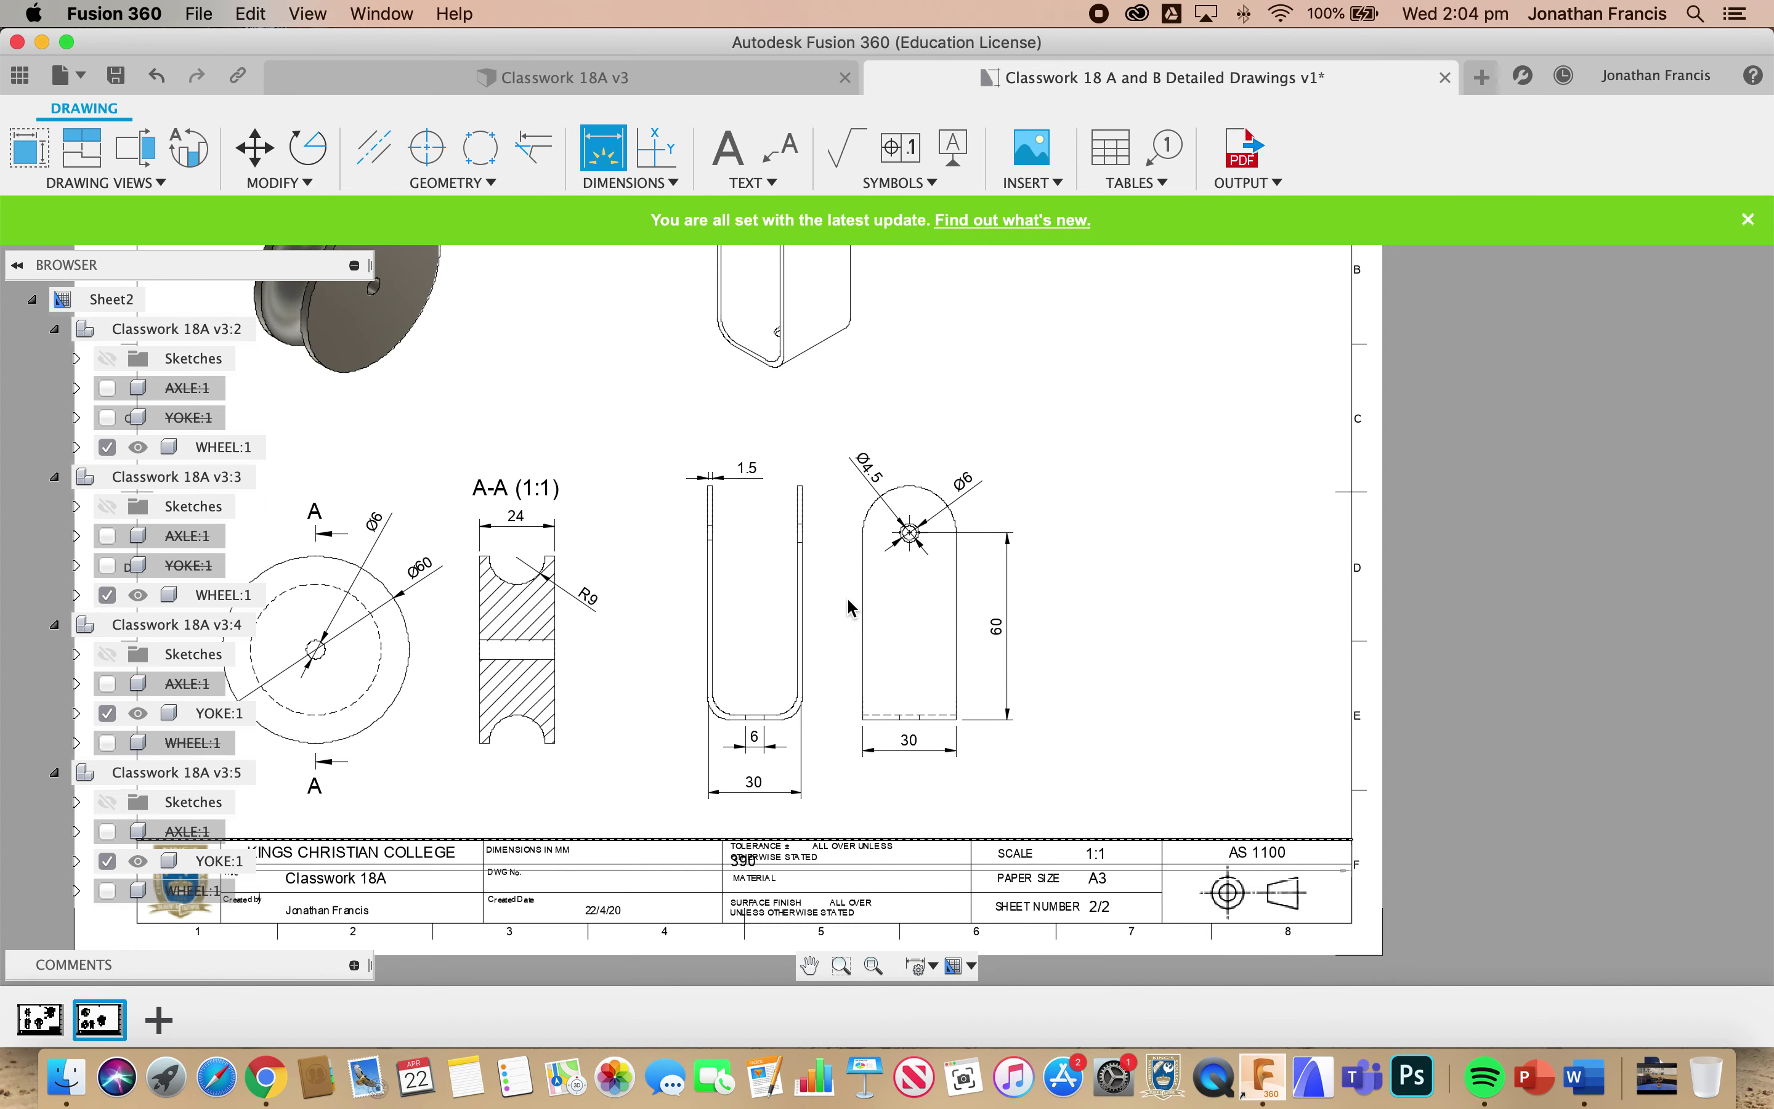
scroll(848, 603, "down", 2)
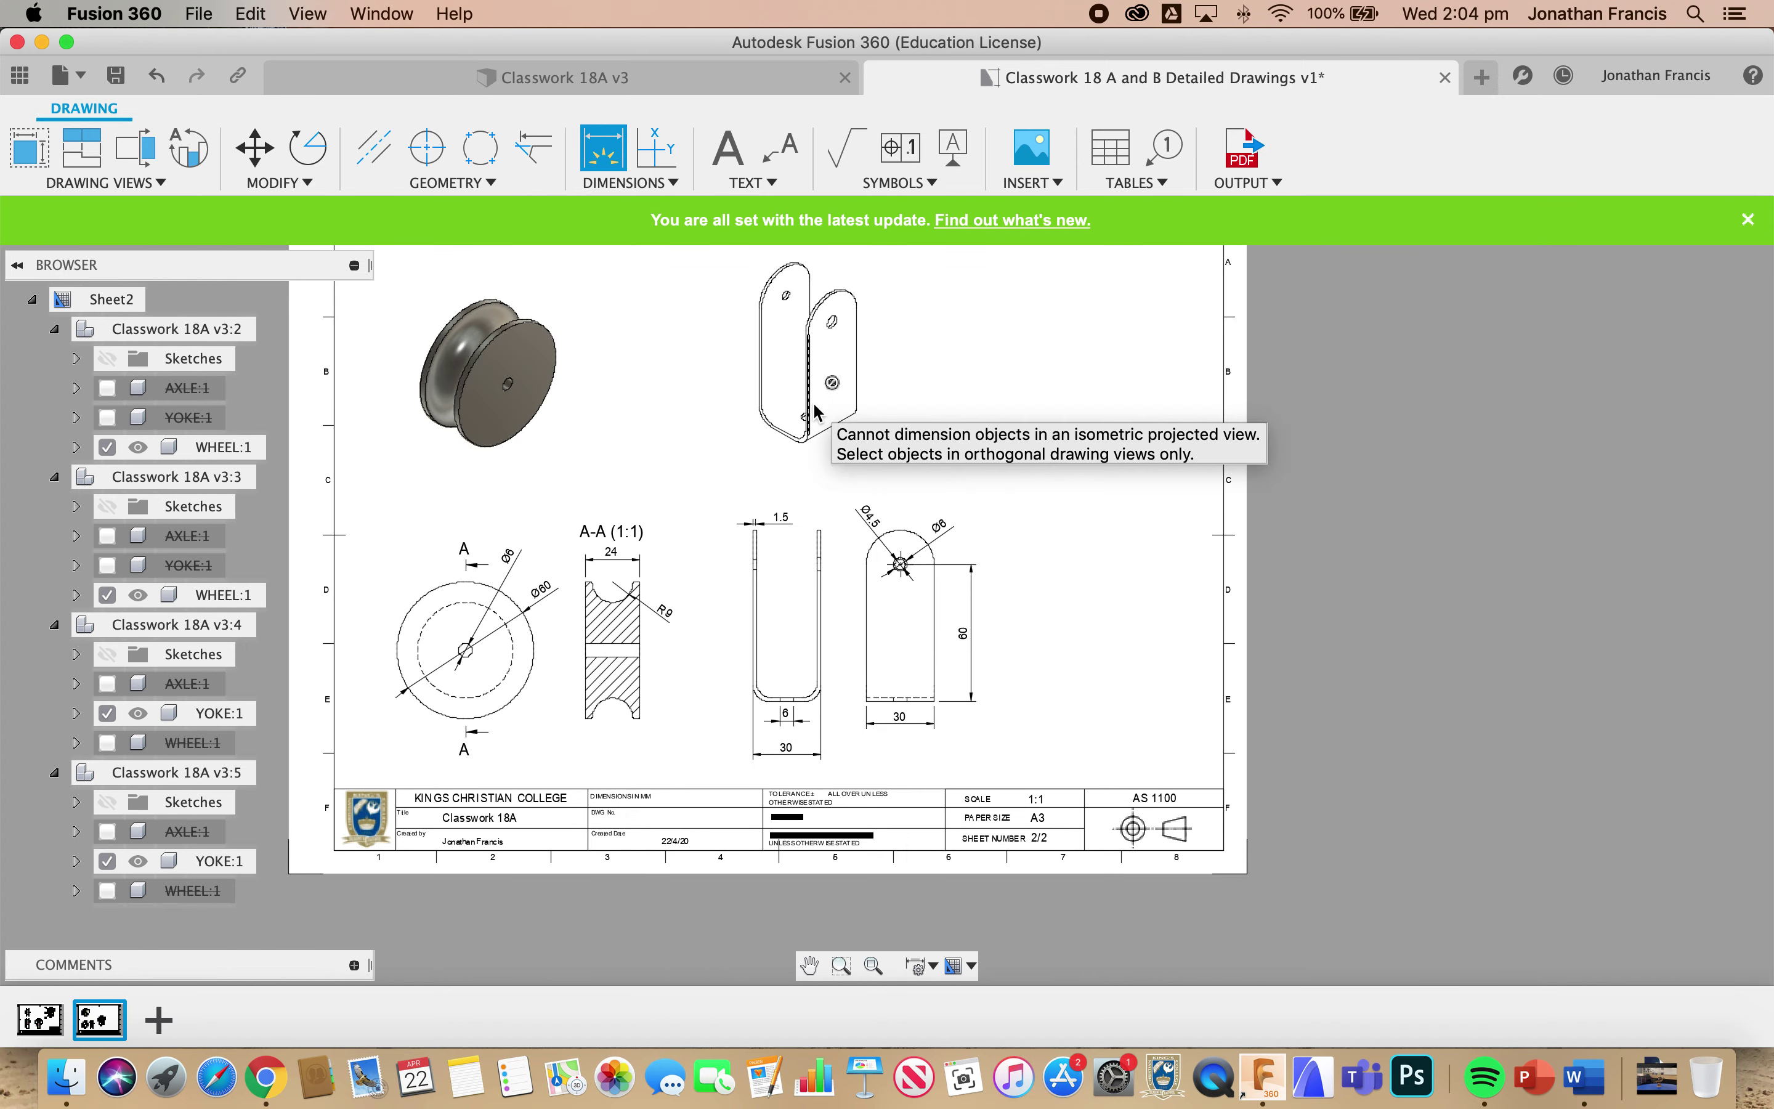
key("Escape")
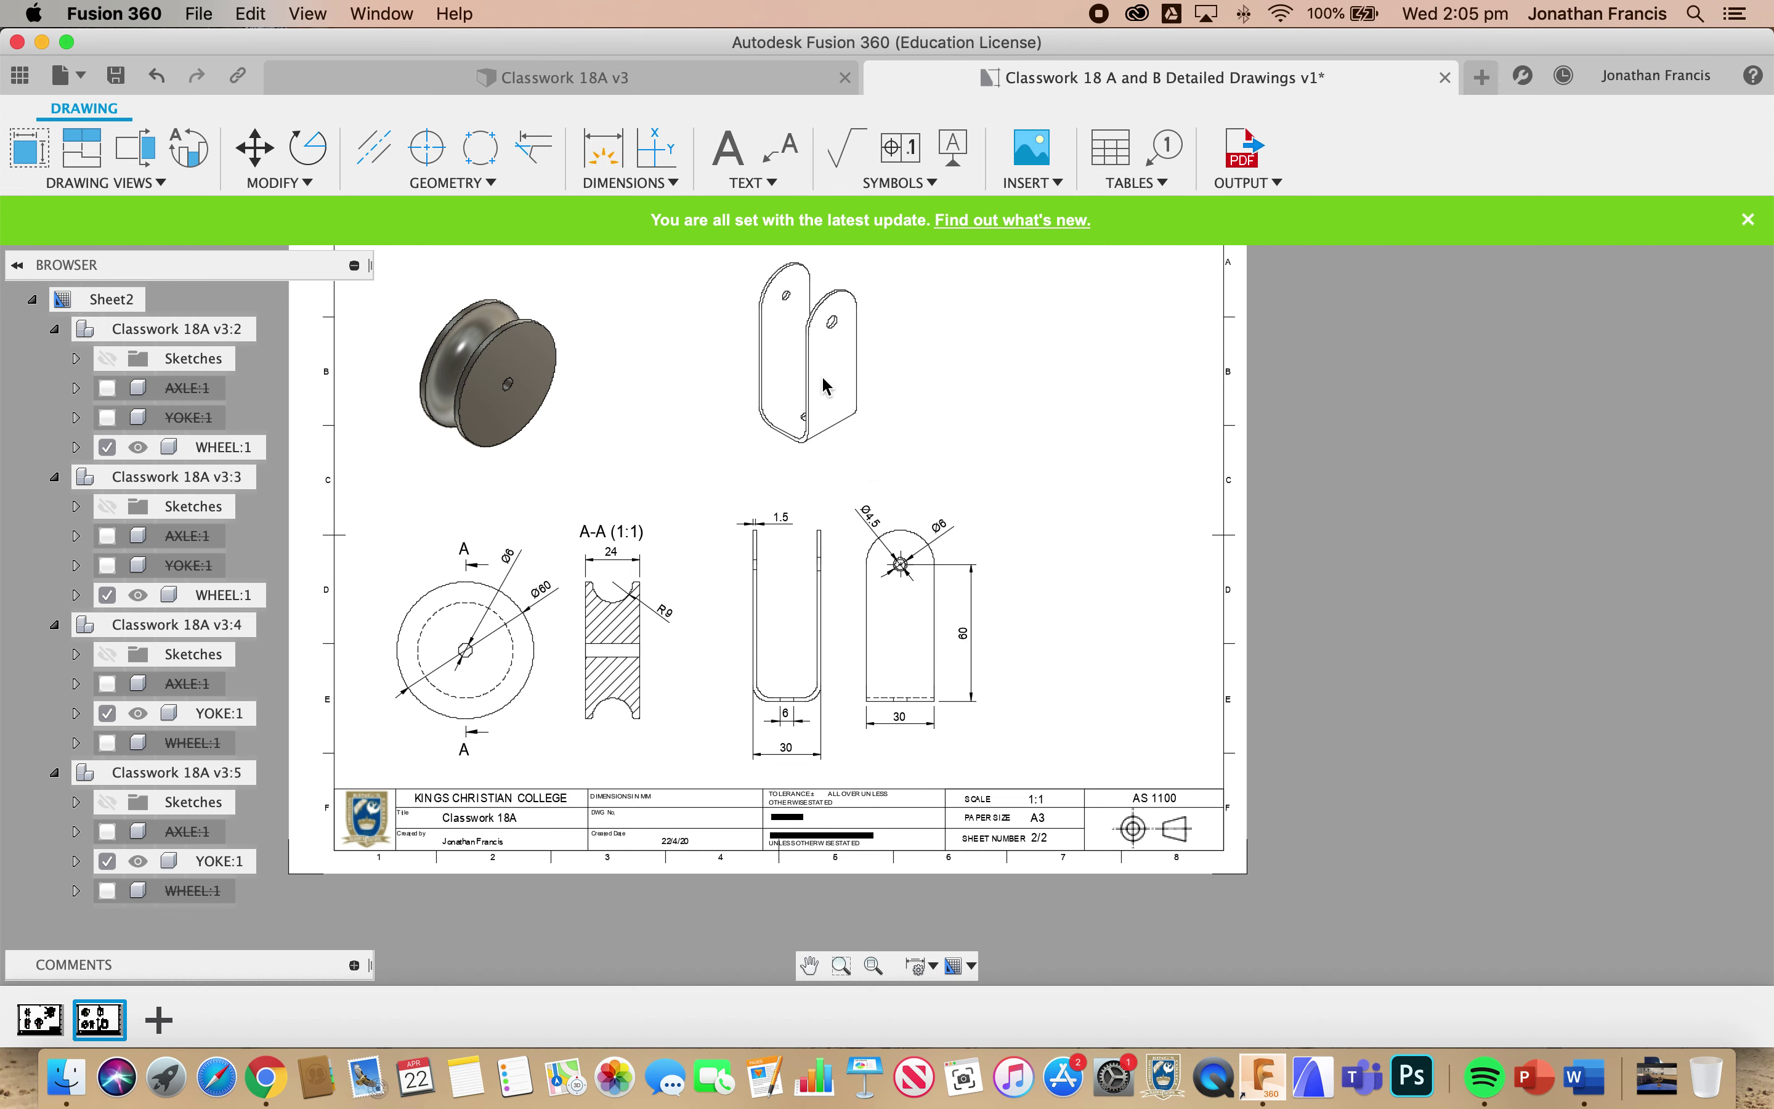
- Set the yoke's isometric view to the Shaded style
double_click(796, 370)
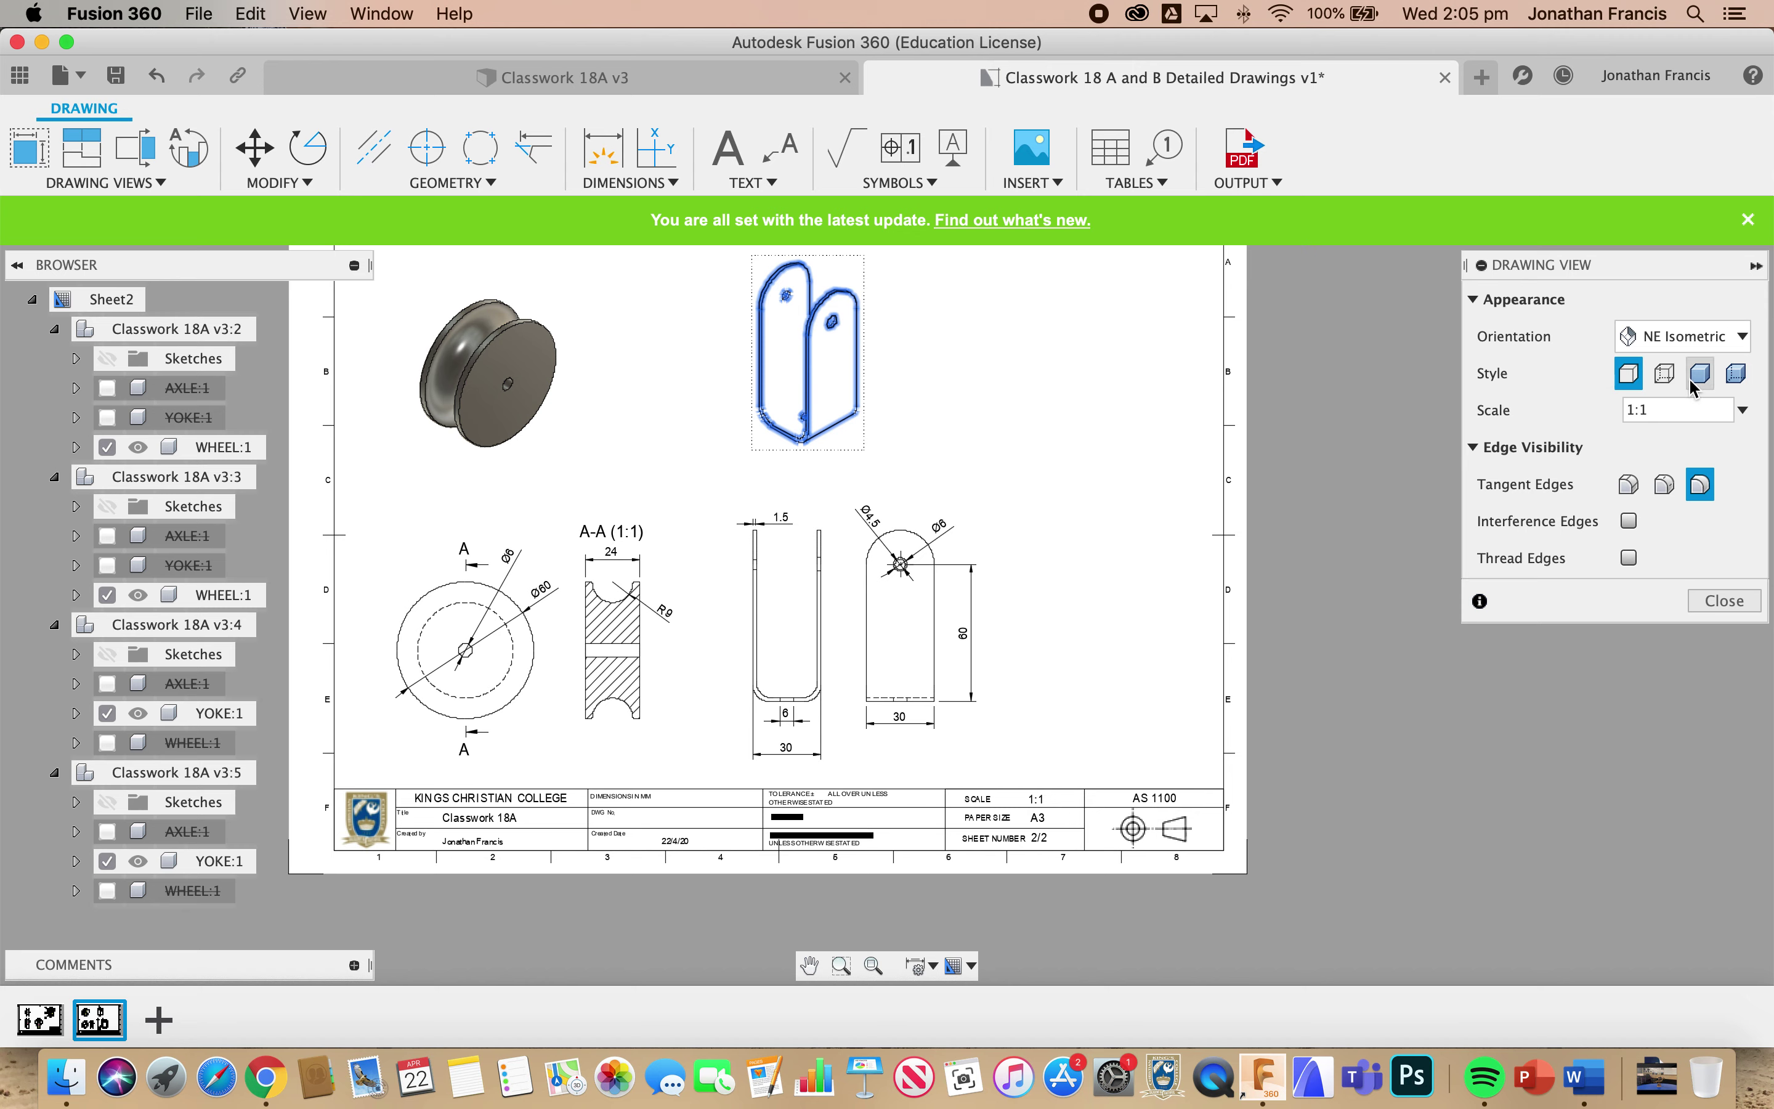
left_click(1701, 389)
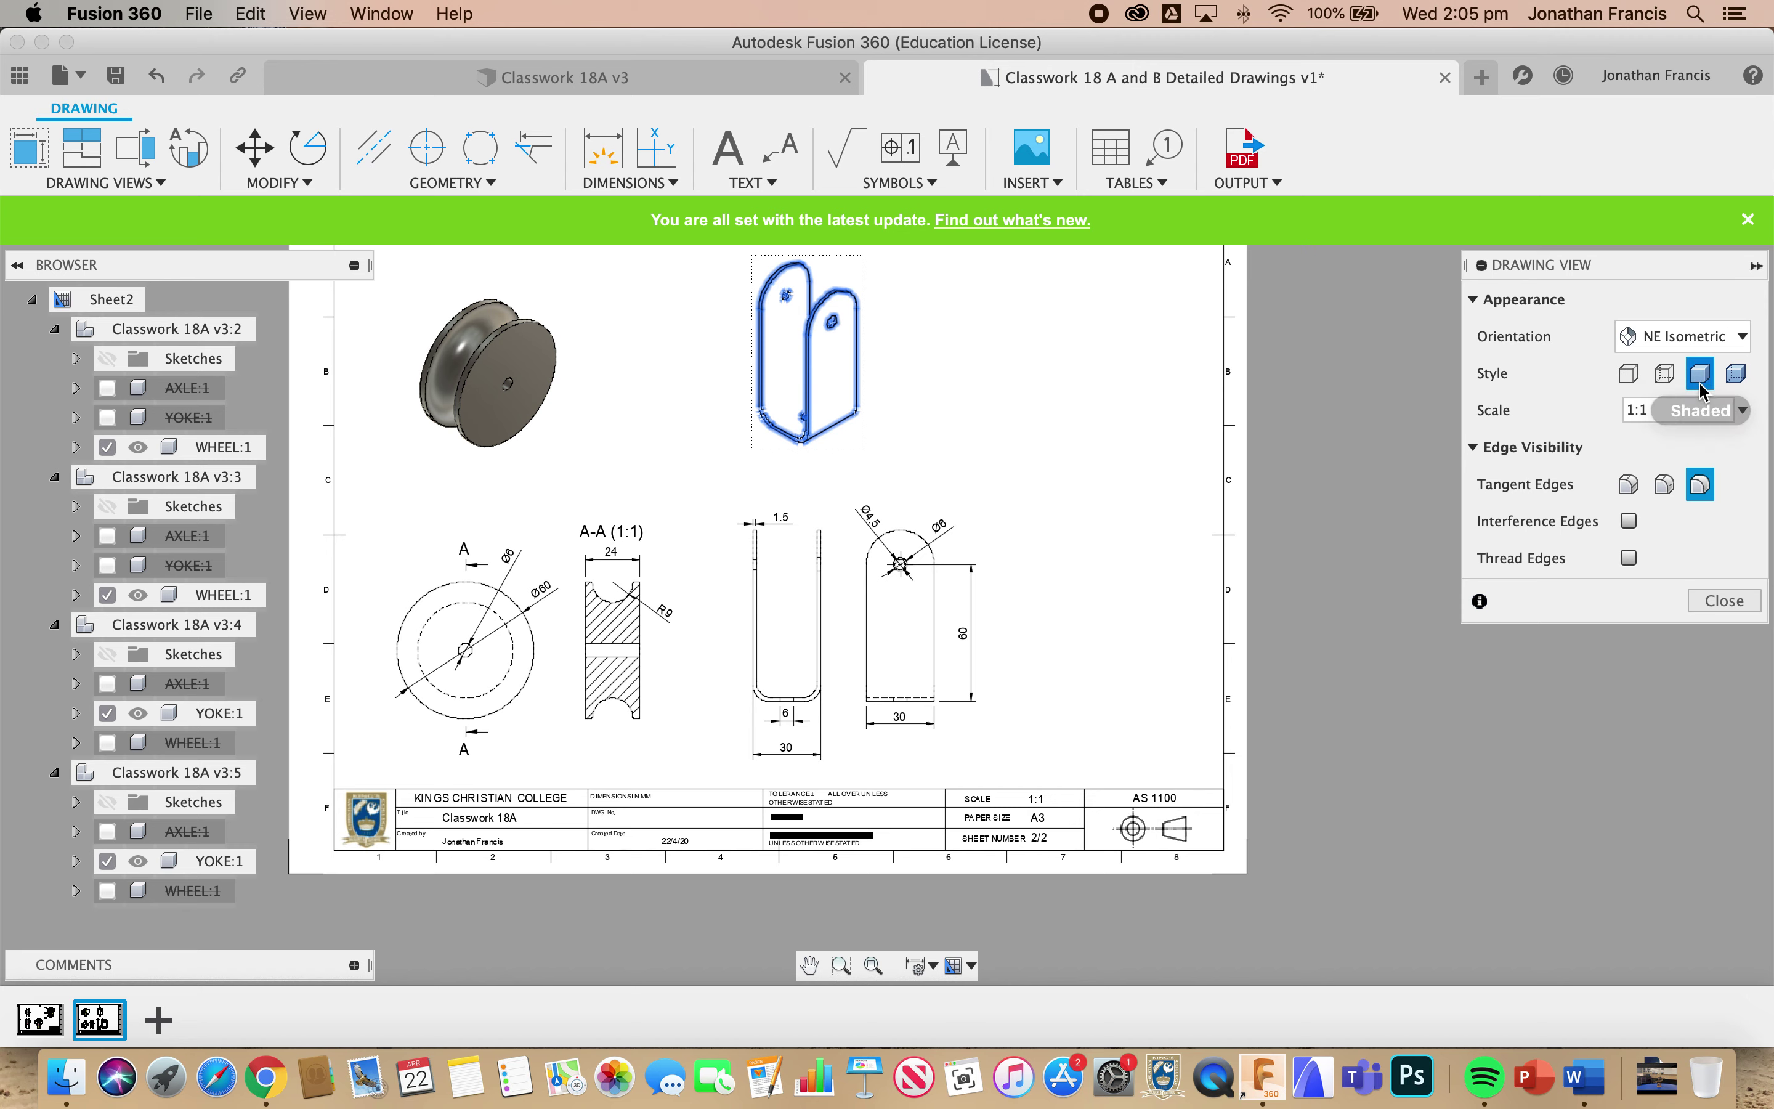
left_click(1722, 601)
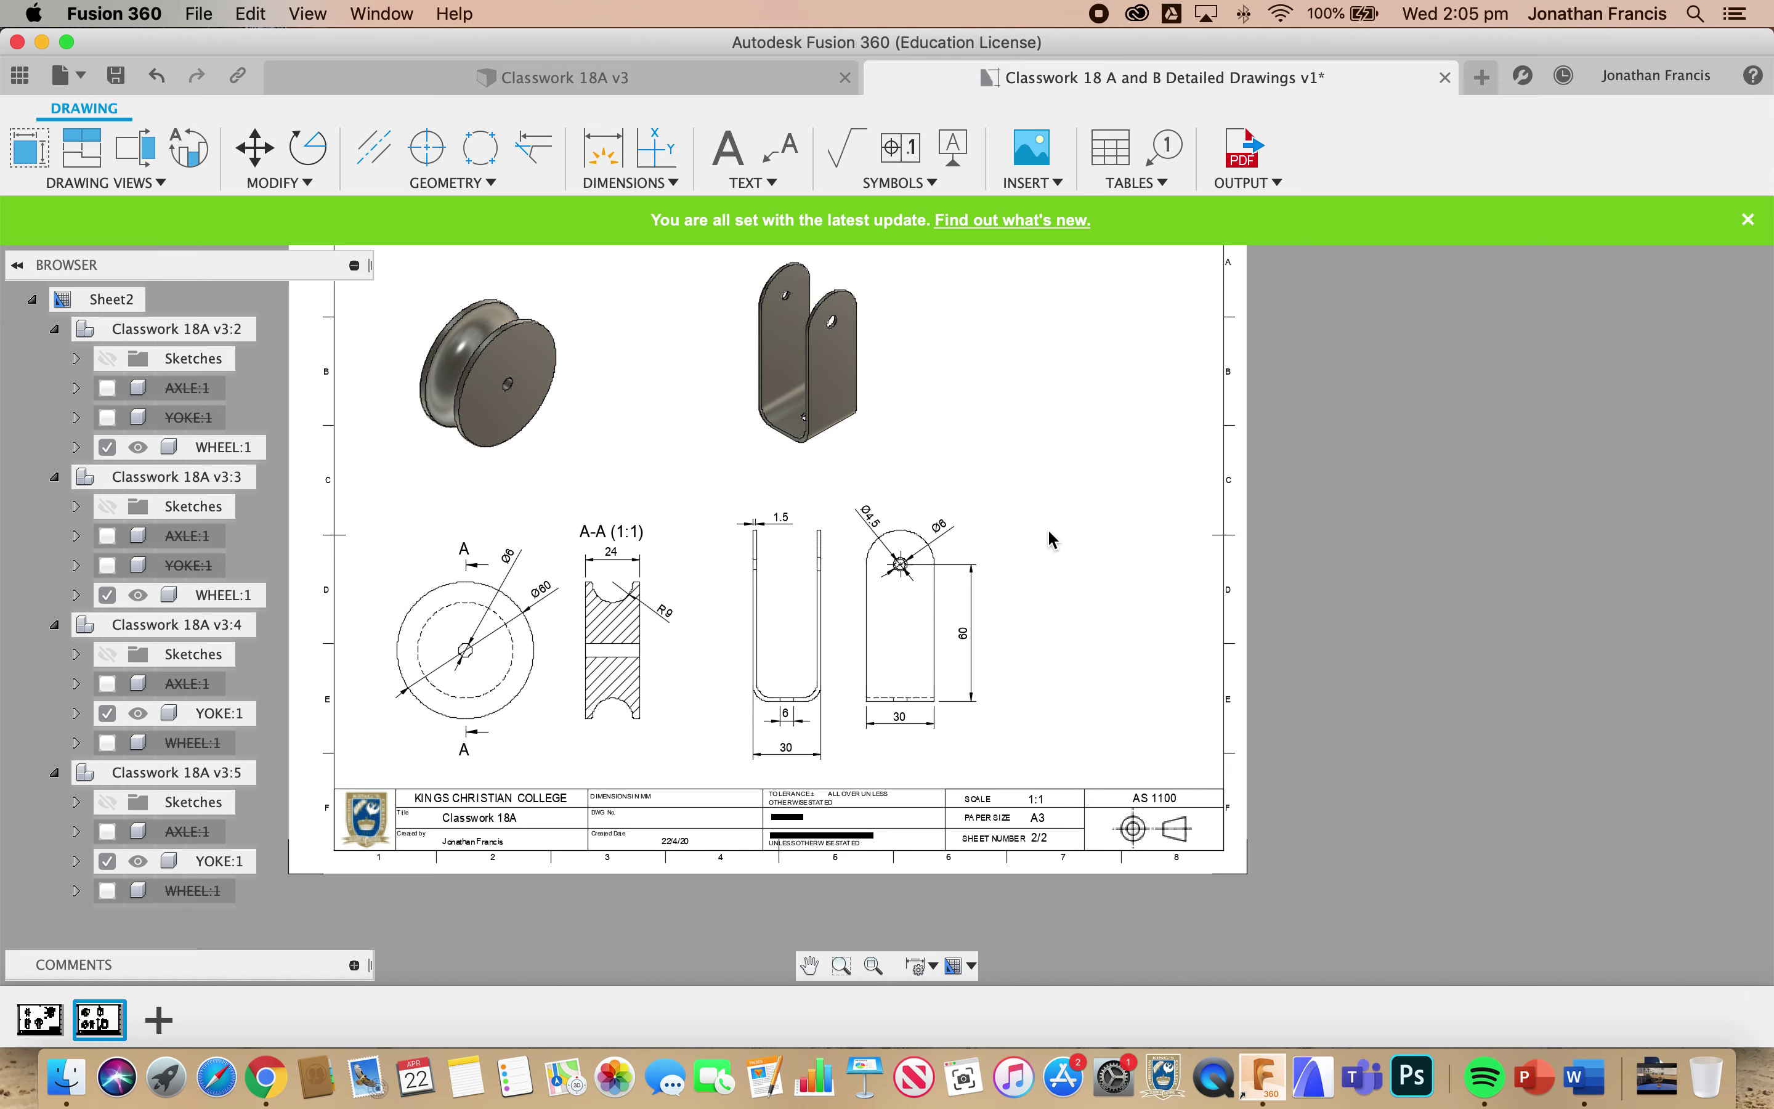
- Place a new 1:1 front base view to the right of the yoke views and suppress its YOKE:1 and WHEEL:1 components
left_click(31, 161)
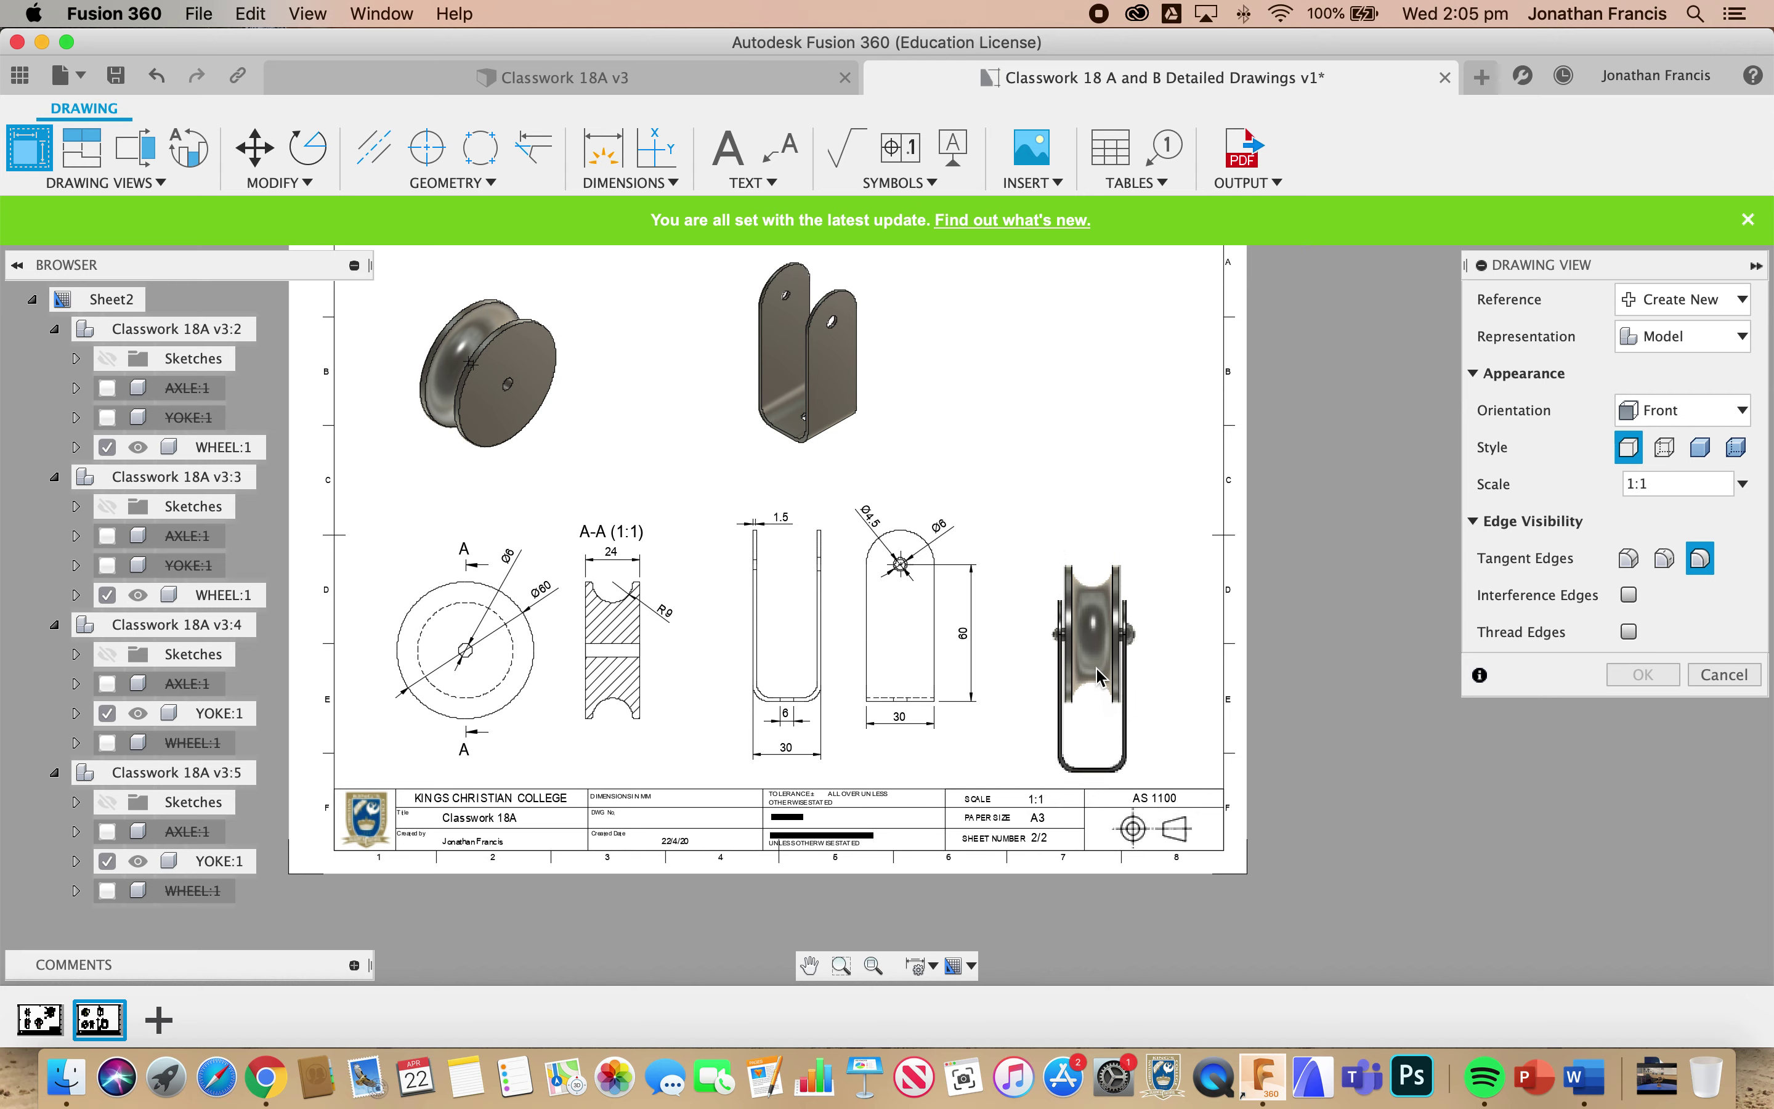
left_click(1097, 667)
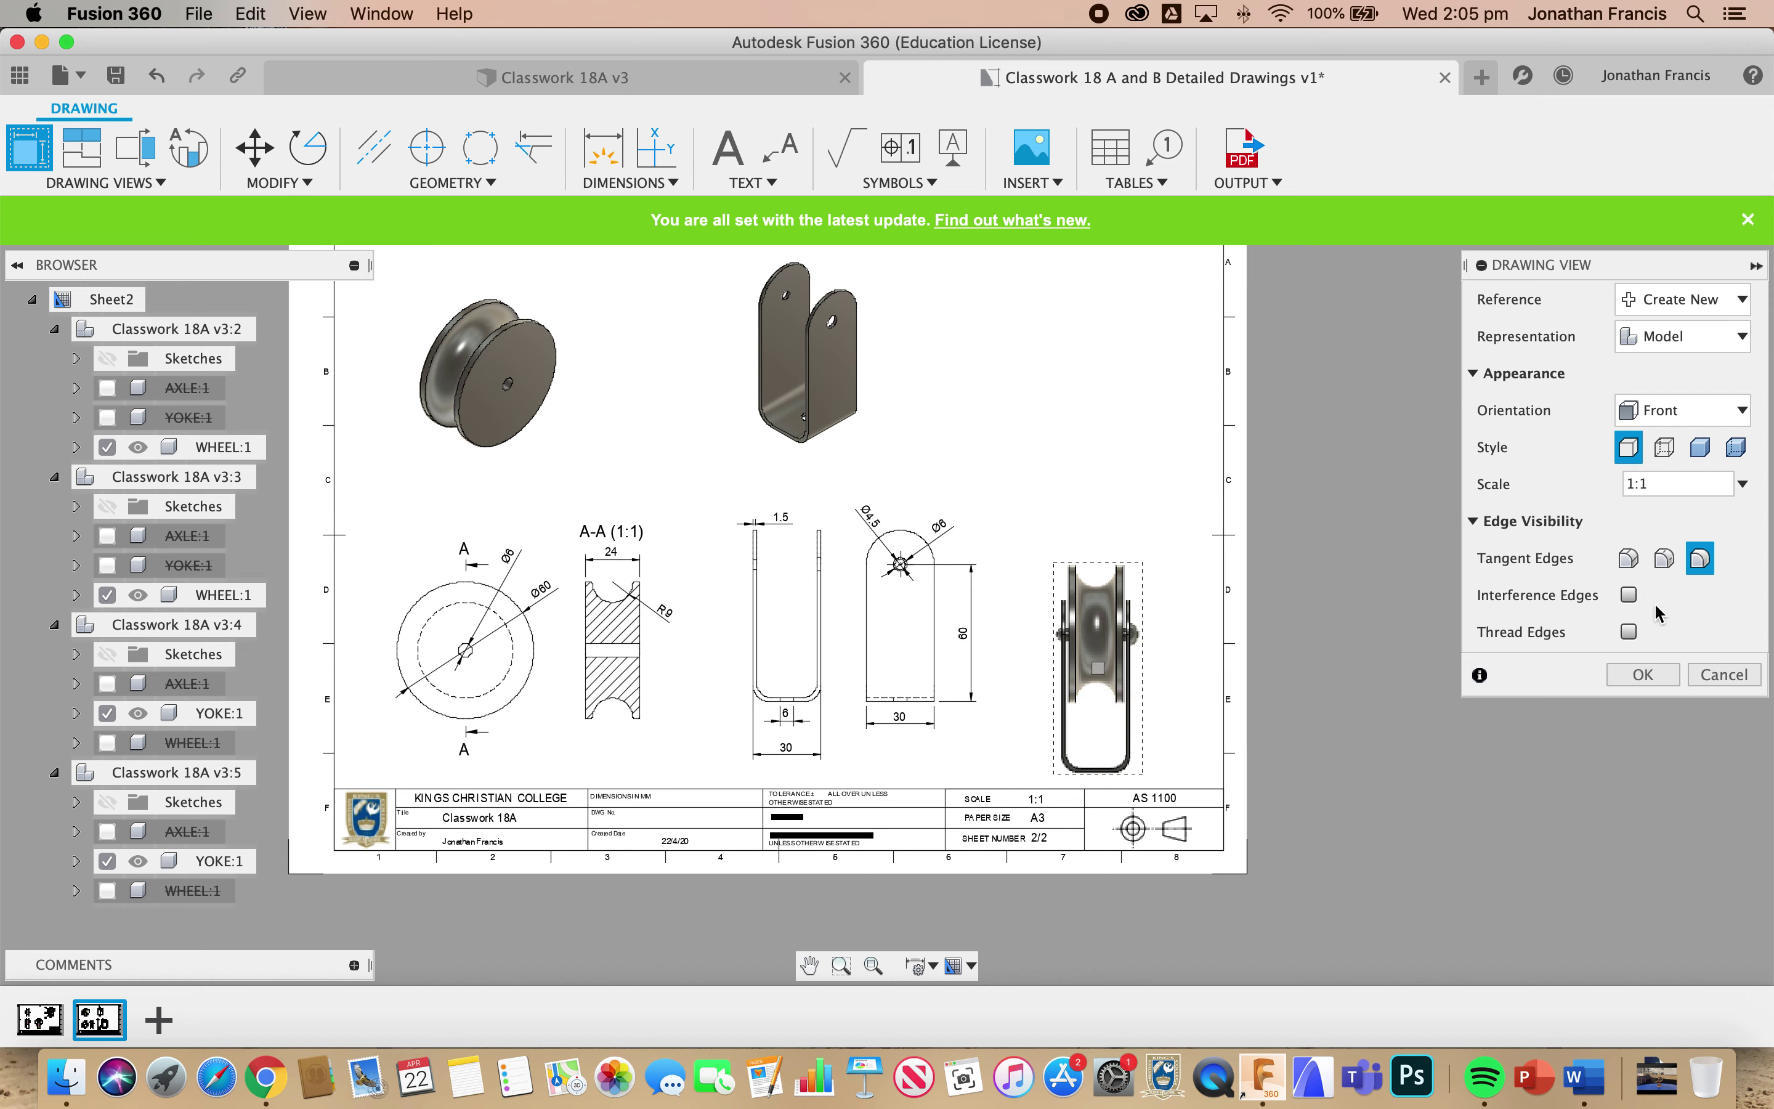
left_click(1643, 675)
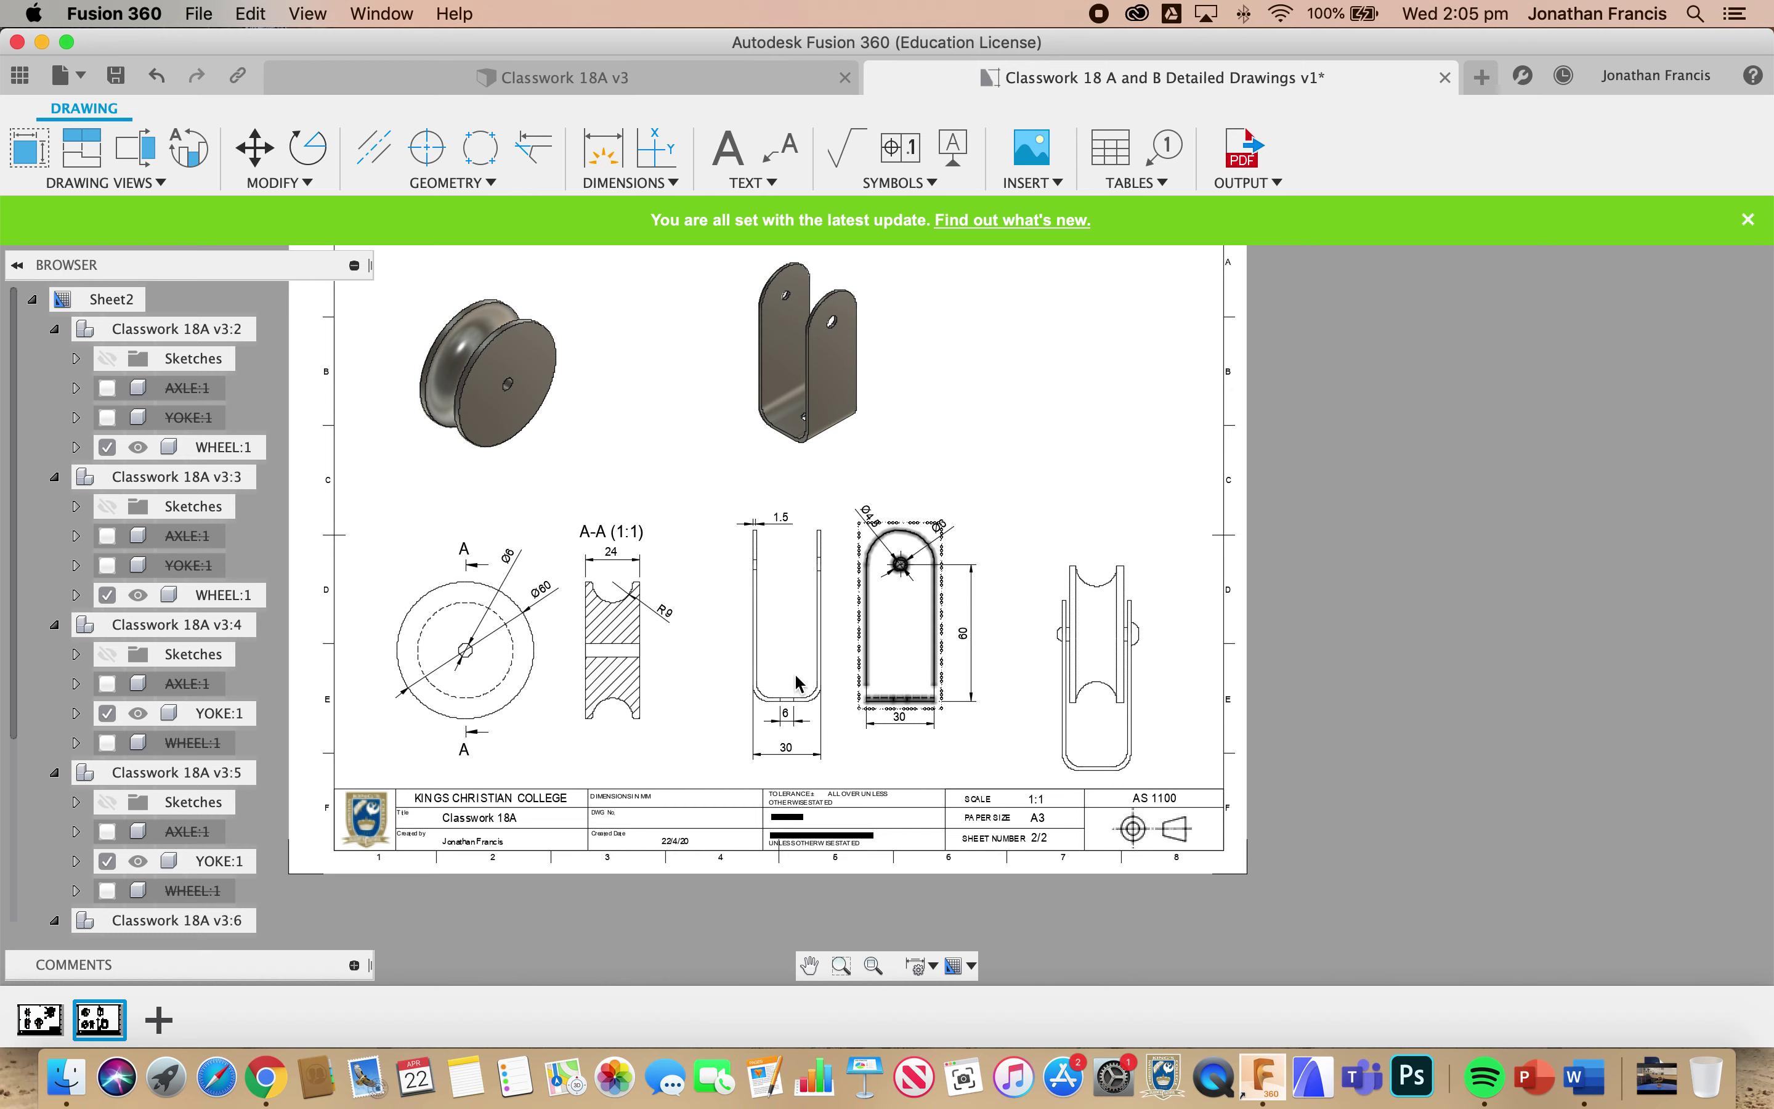
scroll(203, 766, "down", 4)
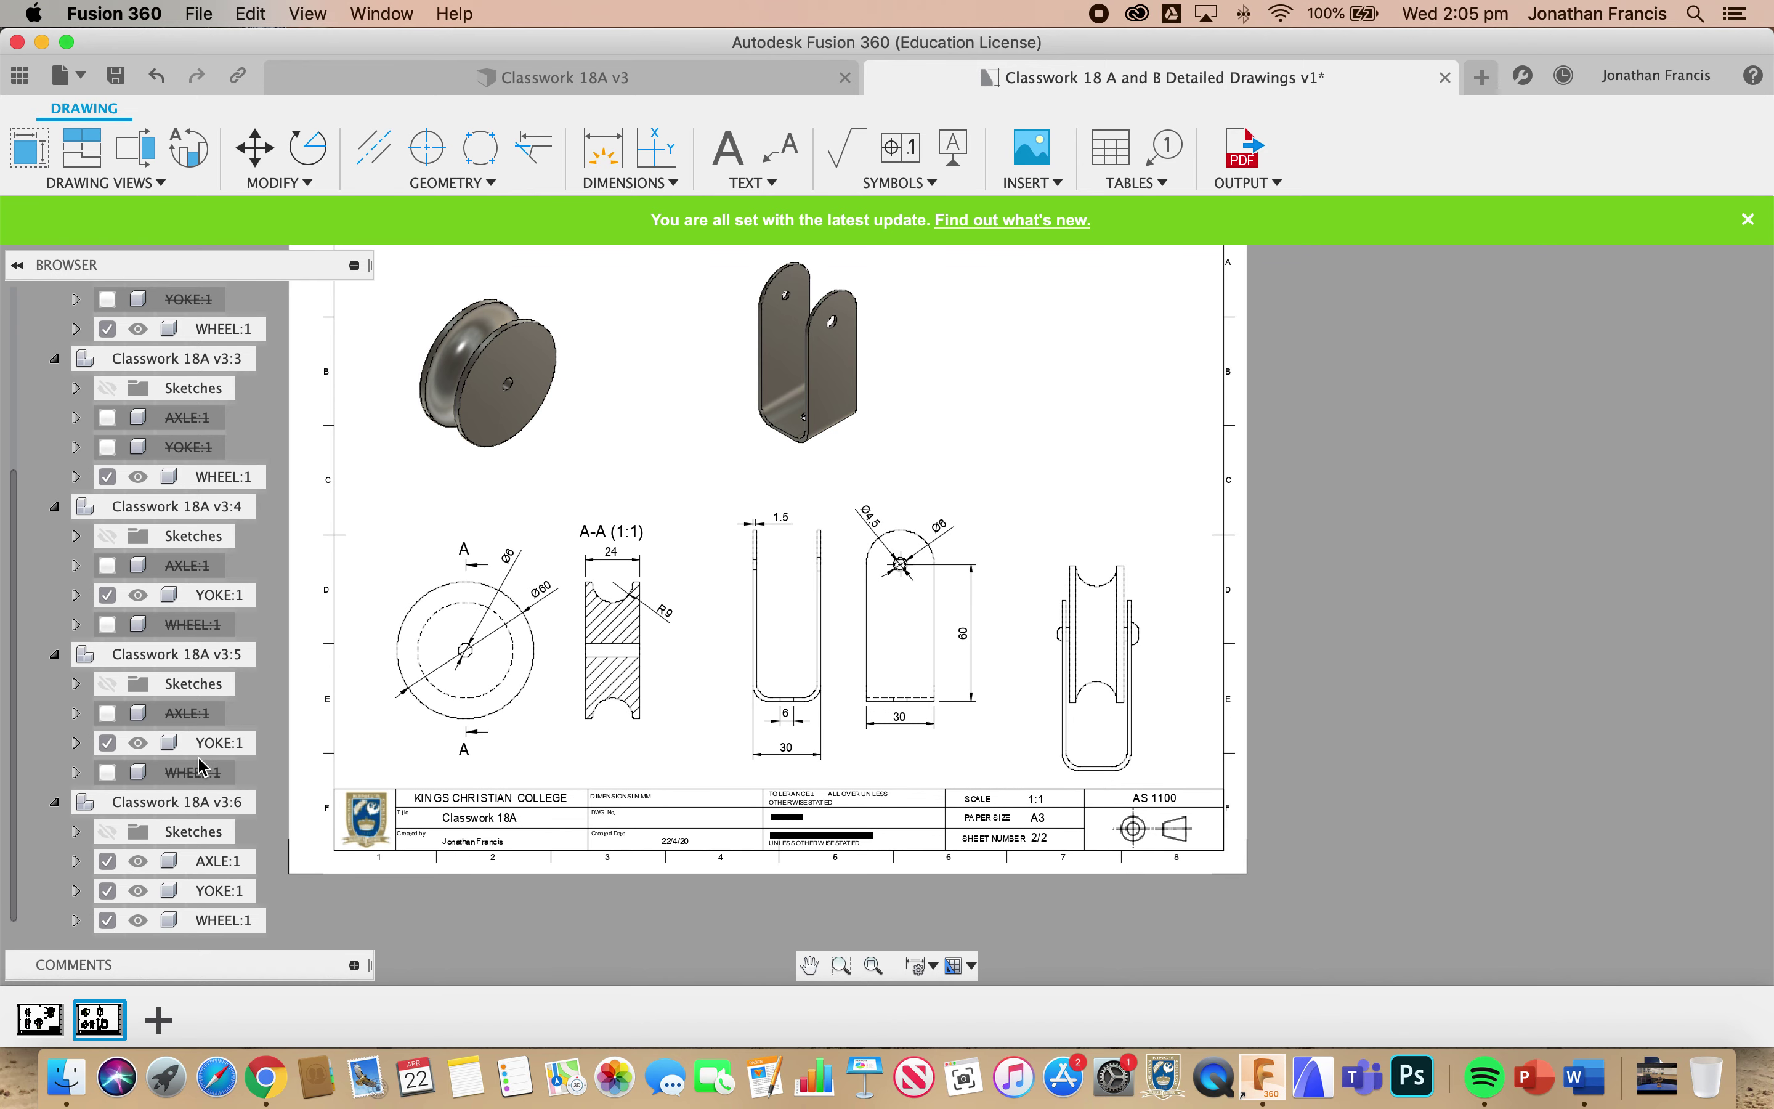
left_click(107, 890)
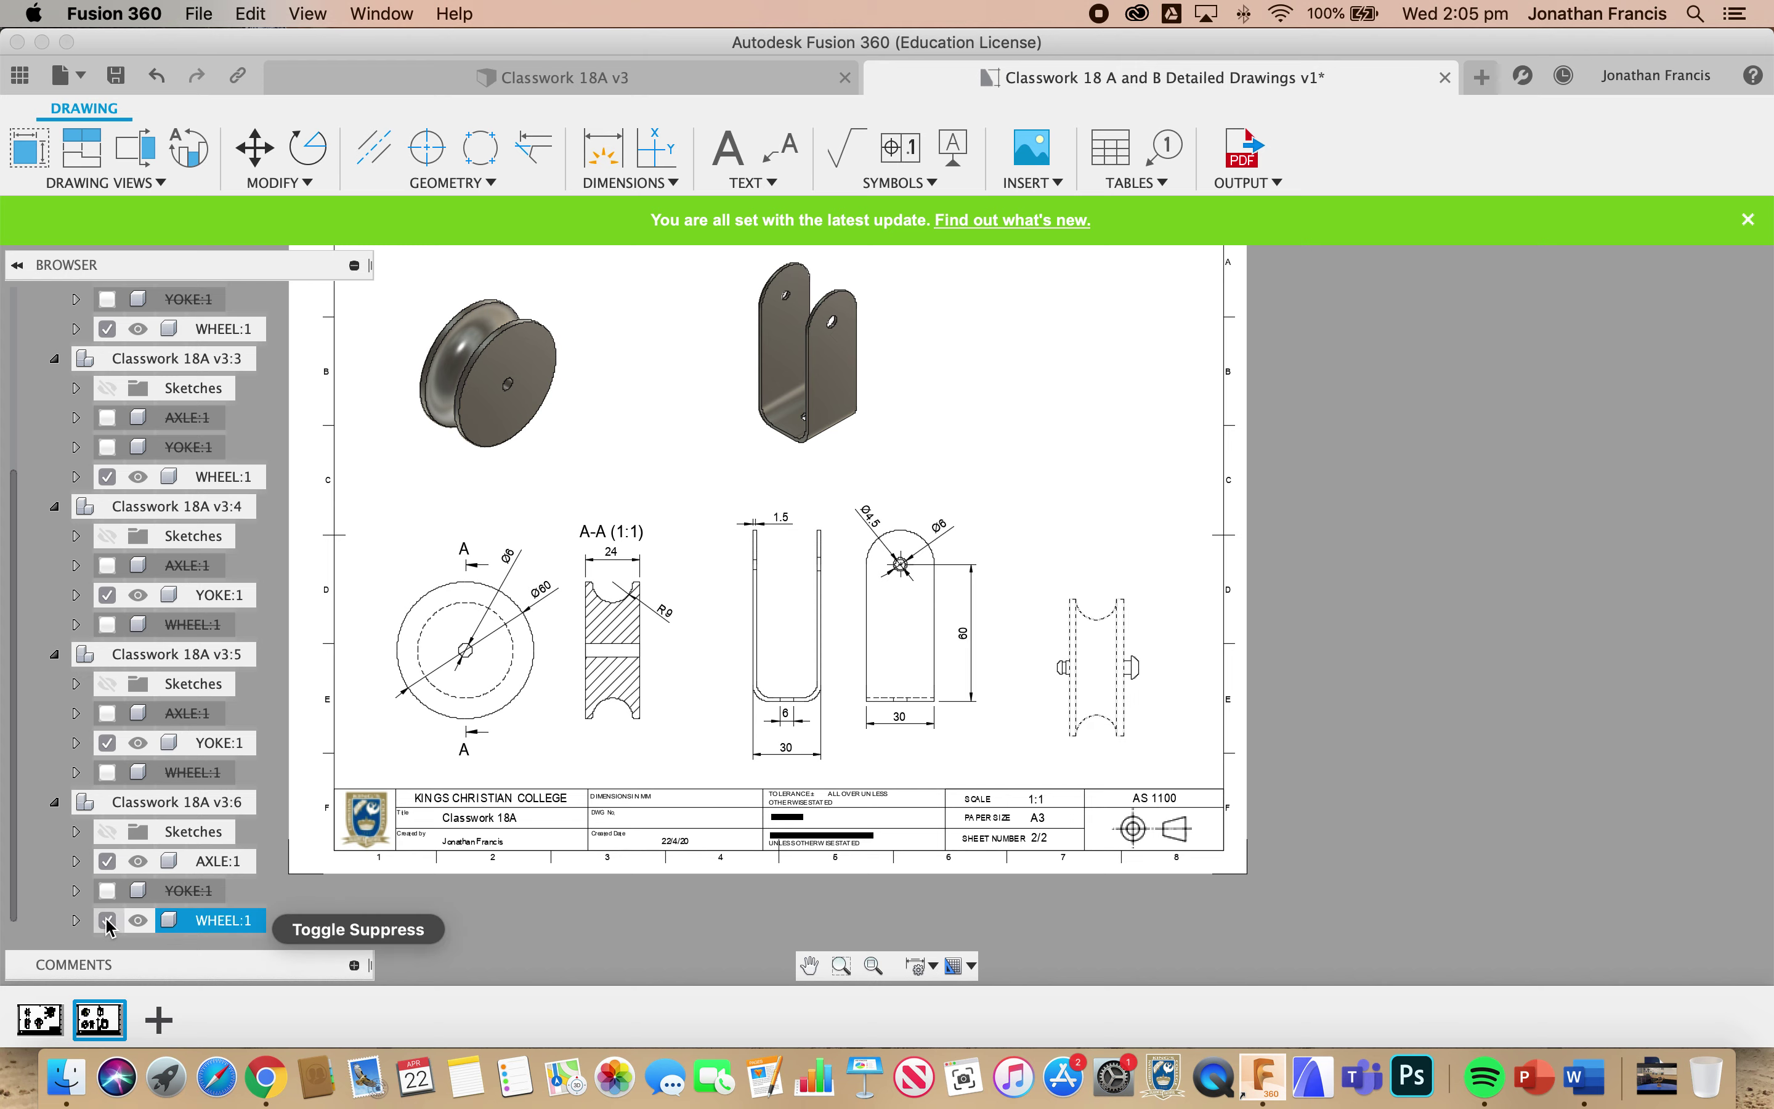
left_click(107, 920)
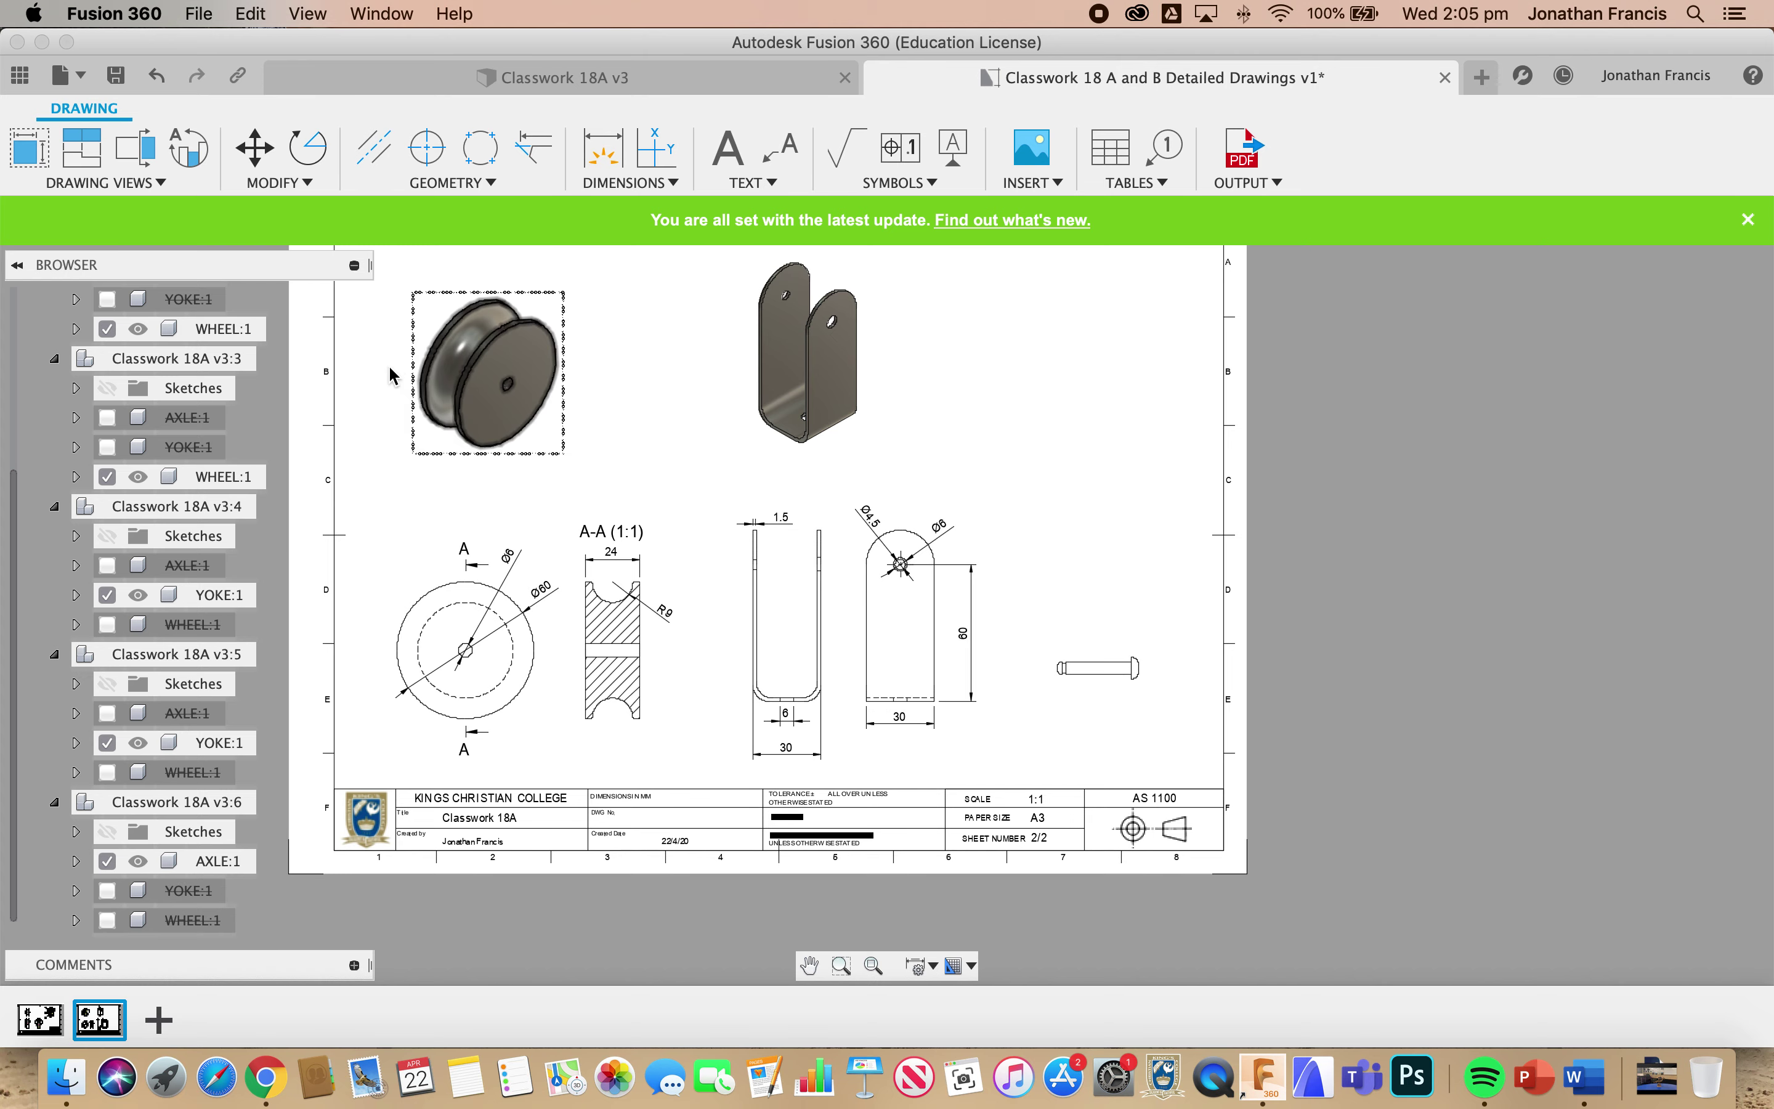
- Project an isometric view from the axle's front view and move it above, level with the other isometric views
left_click(81, 147)
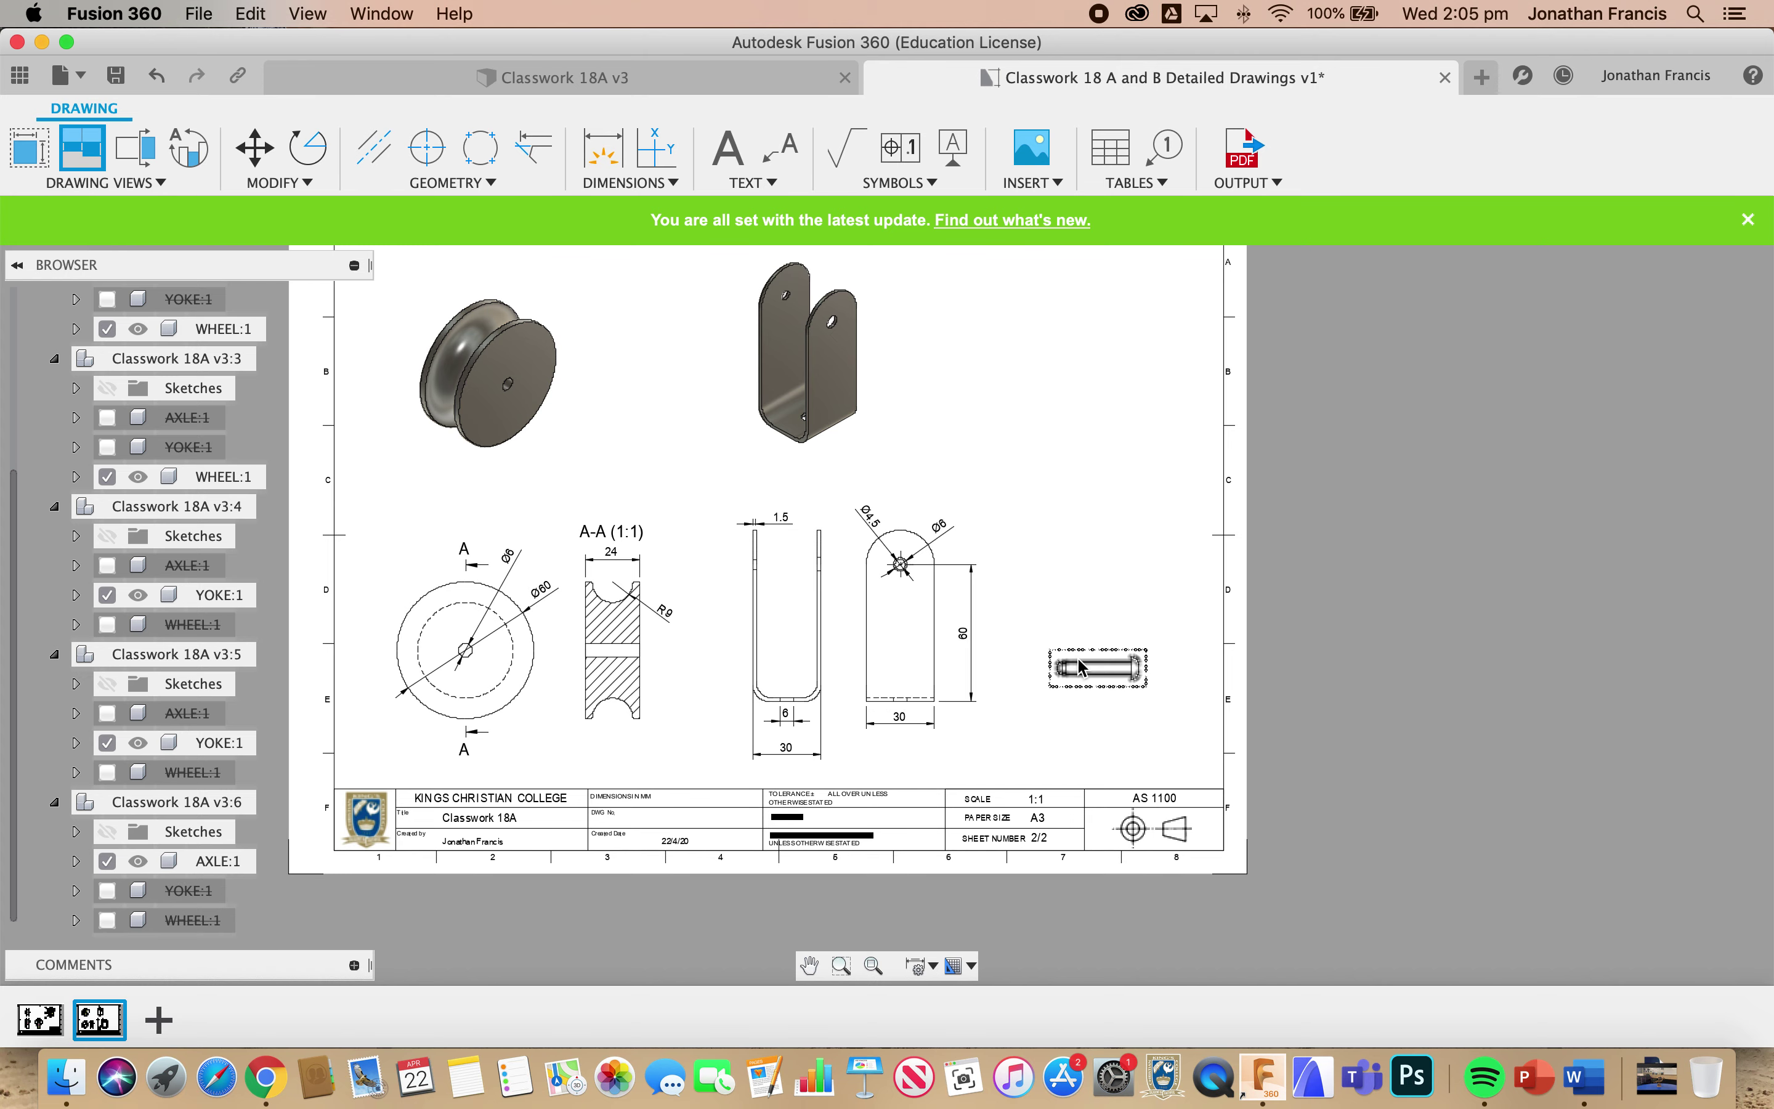
left_click(1103, 649)
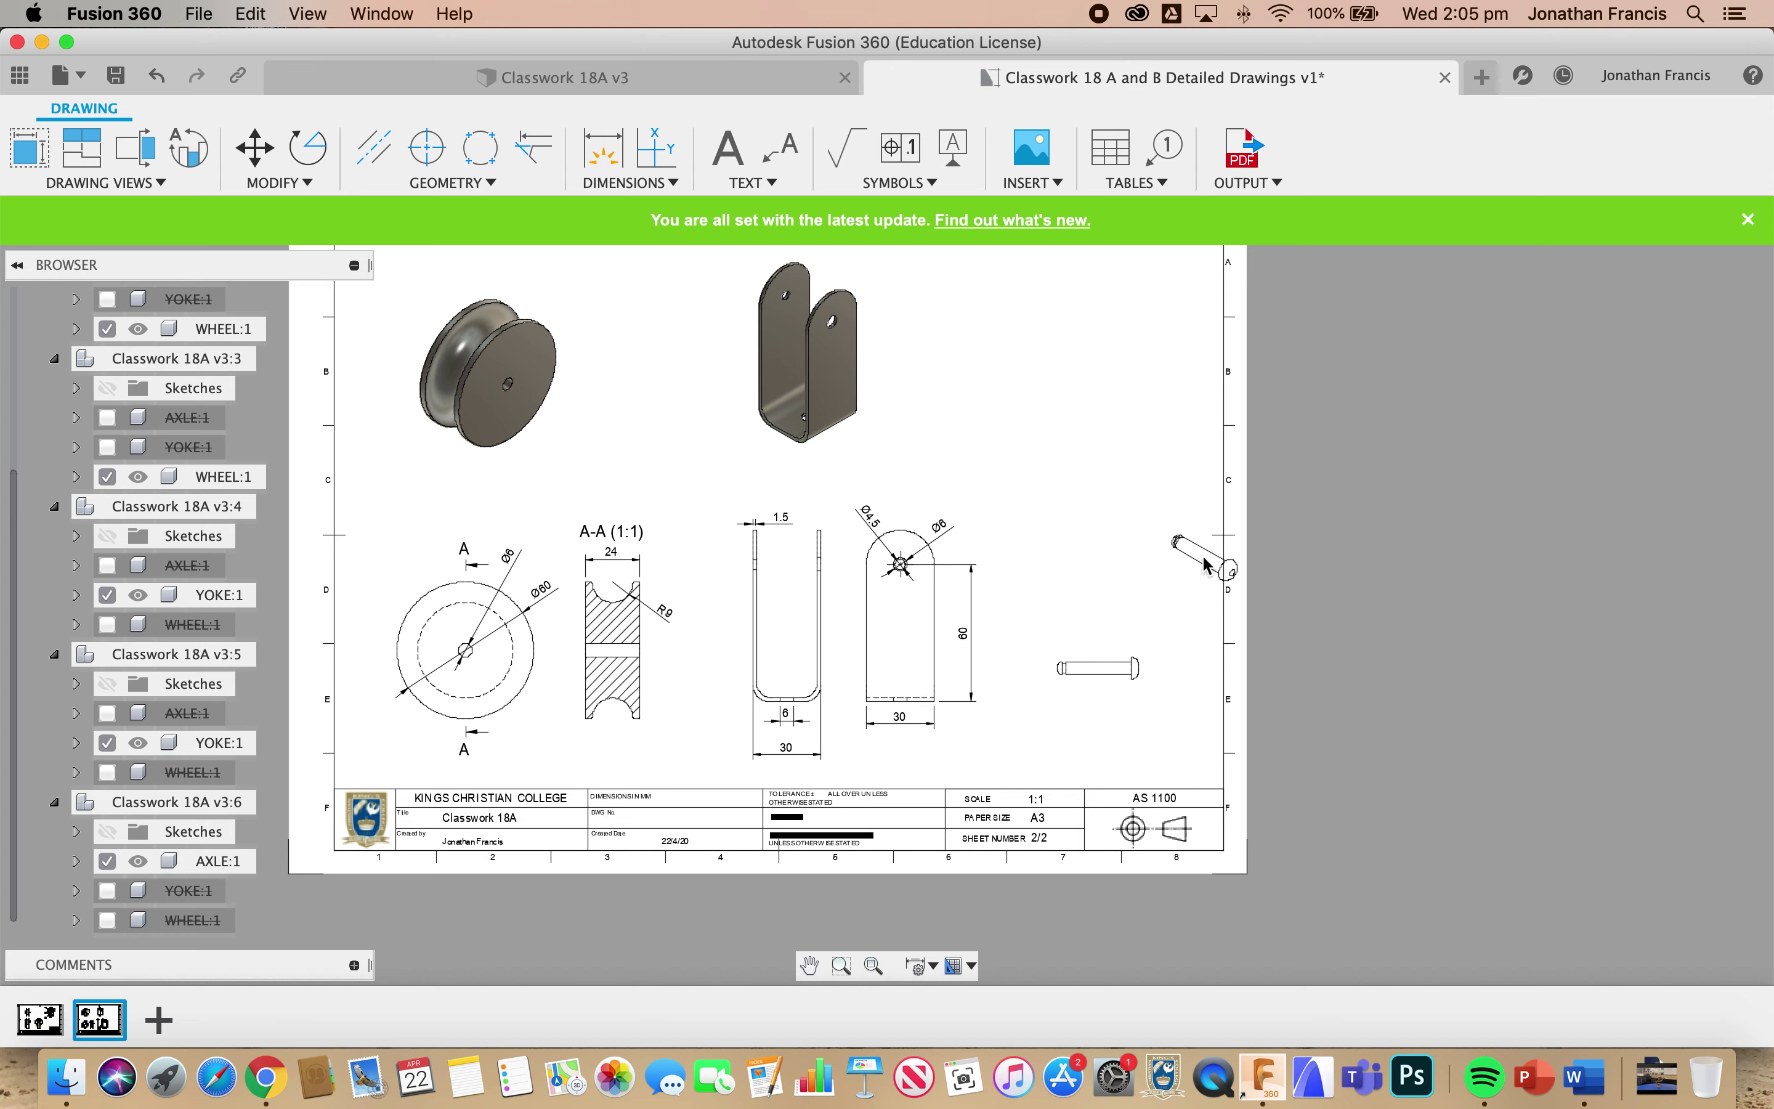
left_click(1204, 565)
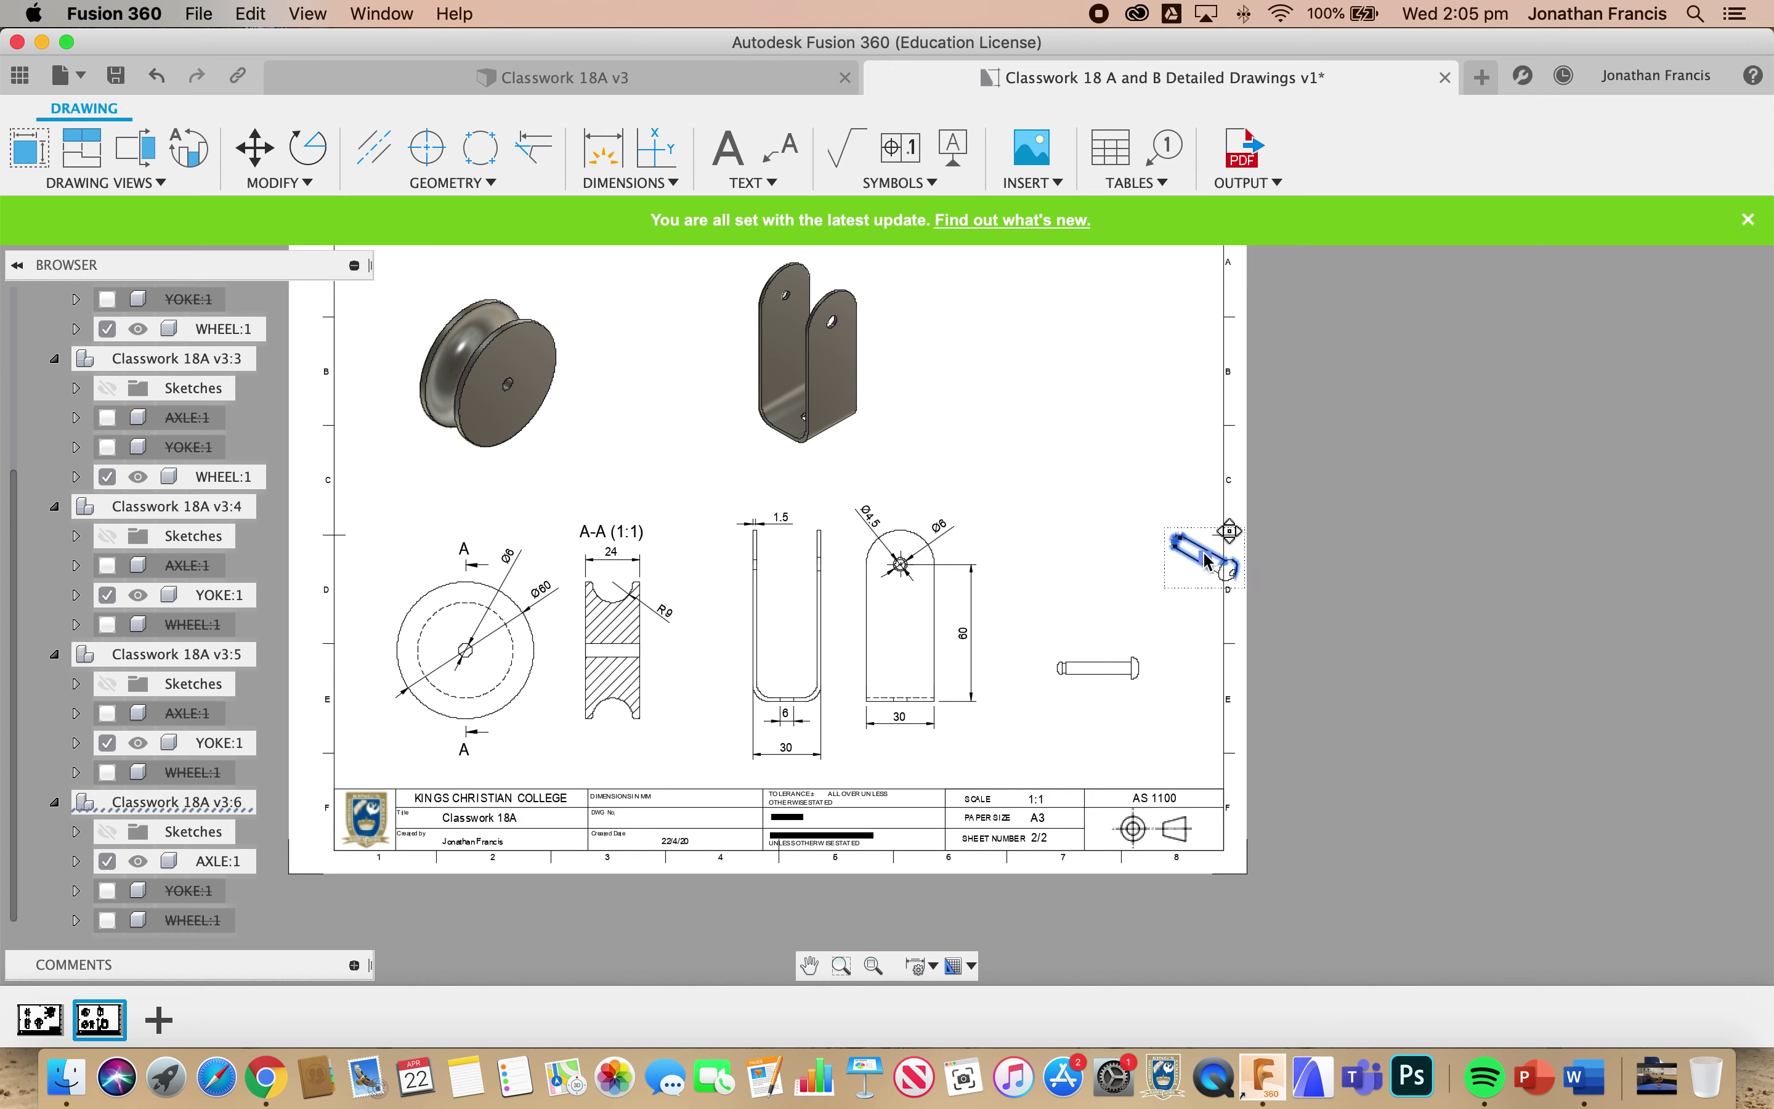
left_click_drag(1204, 565, 1125, 424)
left_click(1121, 391)
- Set the axle's isometric view to the Shaded style
double_click(1122, 391)
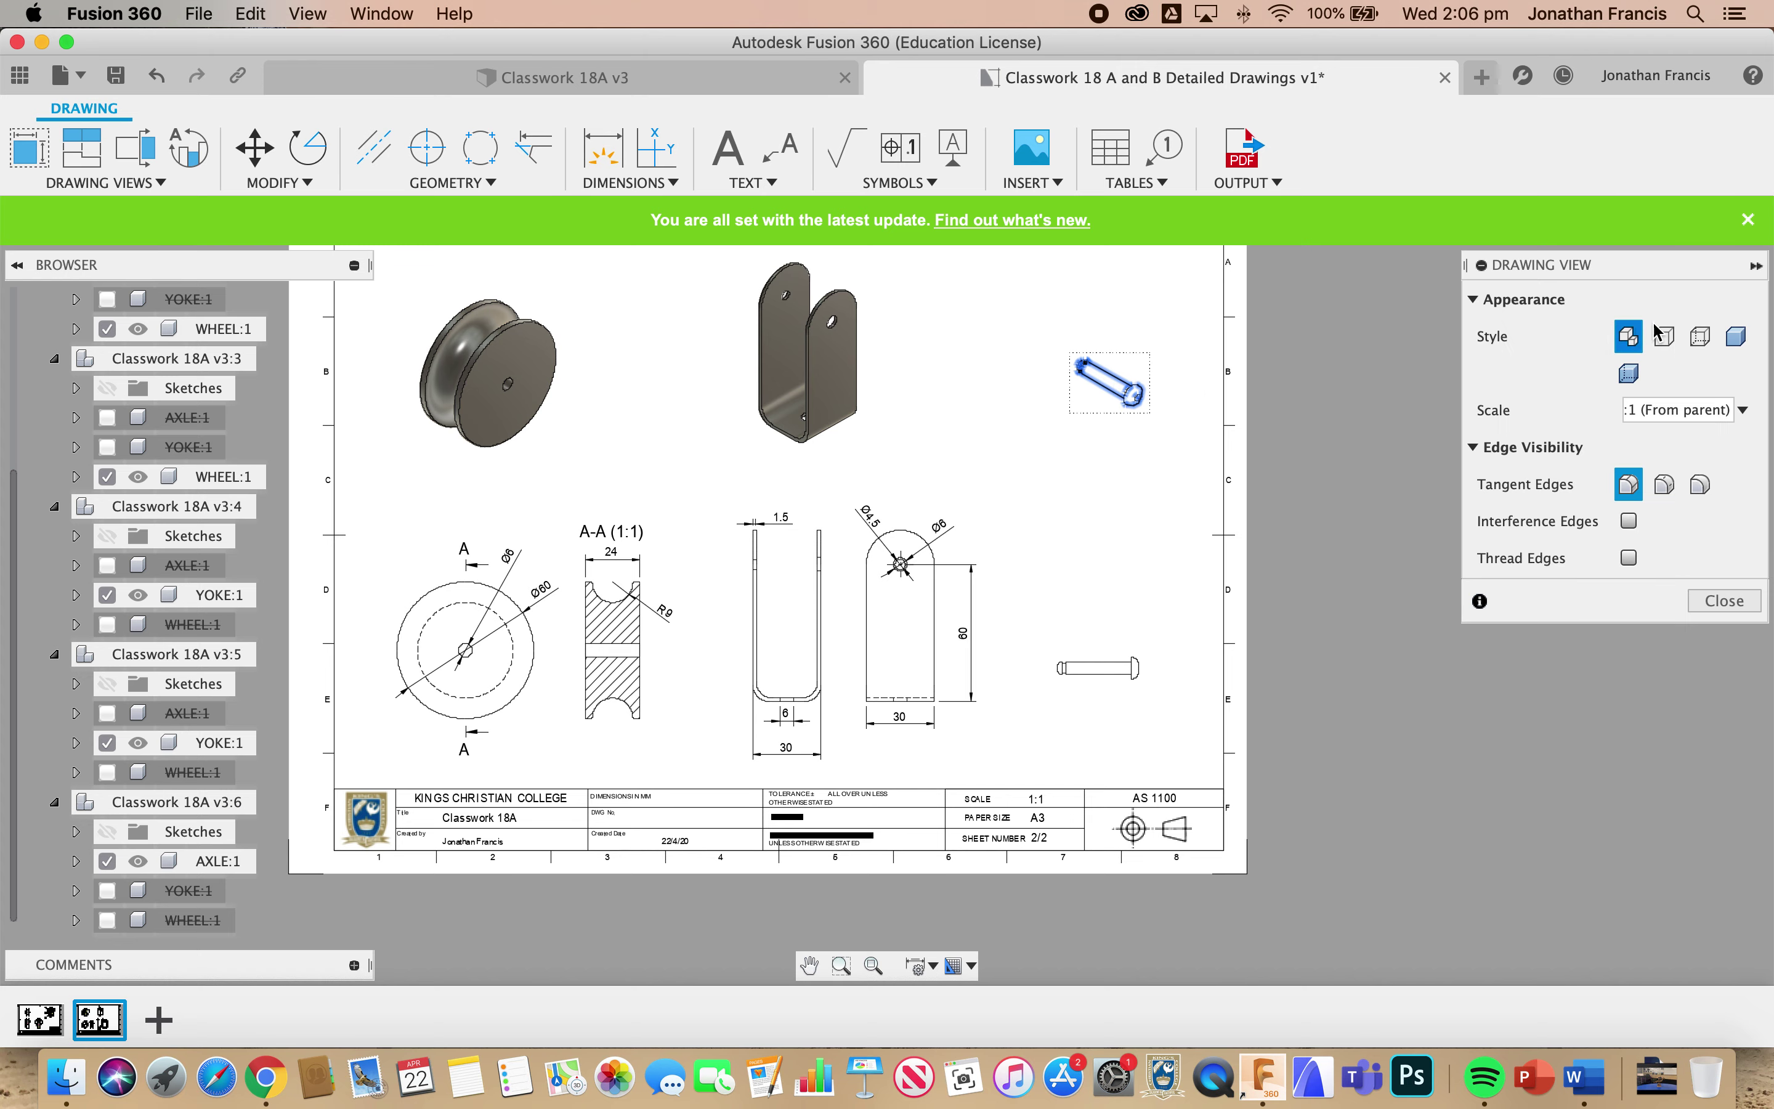
left_click(1735, 336)
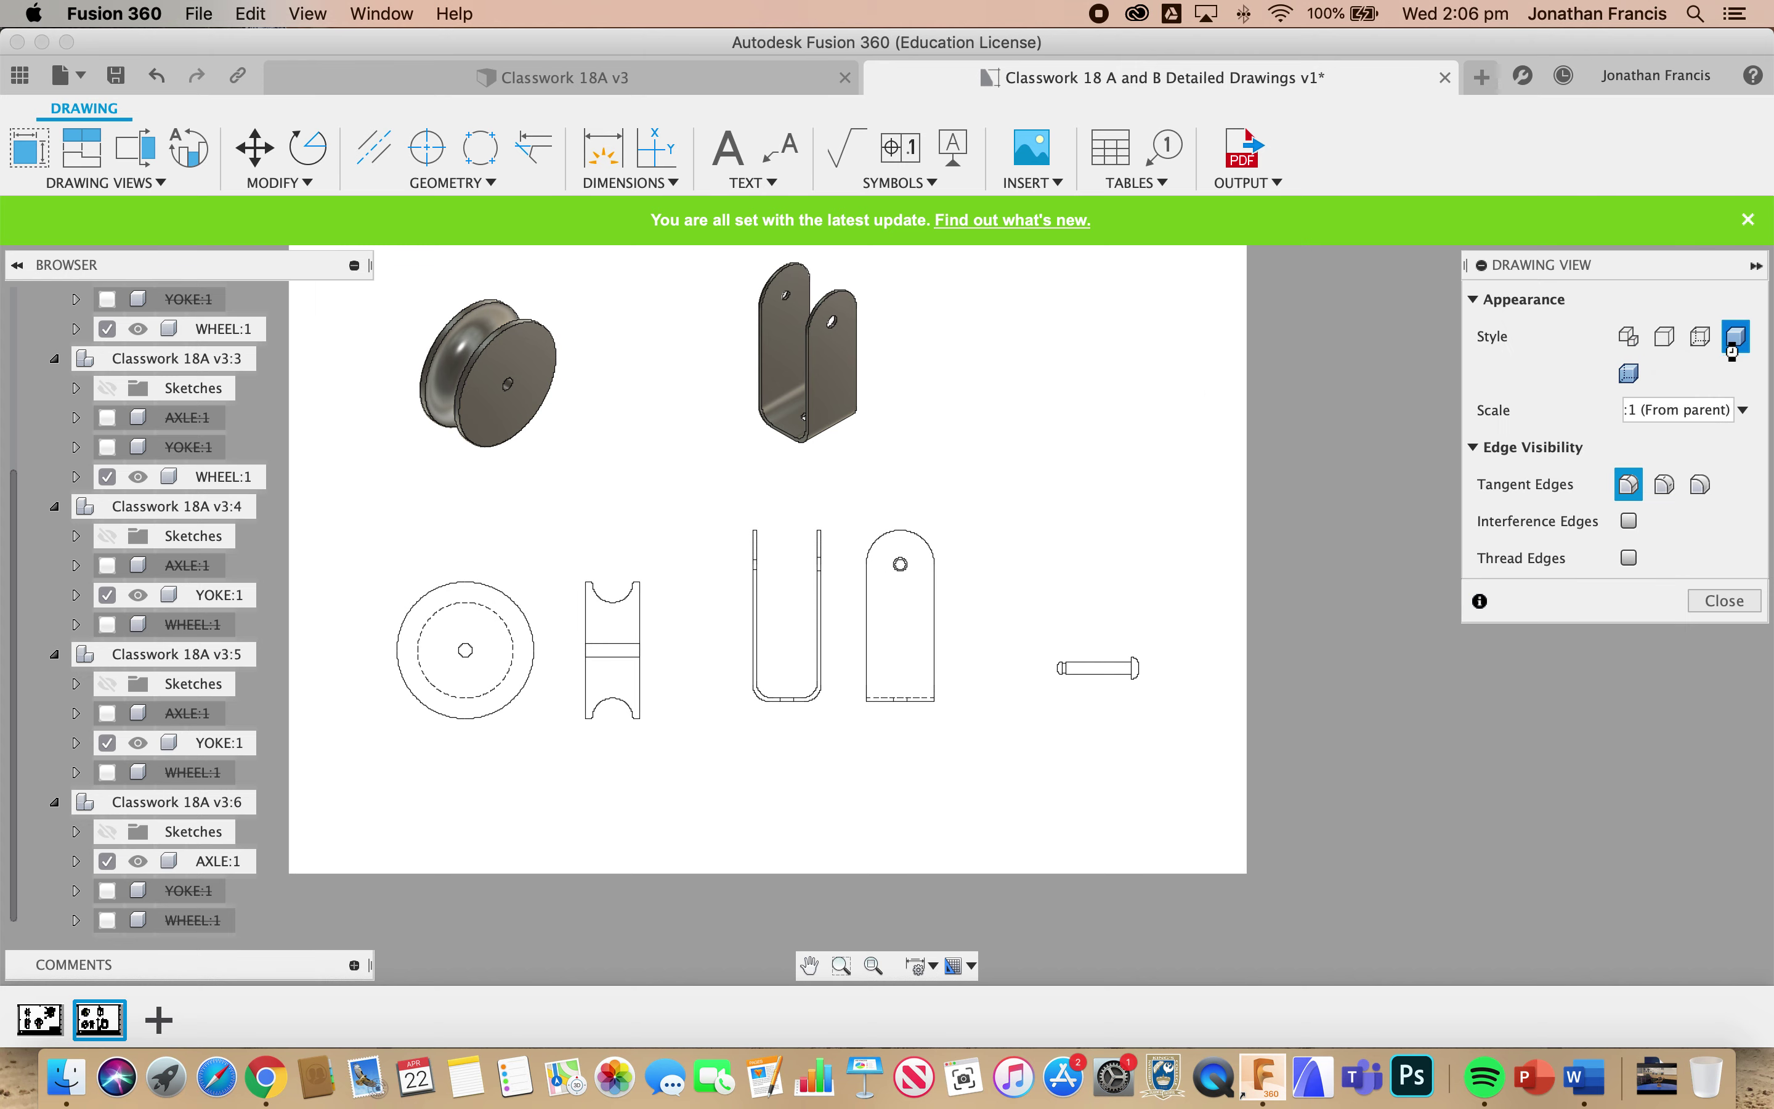
left_click(1728, 601)
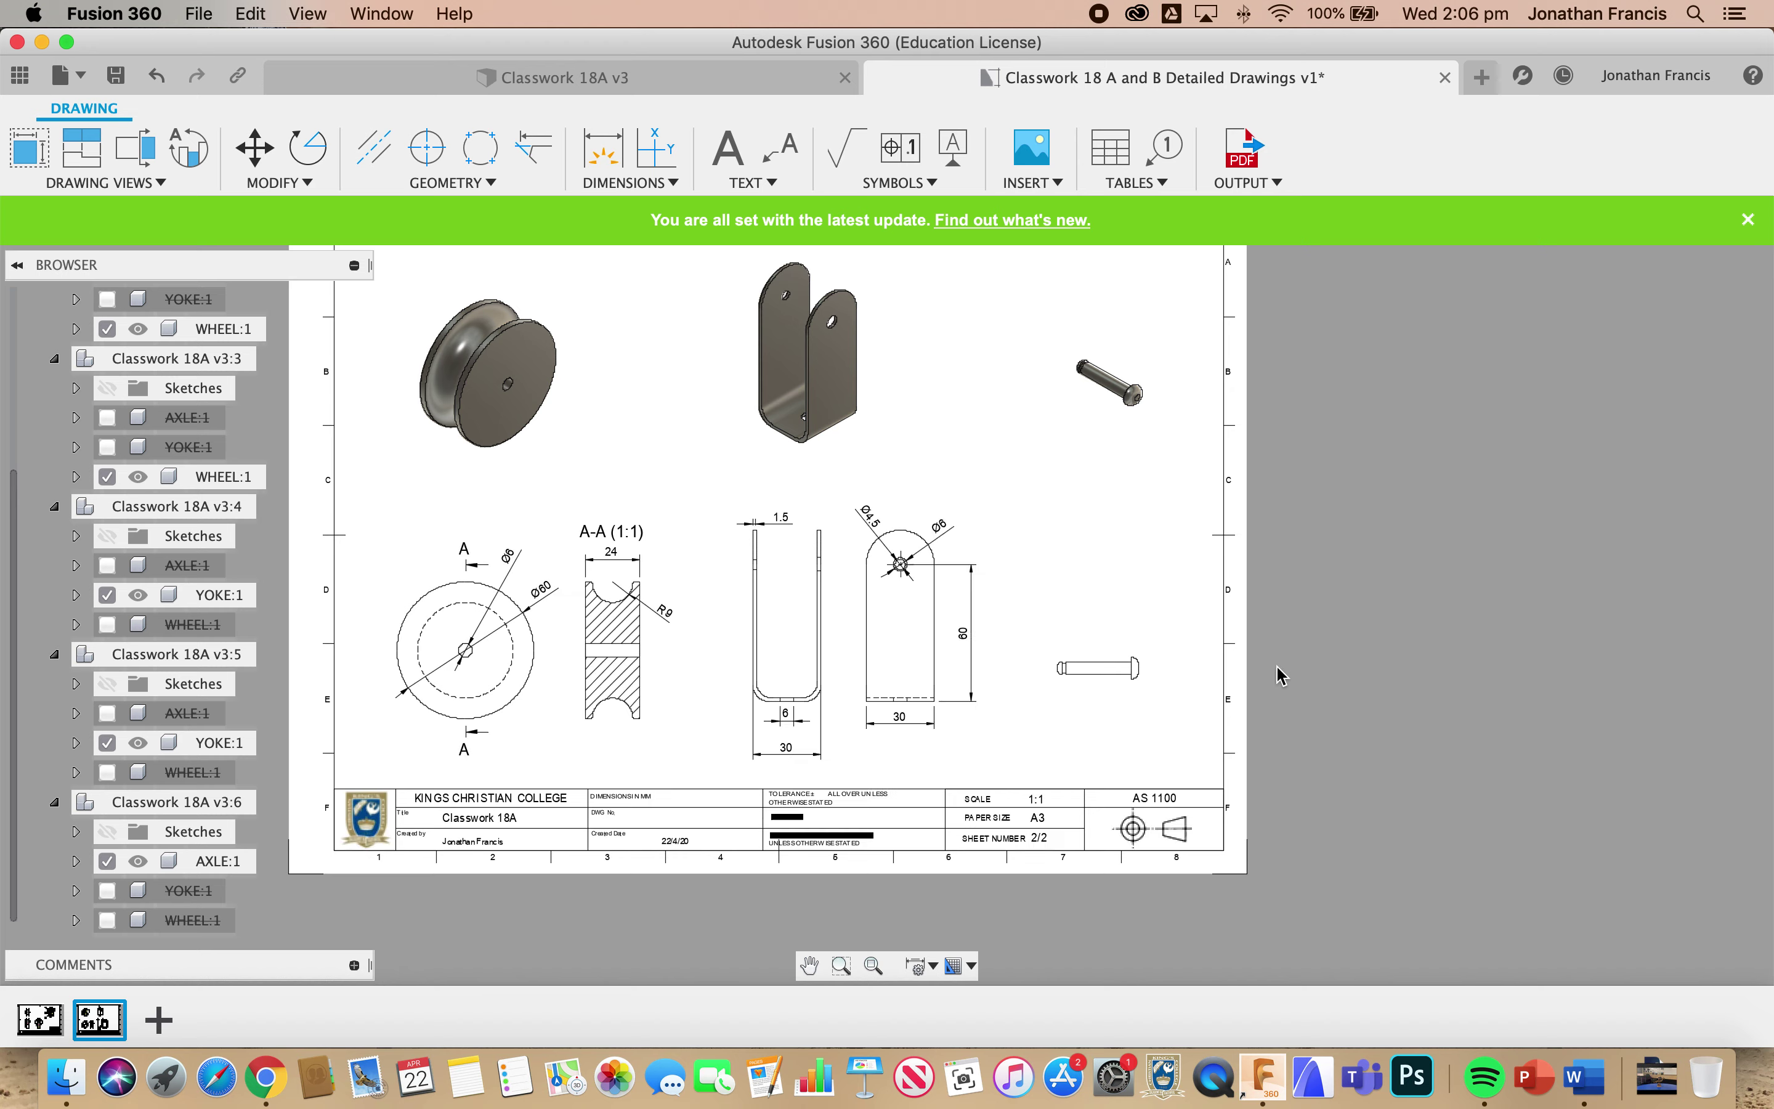
- Try a projected end view to the right of the axle's front view and delete it
scroll(1114, 705, "up", 5)
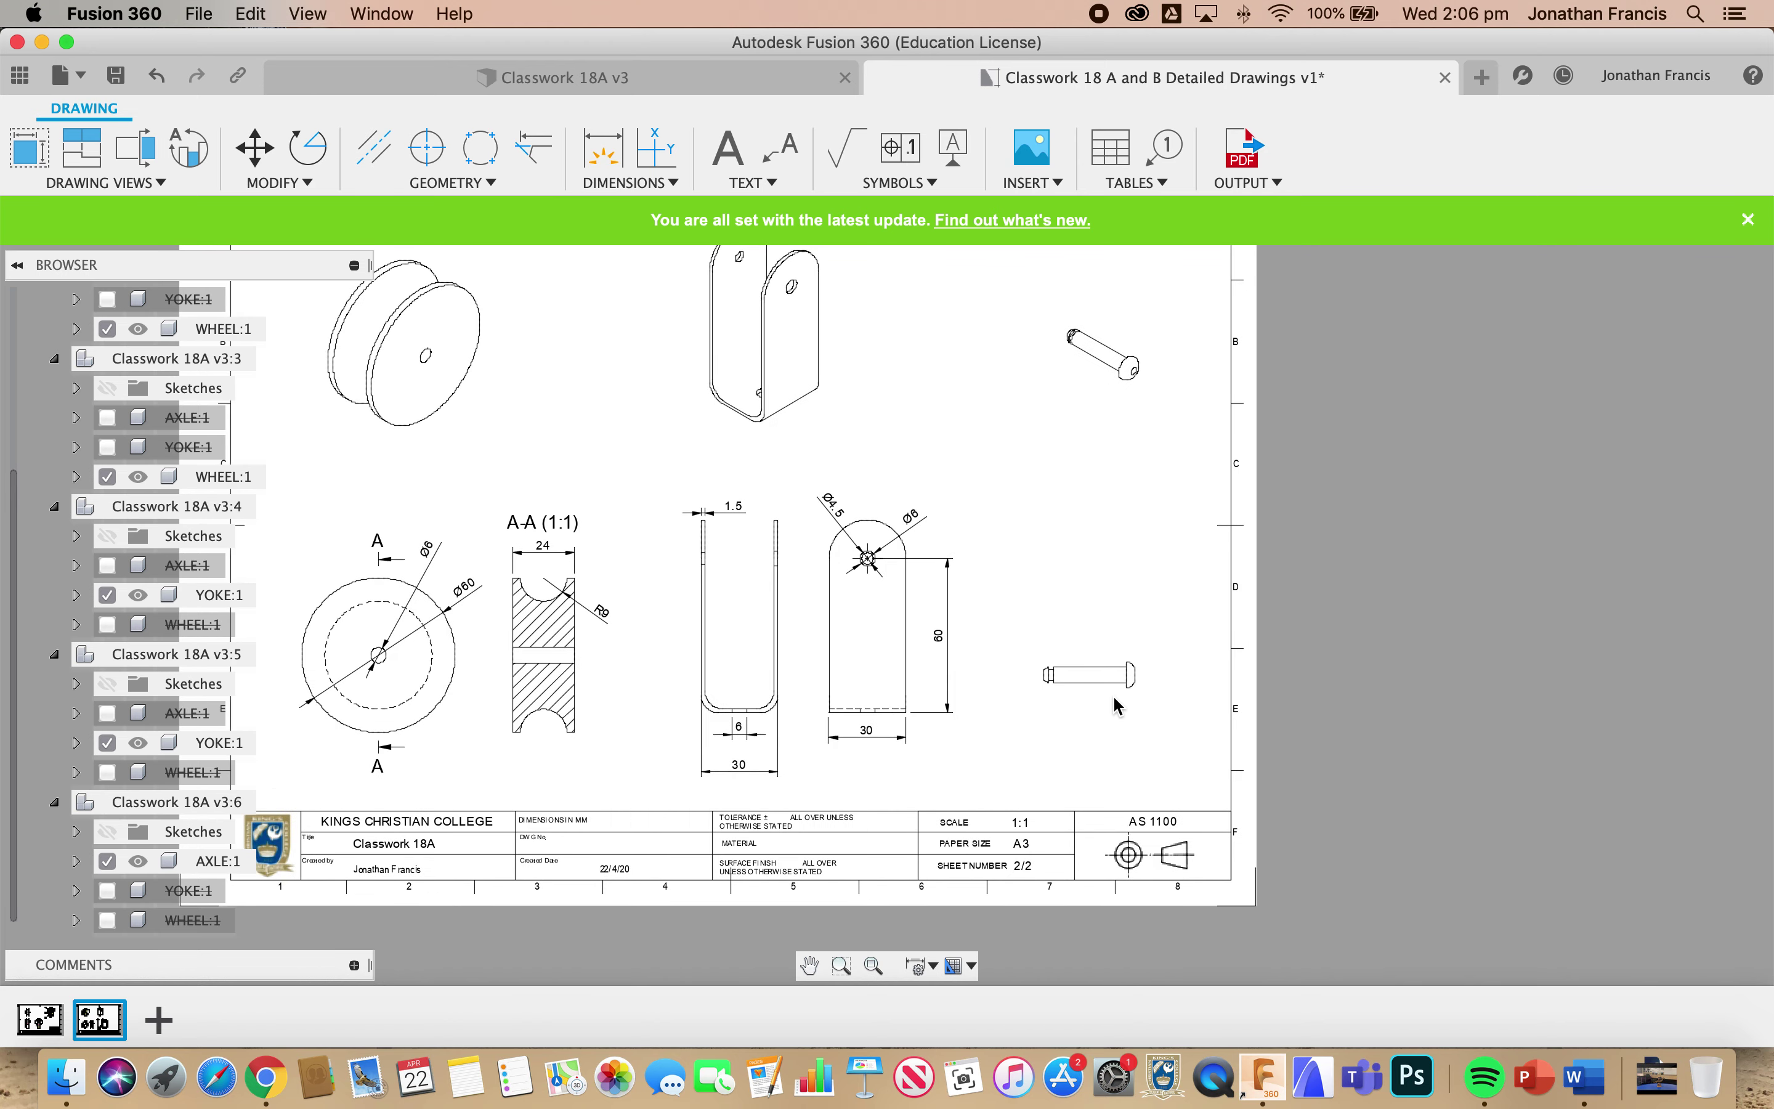
scroll(1119, 705, "up", 4)
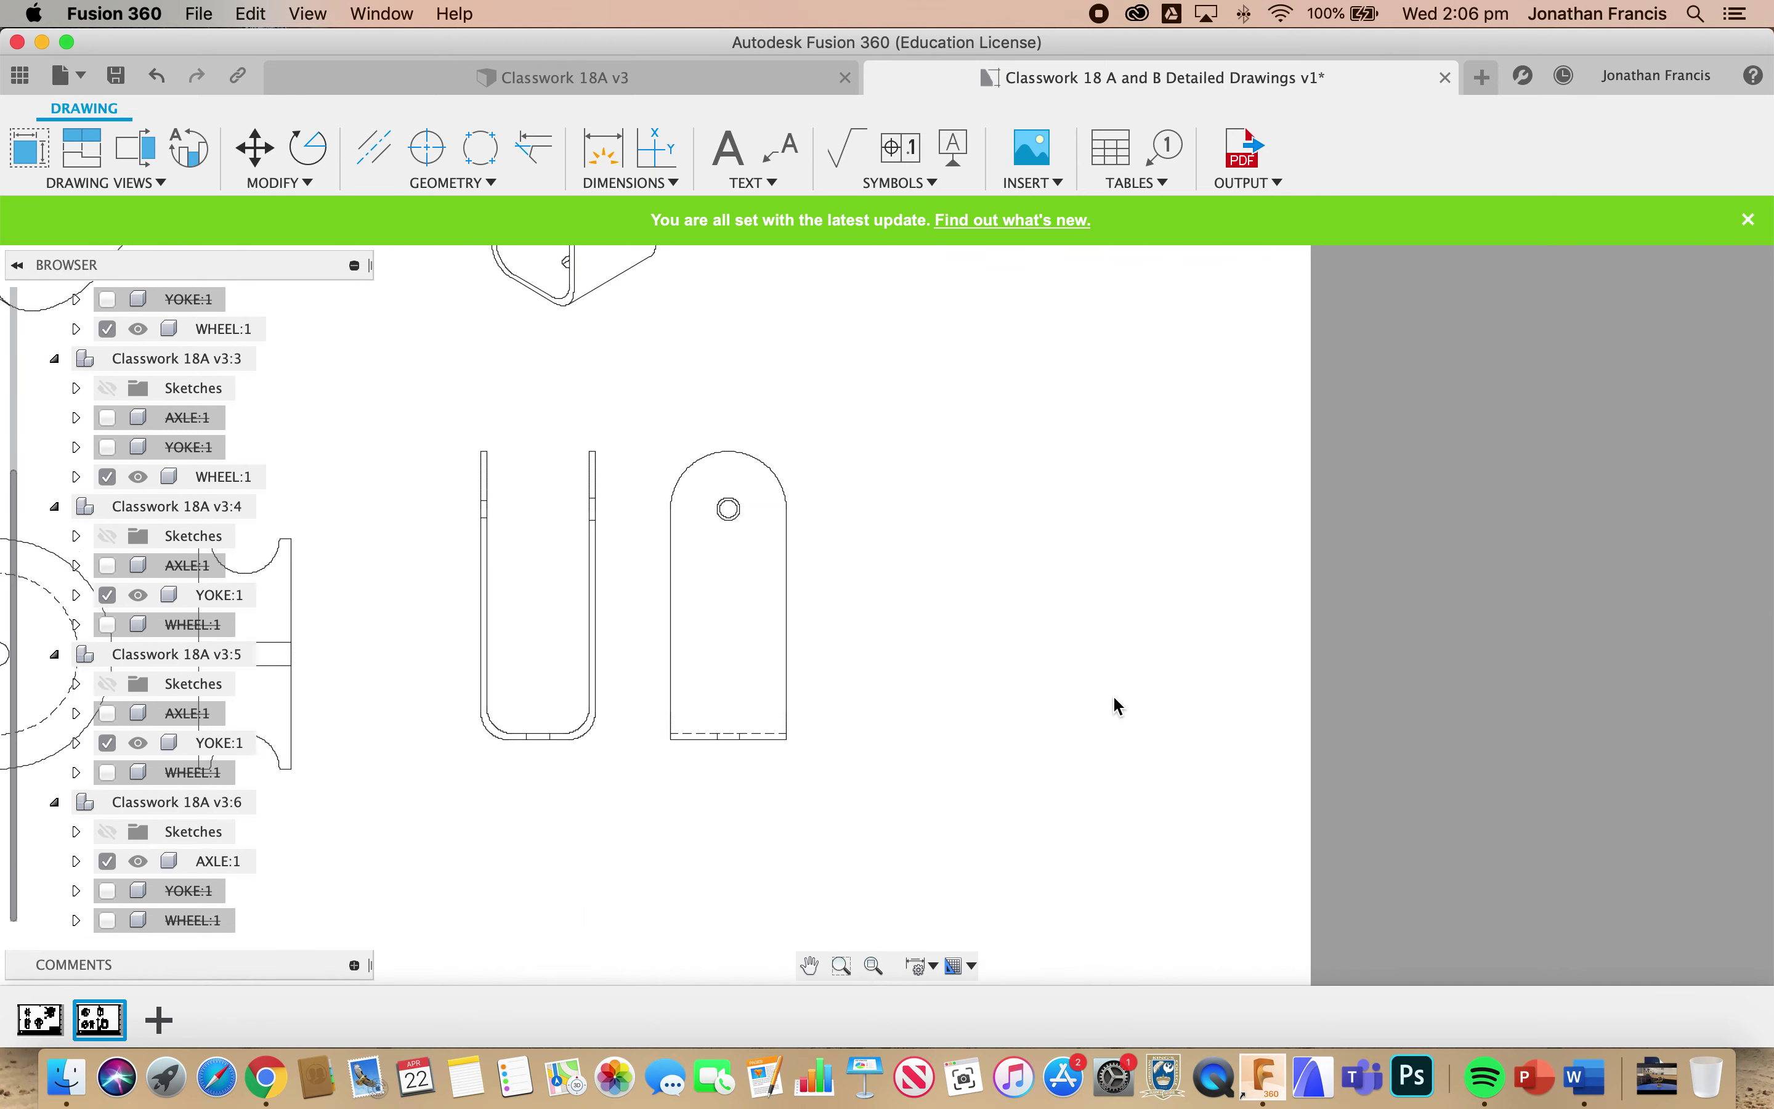
scroll(1116, 706, "up", 1)
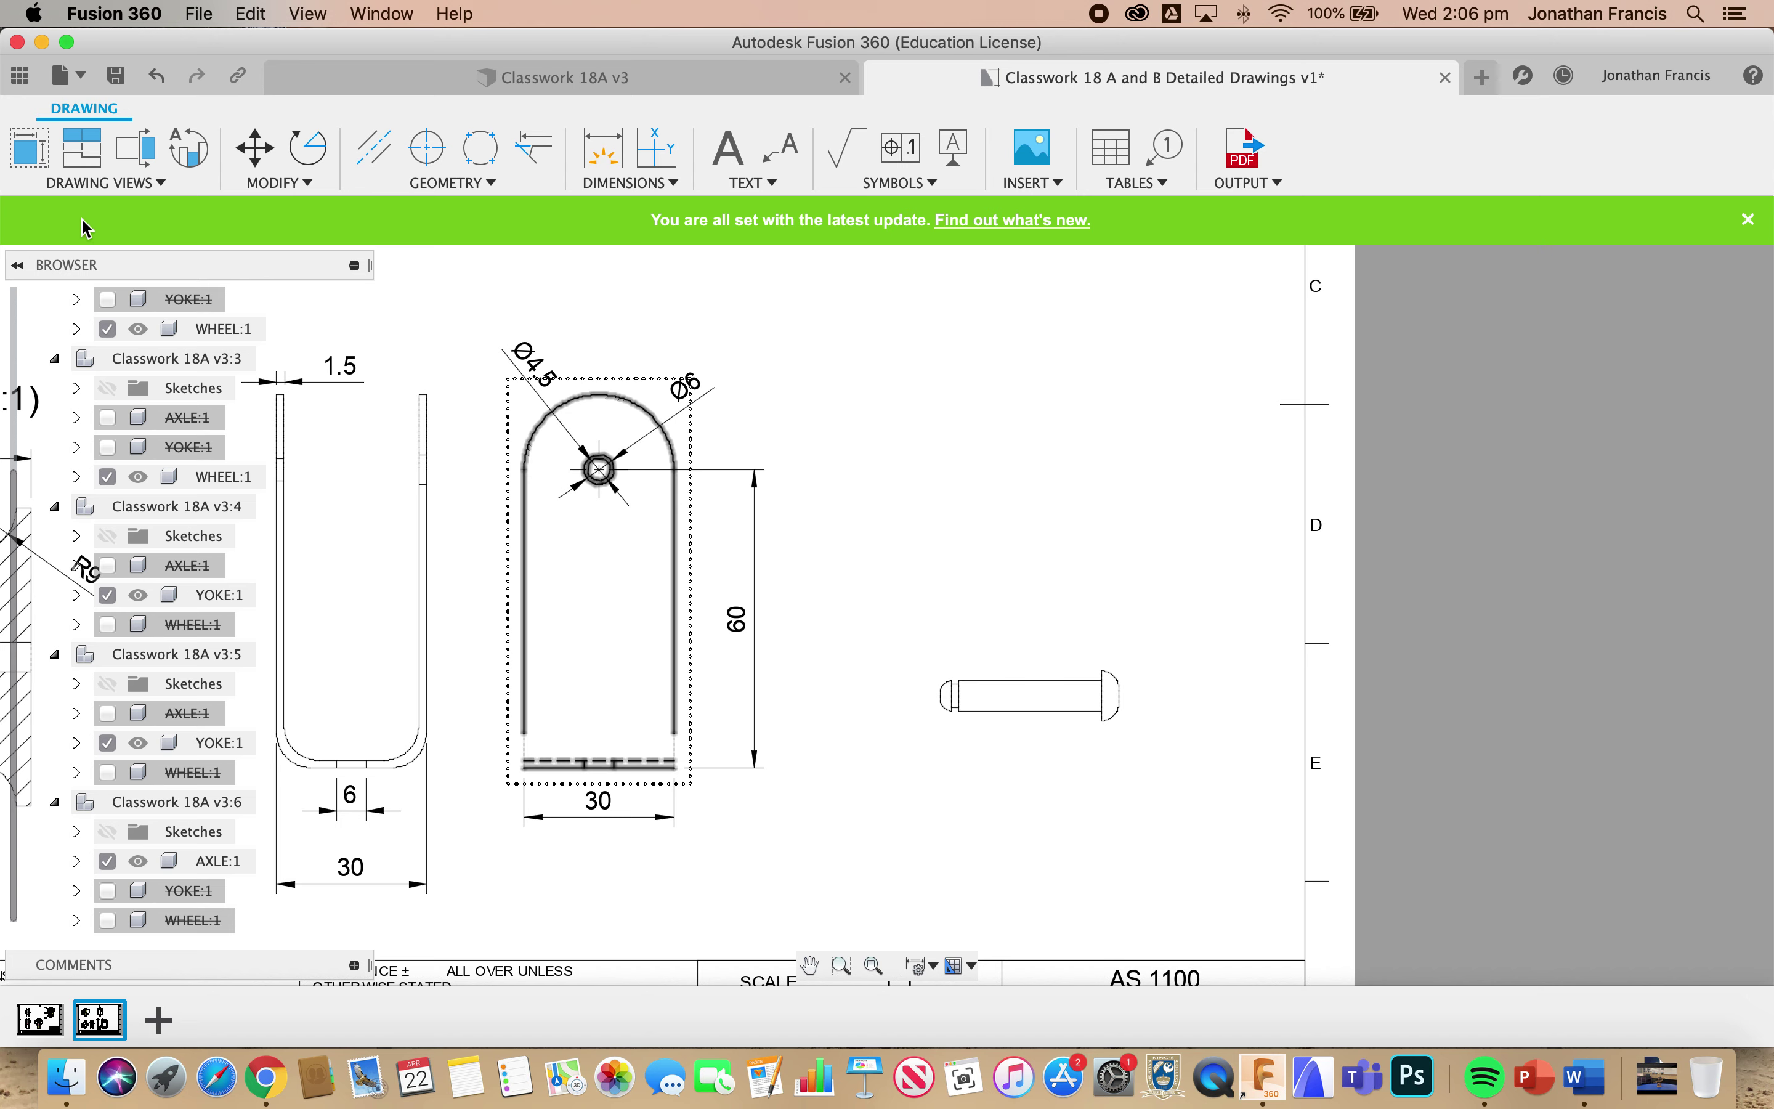
left_click(82, 149)
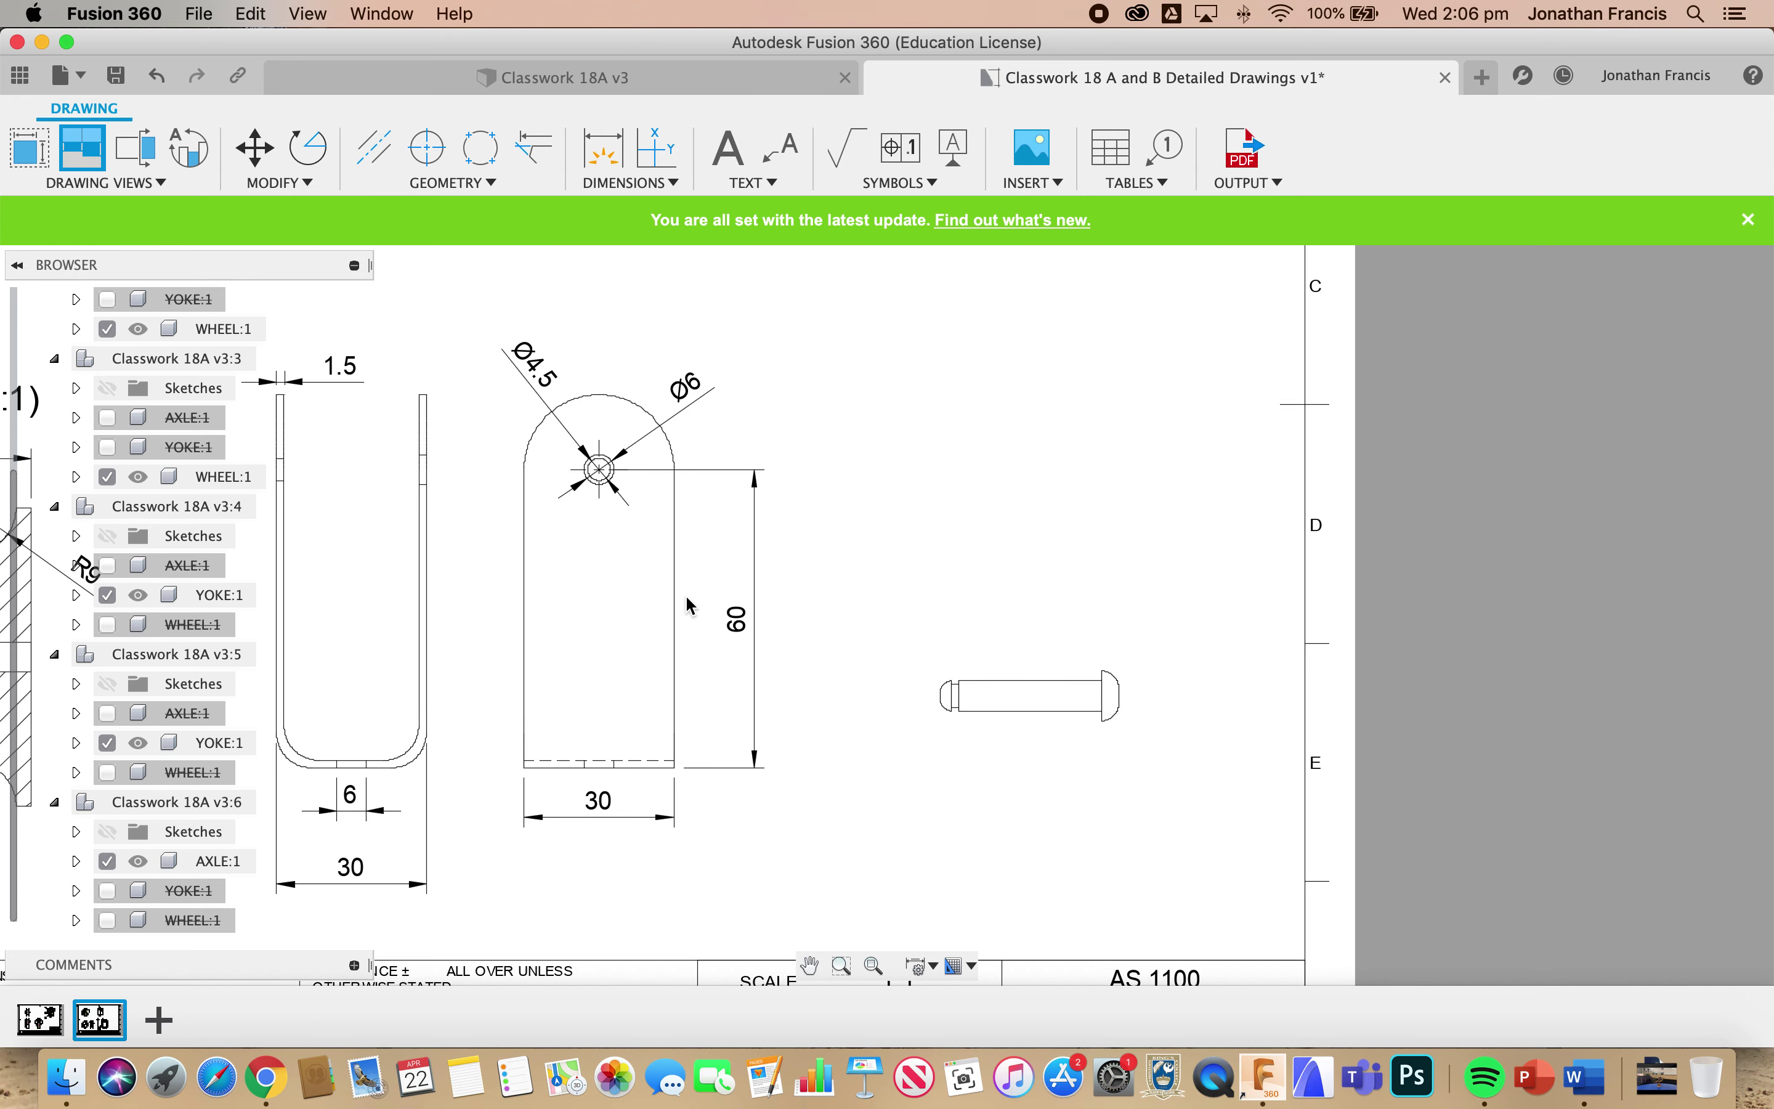
left_click(1046, 702)
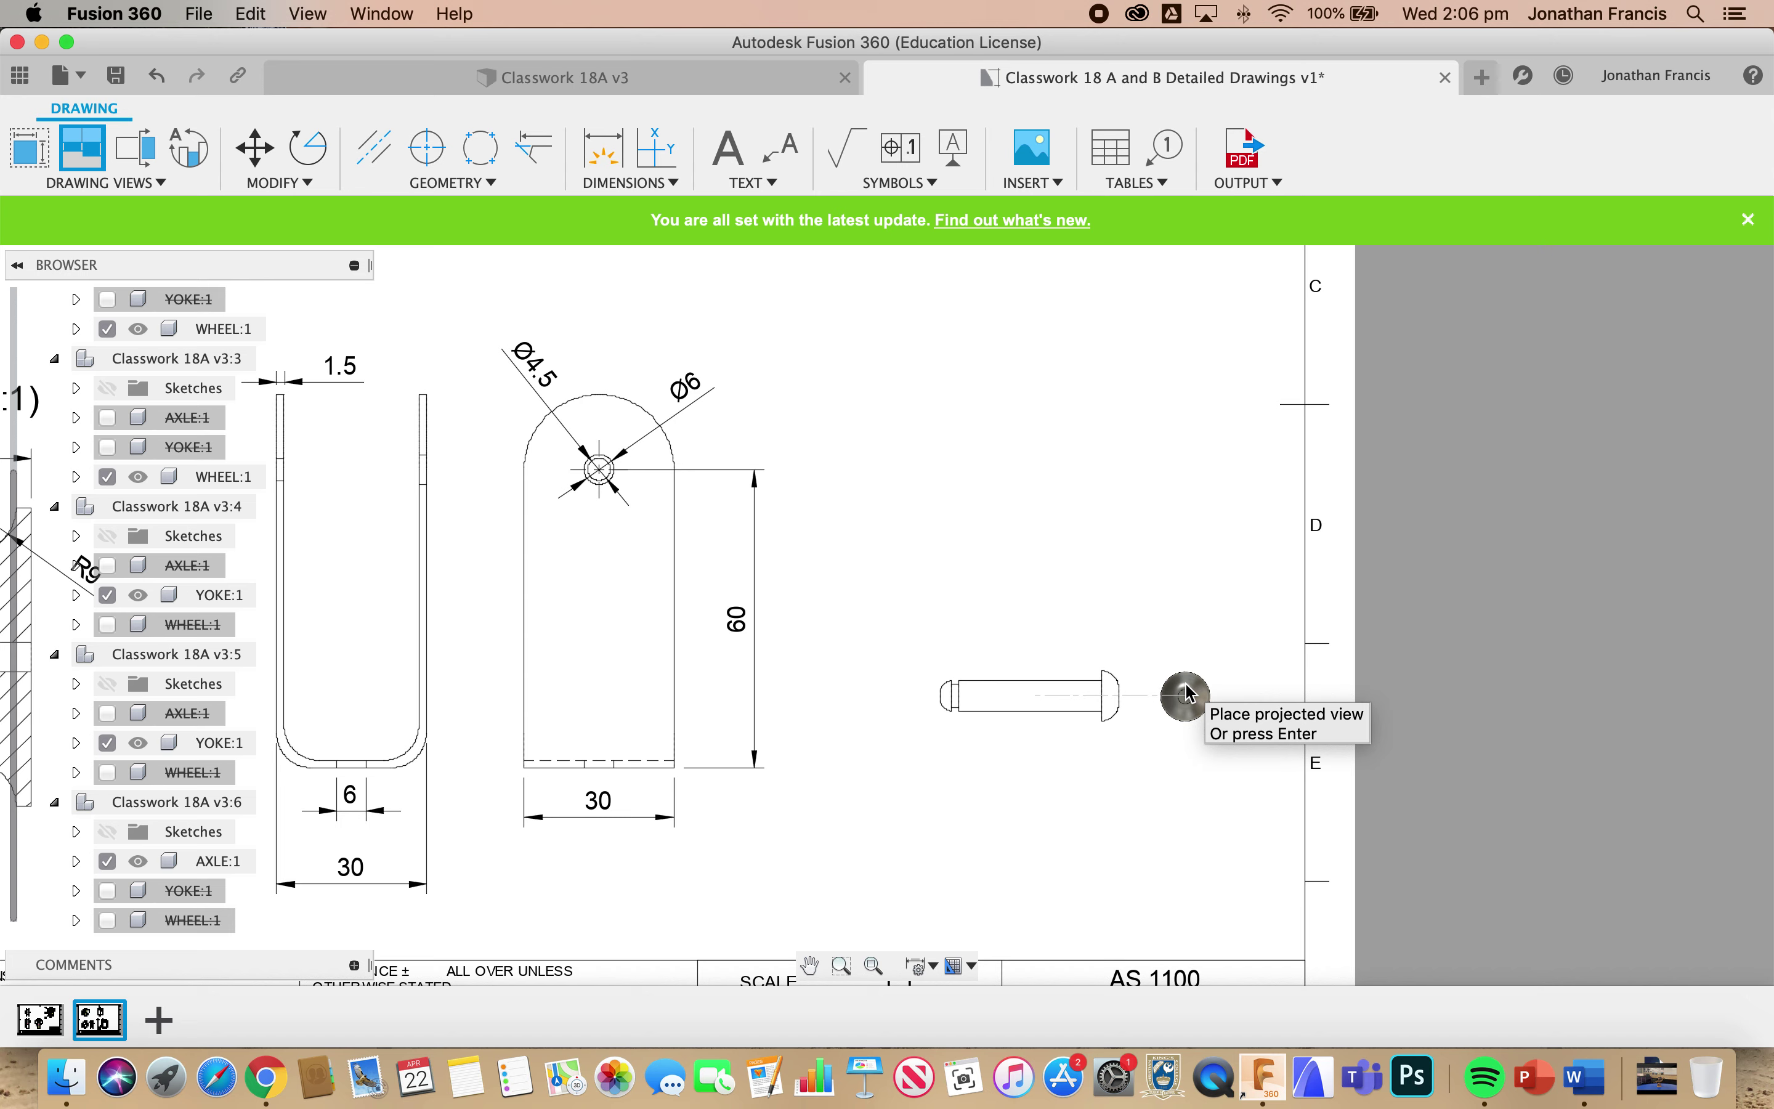
left_click(1188, 693)
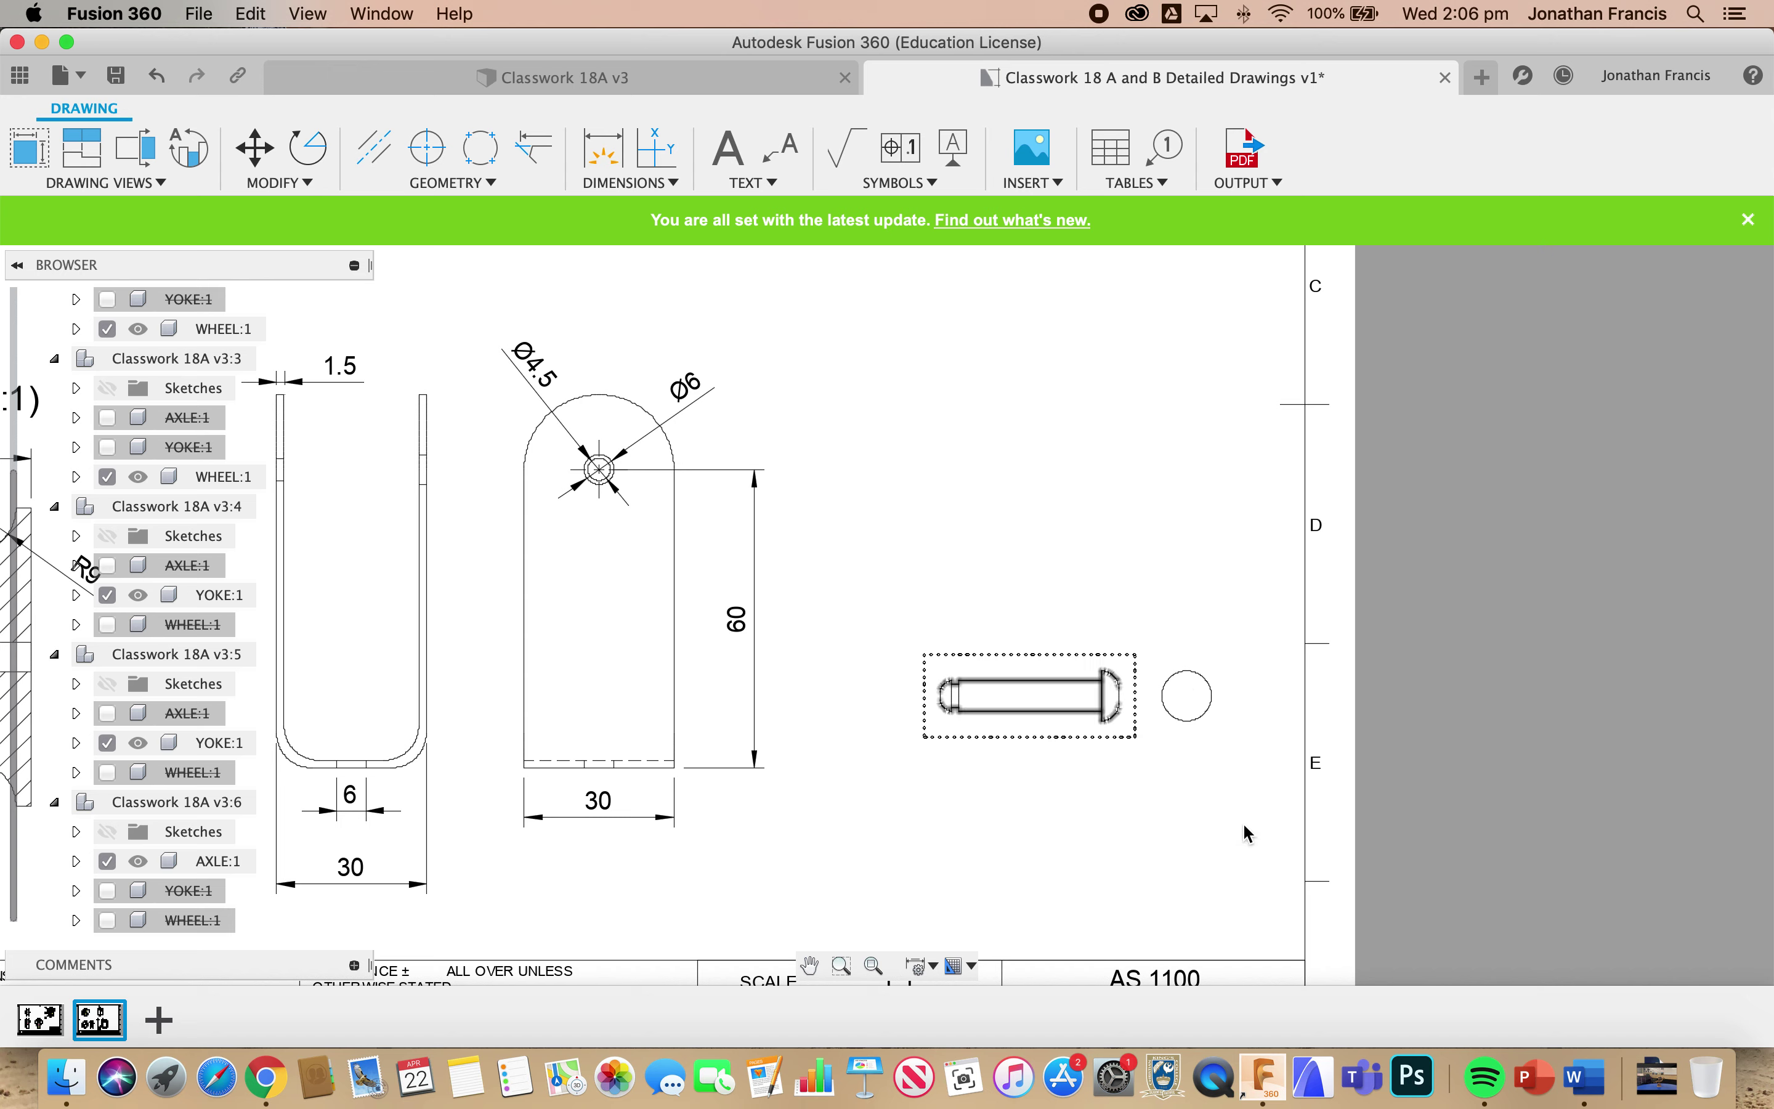
left_click(1189, 705)
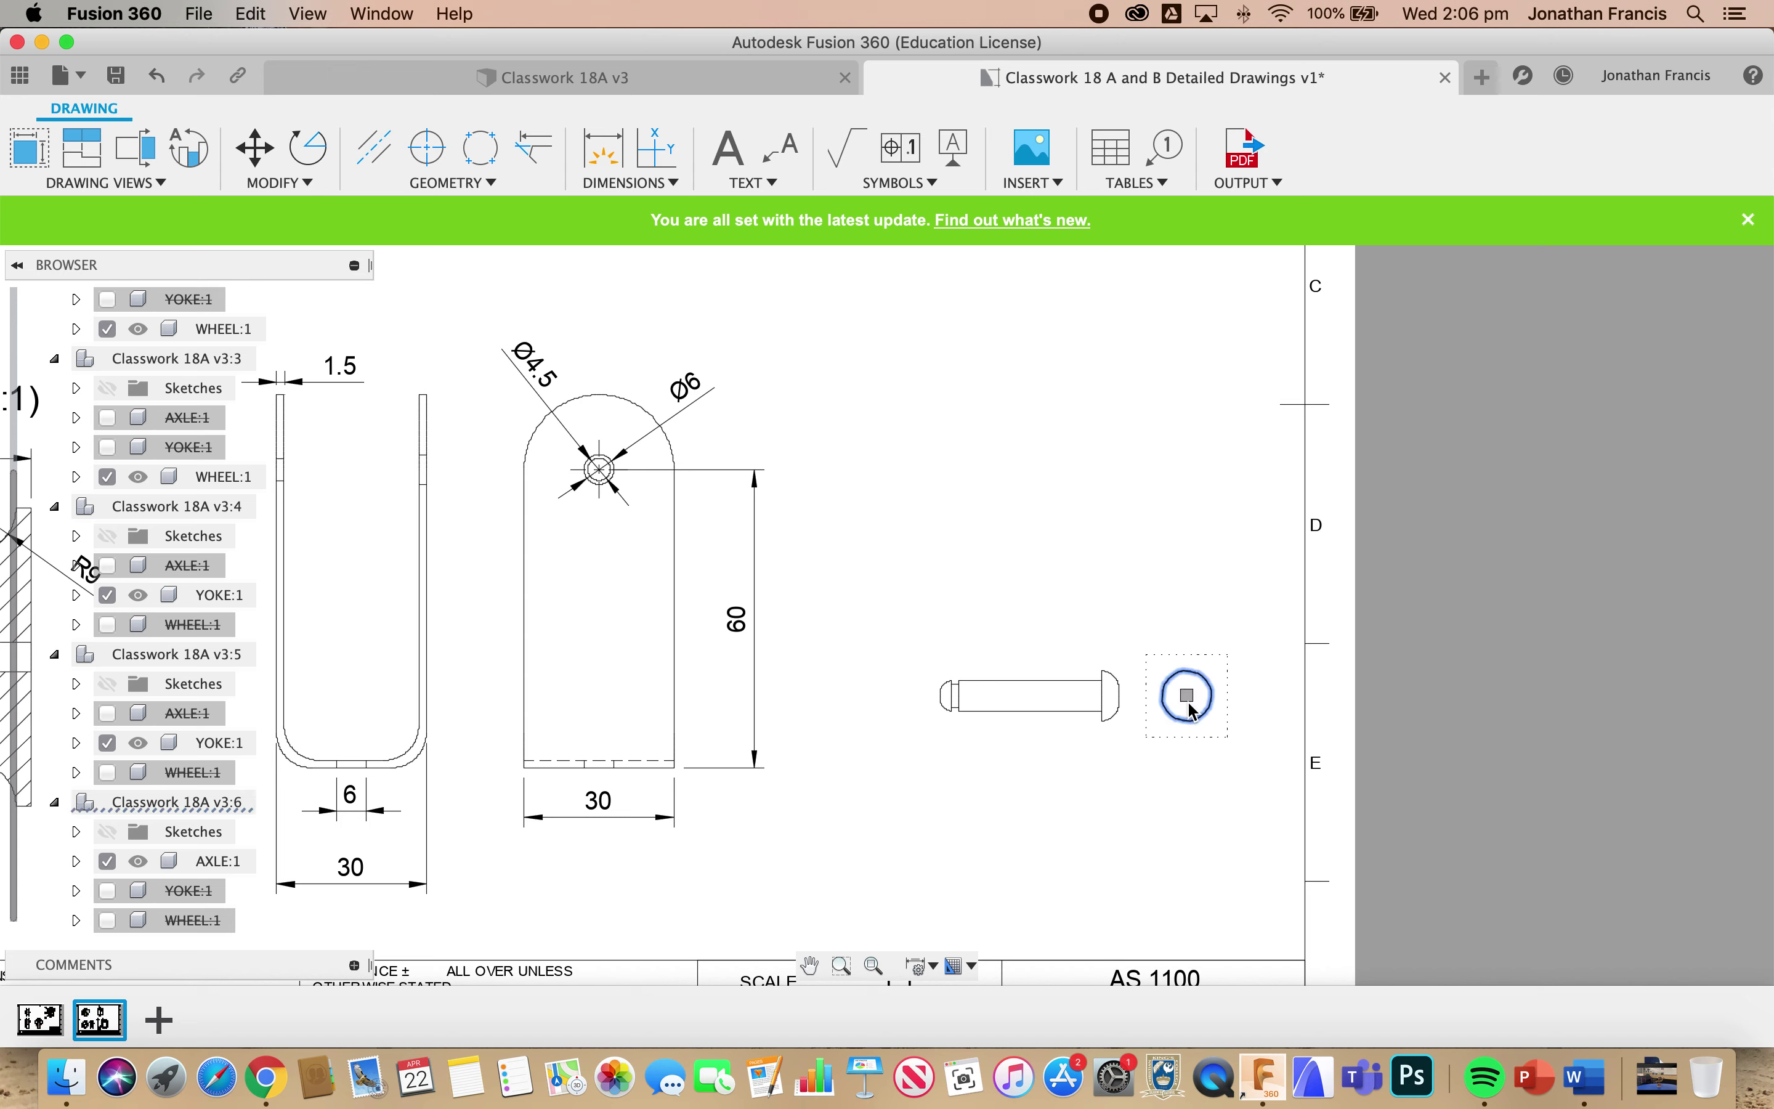
key("Delete")
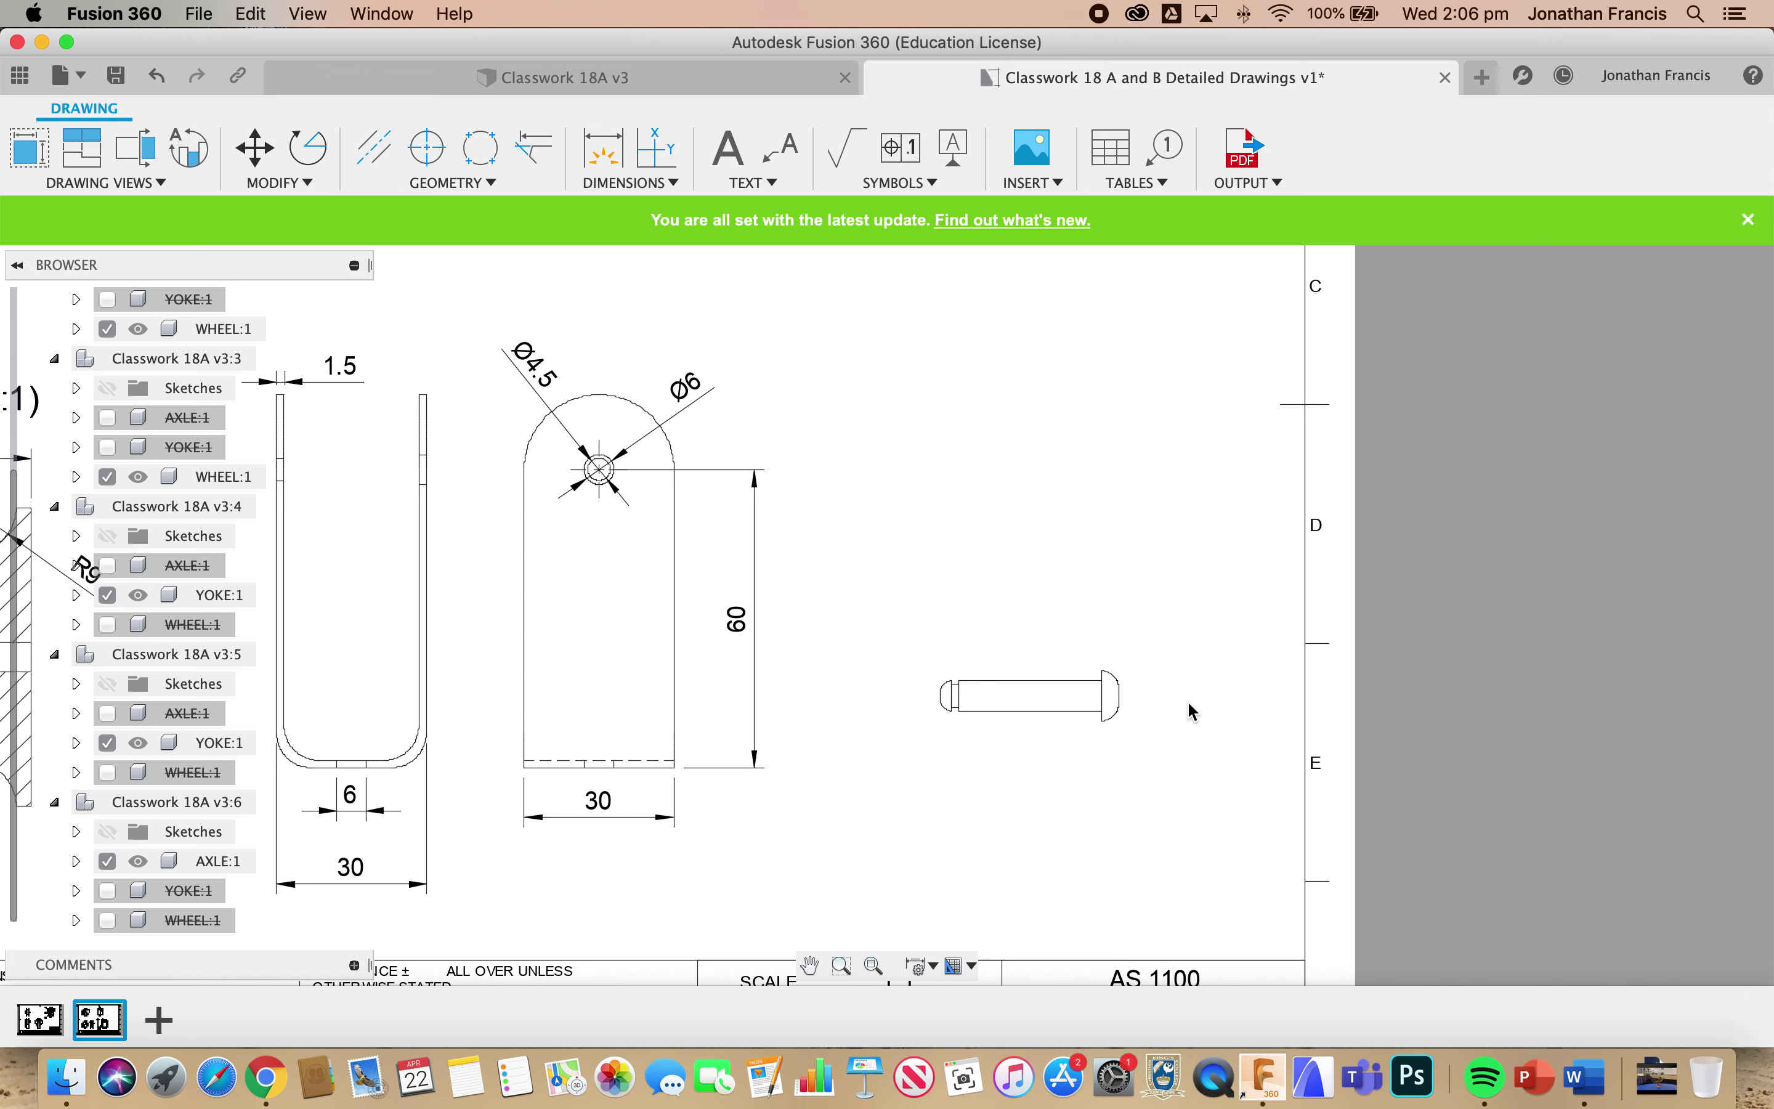
- Place a new 1:1 base view in the RIGHT orientation above the axle's front view
left_click(37, 163)
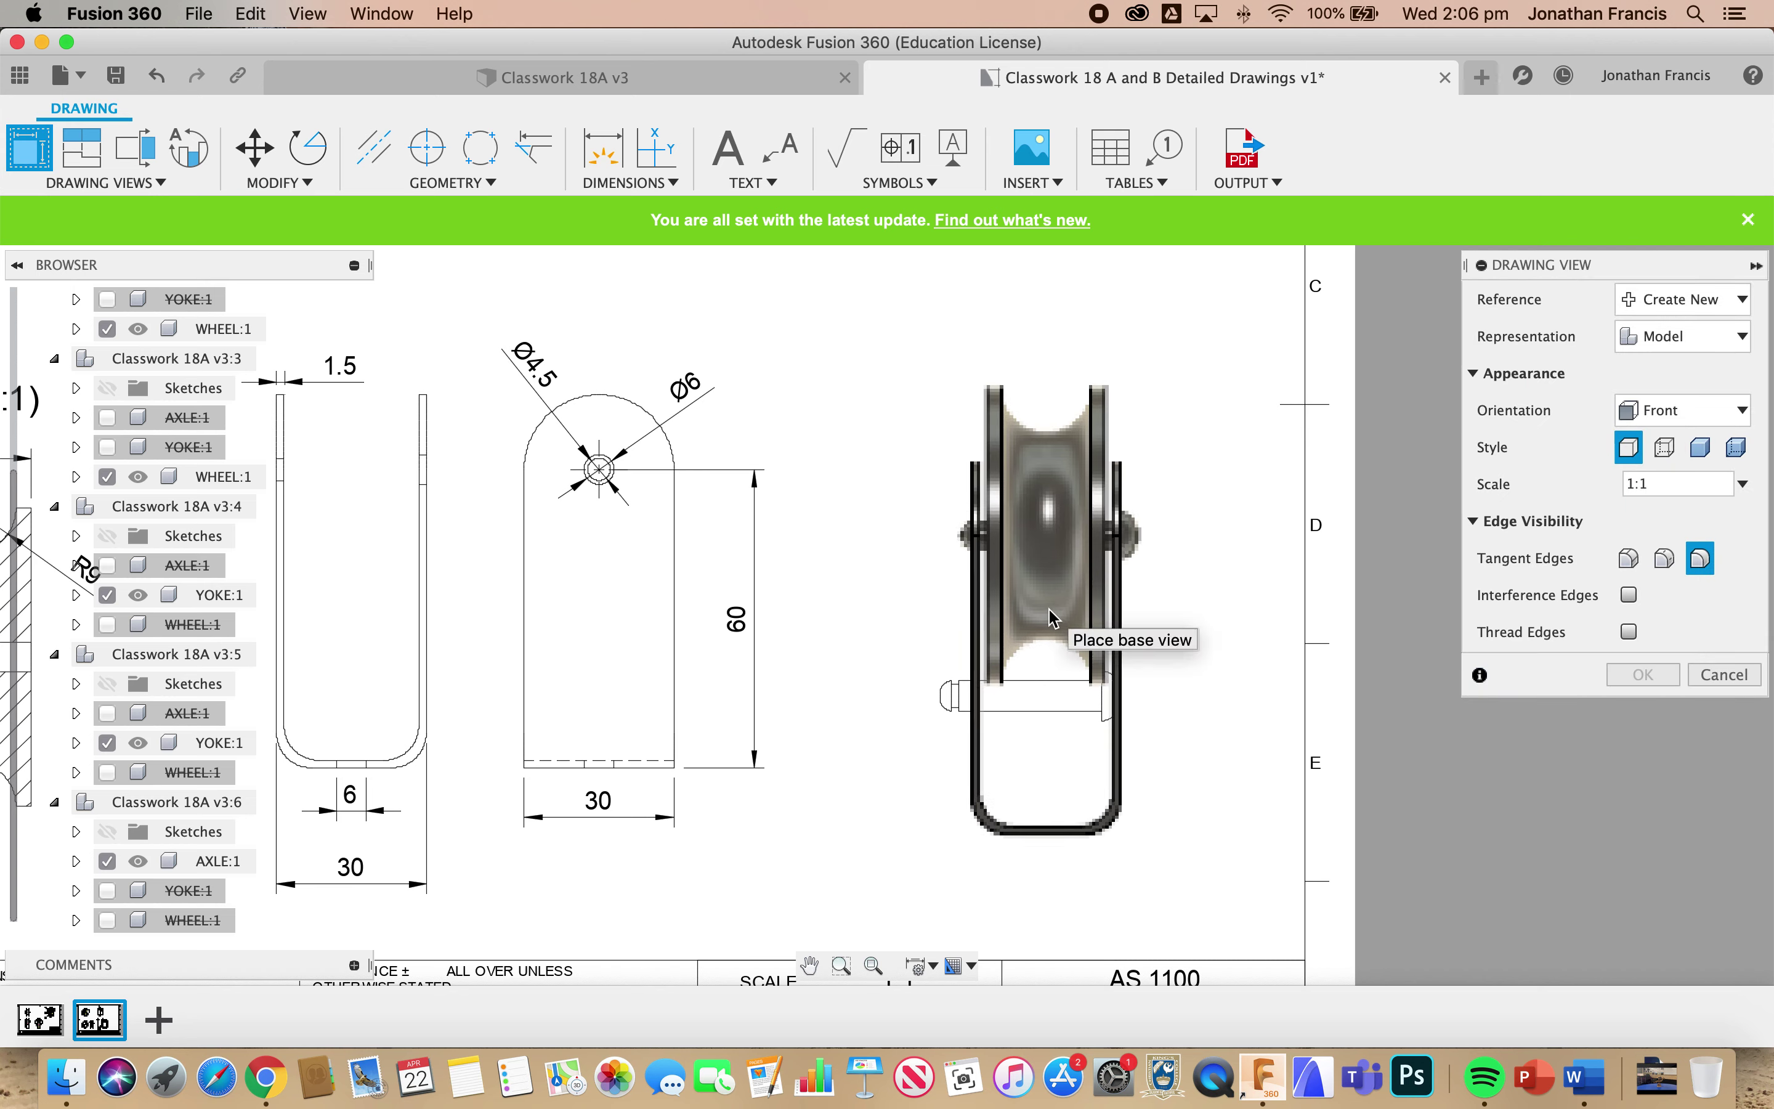
left_click(1682, 409)
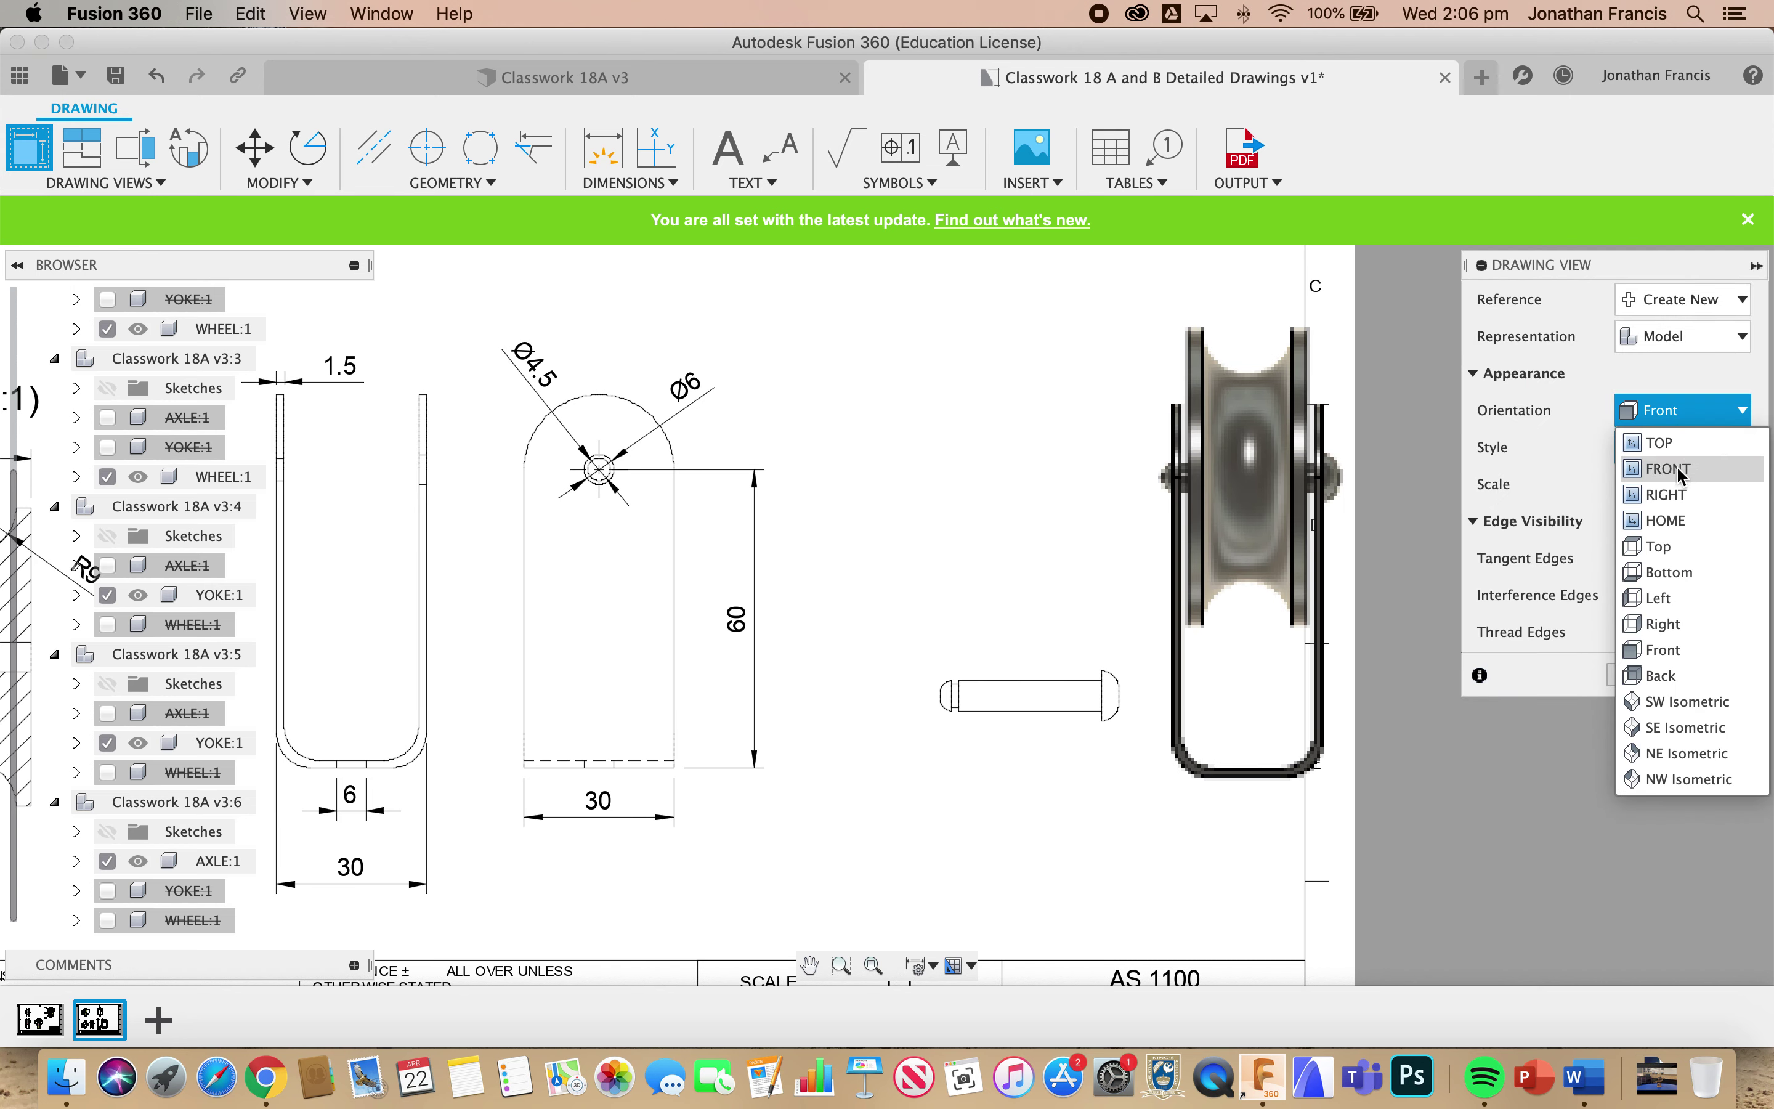
left_click(1677, 496)
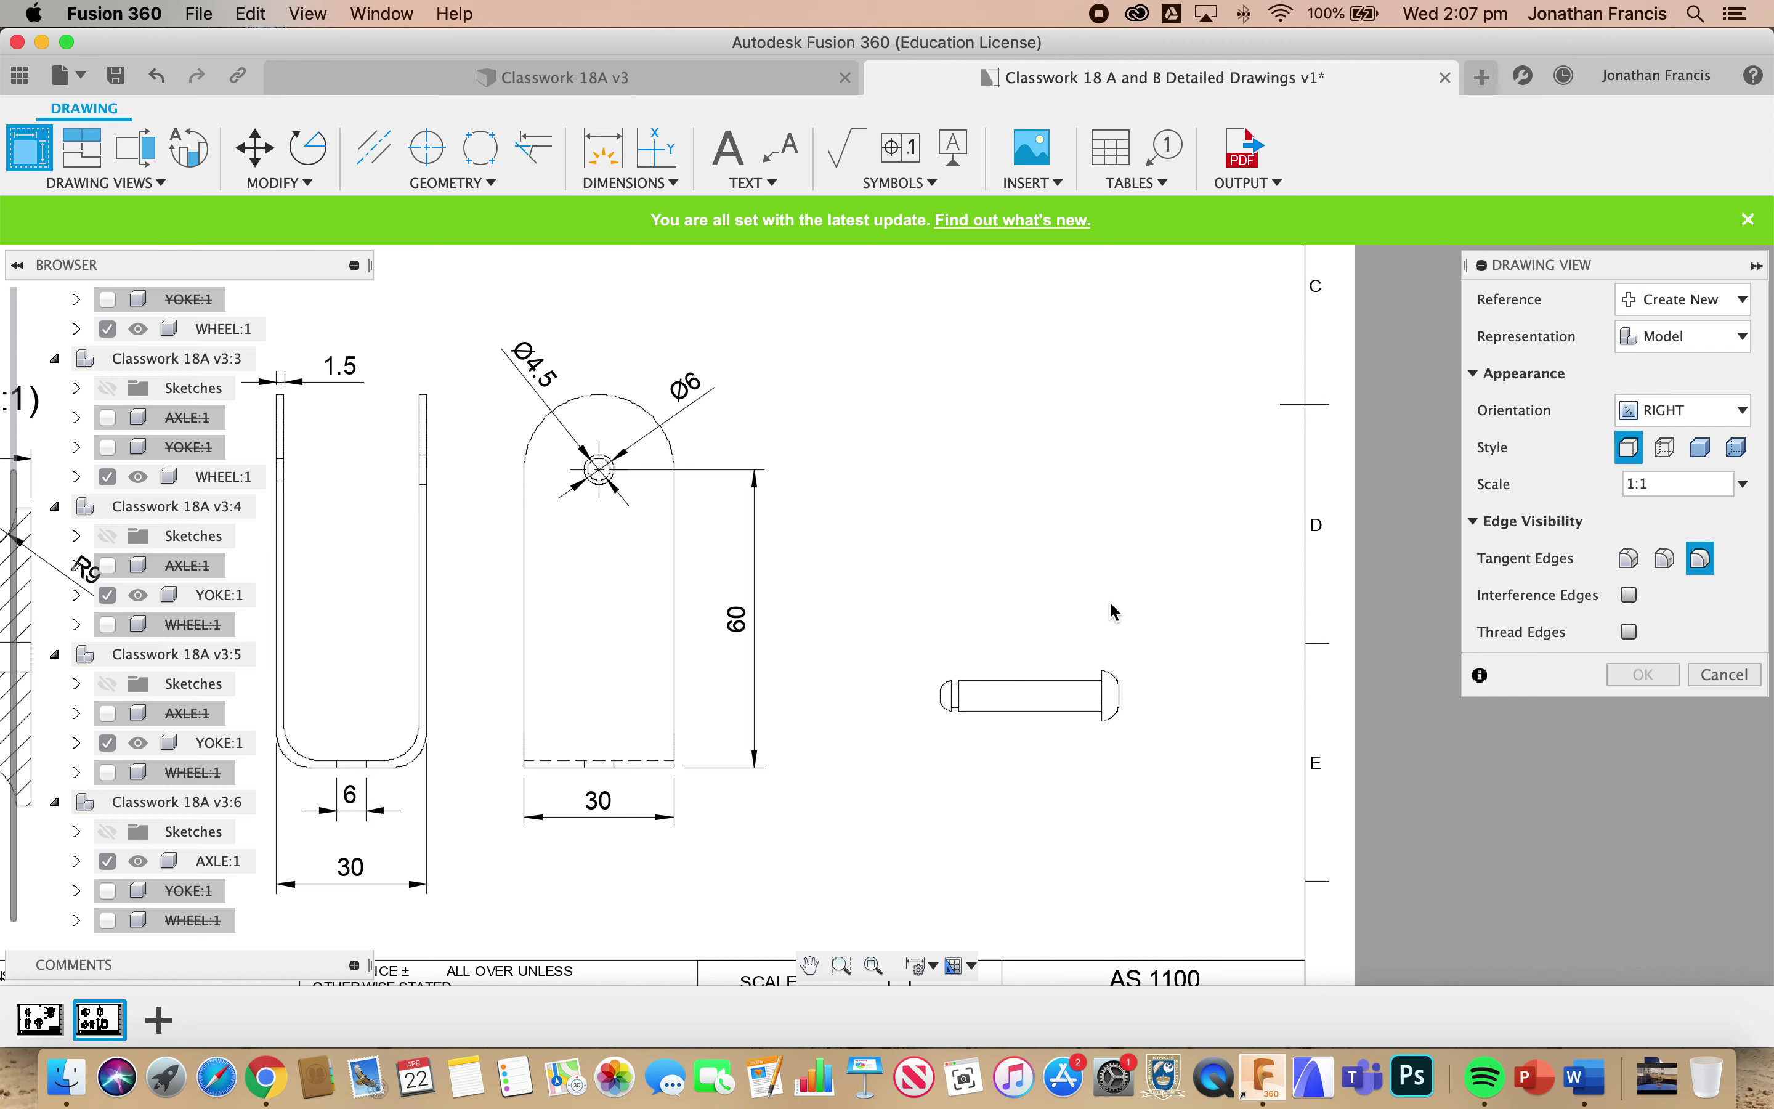
left_click(1109, 603)
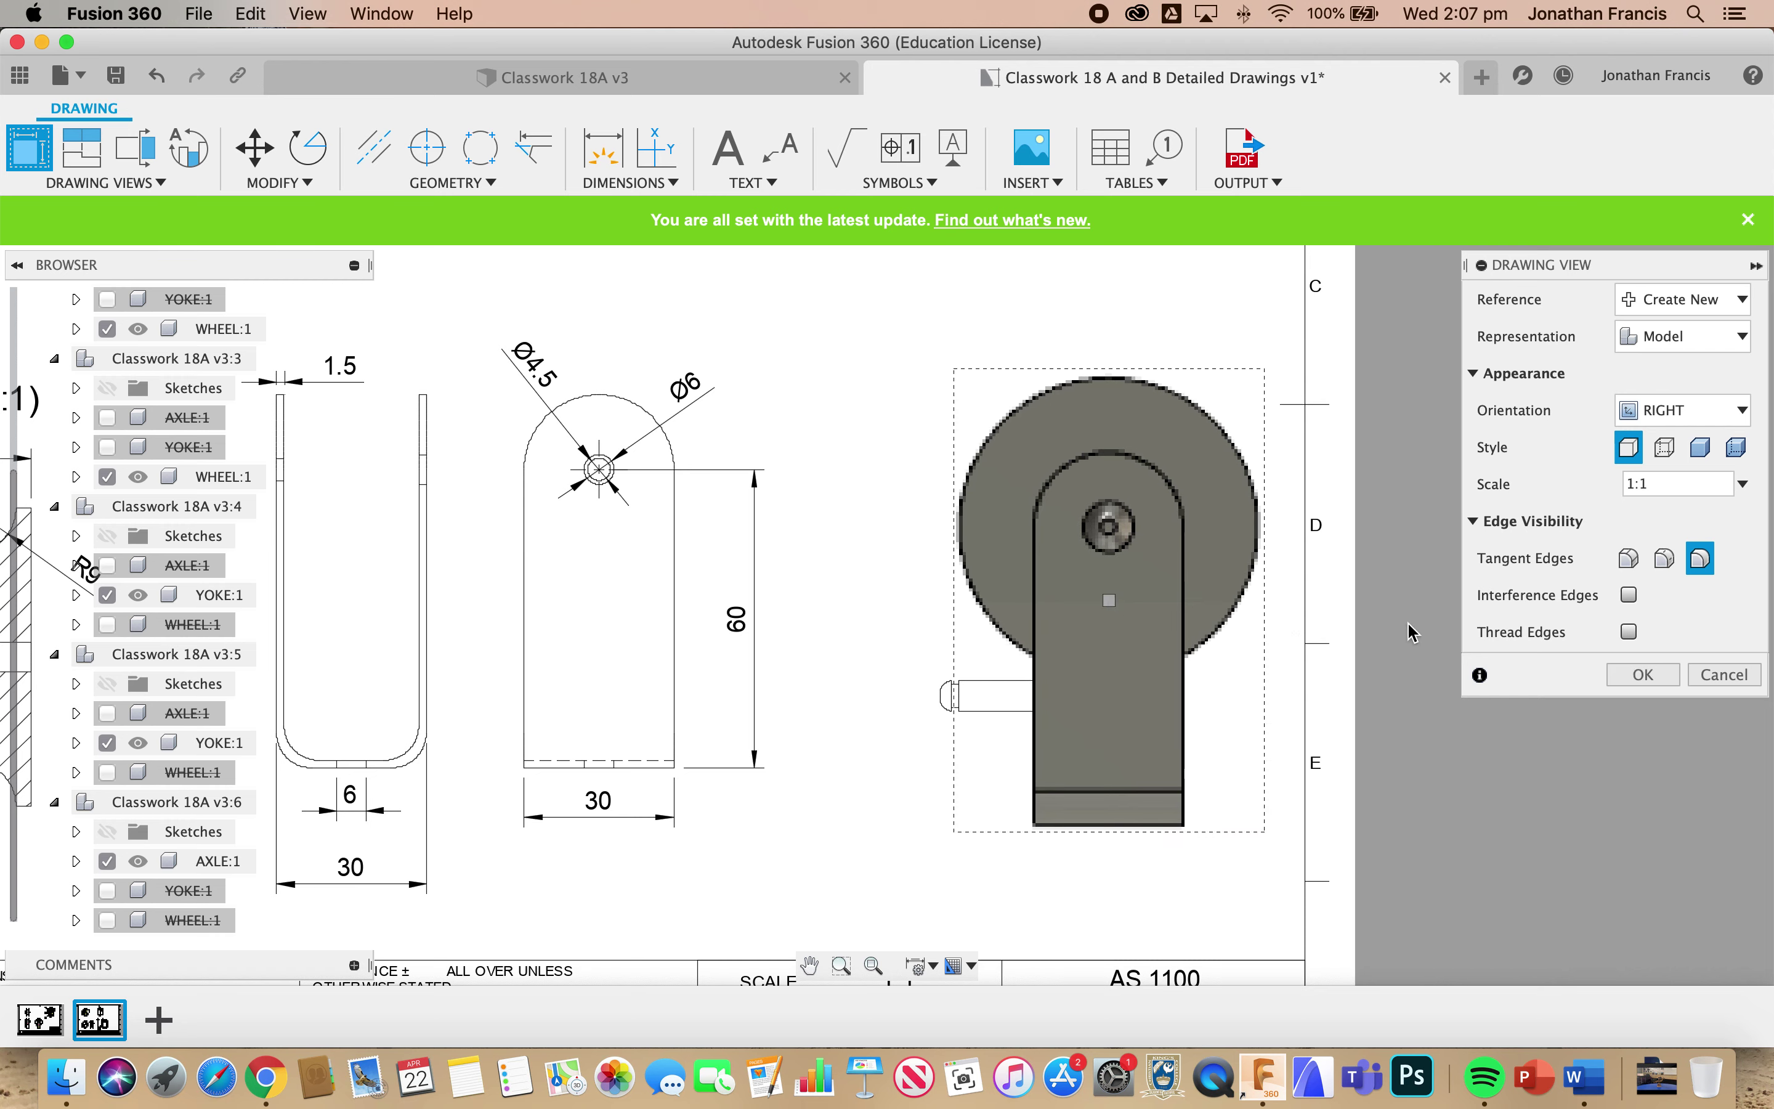
left_click(1616, 675)
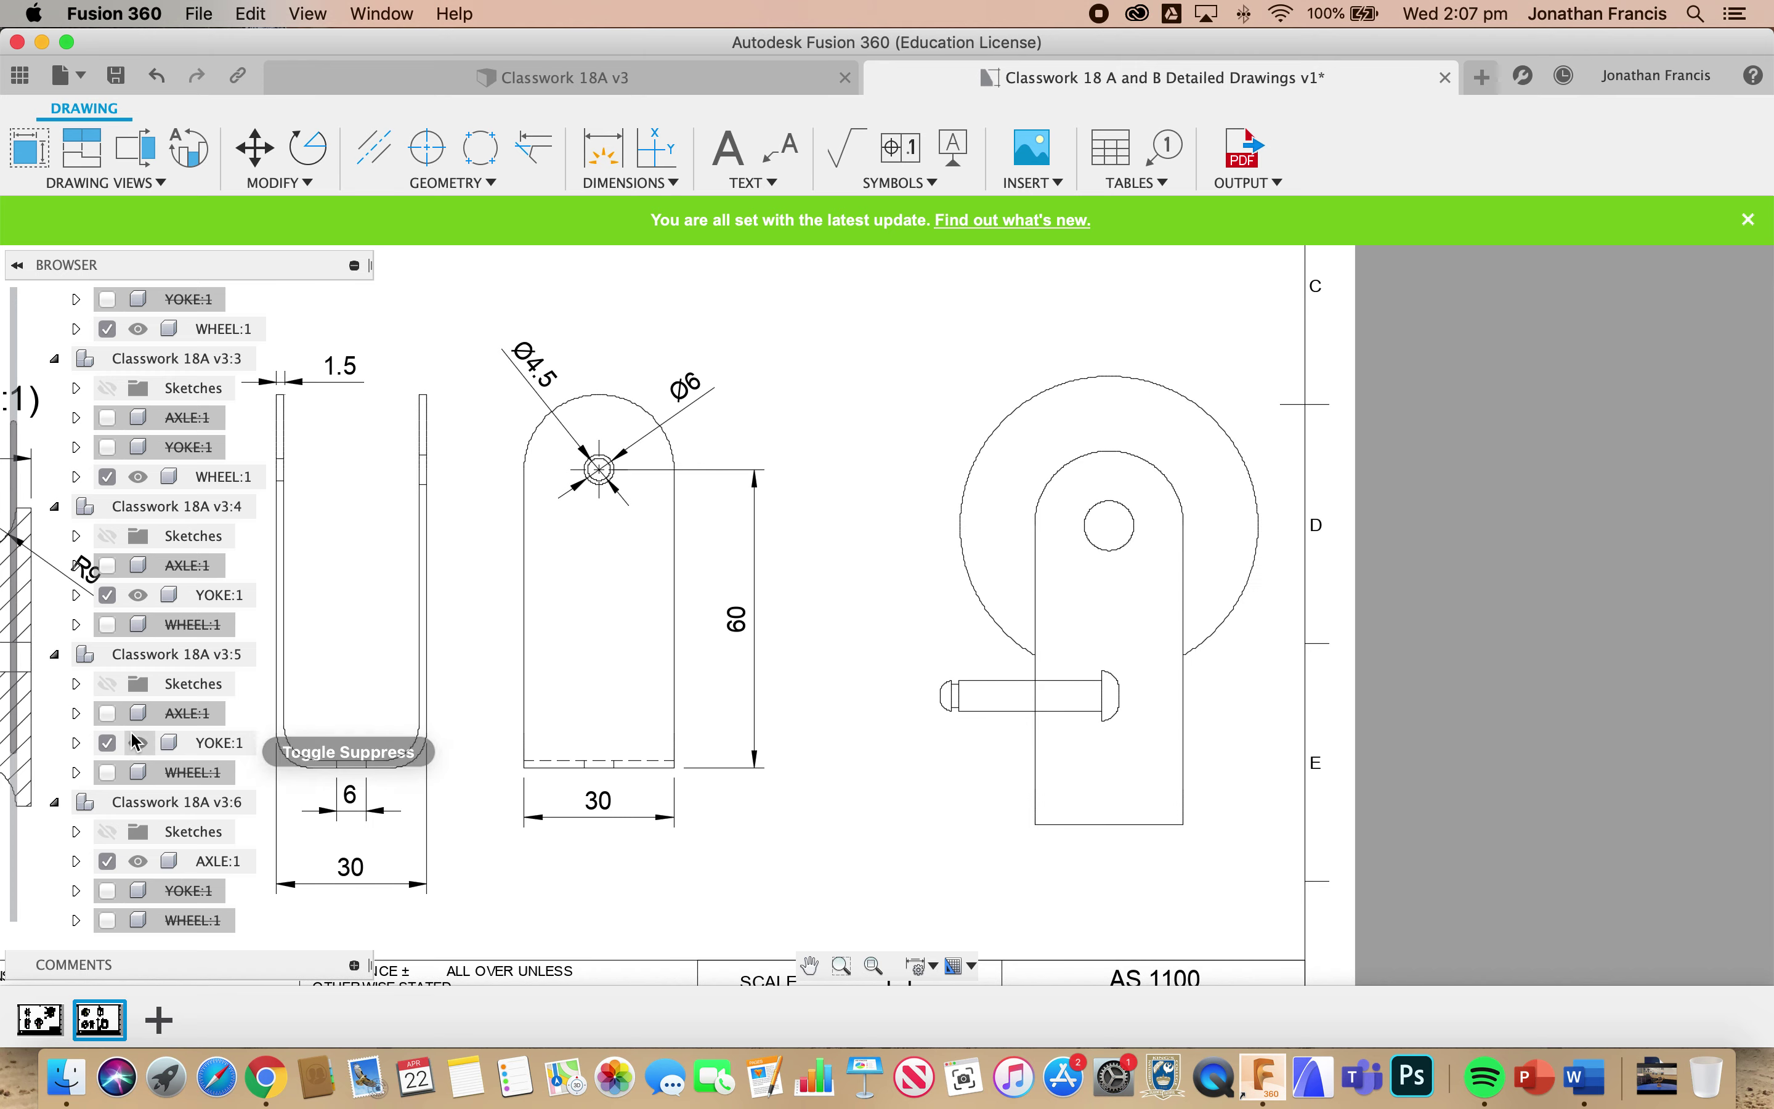
- Hide the YOKE:1 and WHEEL:1 components in the new right base view, leaving only the axle
scroll(138, 740, "down", 5)
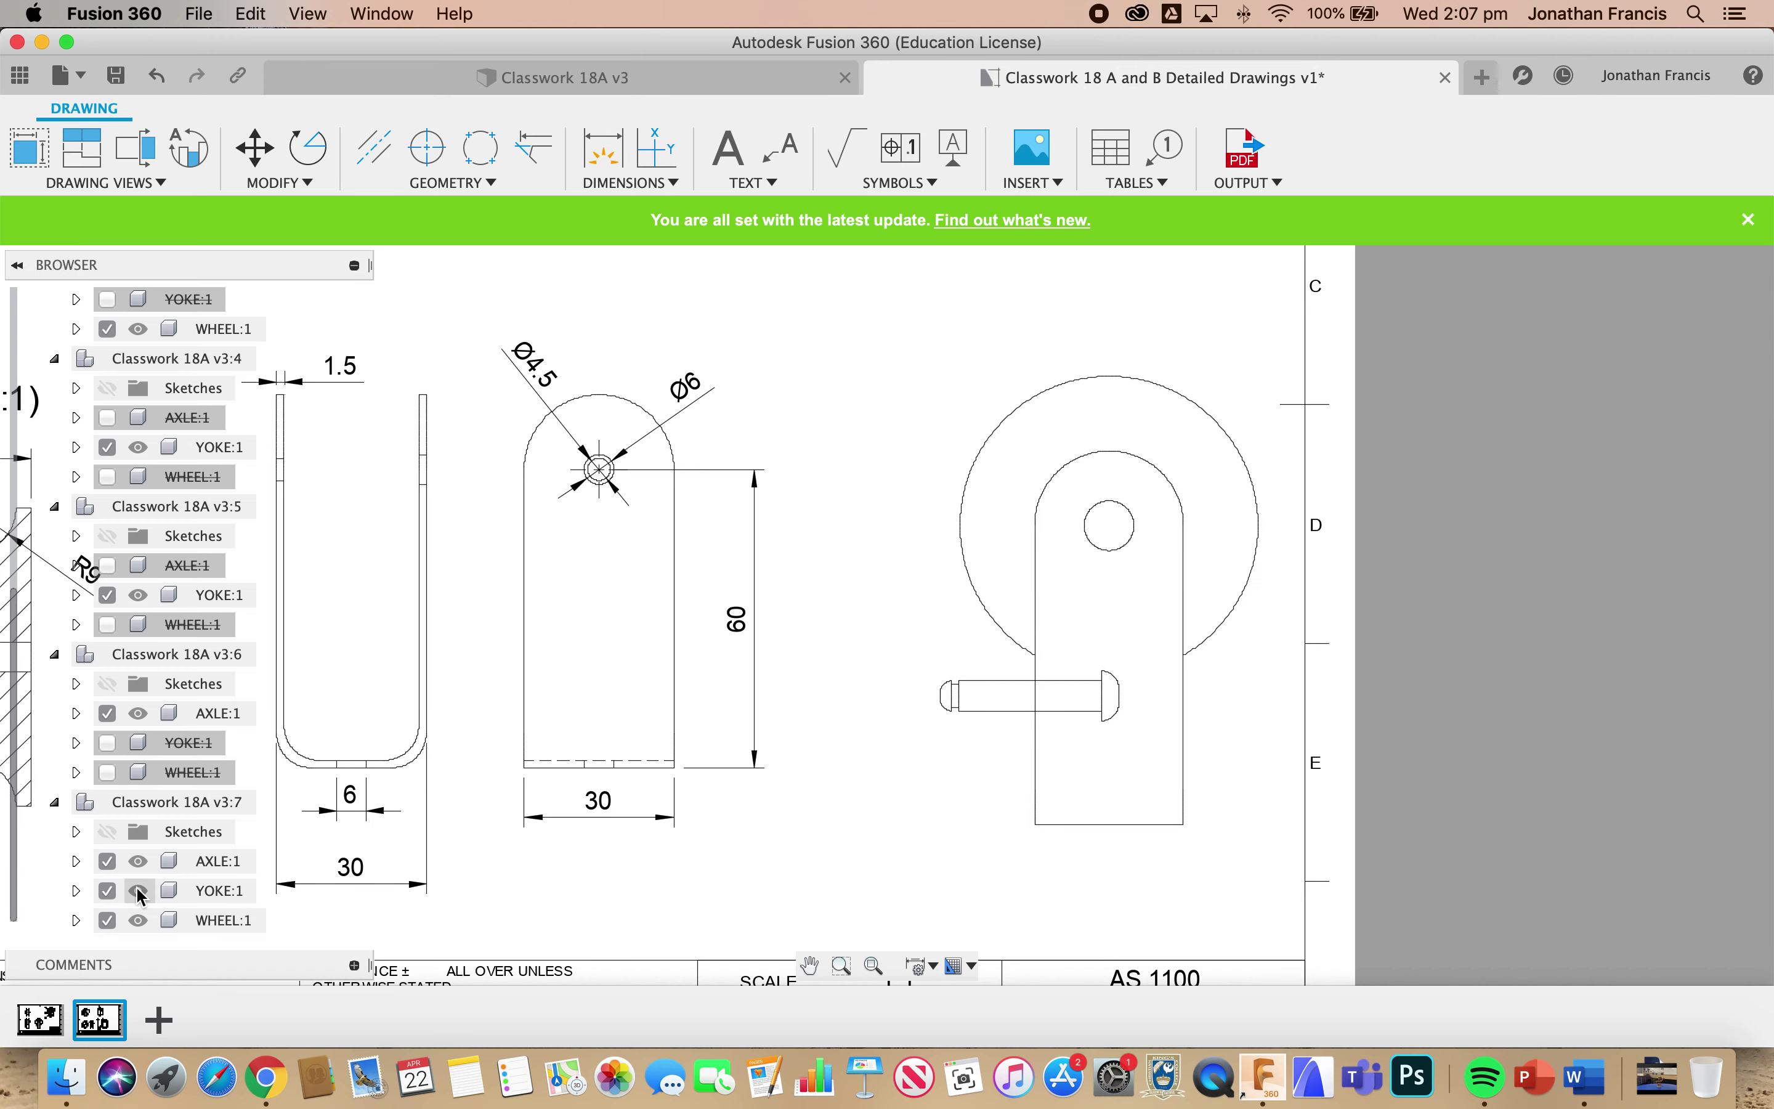
left_click(139, 889)
left_click(138, 918)
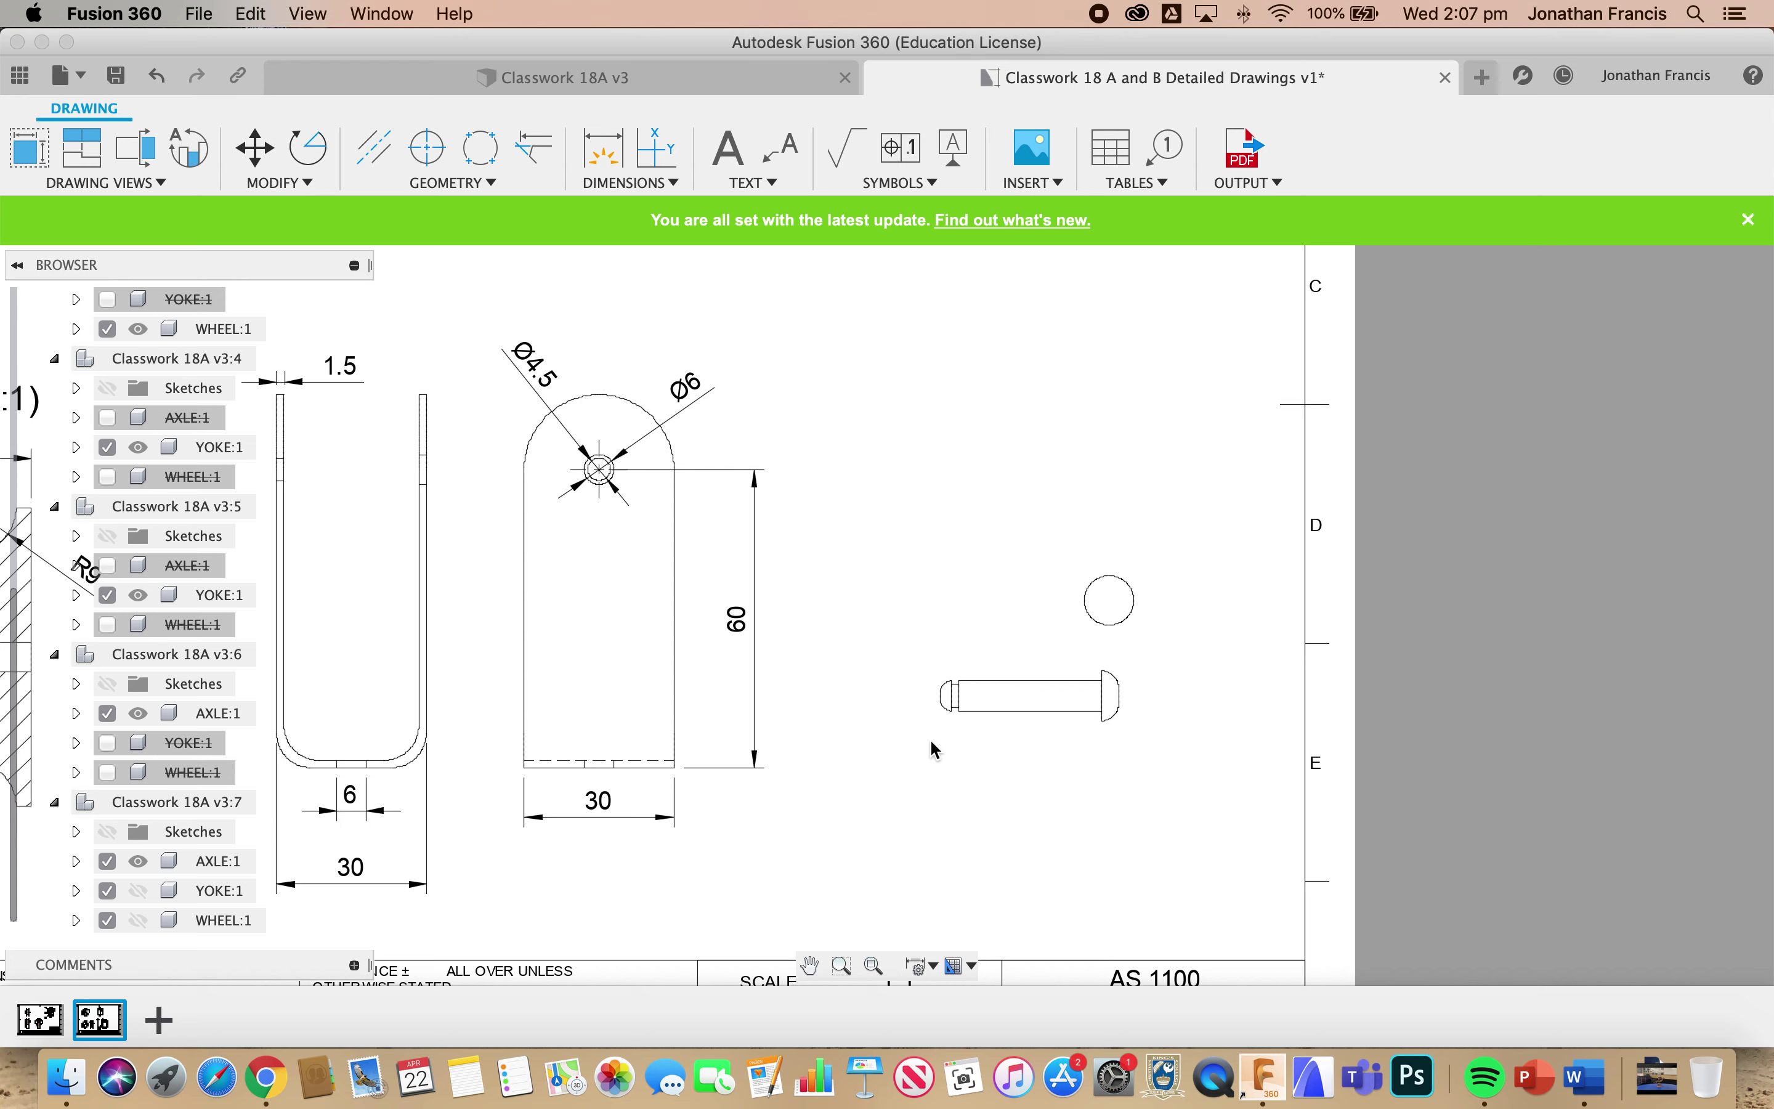
- Shift the axle's end view slightly right, show its hidden edges and set its scale to 3:1
left_click(1108, 615)
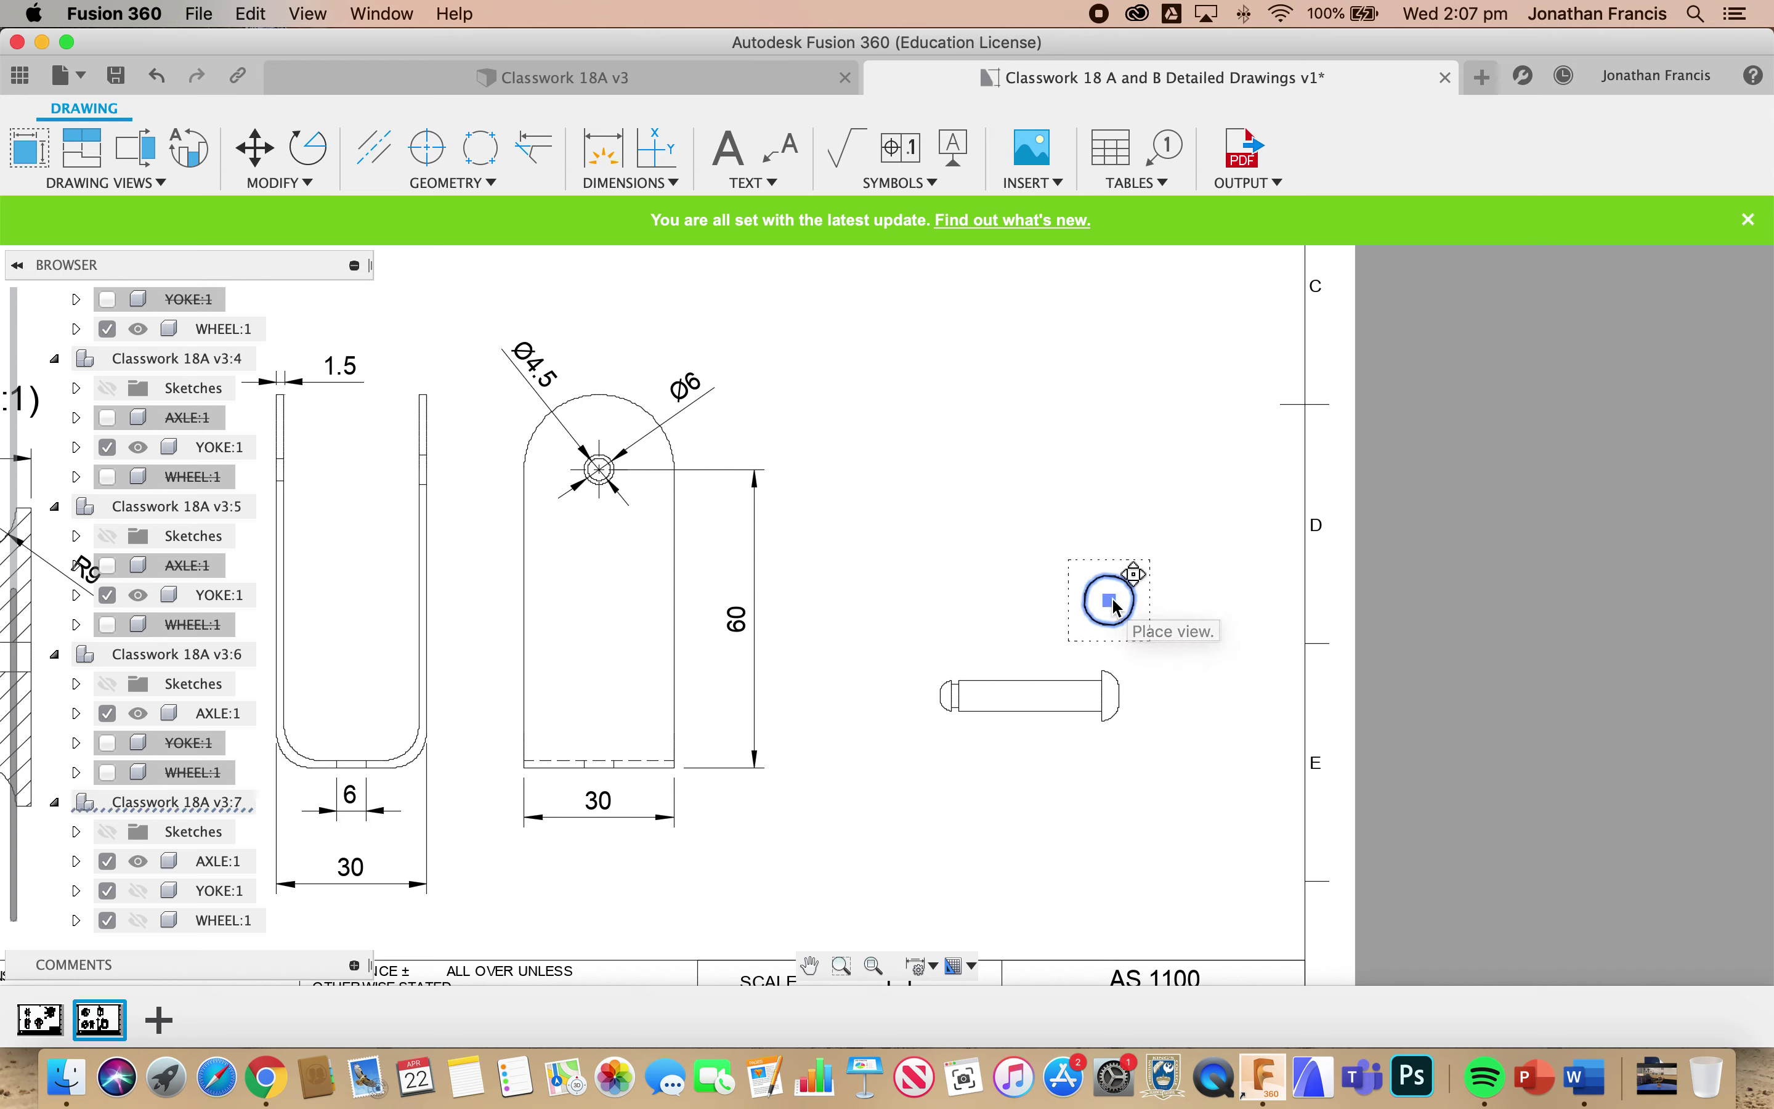
double_click(1127, 607)
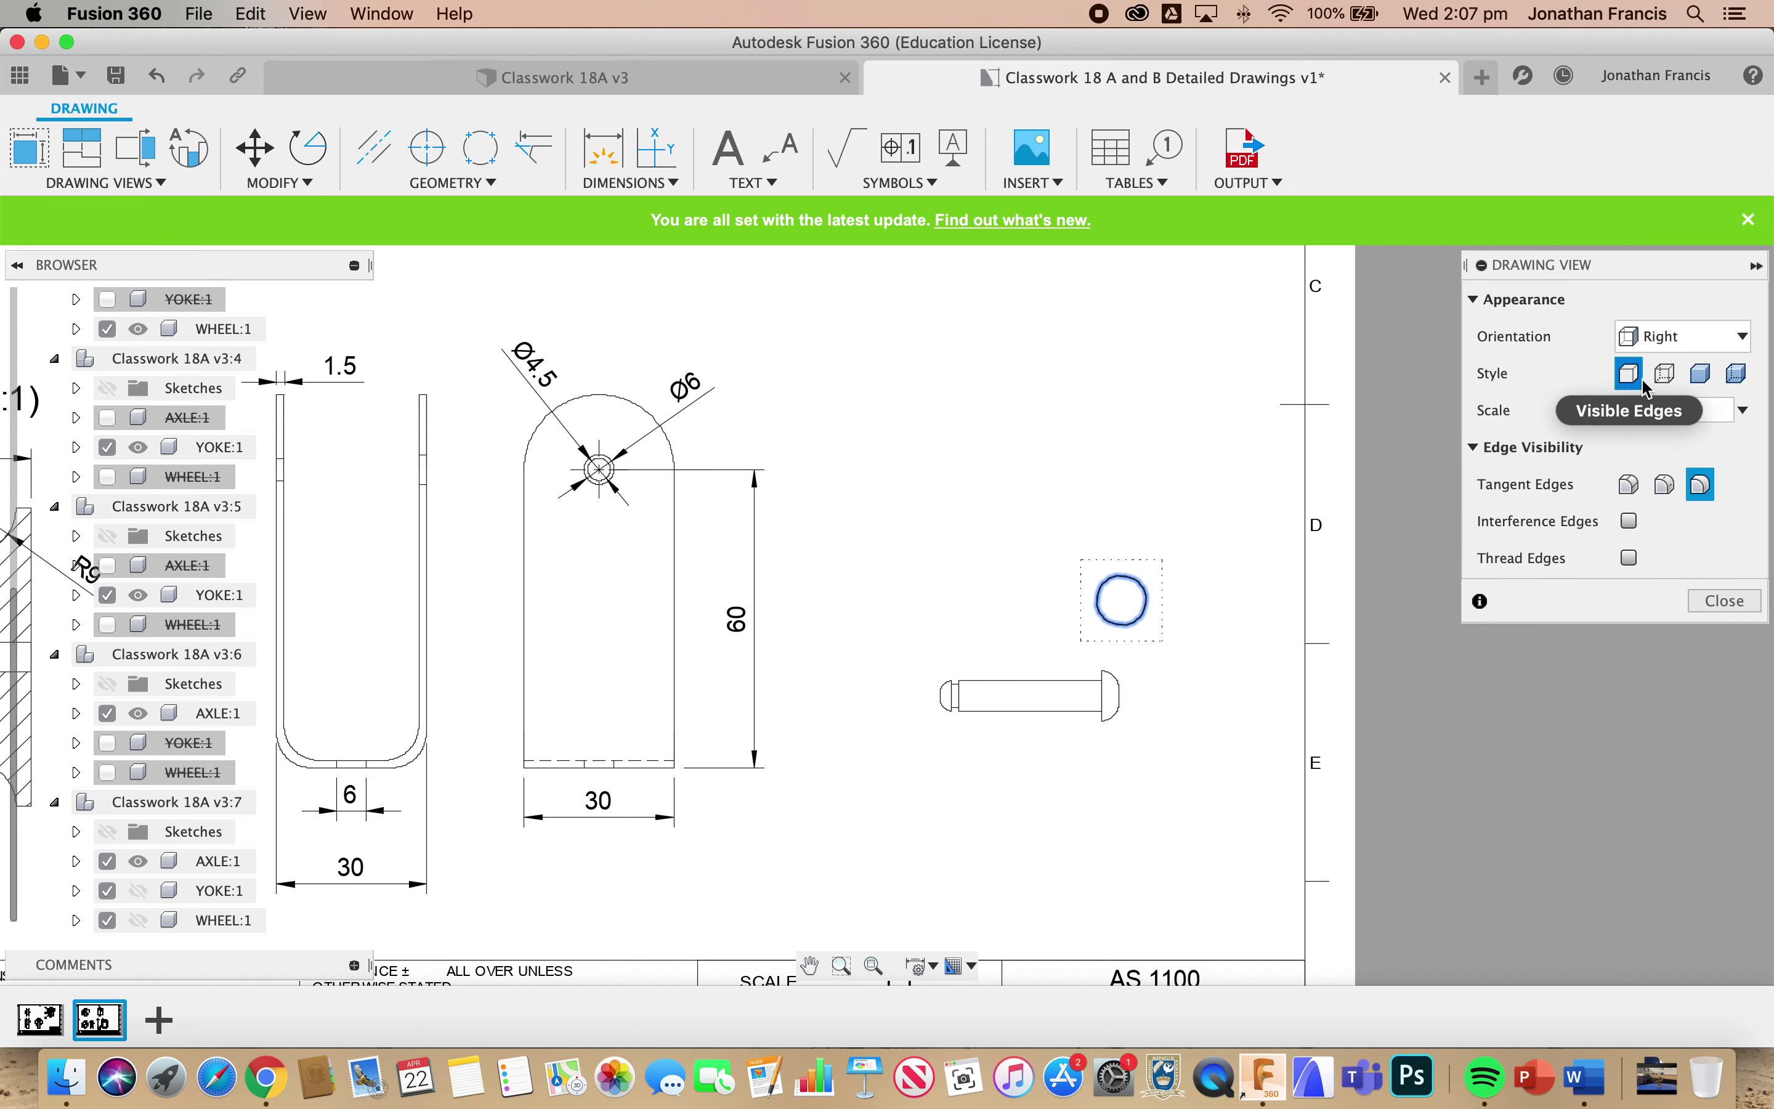
left_click(1663, 376)
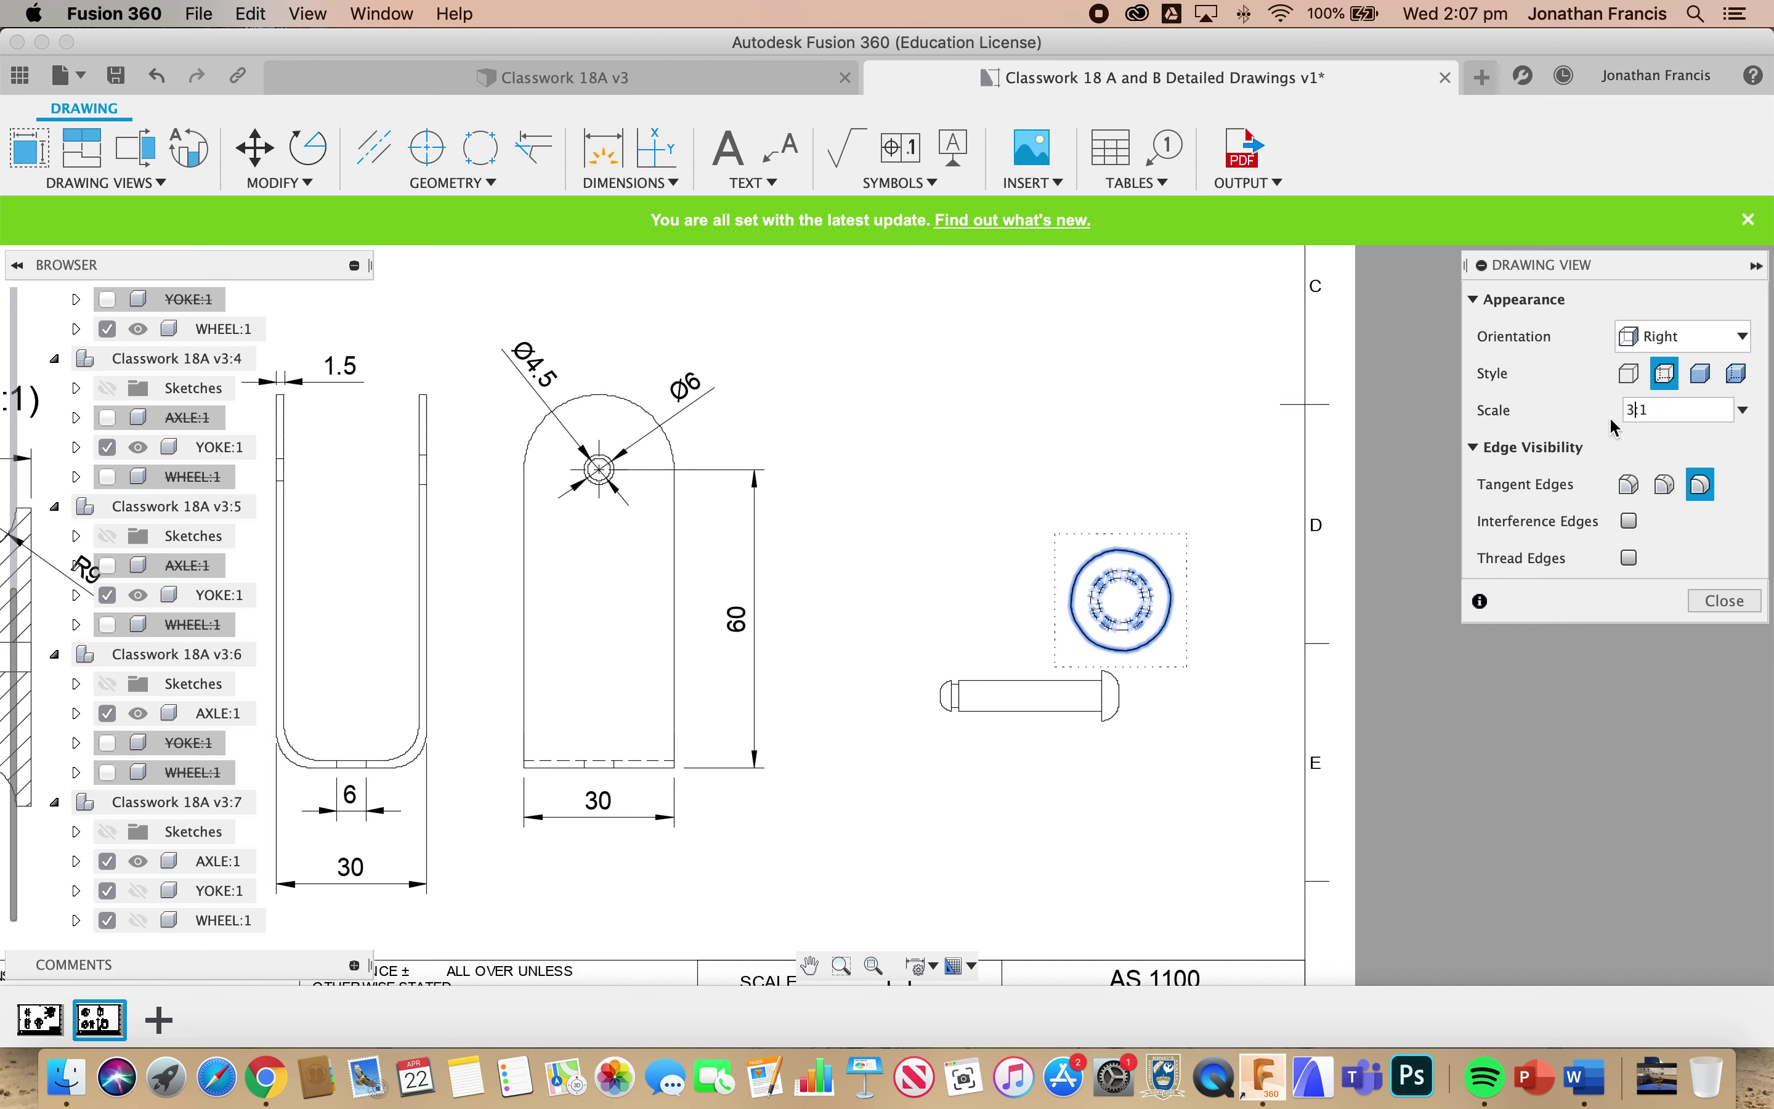
key("Return")
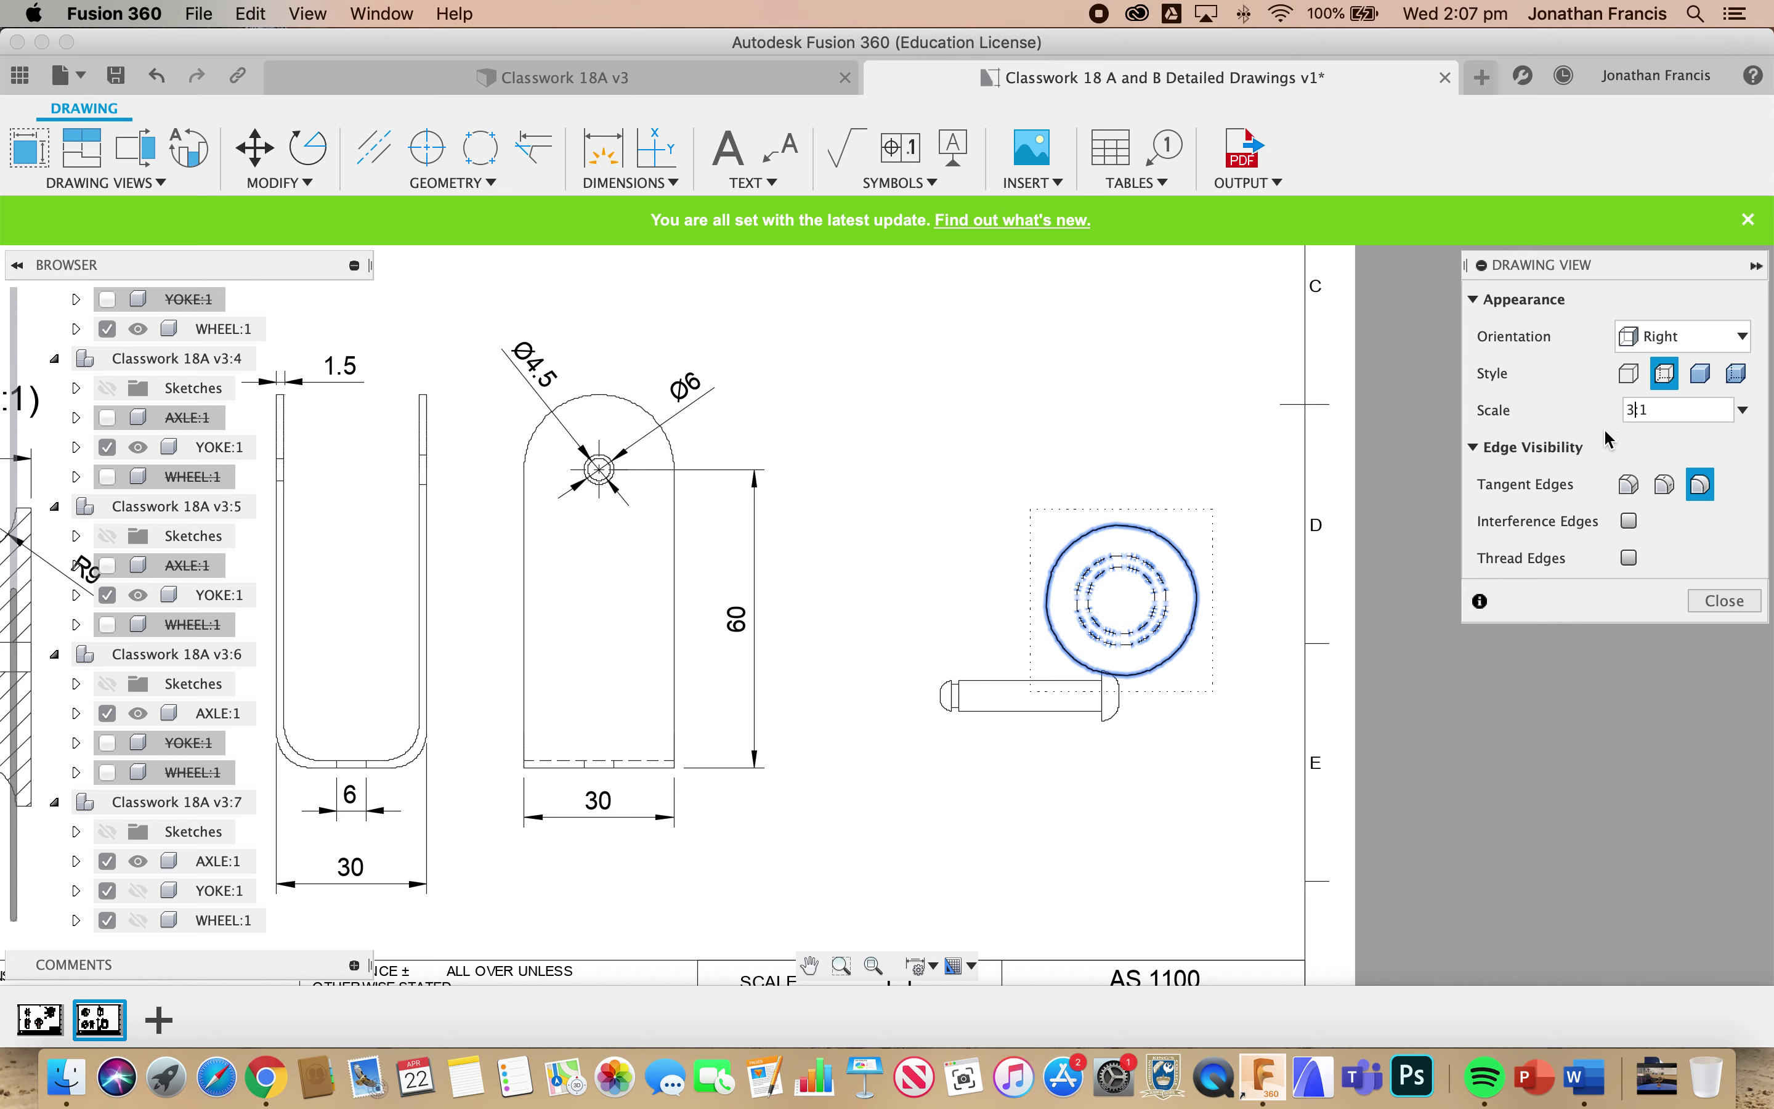
left_click(1725, 601)
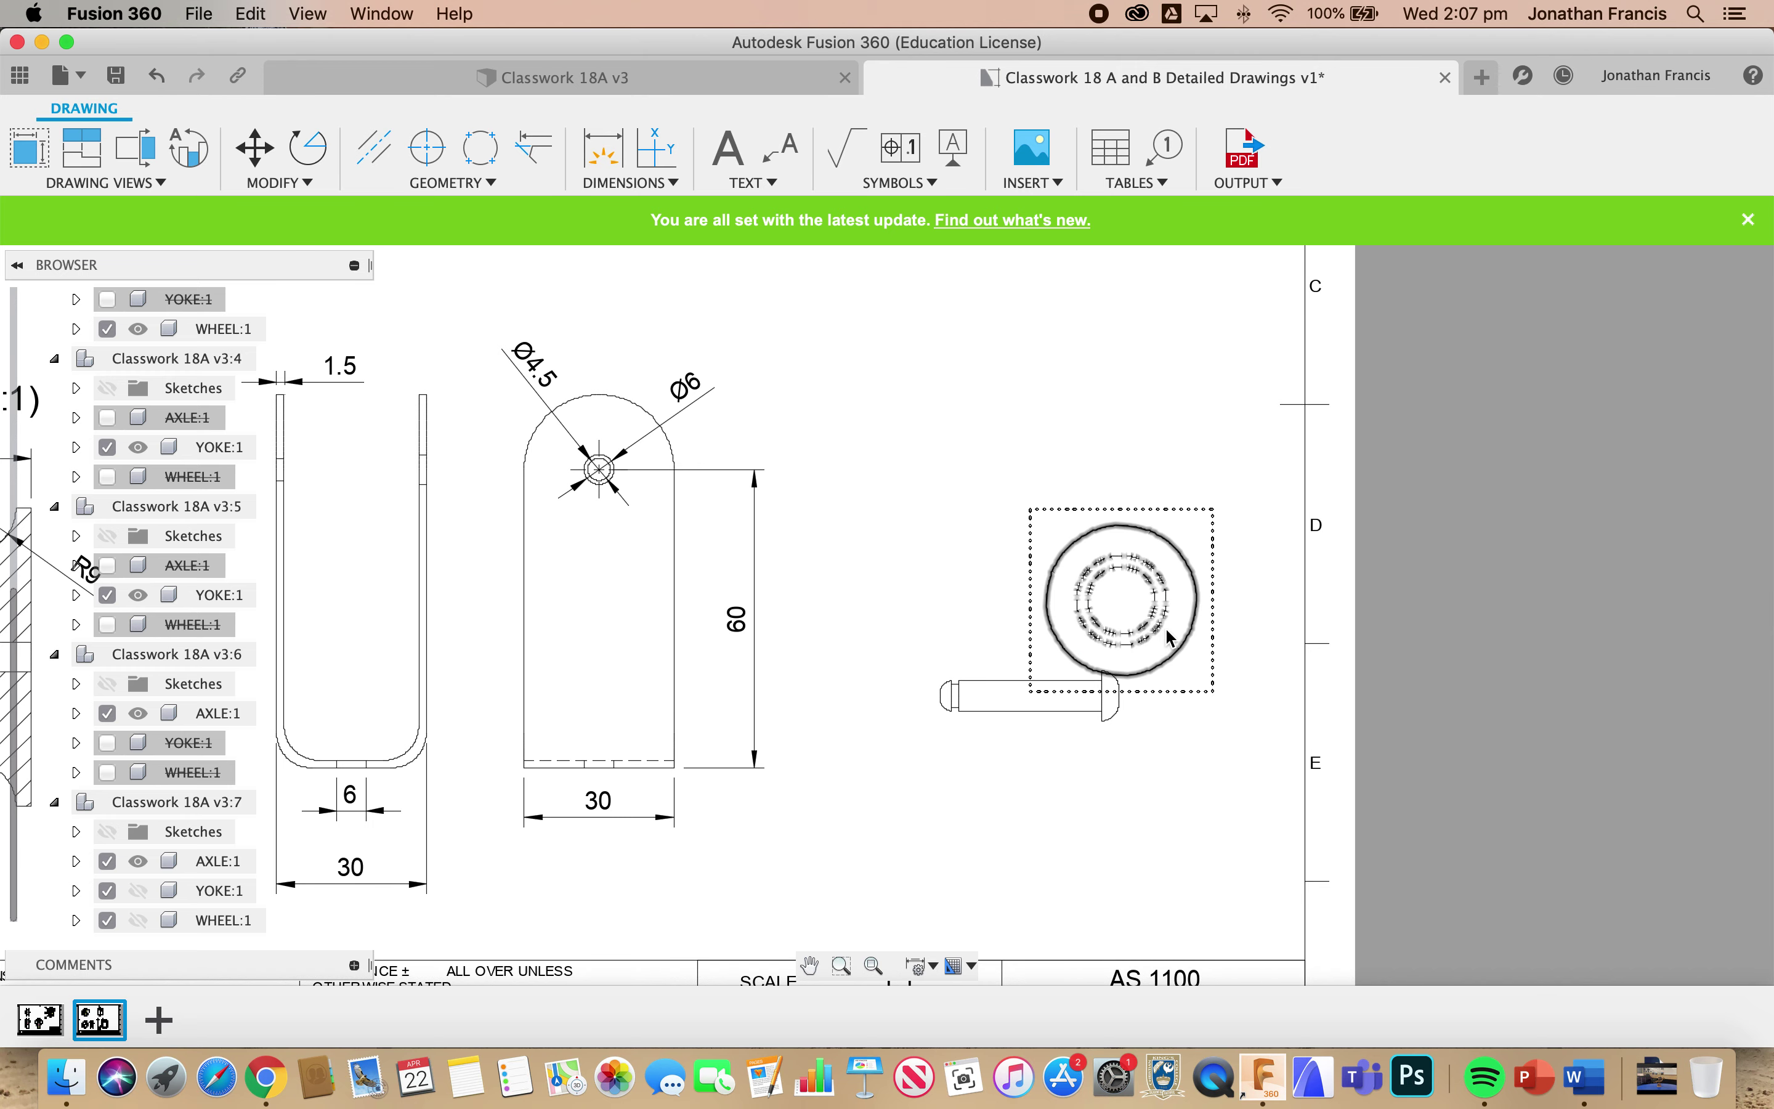
left_click(1136, 553)
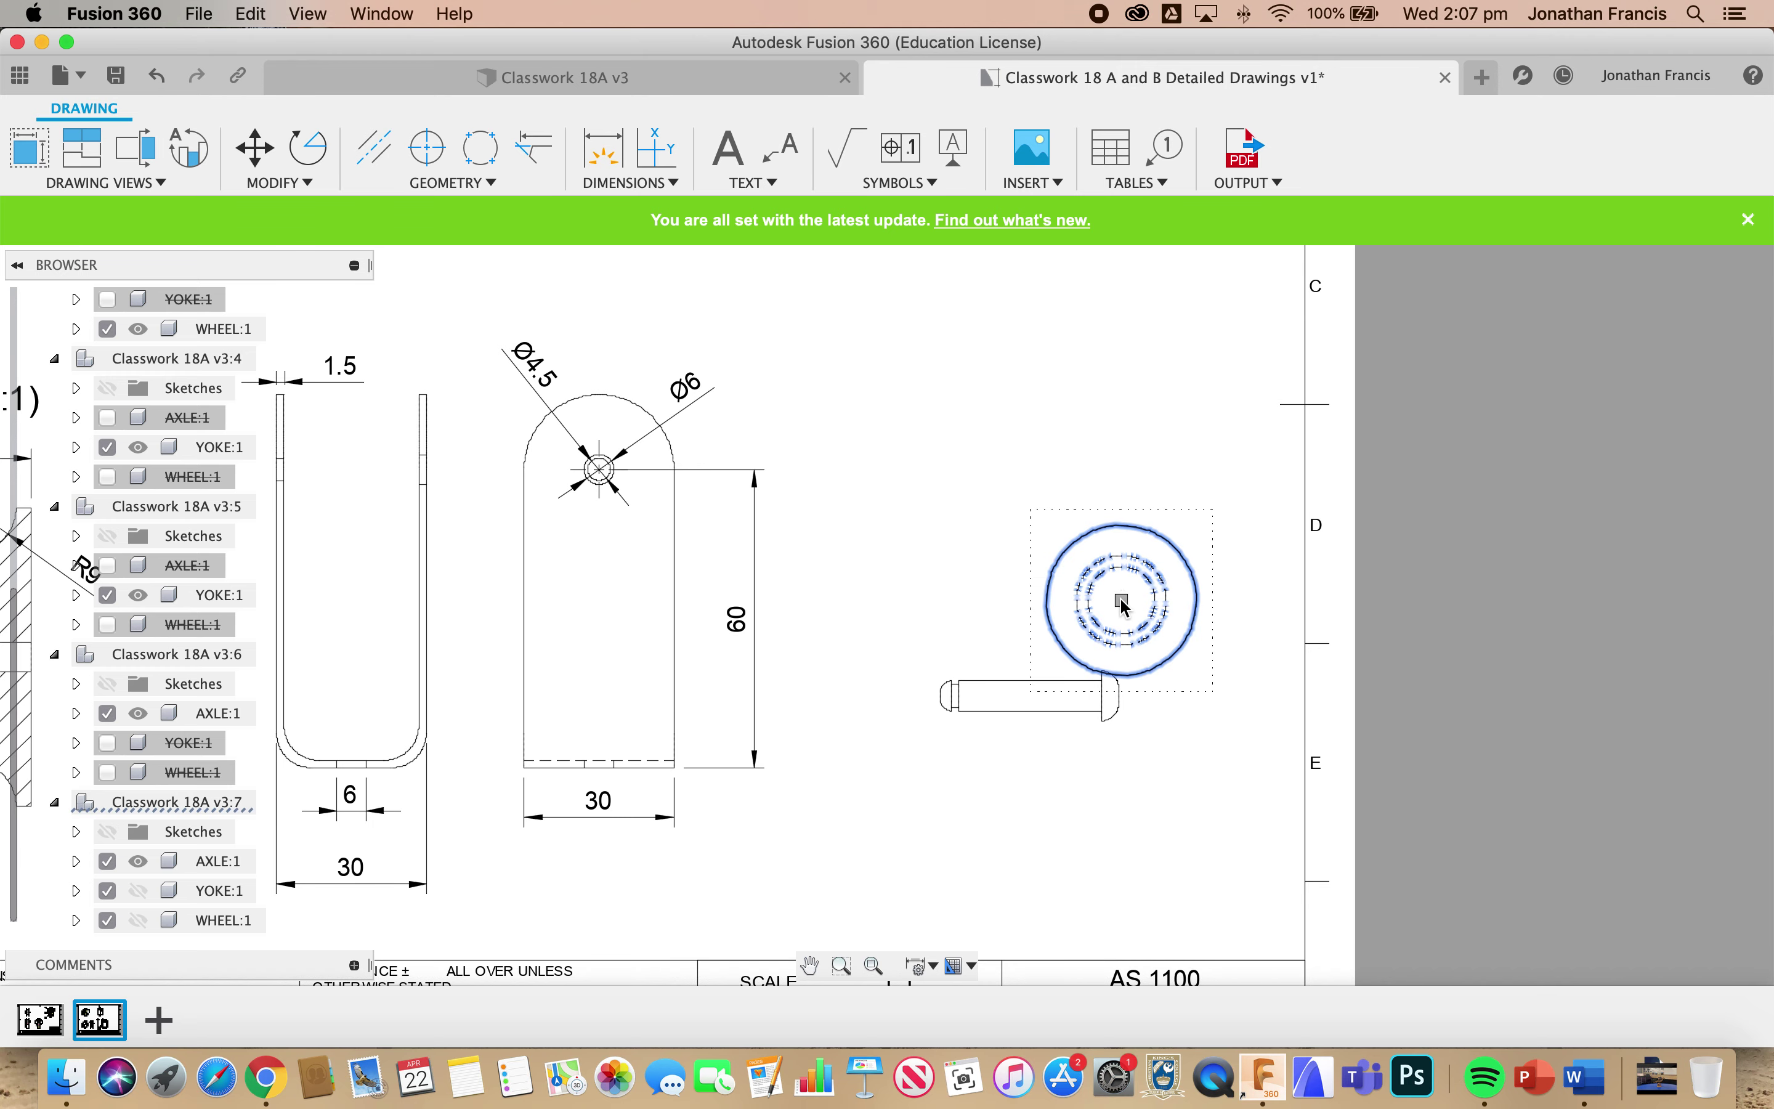
left_click_drag(1122, 600, 1066, 539)
key("Escape")
left_click_drag(1118, 598, 1088, 535)
key("Escape")
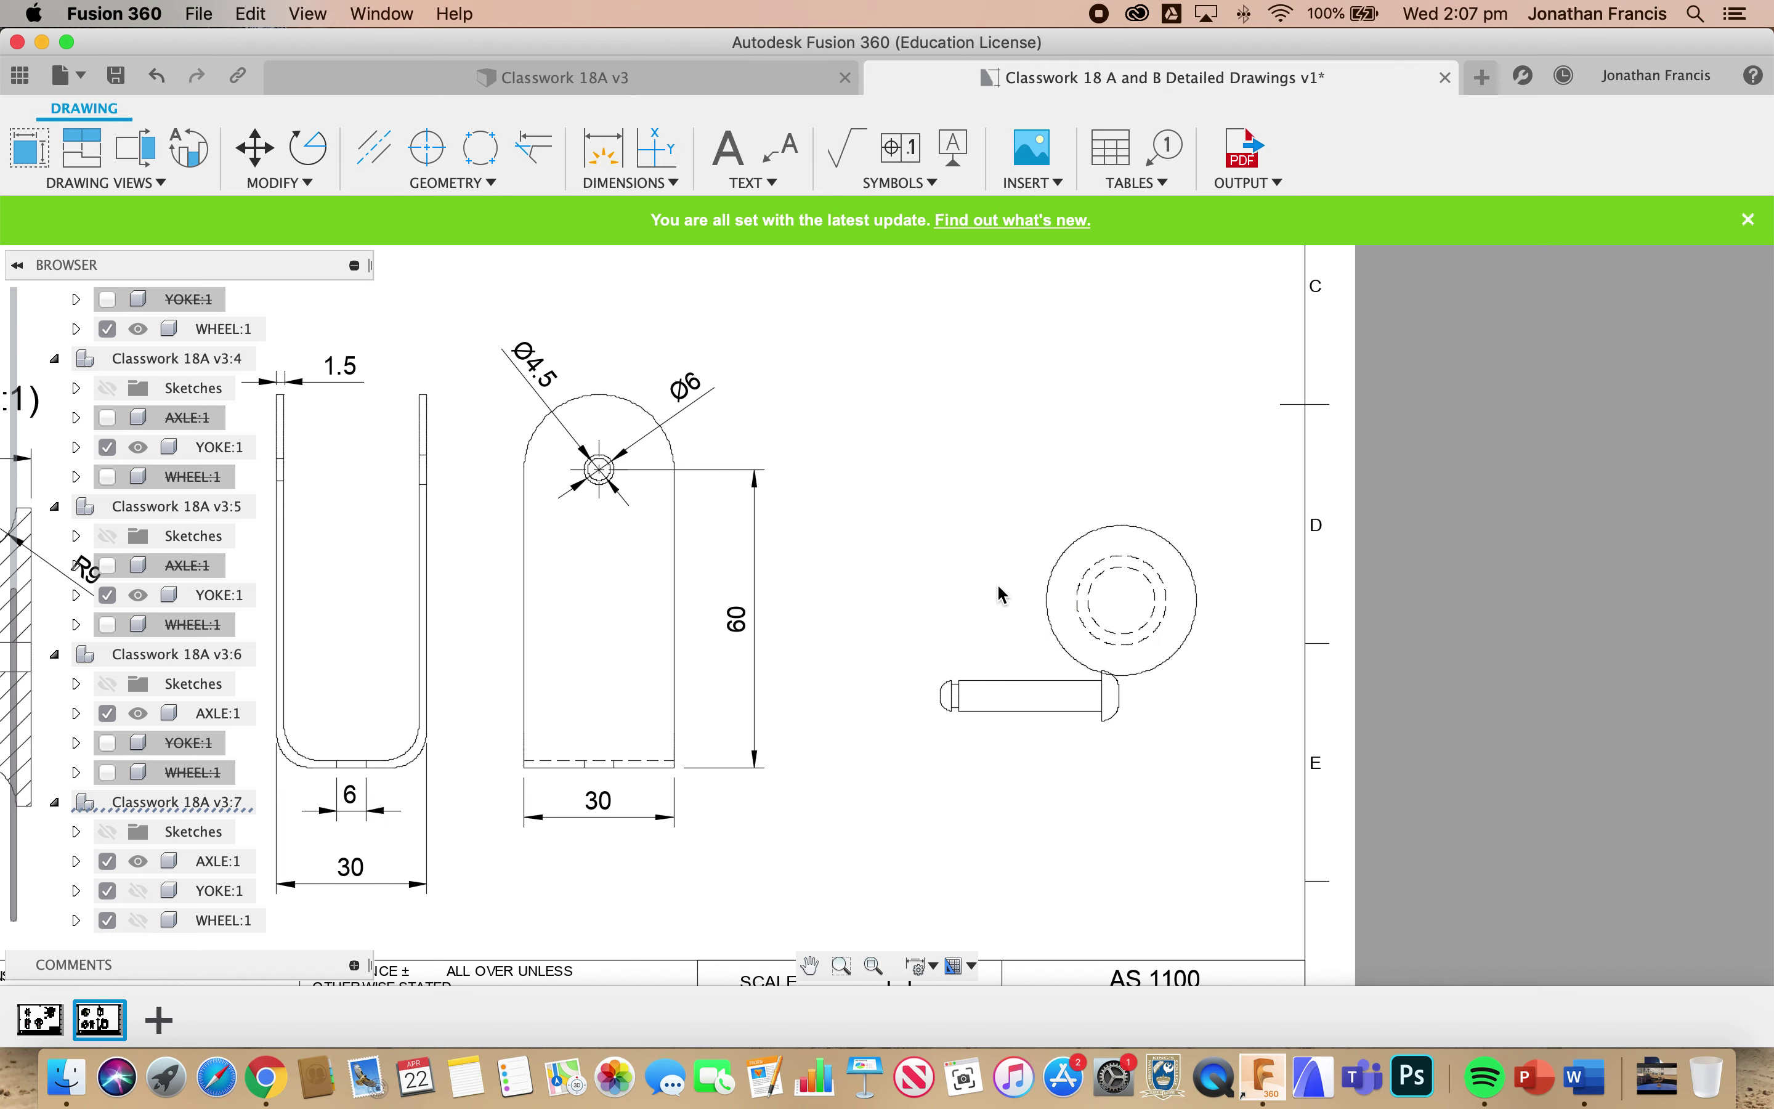
left_click_drag(1122, 608, 1086, 537)
key("Escape")
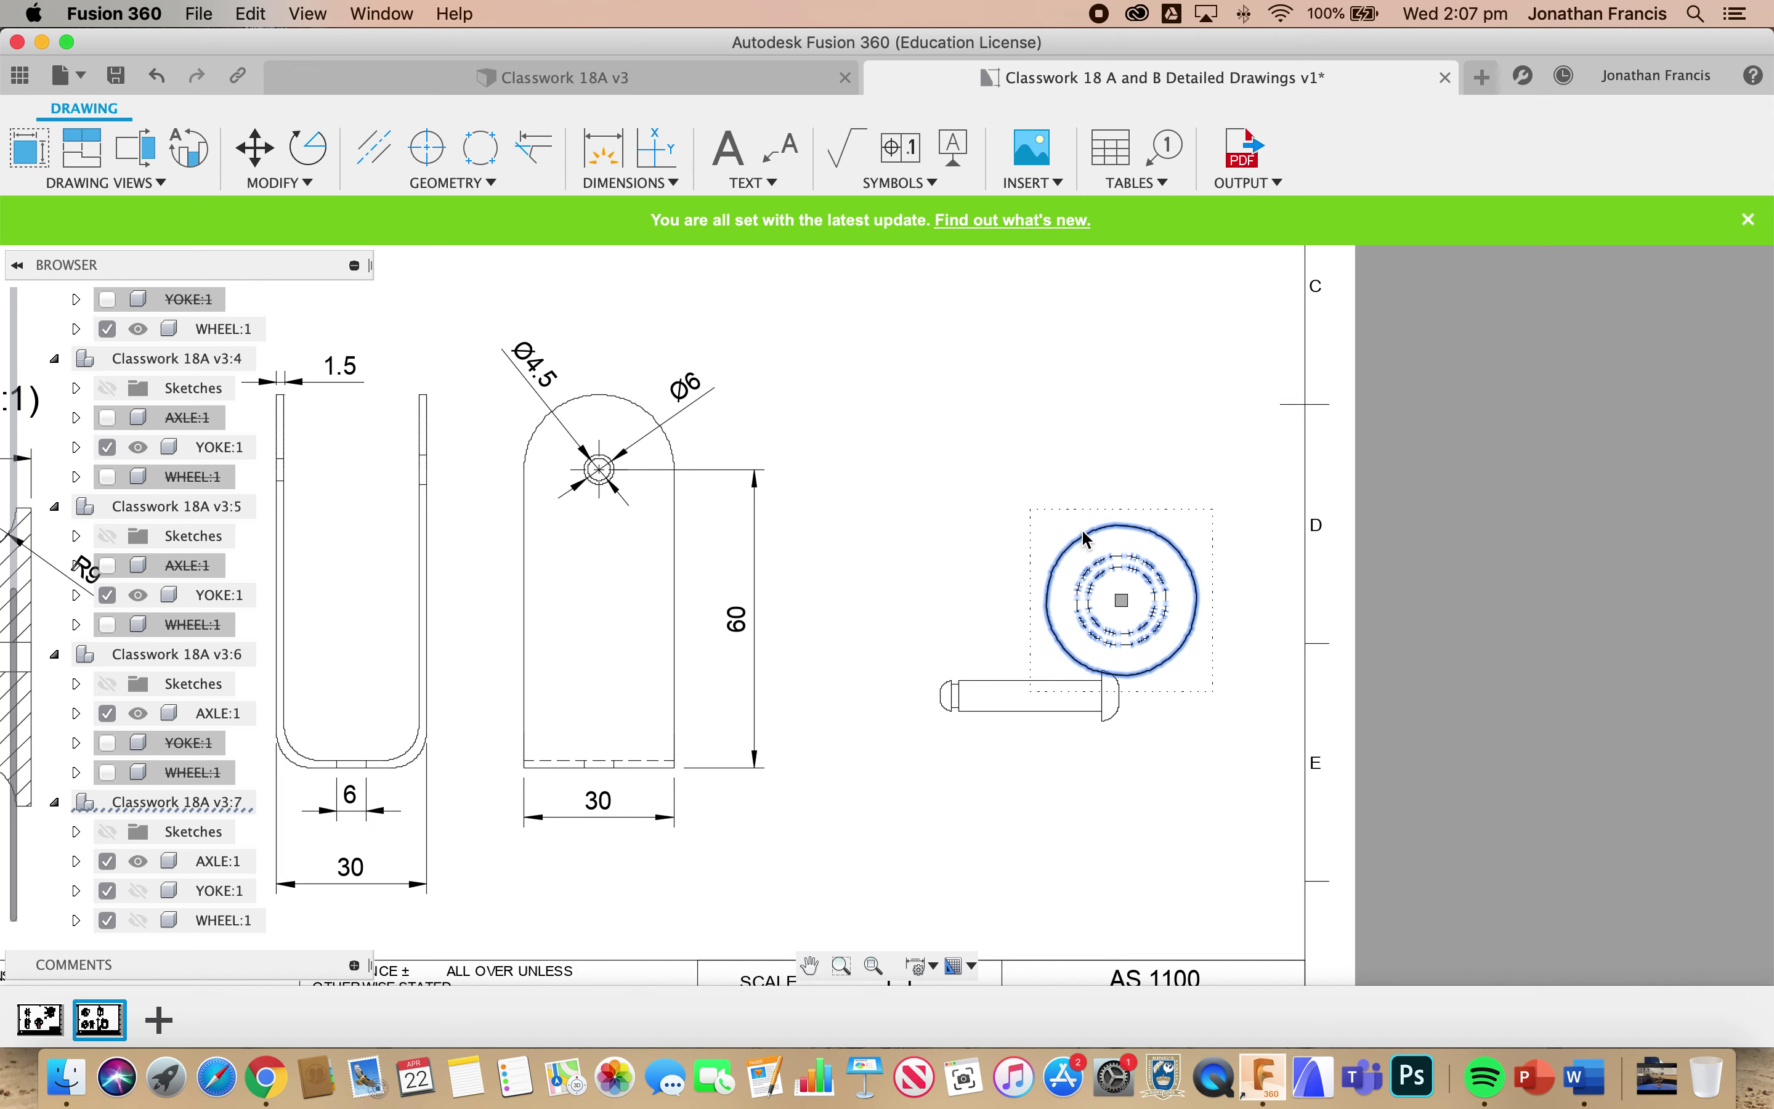
- Move the axle's front view down so it sits clear below the enlarged end view
left_click(1053, 765)
left_click(1057, 705)
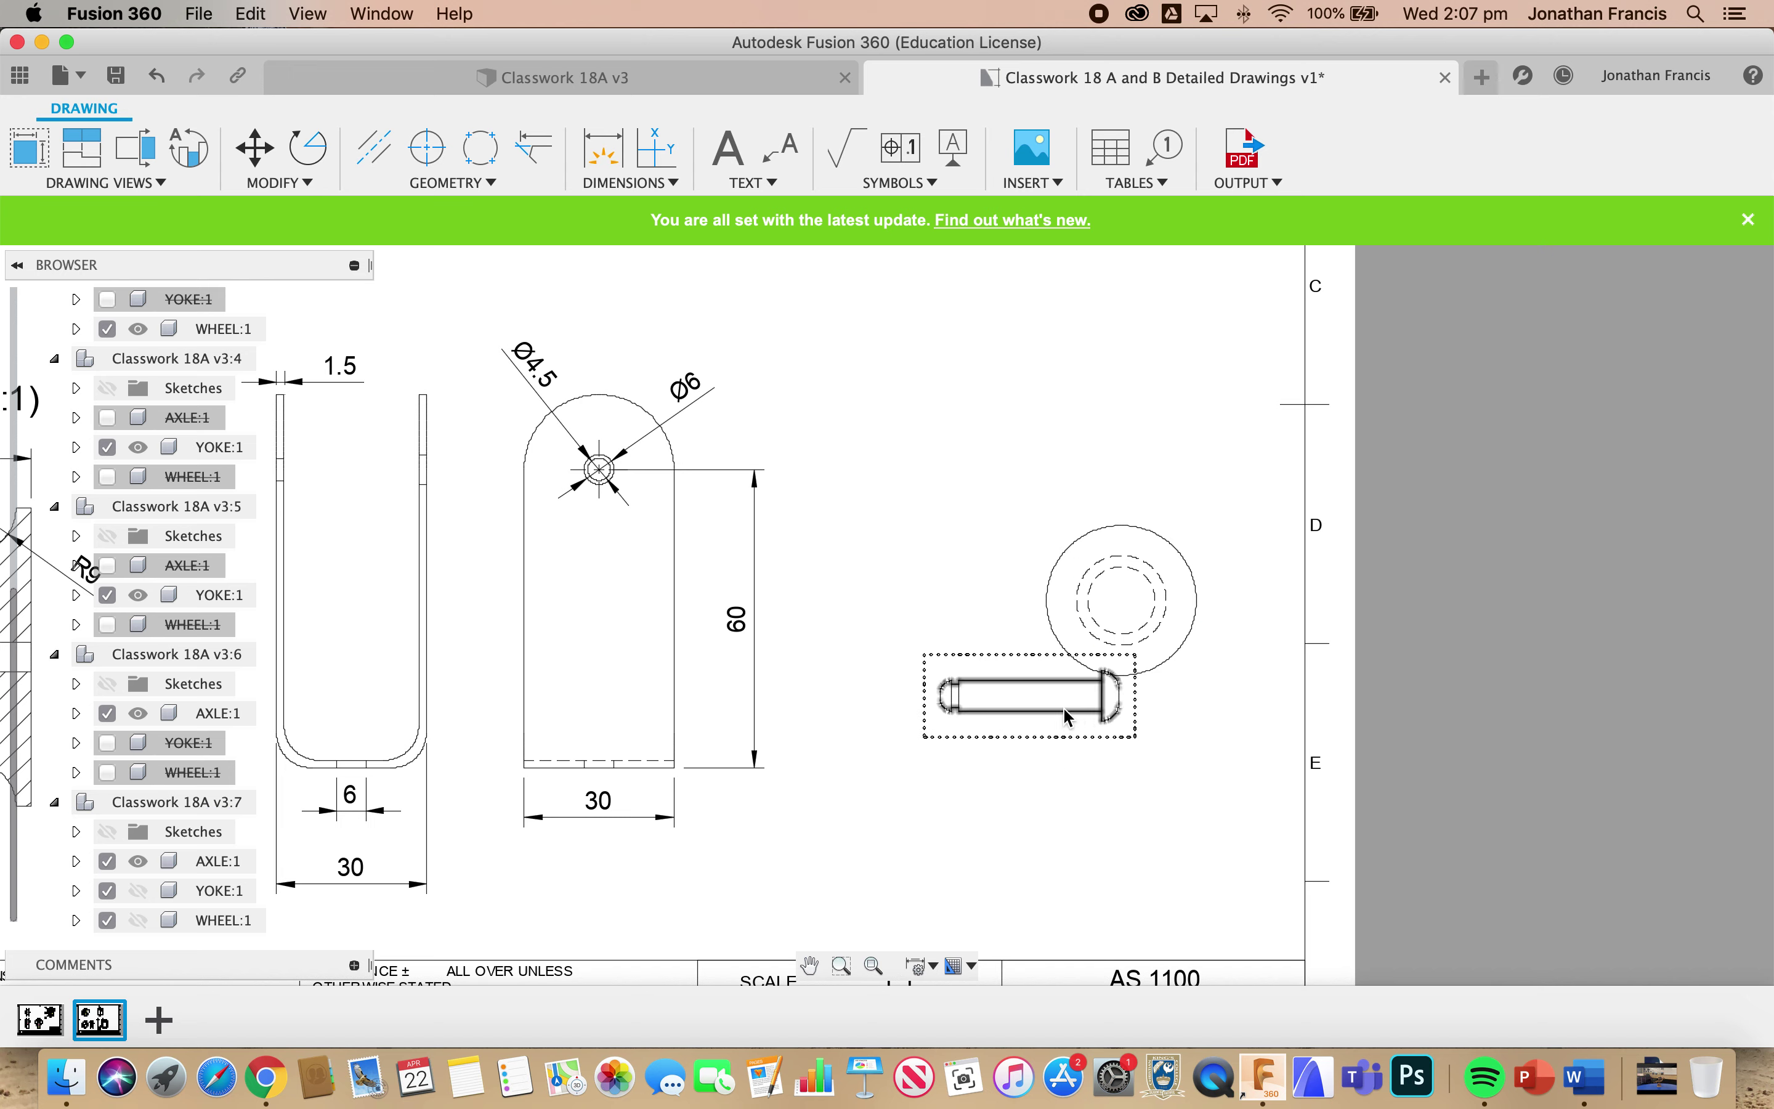
left_click_drag(1033, 701, 1033, 744)
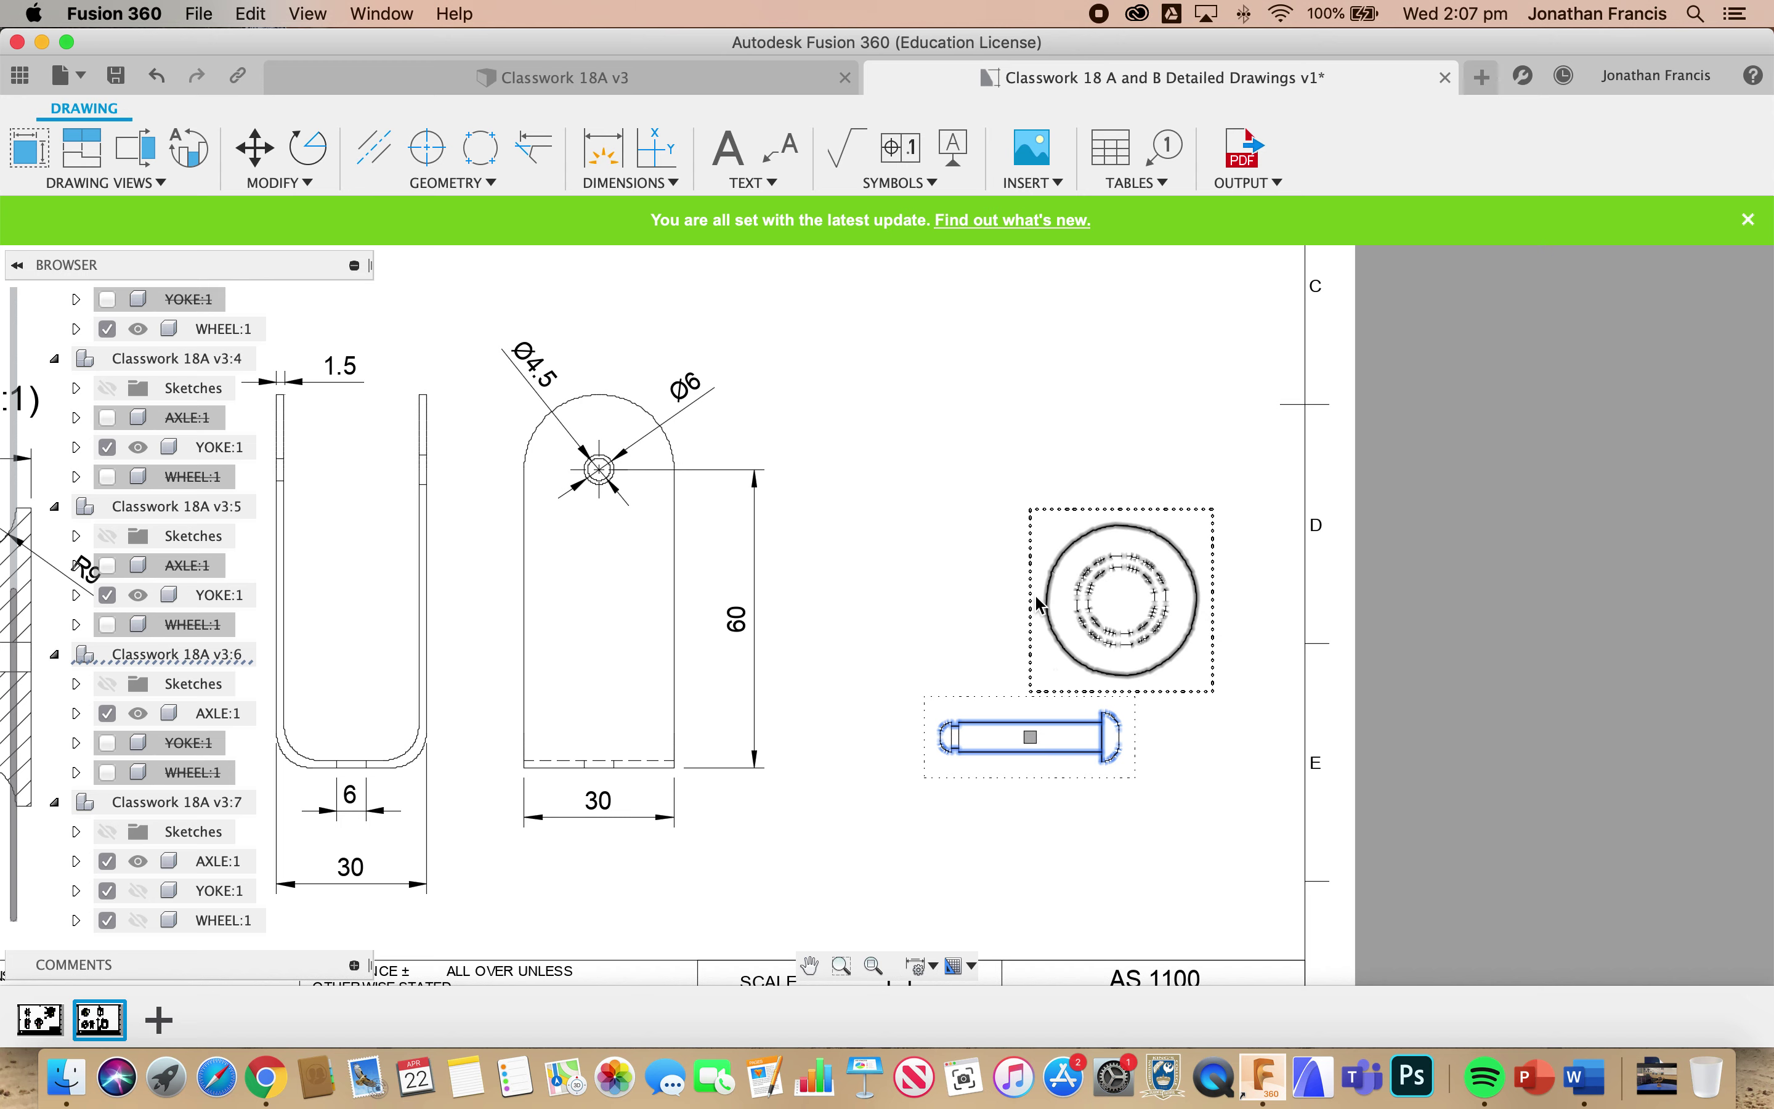
left_click(1028, 677)
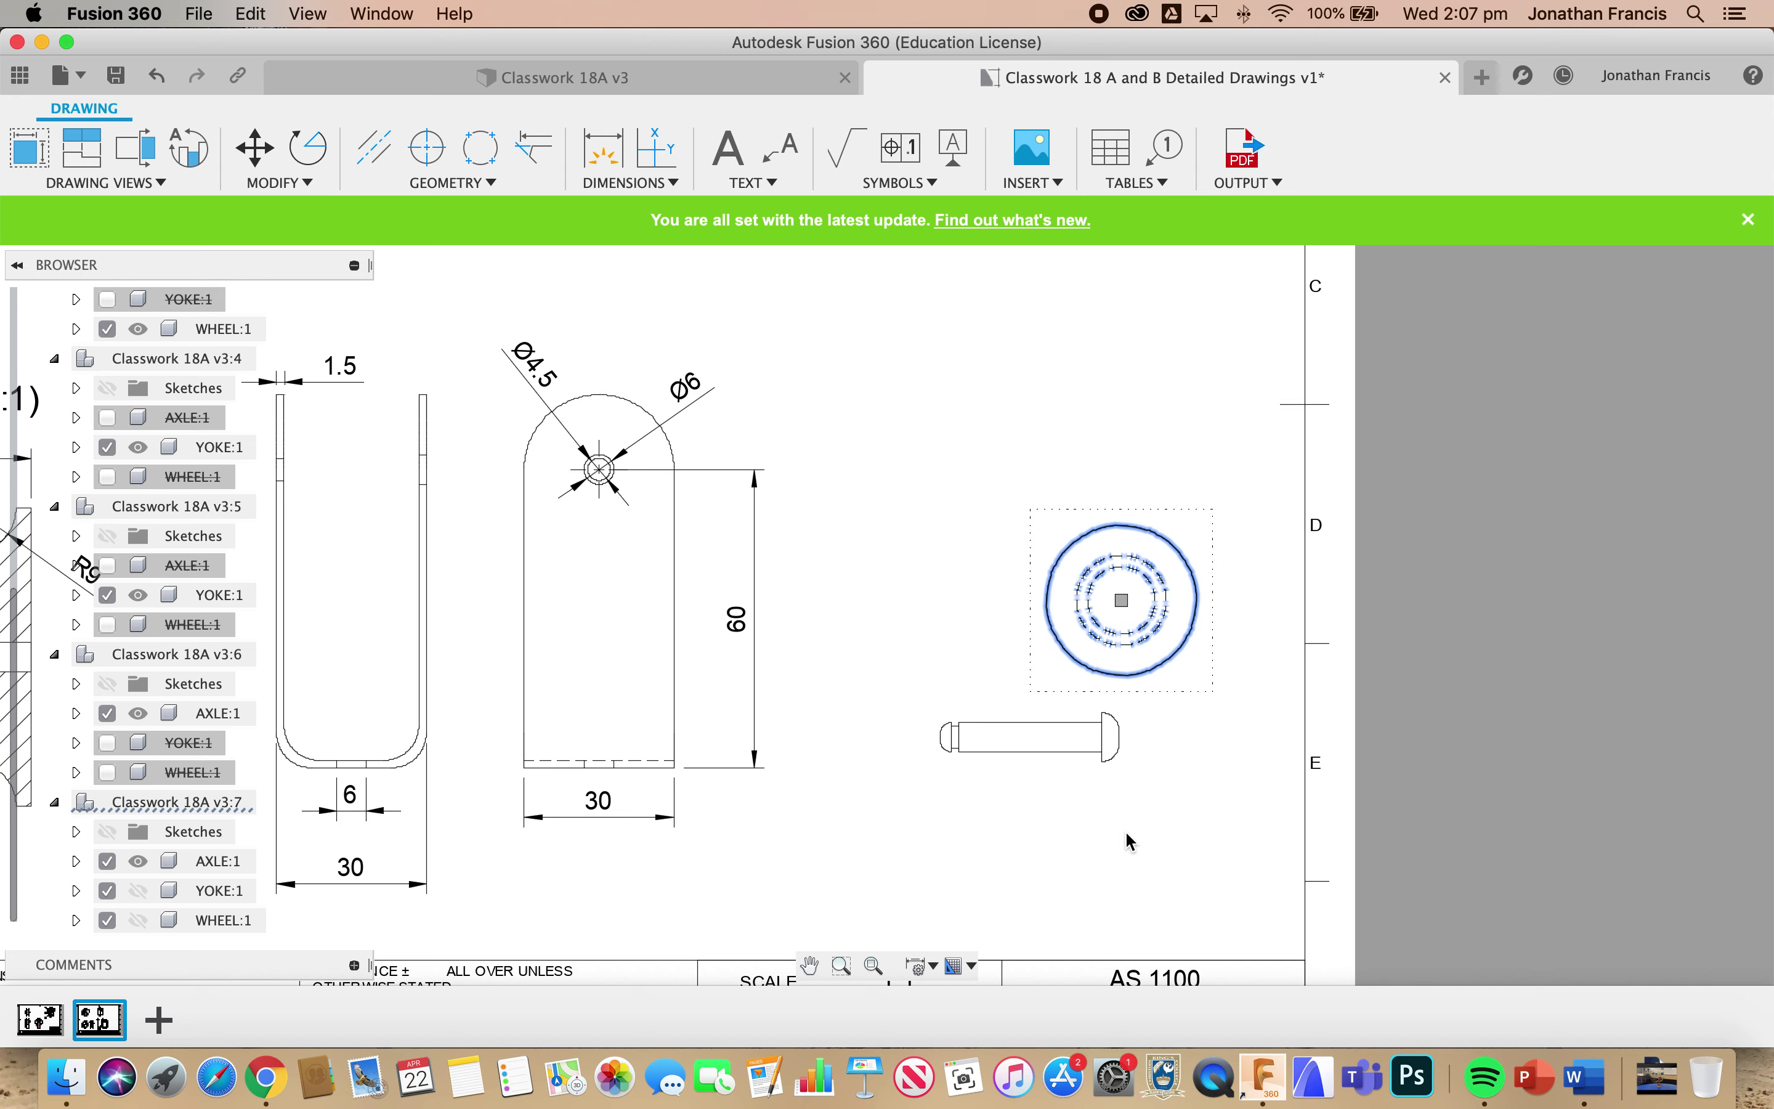
- Add a radius dimension to the rounded head in the axle's front view, placed to its lower right
left_click(574, 184)
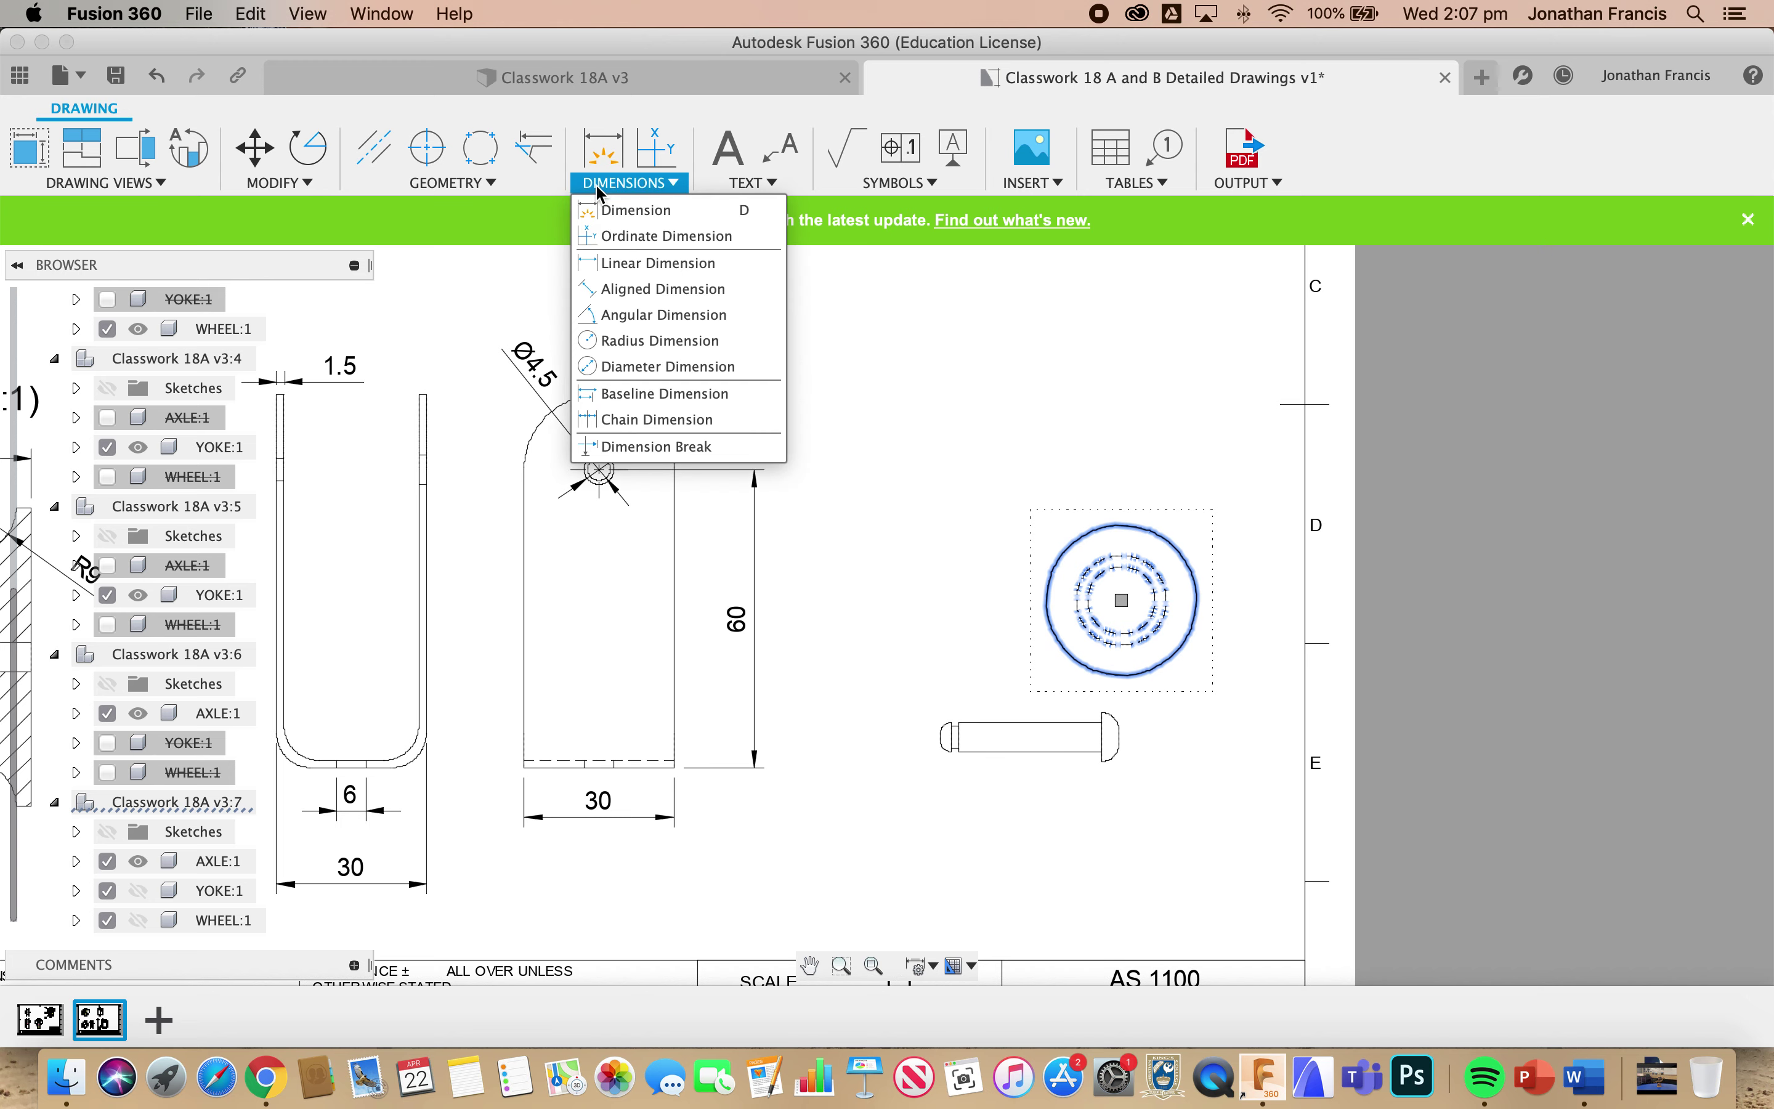
left_click(667, 366)
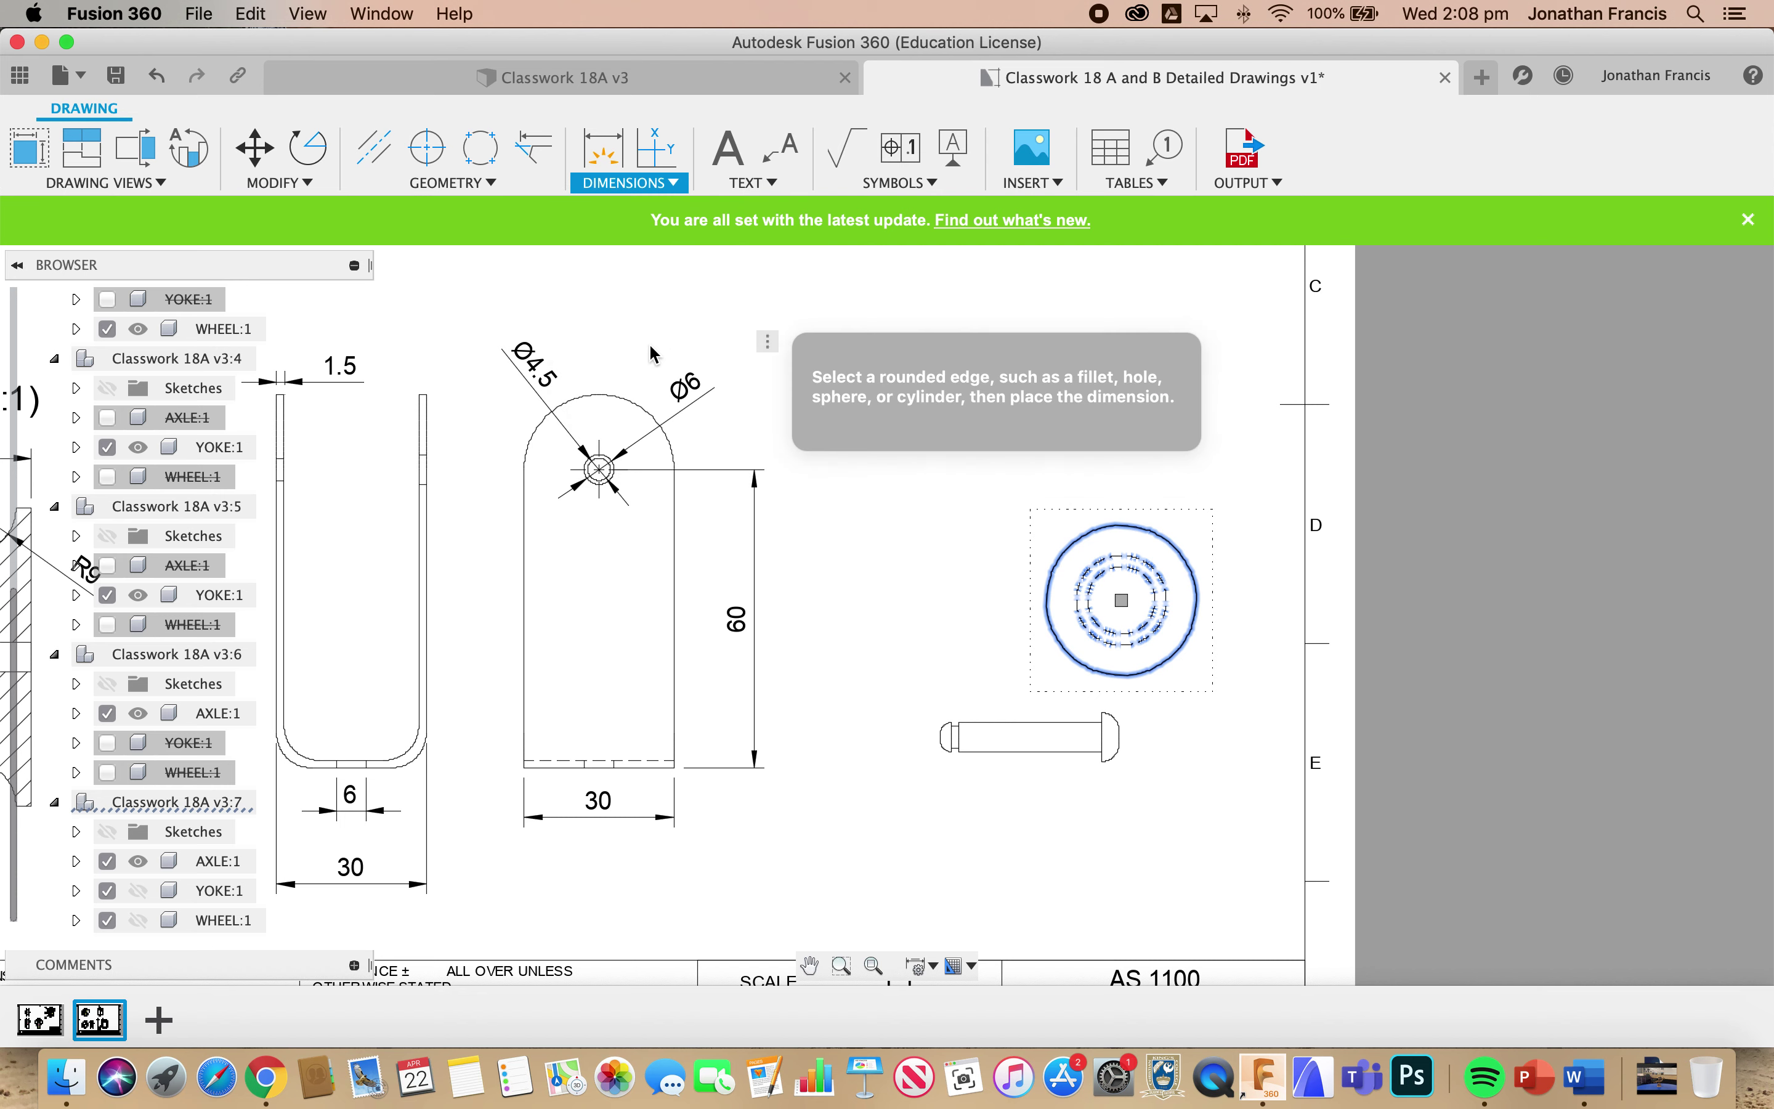
left_click(1118, 764)
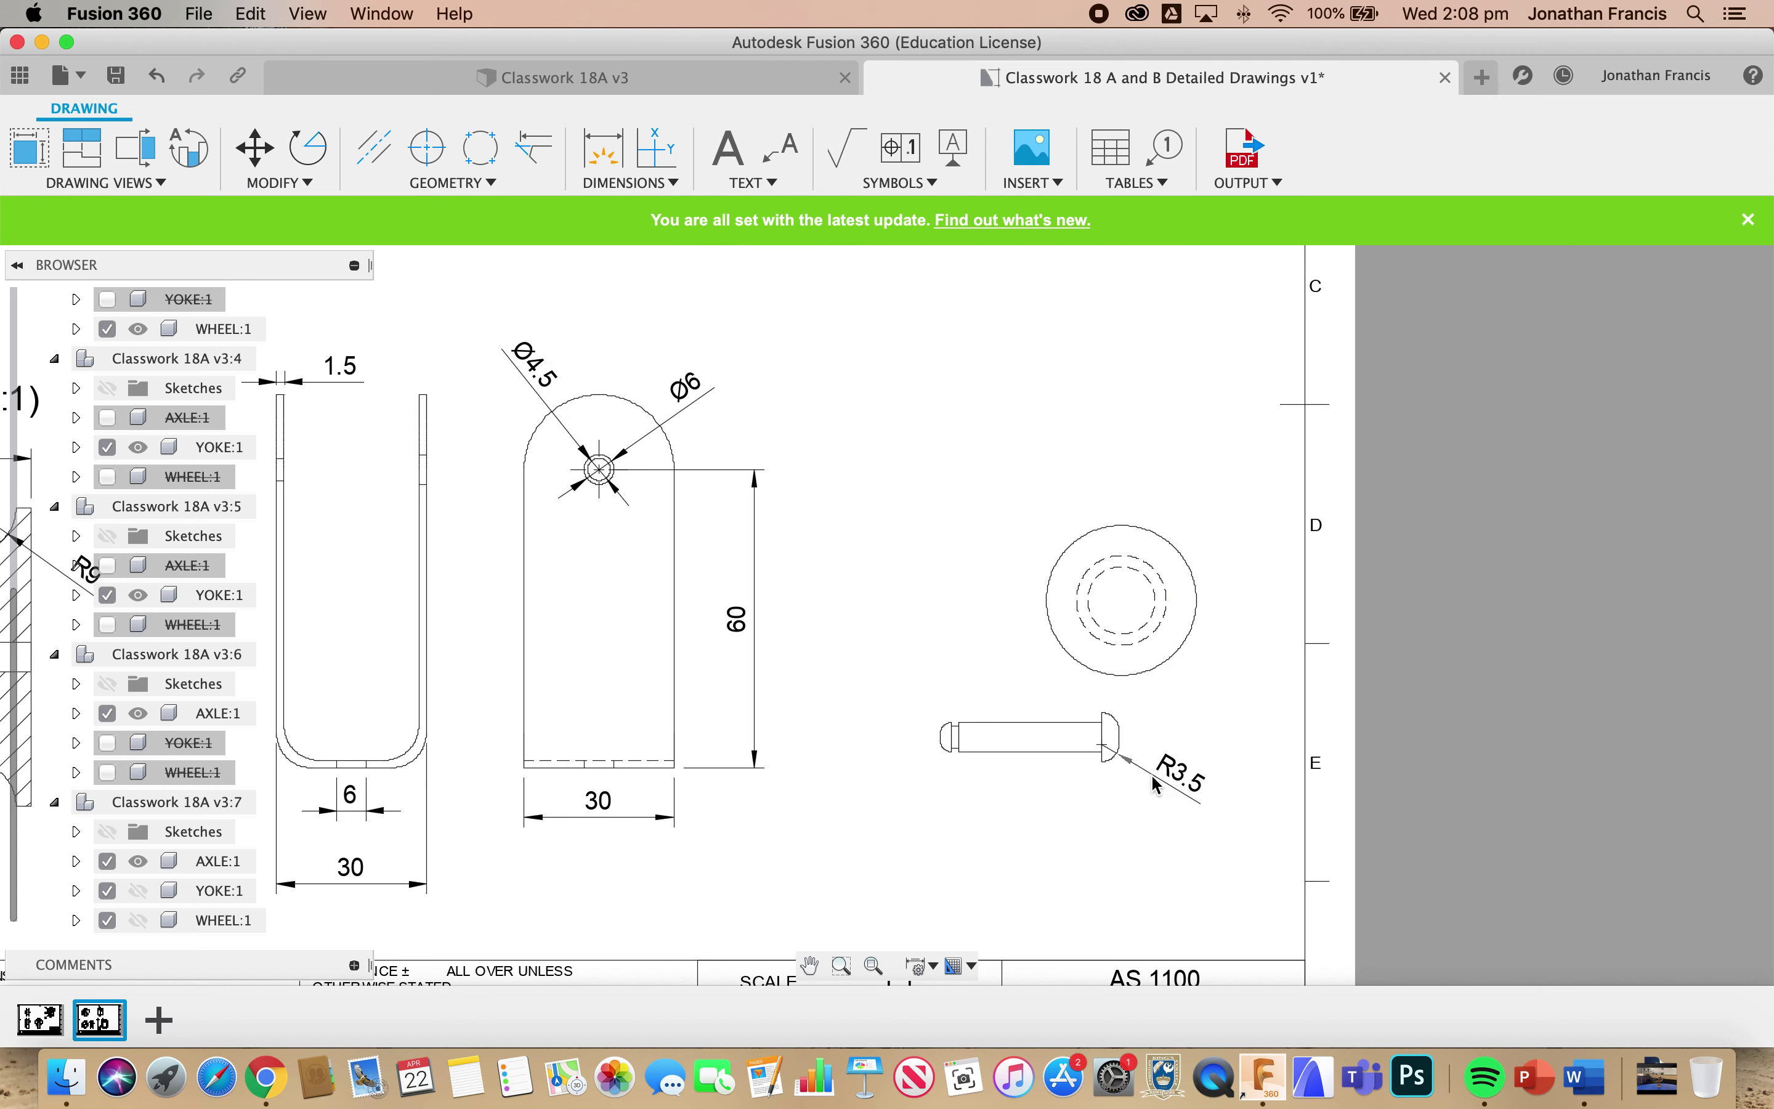
left_click(1162, 783)
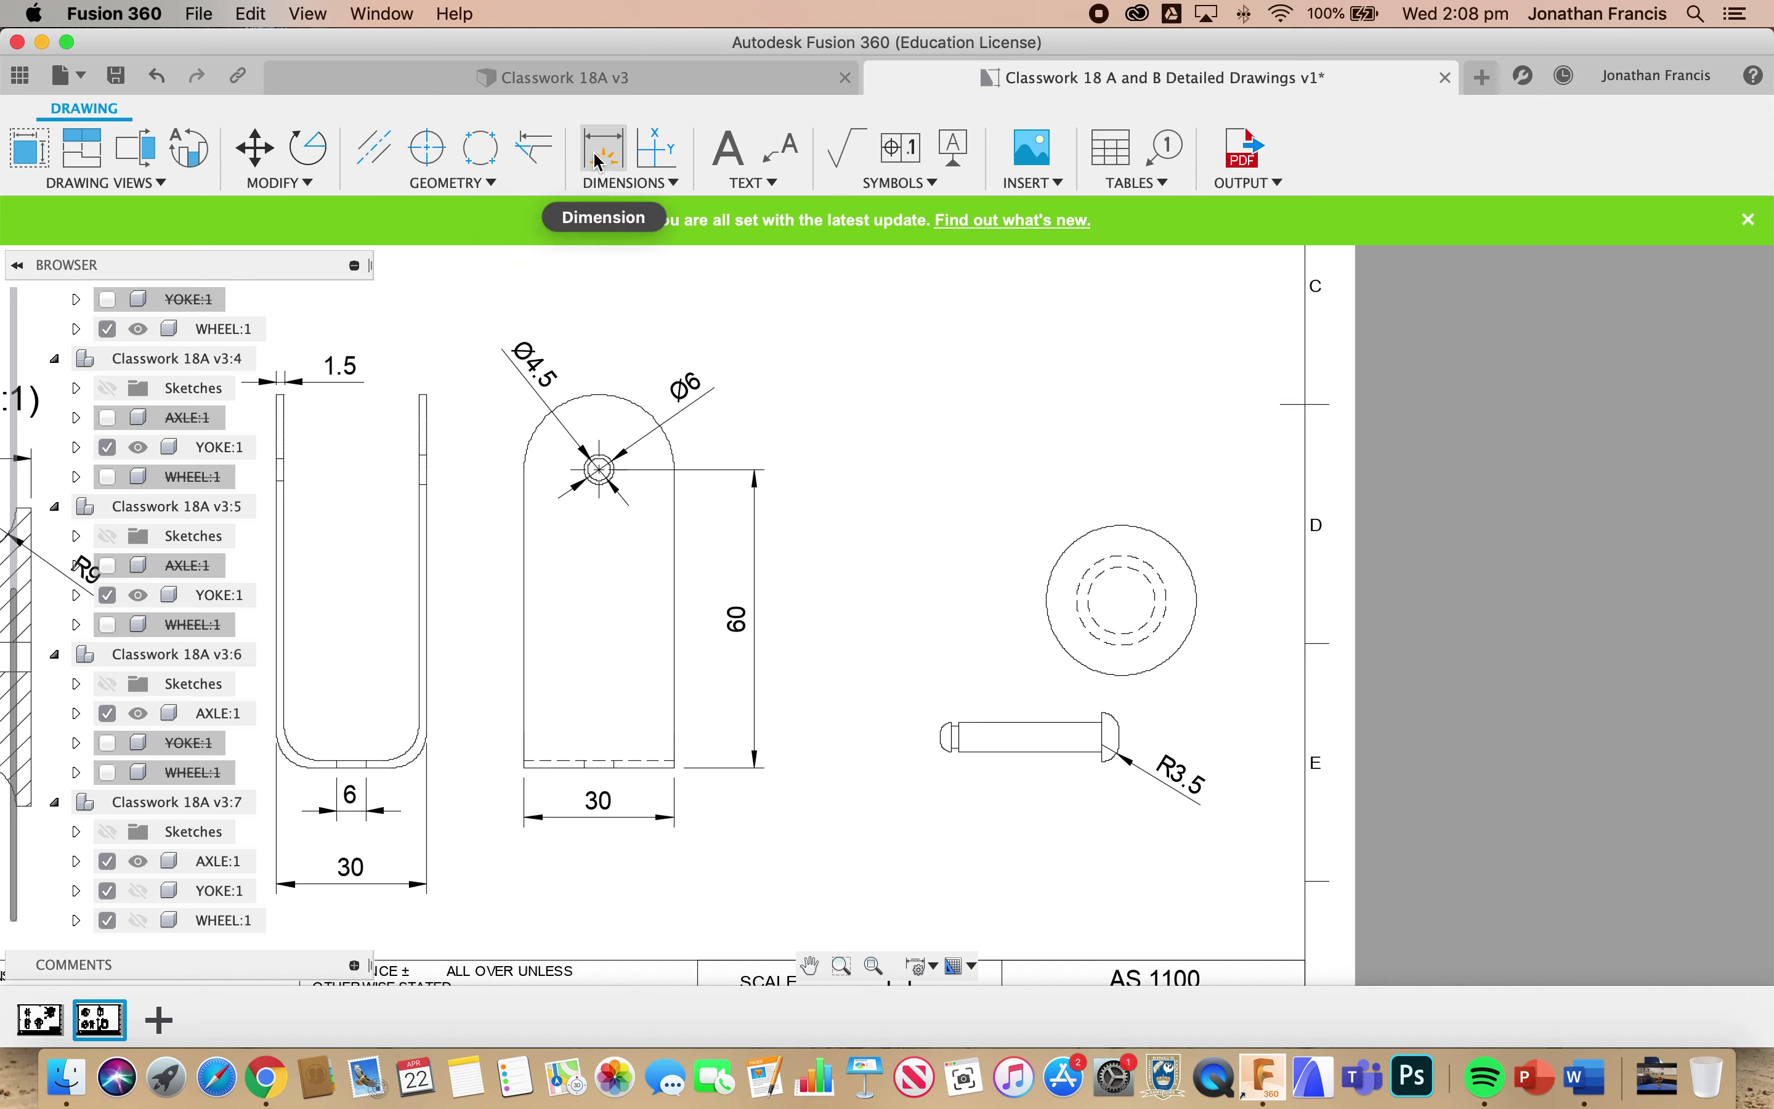
- Add a diameter dimension to the outer circle of the axle's end view, placed to its upper right
left_click(609, 183)
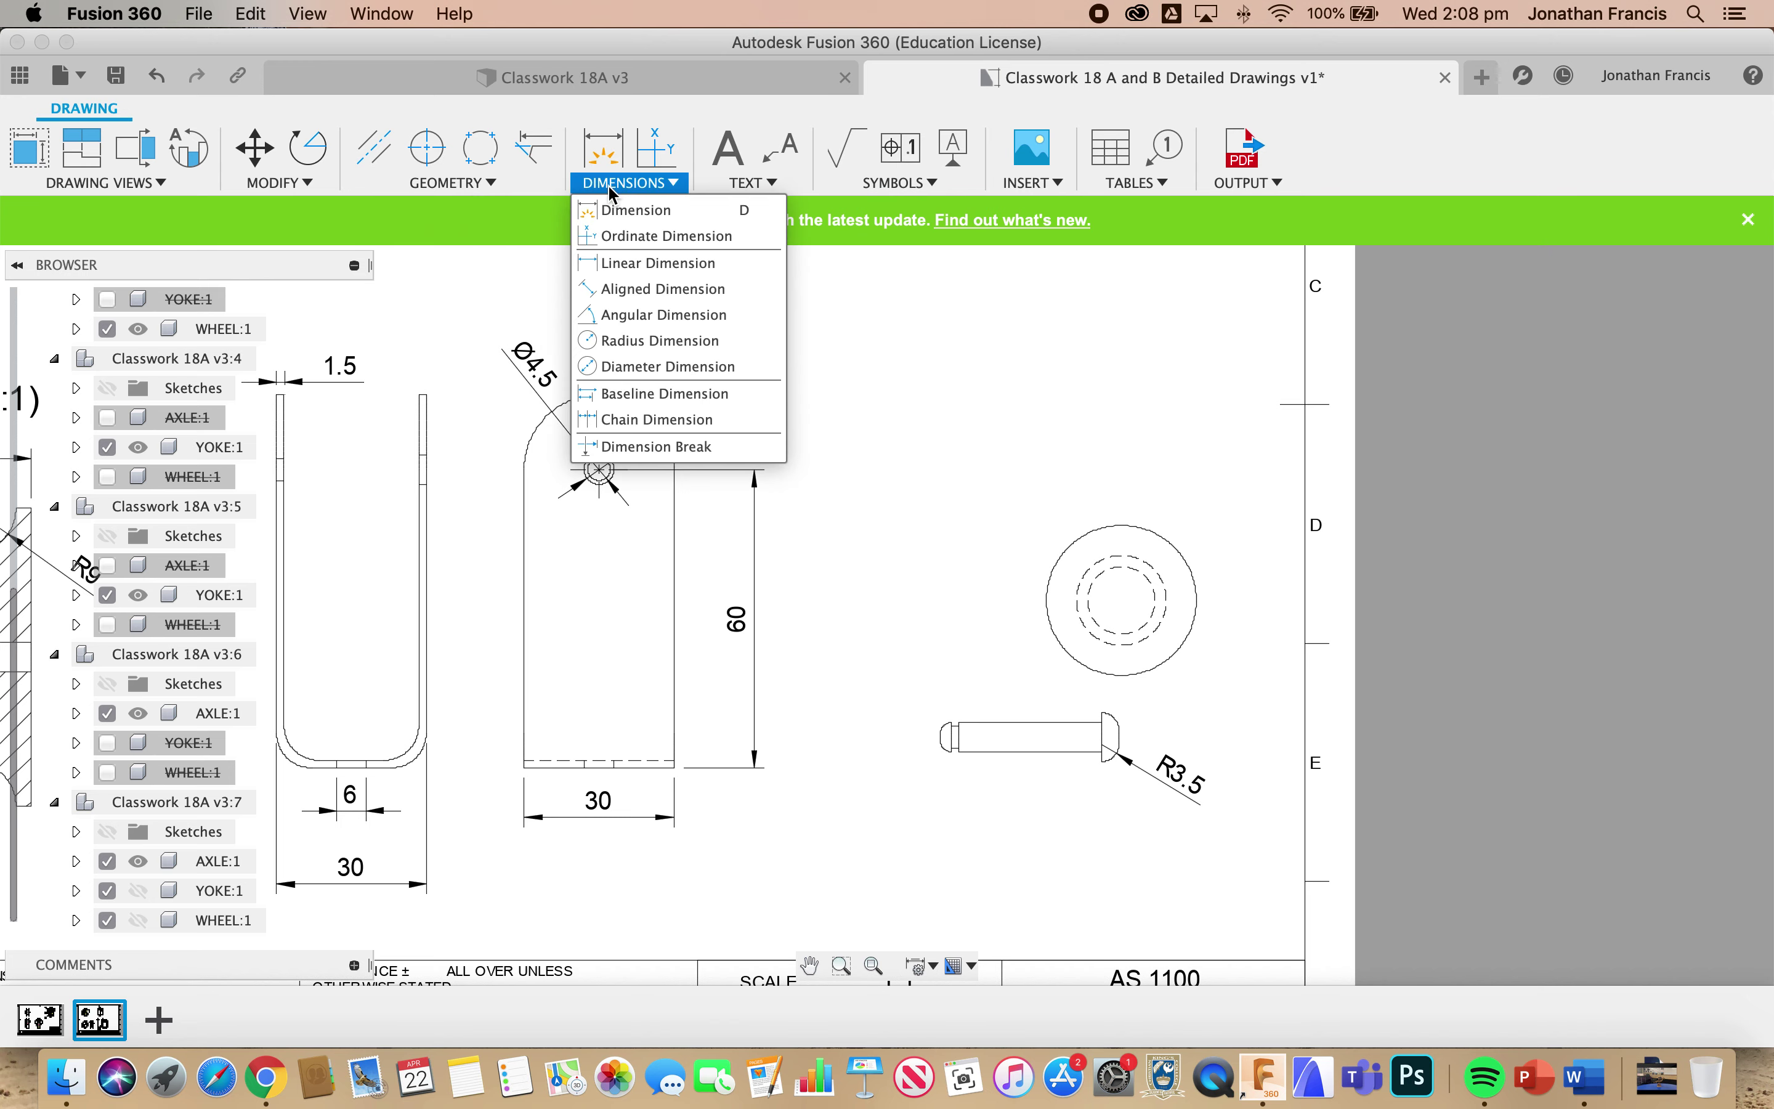
left_click(682, 366)
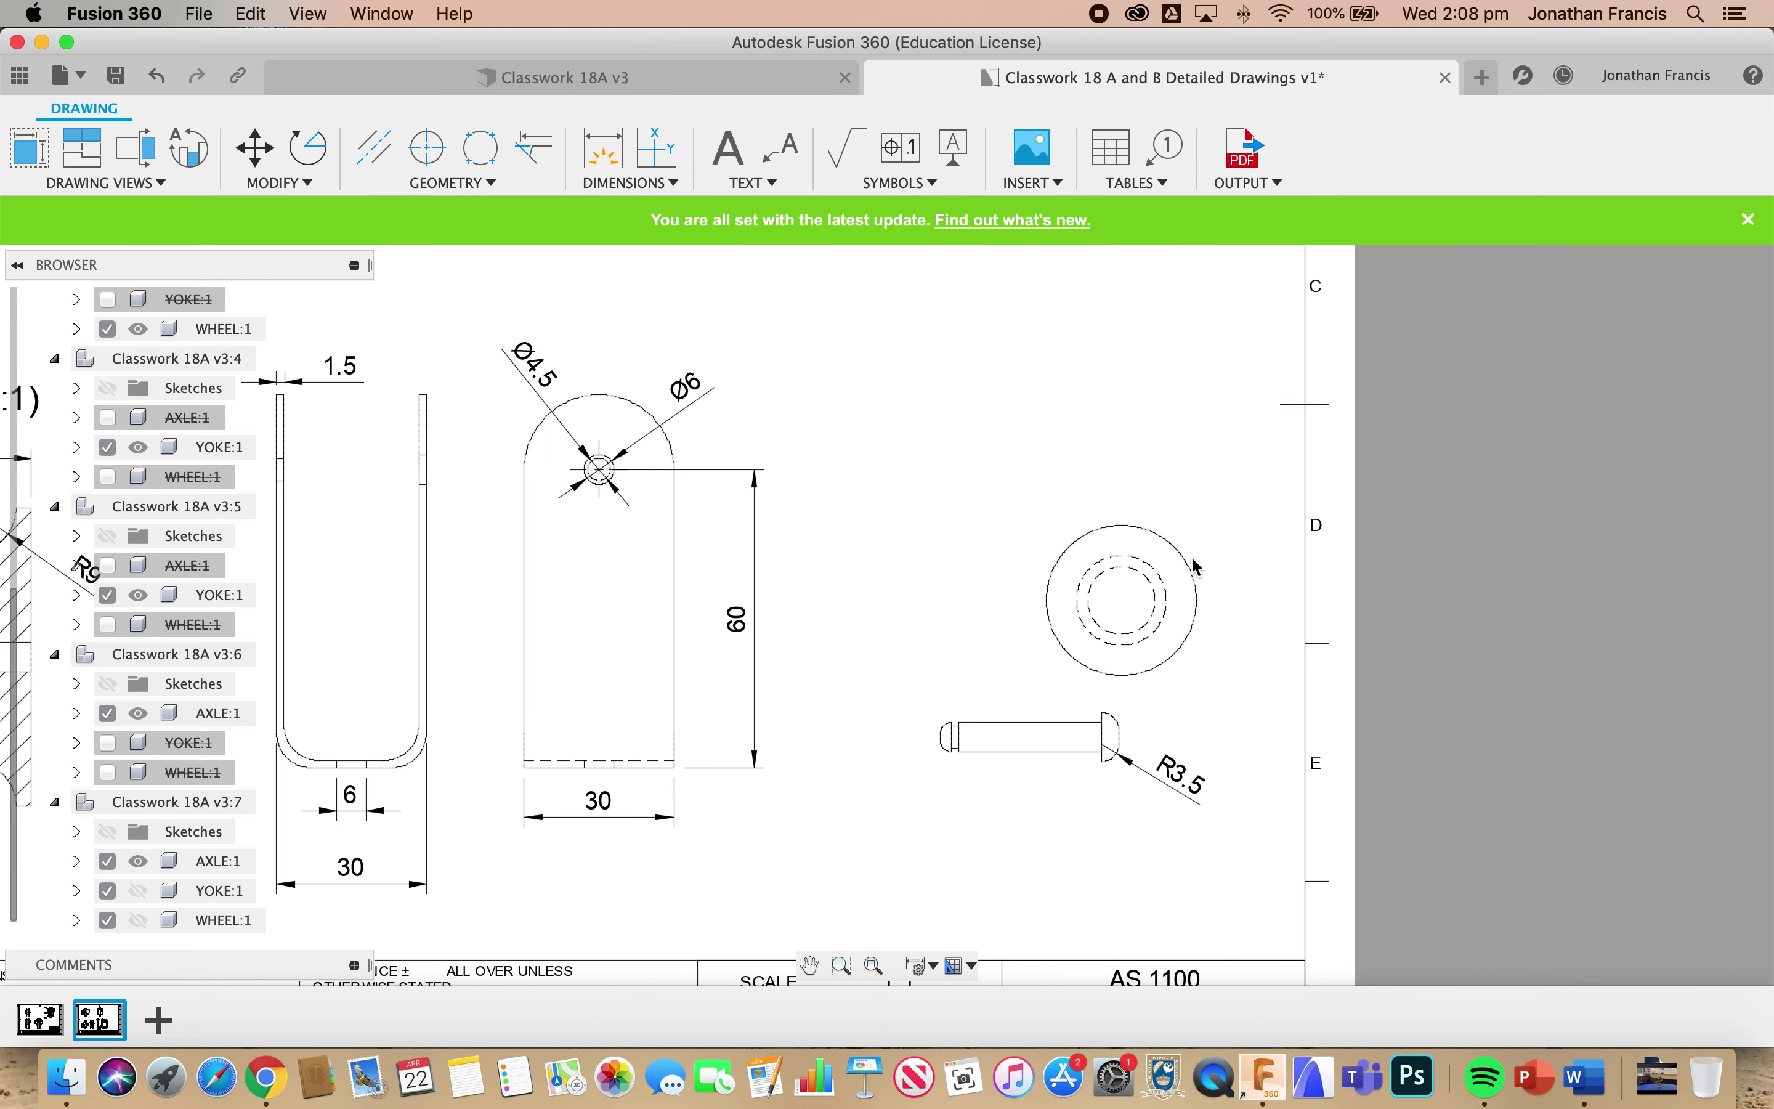
left_click(1193, 558)
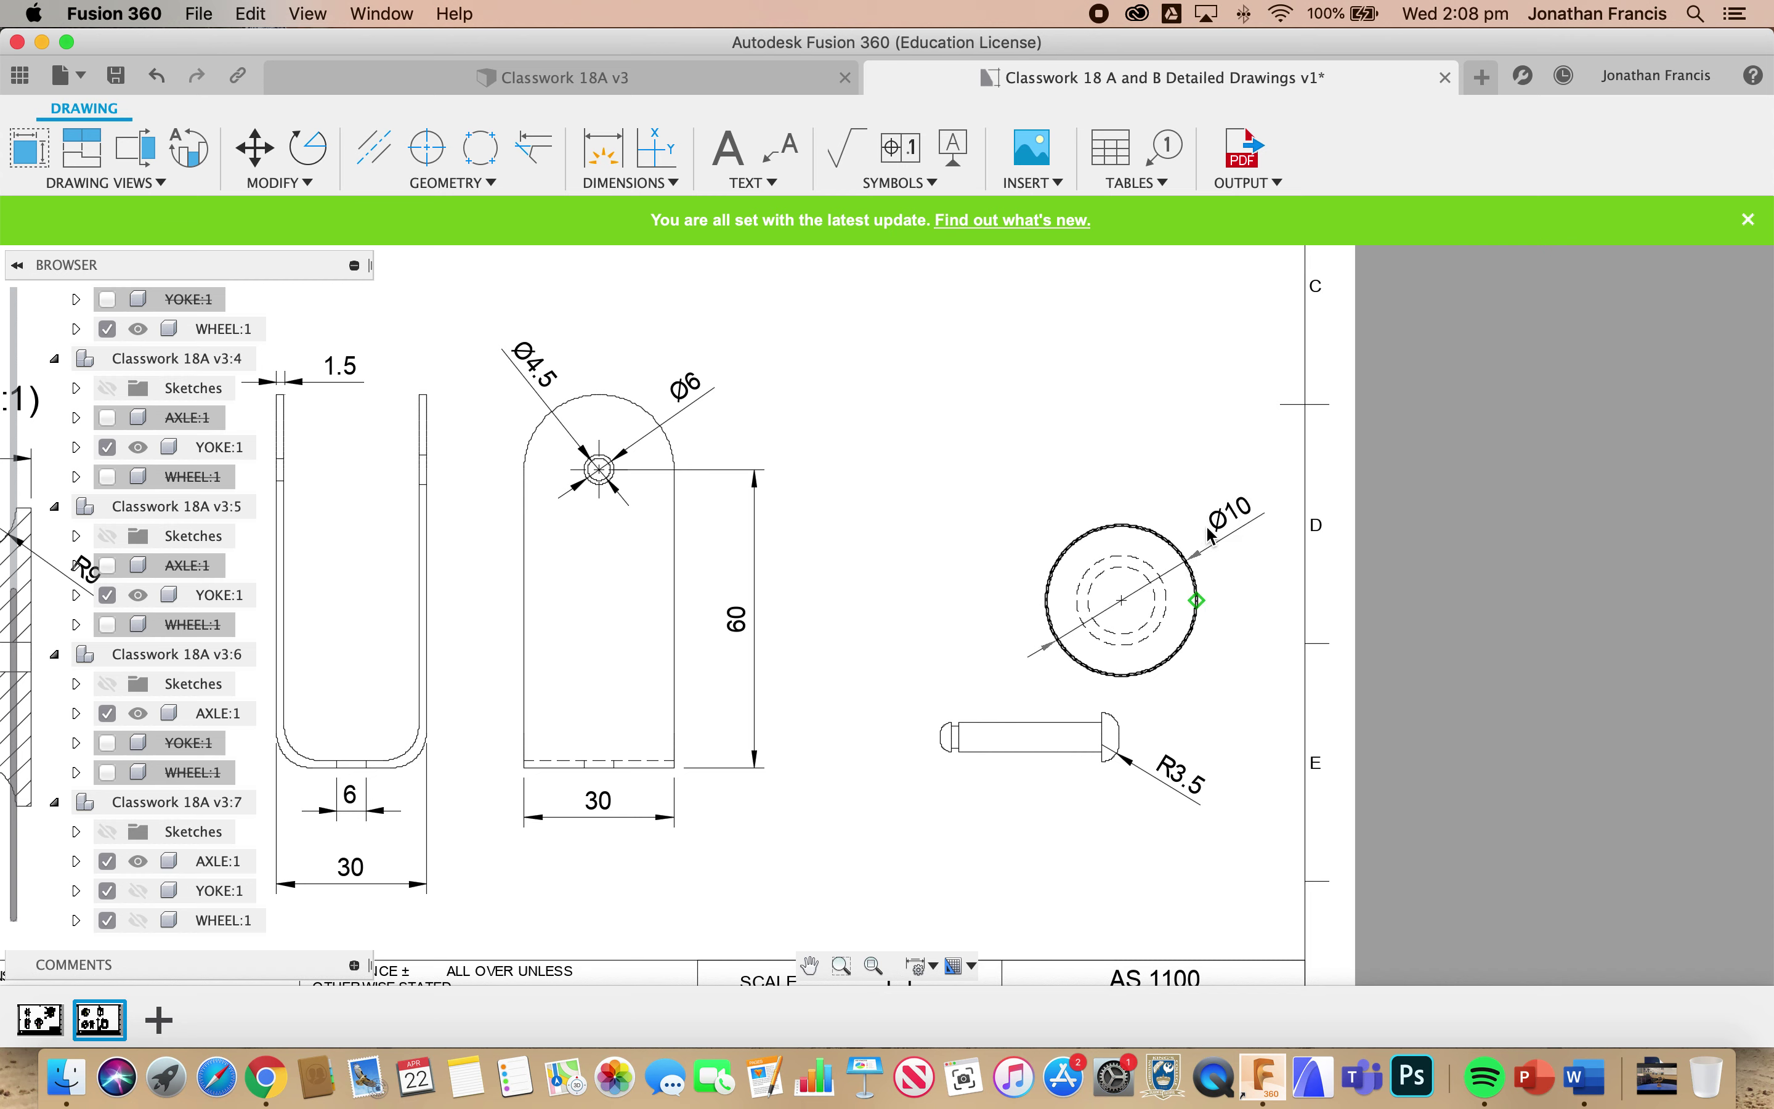
left_click(1213, 515)
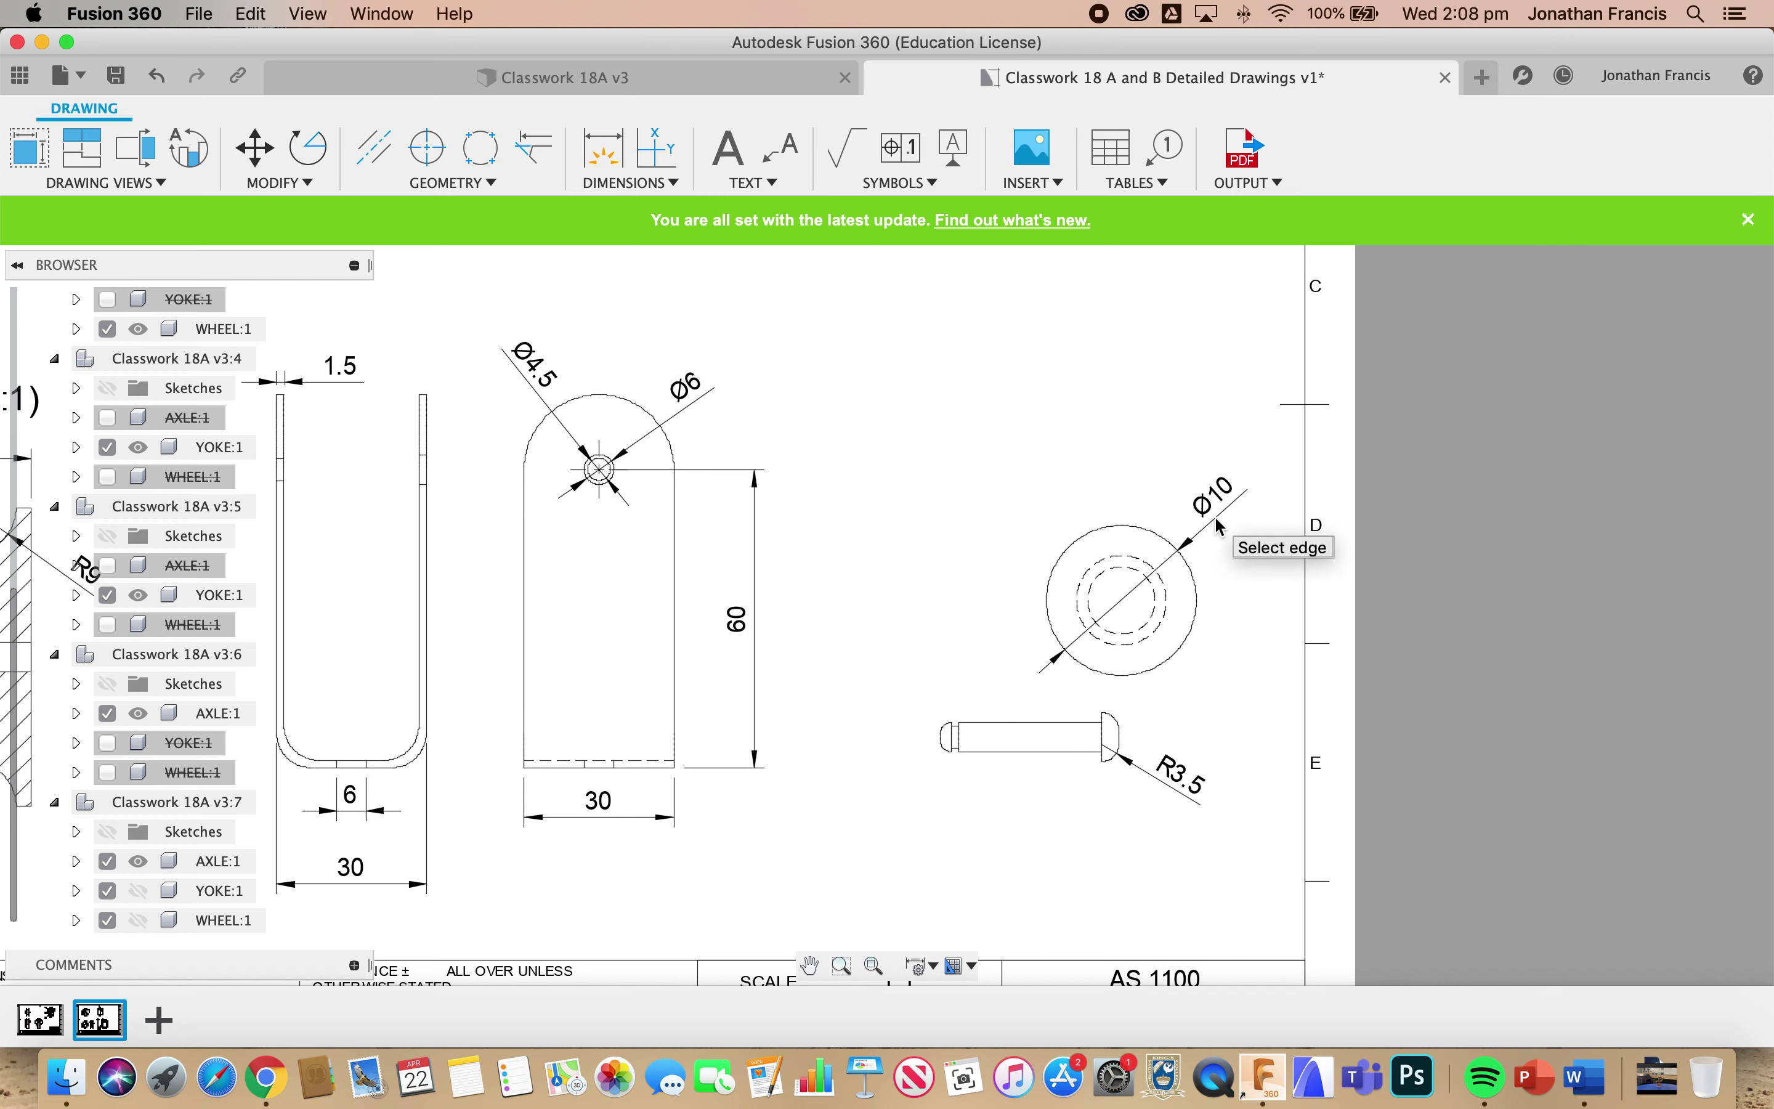
- Add diameter dimensions to the two hidden circles in the axle's end view, placed to its right below the outer diameter
left_click(1135, 562)
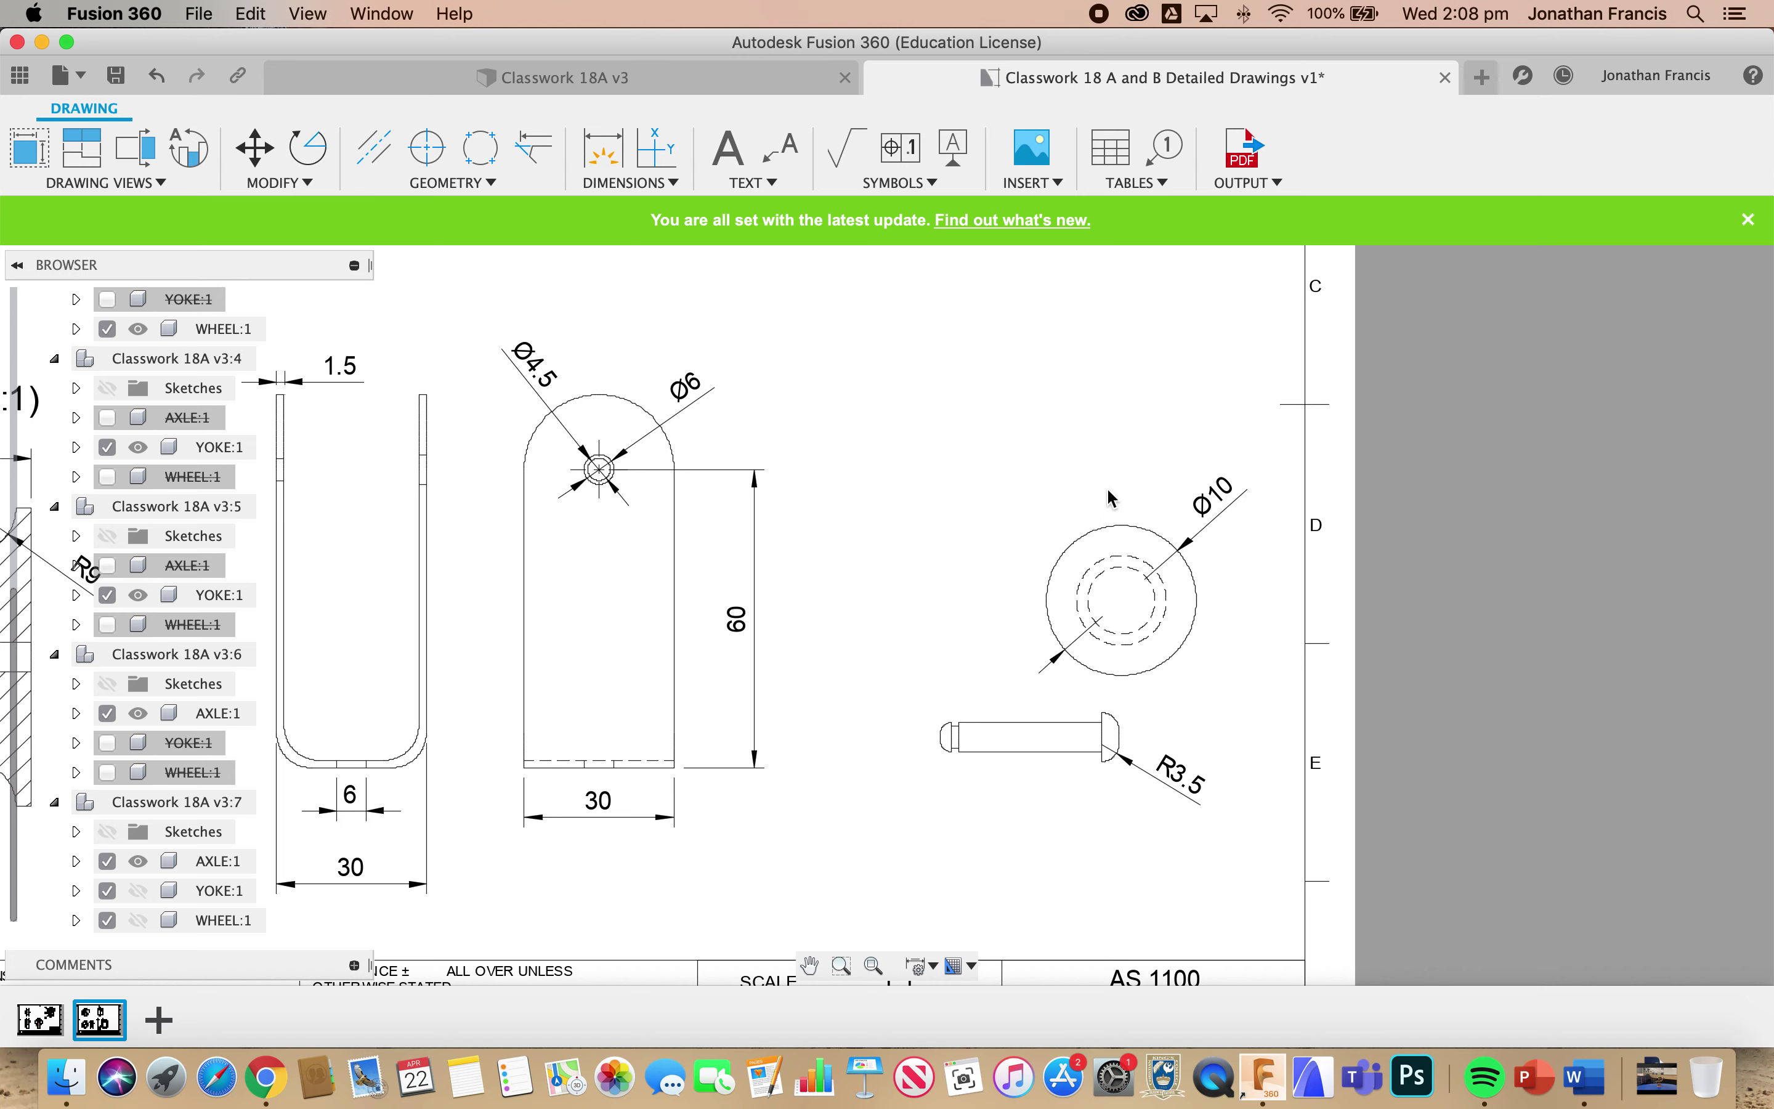
left_click(1251, 562)
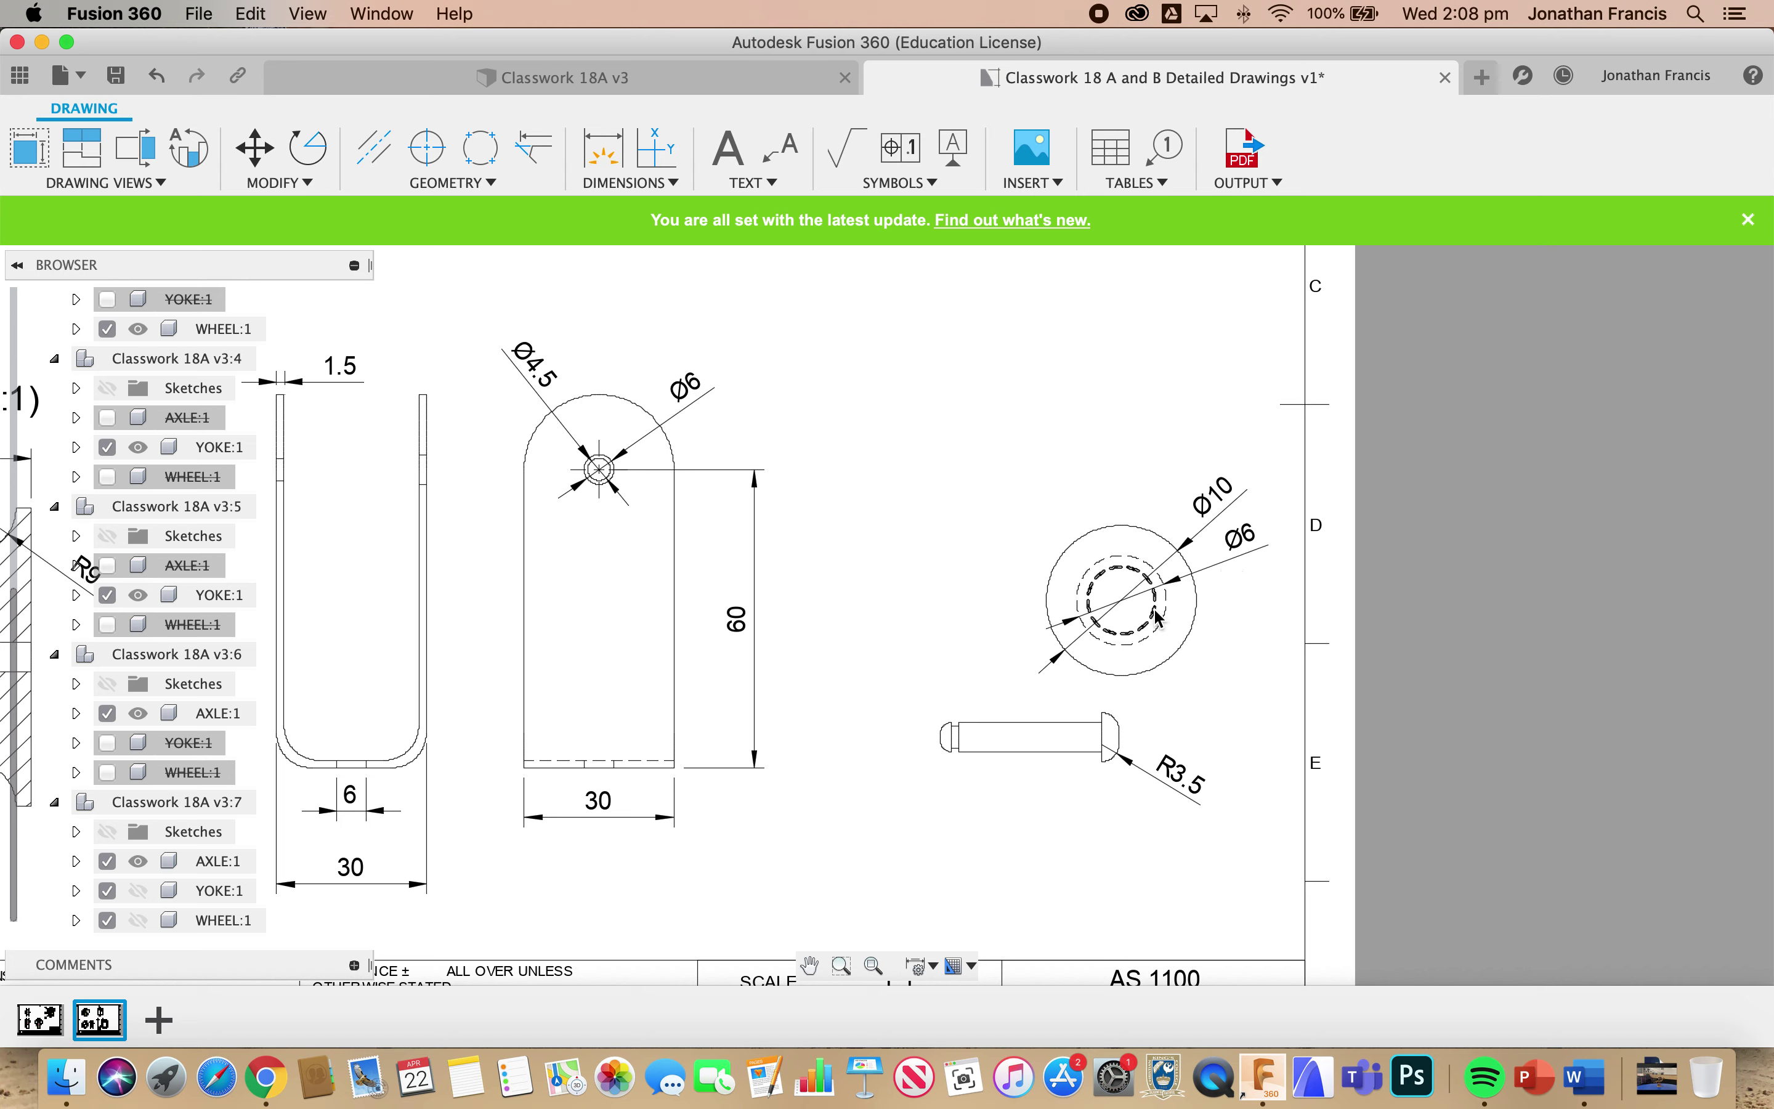
left_click(1154, 616)
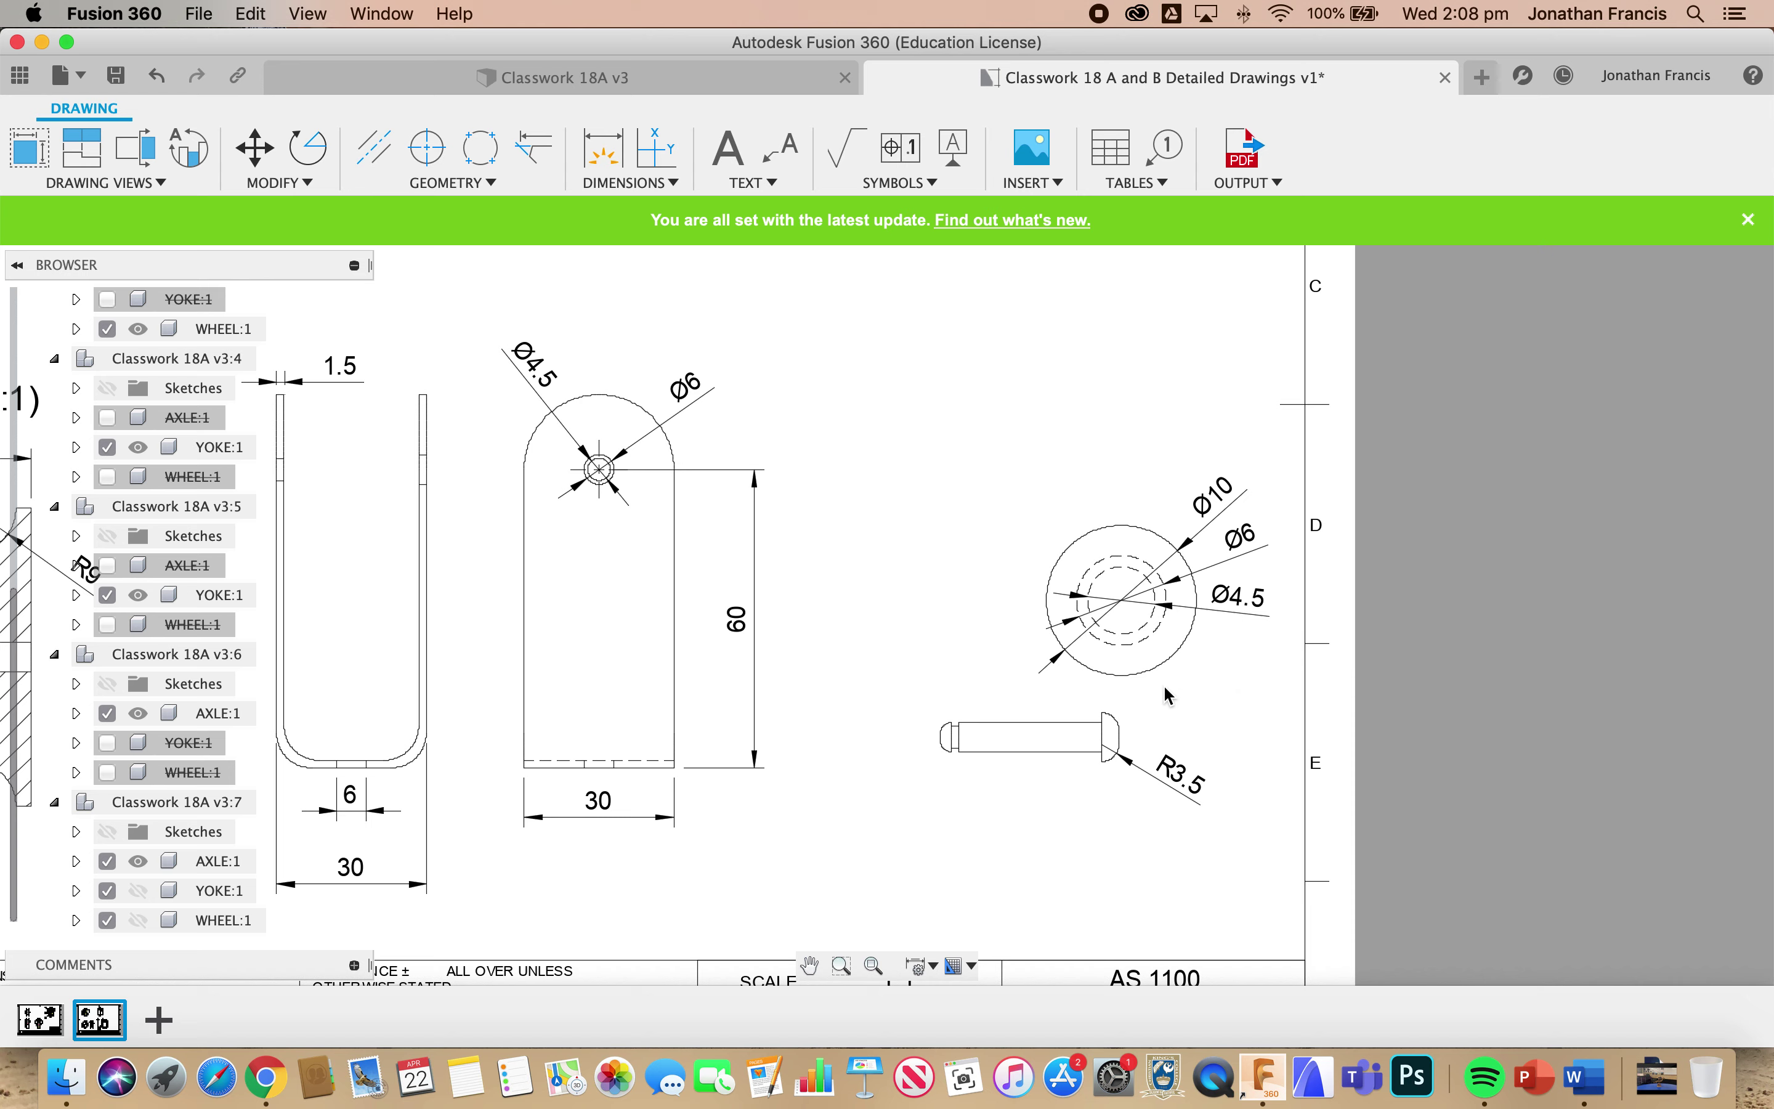
- Dimension the axle's shank length in its front view, from the head's inner edge to the groove, placed above the view
left_click(602, 150)
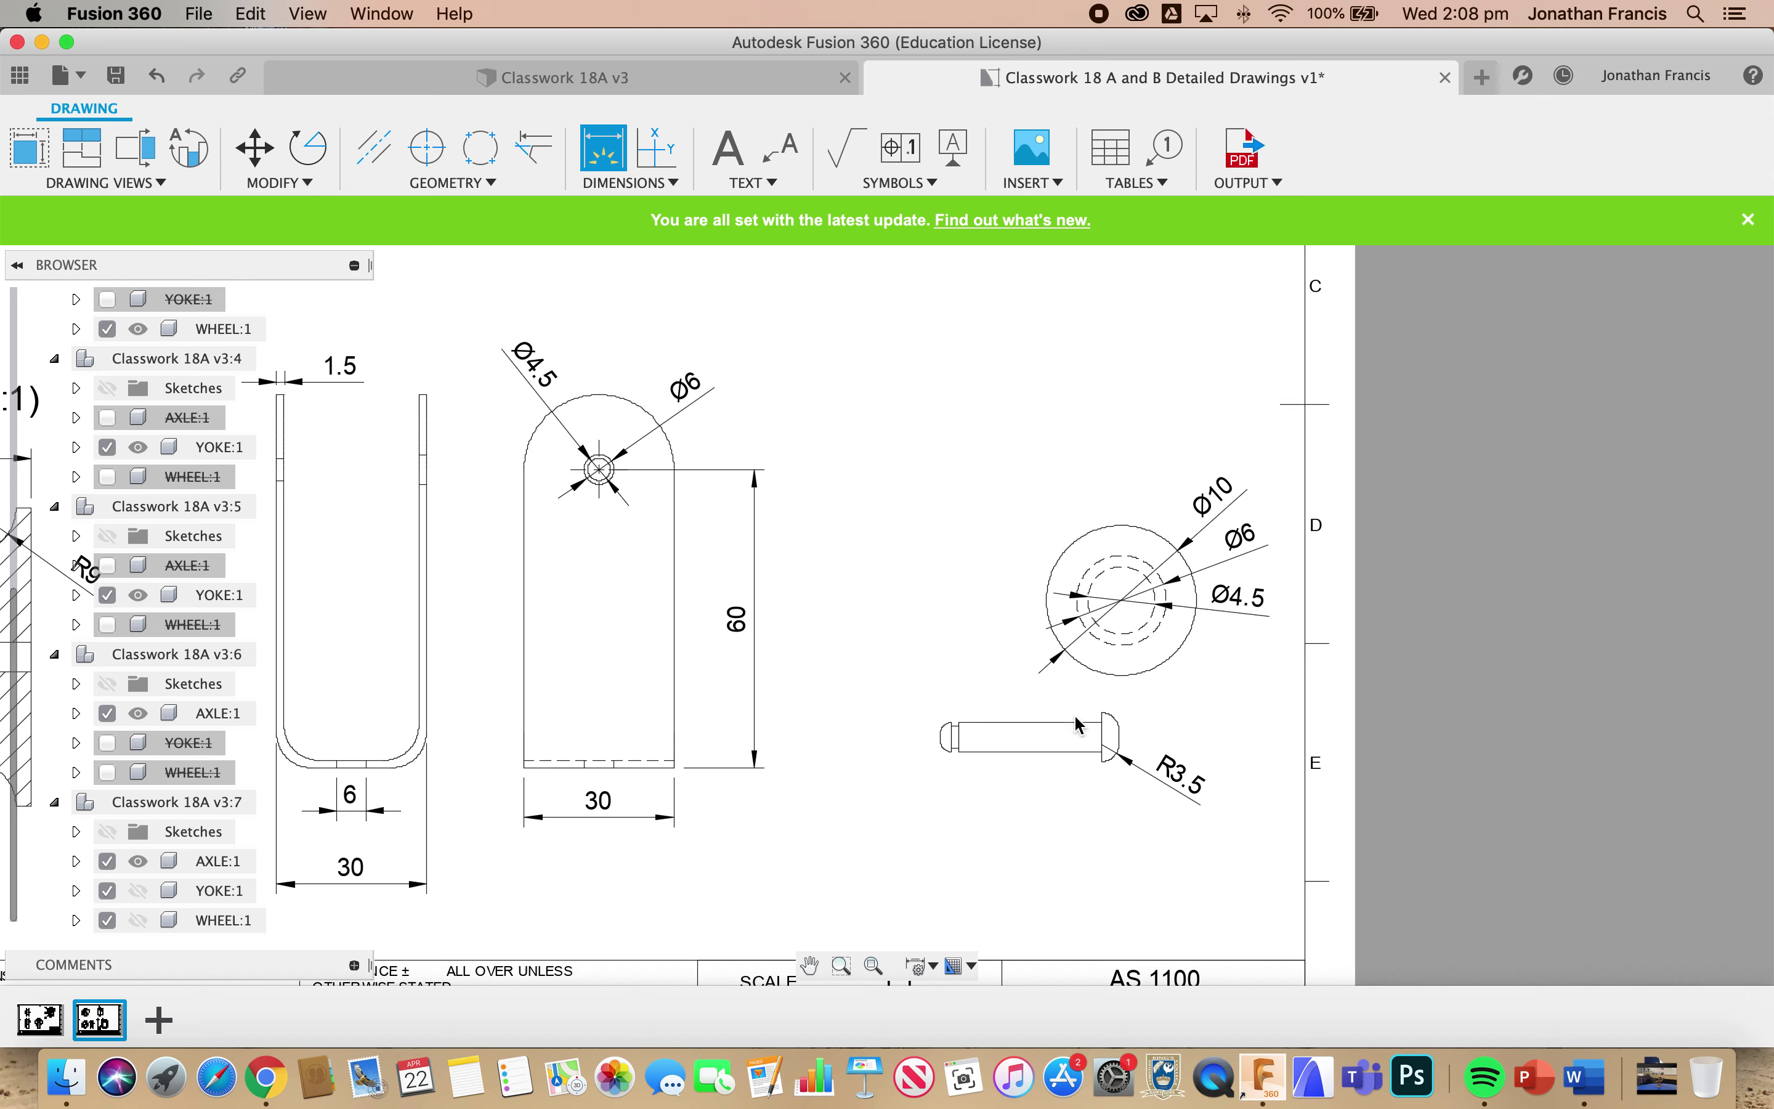
left_click(1103, 739)
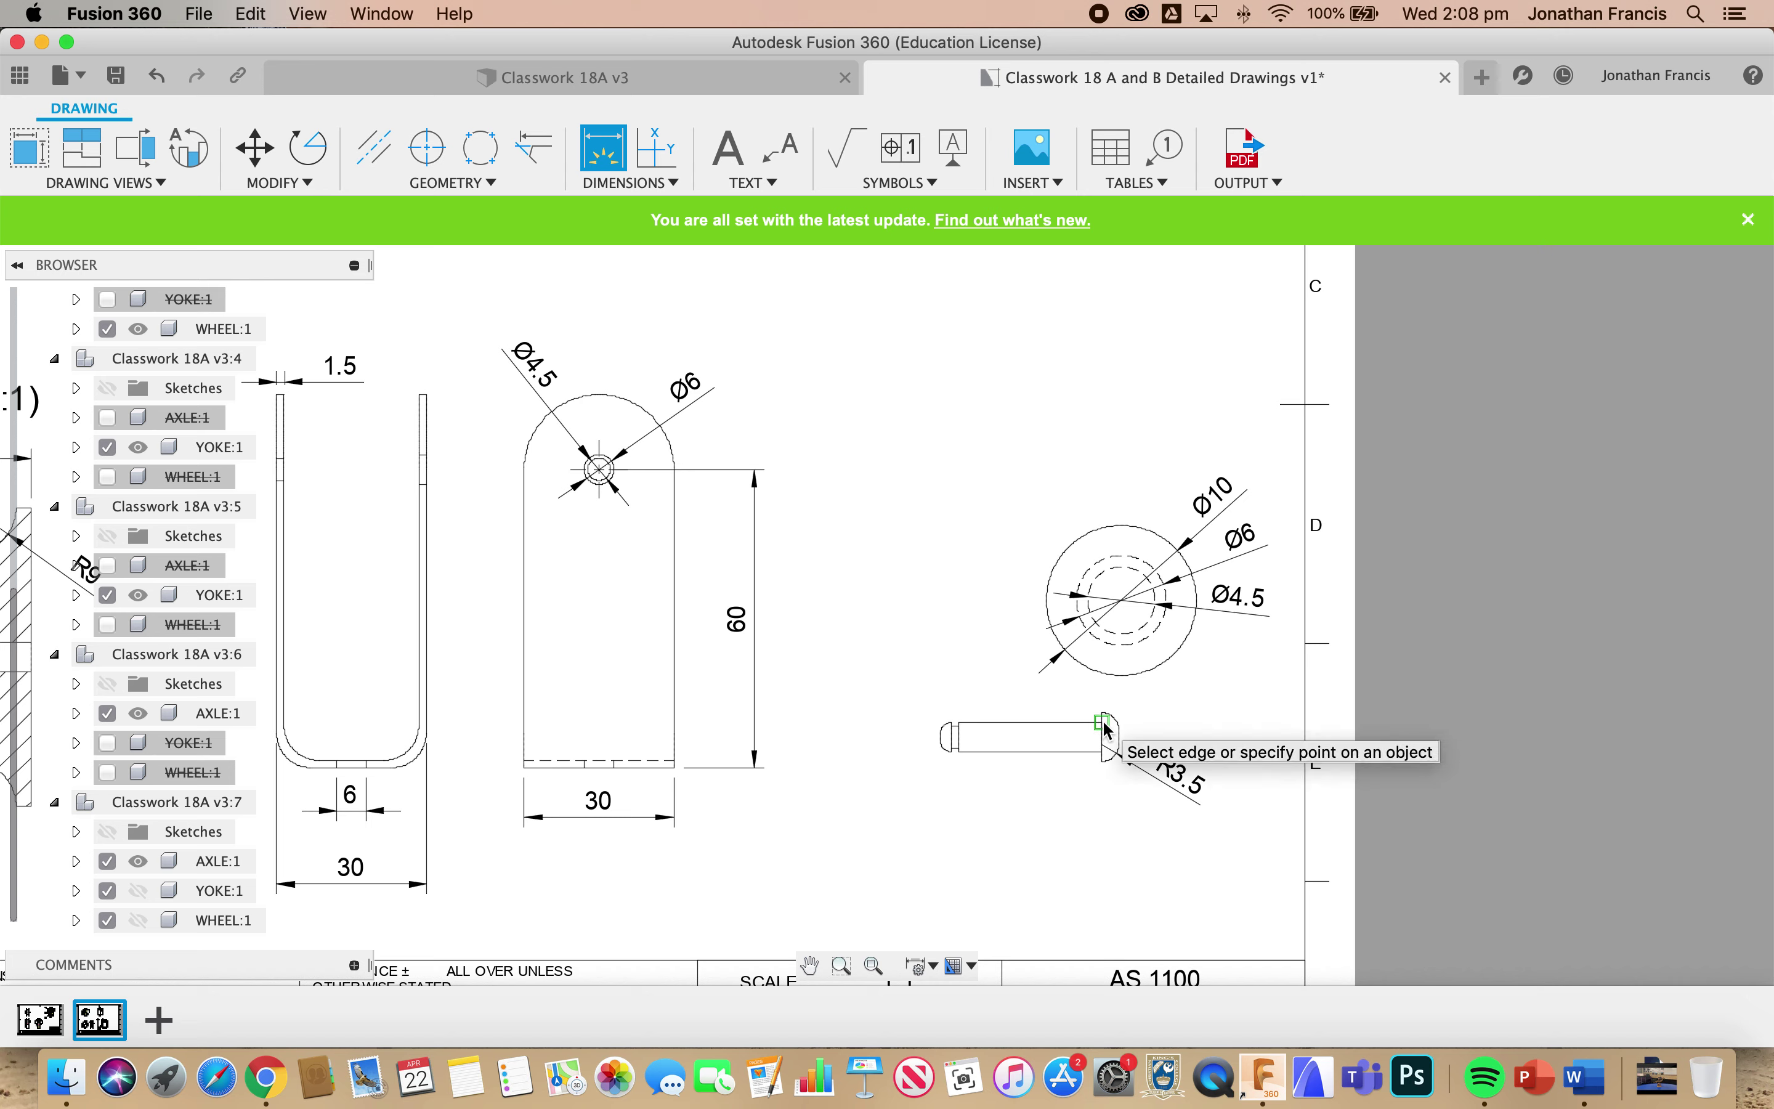
left_click(960, 723)
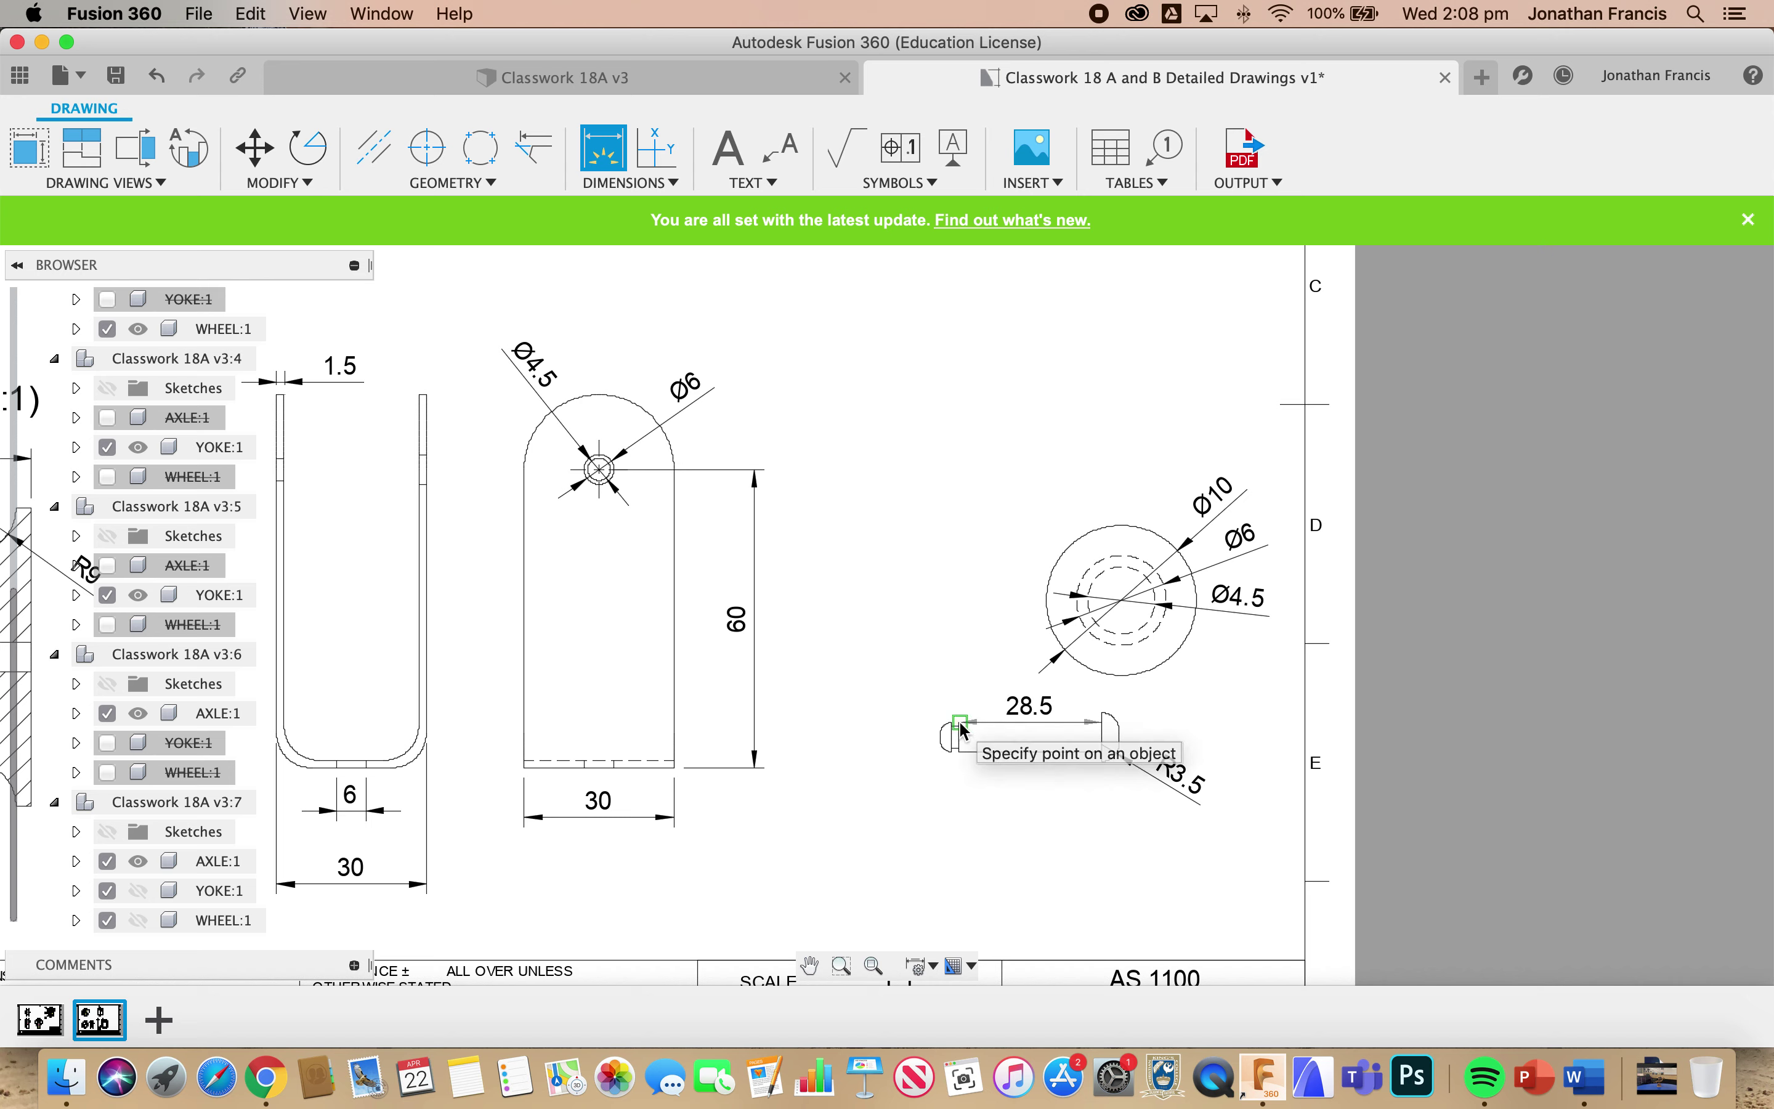
left_click(968, 711)
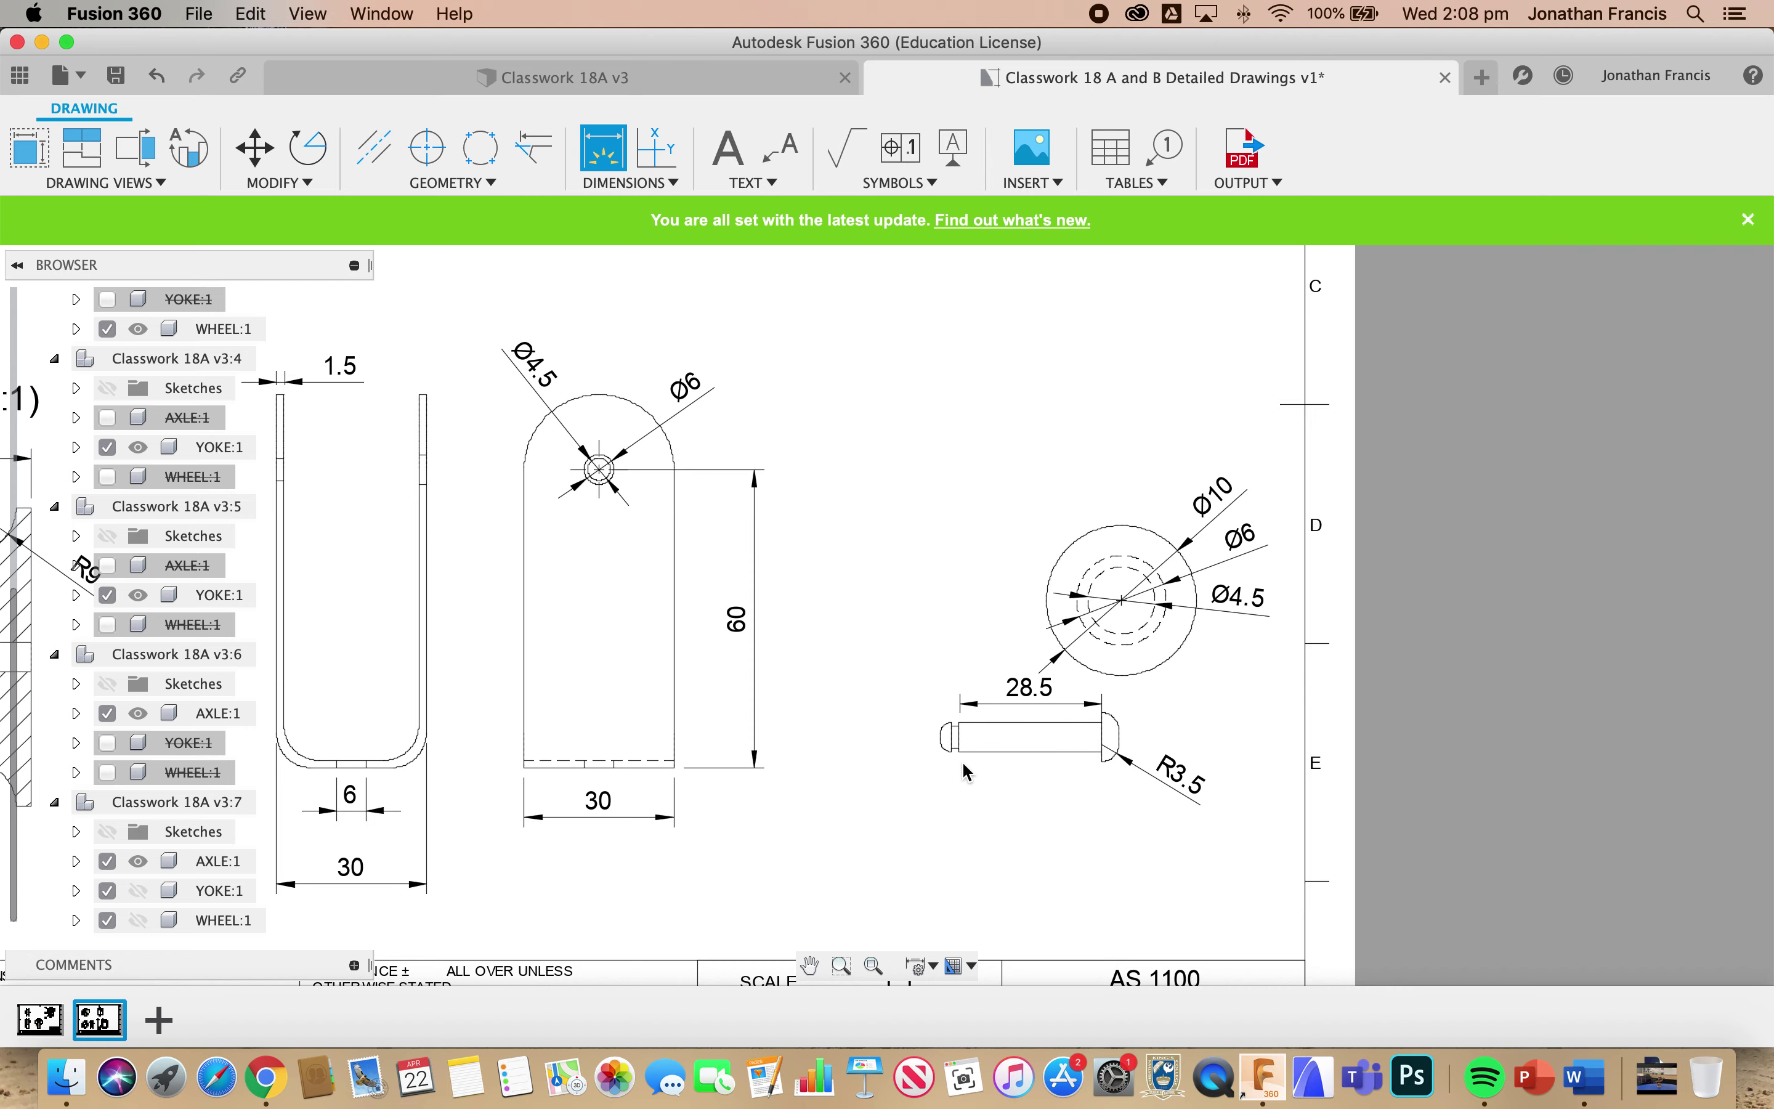
scroll(970, 775, "down", 3)
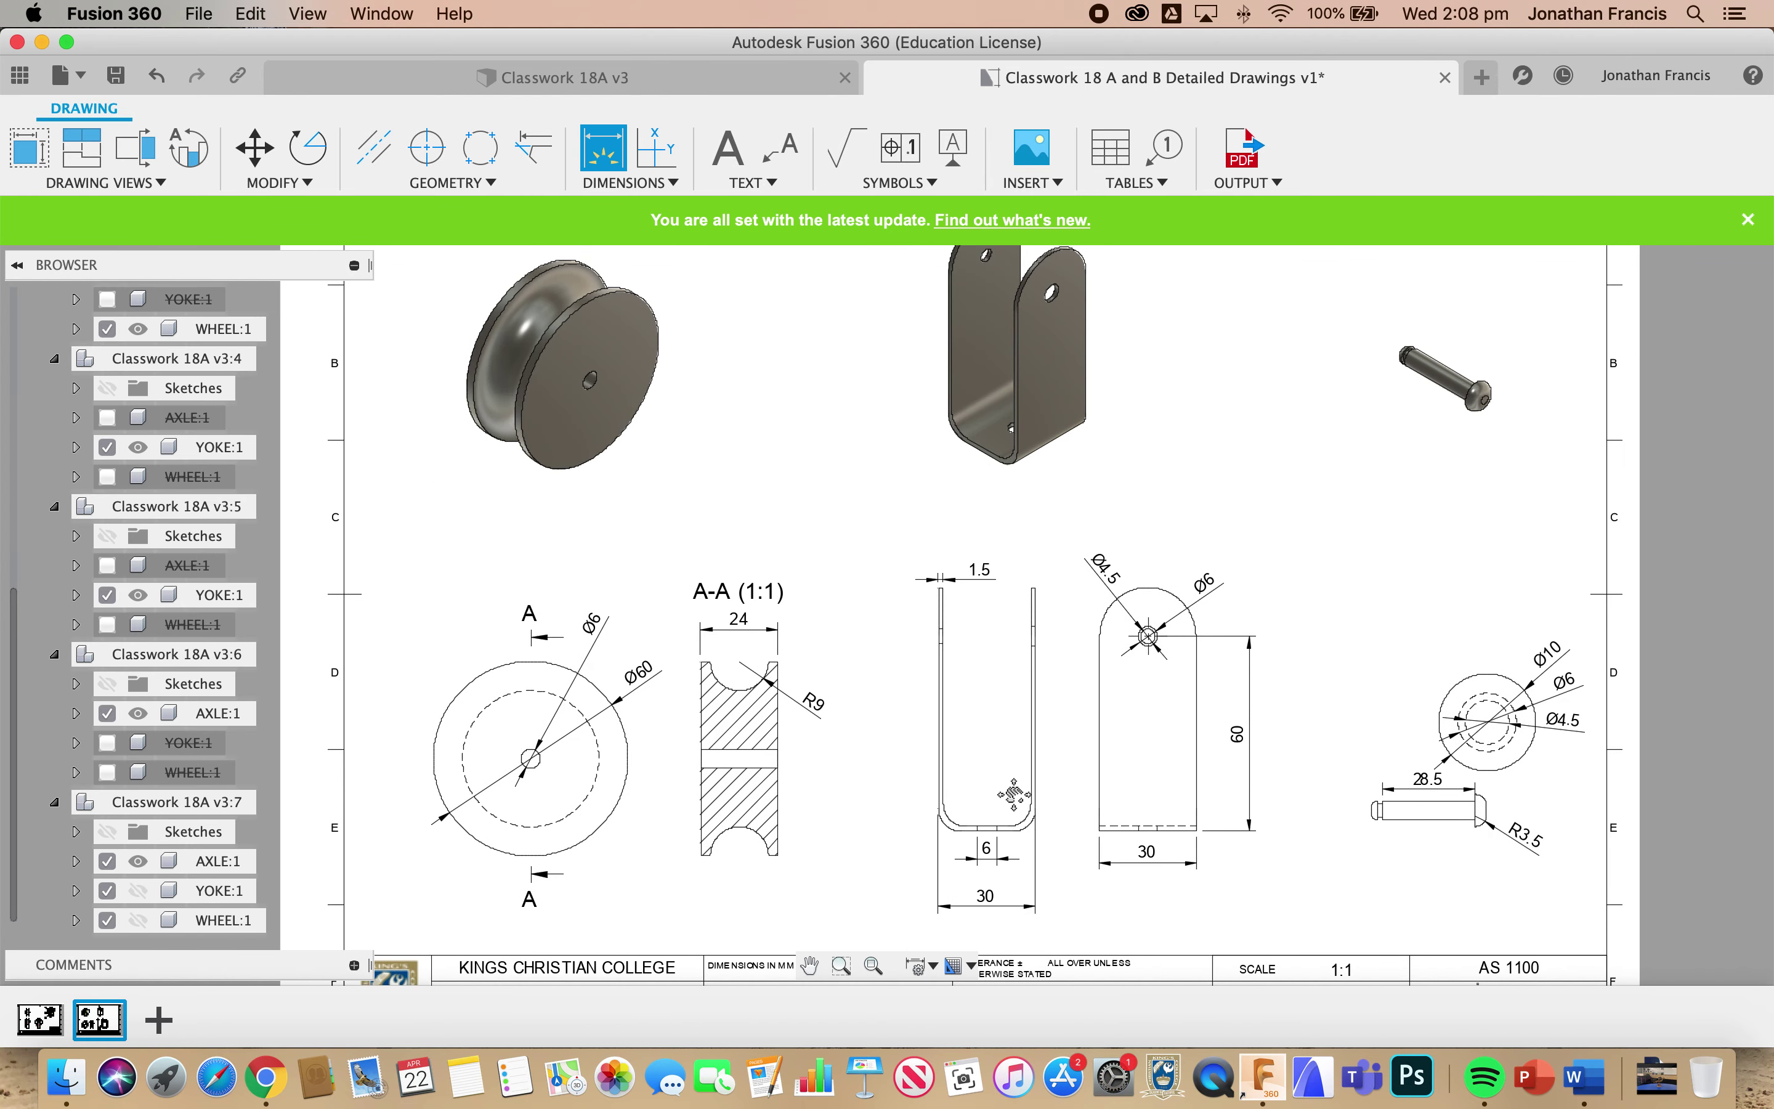
scroll(1014, 793, "down", 2)
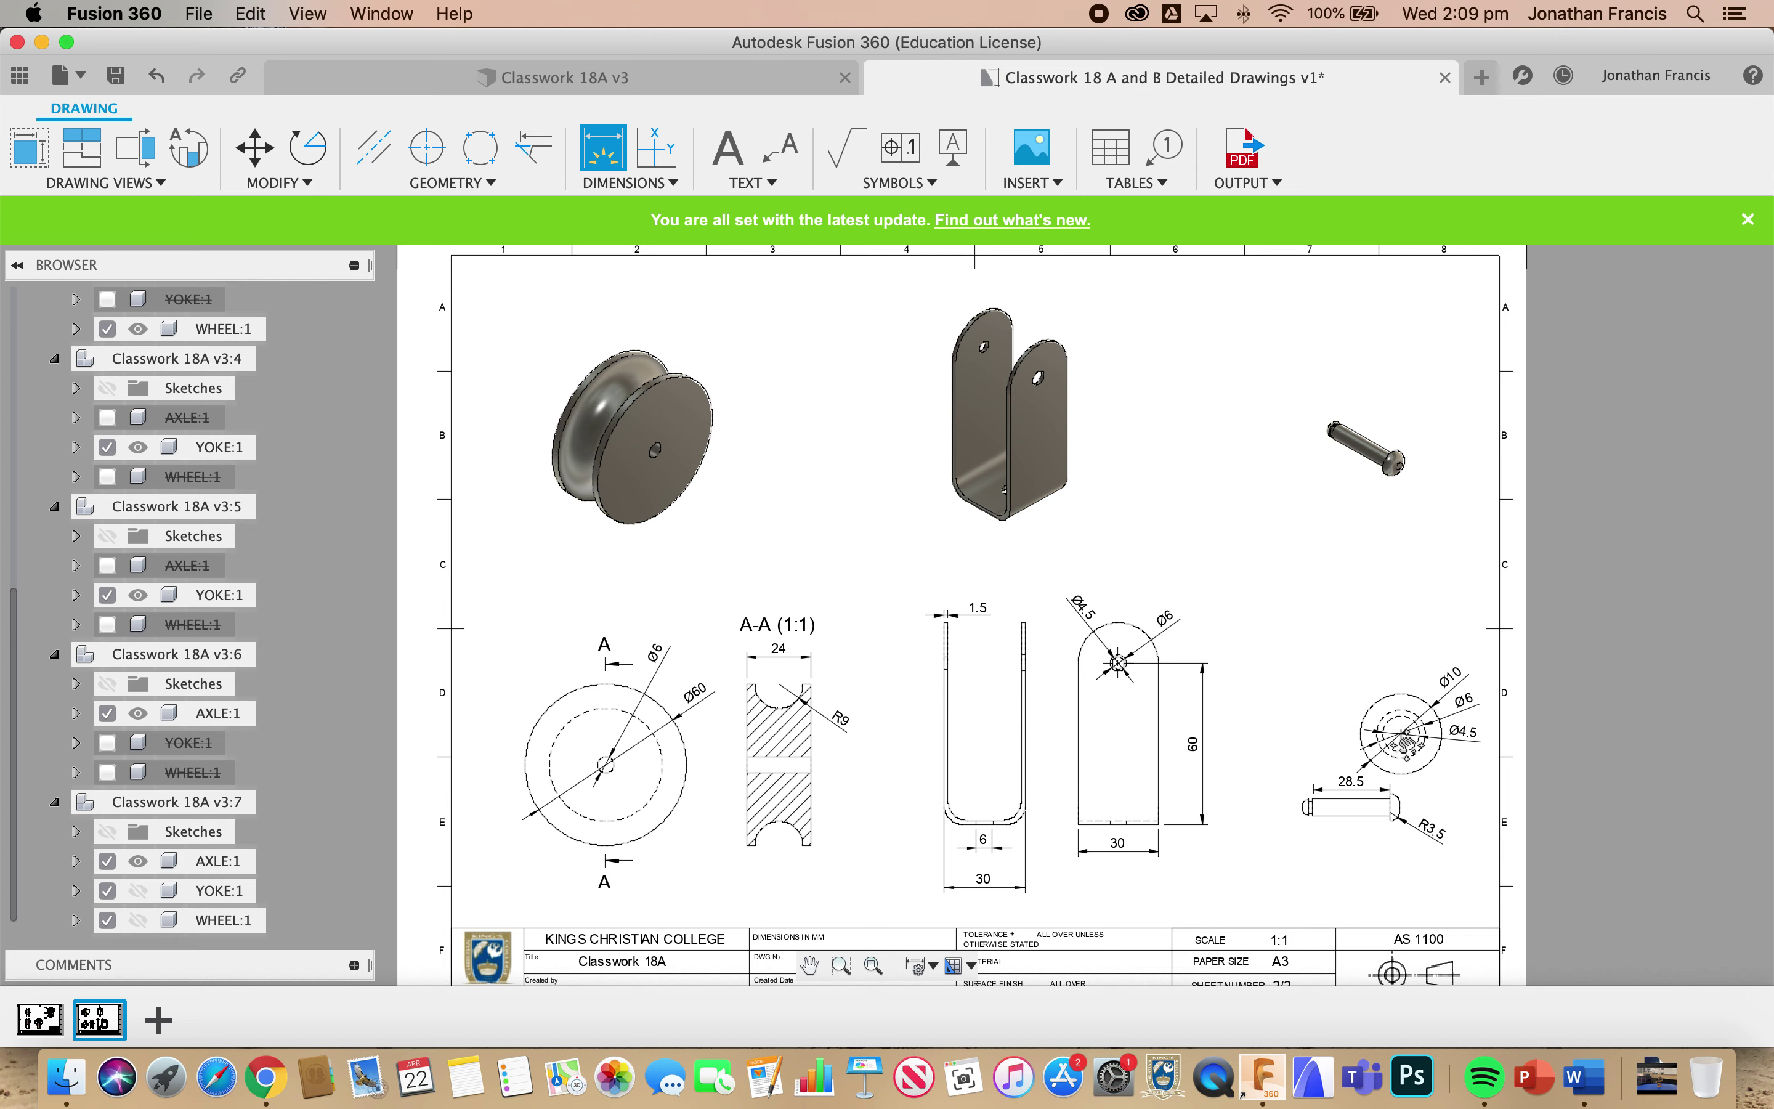
key("Escape")
- Move the axle's end and front views up, spaced apart, and lower its isometric view to sit just above them
left_click(1402, 739)
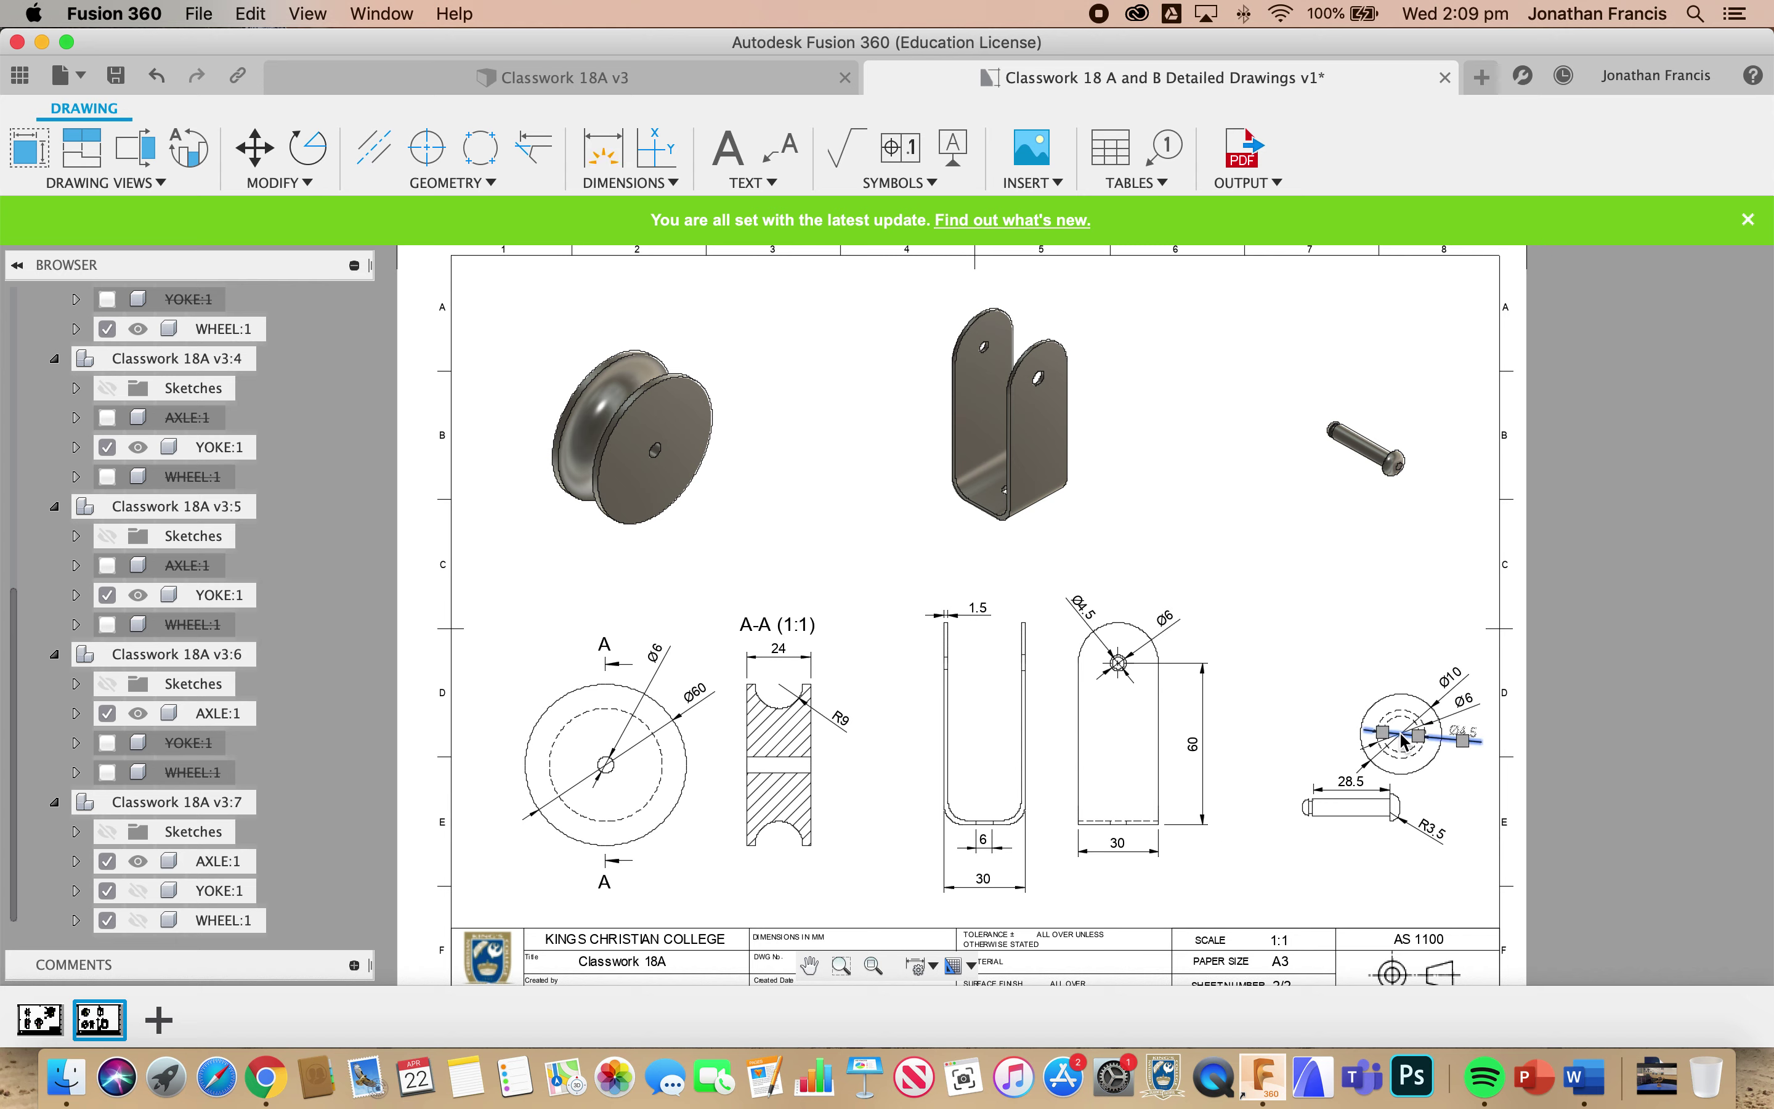
key("Escape")
left_click(1396, 723)
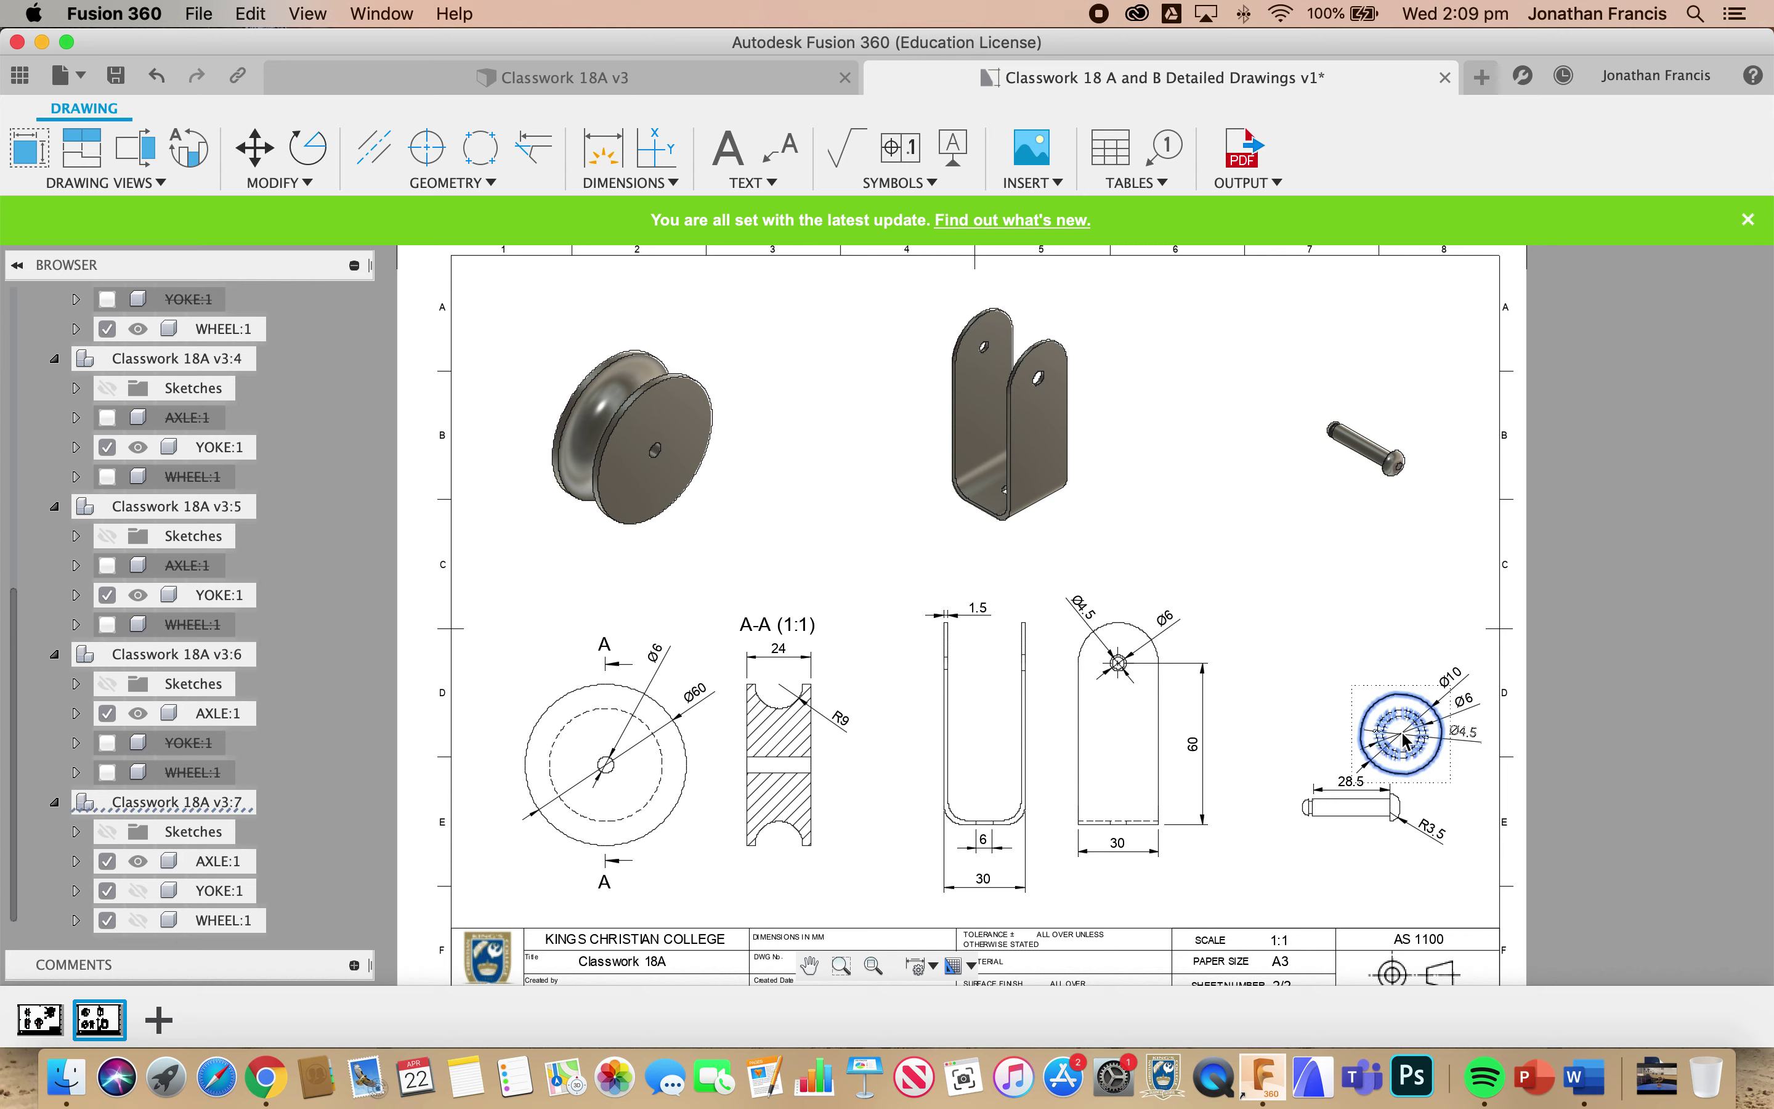
left_click_drag(1395, 722, 1370, 668)
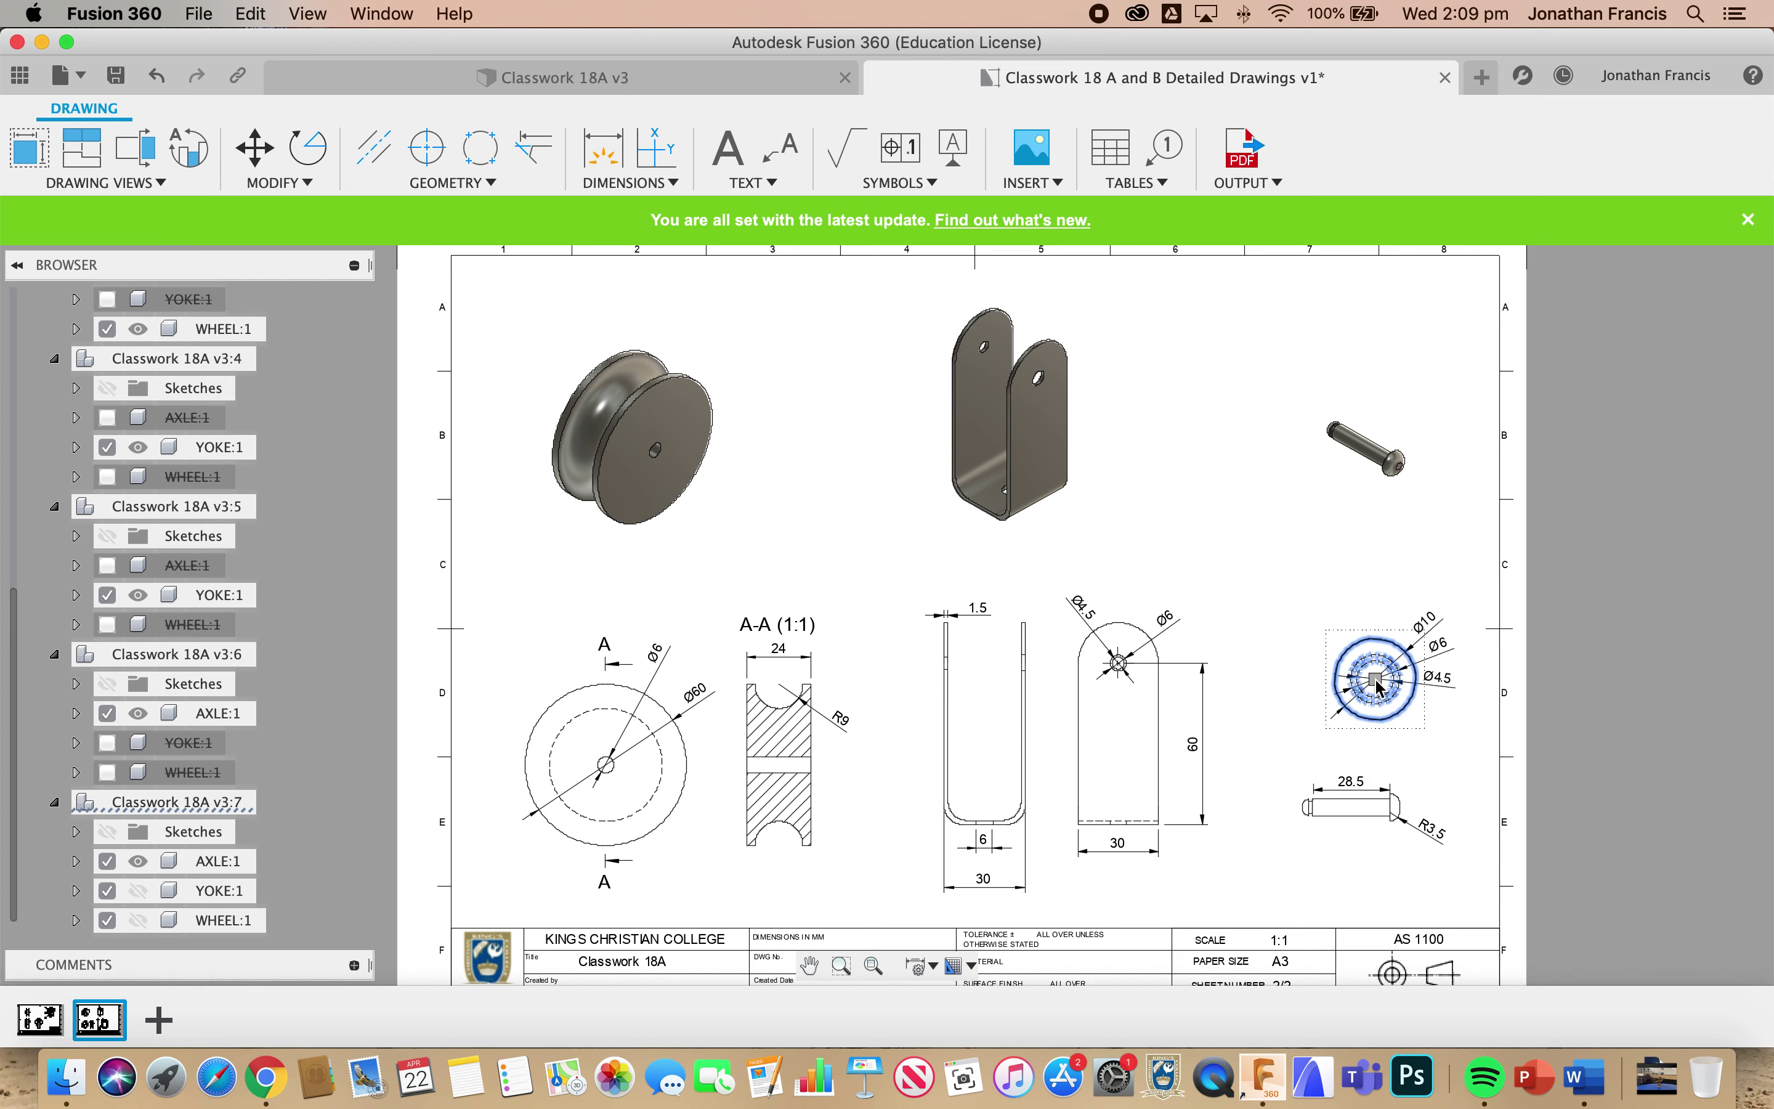
left_click(1368, 809)
left_click_drag(1353, 808, 1375, 774)
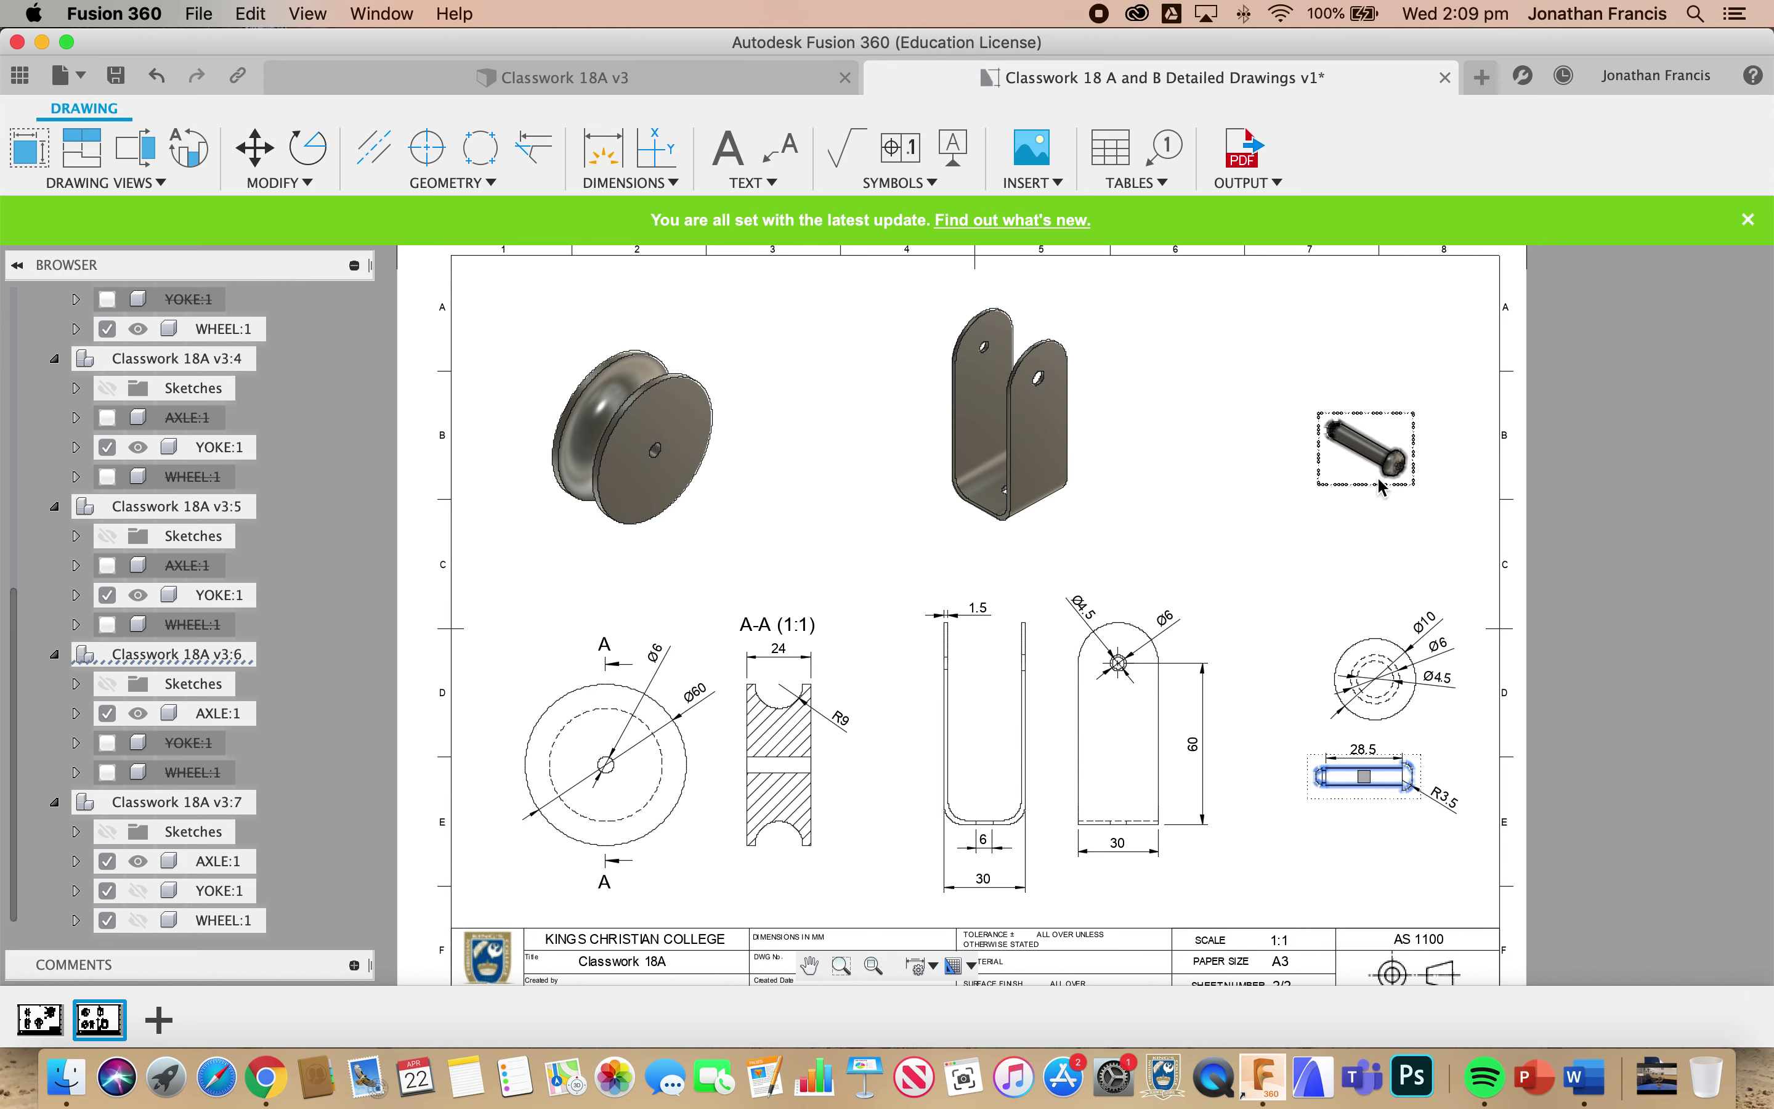
left_click(1374, 456)
left_click_drag(1369, 466, 1376, 554)
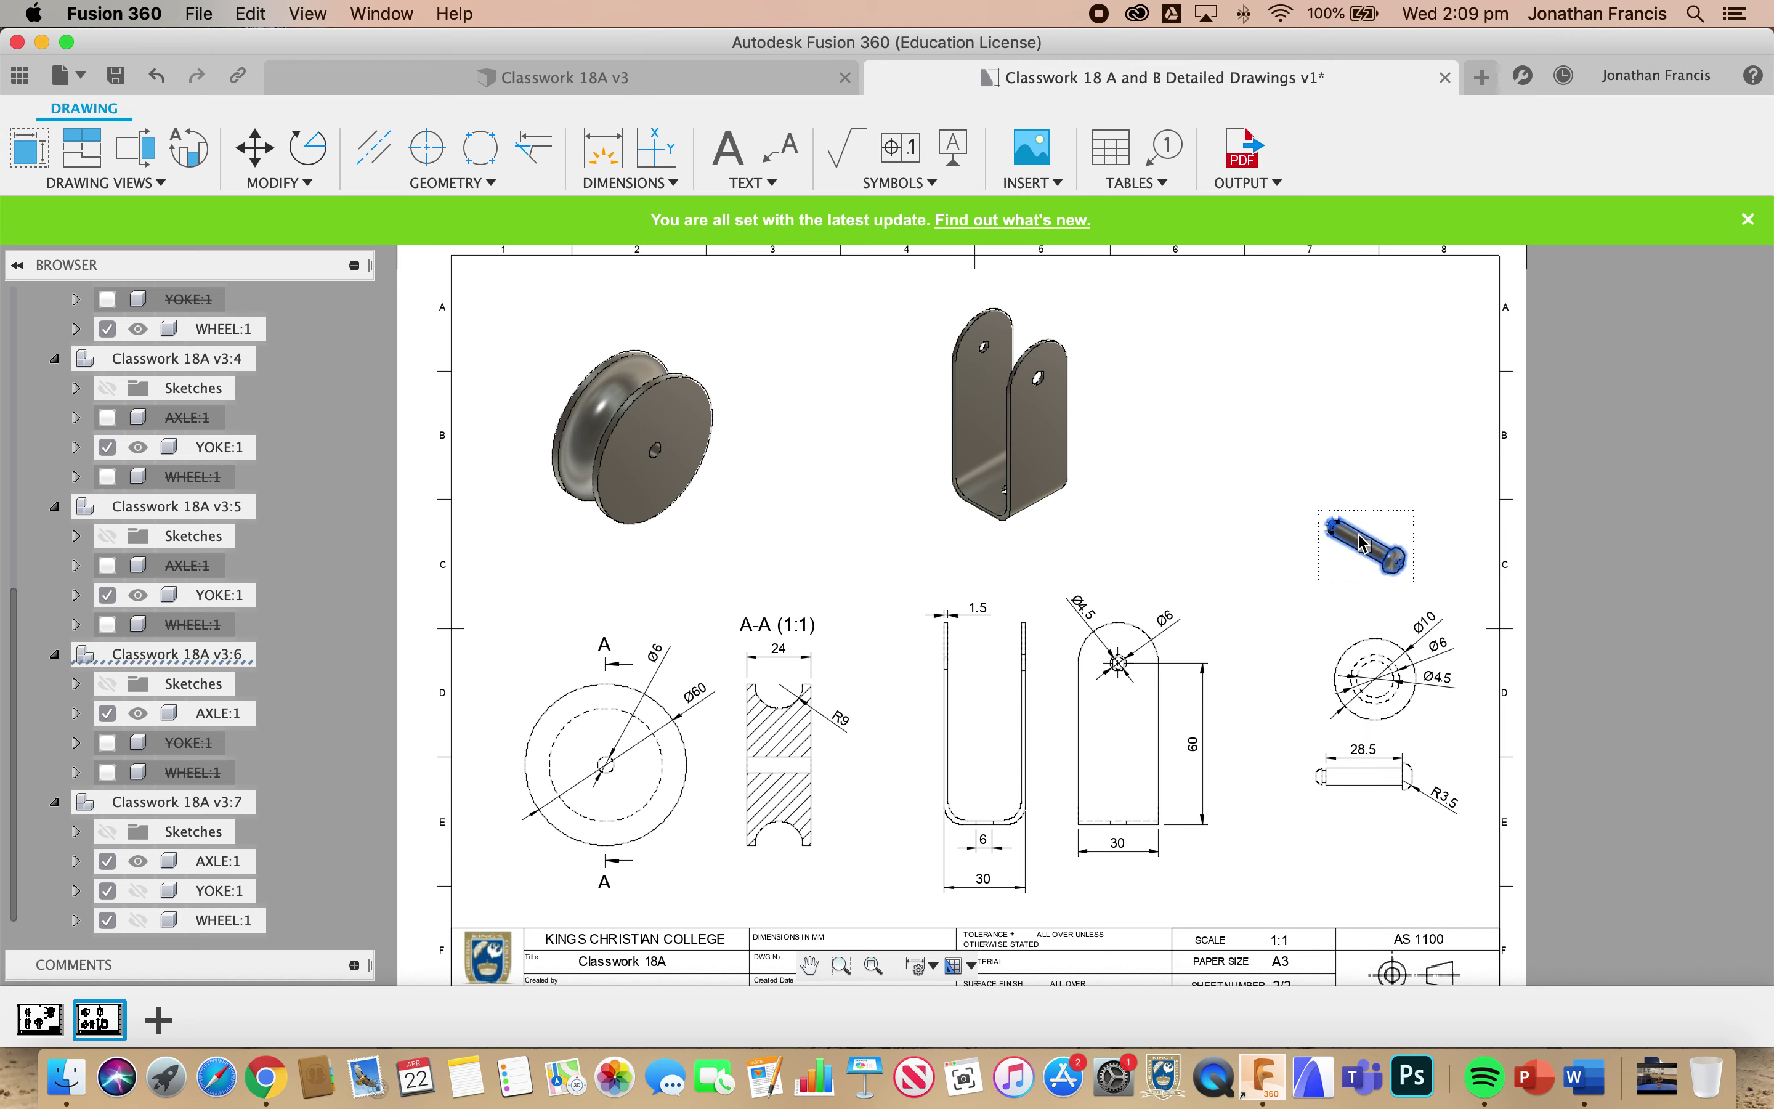
- Place a shaded NE Isometric base view of the full assembly at 1:2 scale above the axle's isometric view
left_click(42, 165)
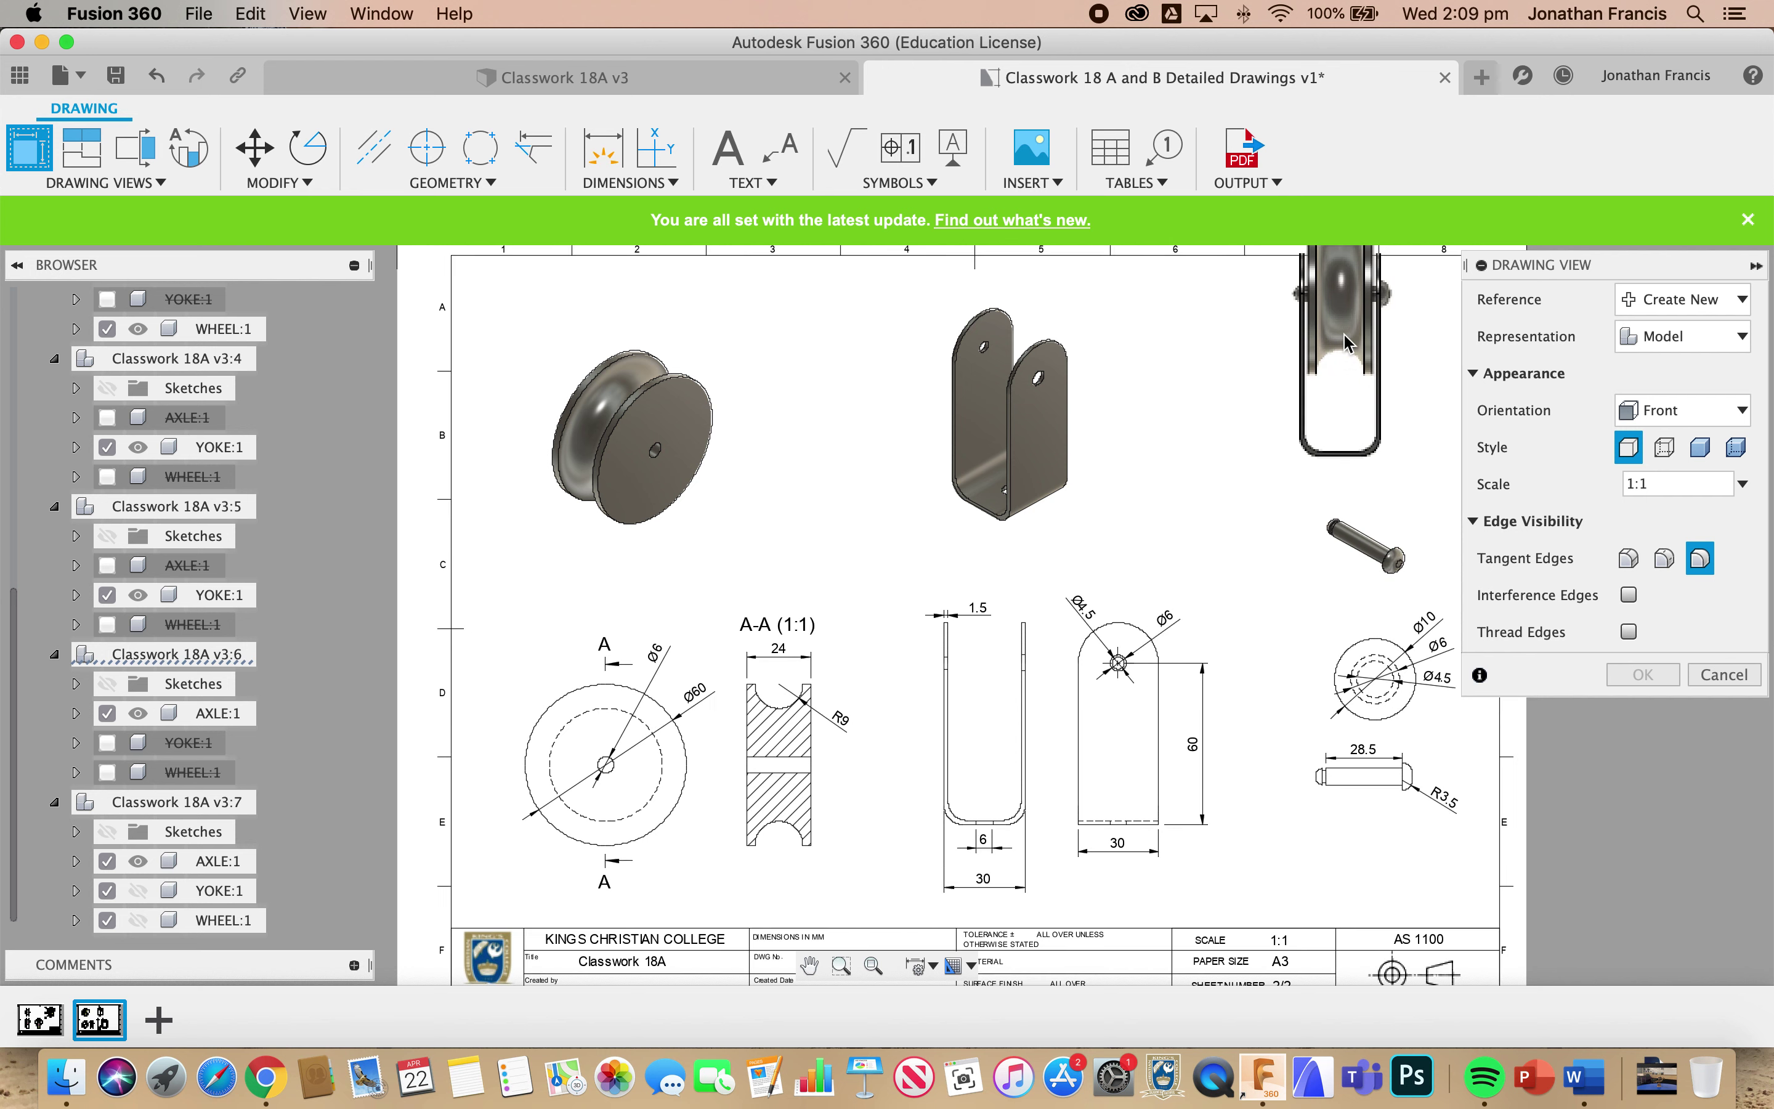
left_click(1740, 410)
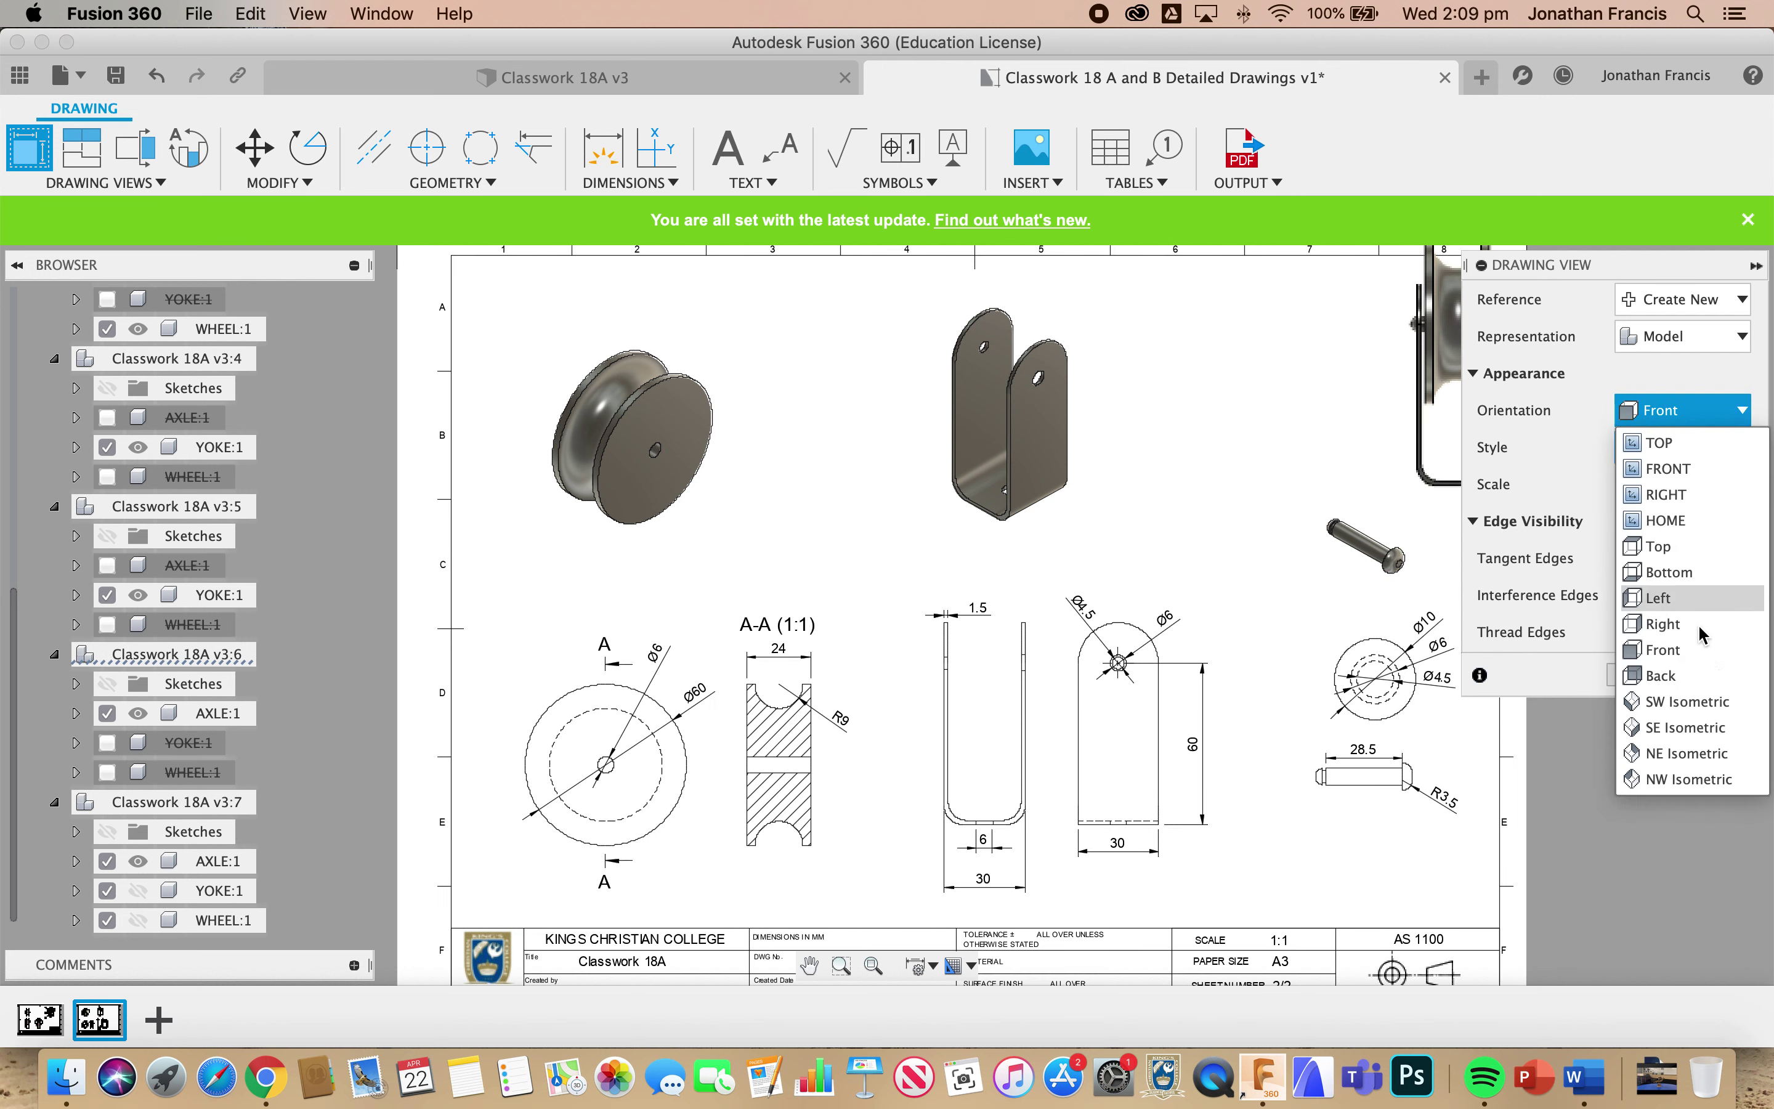
left_click(1708, 754)
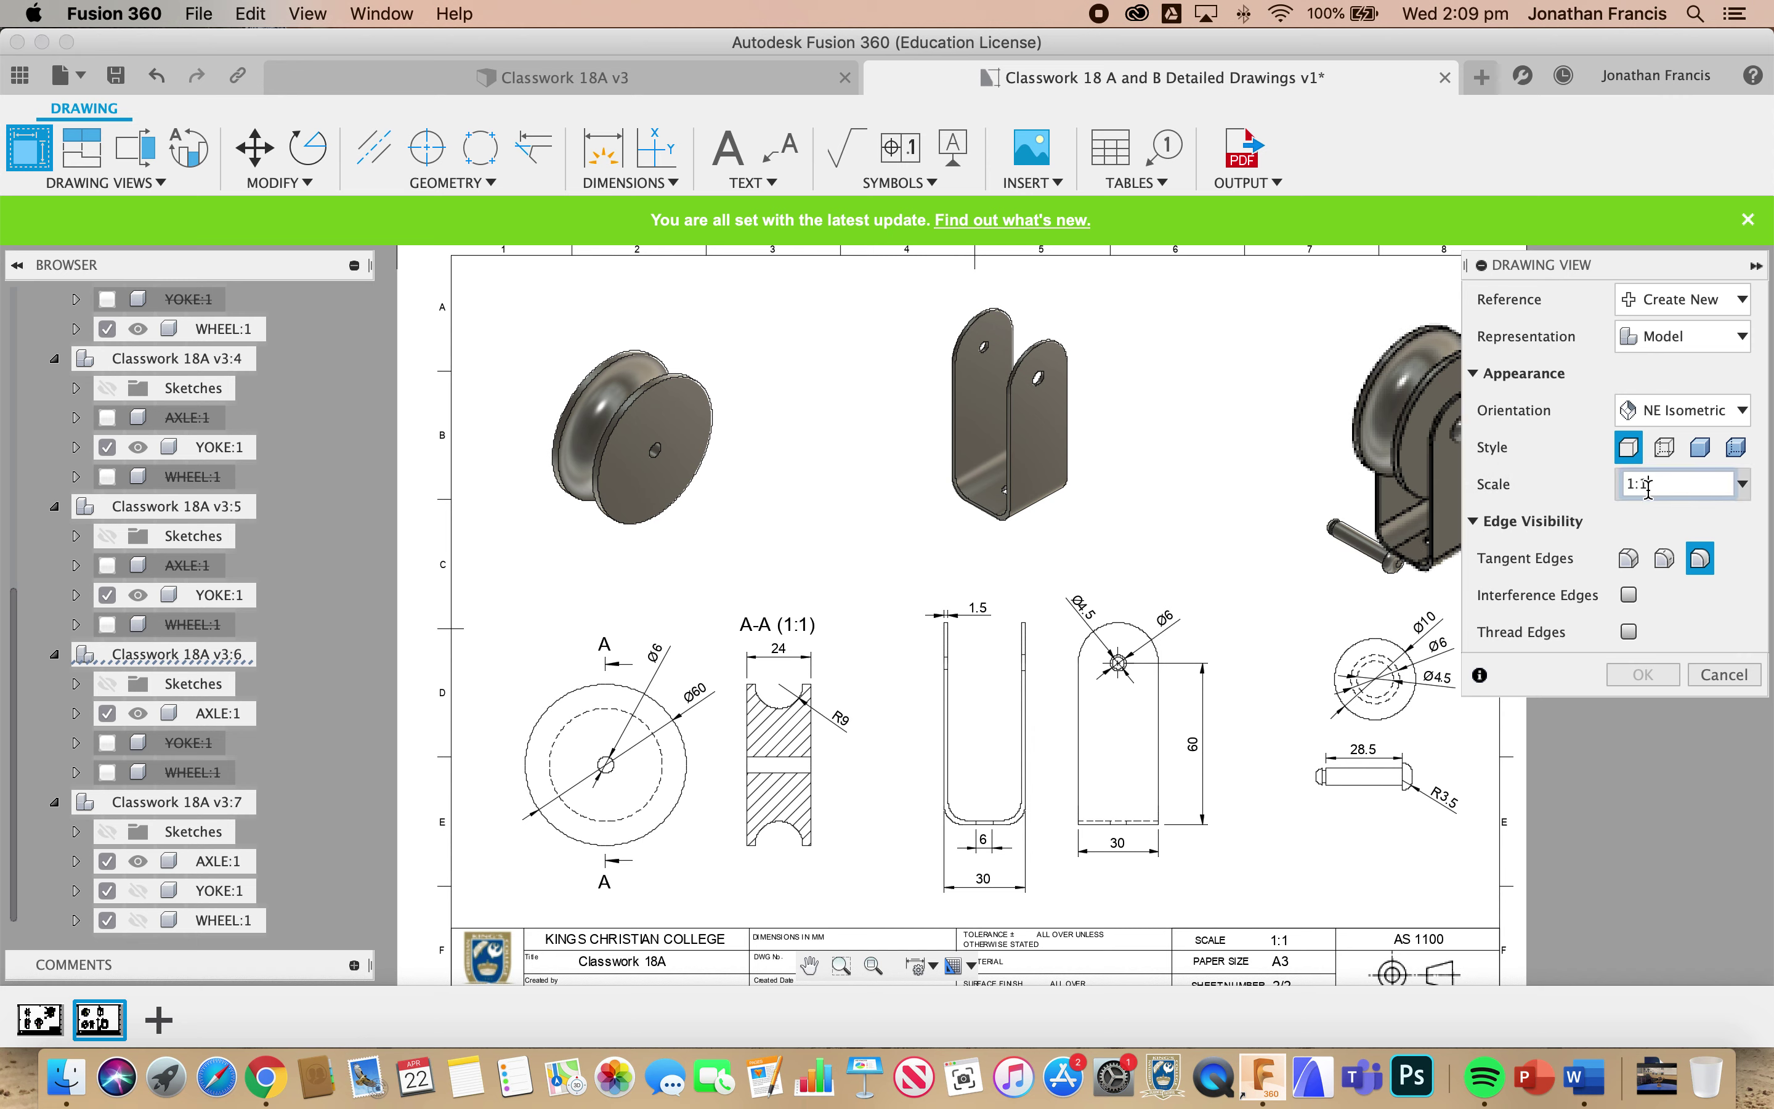
key("Return")
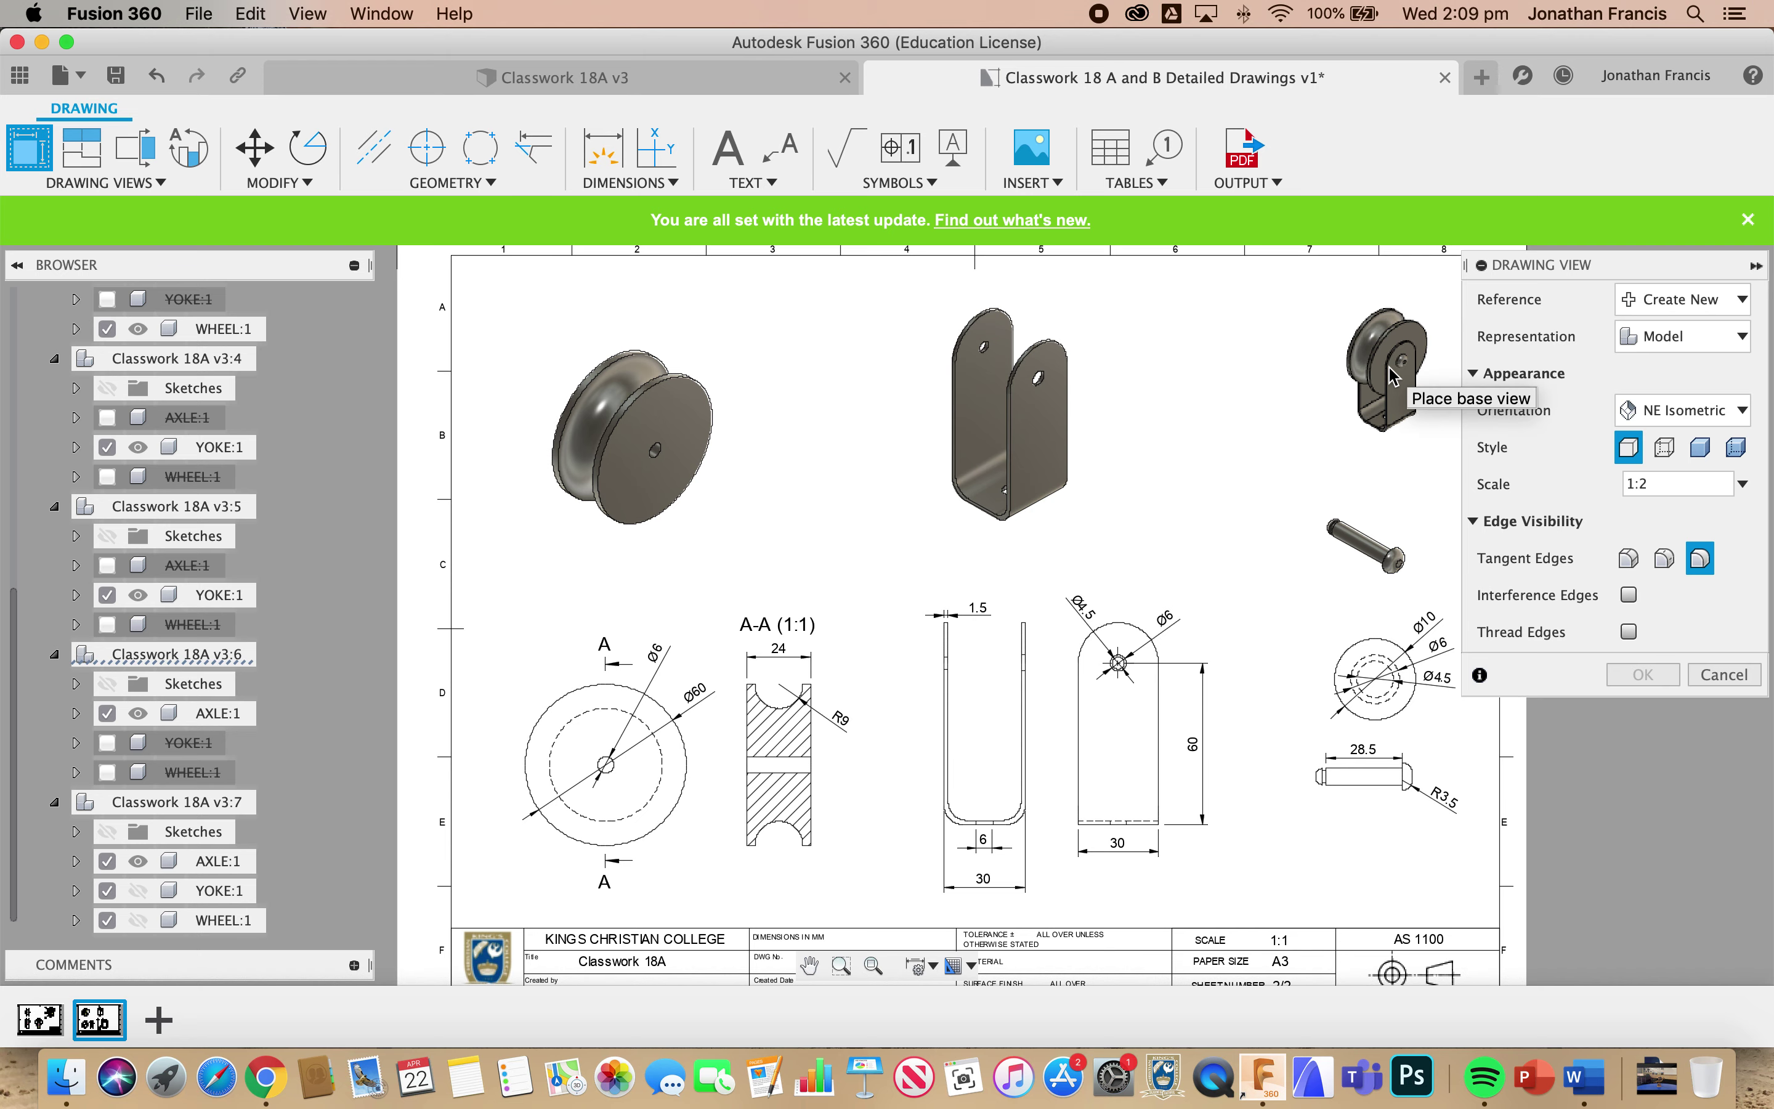
left_click(1393, 377)
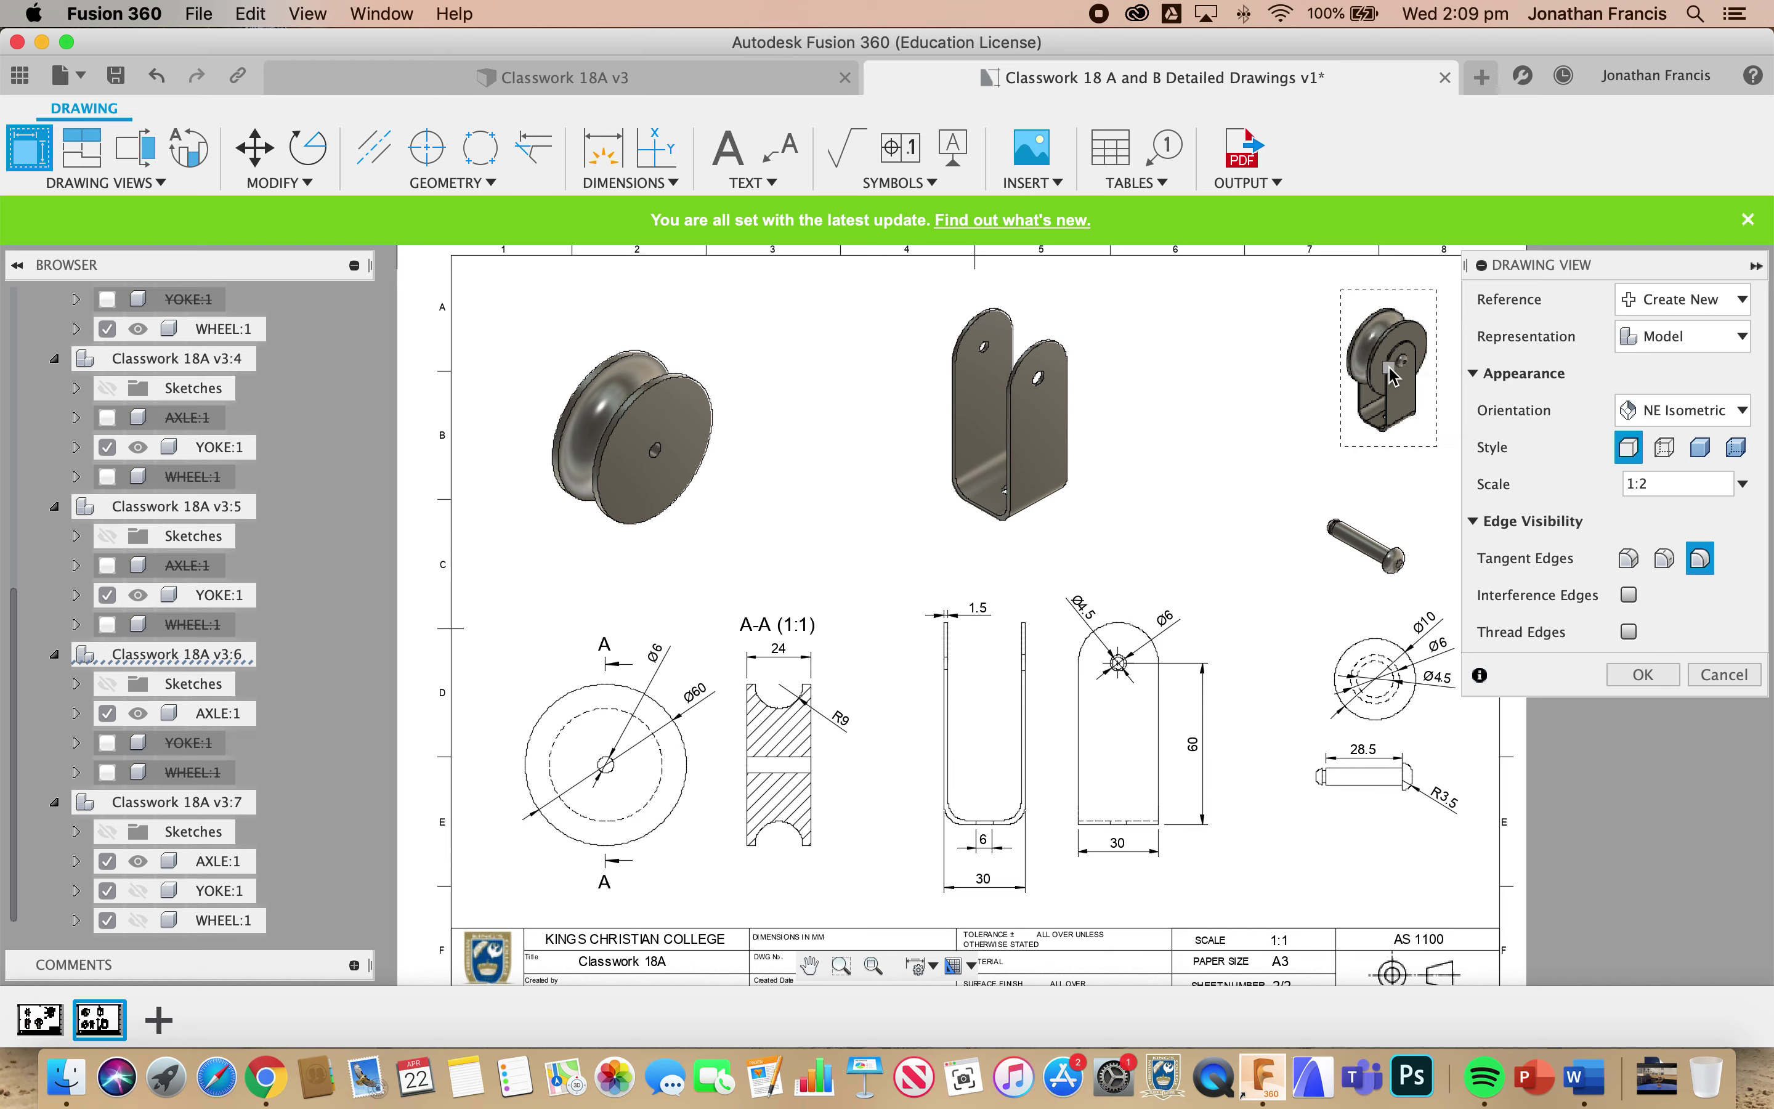
left_click(1696, 447)
left_click(1645, 675)
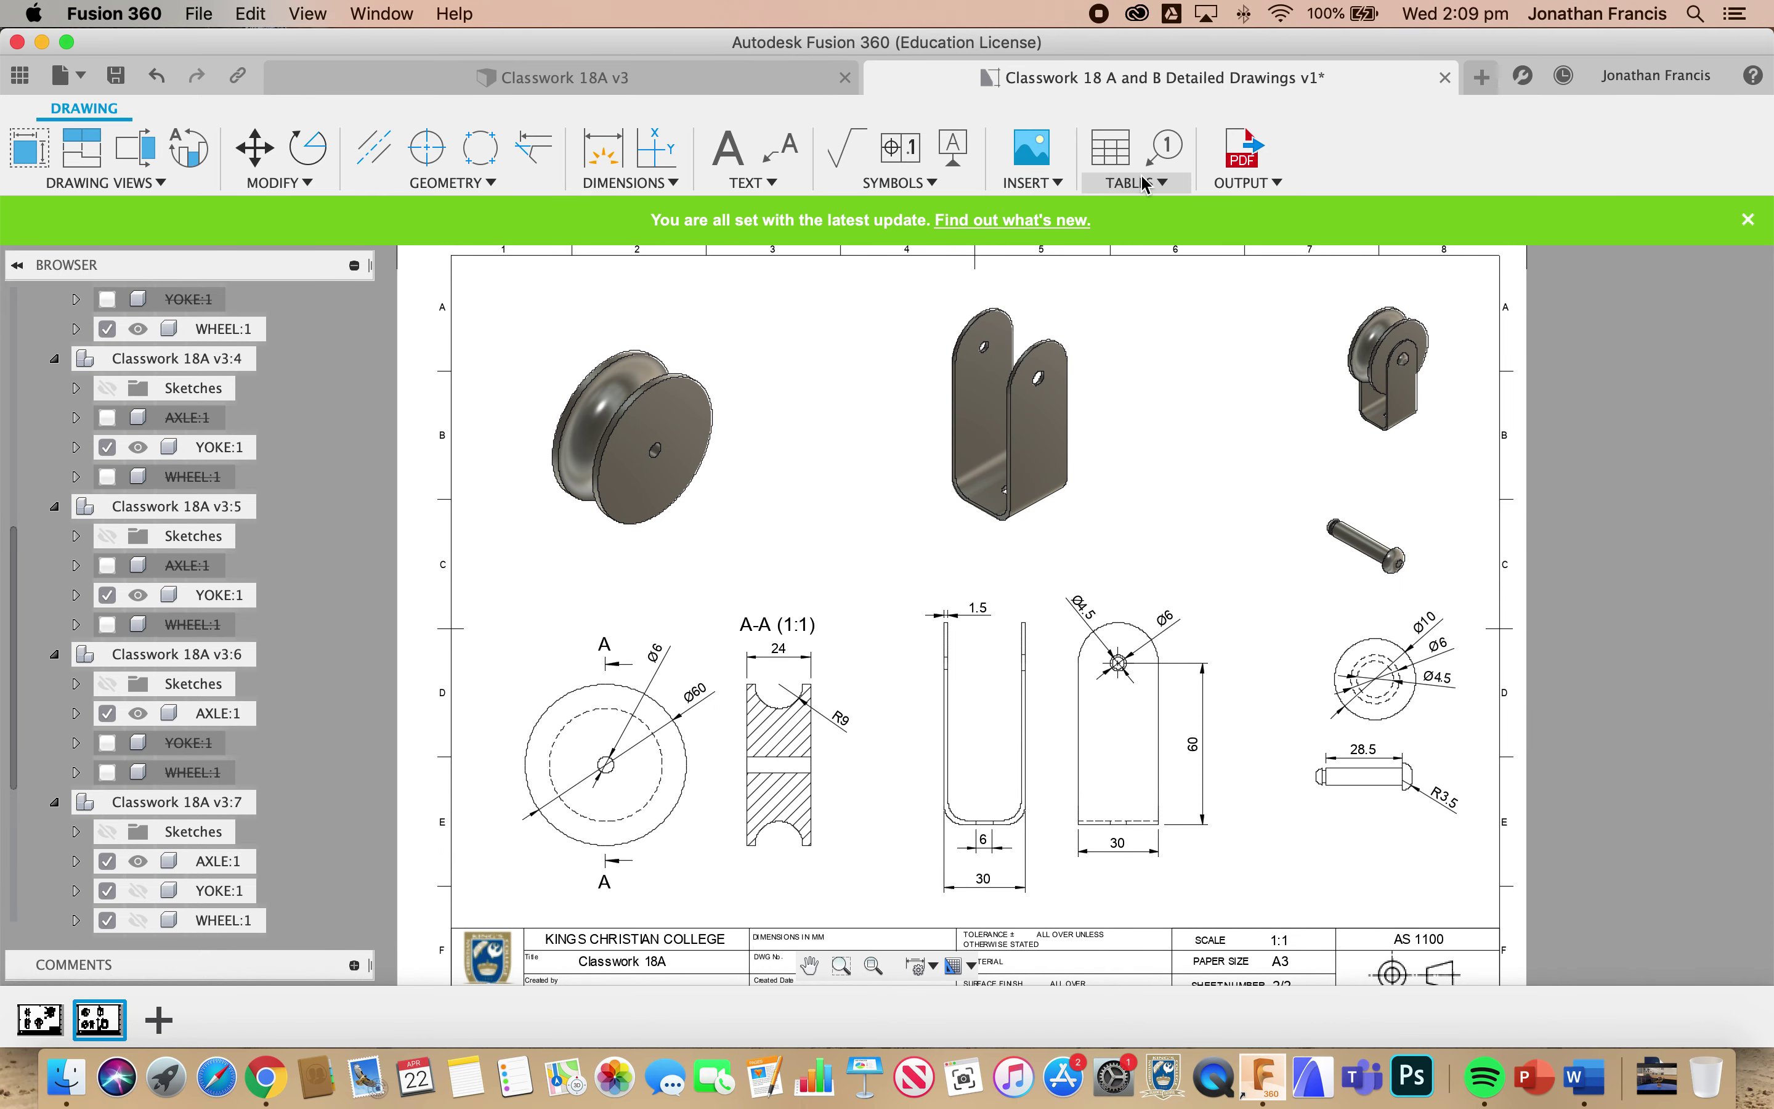
- Insert a parts list for the assembly view and snap its lower corner to where the title block meets the sheet border
left_click(1120, 162)
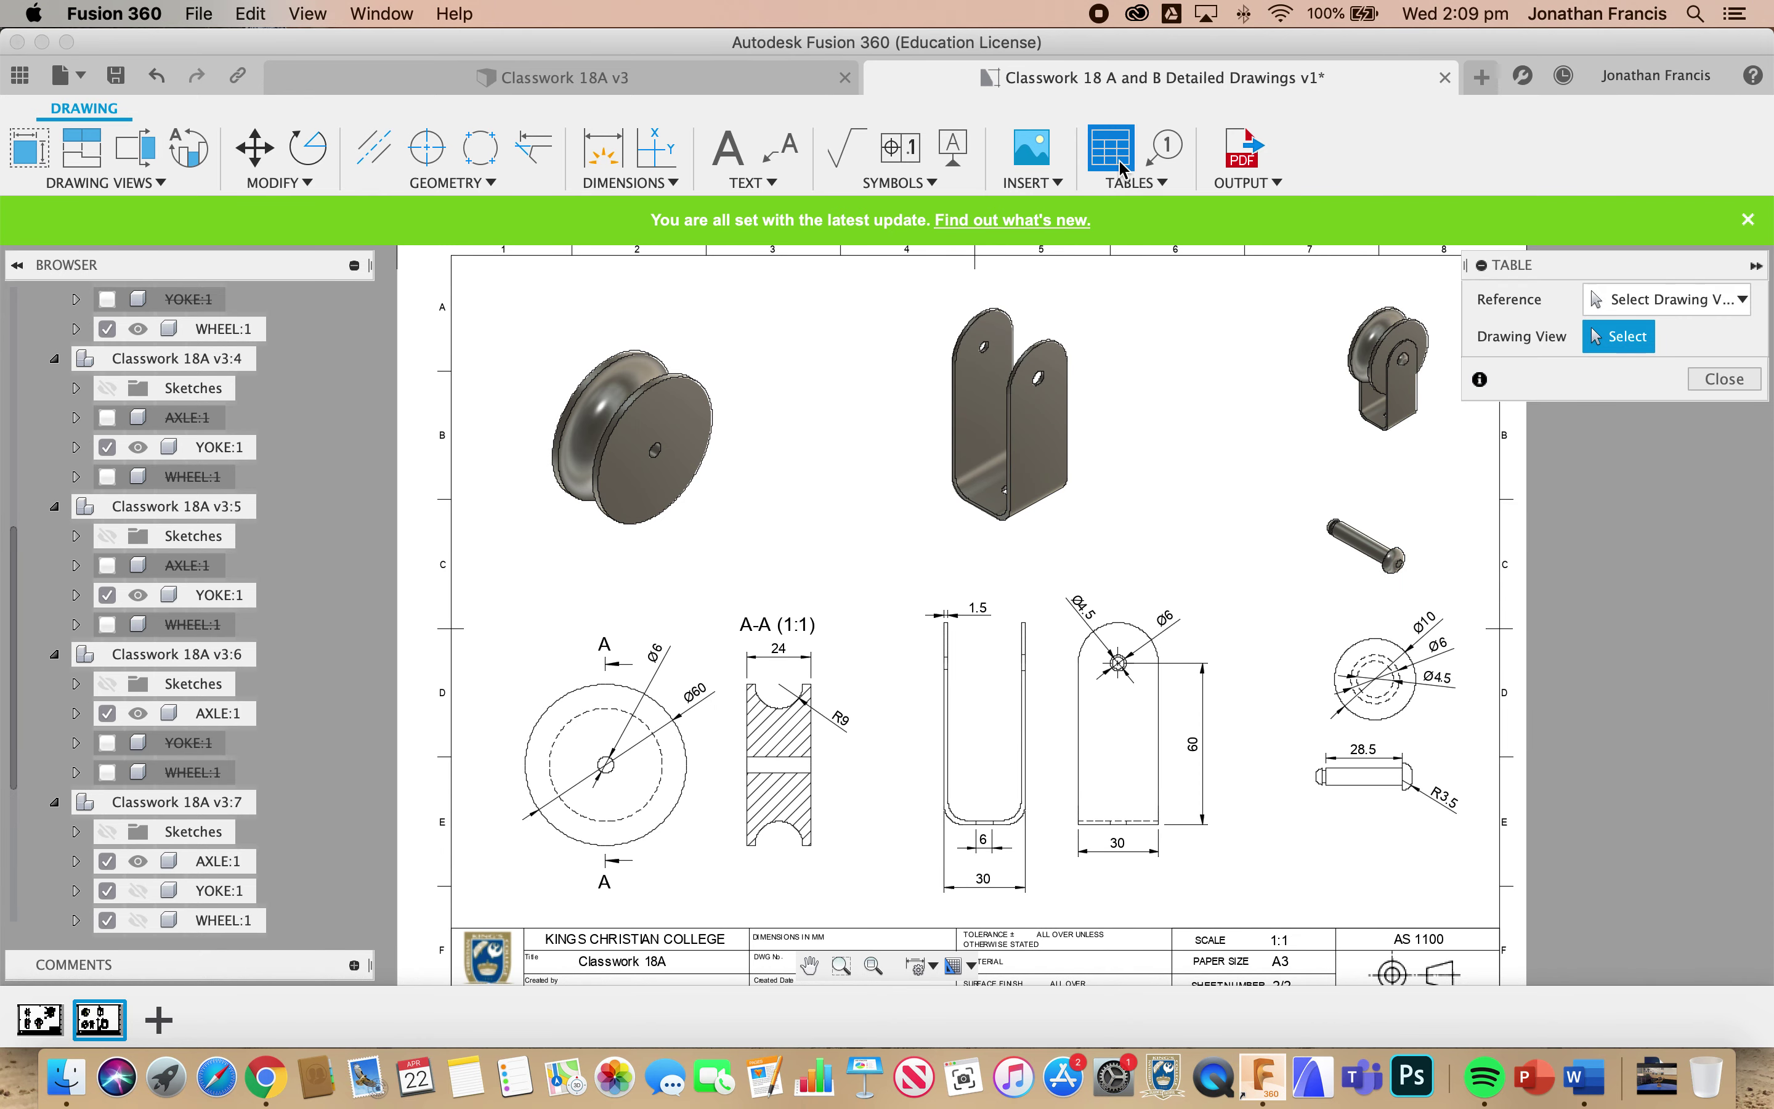
left_click(1397, 394)
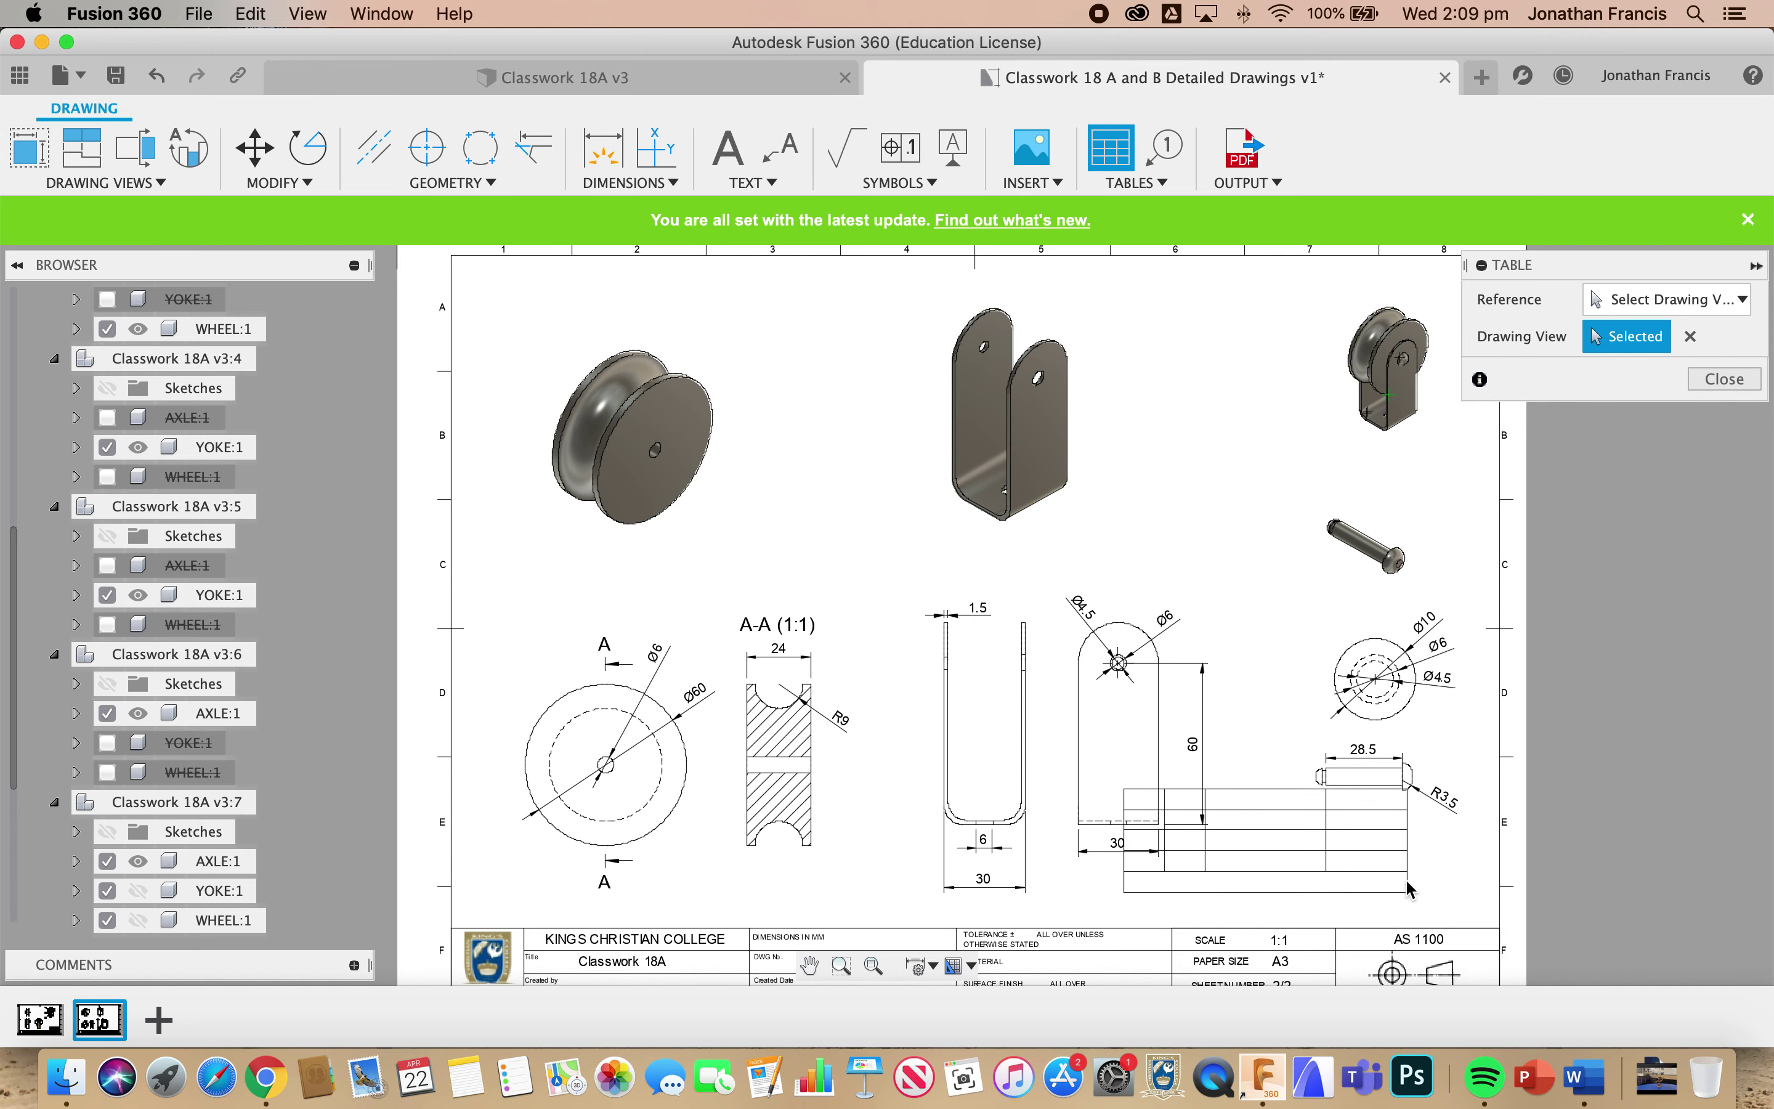
left_click(1459, 903)
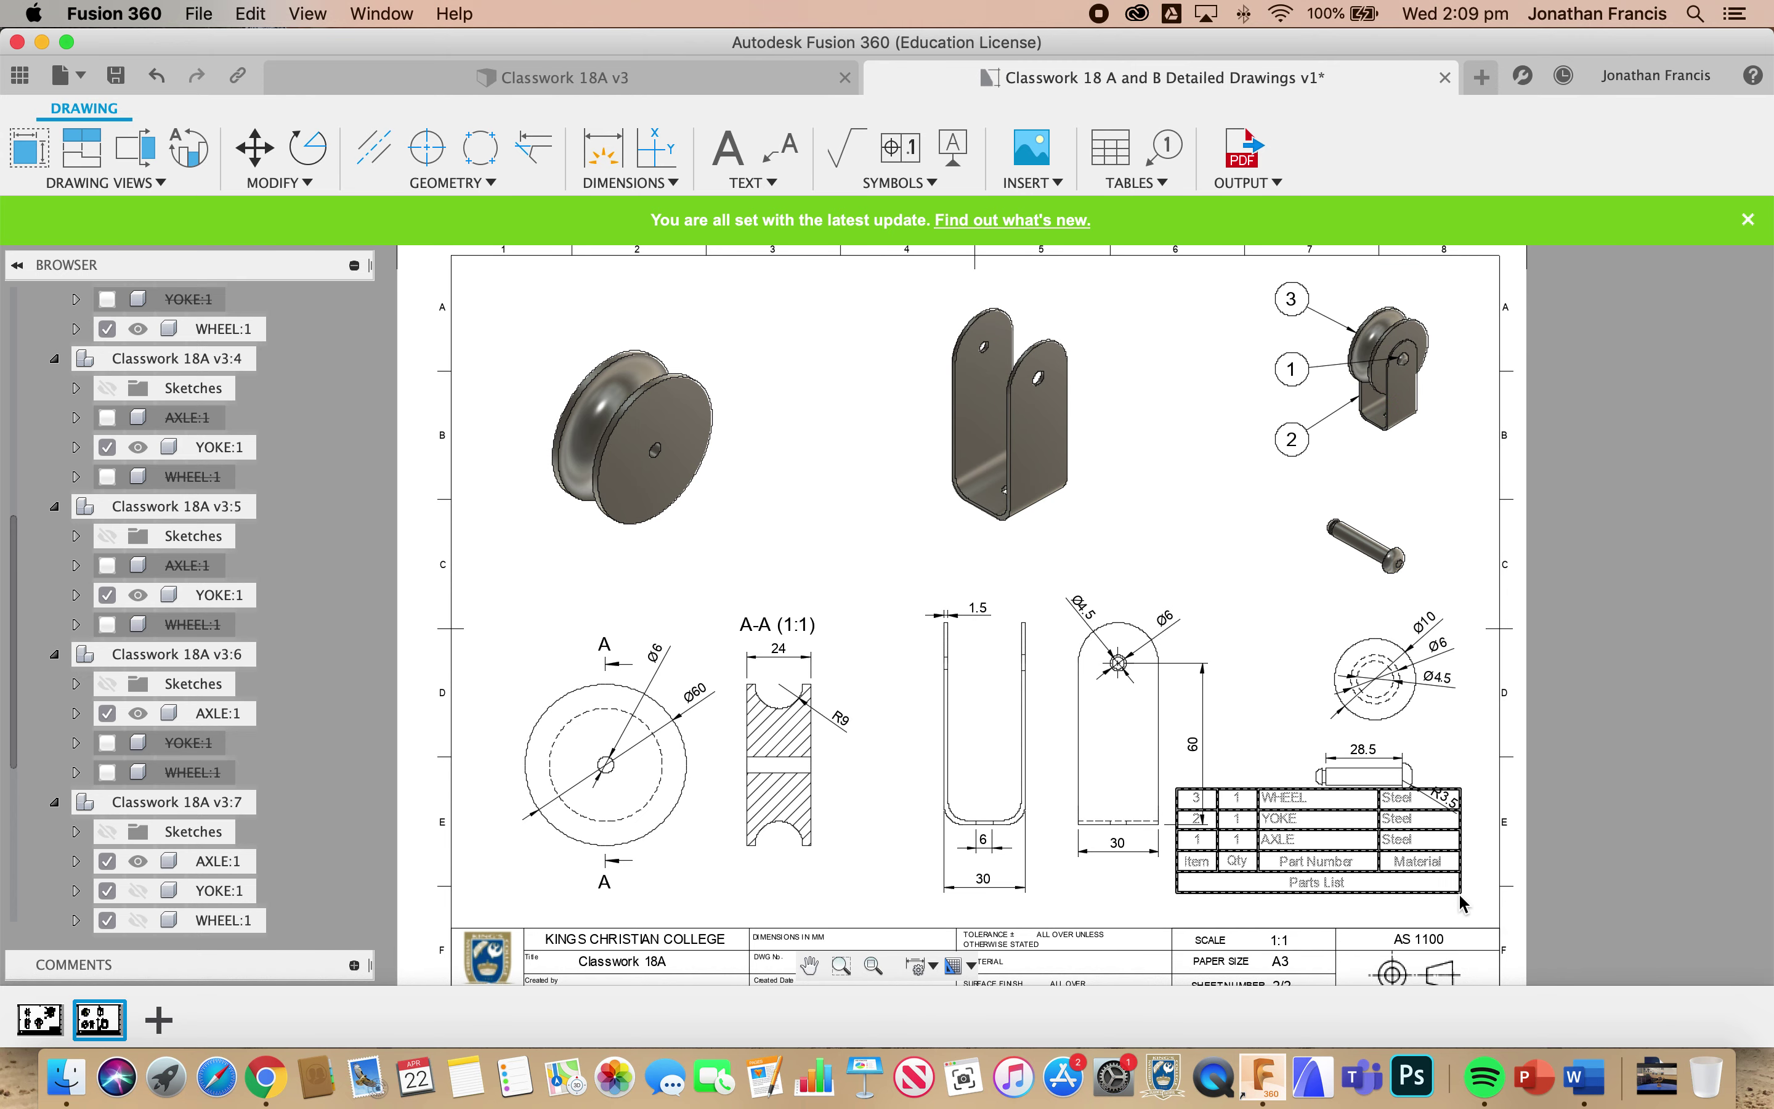
left_click(1458, 897)
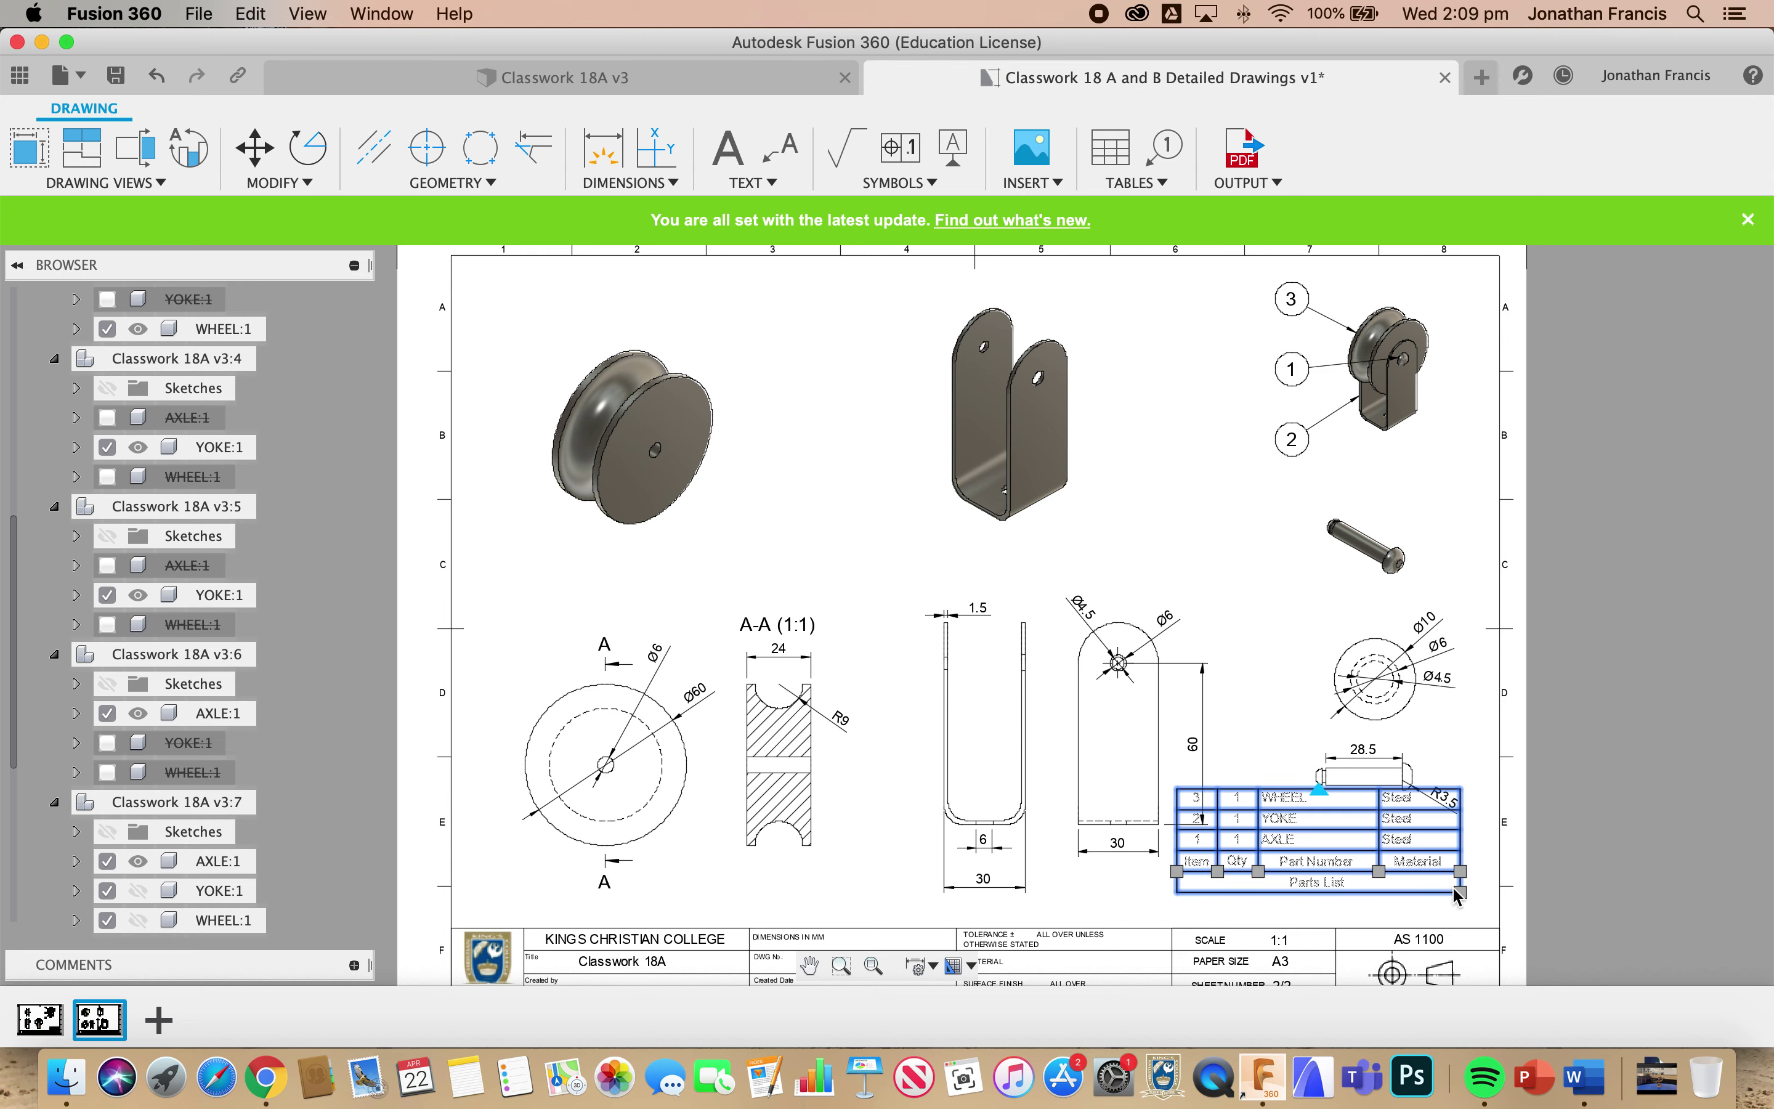
left_click_drag(1458, 894, 1500, 925)
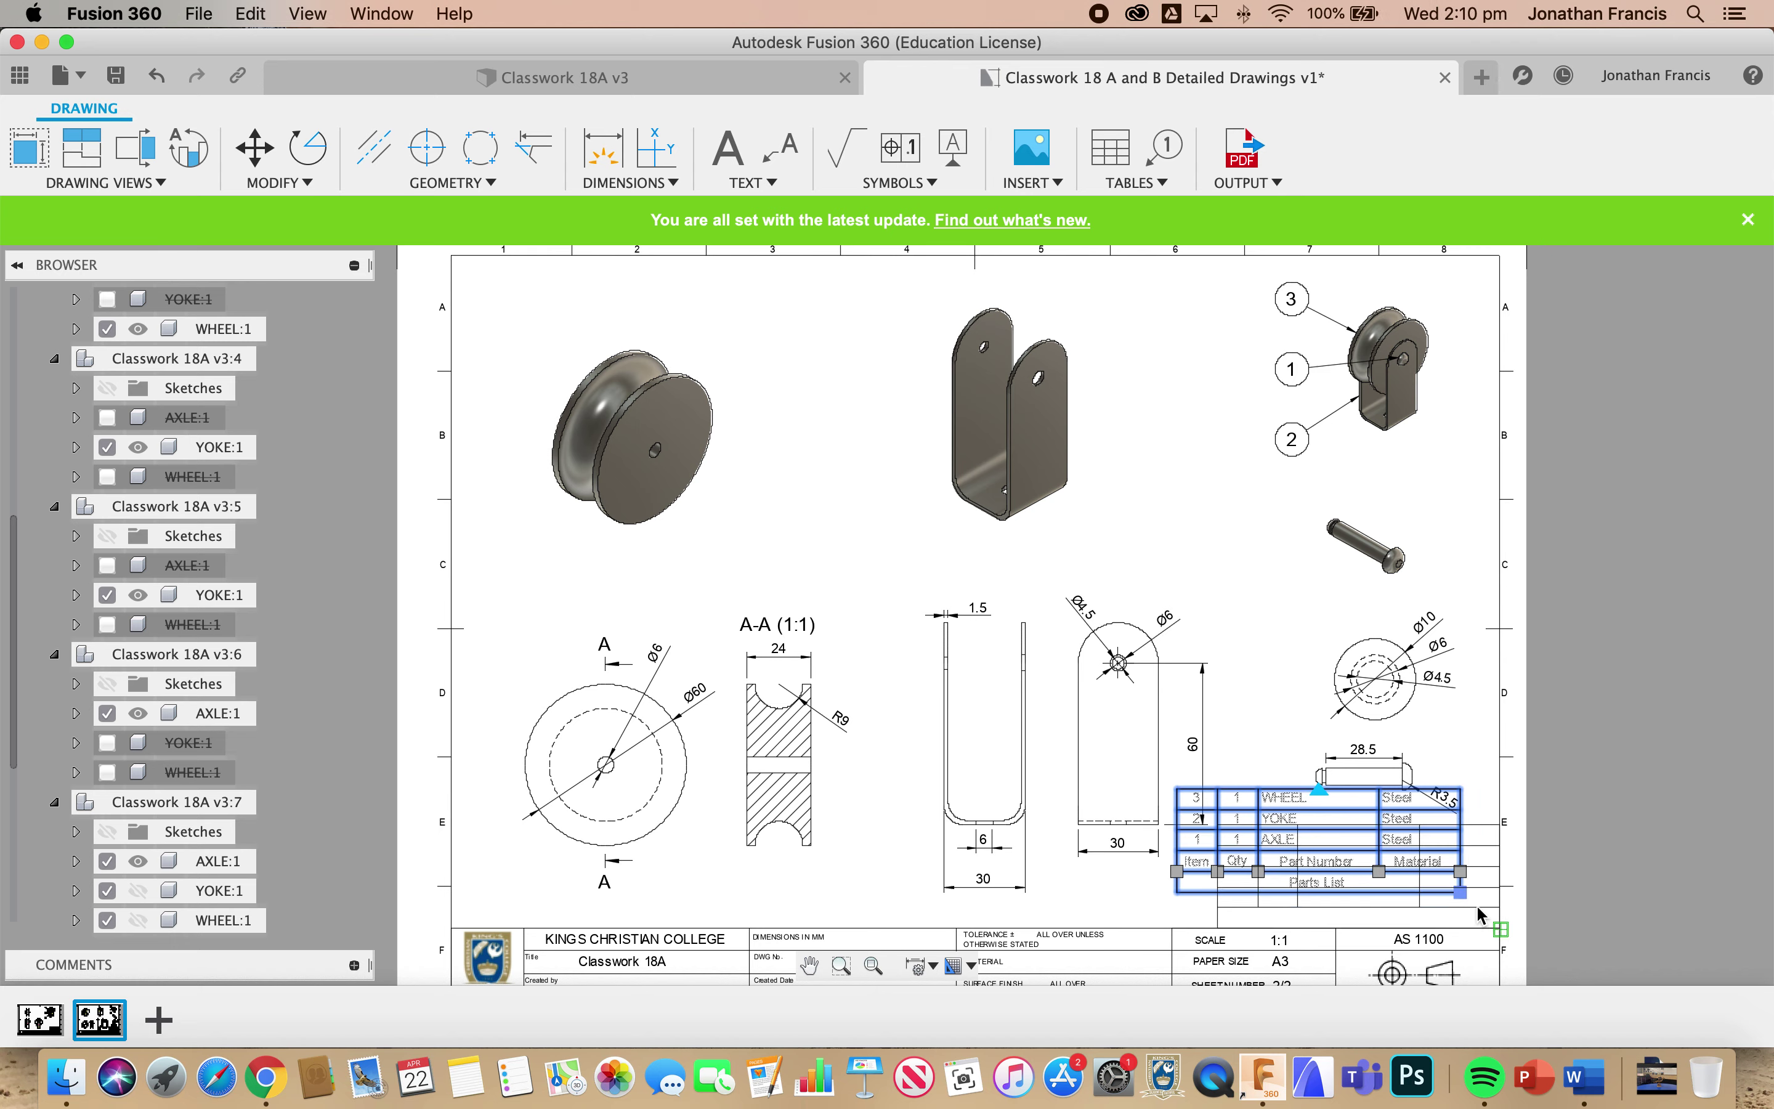
left_click_drag(1472, 862, 1465, 859)
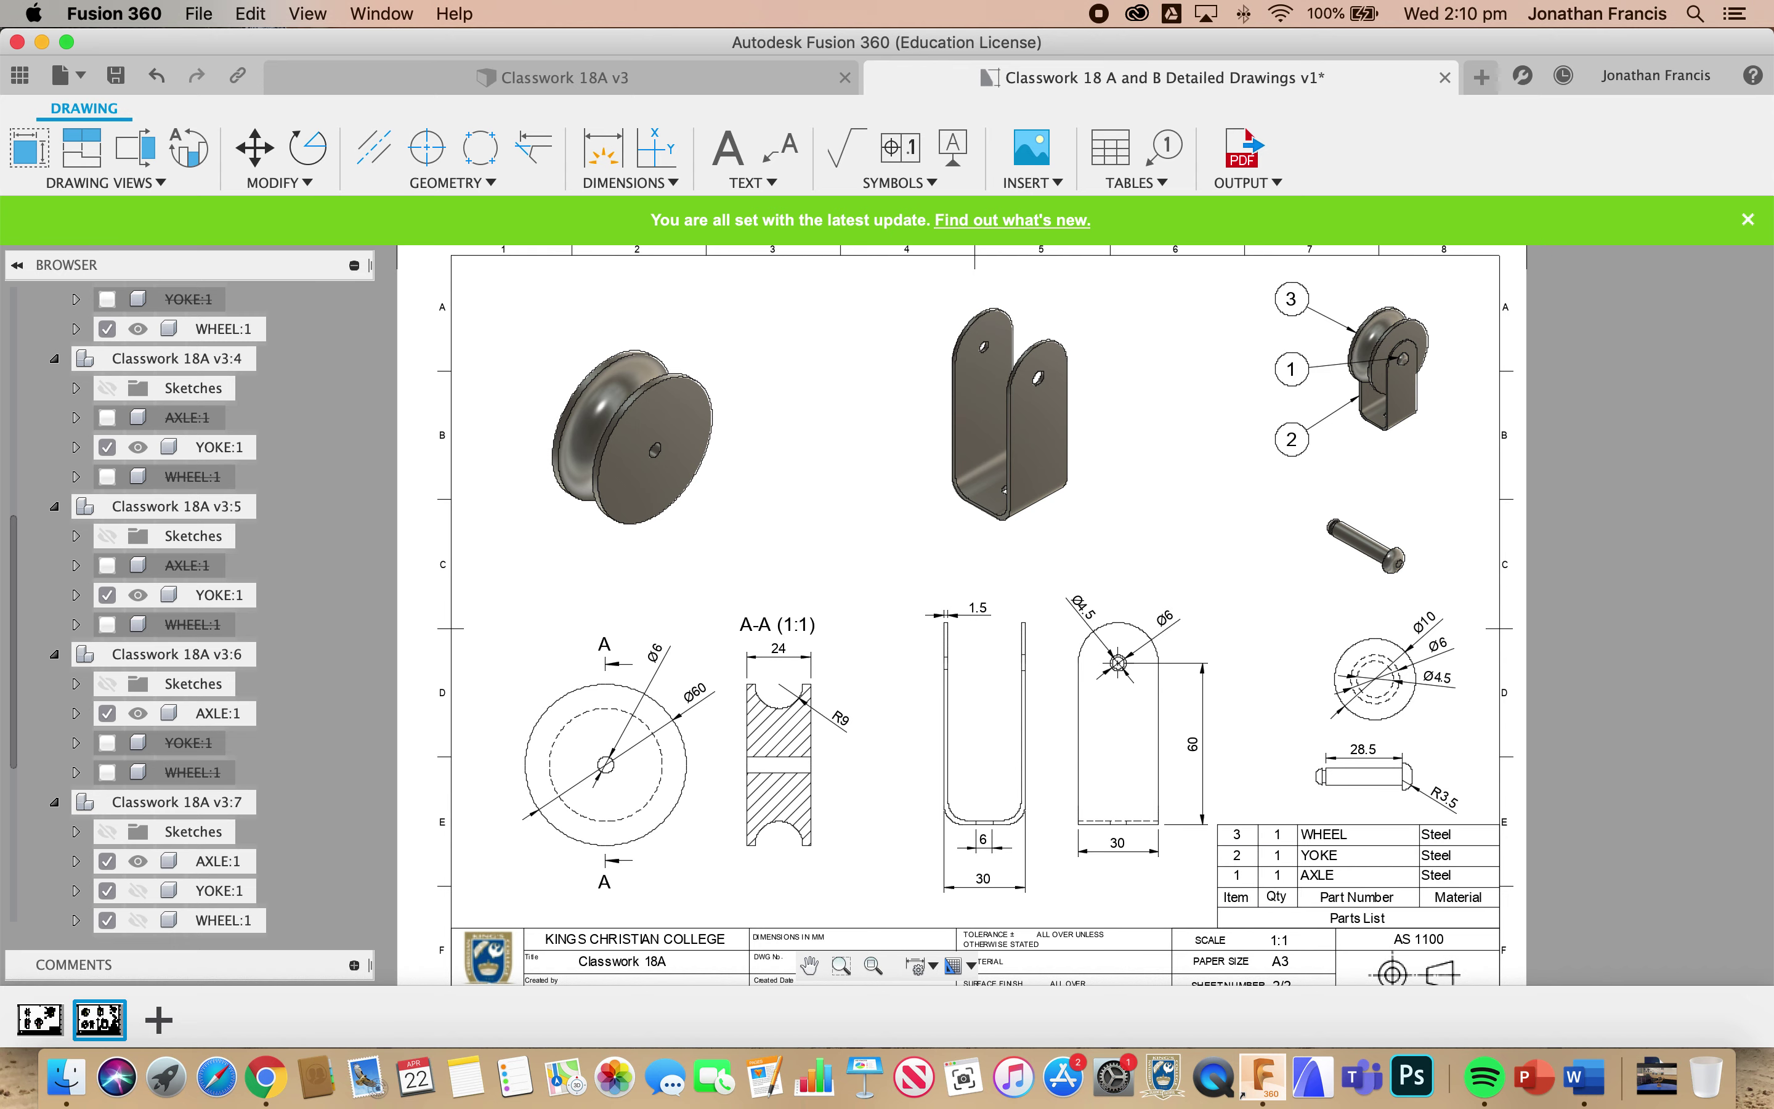
- Set the parts list's table direction to Down and save the drawing with the version description User Saved
double_click(1450, 863)
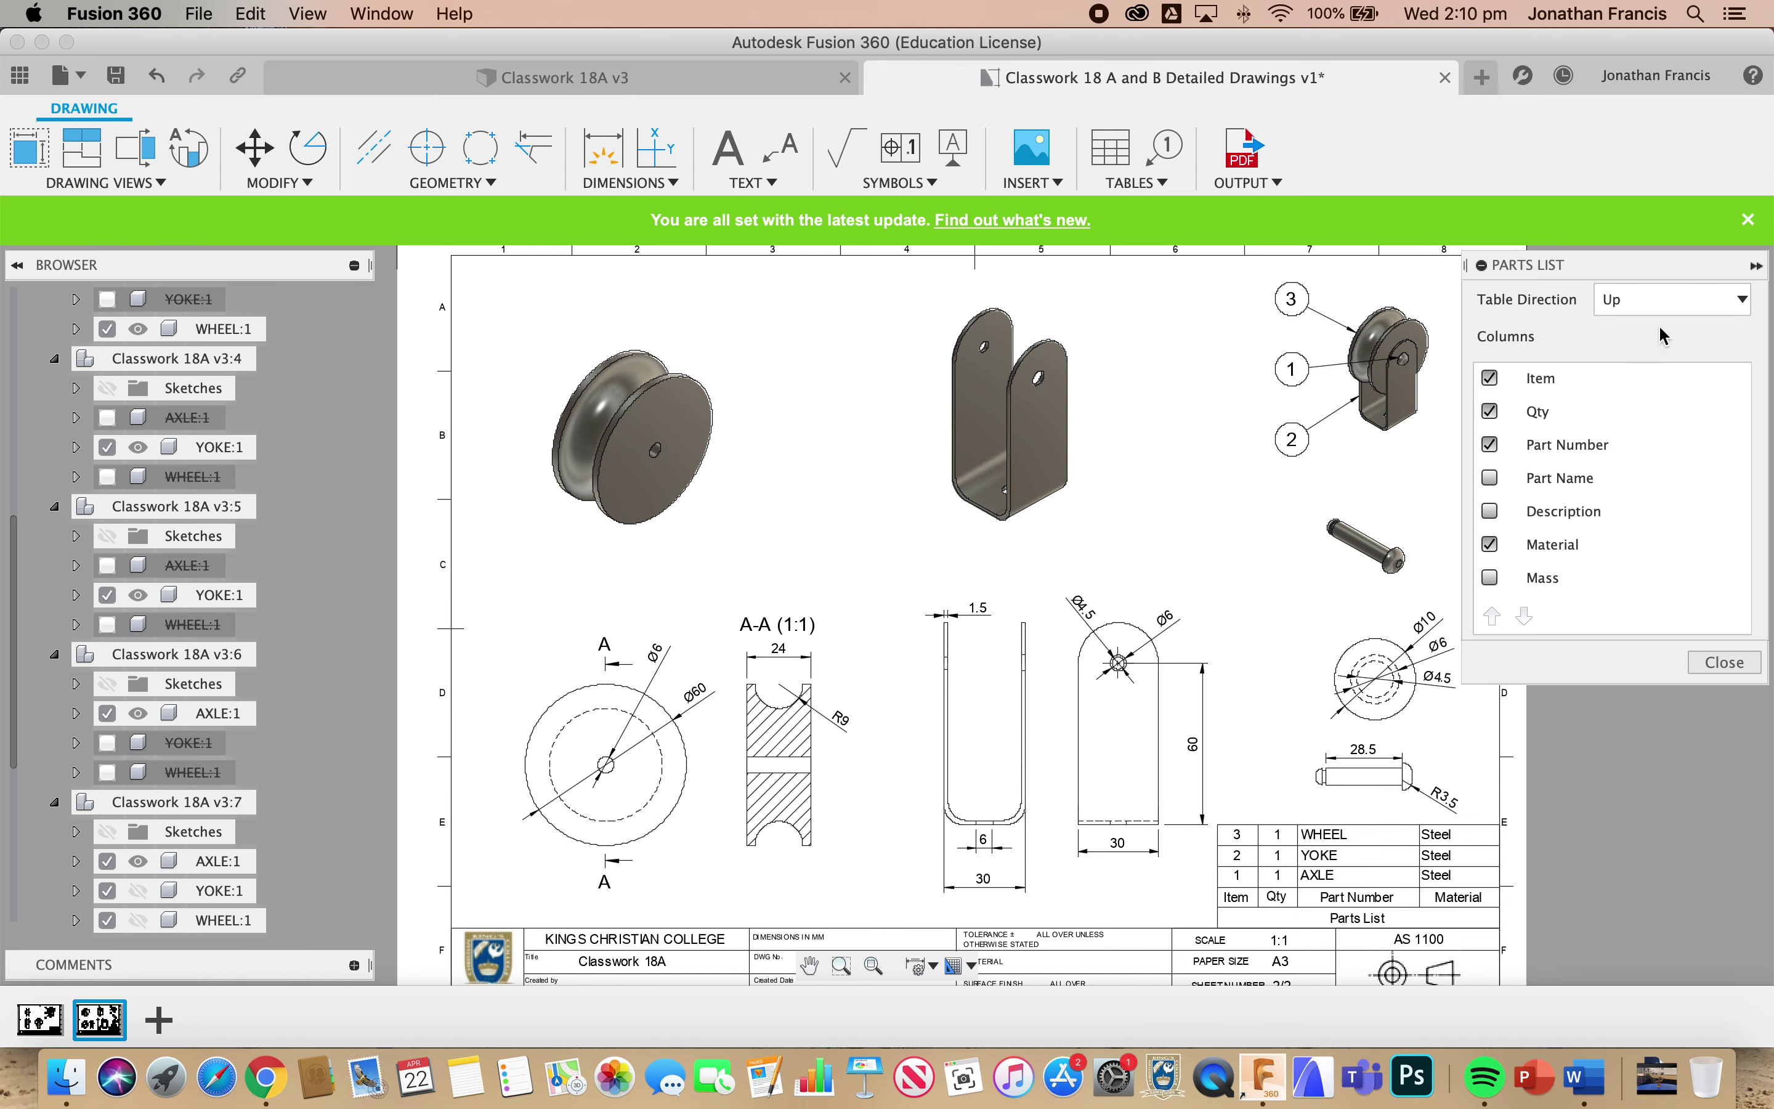
left_click(1671, 300)
left_click(1658, 351)
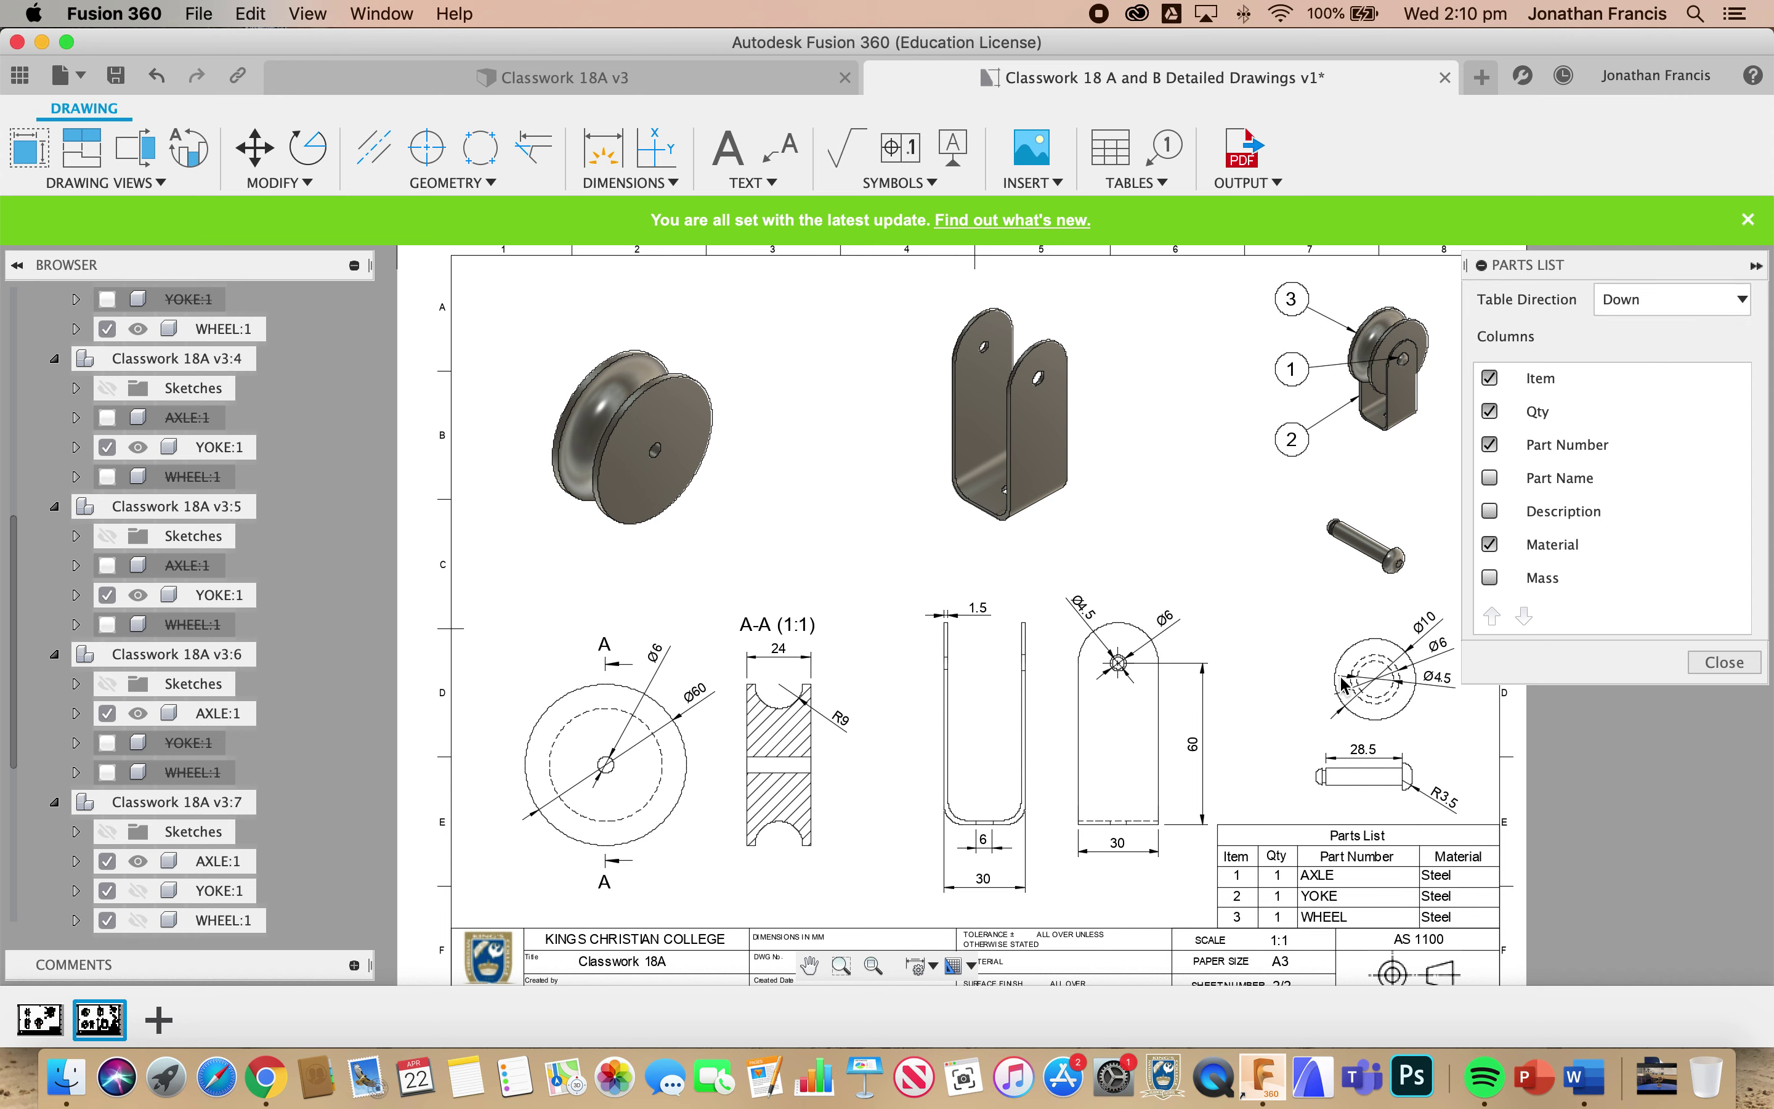
left_click(1722, 662)
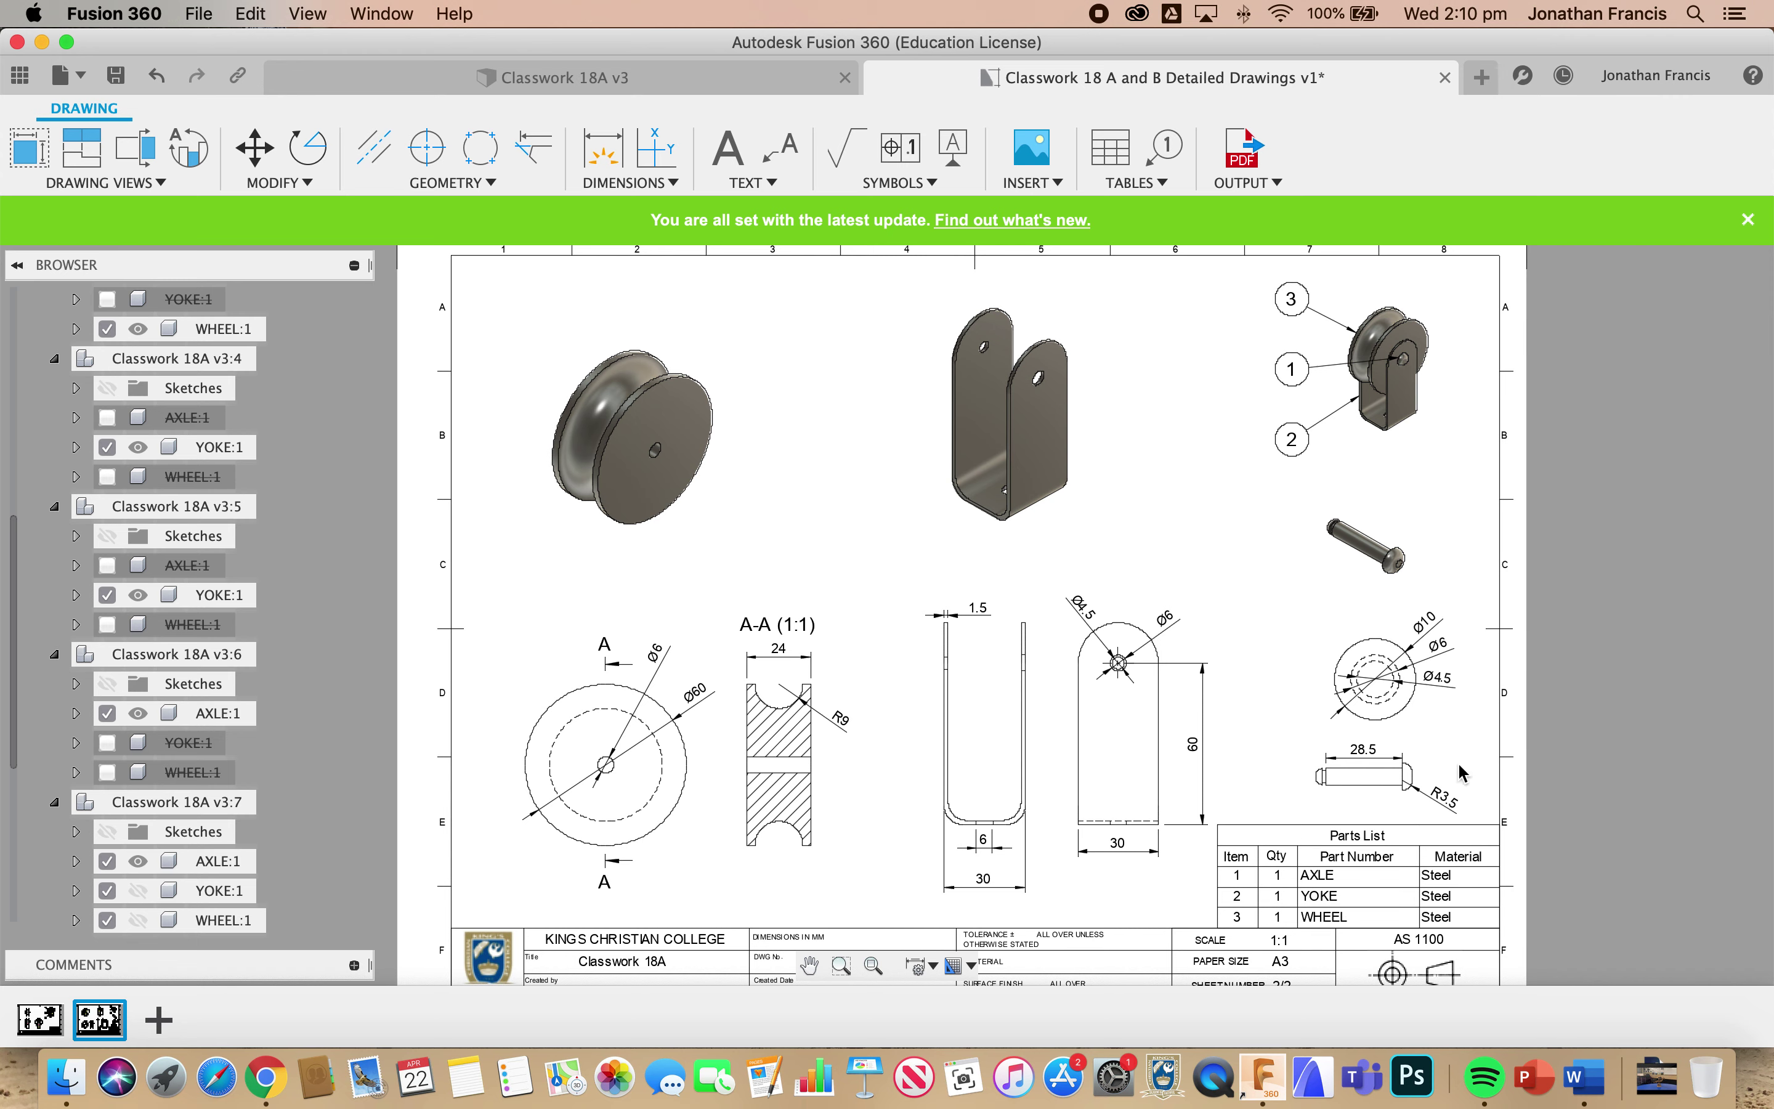
left_click(116, 76)
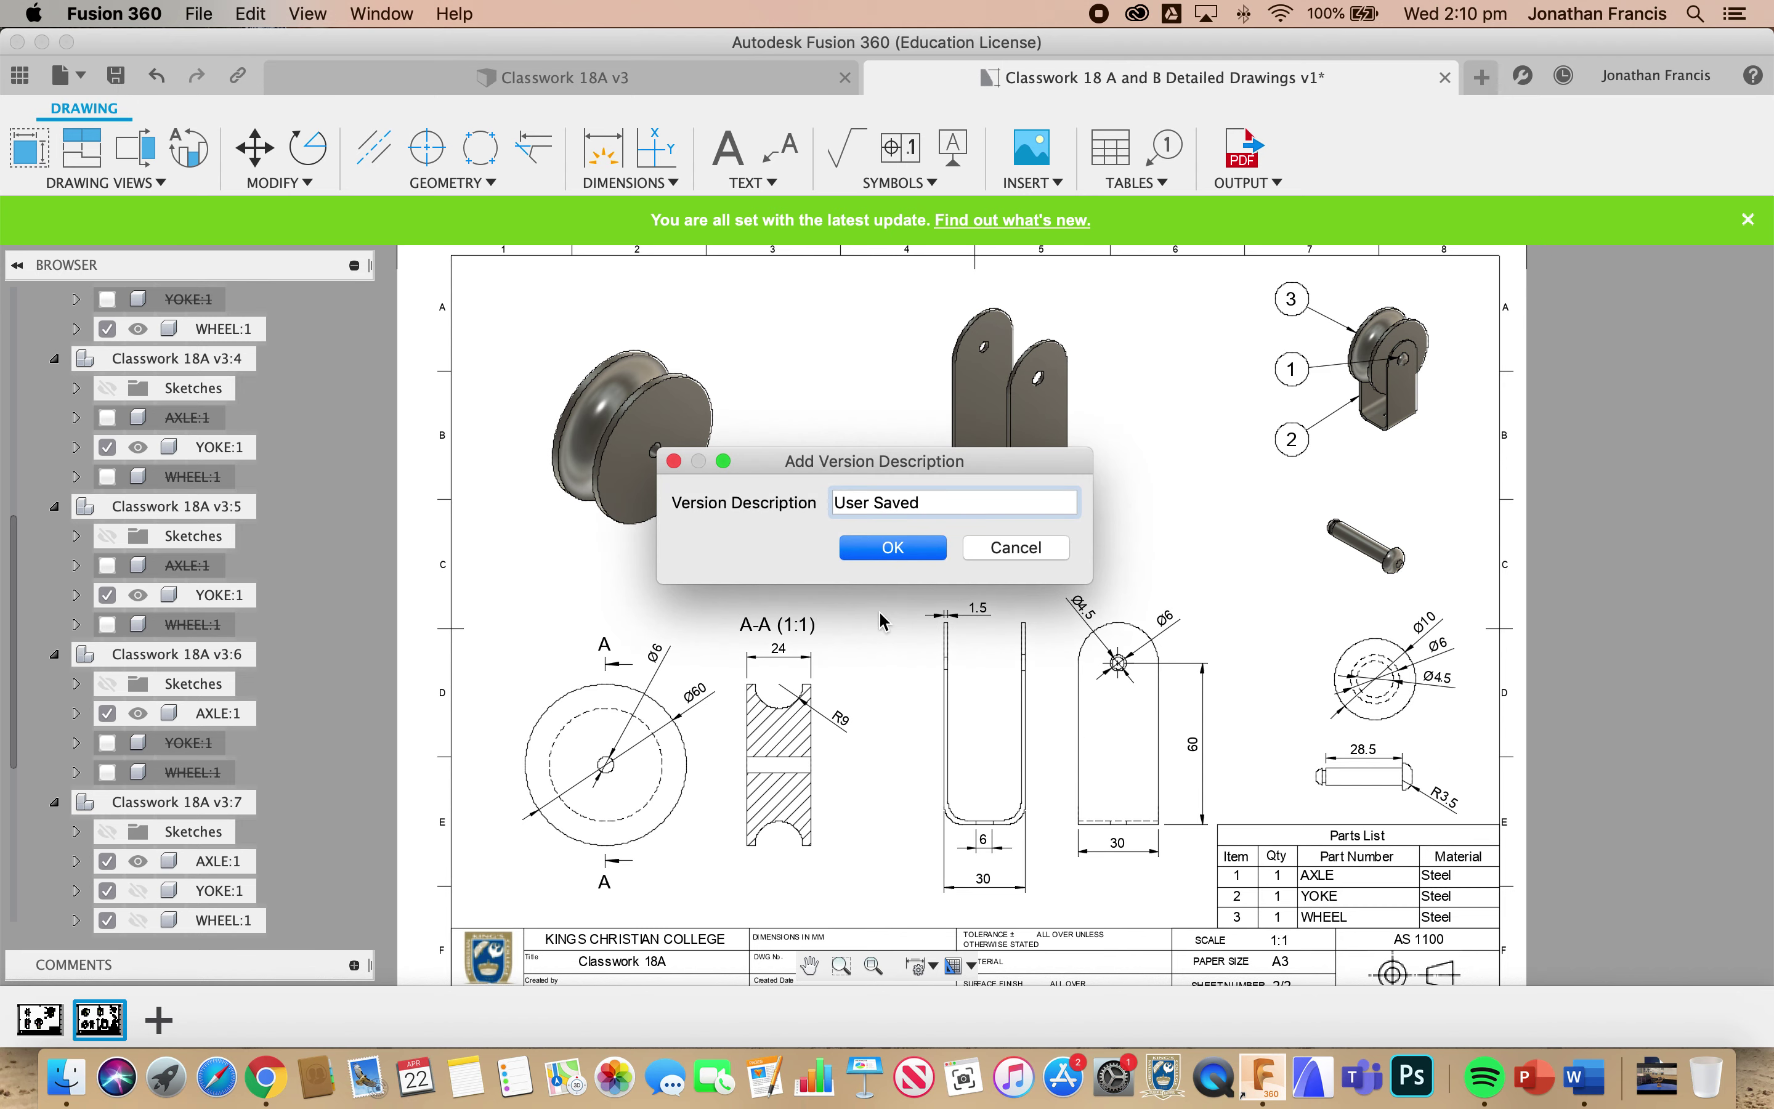
left_click(878, 560)
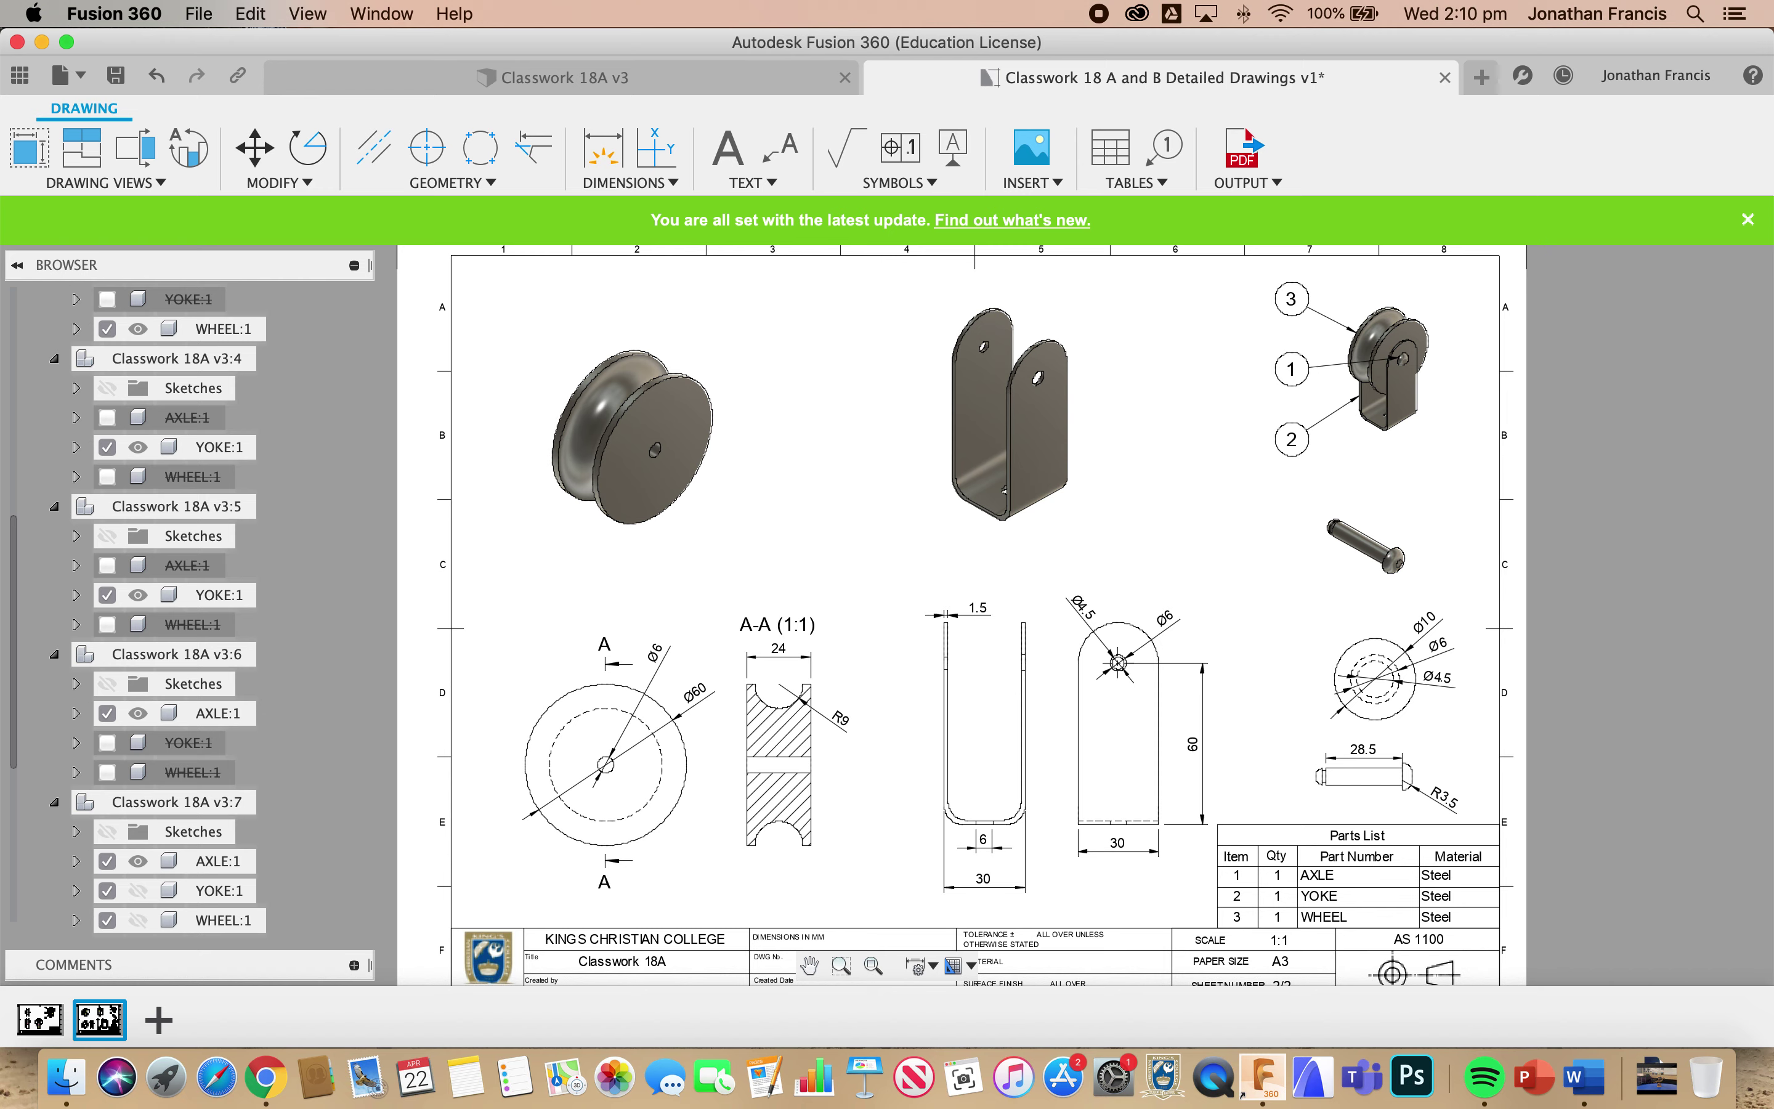